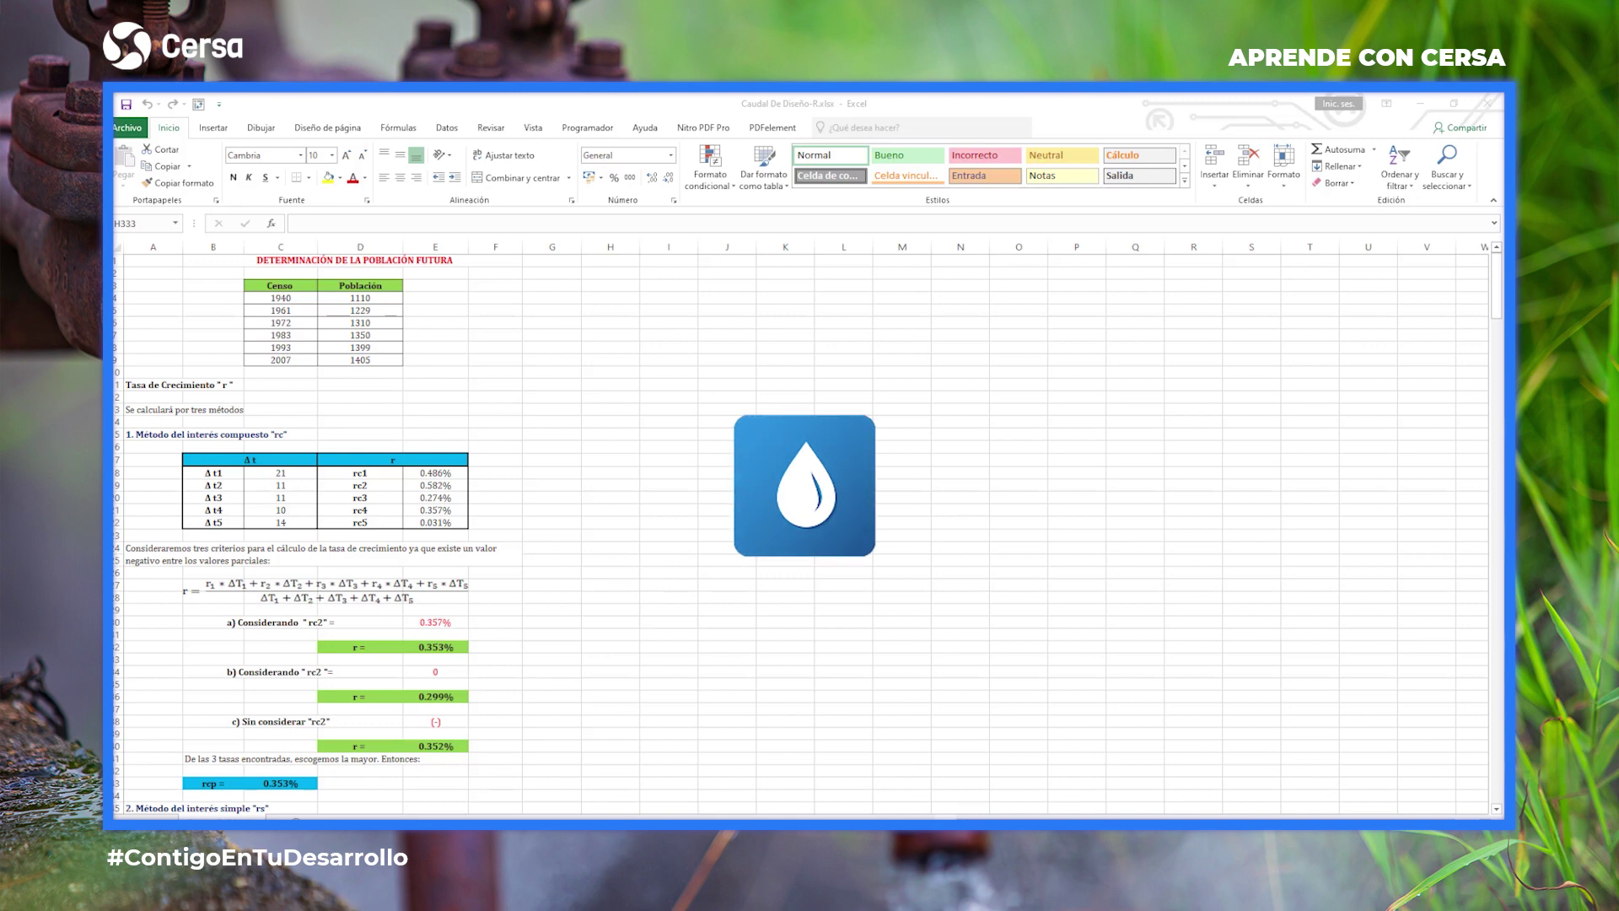
# Switch to the AREQUIPA-AREQUIPA-CAYMA drawing in Civil 3D and examine the pipe network around reservoir RES-1 and nodes N-1 to N-4.
pyautogui.click(213, 780)
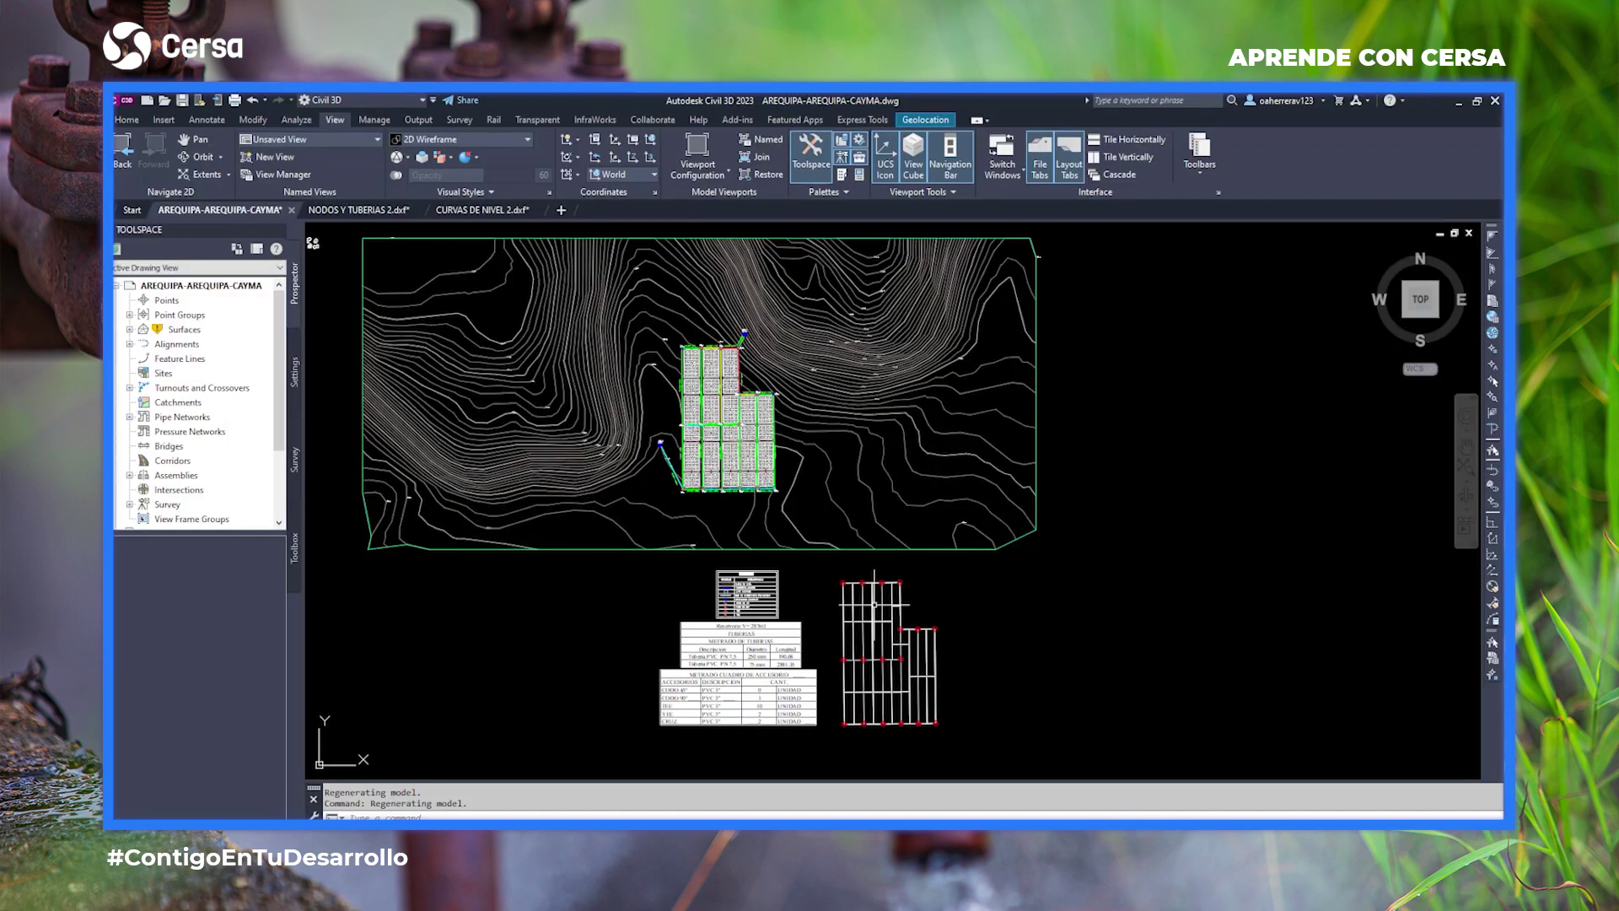
pyautogui.scroll(-1, 874, 605)
pyautogui.scroll(5, 740, 452)
pyautogui.scroll(2, 864, 335)
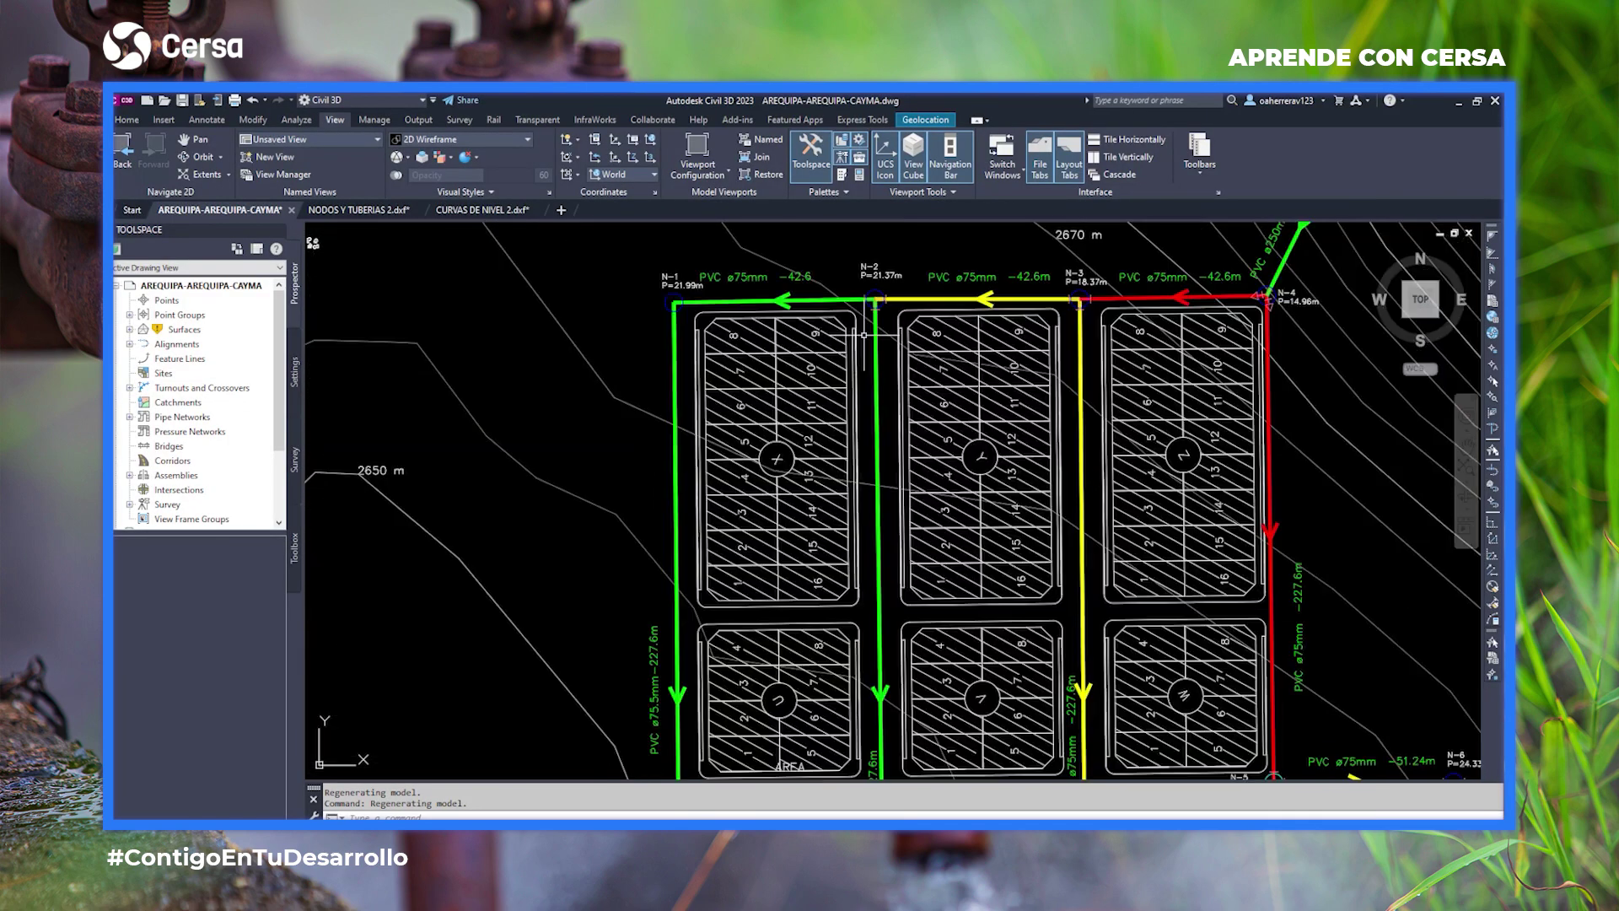
pyautogui.scroll(-2, 865, 335)
pyautogui.scroll(-2, 864, 335)
pyautogui.scroll(7, 1004, 289)
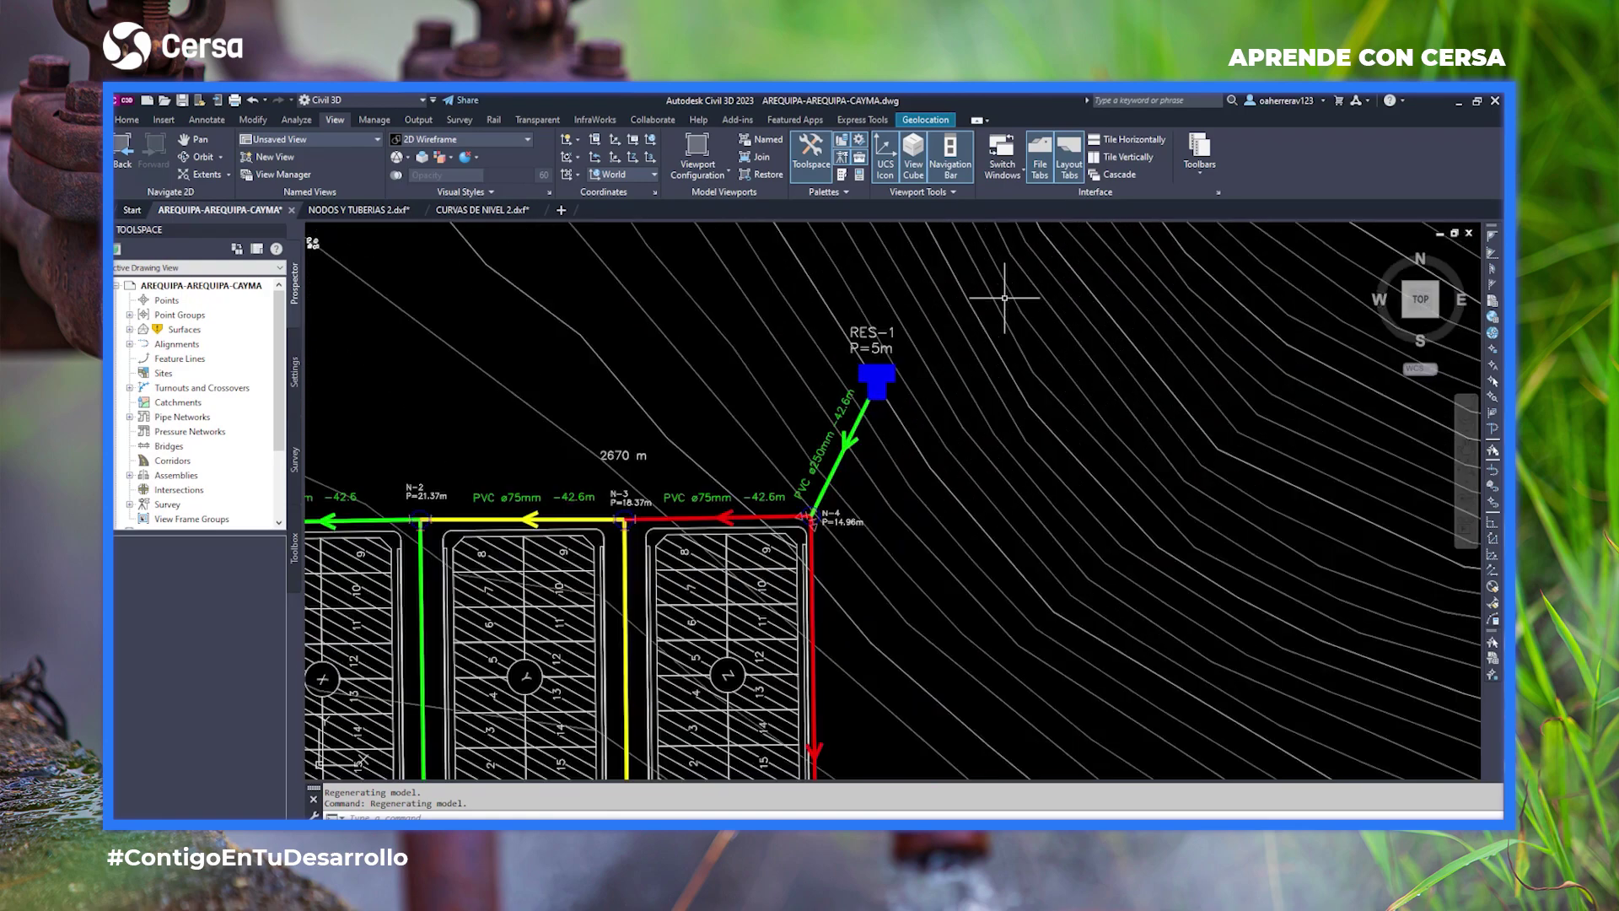
pyautogui.scroll(-6, 868, 367)
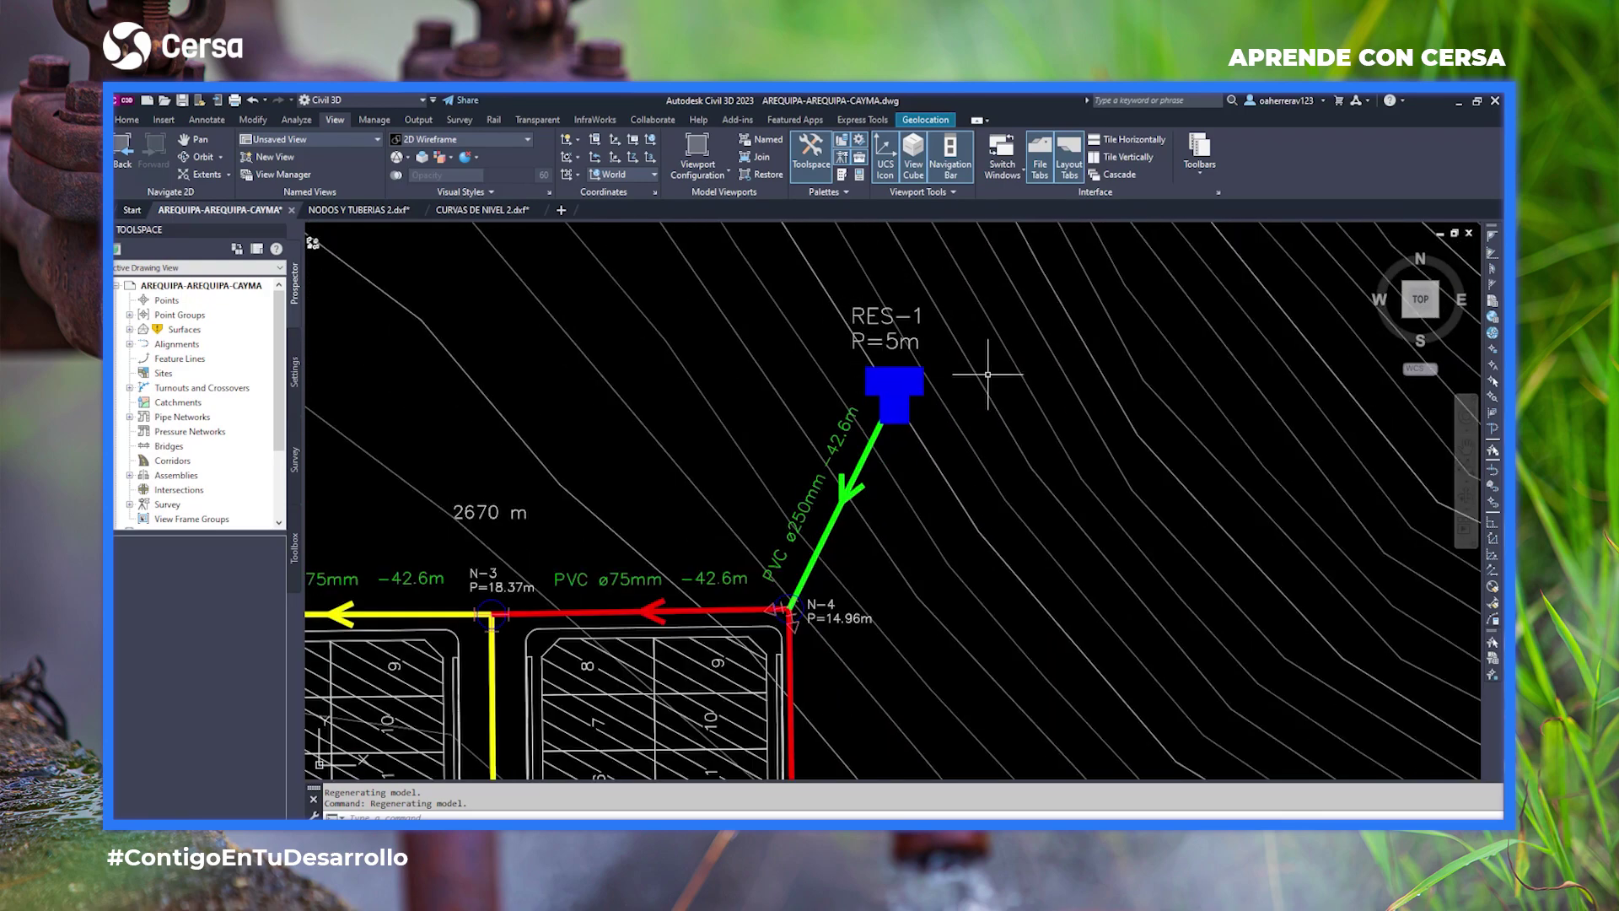
# Examine the southern part of the water network, including reservoir RES-2 and its supply pipe.
pyautogui.scroll(-5, 840, 341)
pyautogui.scroll(6, 759, 591)
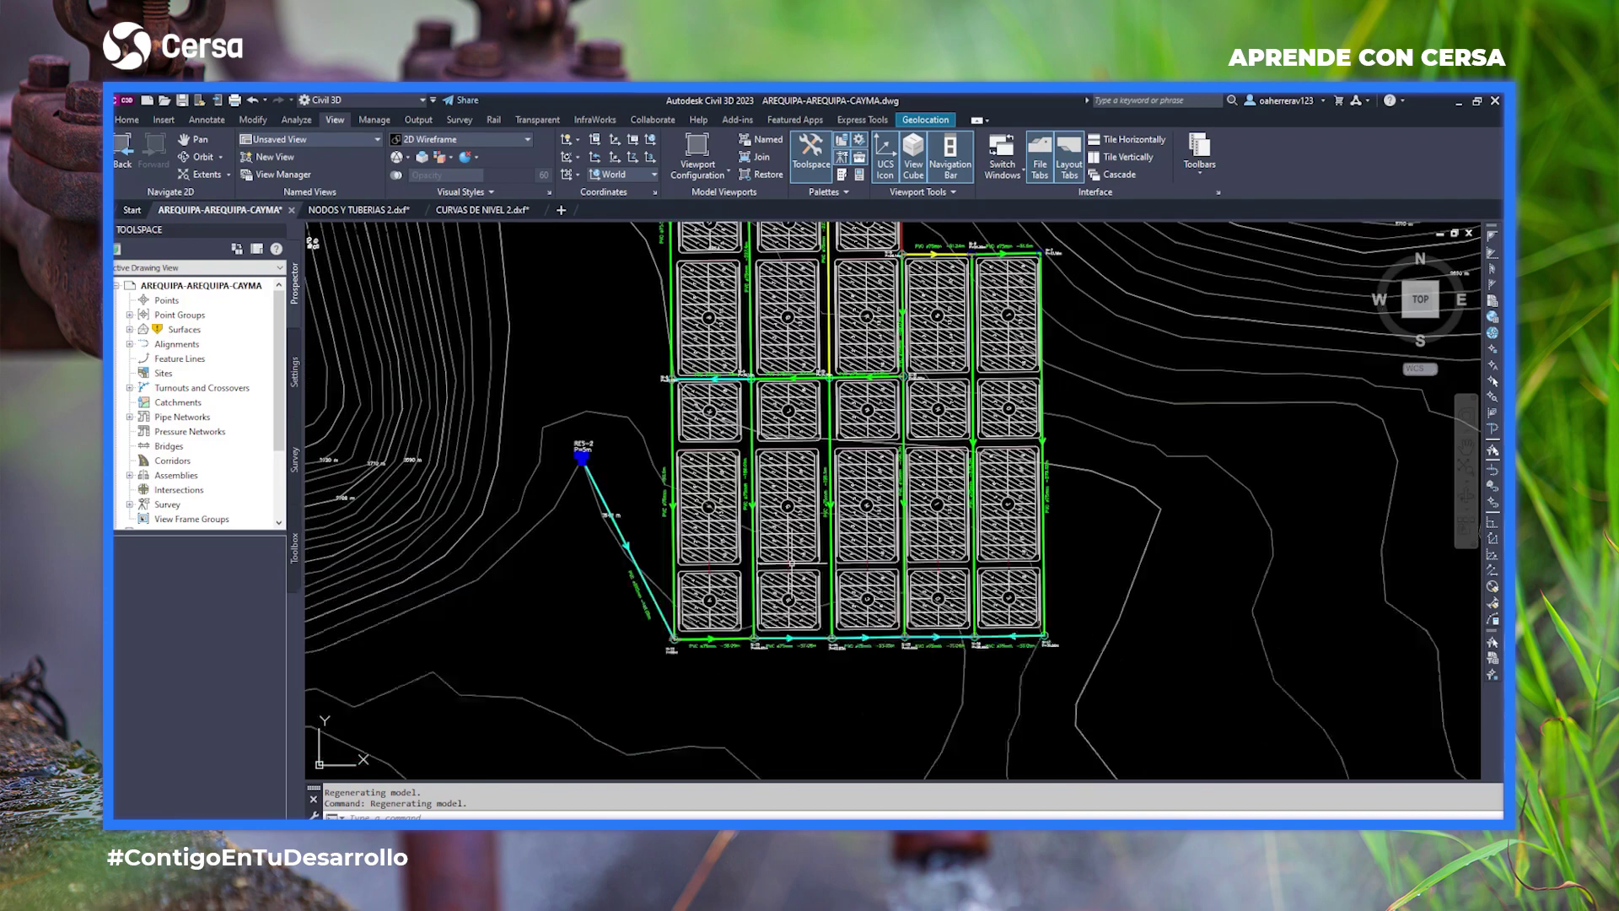
pyautogui.scroll(-2, 761, 479)
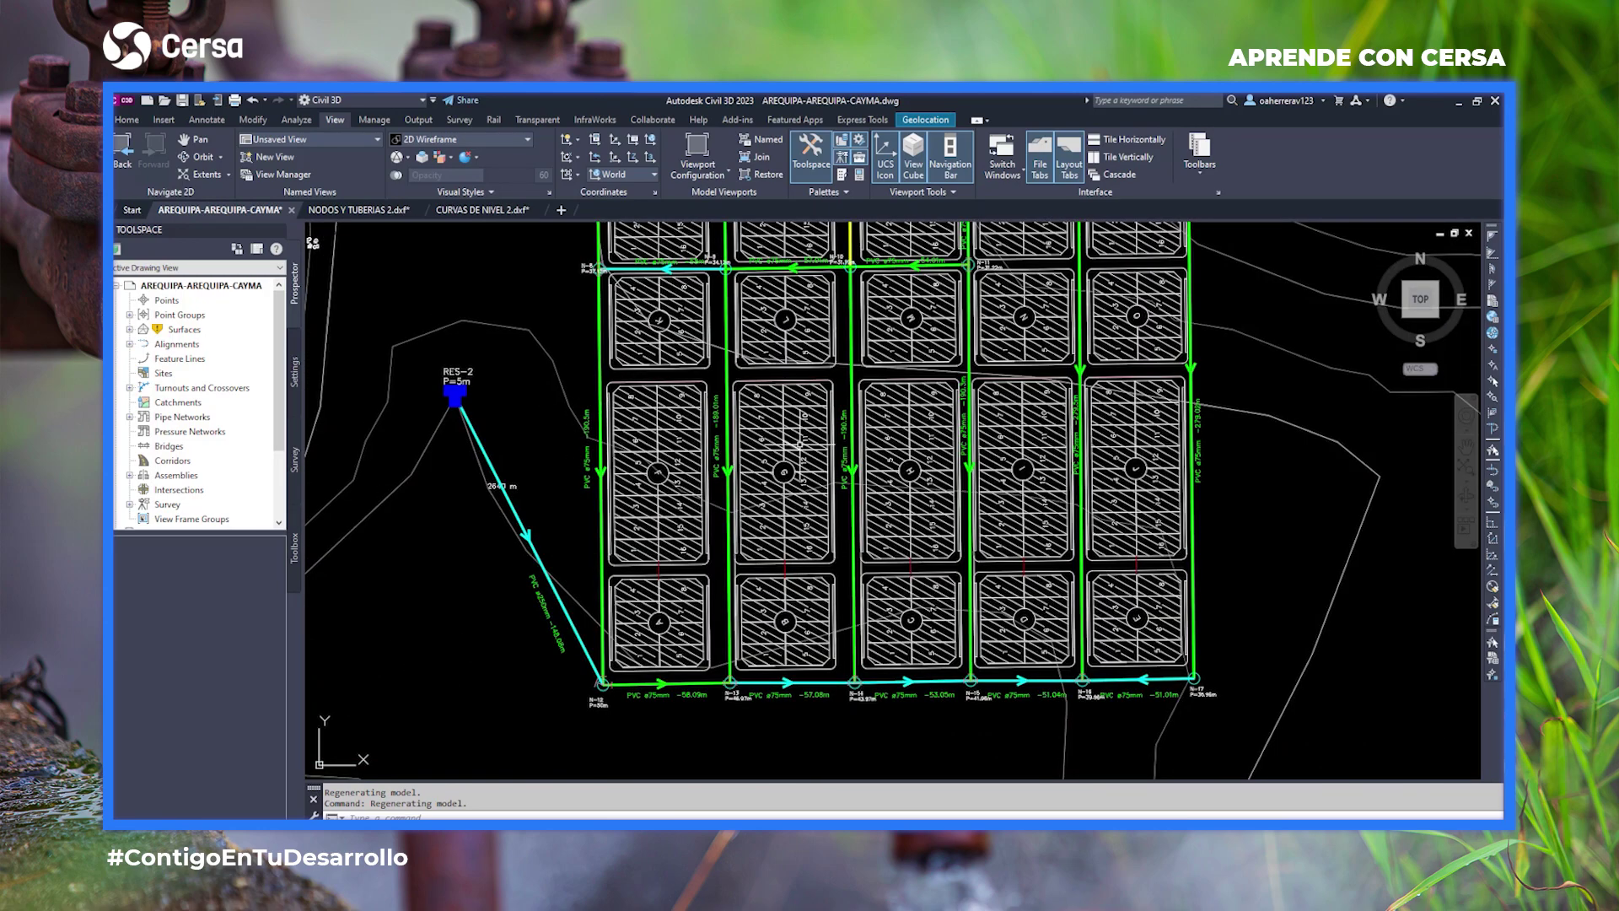
pyautogui.scroll(-2, 809, 548)
pyautogui.scroll(2, 827, 512)
pyautogui.scroll(-5, 827, 512)
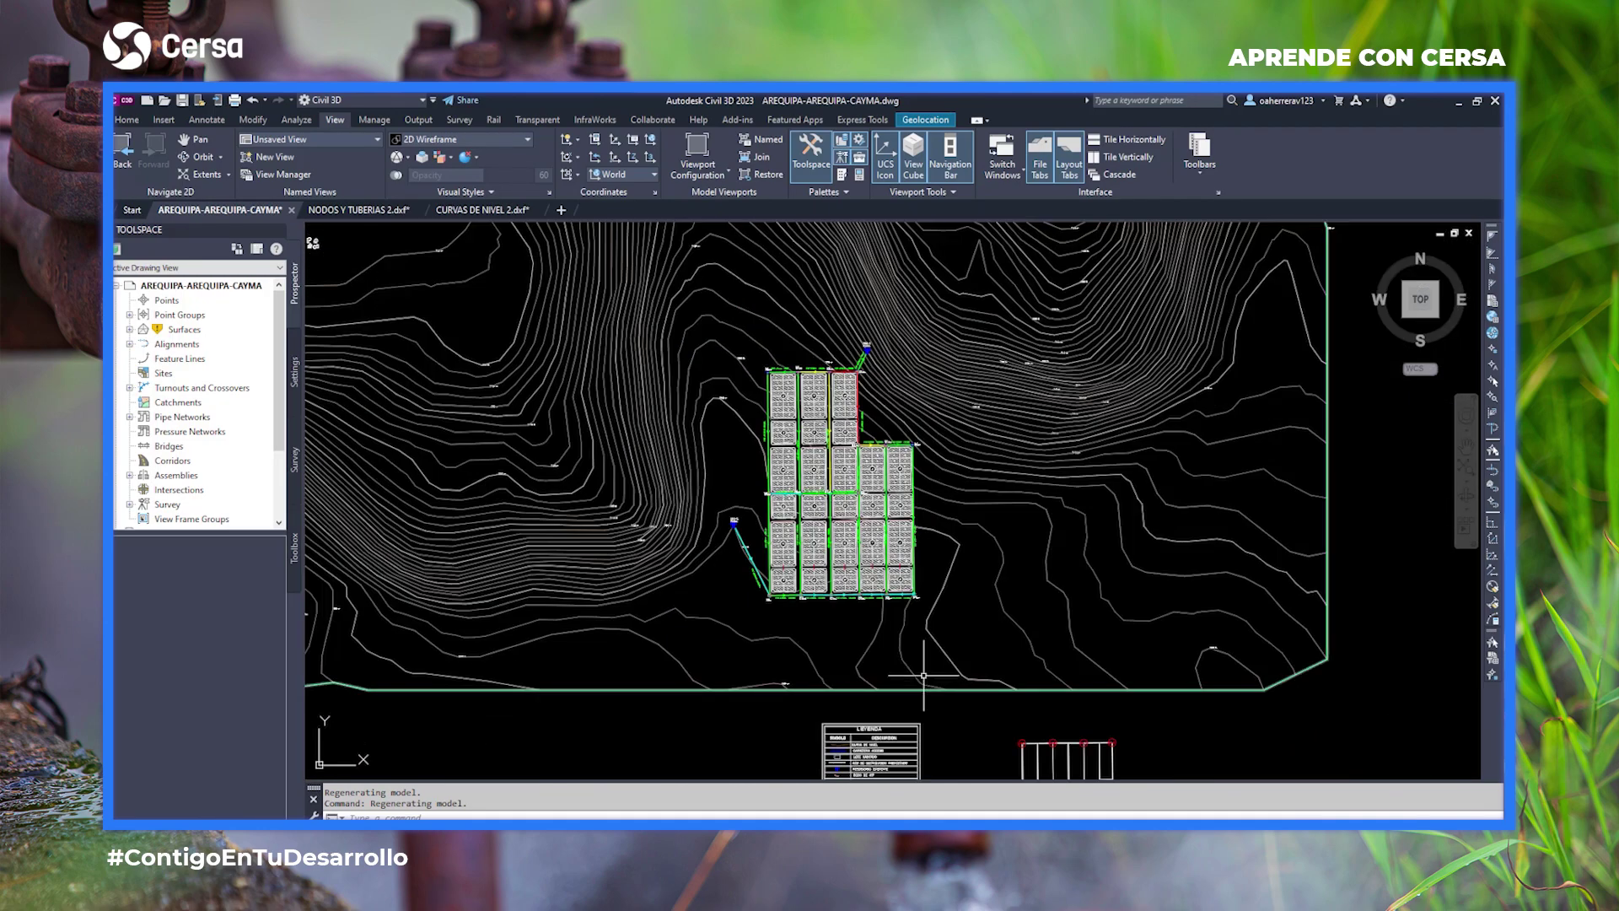
# Examine the whole pipe network against the surrounding contour lines, including the area around RES-2.
pyautogui.scroll(-1, 705, 489)
pyautogui.scroll(5, 704, 489)
pyautogui.scroll(-1, 705, 489)
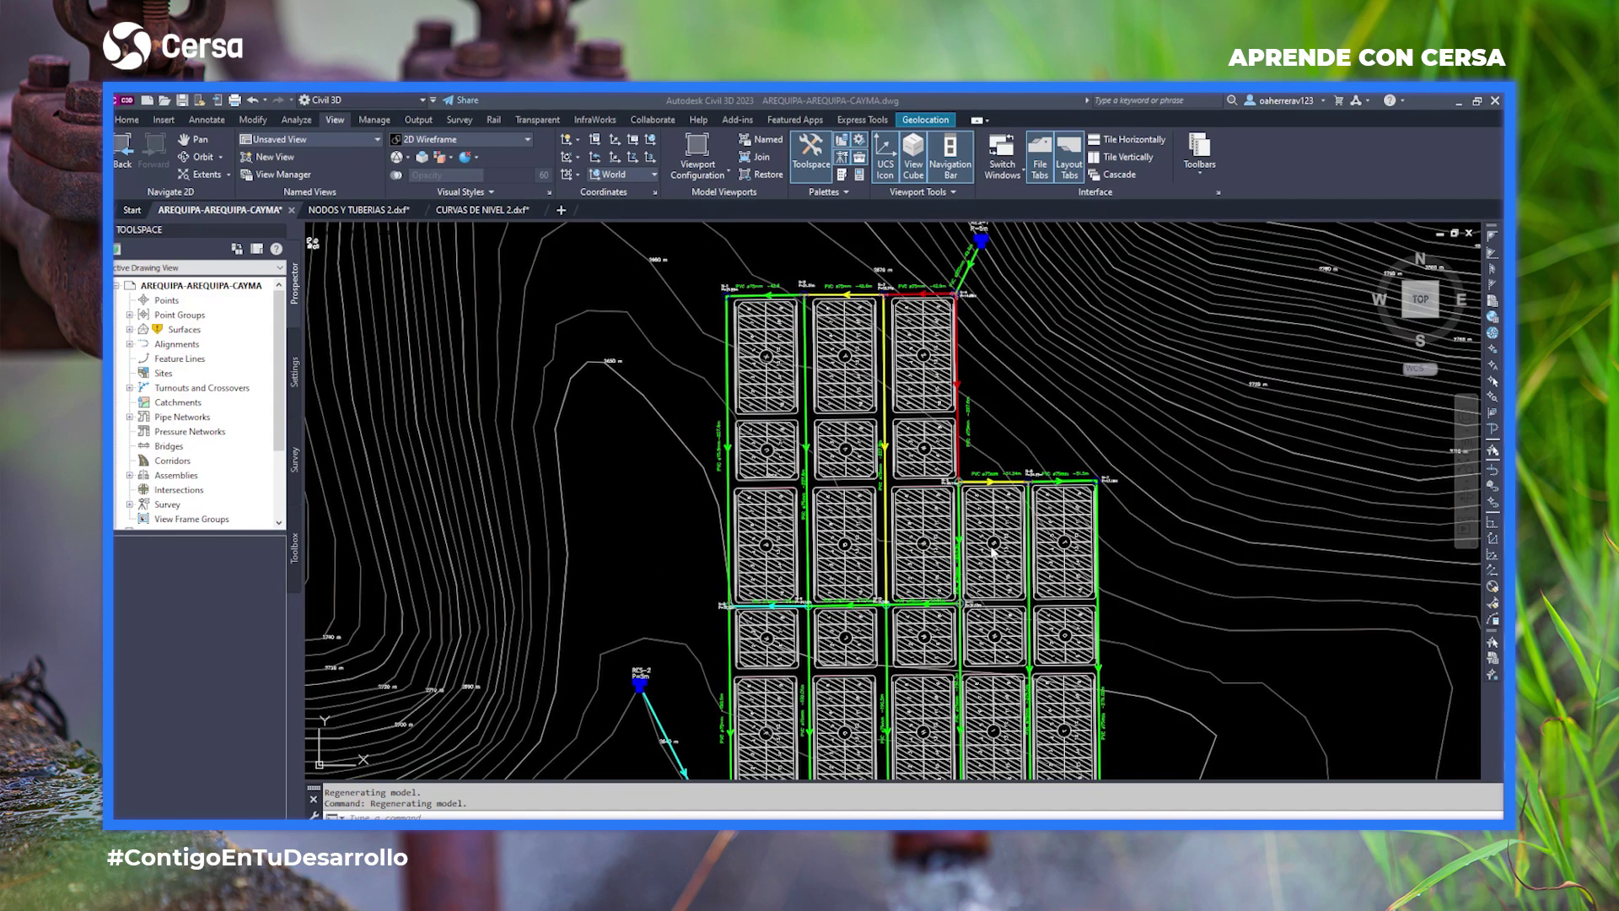
pyautogui.scroll(-3, 750, 472)
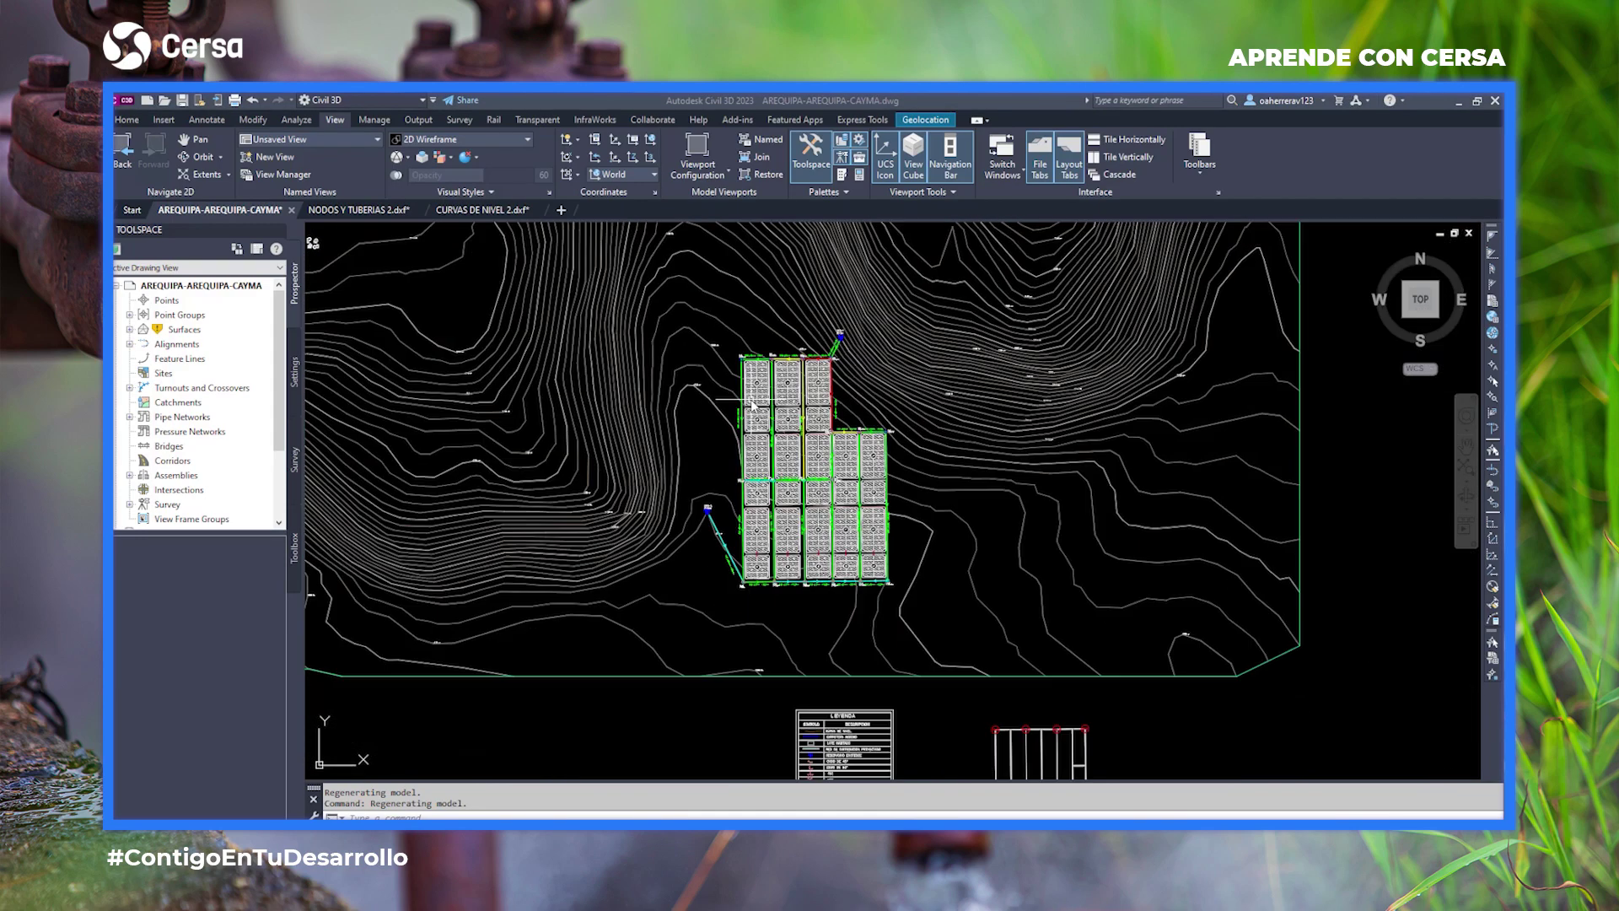
pyautogui.scroll(6, 714, 469)
pyautogui.click(717, 352)
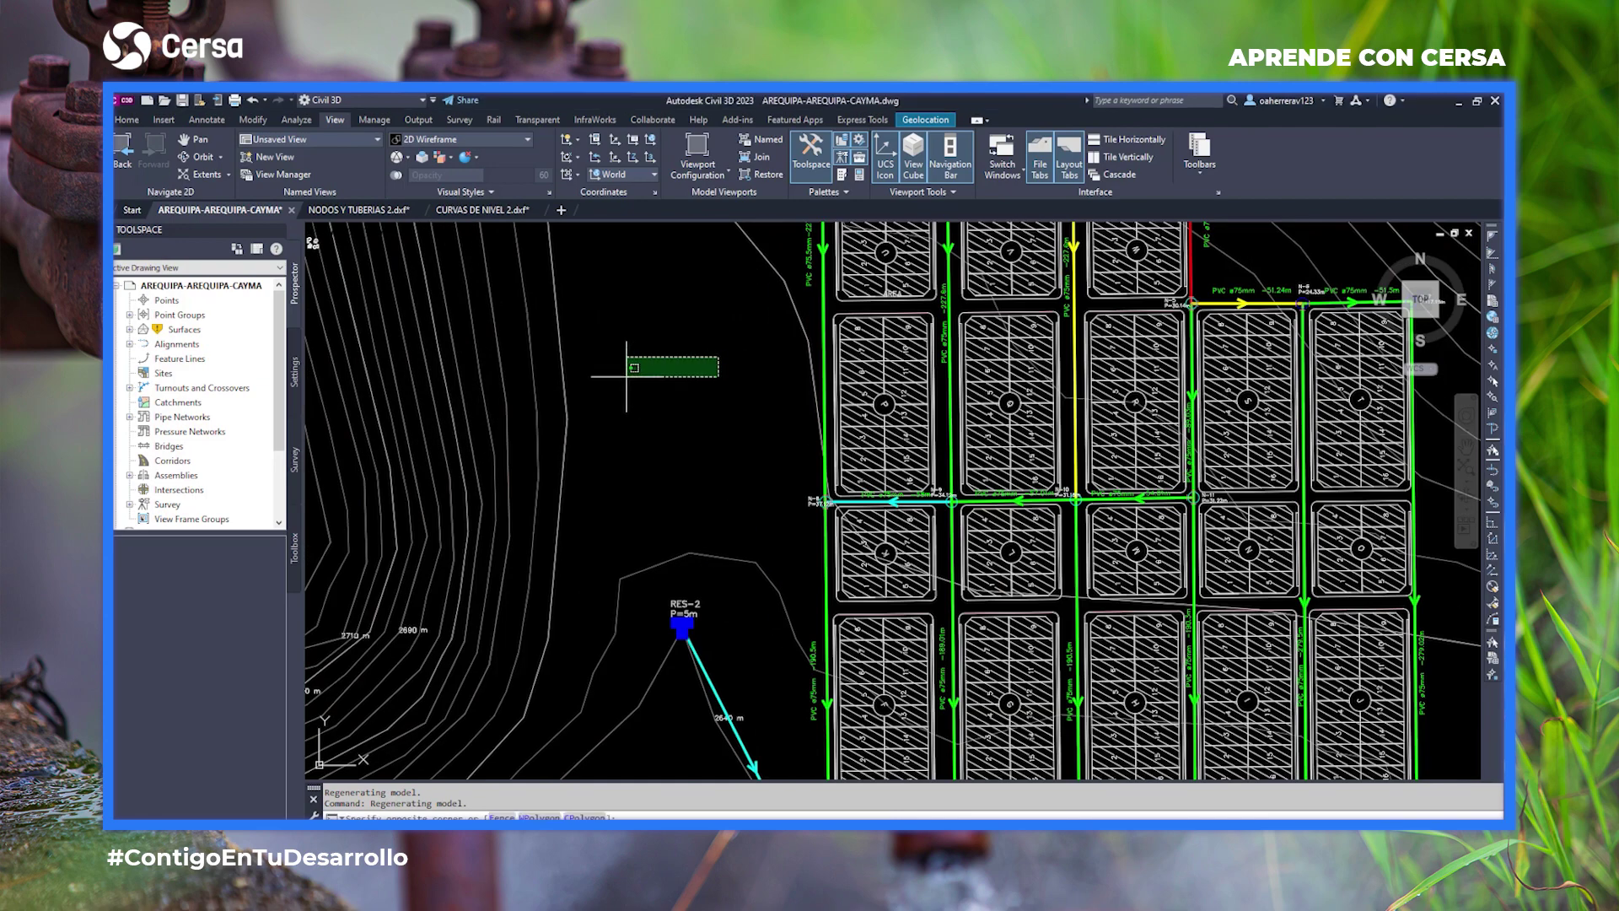
pyautogui.scroll(-4, 700, 393)
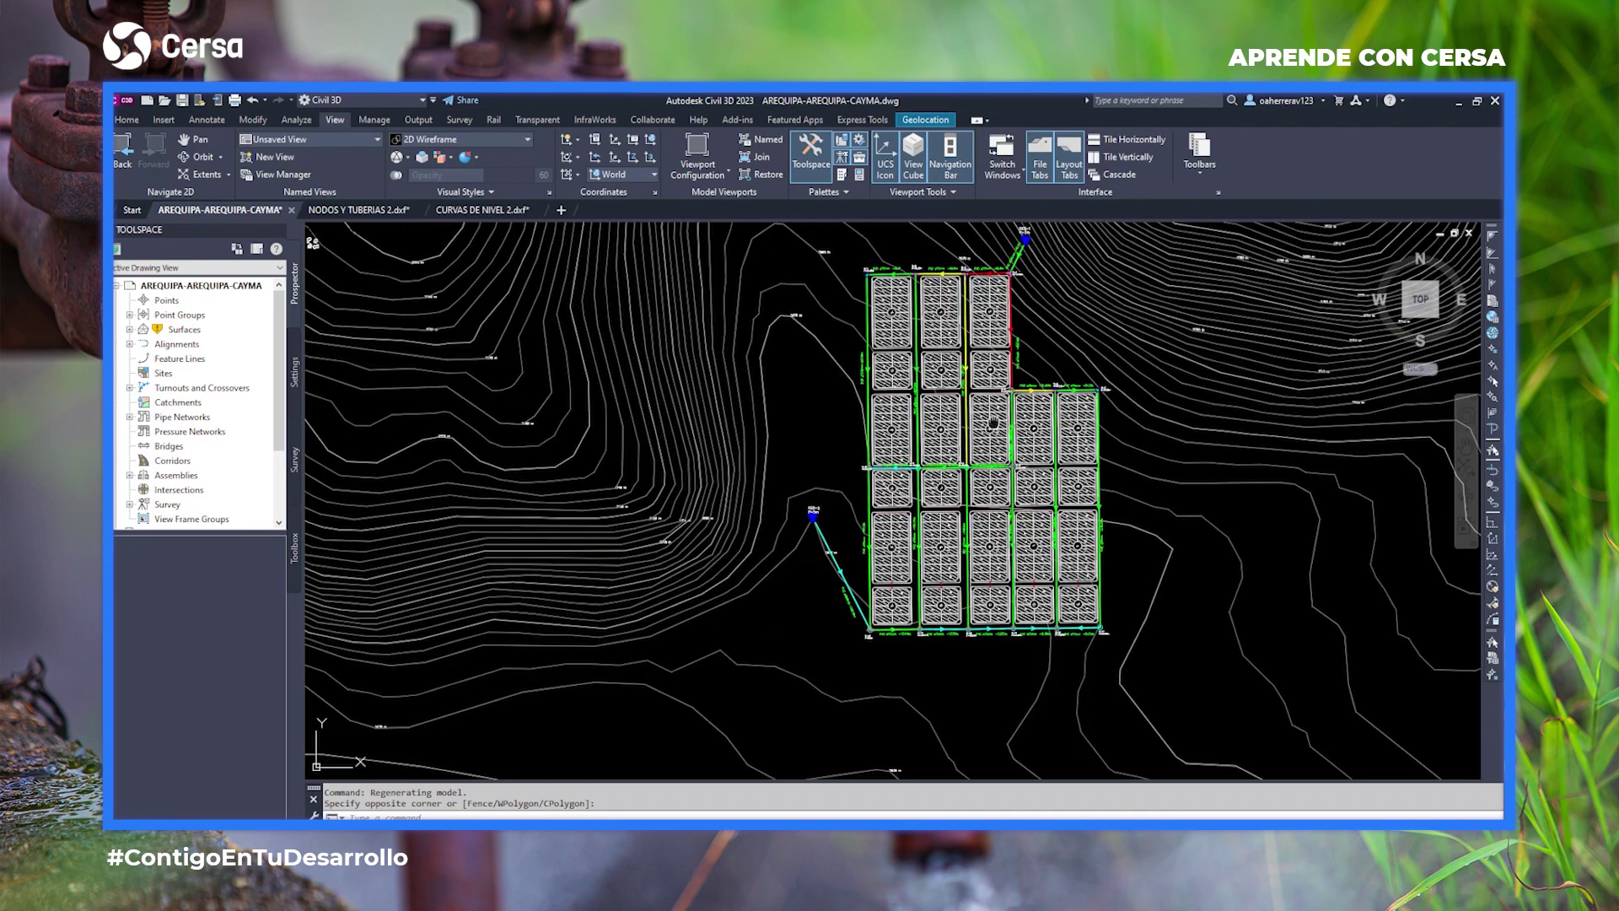
# Bring up the NODOS Y TUBERIAS 2.dxf drawing and inspect its pipe lines and nodes, selecting three northern vertical pipes.
pyautogui.click(365, 213)
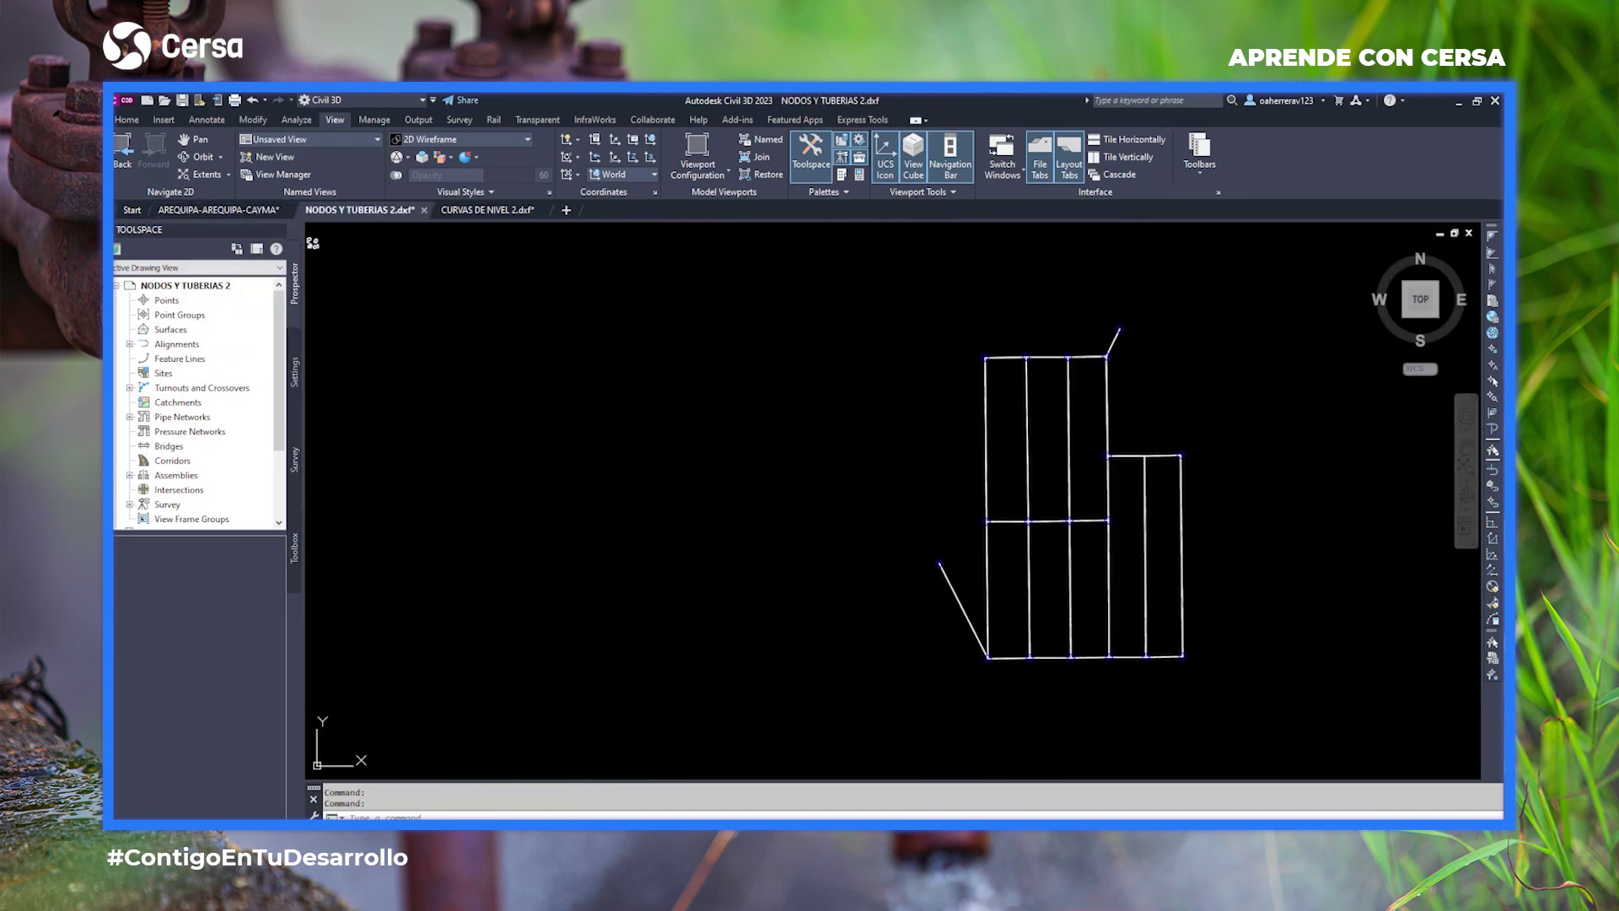
pyautogui.scroll(8, 652, 481)
pyautogui.scroll(-2, 652, 481)
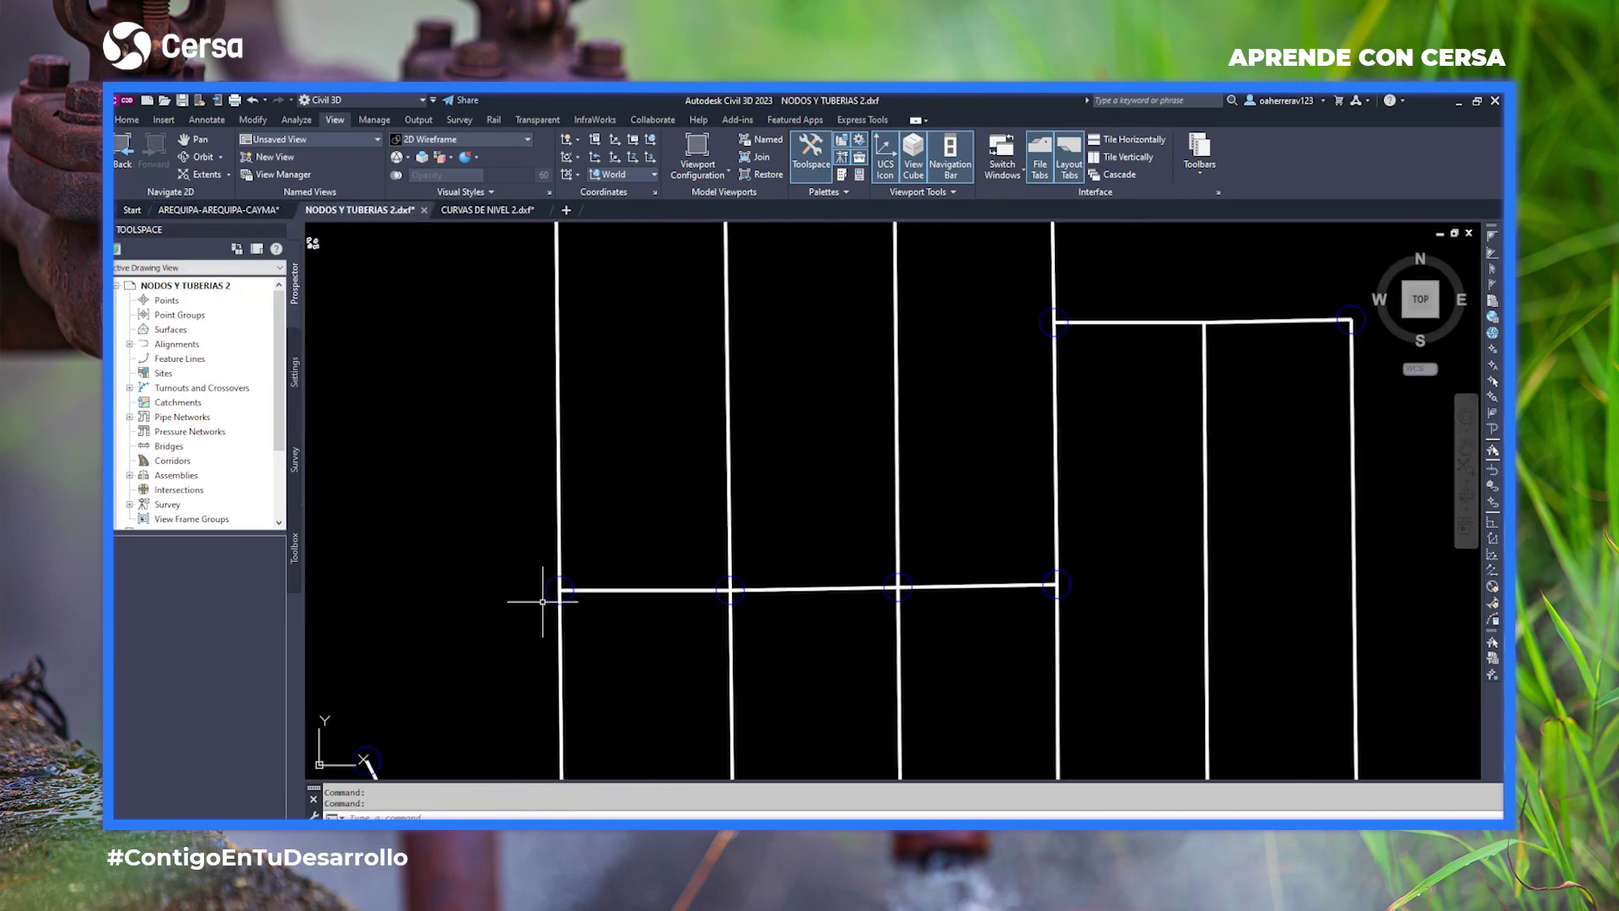
pyautogui.moveTo(969, 420); pyautogui.dragTo(716, 387)
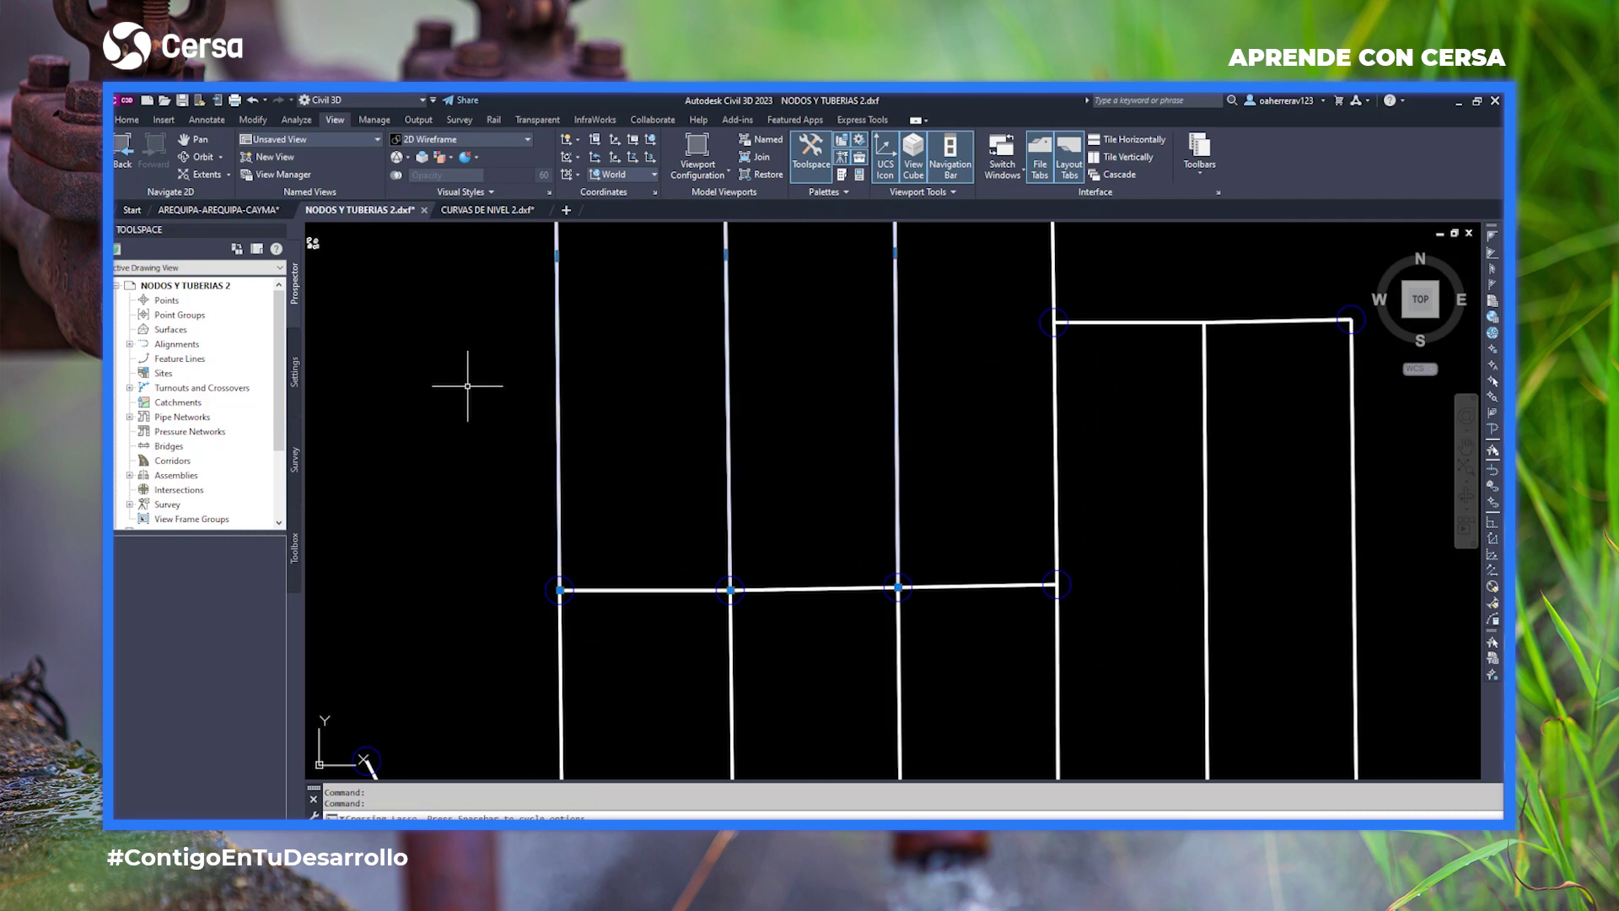
pyautogui.scroll(-6, 976, 480)
pyautogui.scroll(4, 1004, 318)
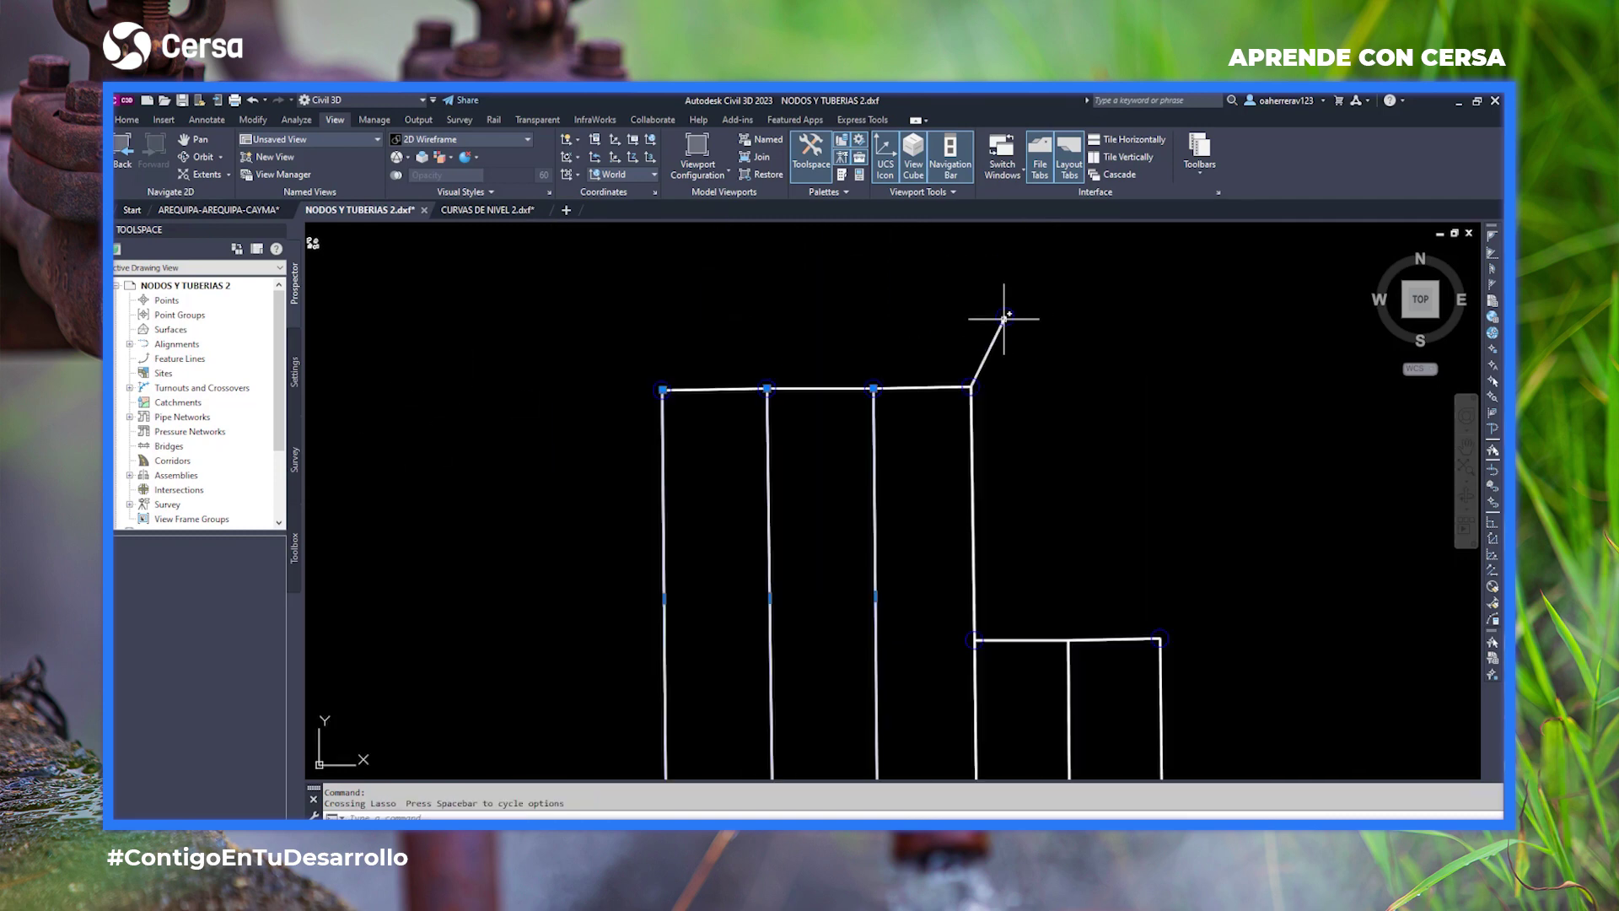
# Bring up the CURVAS DE NIVEL 2.dxf drawing, check one contour polyline by selecting it, and clear the selection.
pyautogui.moveTo(487, 209); pyautogui.dragTo(523, 216)
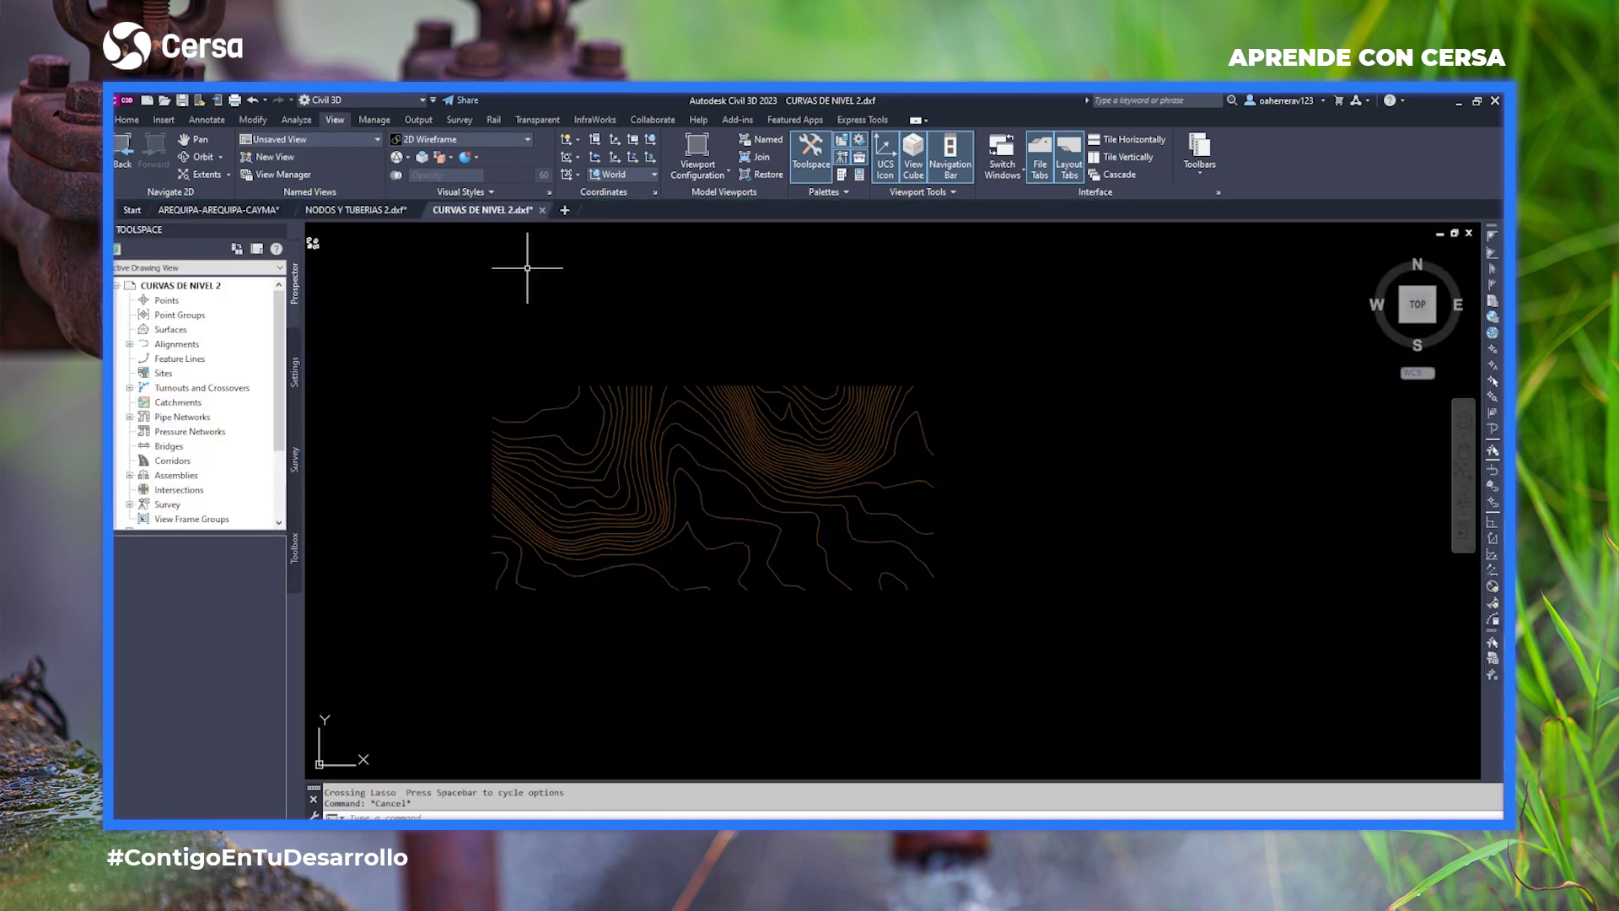
pyautogui.click(680, 445)
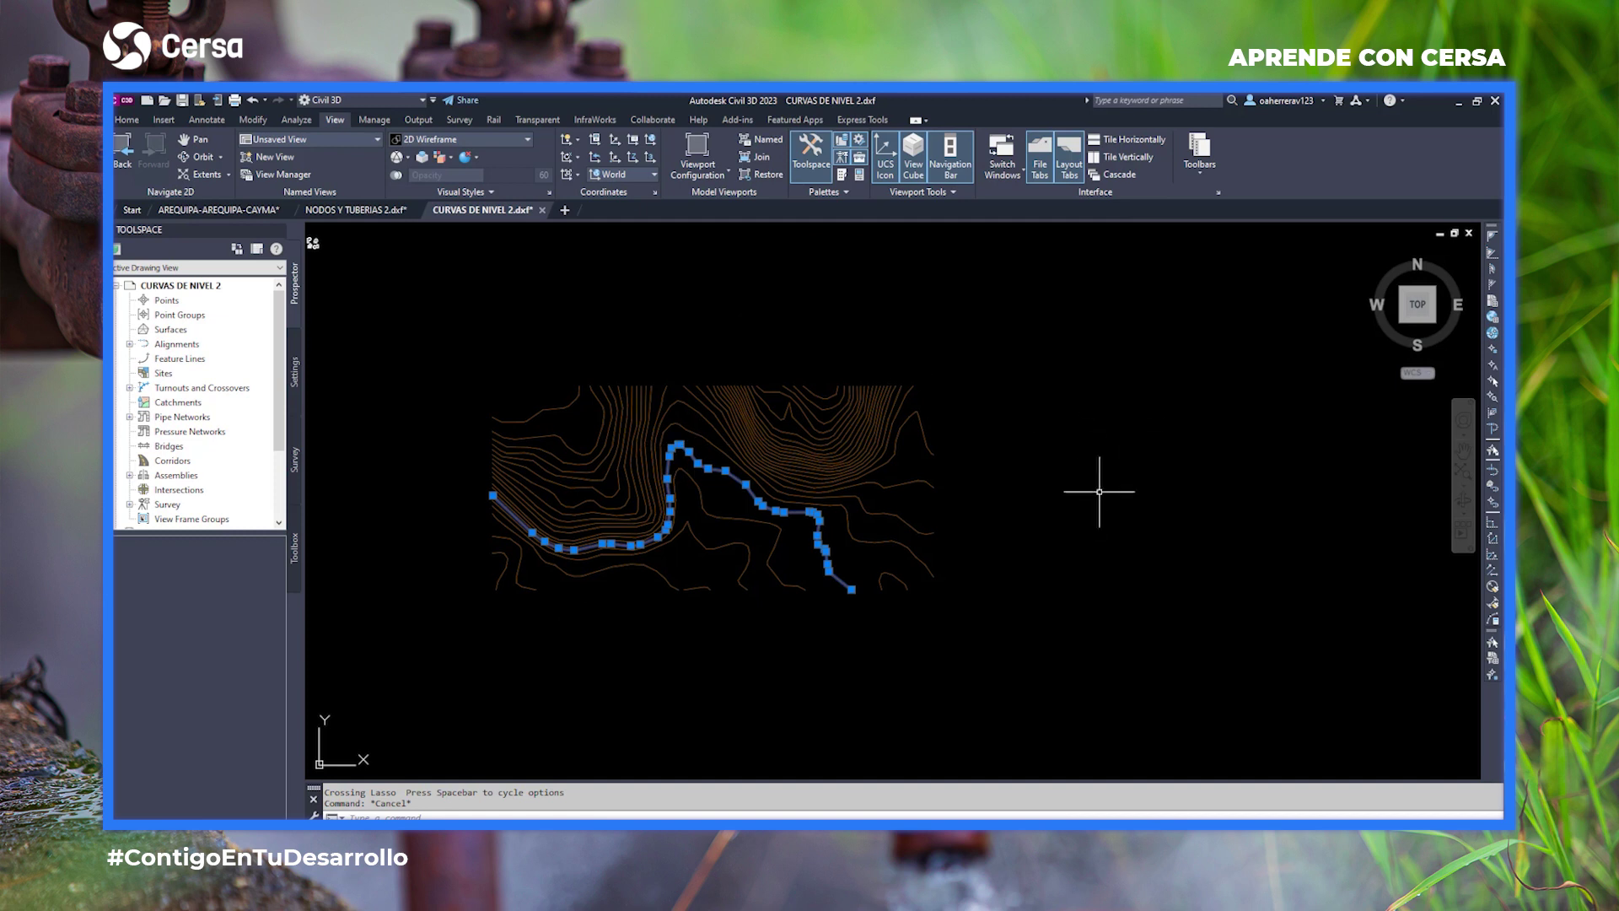
pyautogui.press('Delete')
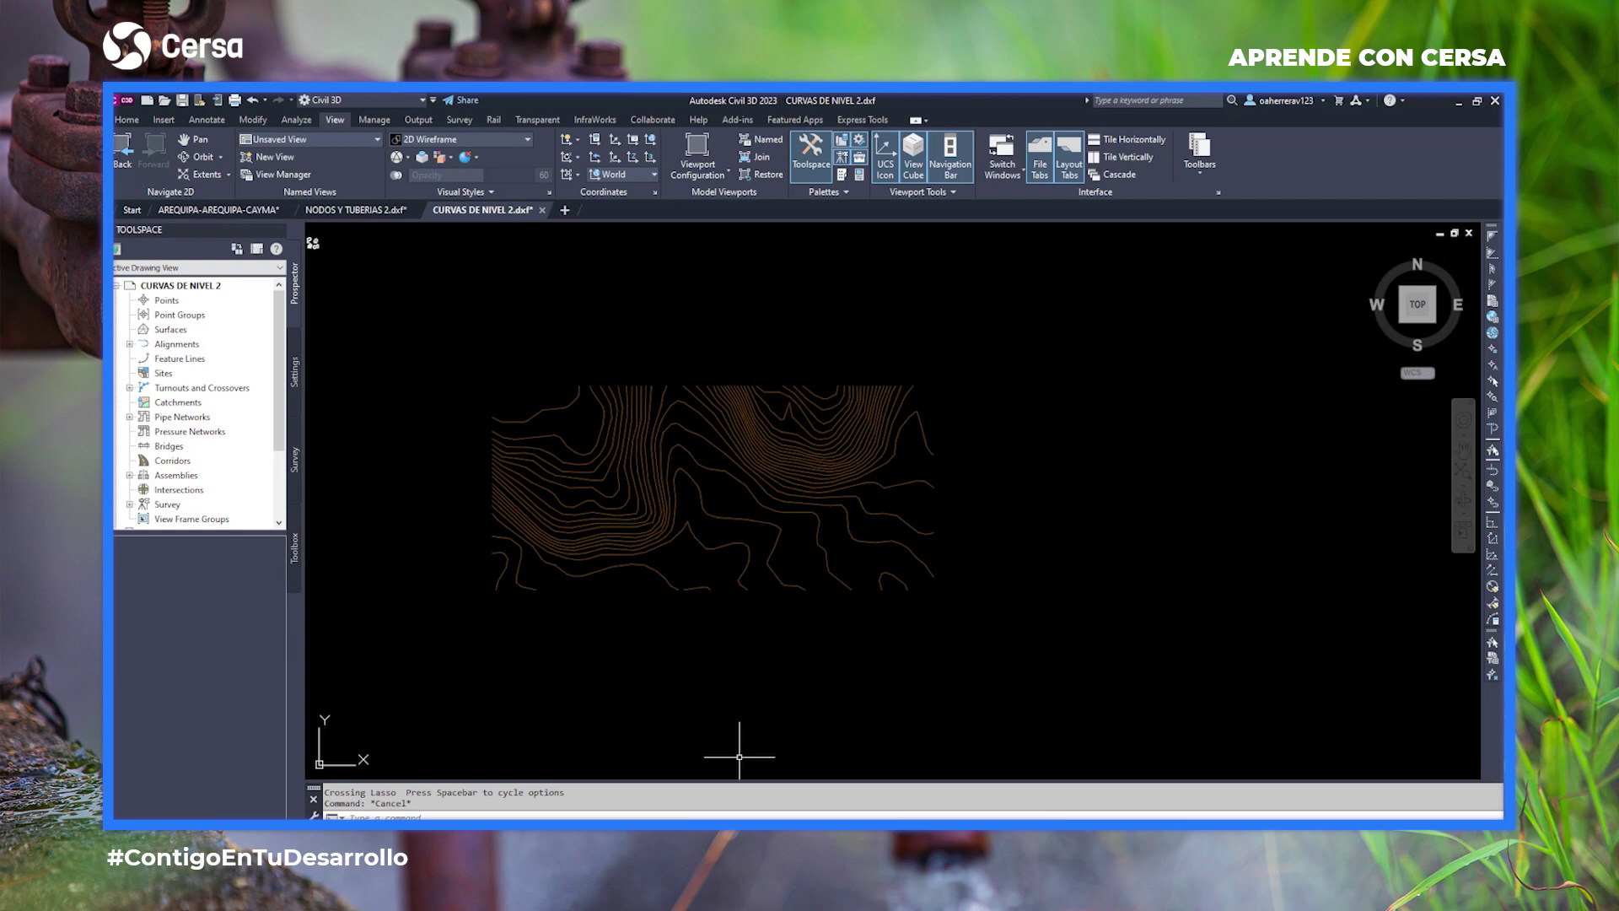
# Switch to the design flow workbook in Excel and view the design flow calculations and their summary table at the sheet's end.
pyautogui.click(523, 780)
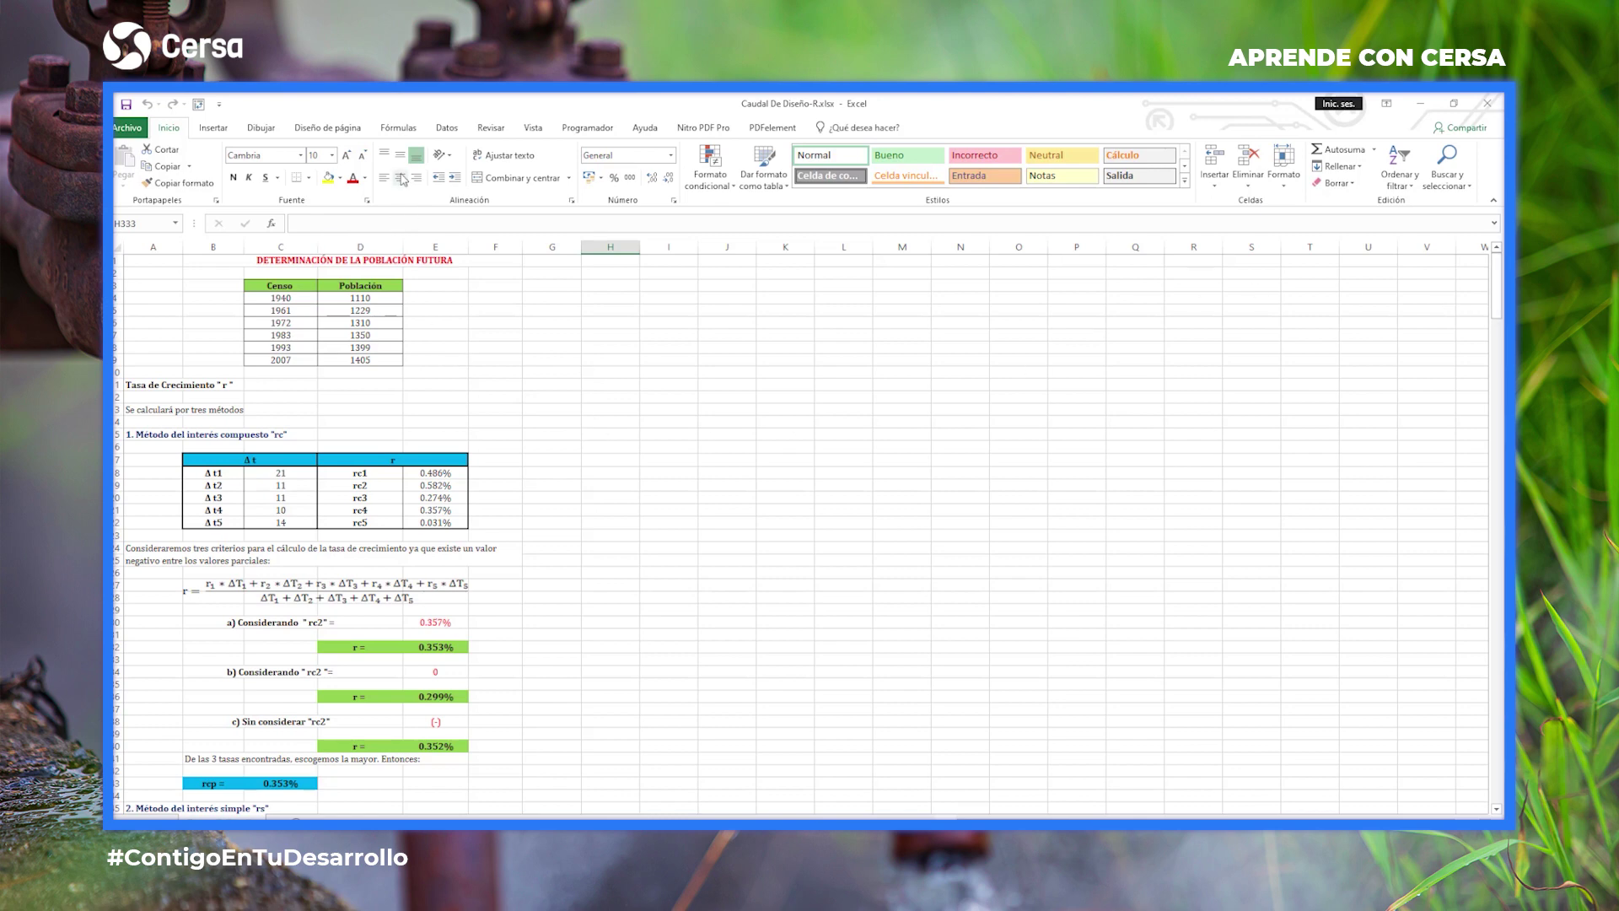
pyautogui.click(400, 158)
pyautogui.scroll(-20, 720, 532)
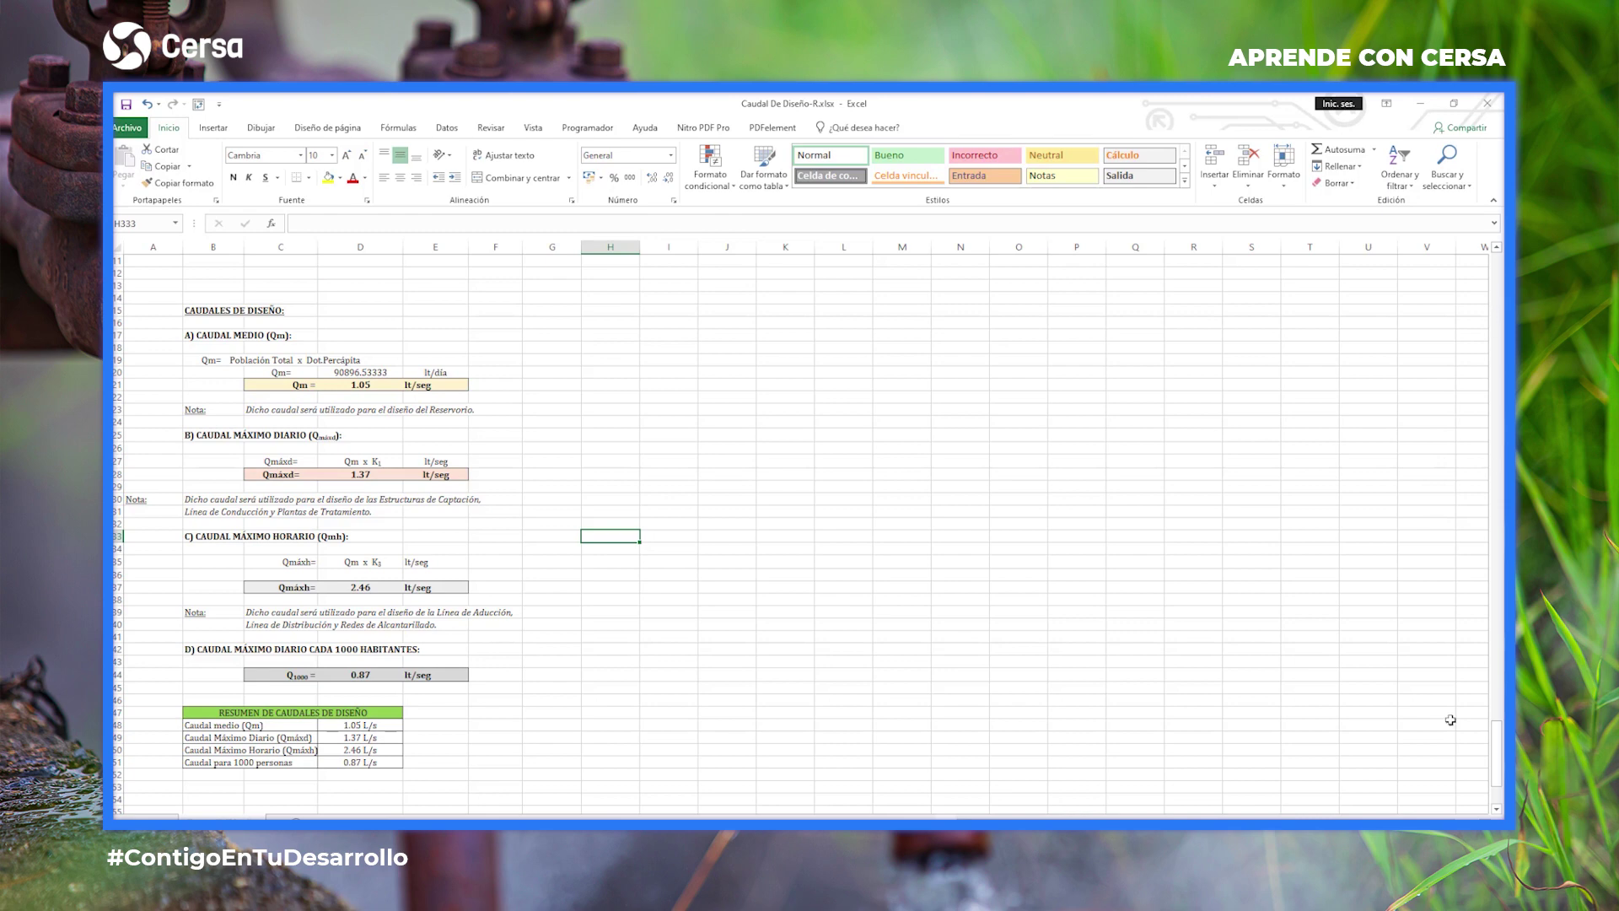
# Return to the start of the sheet and highlight the census population table covering 1940 to 2007.
pyautogui.moveTo(1498, 751); pyautogui.dragTo(1498, 266)
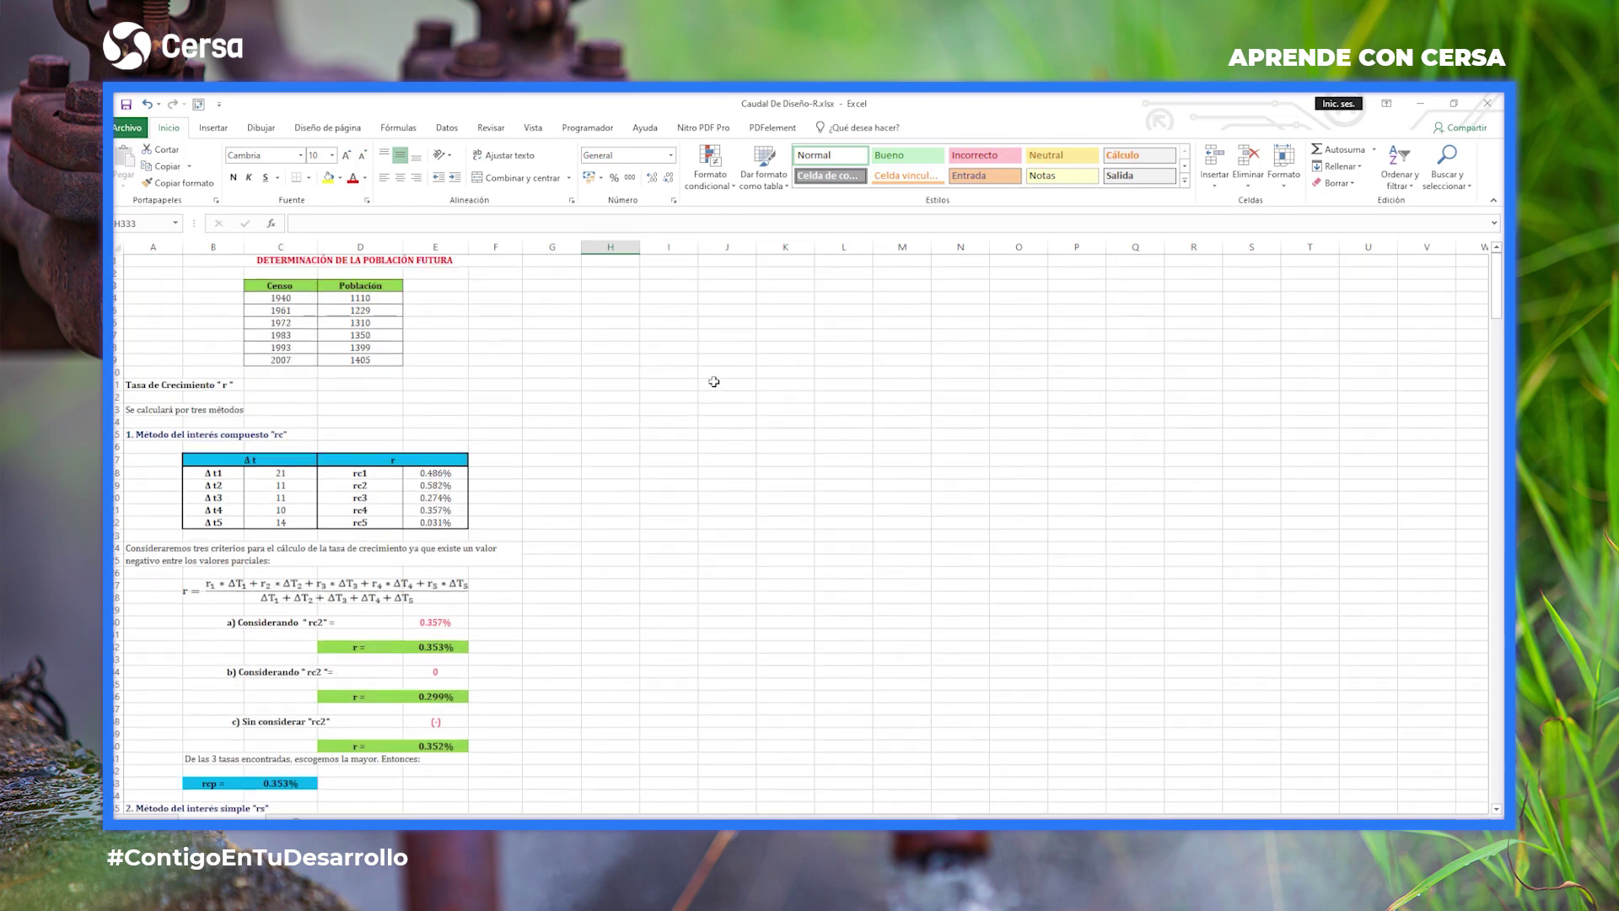
pyautogui.moveTo(281, 286); pyautogui.dragTo(354, 360)
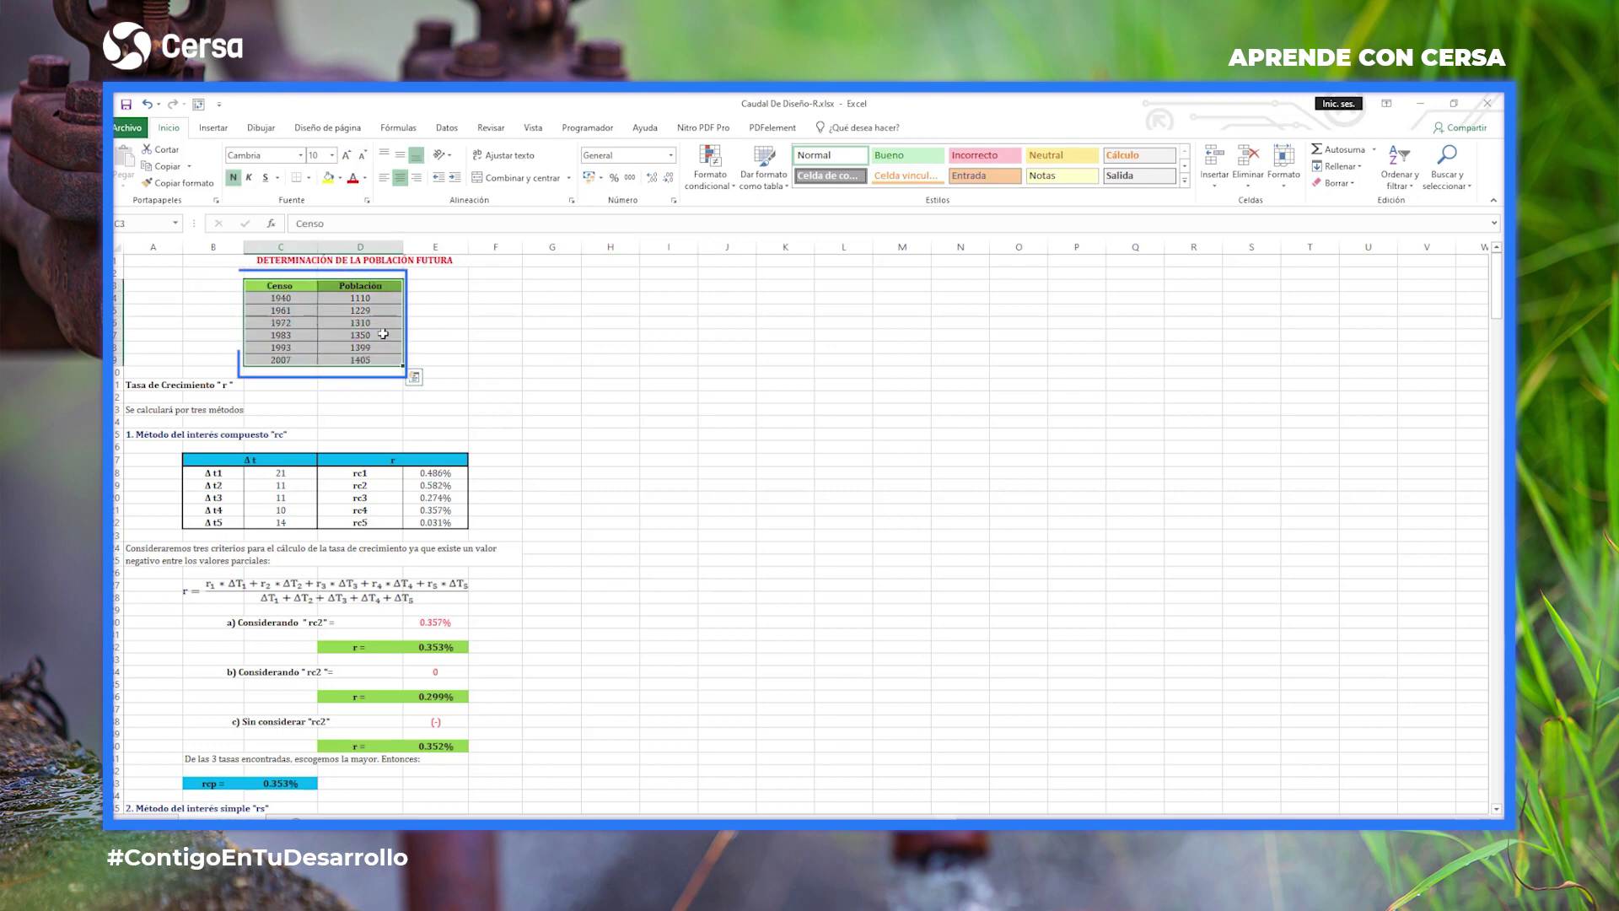
pyautogui.click(626, 521)
# Highlight the compound interest, simple interest and geometric growth rate calculation sections in order.
pyautogui.scroll(-3, 625, 521)
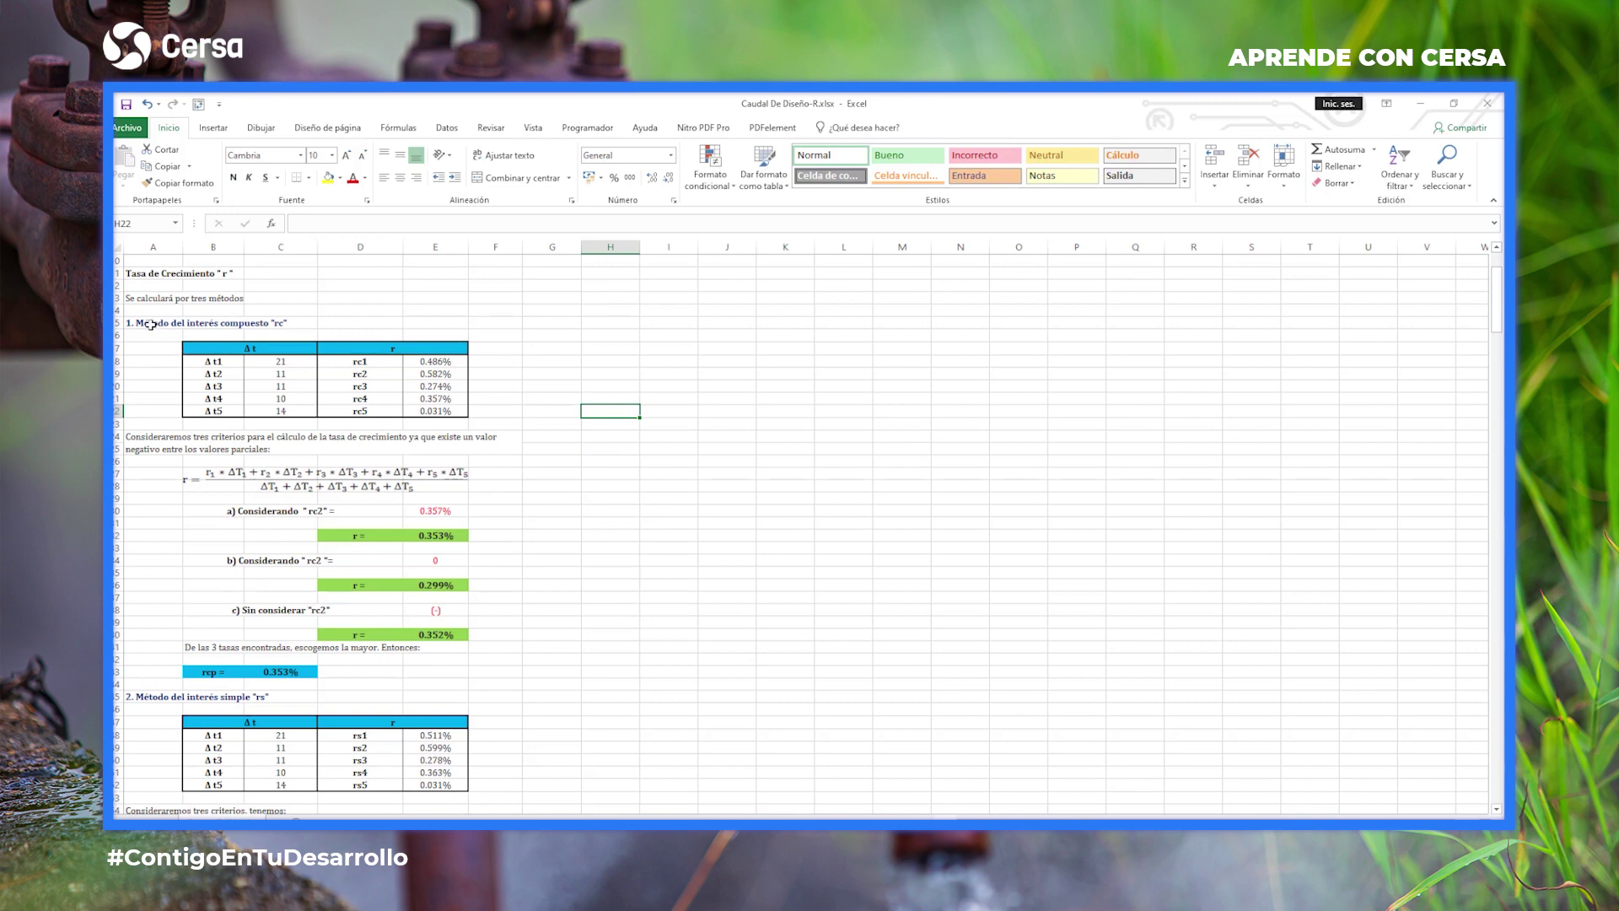
pyautogui.moveTo(151, 324); pyautogui.dragTo(475, 642)
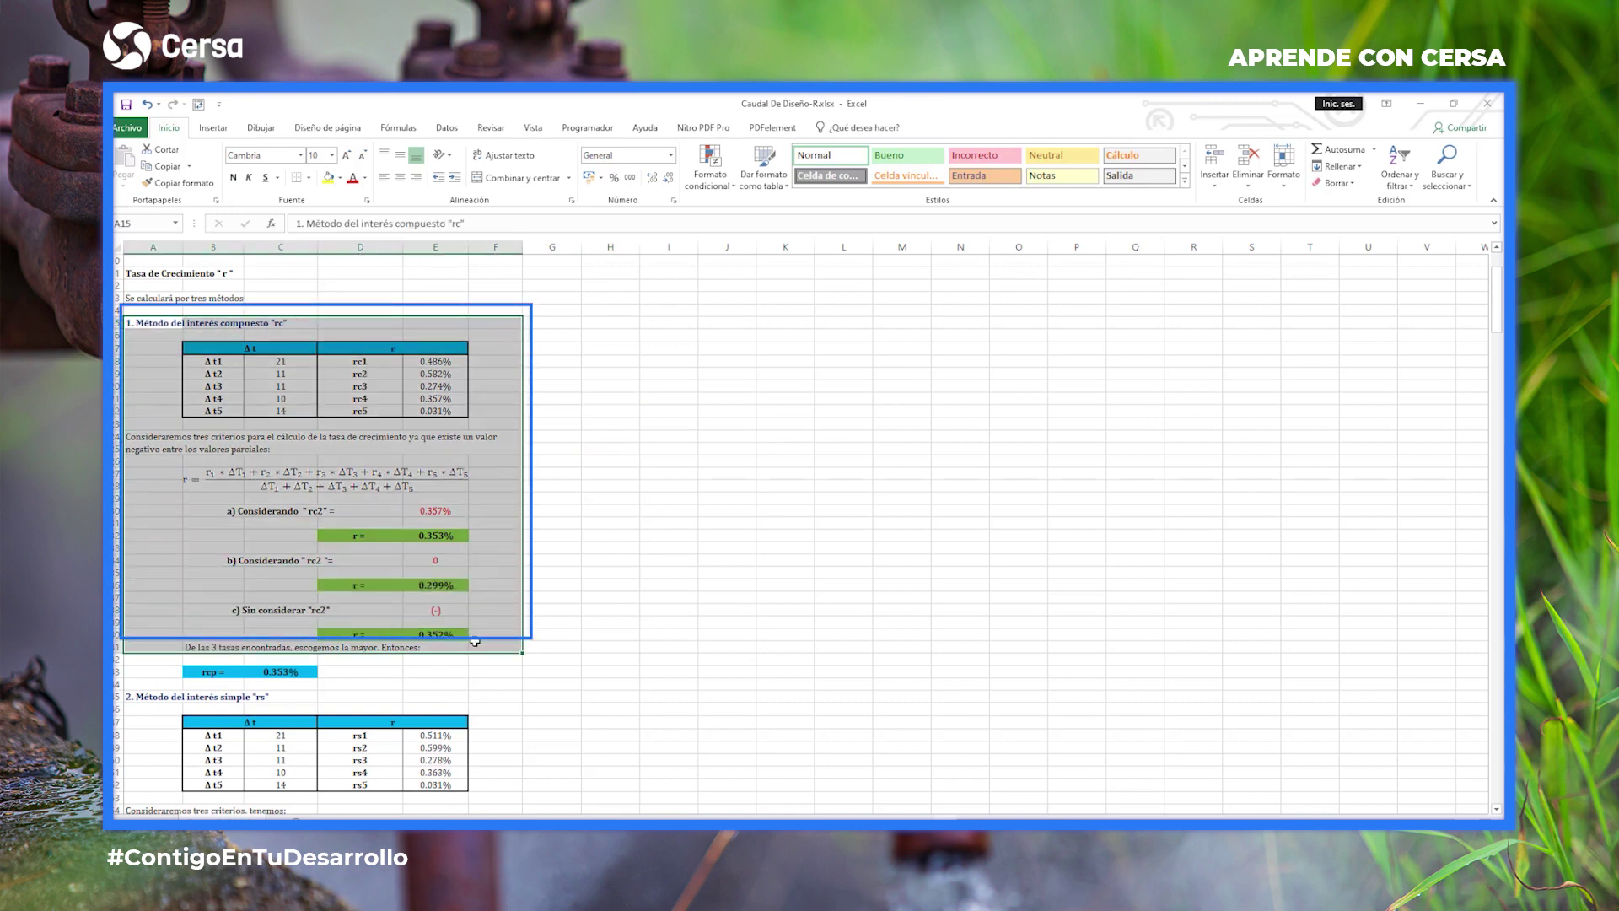
pyautogui.scroll(-5, 586, 644)
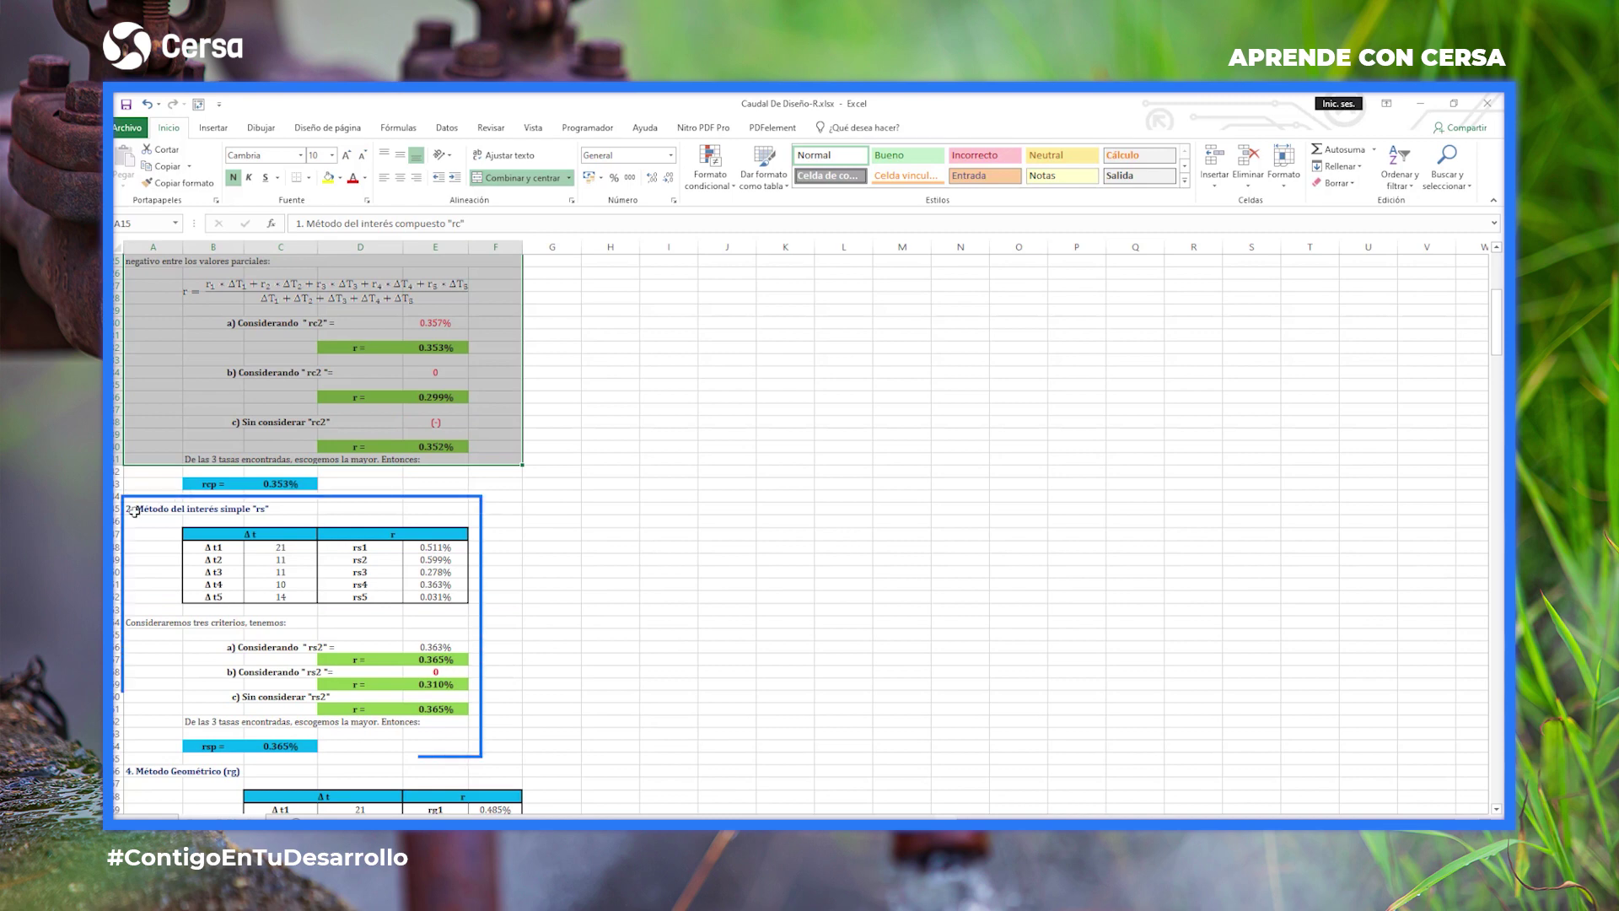
pyautogui.moveTo(135, 508); pyautogui.dragTo(426, 748)
pyautogui.scroll(-5, 425, 747)
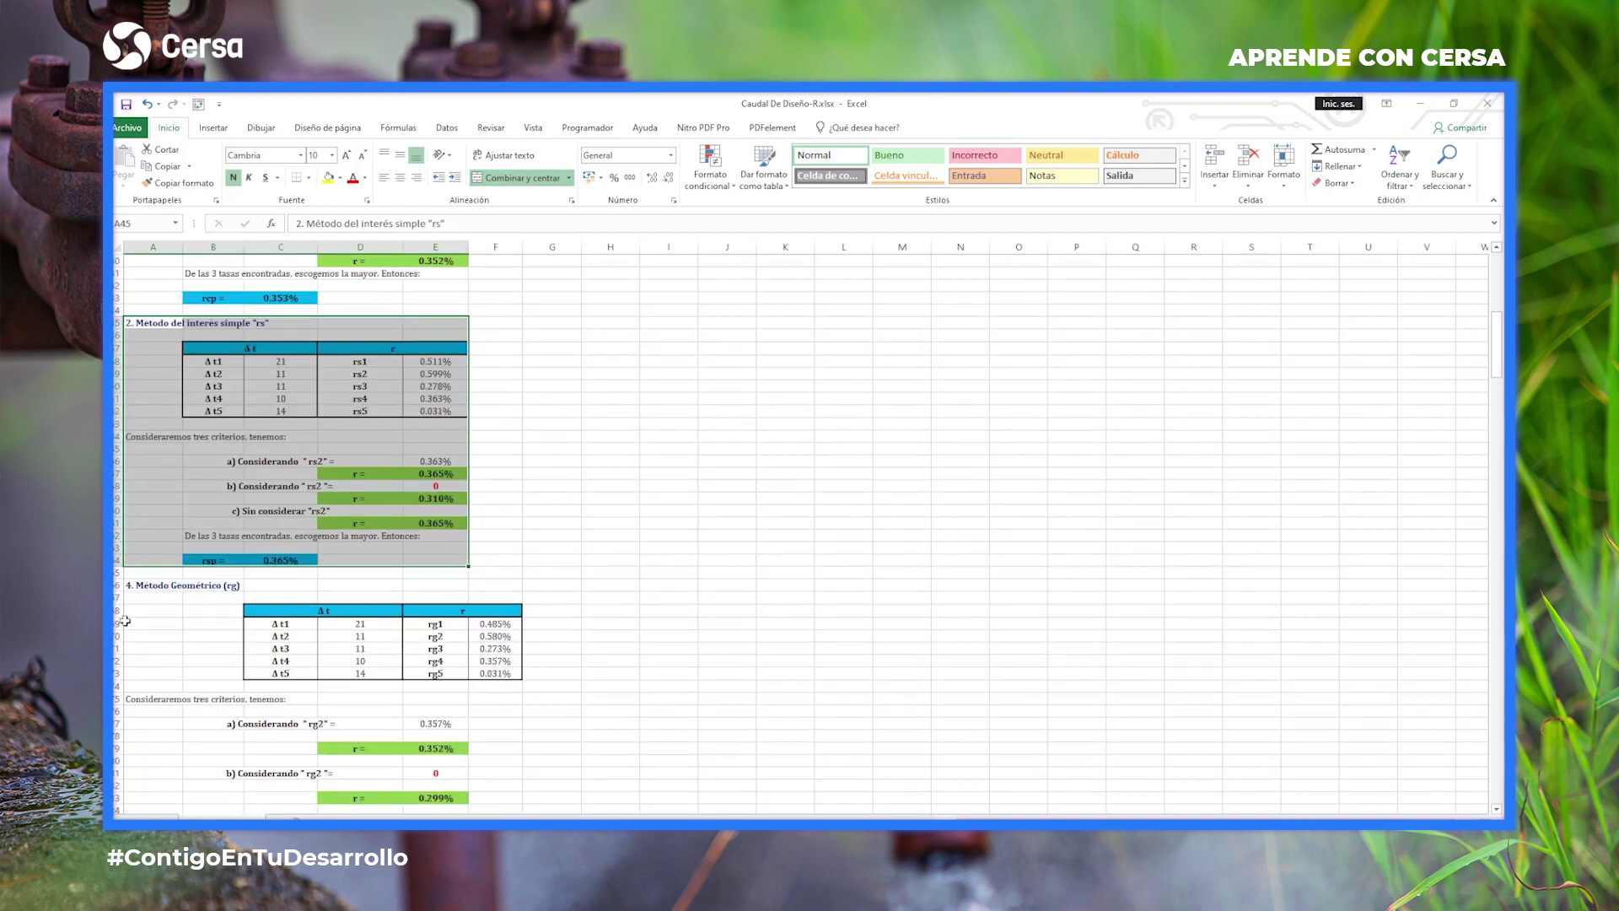
pyautogui.moveTo(127, 586); pyautogui.dragTo(475, 747)
pyautogui.click(594, 696)
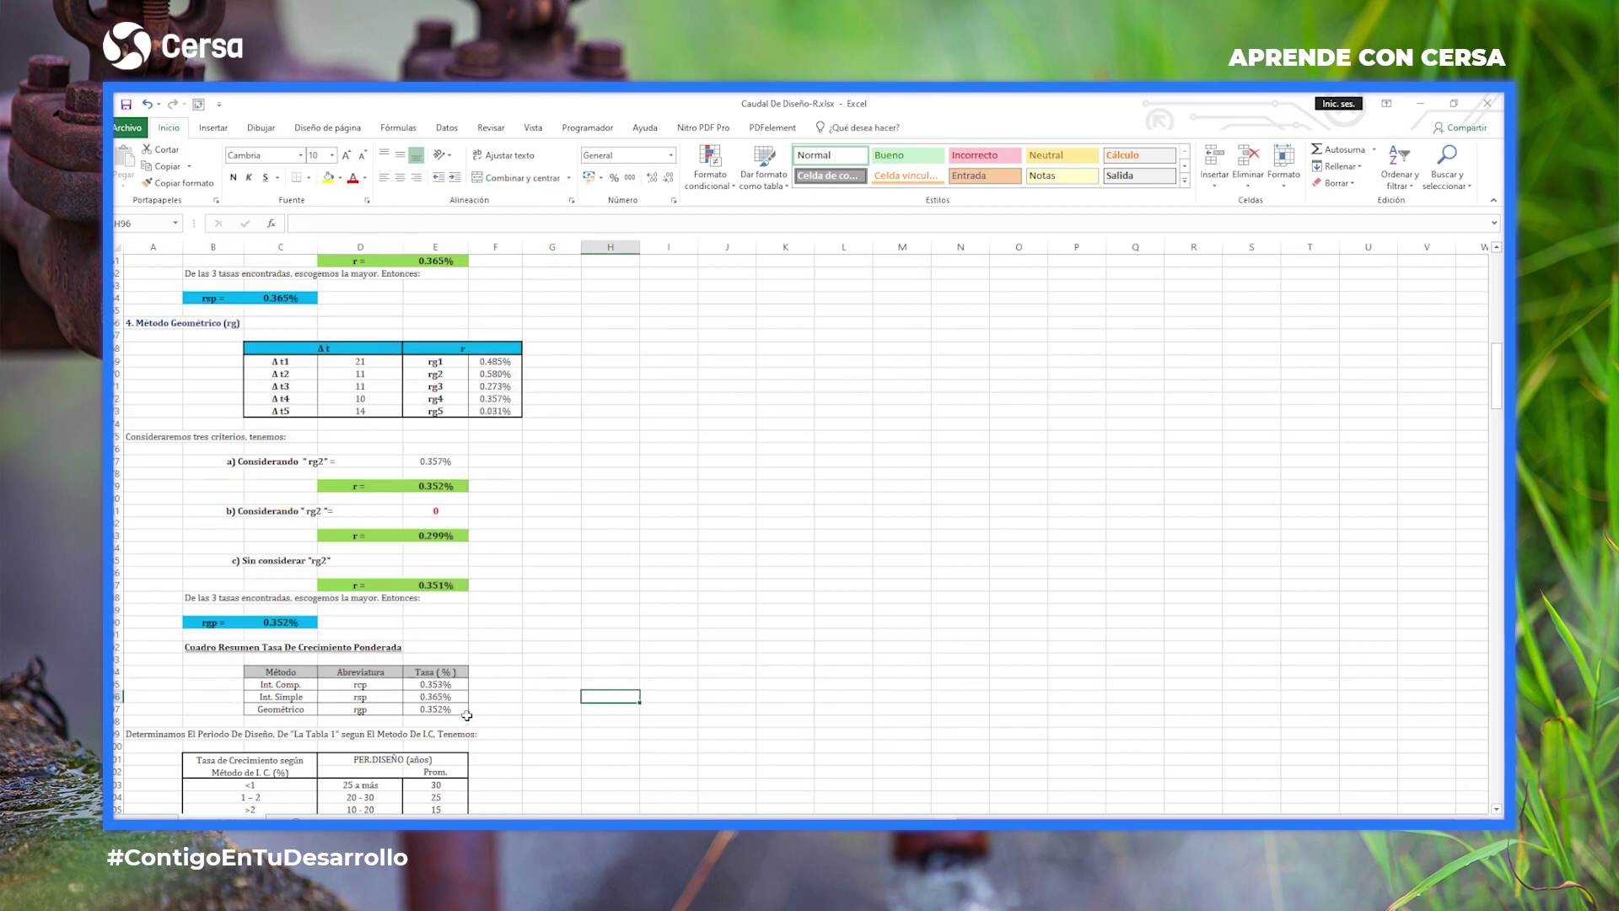
# Highlight the weighted growth rate summary table and check the design period statement beneath it.
pyautogui.scroll(-3, 383, 673)
pyautogui.moveTo(279, 560); pyautogui.dragTo(466, 597)
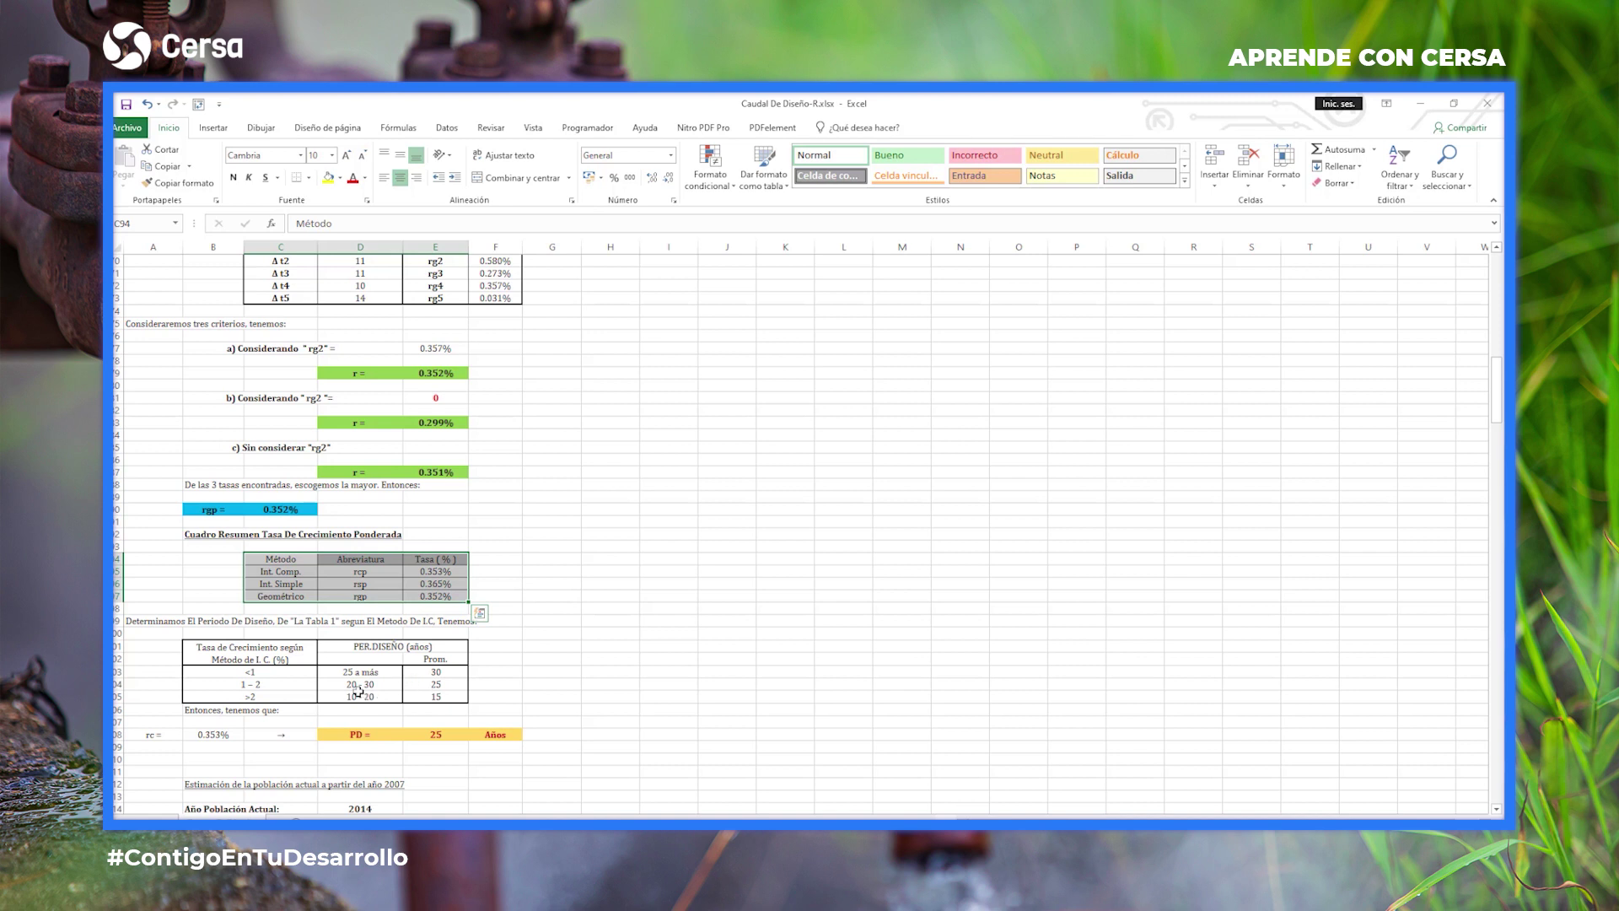
pyautogui.click(140, 618)
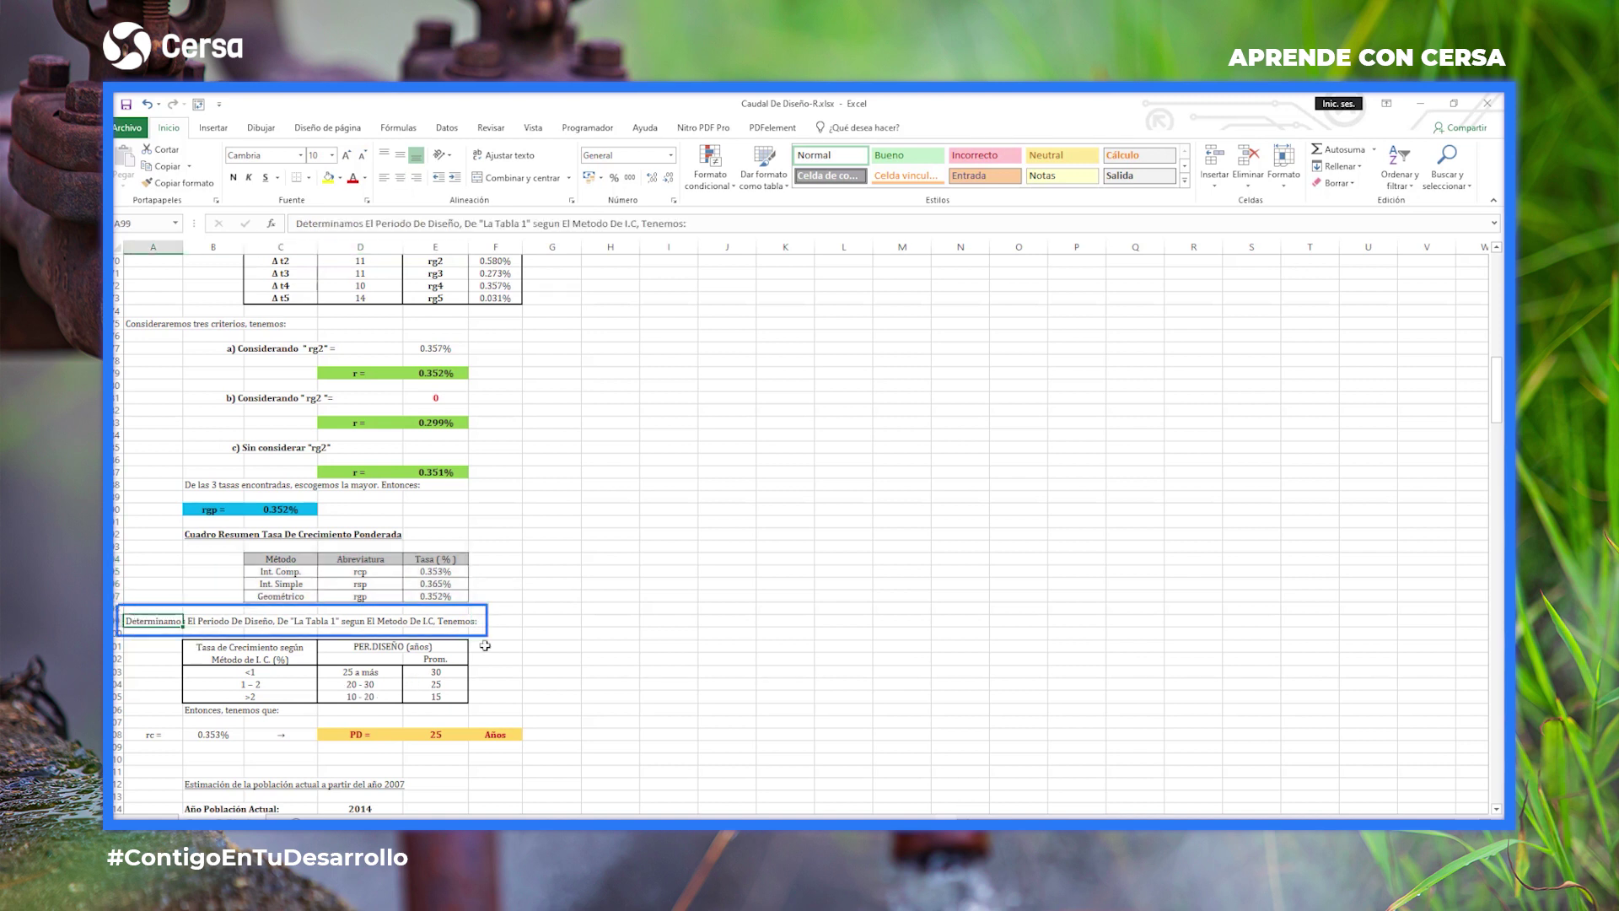
pyautogui.click(358, 622)
# Check the design period table's average for growth rates below 1 and the adopted PD value in cell E108.
pyautogui.scroll(-4, 394, 625)
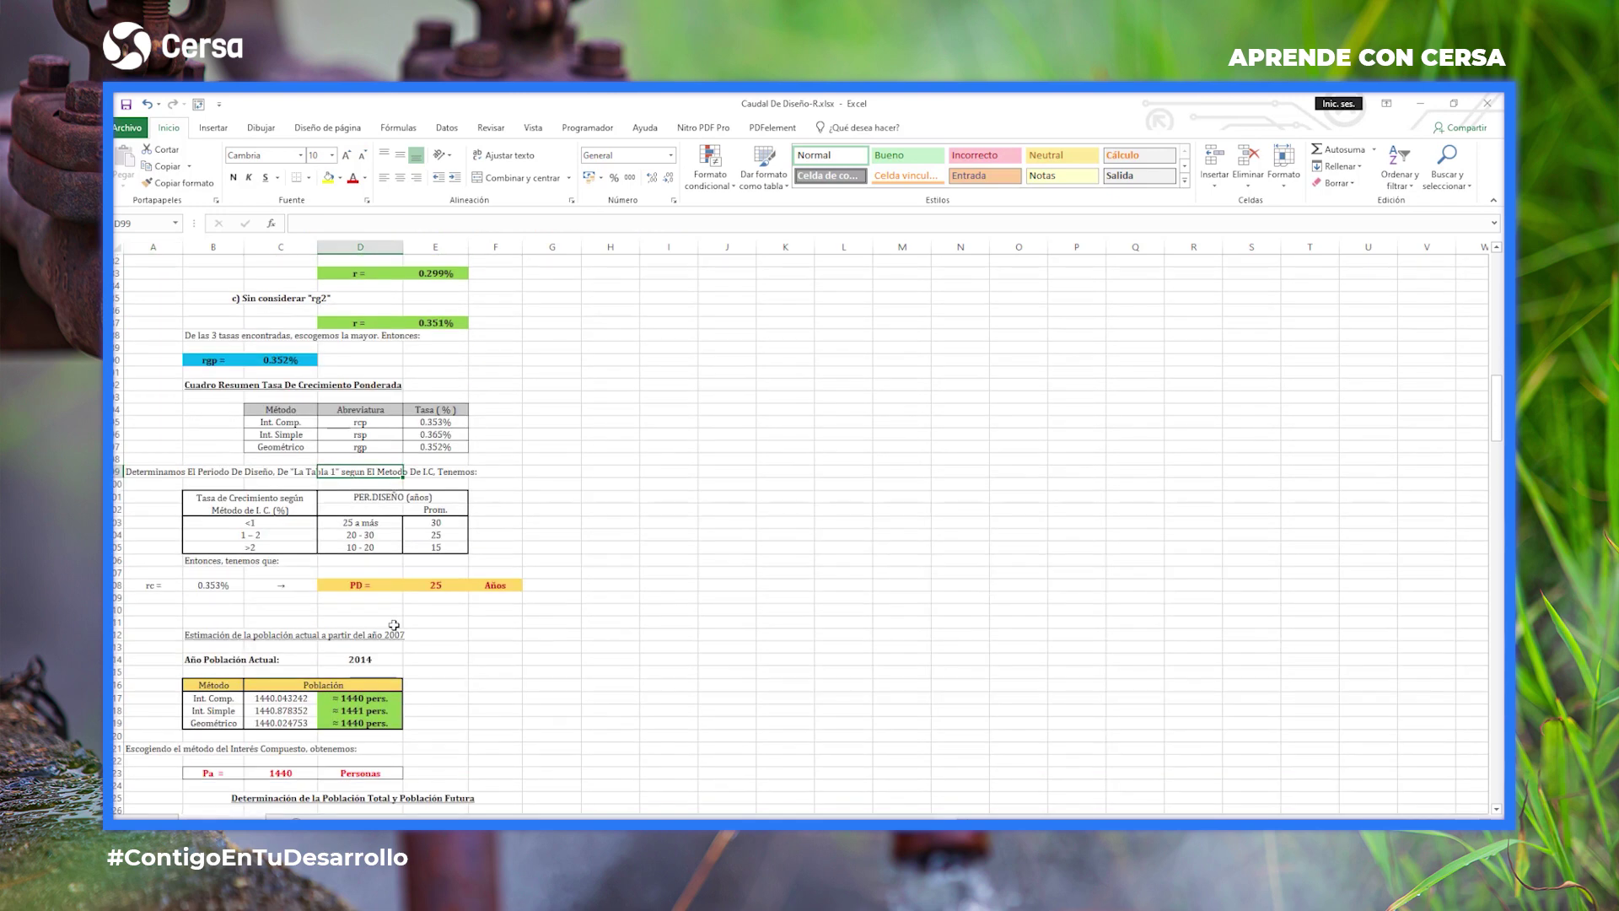
pyautogui.scroll(-2, 394, 624)
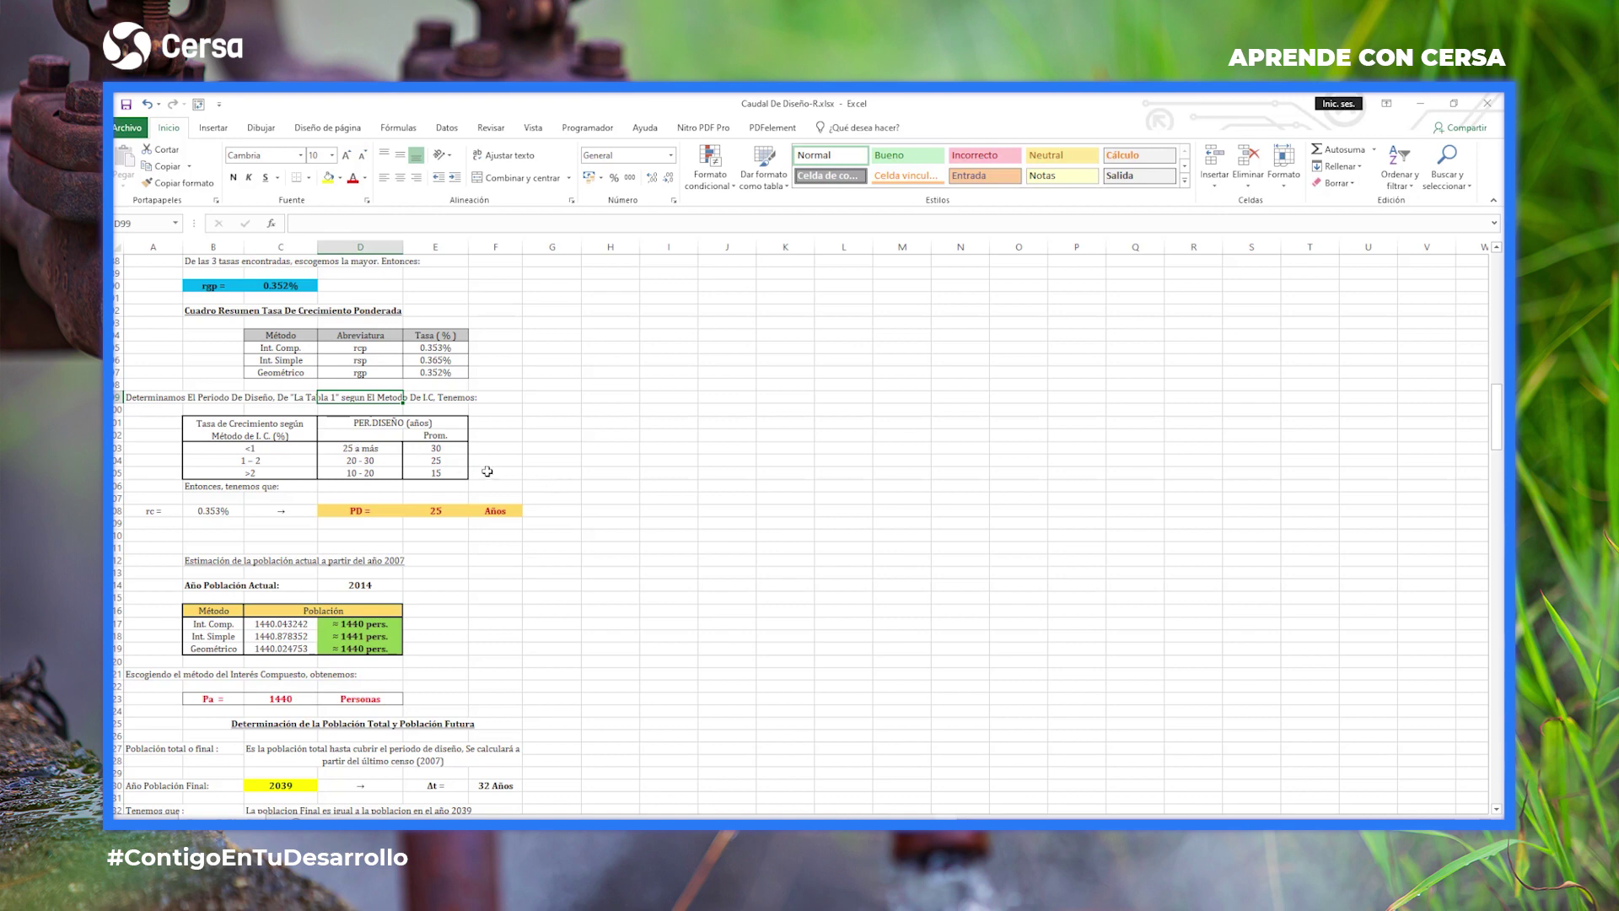
pyautogui.click(601, 498)
pyautogui.click(439, 449)
pyautogui.scroll(-2, 314, 448)
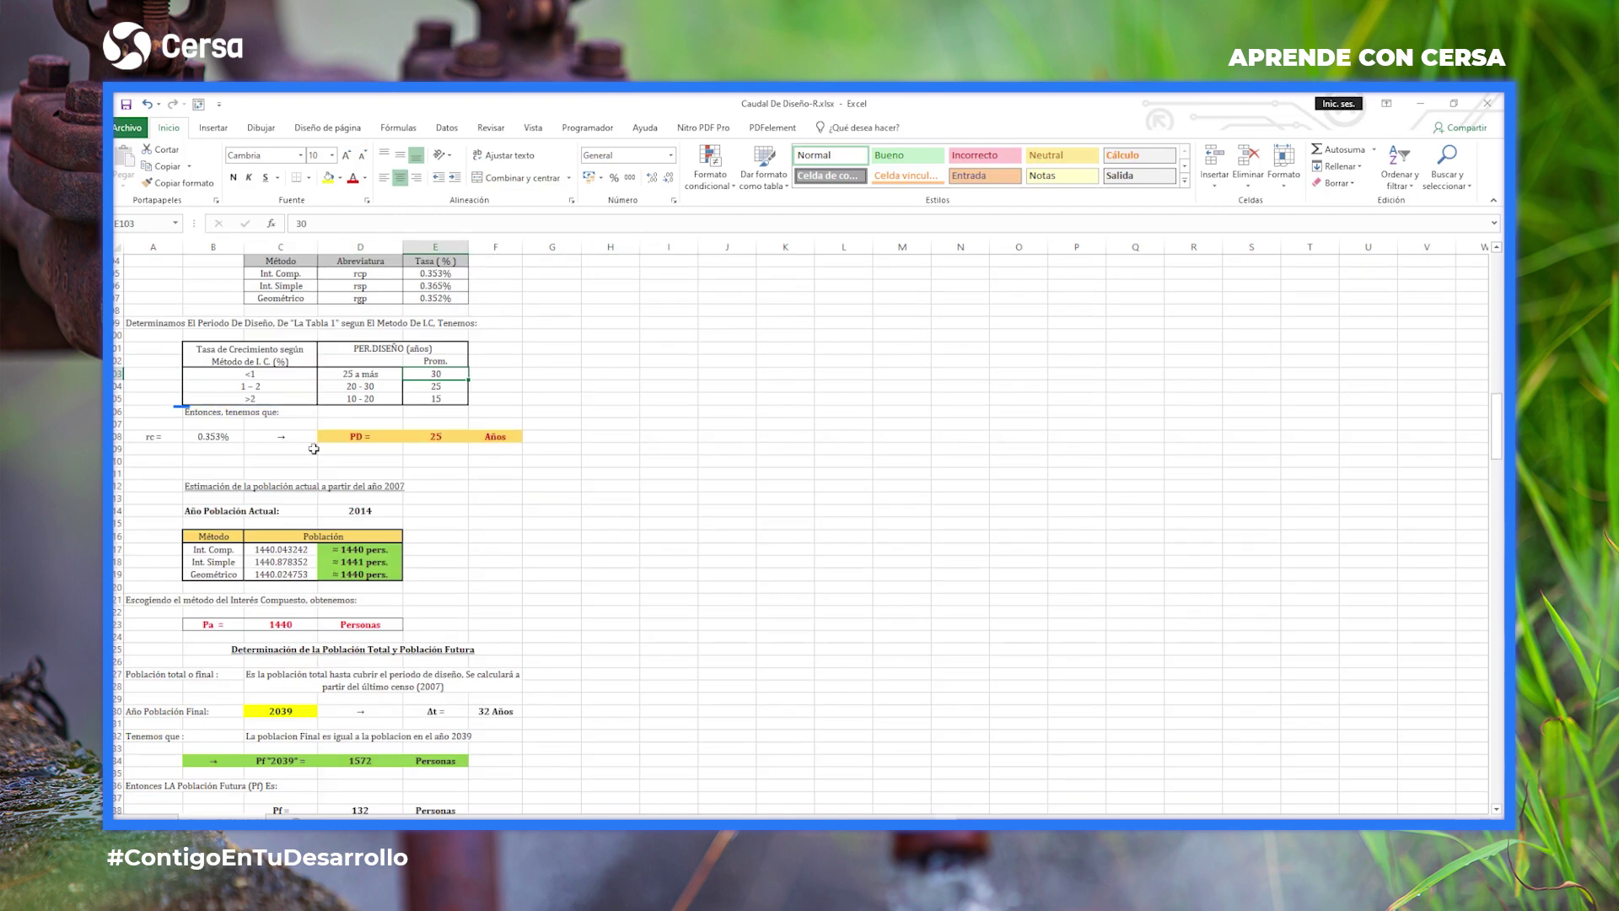
pyautogui.click(437, 433)
# Highlight the current population results for the compound interest, simple interest and geometric methods.
pyautogui.scroll(-2, 534, 474)
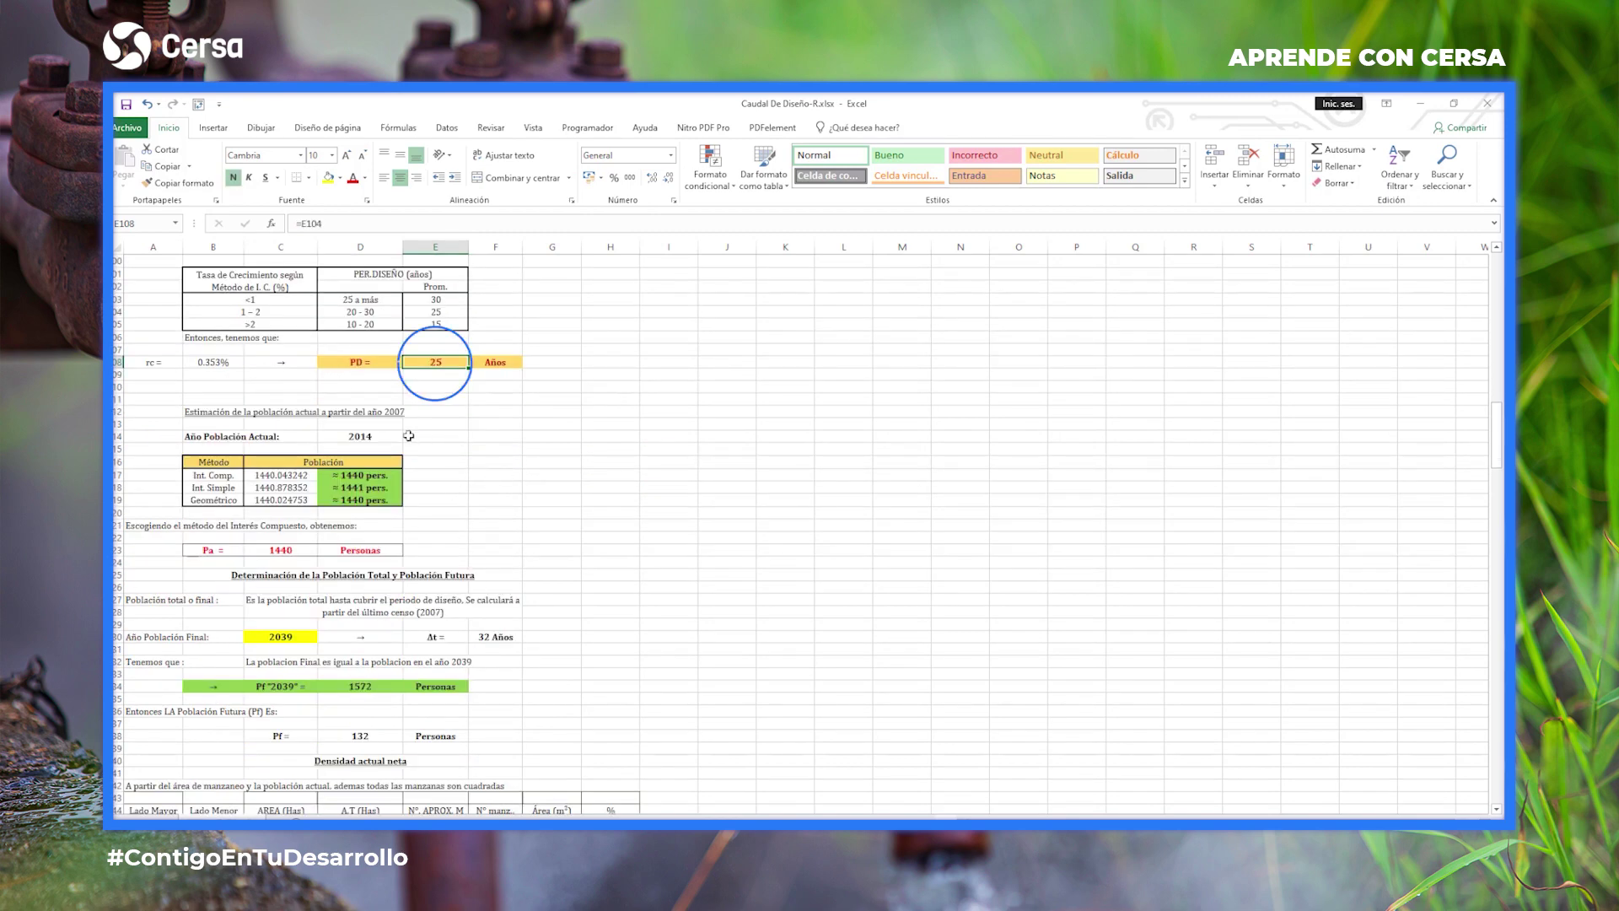
pyautogui.scroll(-2, 328, 513)
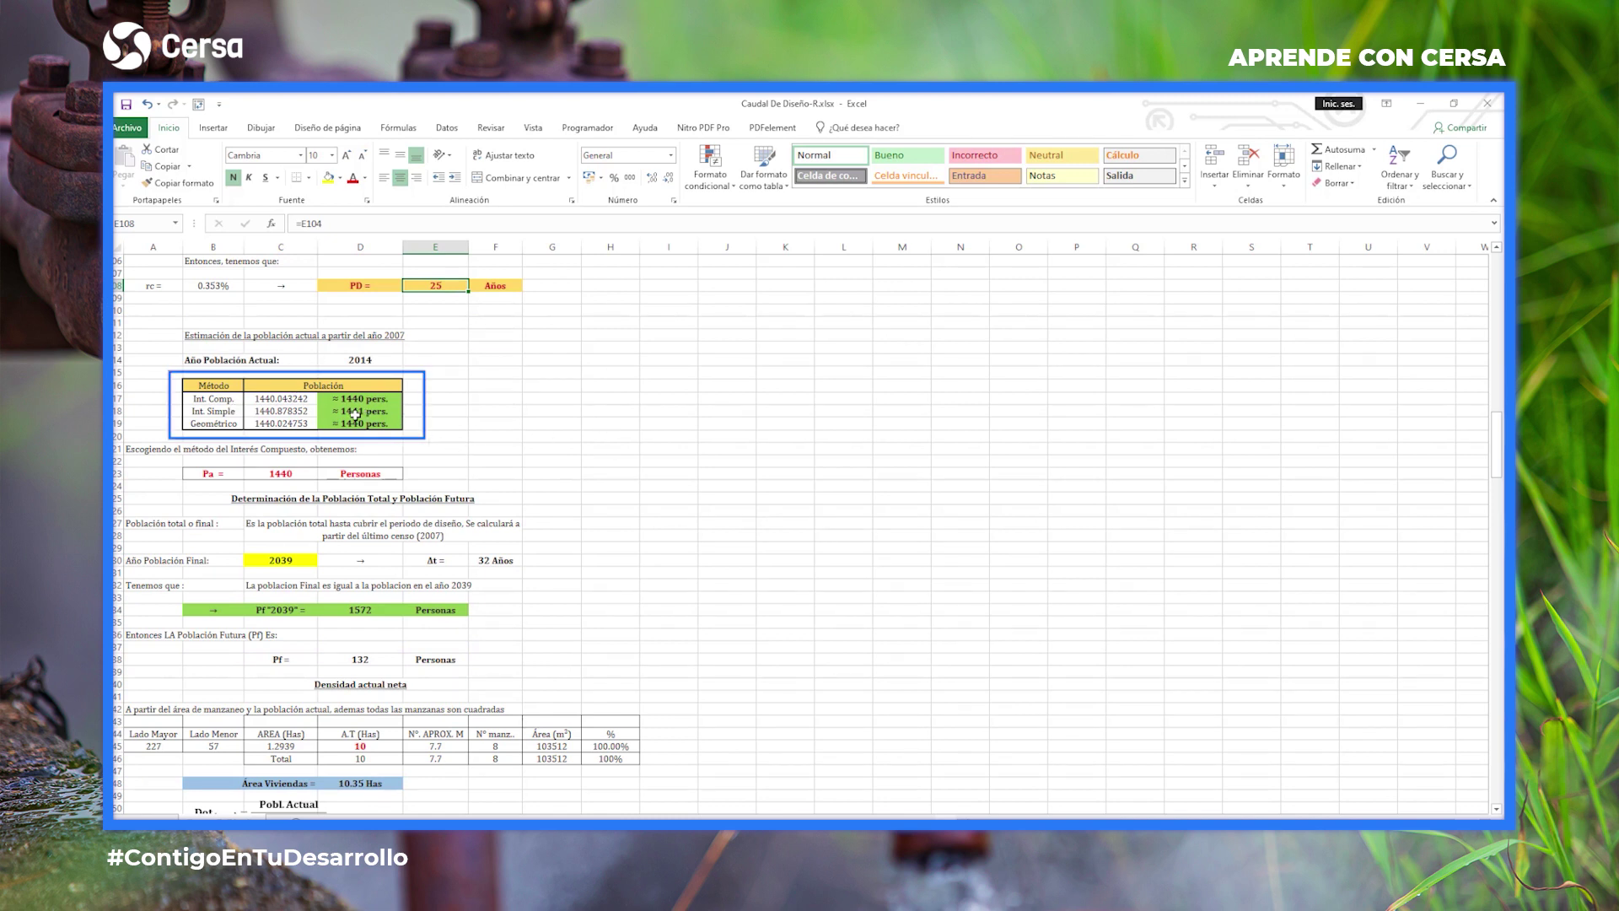
pyautogui.moveTo(373, 430); pyautogui.dragTo(213, 398)
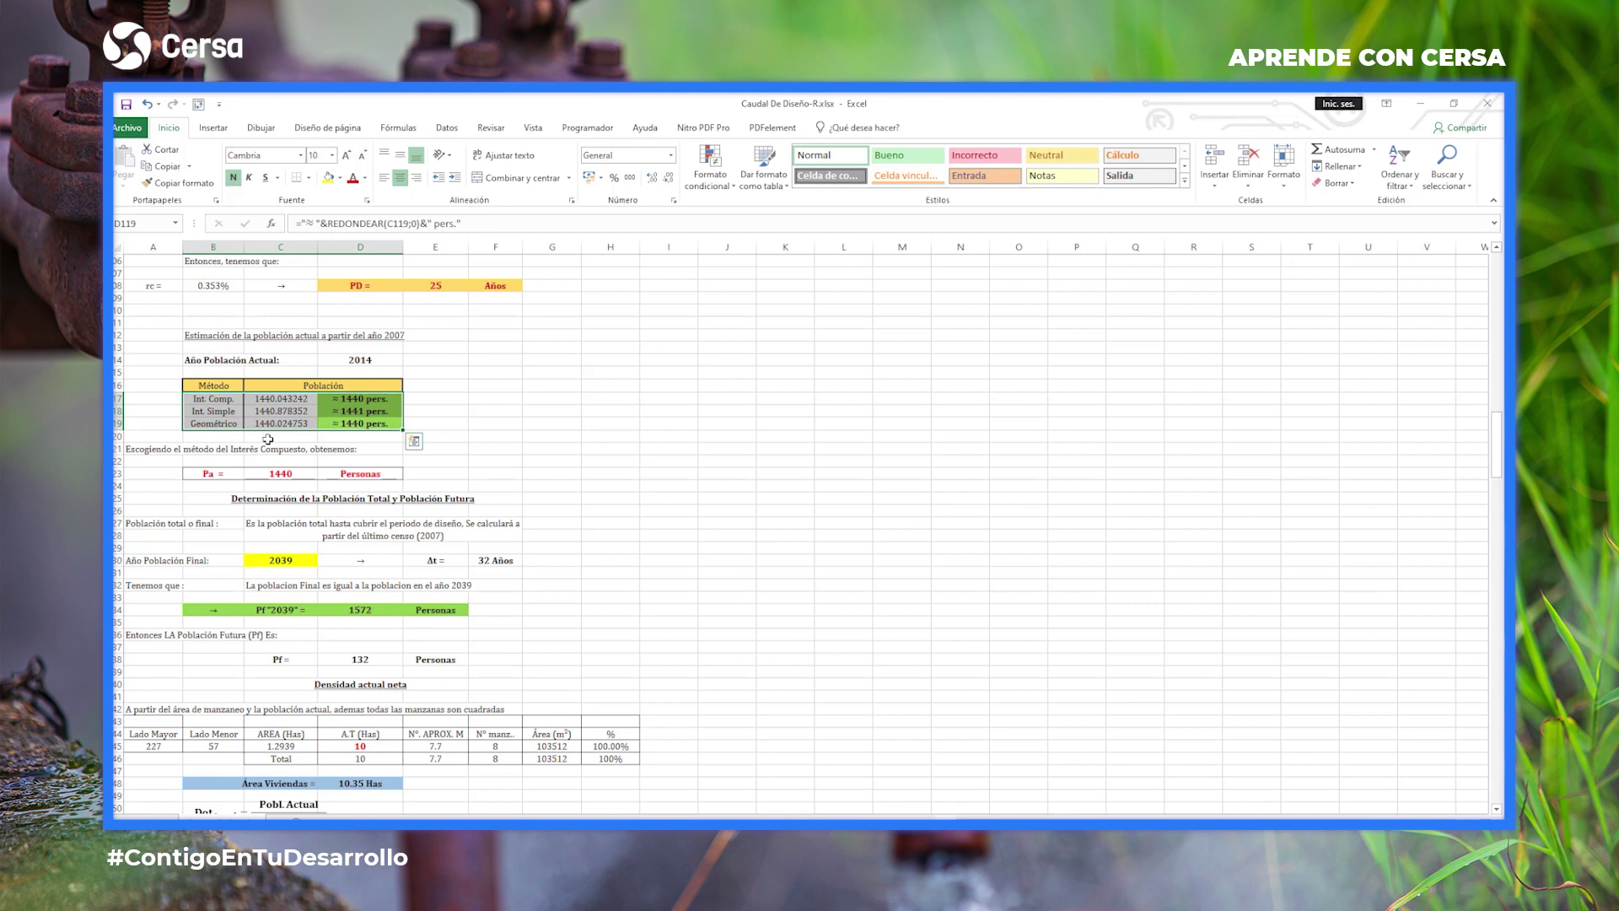
# Compare the rounded current population results of the three methods and highlight the adopted Pa row for the compound interest method.
pyautogui.moveTo(351, 396); pyautogui.dragTo(363, 421)
pyautogui.click(354, 410)
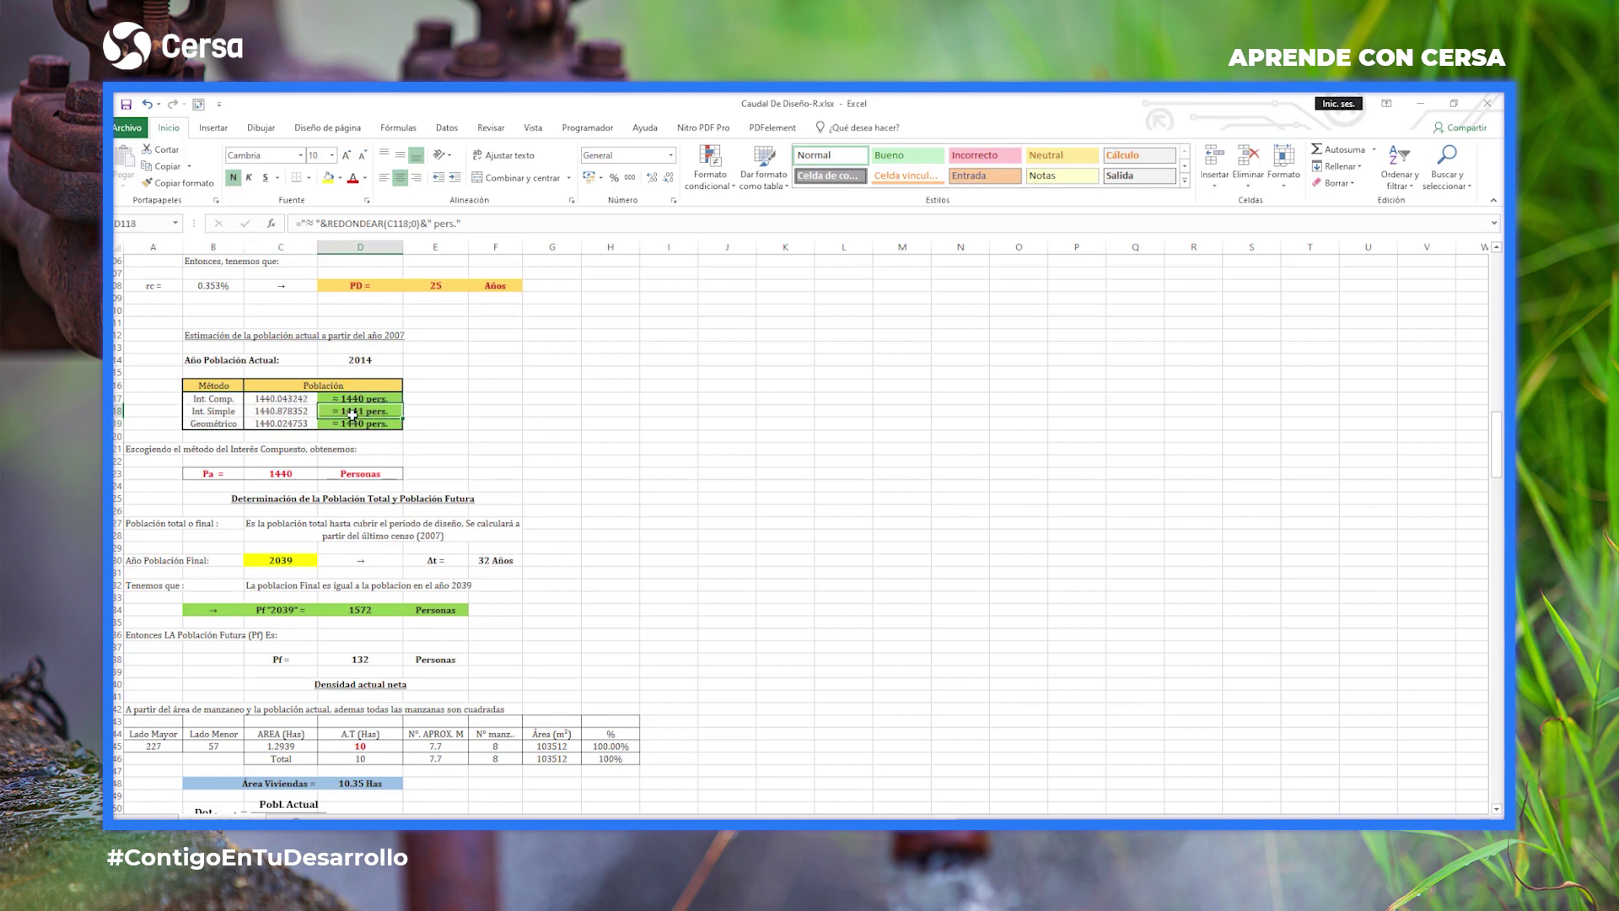
pyautogui.click(326, 420)
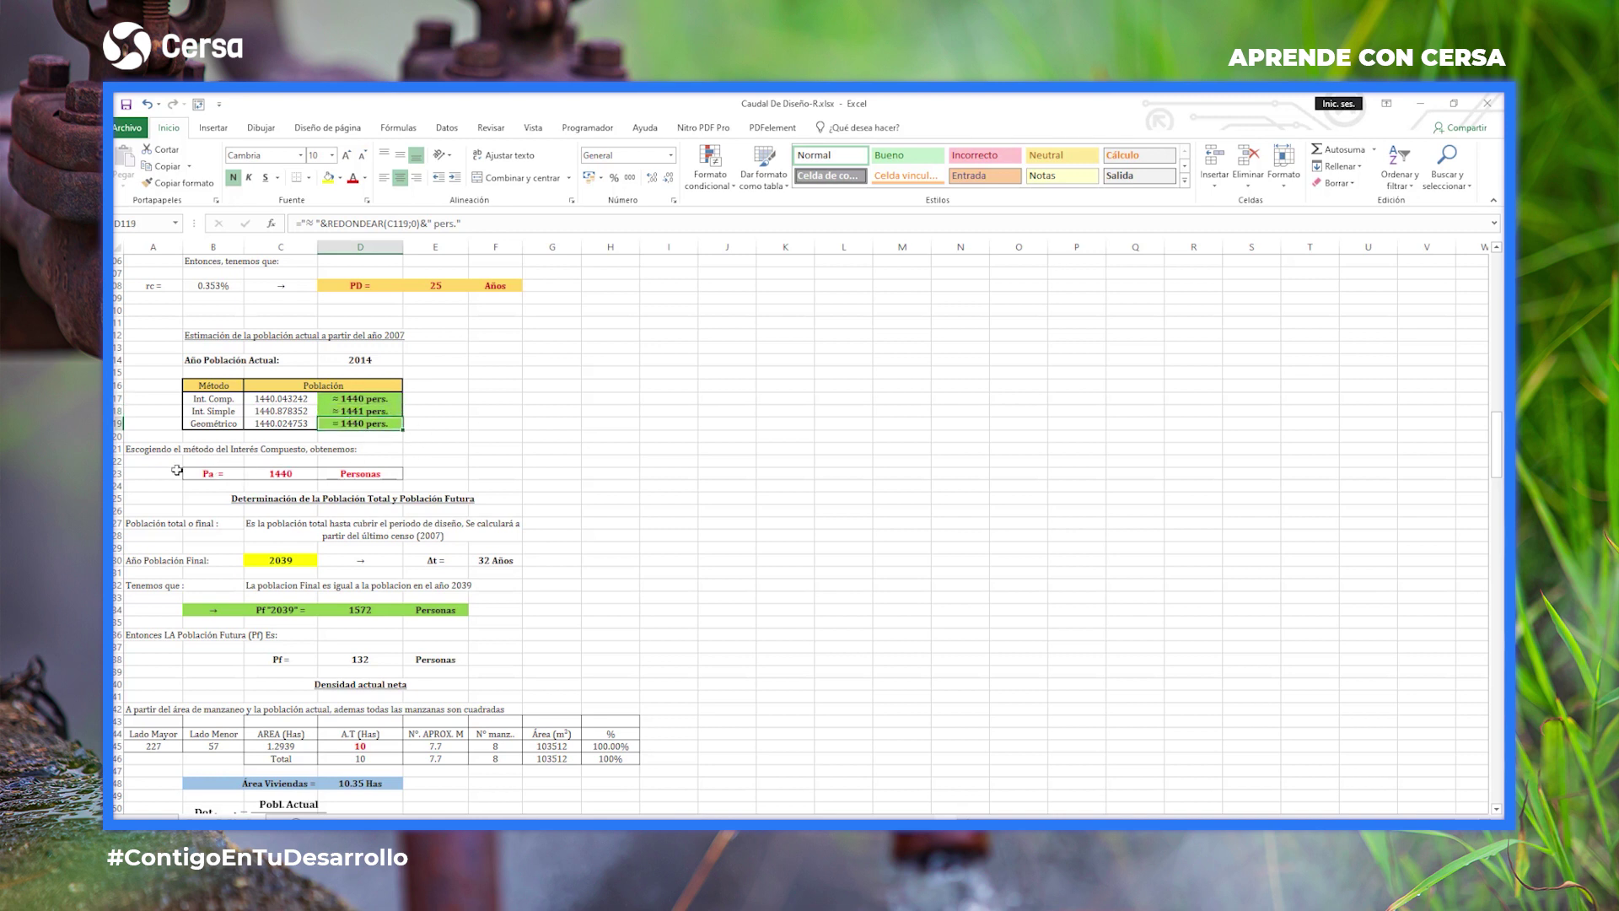
pyautogui.moveTo(223, 477); pyautogui.dragTo(362, 475)
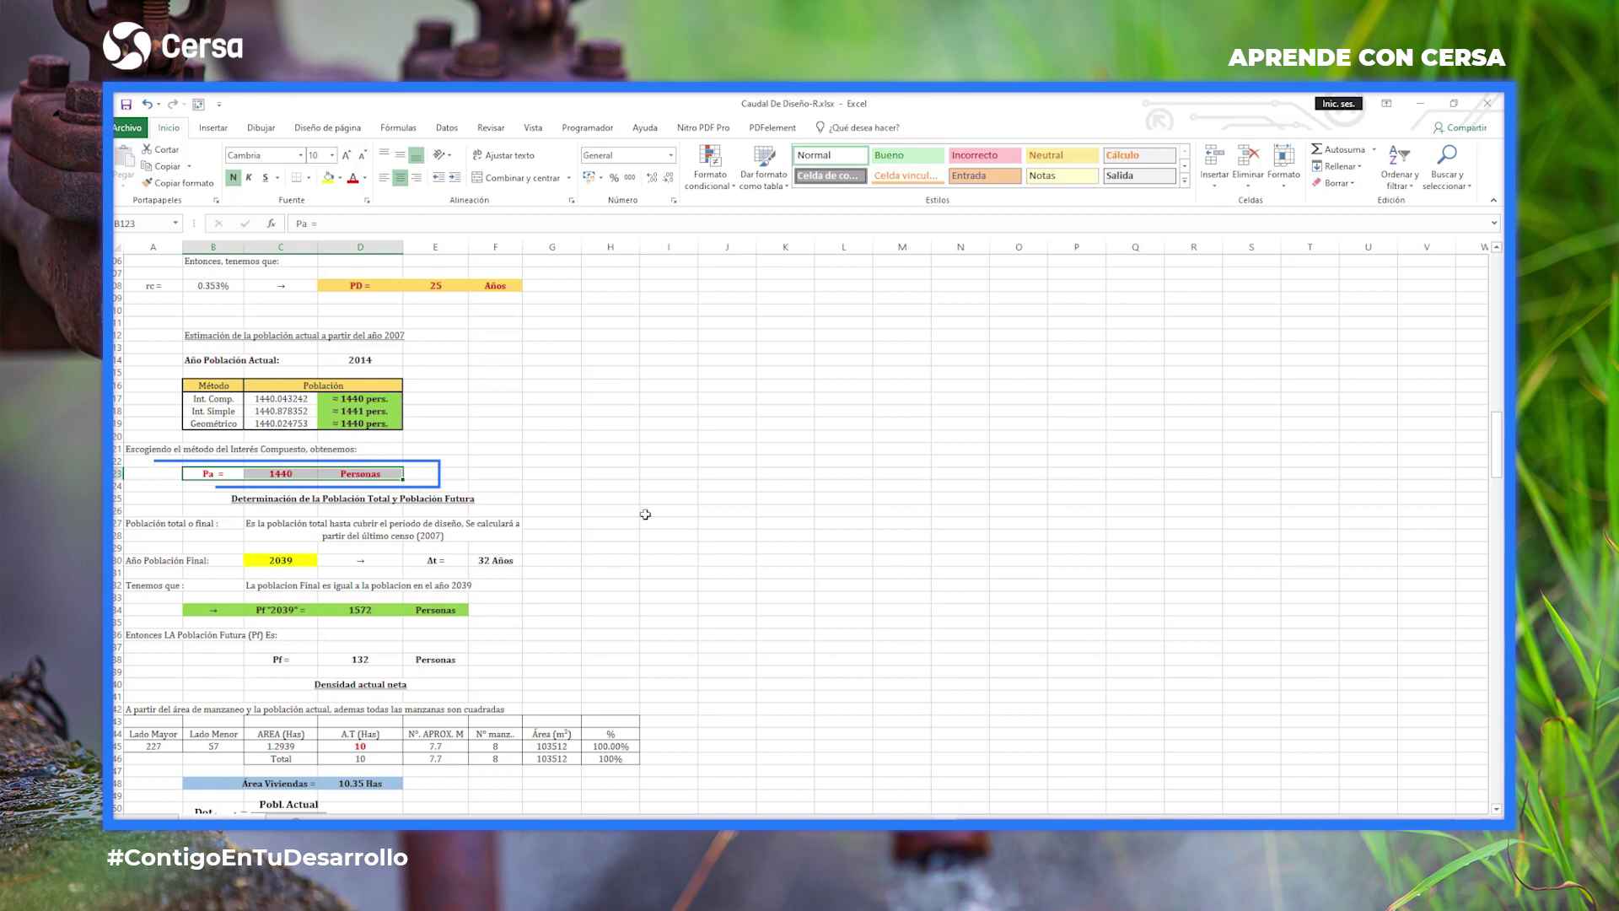
# Check the formulas for the final population year in C130 and the 2039 population in D134.
pyautogui.scroll(-5, 645, 514)
pyautogui.scroll(2, 645, 513)
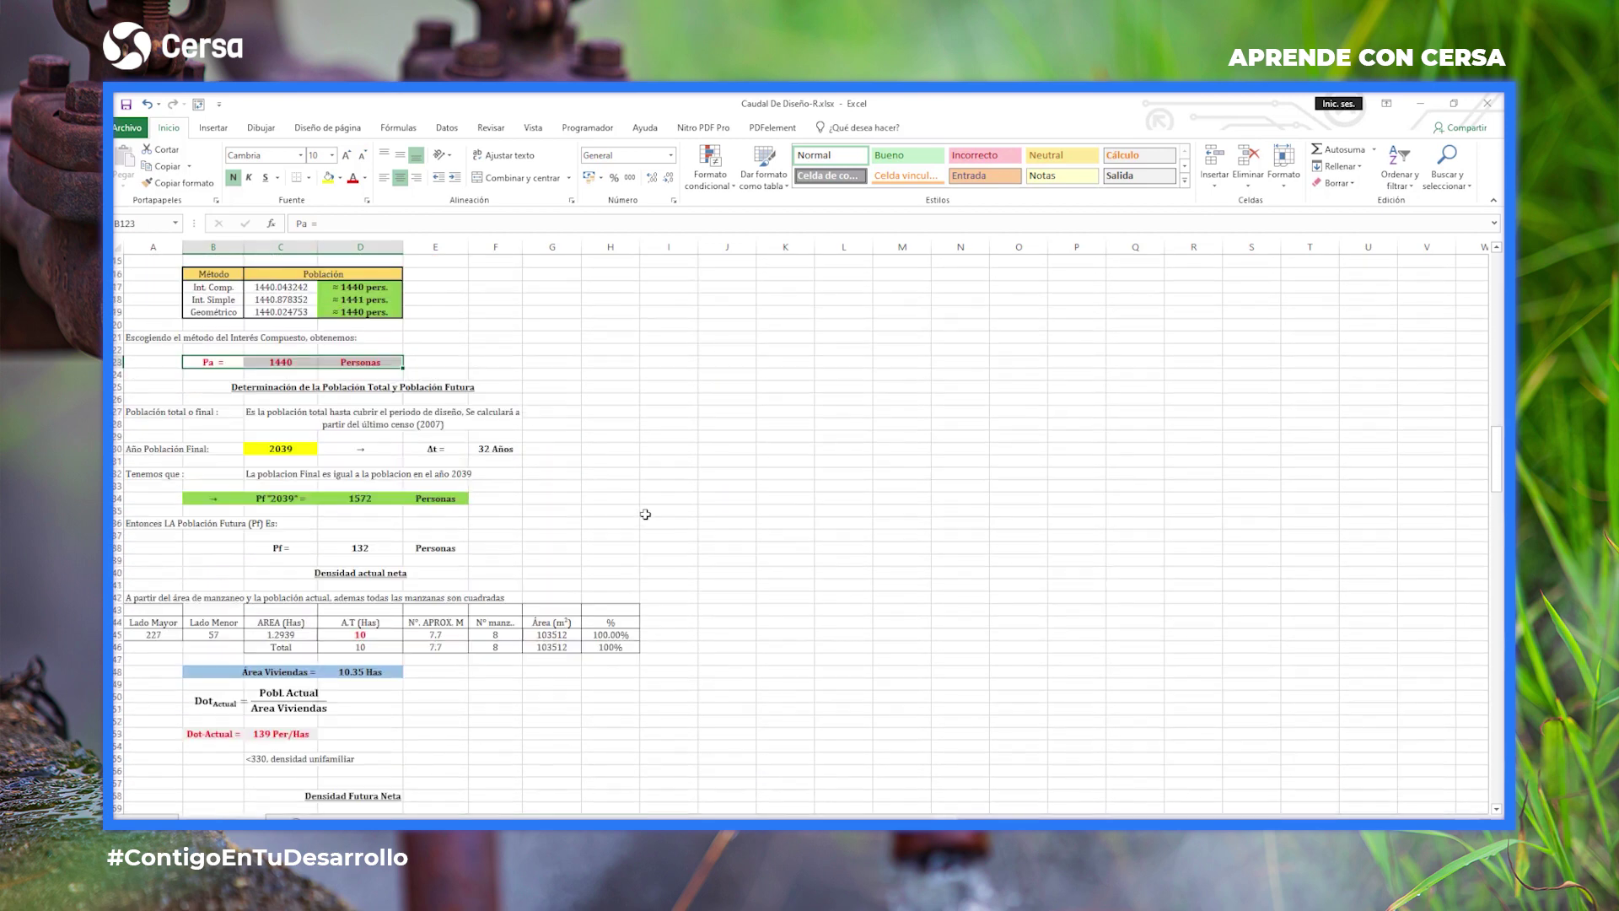
pyautogui.scroll(-1, 650, 531)
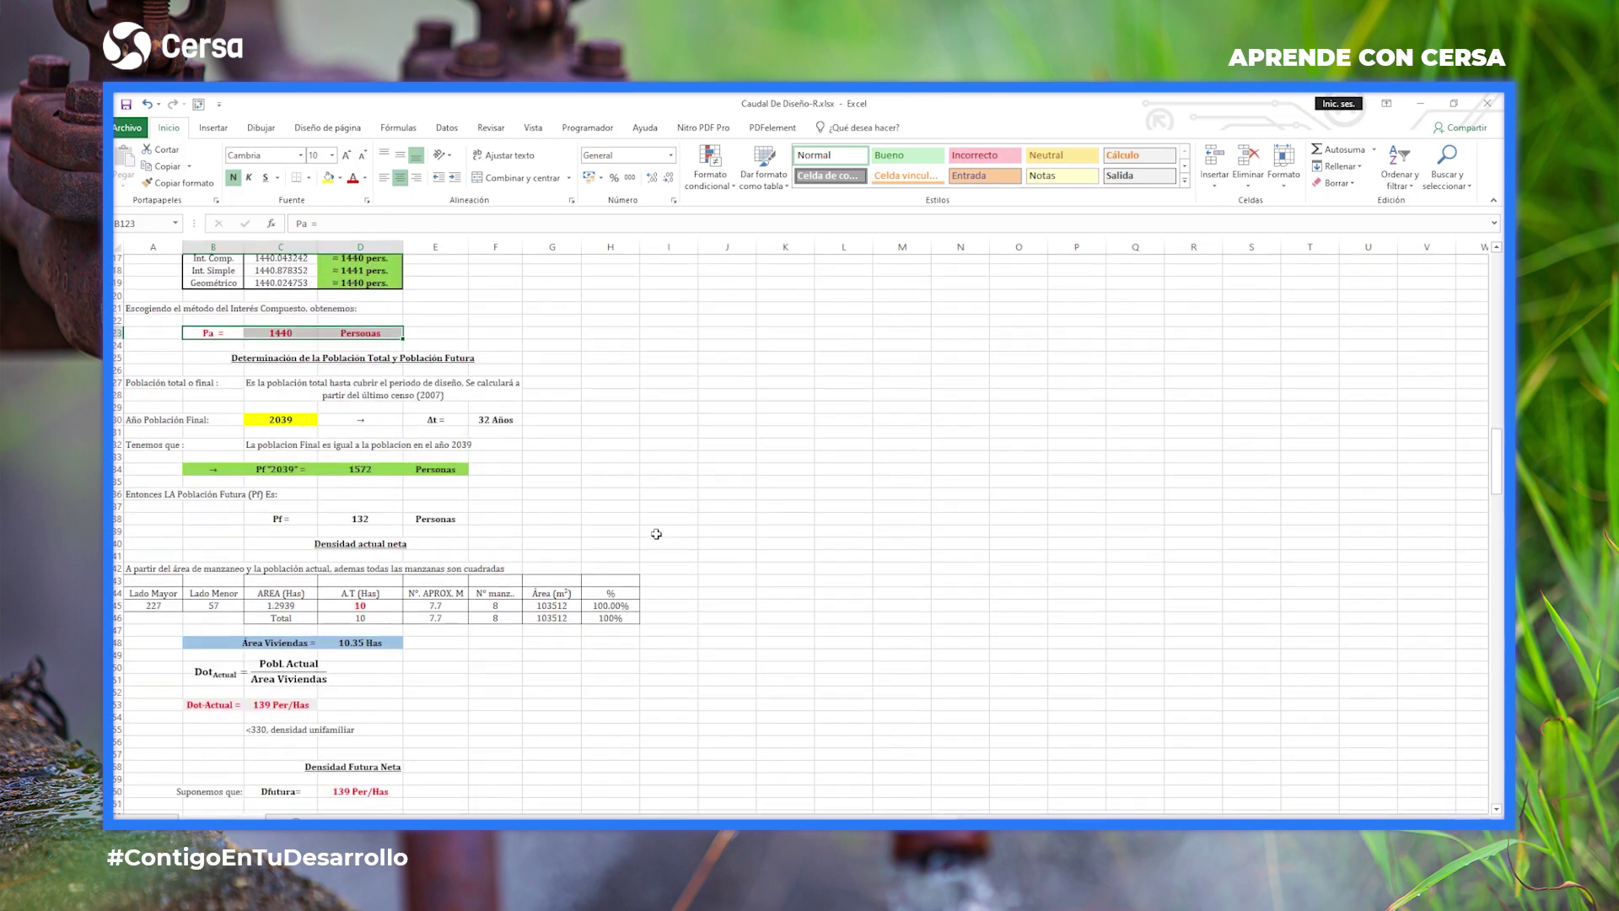
pyautogui.scroll(-2, 393, 485)
pyautogui.scroll(2, 385, 485)
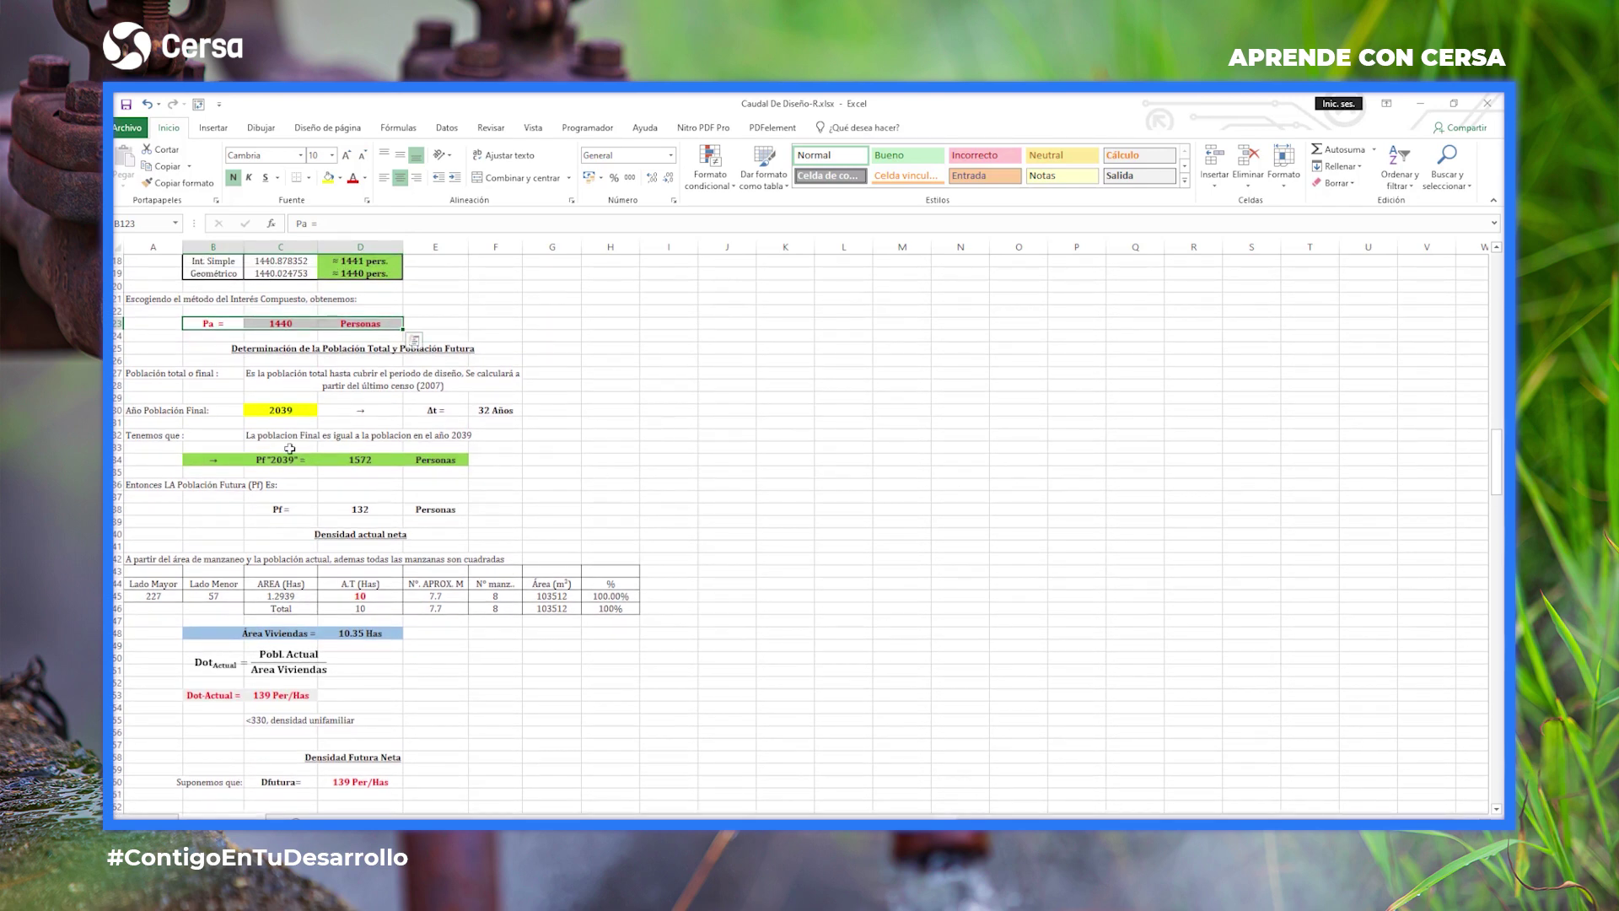
pyautogui.click(280, 408)
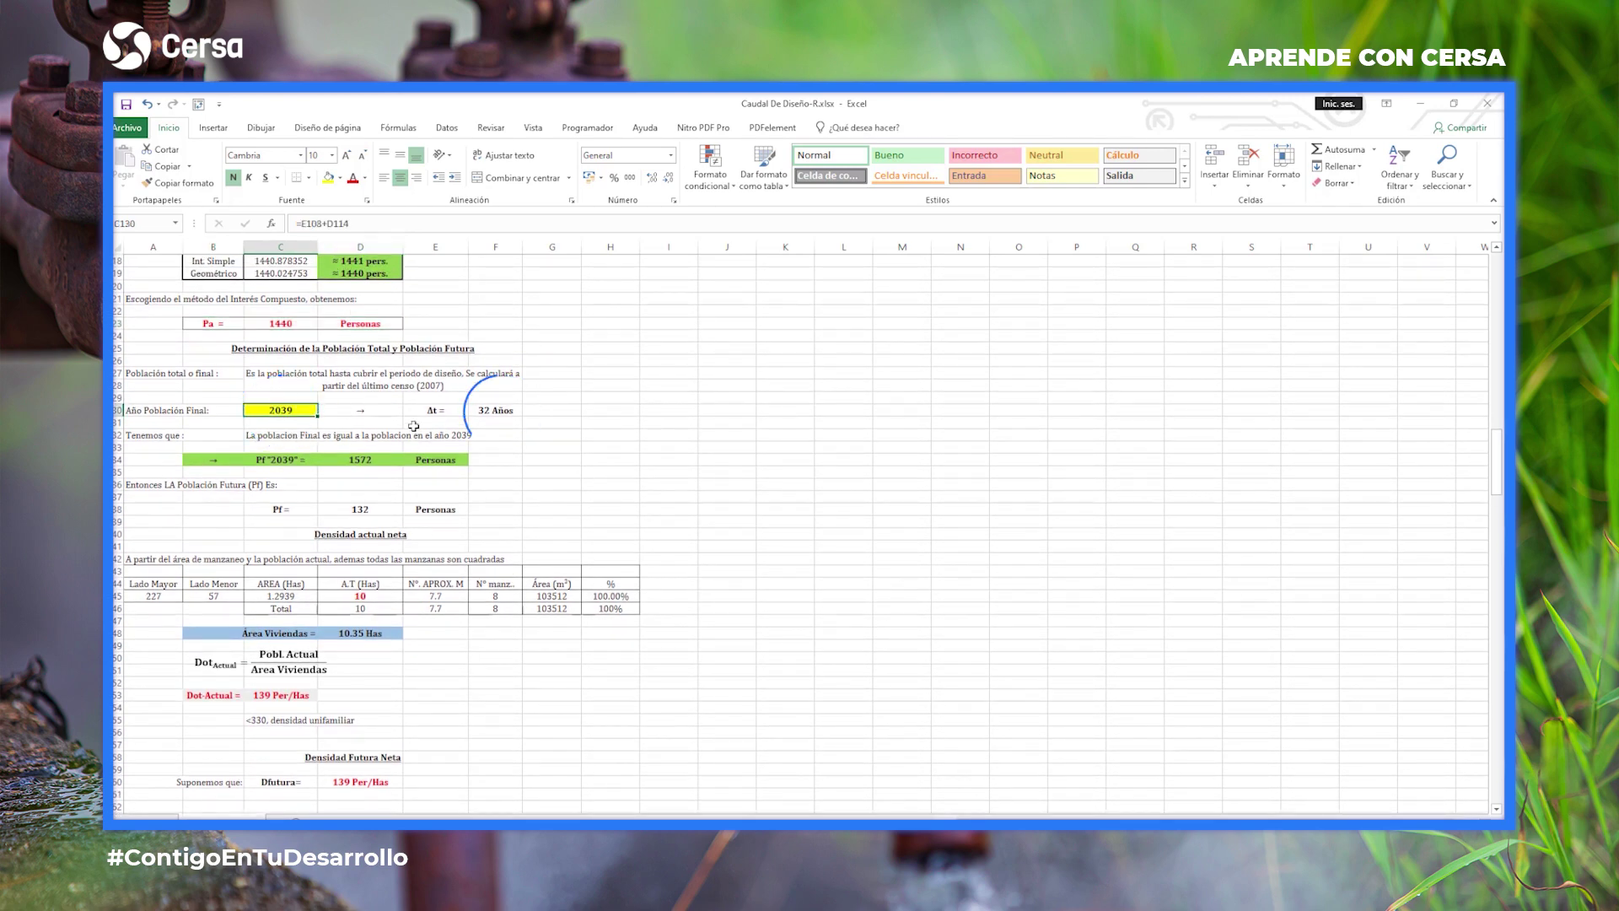
pyautogui.scroll(-1, 435, 482)
pyautogui.scroll(-3, 632, 582)
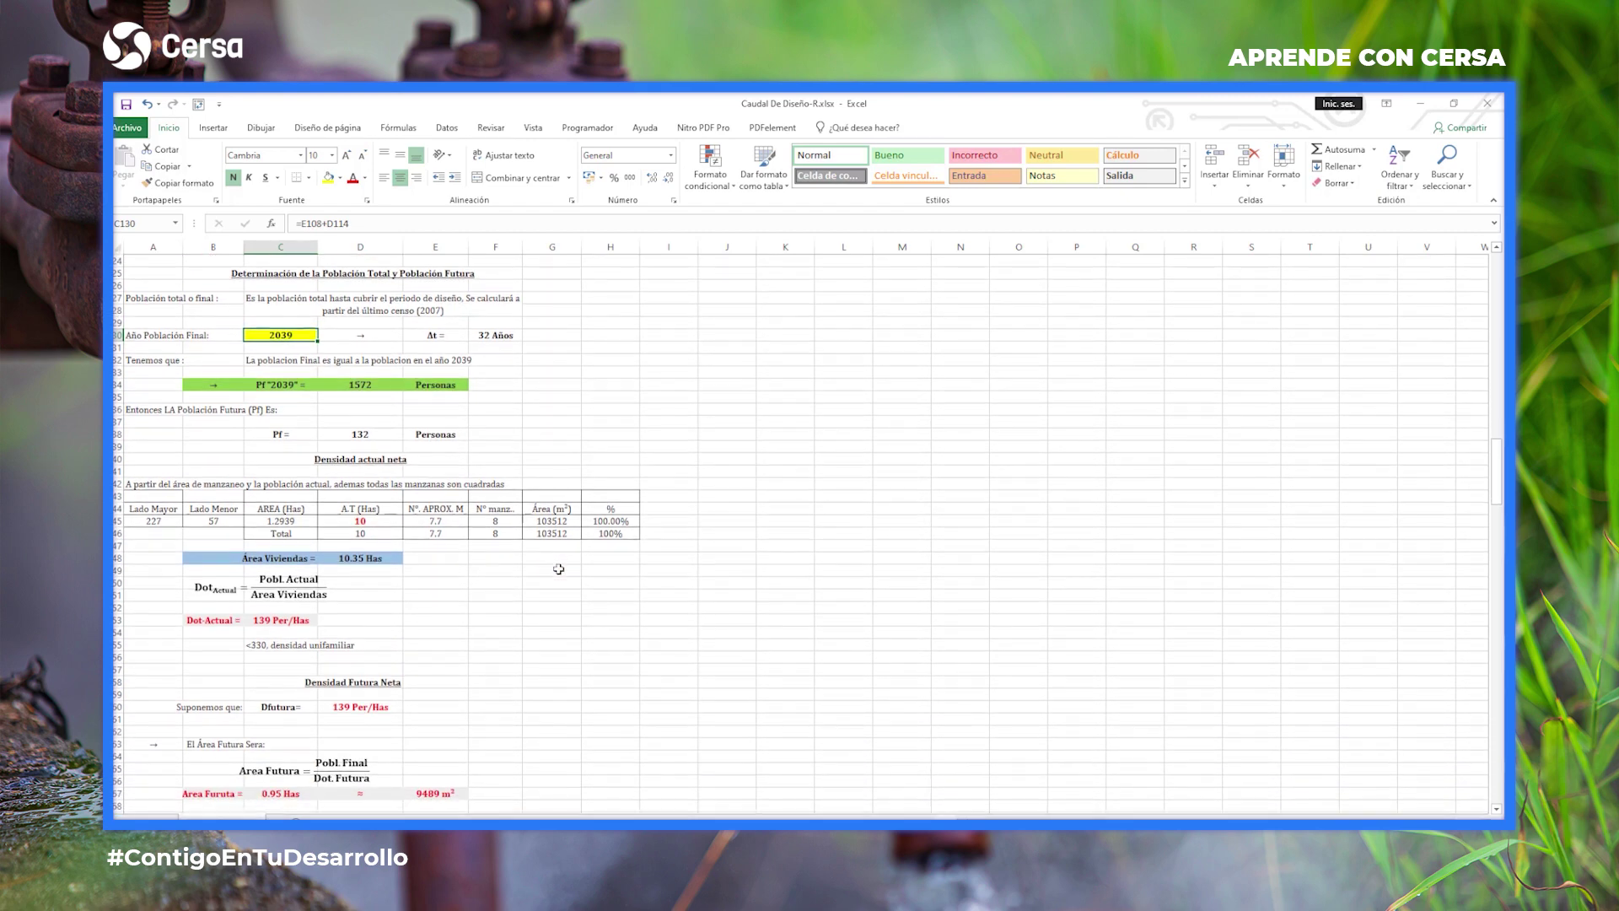
pyautogui.click(356, 308)
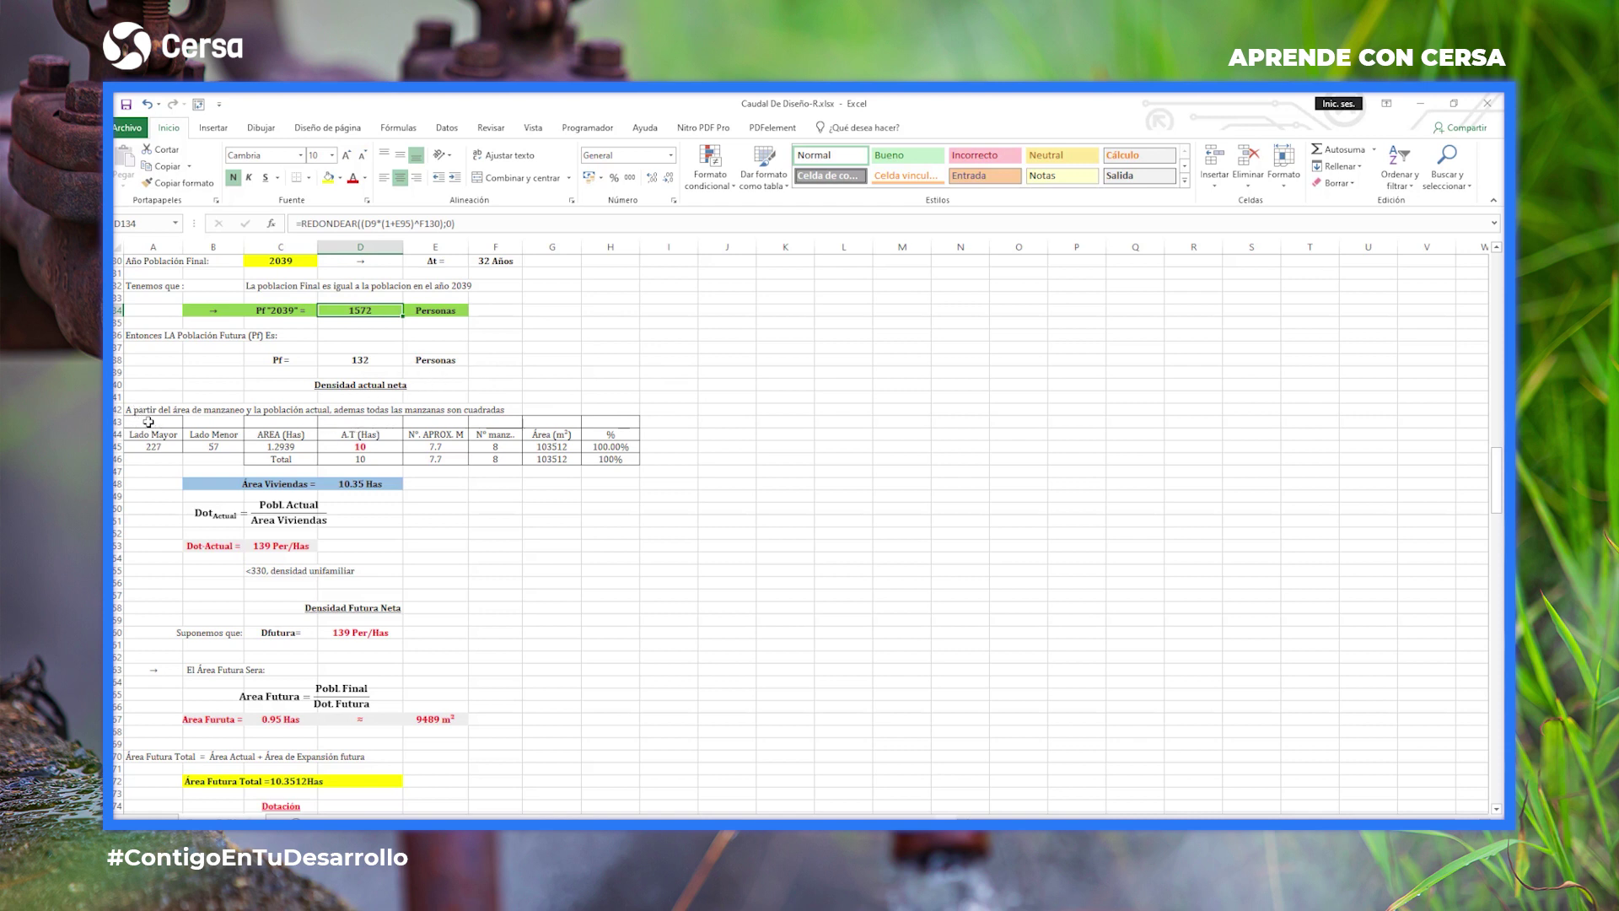
# Highlight the block area table and its data row, and inspect the matching city blocks in the Civil 3D drawing.
pyautogui.moveTo(148, 422); pyautogui.dragTo(624, 460)
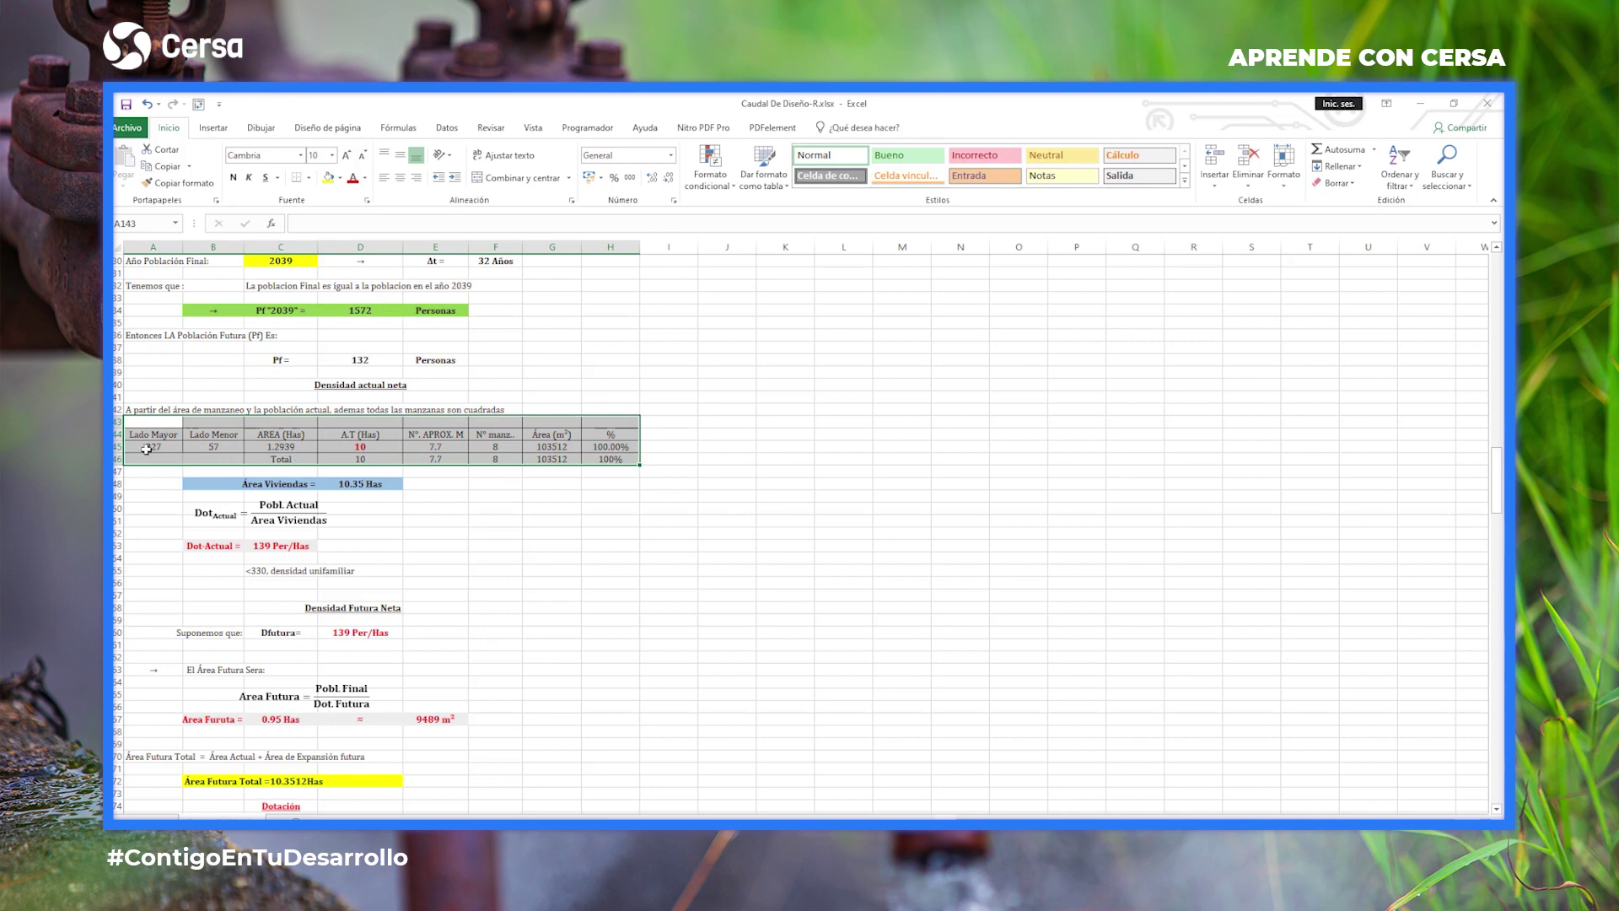
pyautogui.moveTo(146, 449); pyautogui.dragTo(624, 449)
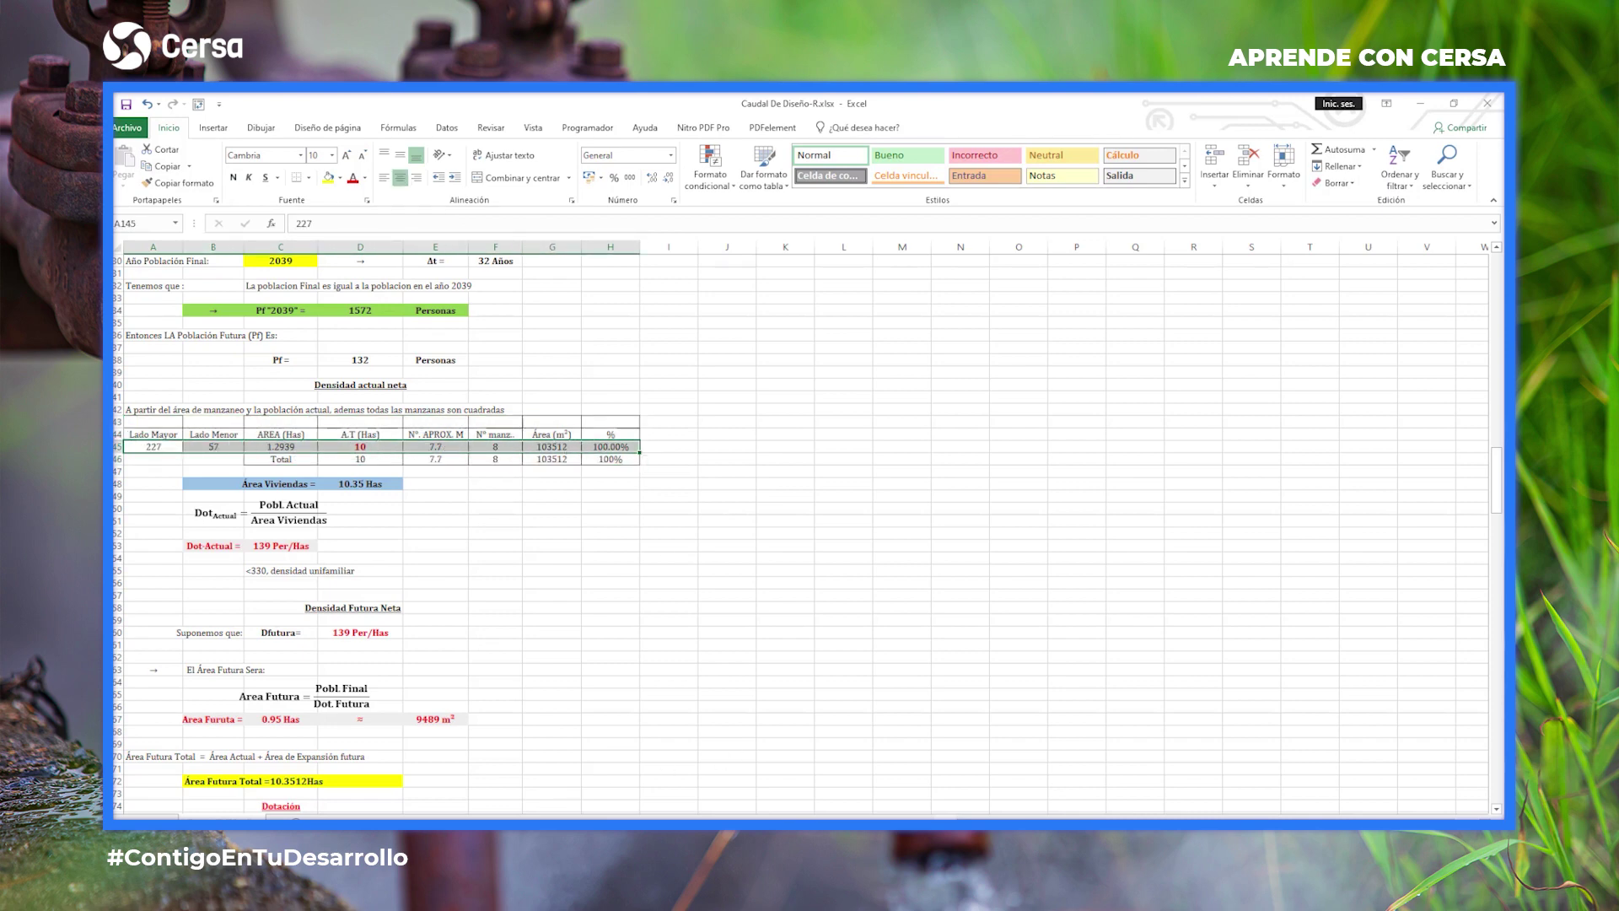
pyautogui.click(243, 797)
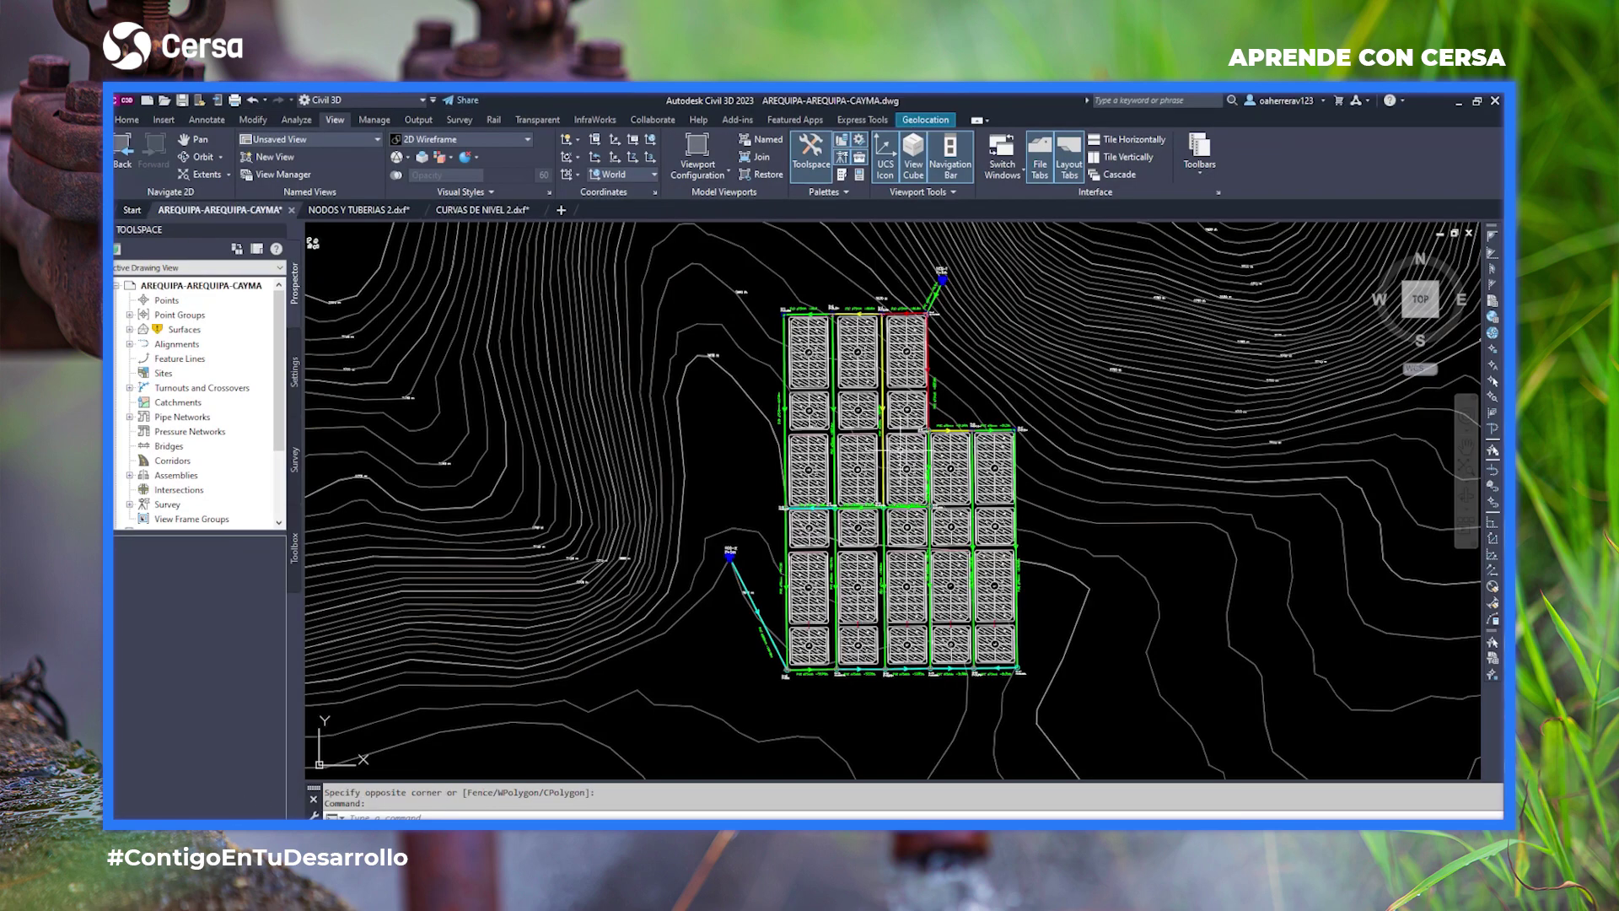
pyautogui.scroll(5, 822, 421)
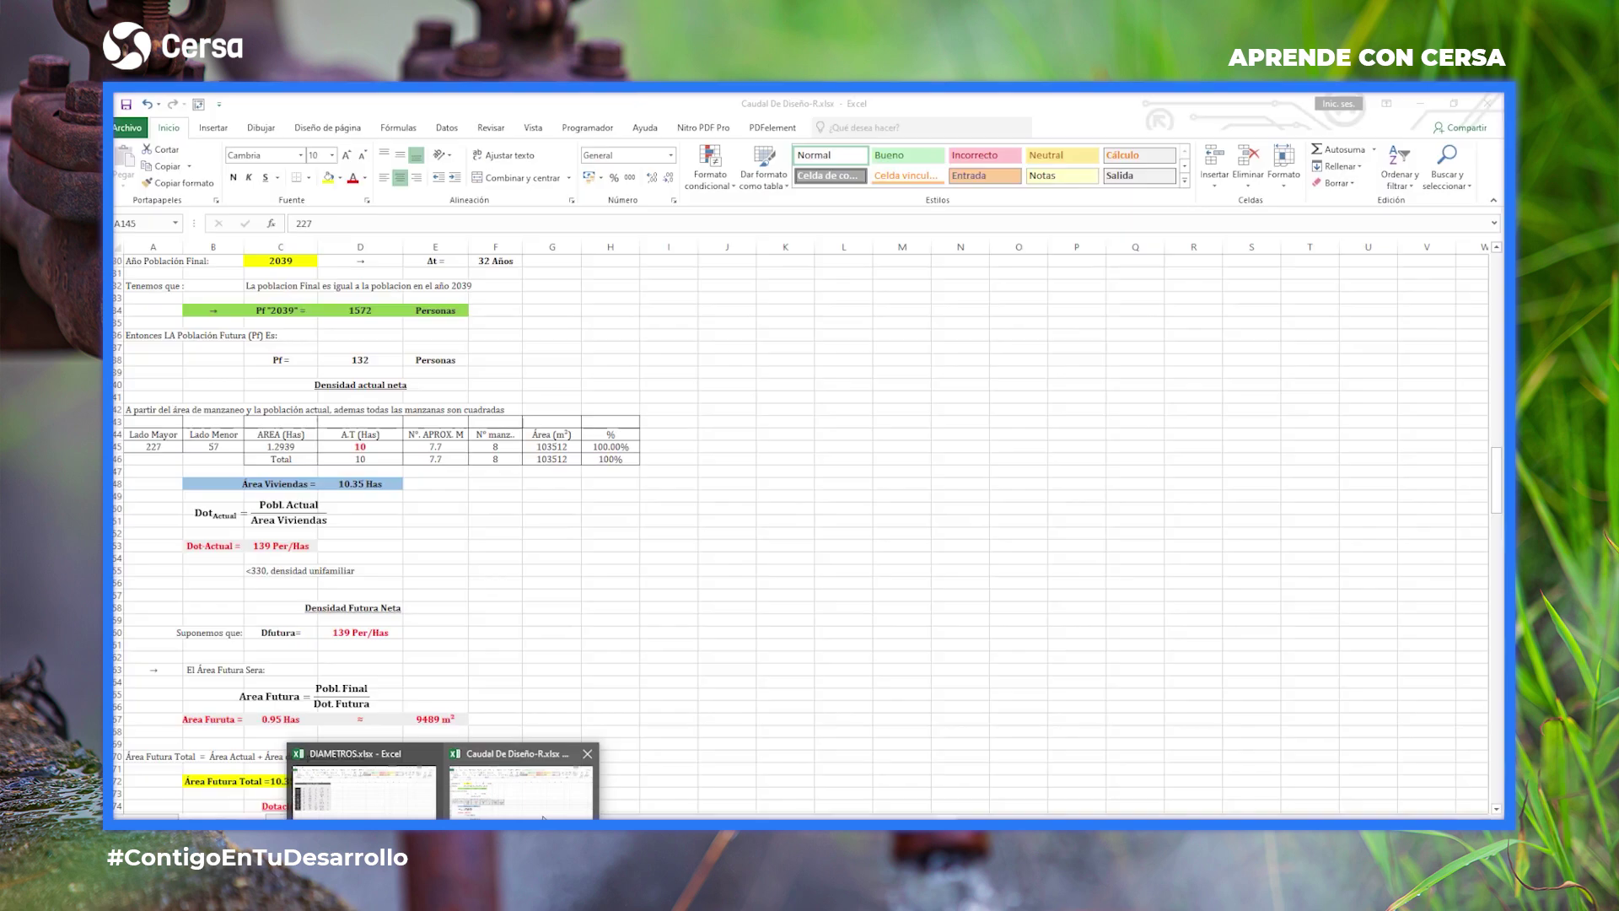
# Switch back to the Caudal De Diseño-R workbook in Excel and check row 145's block sides, areas and block count formulas.
pyautogui.click(540, 800)
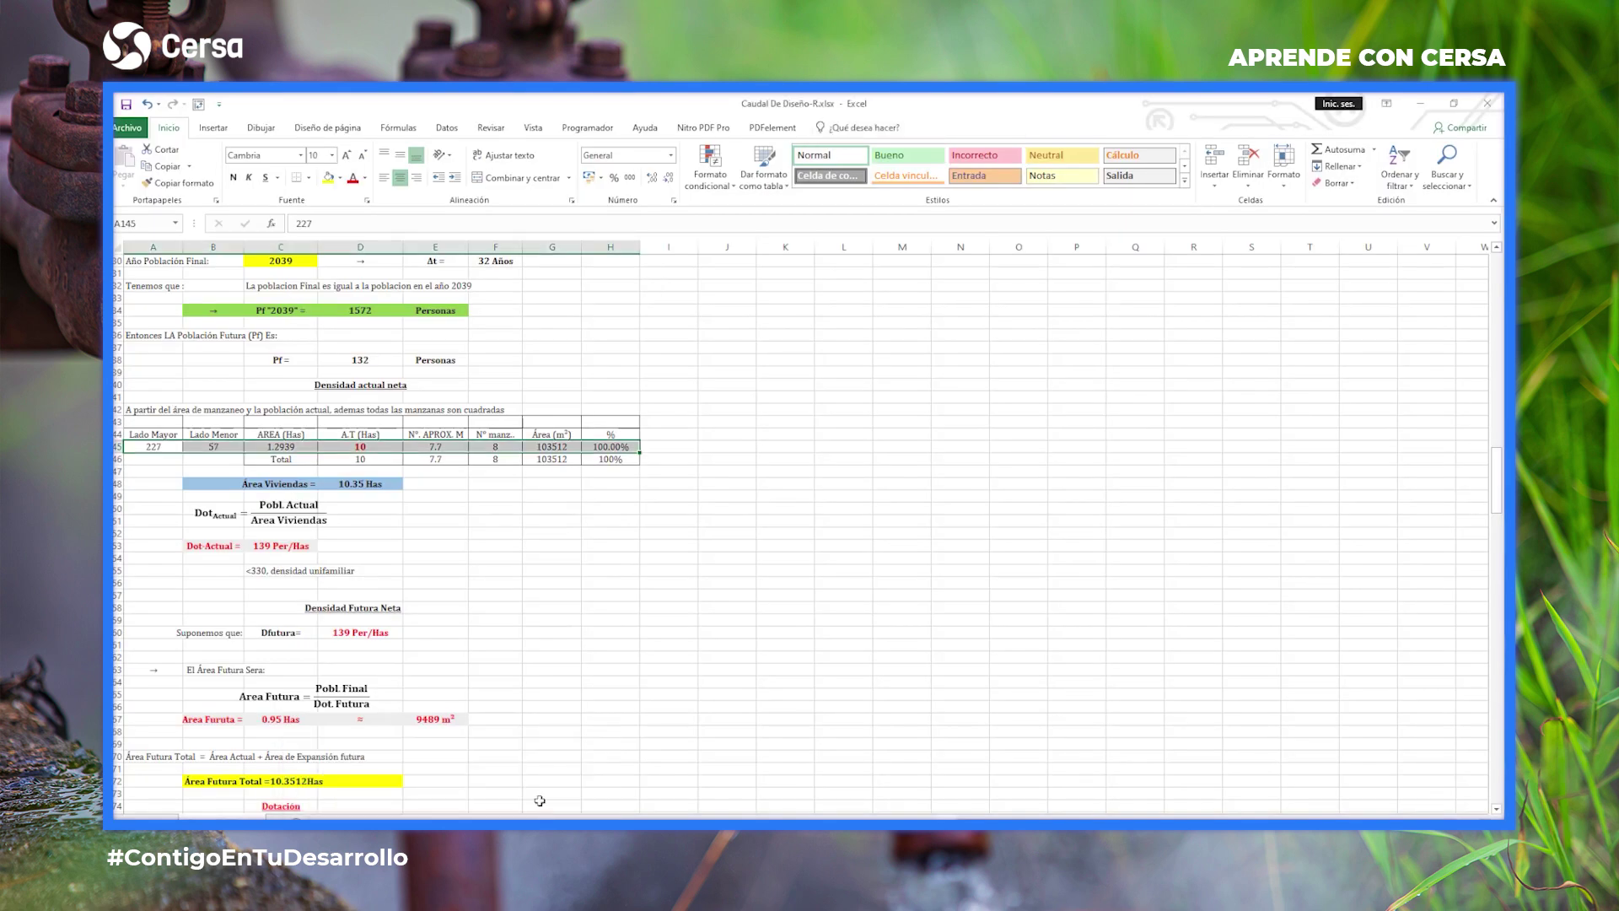
pyautogui.click(146, 448)
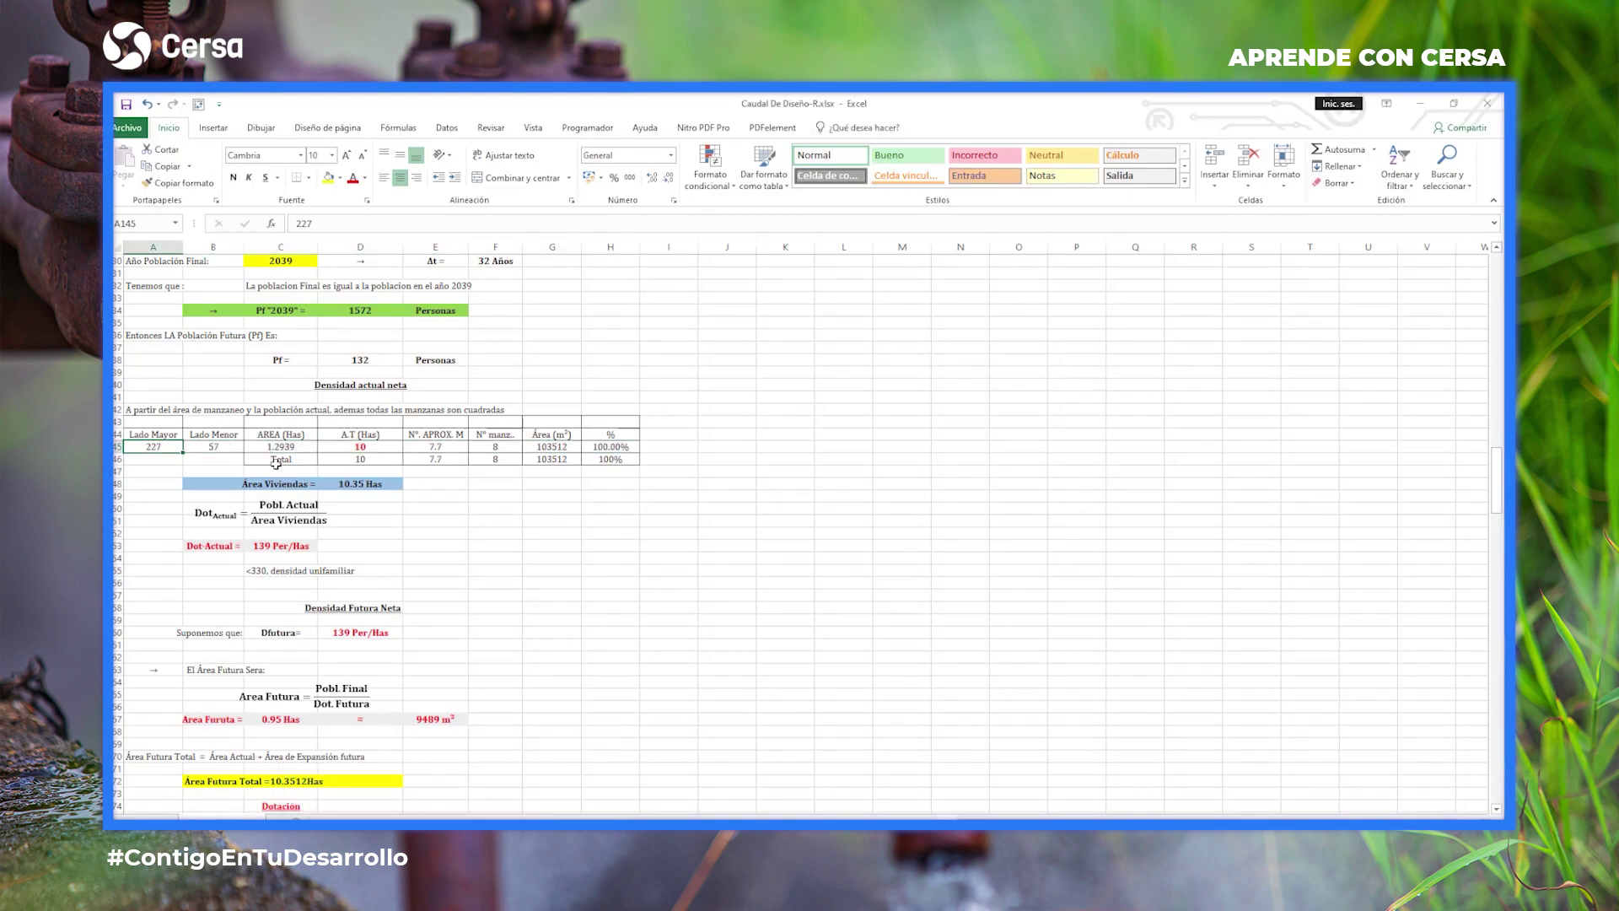
pyautogui.click(211, 447)
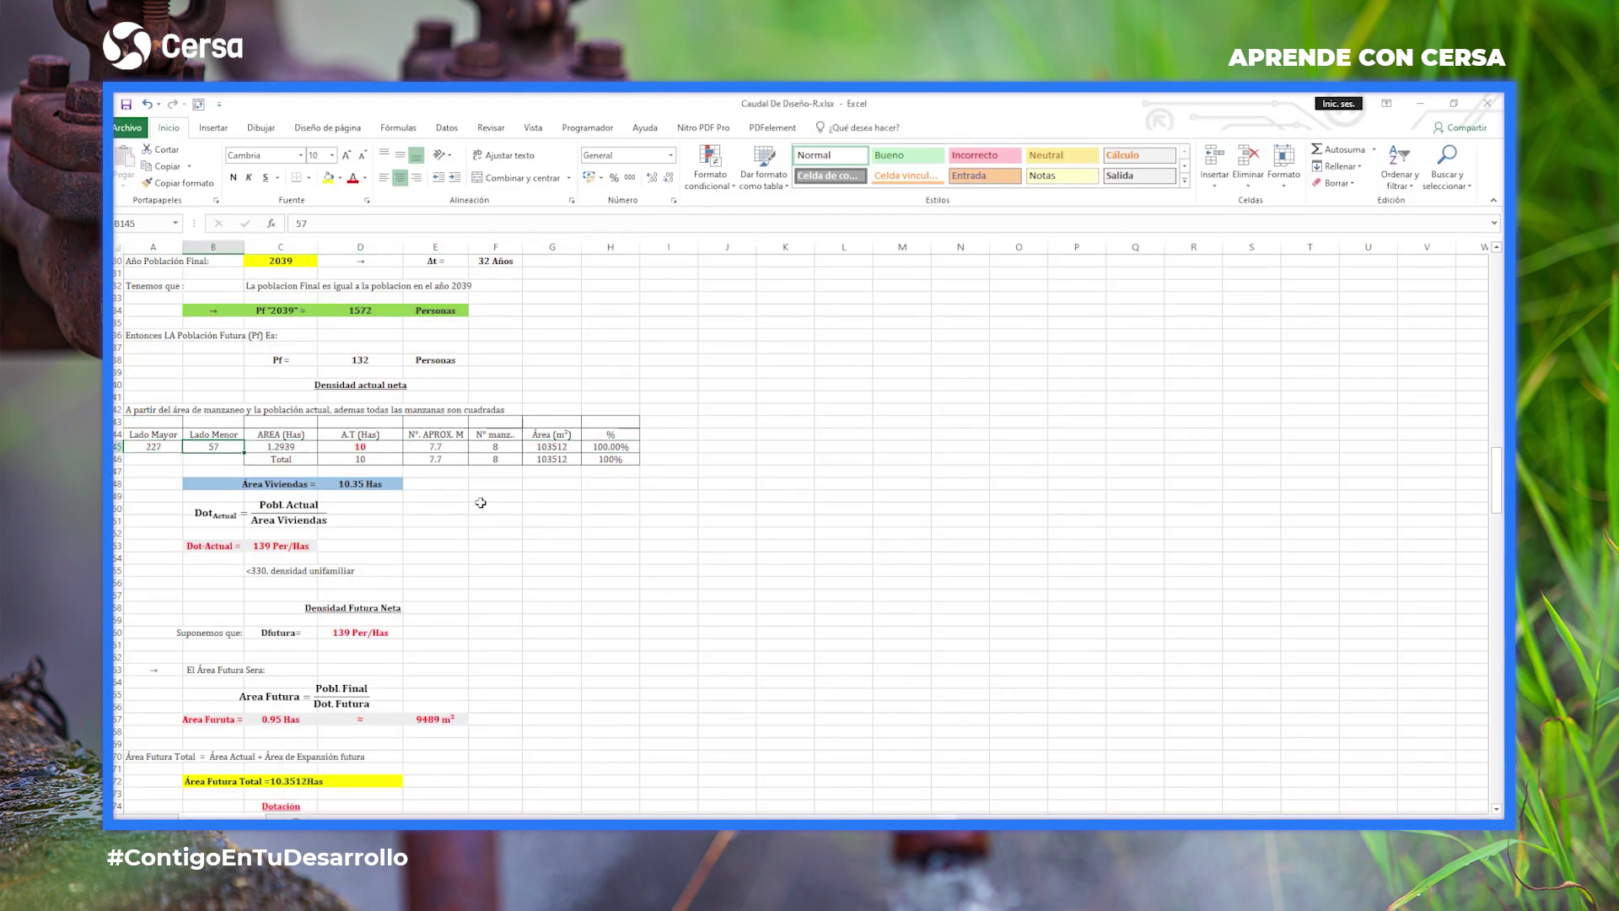
pyautogui.click(353, 447)
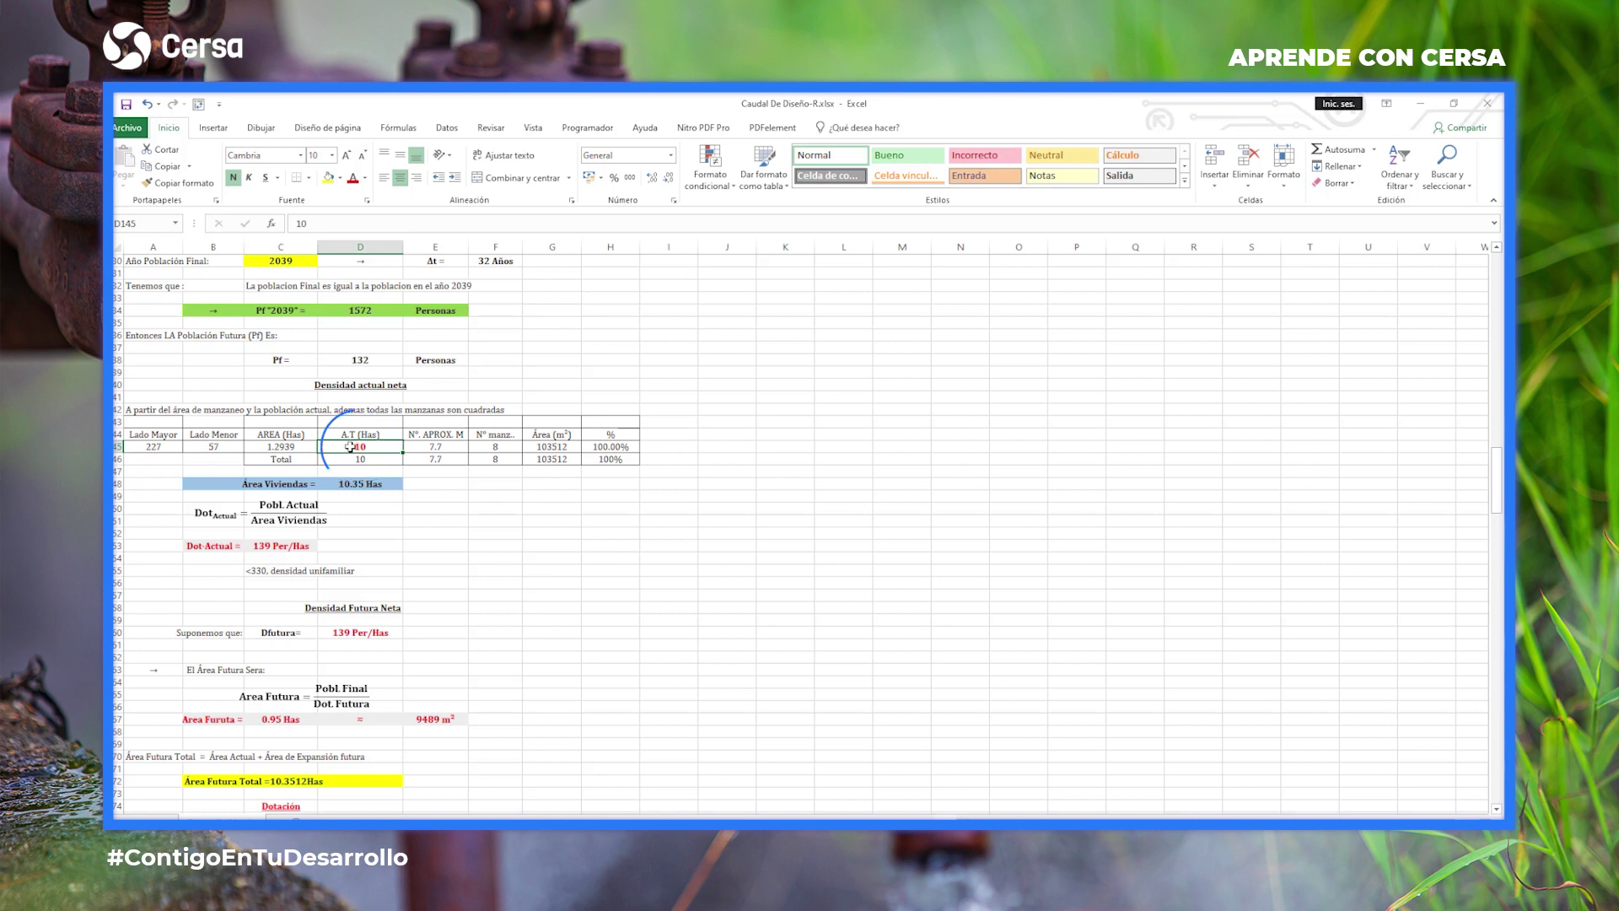
pyautogui.click(495, 449)
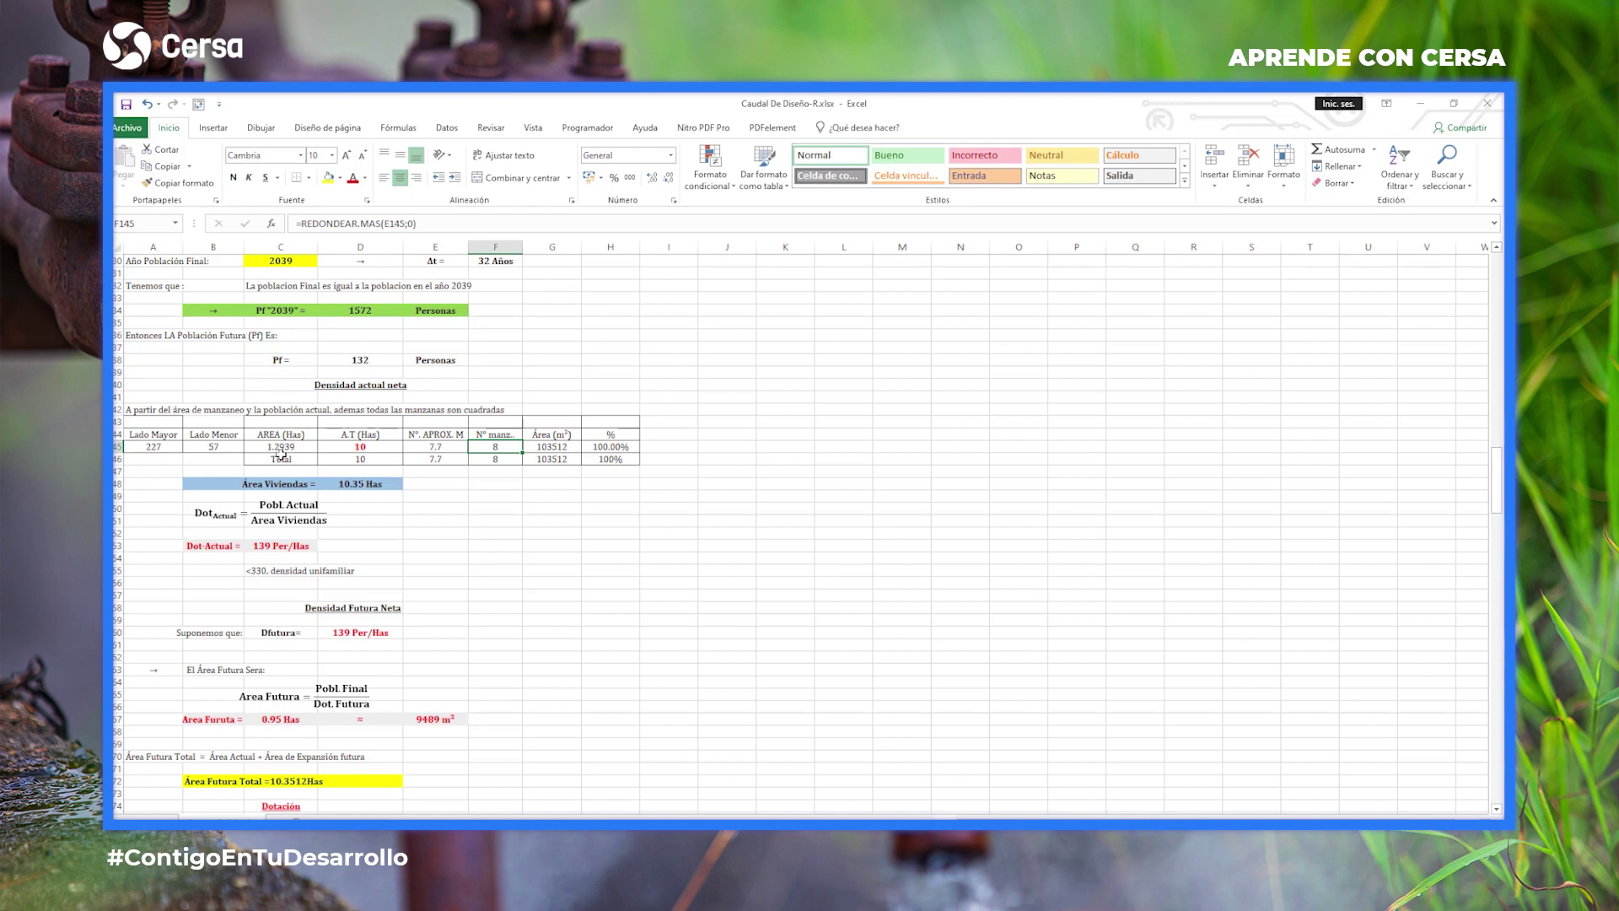
pyautogui.click(287, 447)
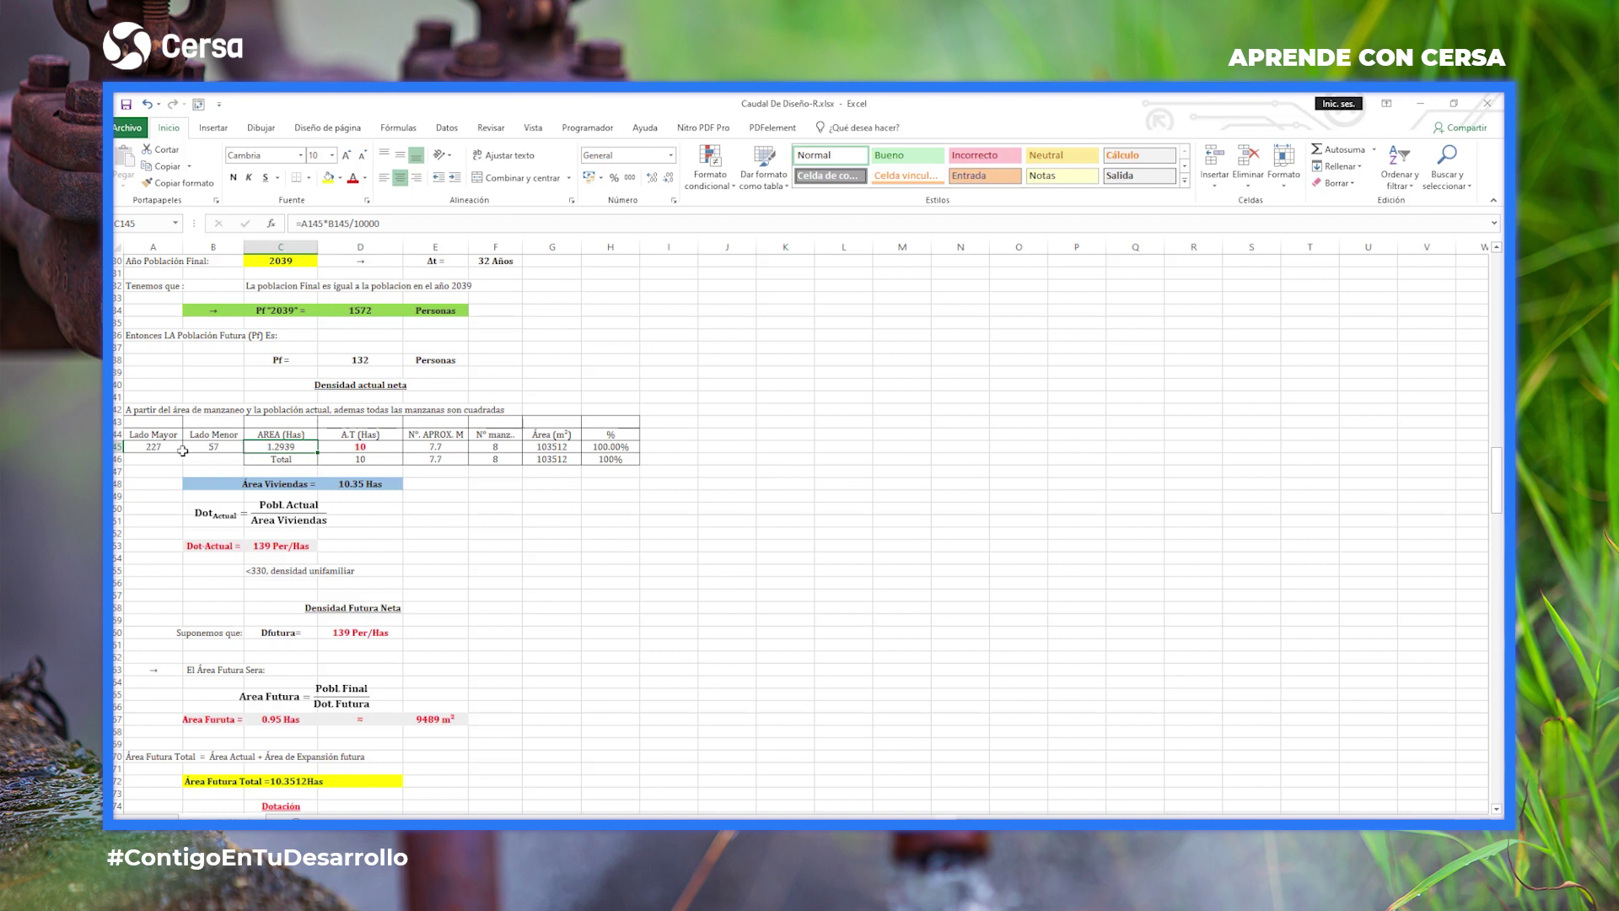
pyautogui.click(371, 449)
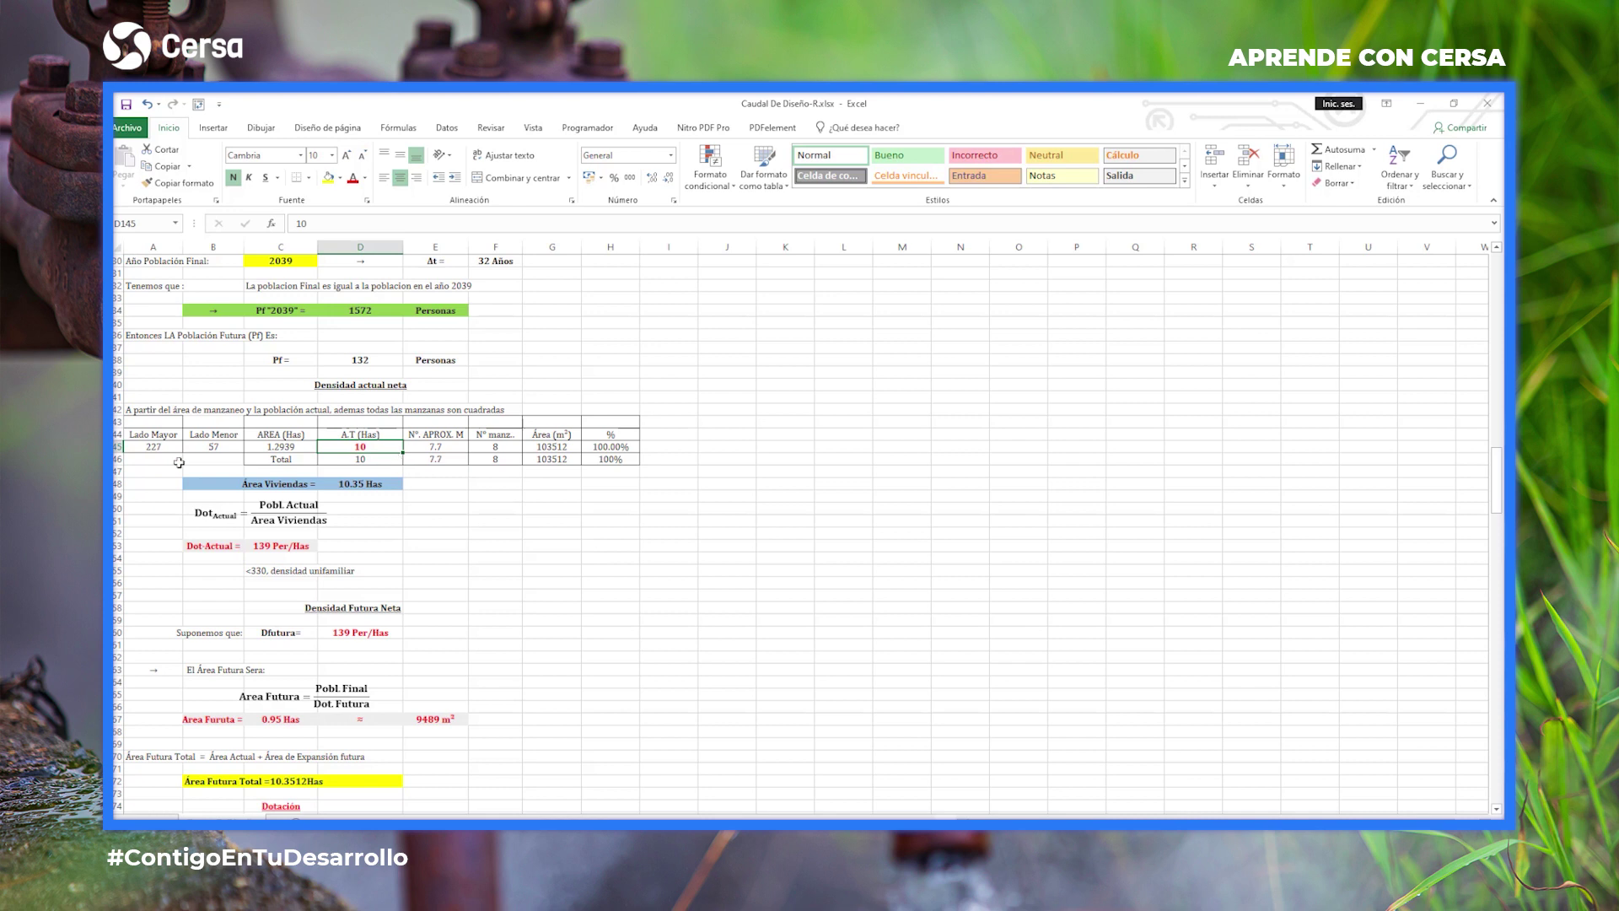
pyautogui.click(422, 449)
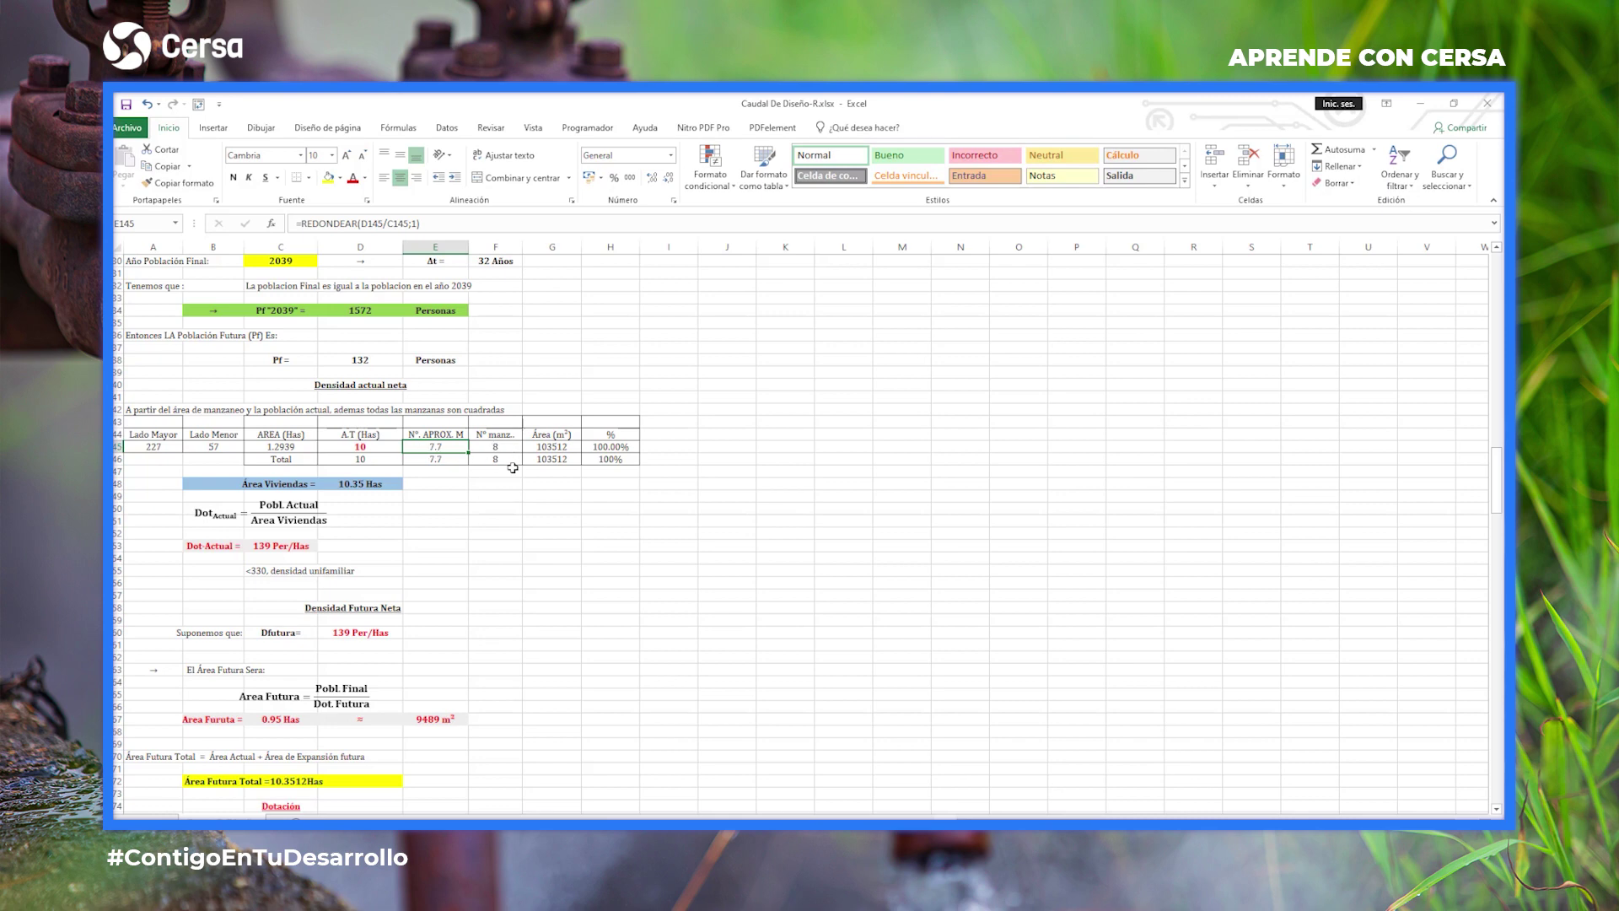
pyautogui.click(496, 446)
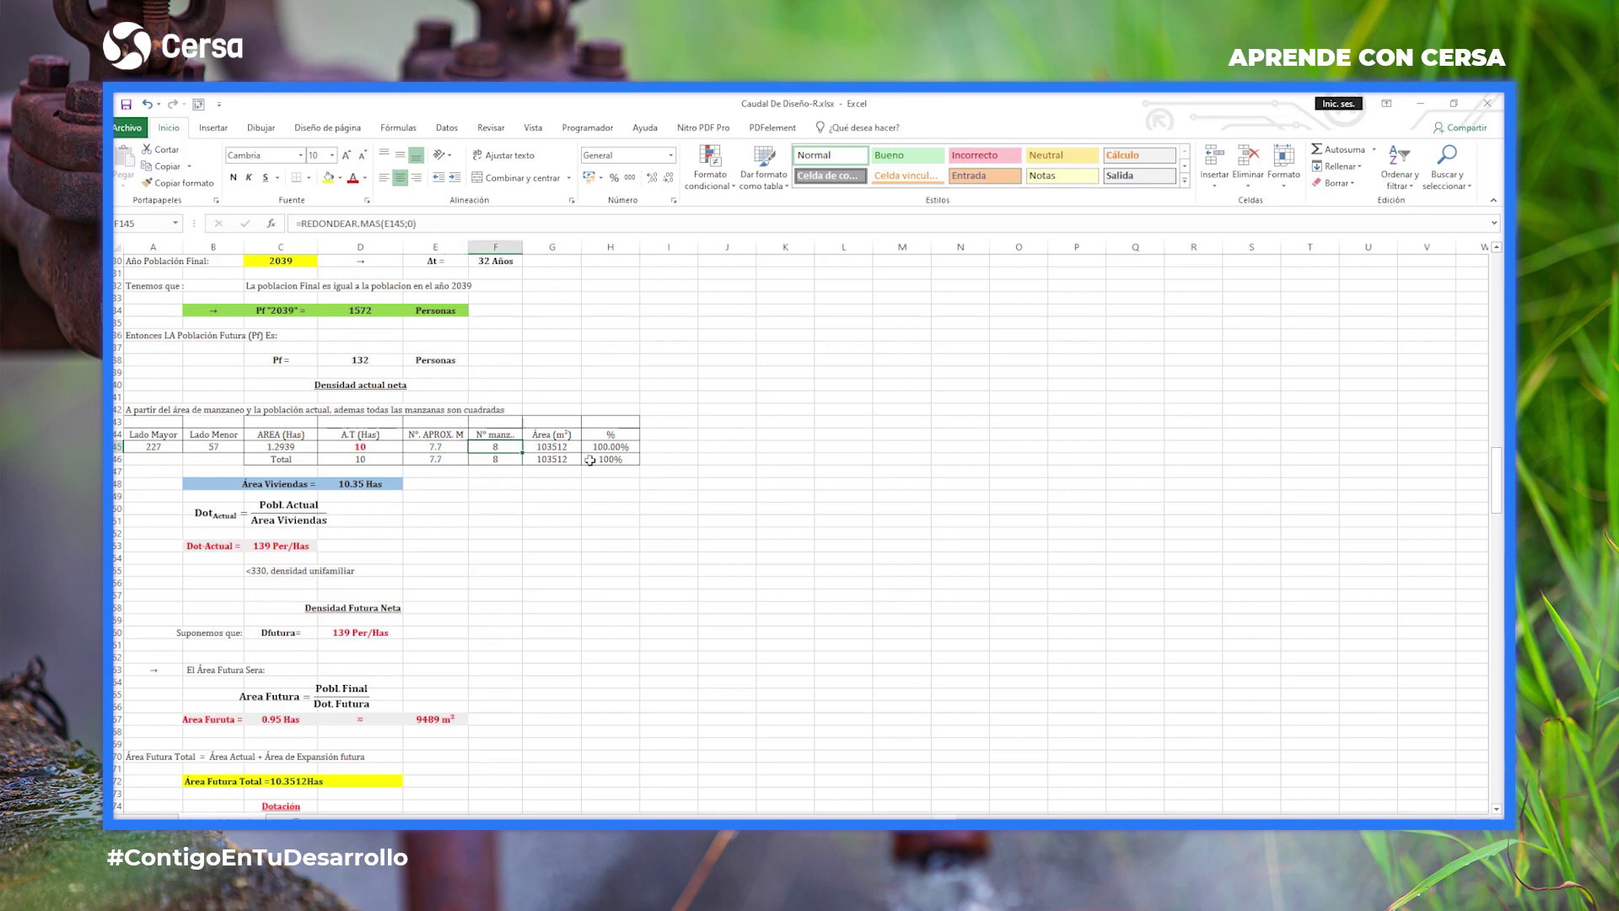
# Review the current and future net density calculations and highlight the future area result row.
pyautogui.scroll(-1, 487, 528)
pyautogui.scroll(-2, 487, 528)
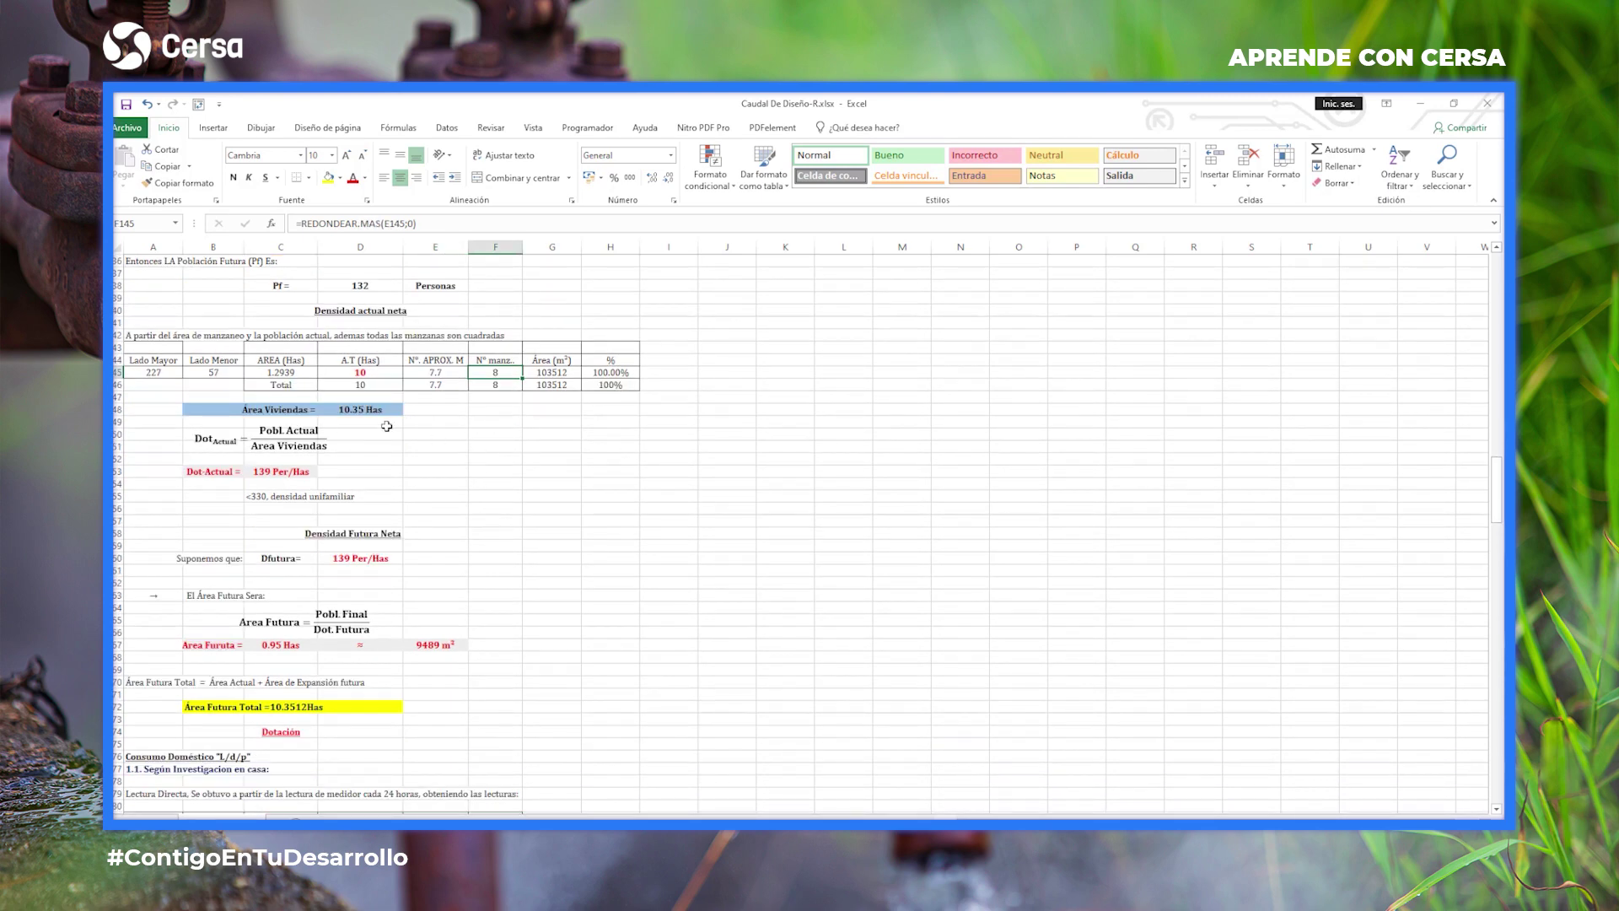
pyautogui.scroll(-1, 215, 461)
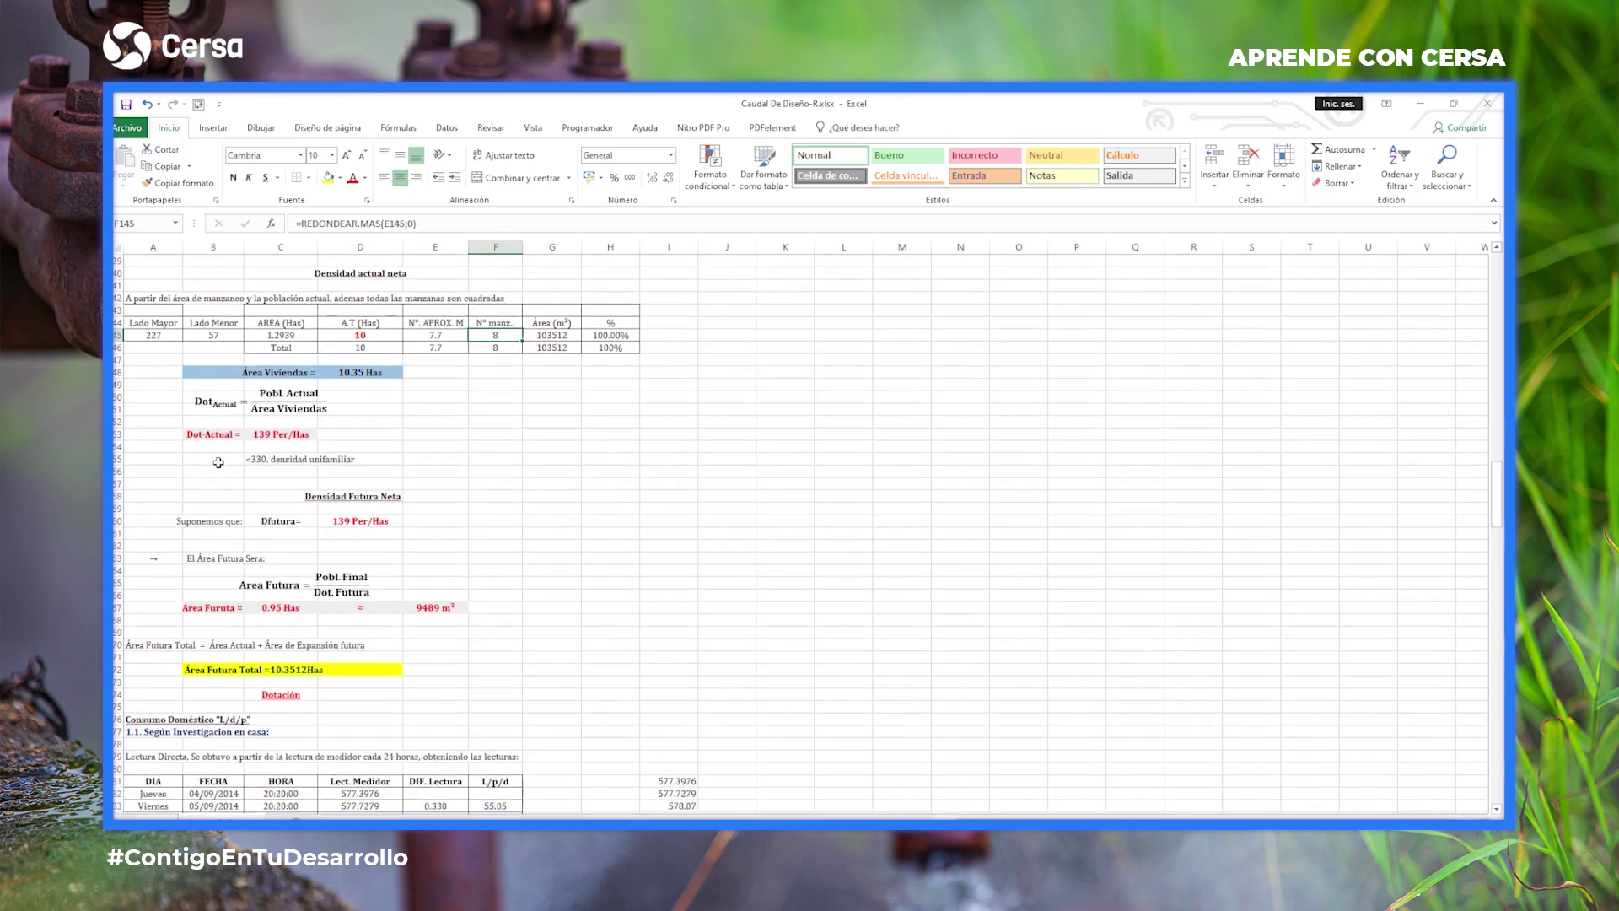
pyautogui.scroll(-2, 256, 538)
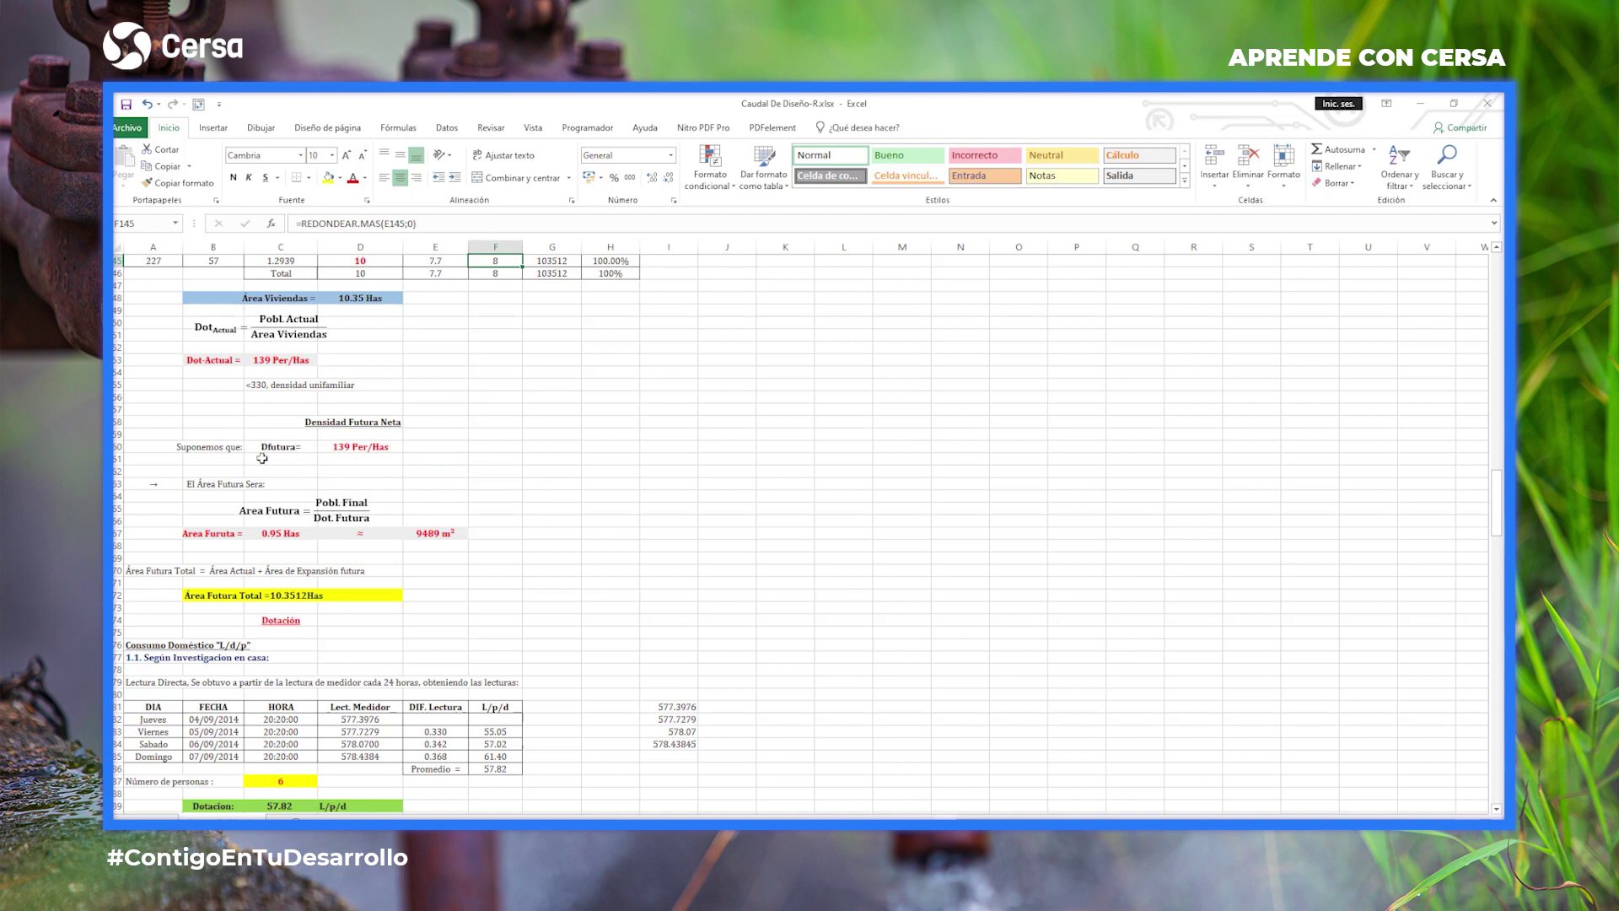
pyautogui.scroll(-2, 197, 489)
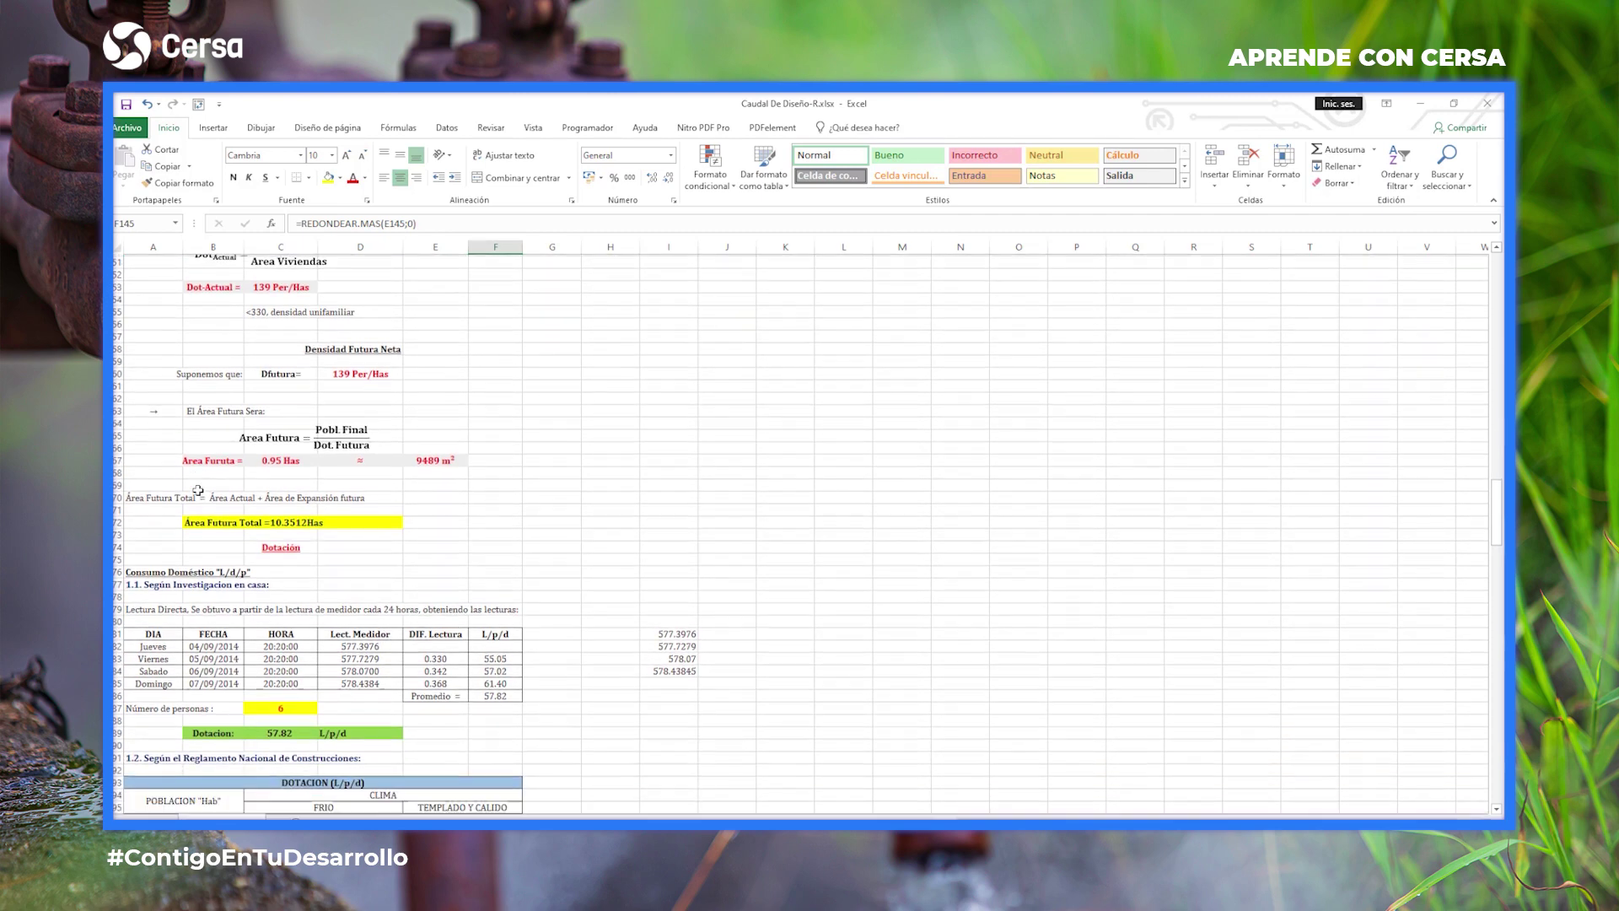
pyautogui.moveTo(174, 461); pyautogui.dragTo(436, 460)
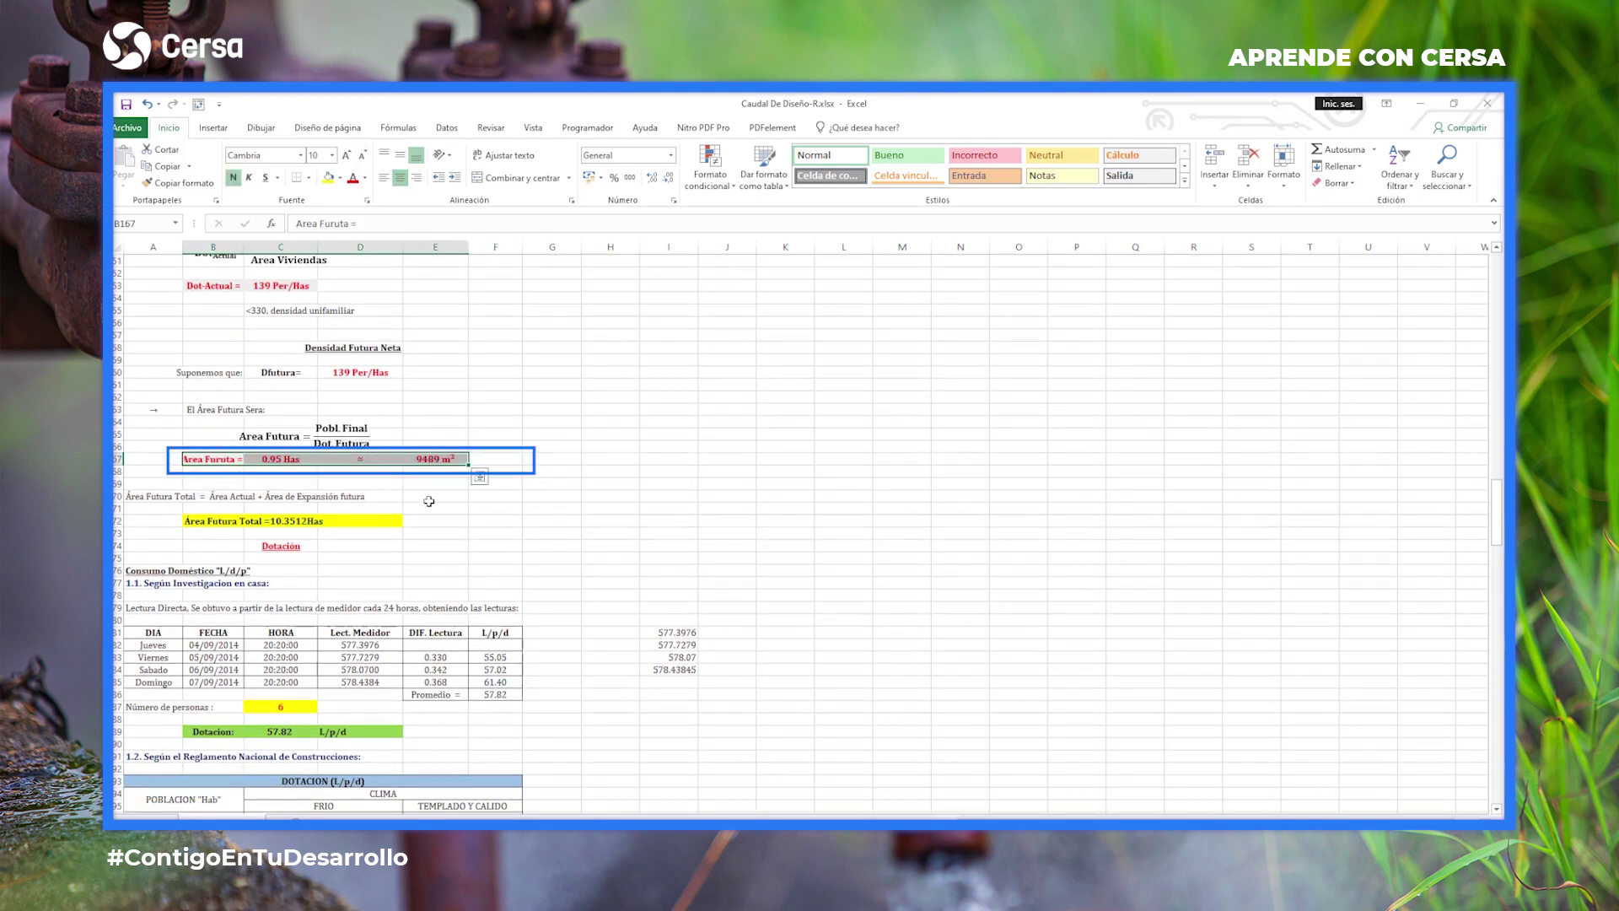
# Highlight the domestic consumption section based on household meter readings and check the supply rate formula in C189.
pyautogui.click(562, 532)
pyautogui.scroll(-2, 402, 565)
pyautogui.scroll(-4, 402, 566)
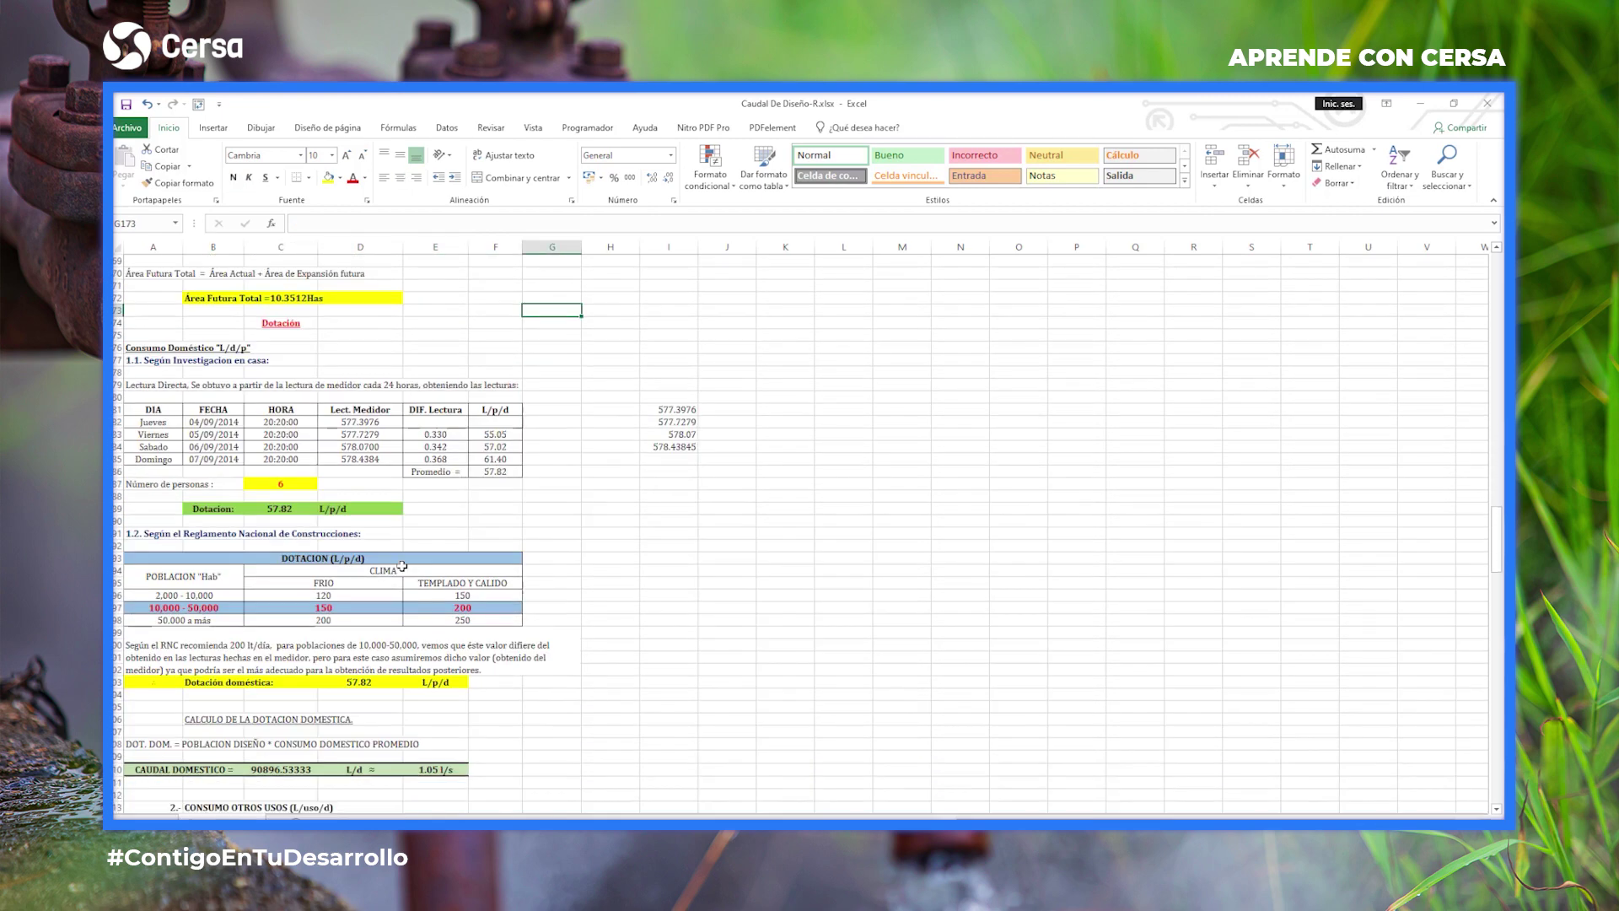
pyautogui.scroll(-3, 401, 566)
pyautogui.scroll(3, 401, 566)
pyautogui.moveTo(748, 473); pyautogui.dragTo(157, 349)
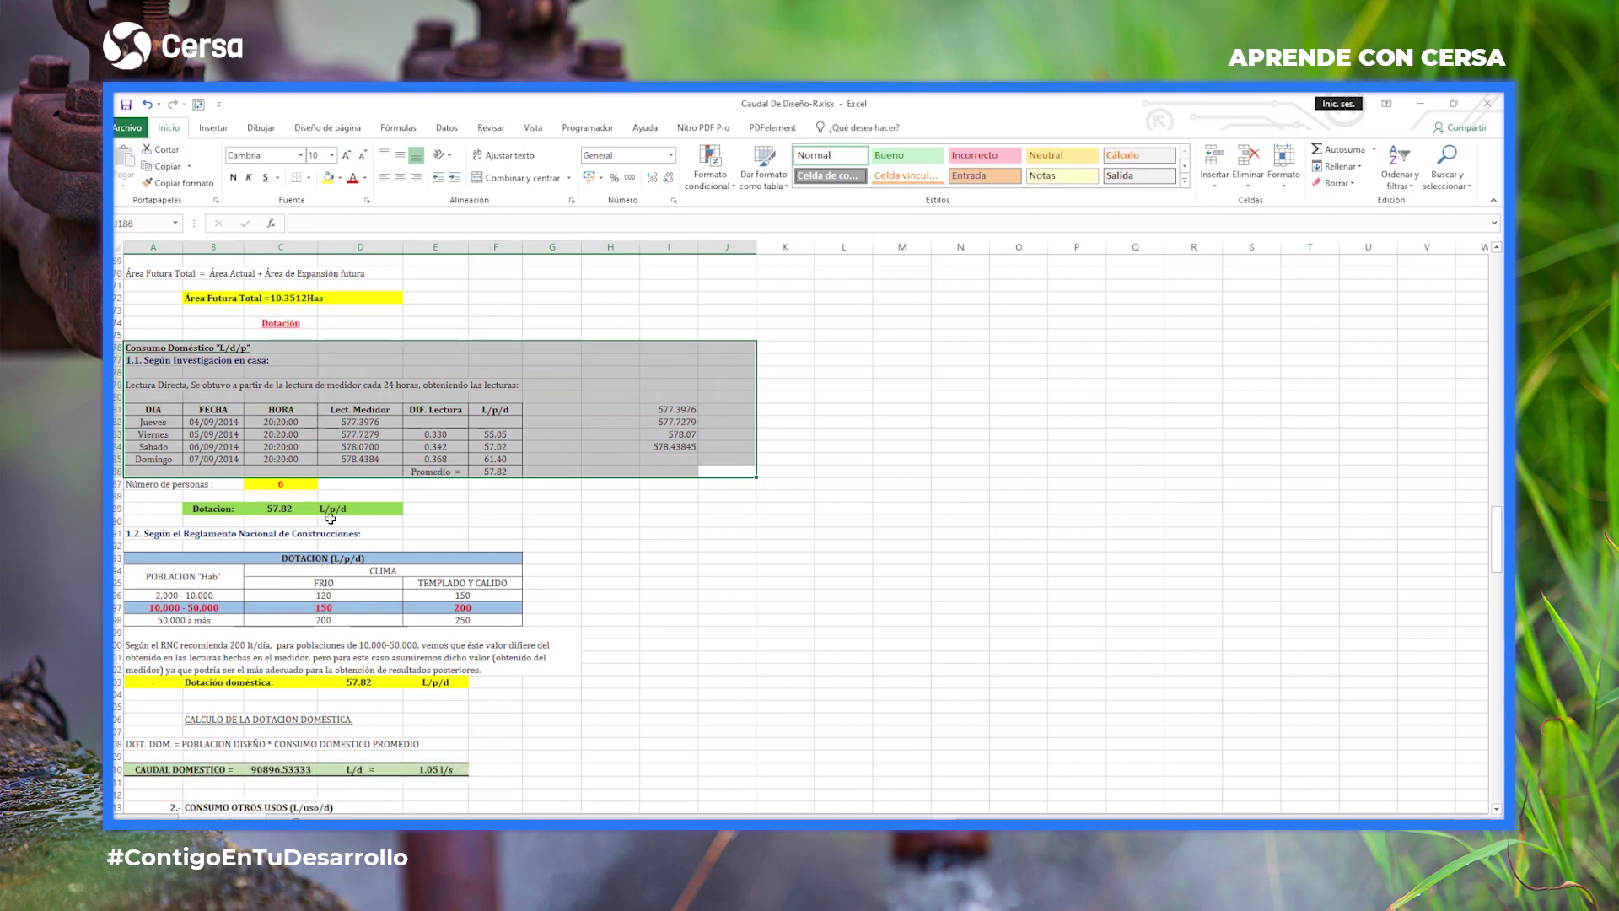
pyautogui.scroll(-3, 256, 545)
pyautogui.click(282, 398)
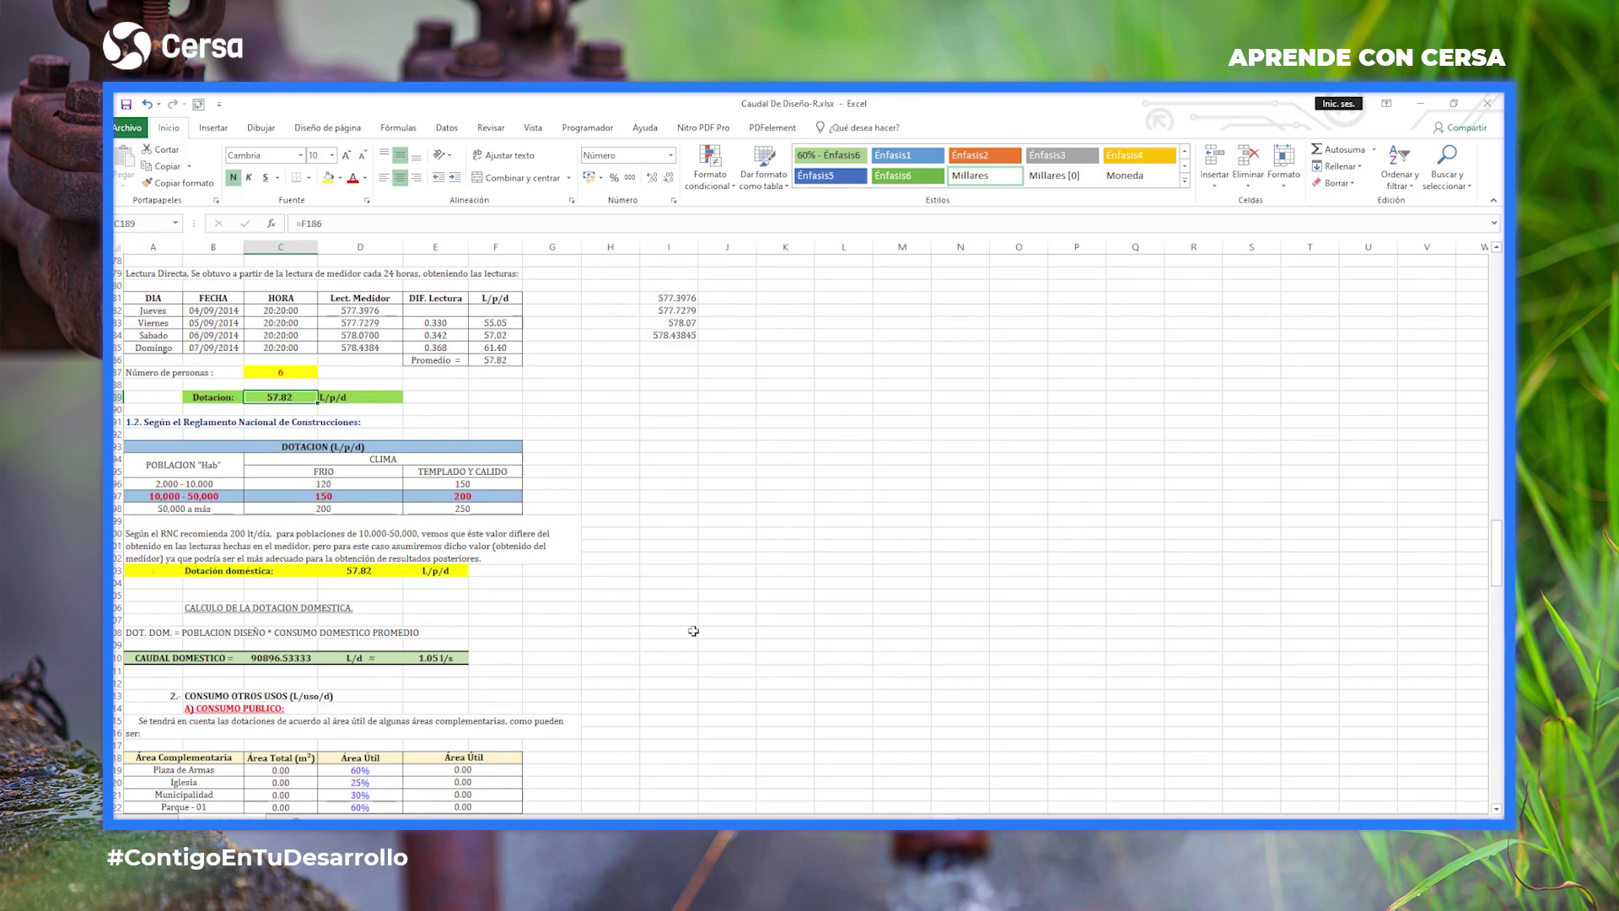
# Examine the national building code supply rate table and highlight its row for 2,000 - 10,000 inhabitants.
pyautogui.scroll(-2, 693, 628)
pyautogui.scroll(-1, 504, 433)
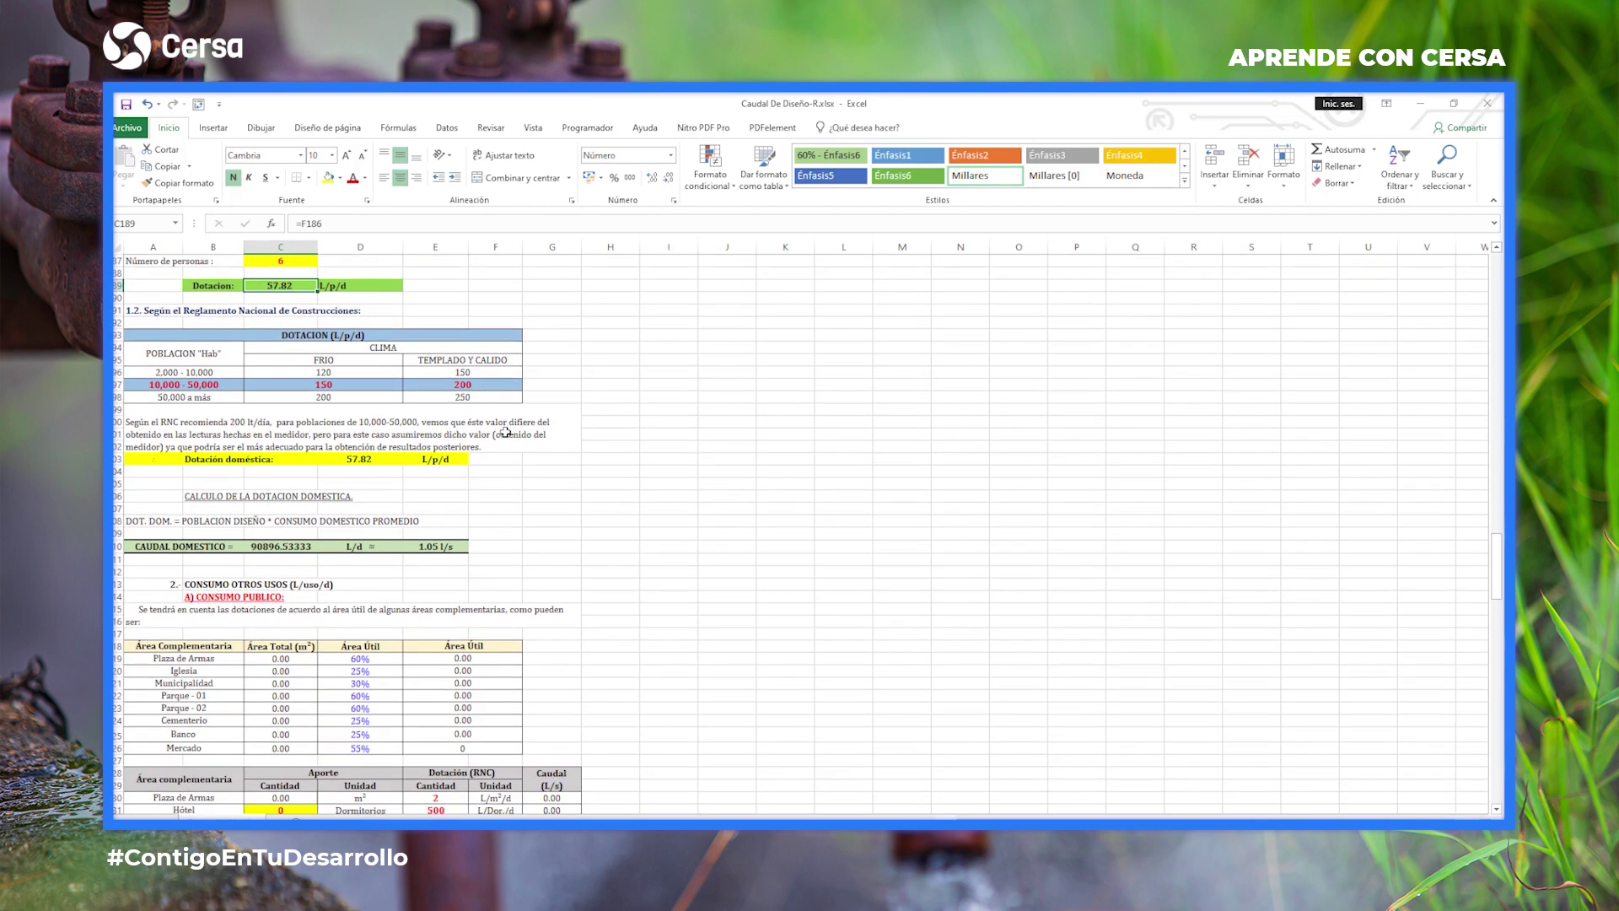
pyautogui.moveTo(143, 386); pyautogui.dragTo(507, 377)
pyautogui.click(179, 372)
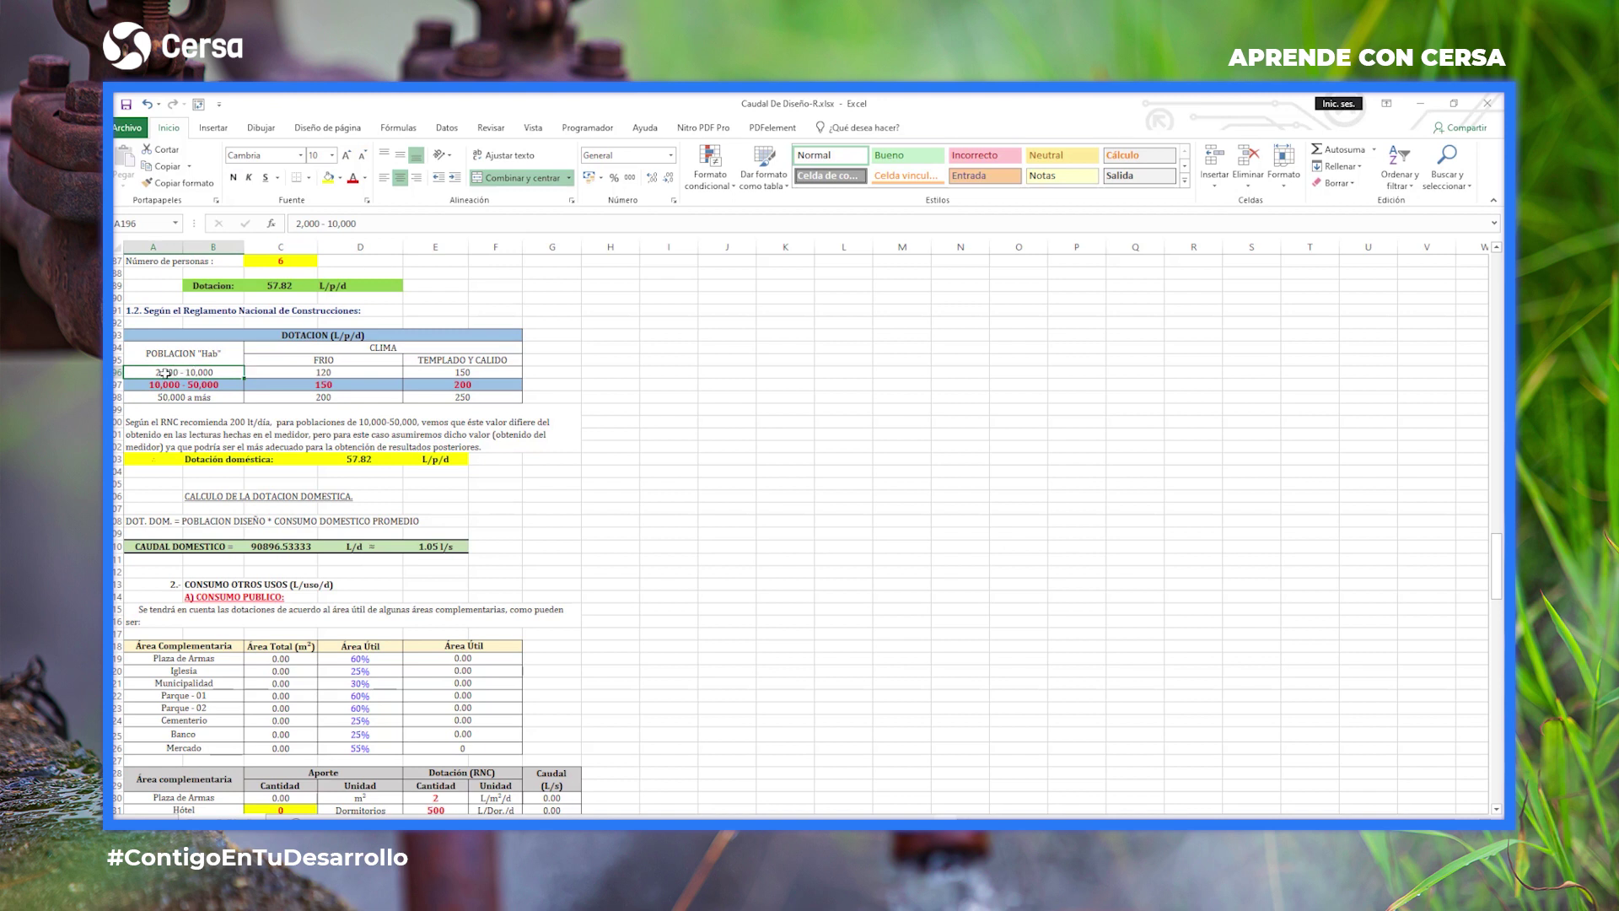
pyautogui.moveTo(156, 372); pyautogui.dragTo(464, 372)
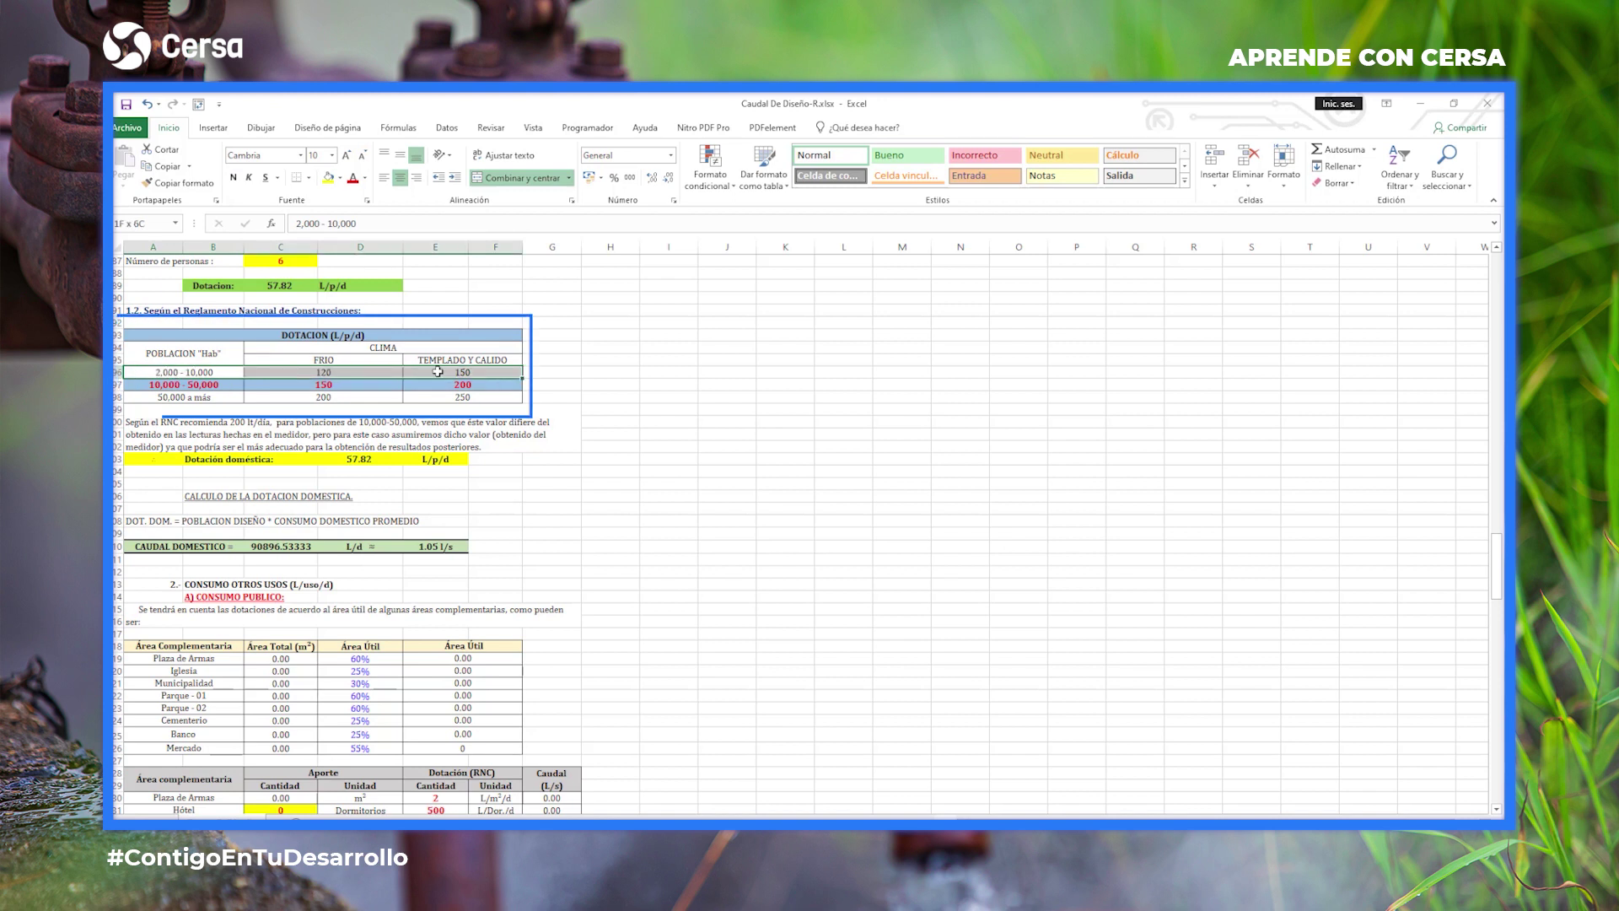
pyautogui.click(607, 409)
# Copy the formatting of the 10,000 - 50,000 inhabitants row onto the 2,000 - 10,000 row of the supply rate table.
pyautogui.moveTo(152, 384); pyautogui.dragTo(506, 384)
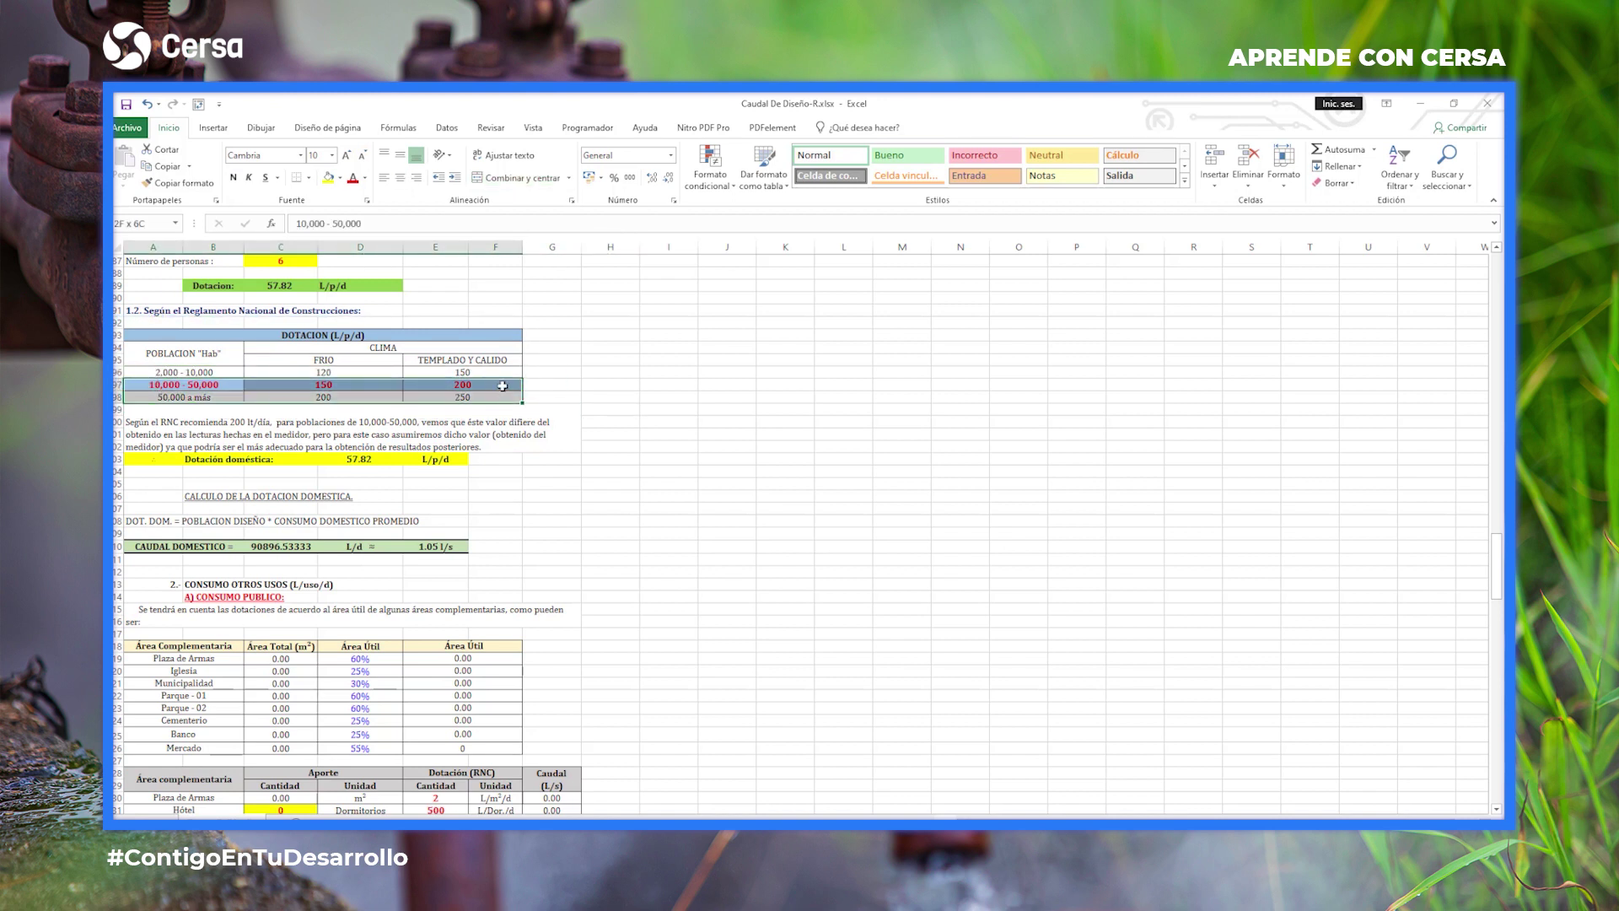
pyautogui.click(179, 183)
pyautogui.moveTo(164, 373)
pyautogui.mouseDown()
pyautogui.moveTo(473, 372)
pyautogui.moveTo(454, 371)
pyautogui.mouseUp()
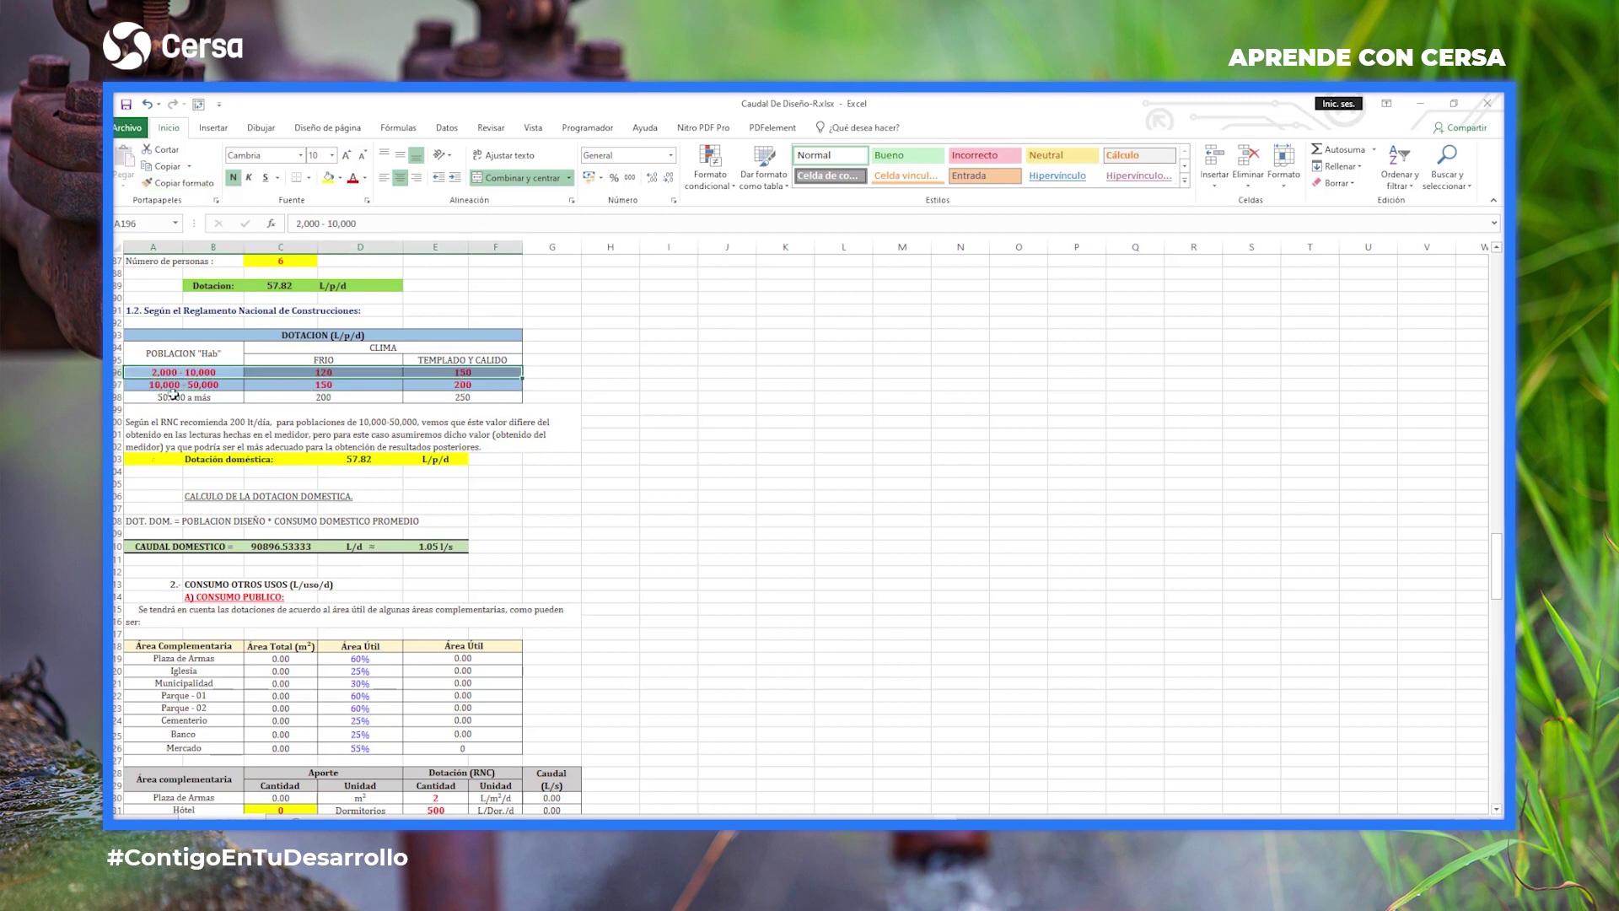
# Copy the plain formatting of the 50,000 a más row onto the 10,000 - 50,000 row of the supply rate table.
pyautogui.moveTo(160, 397); pyautogui.dragTo(444, 397)
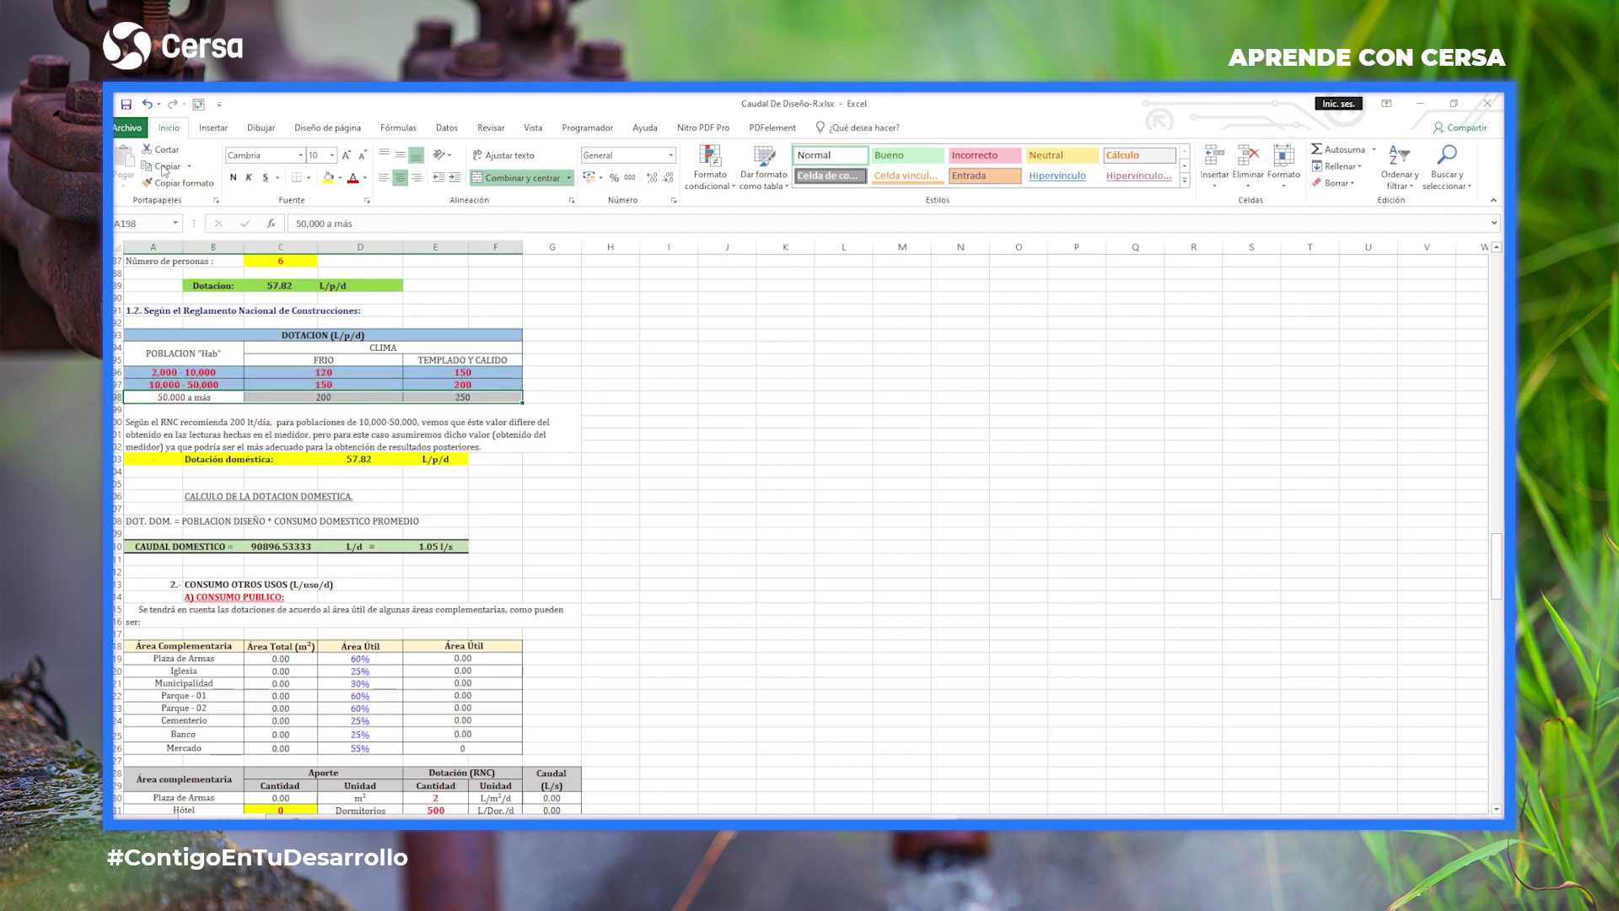
pyautogui.click(179, 183)
pyautogui.moveTo(154, 381); pyautogui.dragTo(459, 385)
pyautogui.click(611, 459)
# Review the domestic flow and public consumption tables, checking the formulas for the domestic supply rate and Q Público.
pyautogui.scroll(-2, 439, 484)
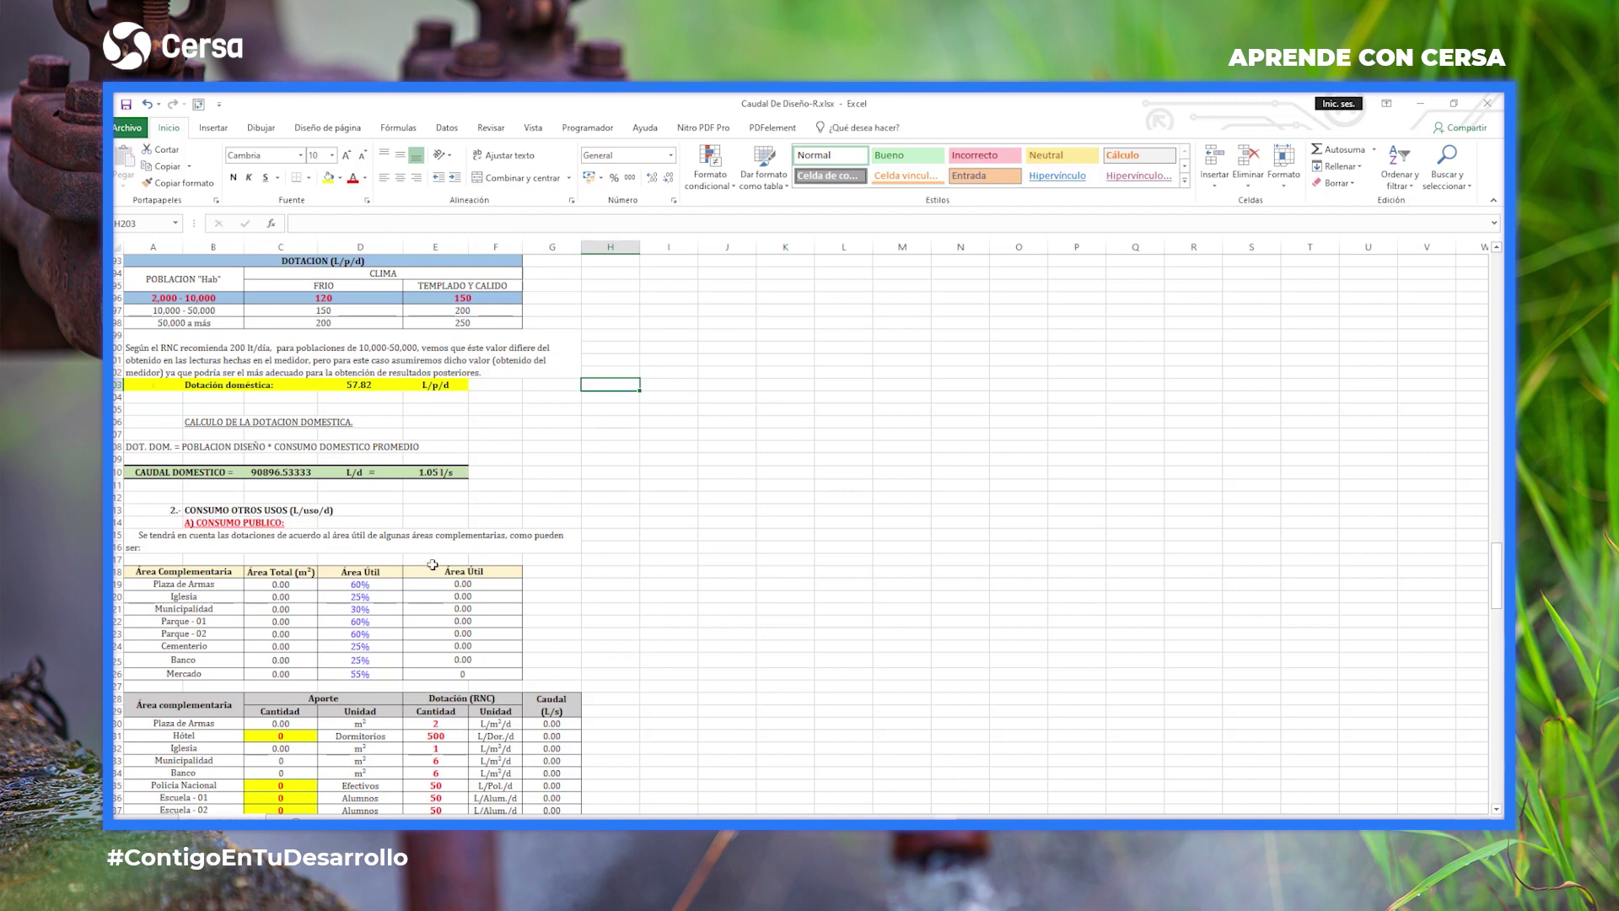
pyautogui.scroll(-2, 429, 565)
pyautogui.click(345, 313)
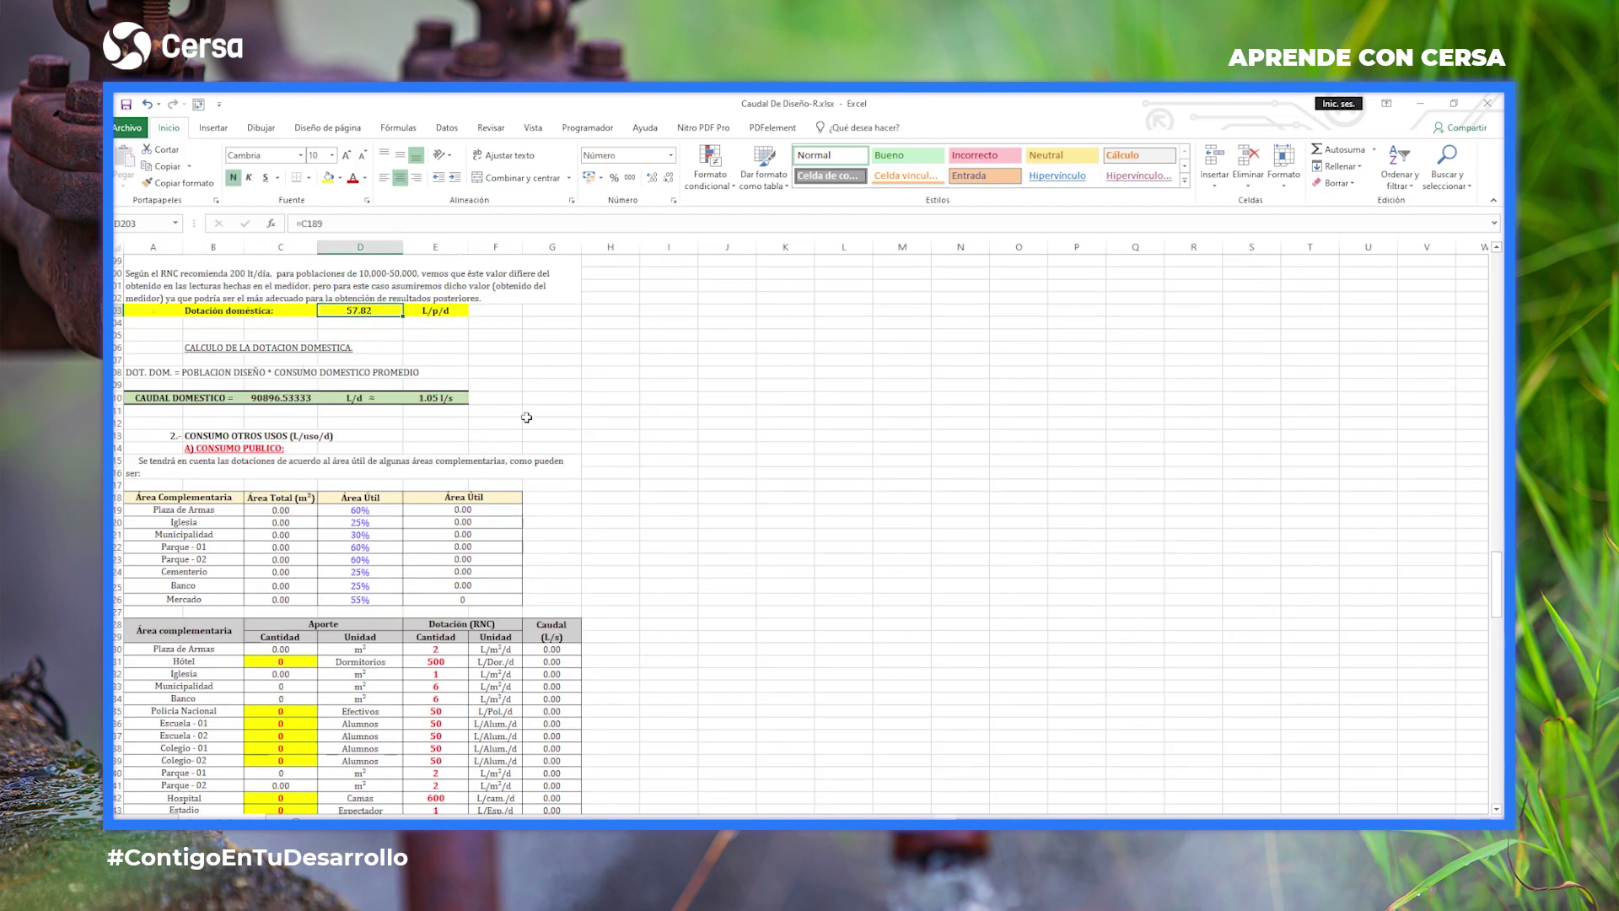
pyautogui.scroll(-4, 522, 420)
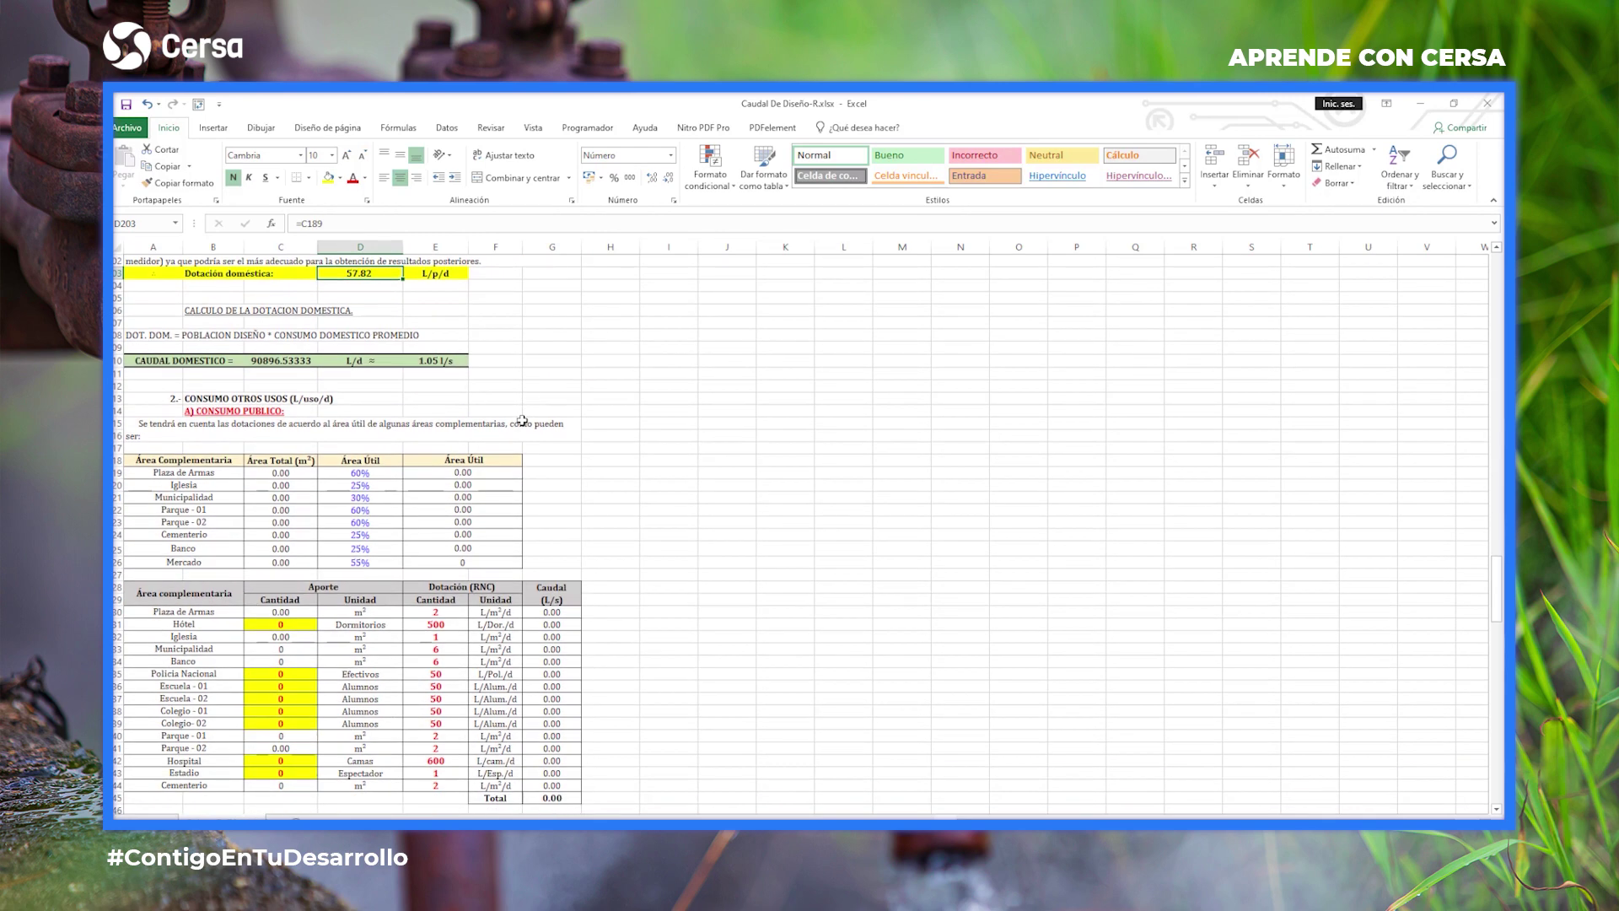
pyautogui.scroll(2, 446, 401)
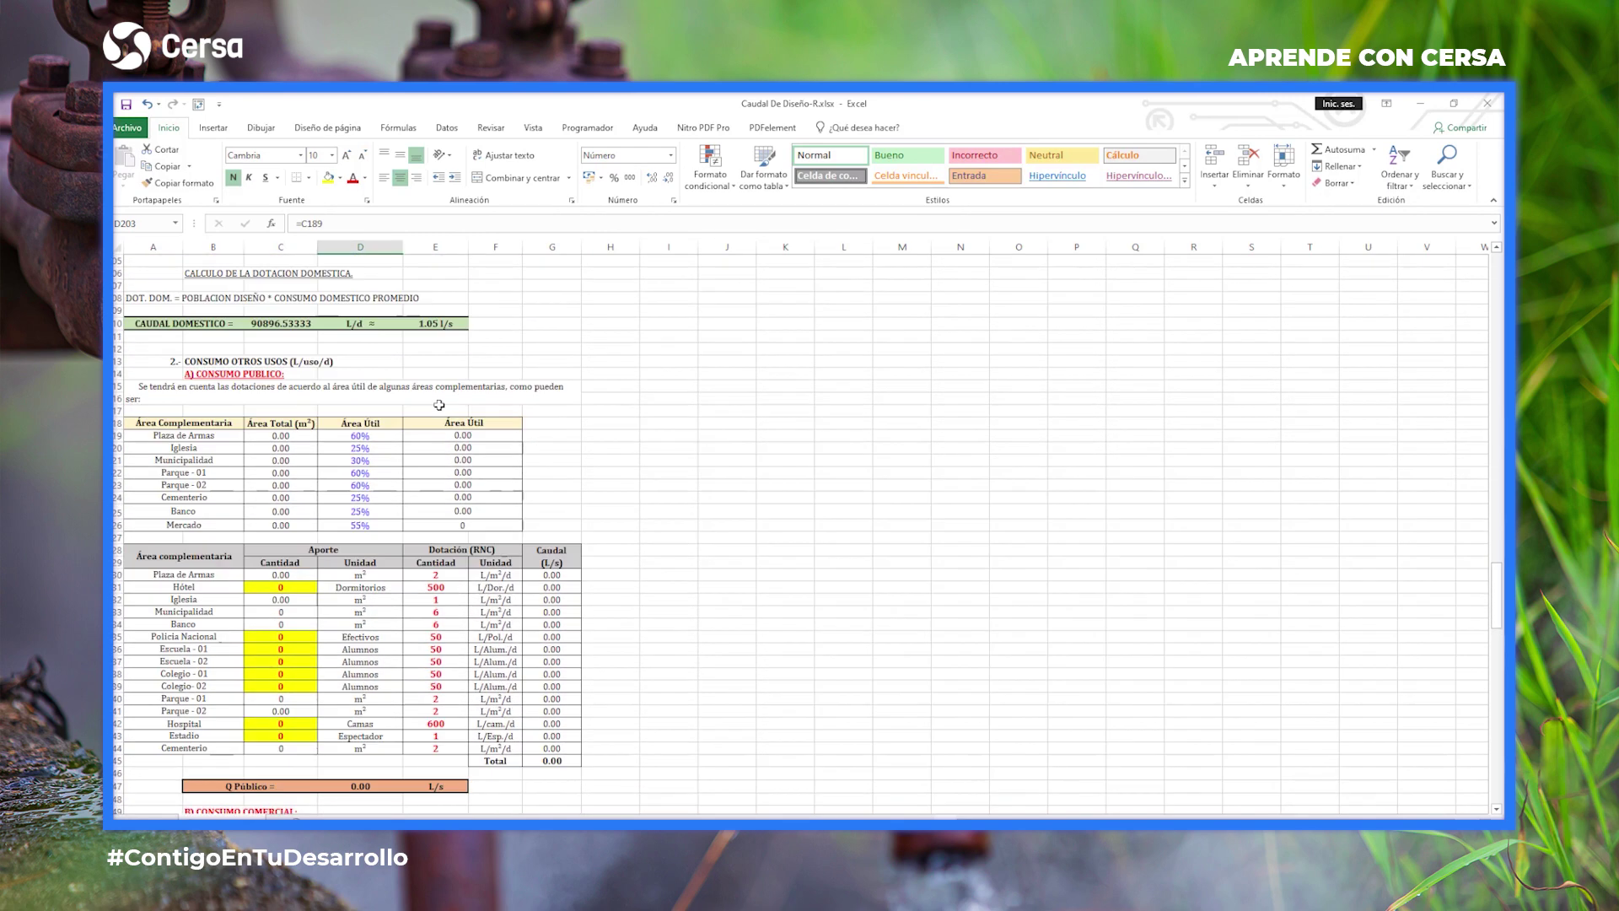
pyautogui.scroll(-3, 439, 404)
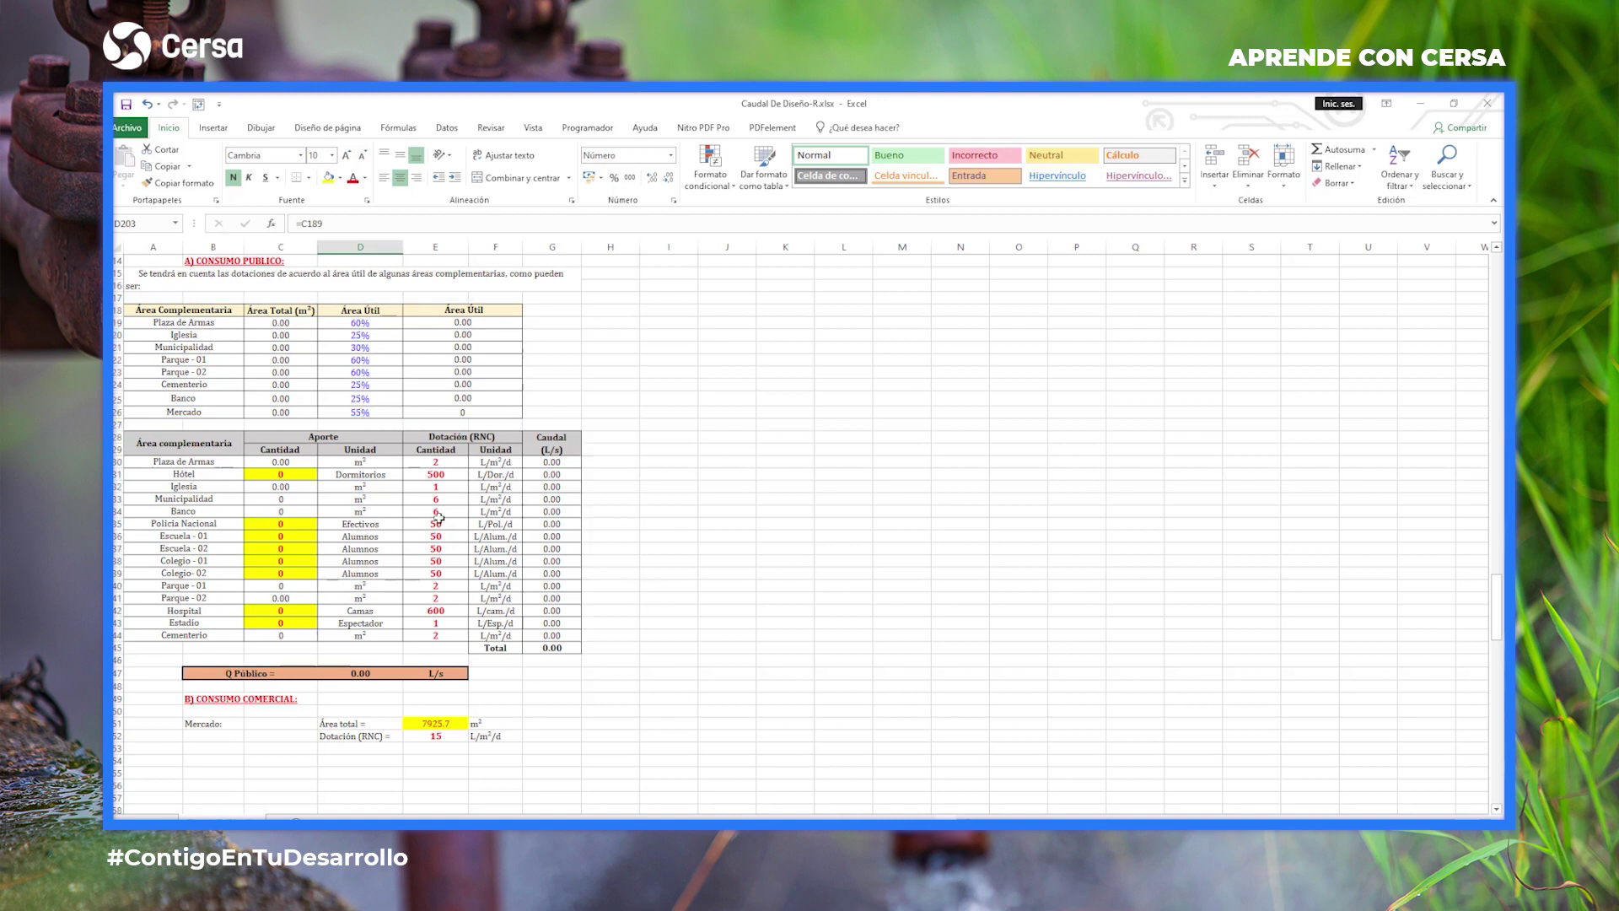
pyautogui.scroll(-3, 330, 555)
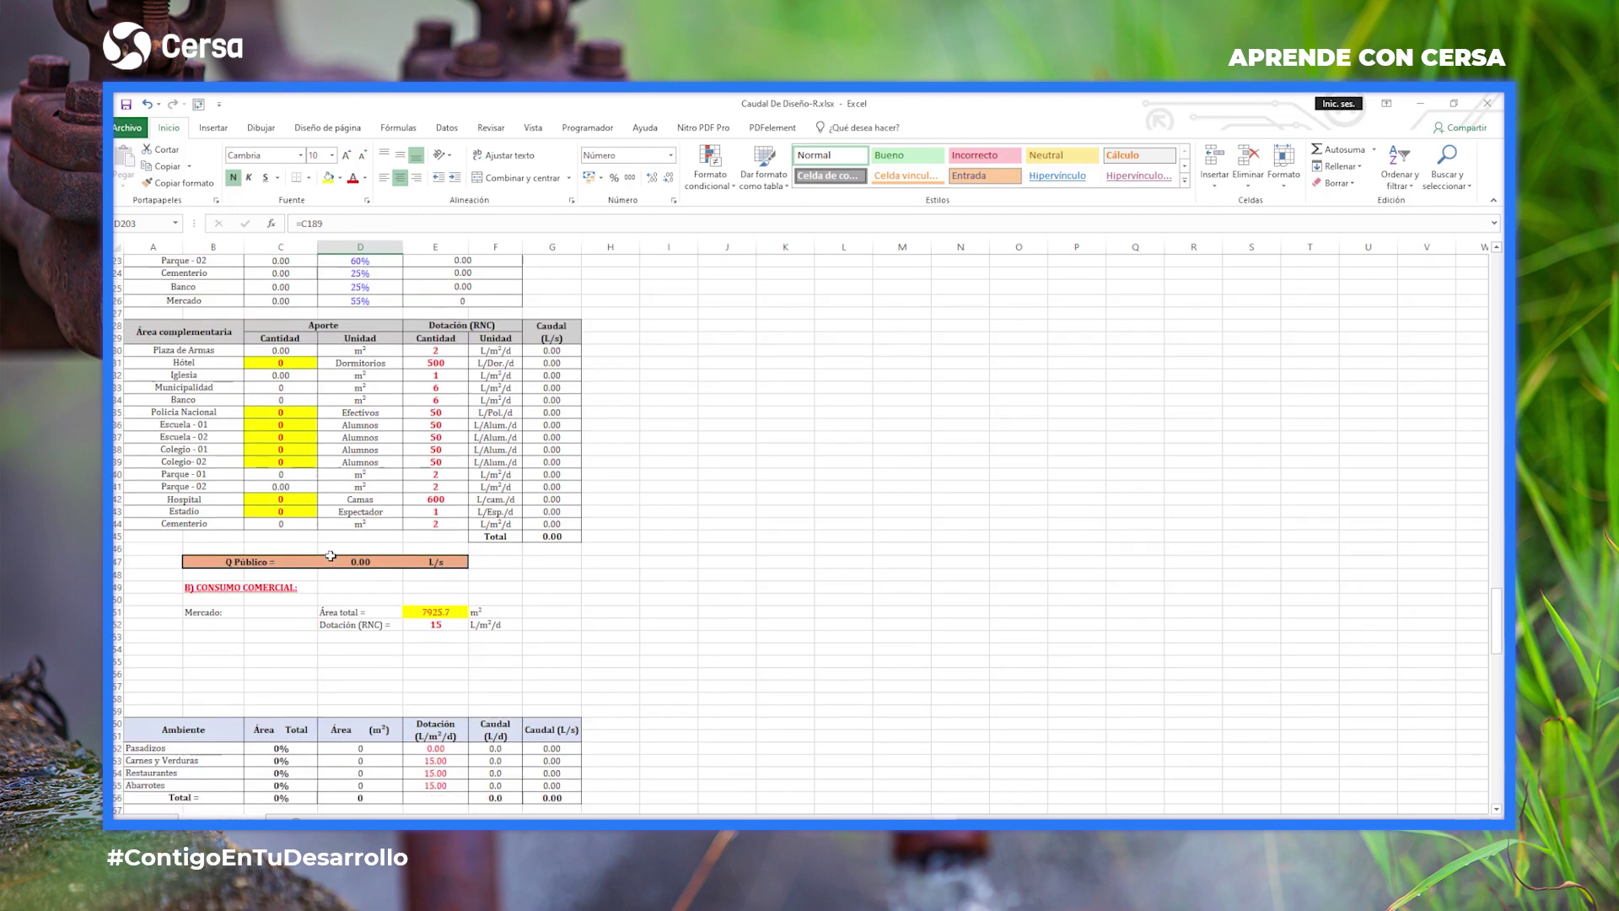
pyautogui.click(365, 561)
# Check the commercial consumption table and its result formula, and review the variation coefficients and design flow summary.
pyautogui.scroll(-4, 628, 625)
pyautogui.scroll(-3, 631, 621)
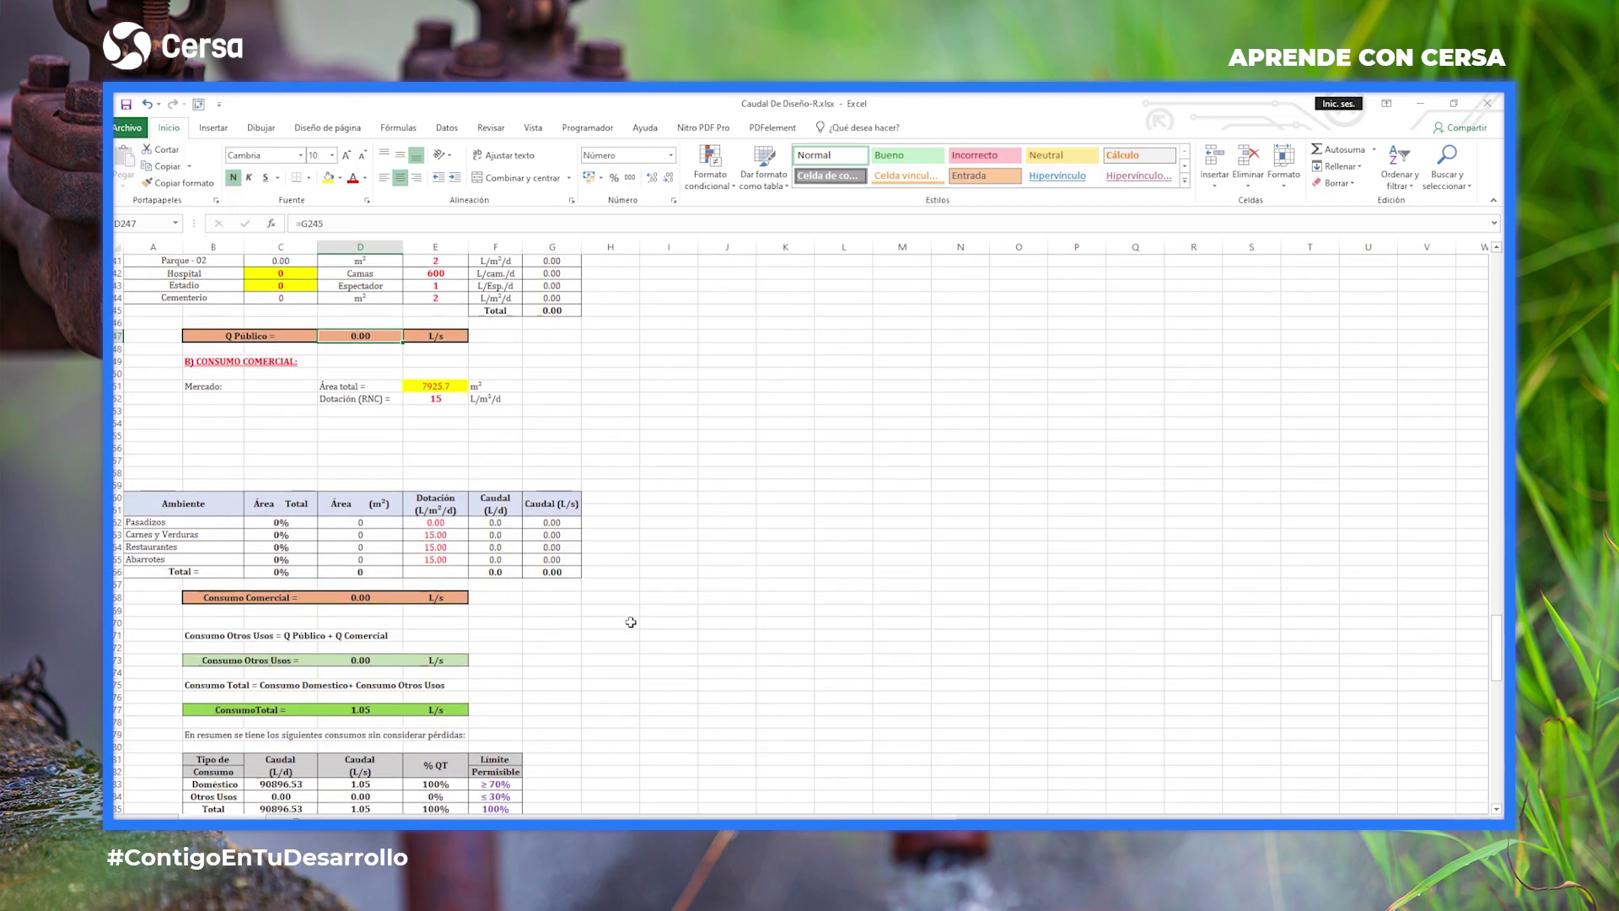
pyautogui.moveTo(148, 483); pyautogui.dragTo(556, 523)
pyautogui.click(363, 559)
pyautogui.scroll(-9, 621, 604)
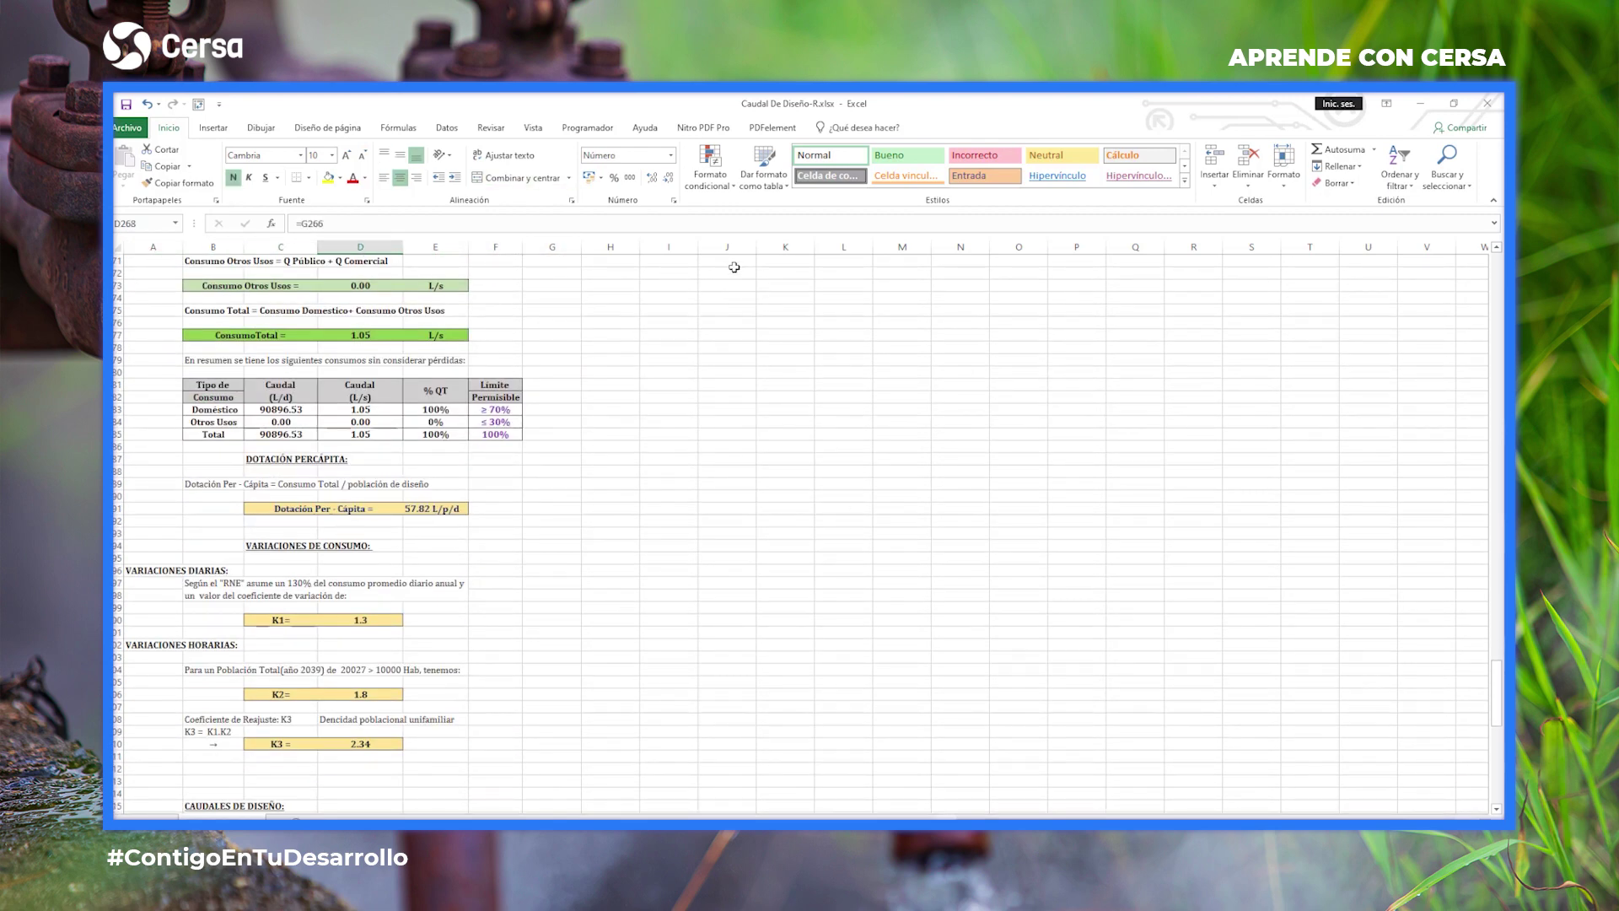
pyautogui.scroll(-3, 625, 353)
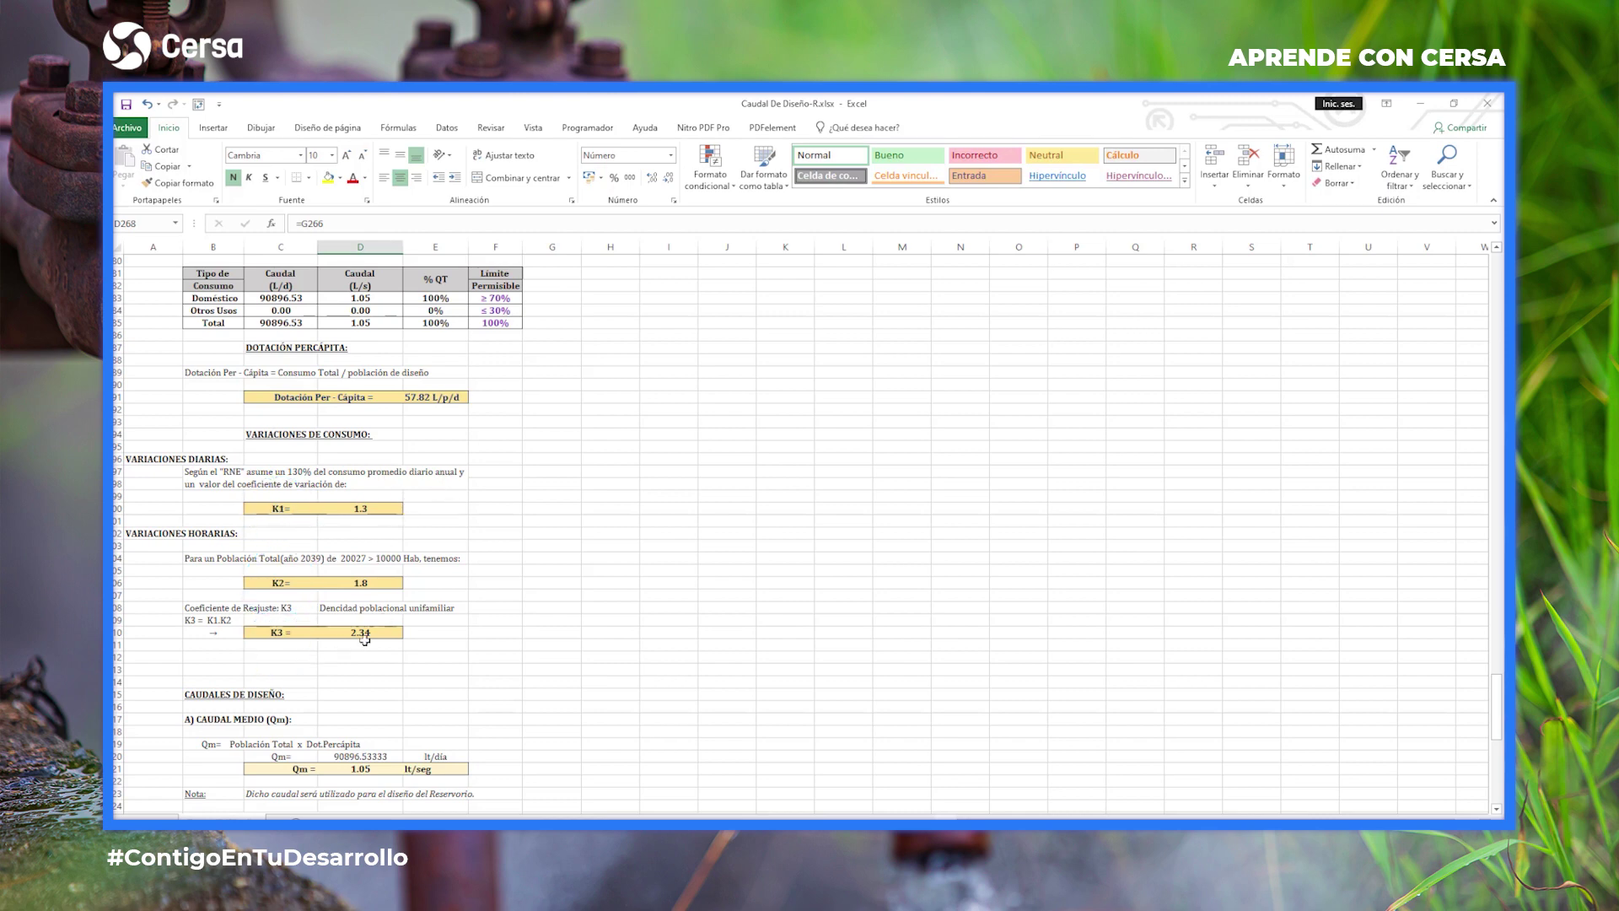
pyautogui.scroll(-9, 474, 649)
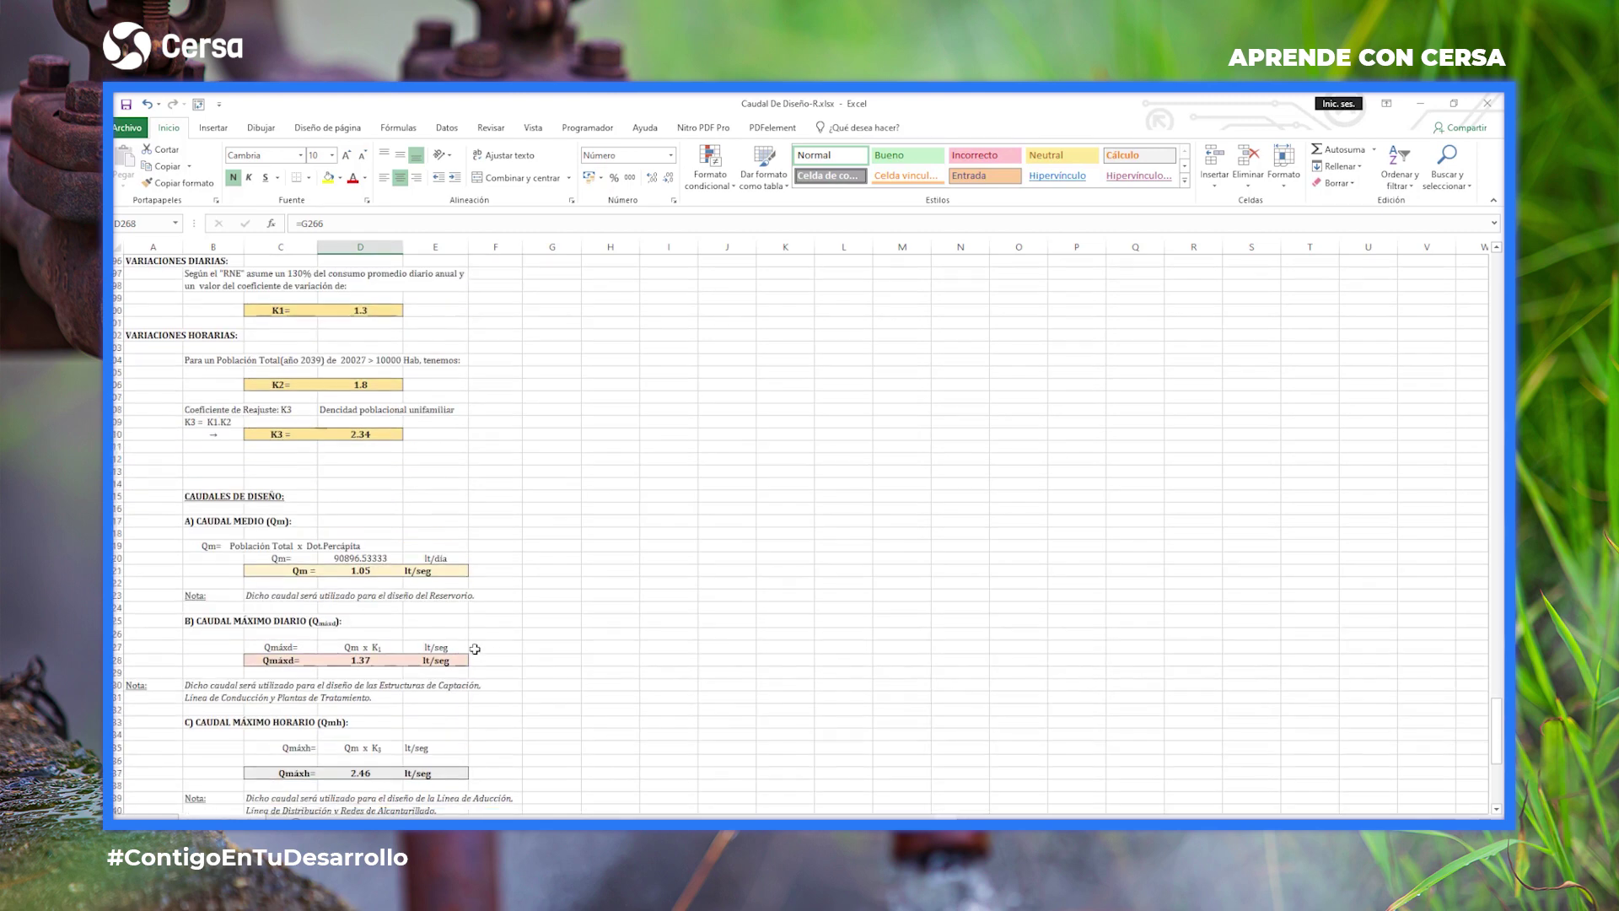
pyautogui.scroll(-4, 475, 648)
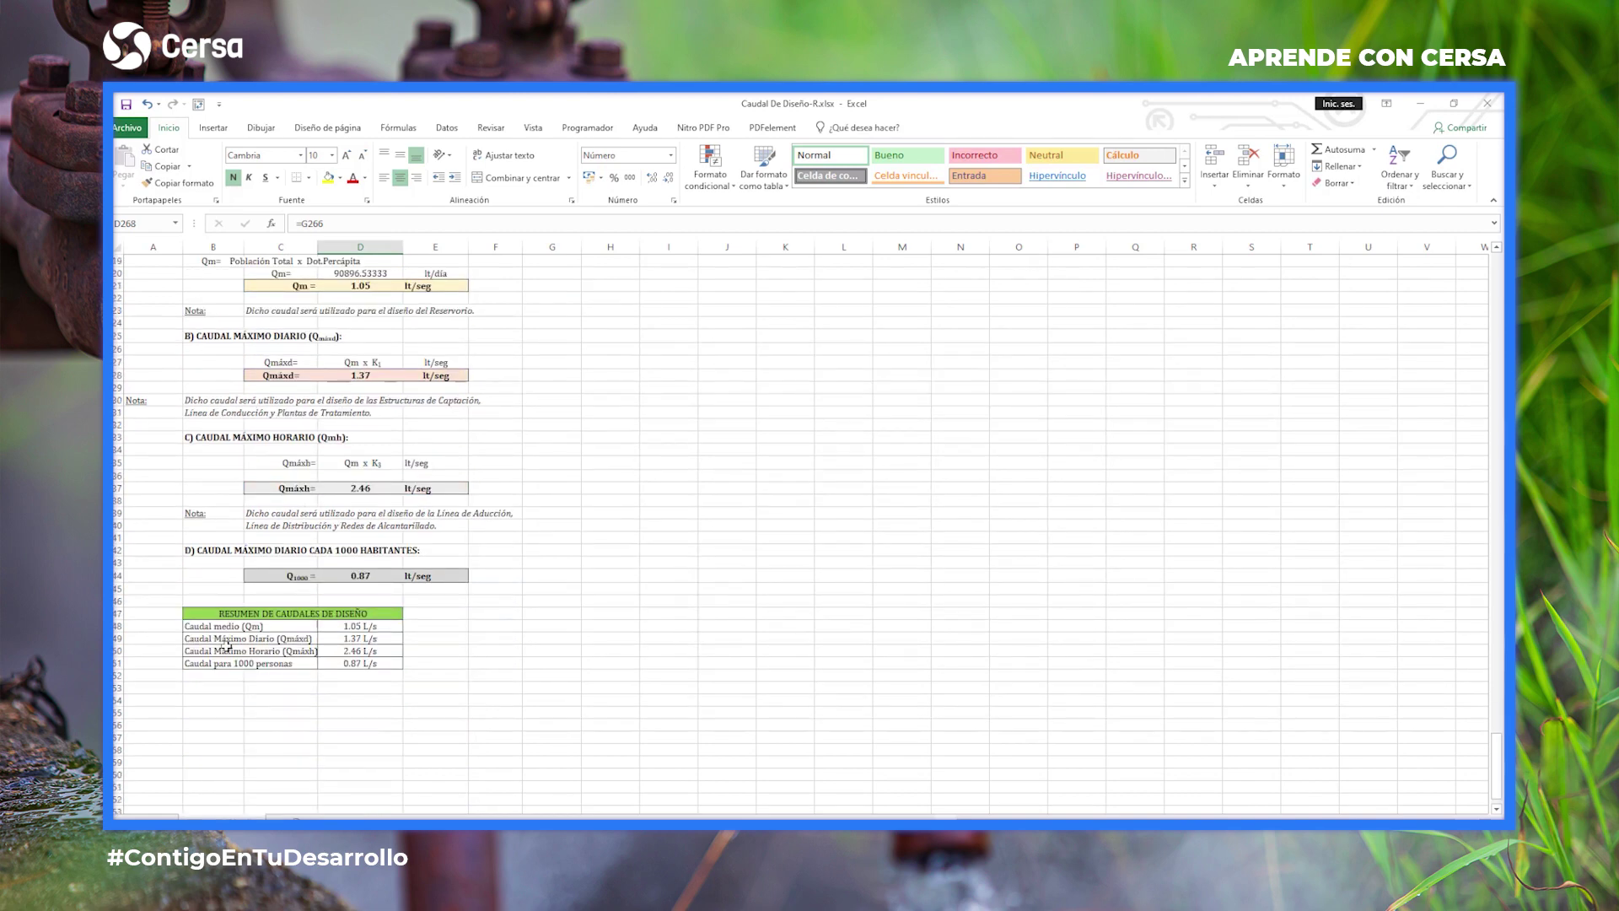
pyautogui.click(379, 664)
pyautogui.scroll(4, 582, 686)
pyautogui.scroll(-3, 583, 694)
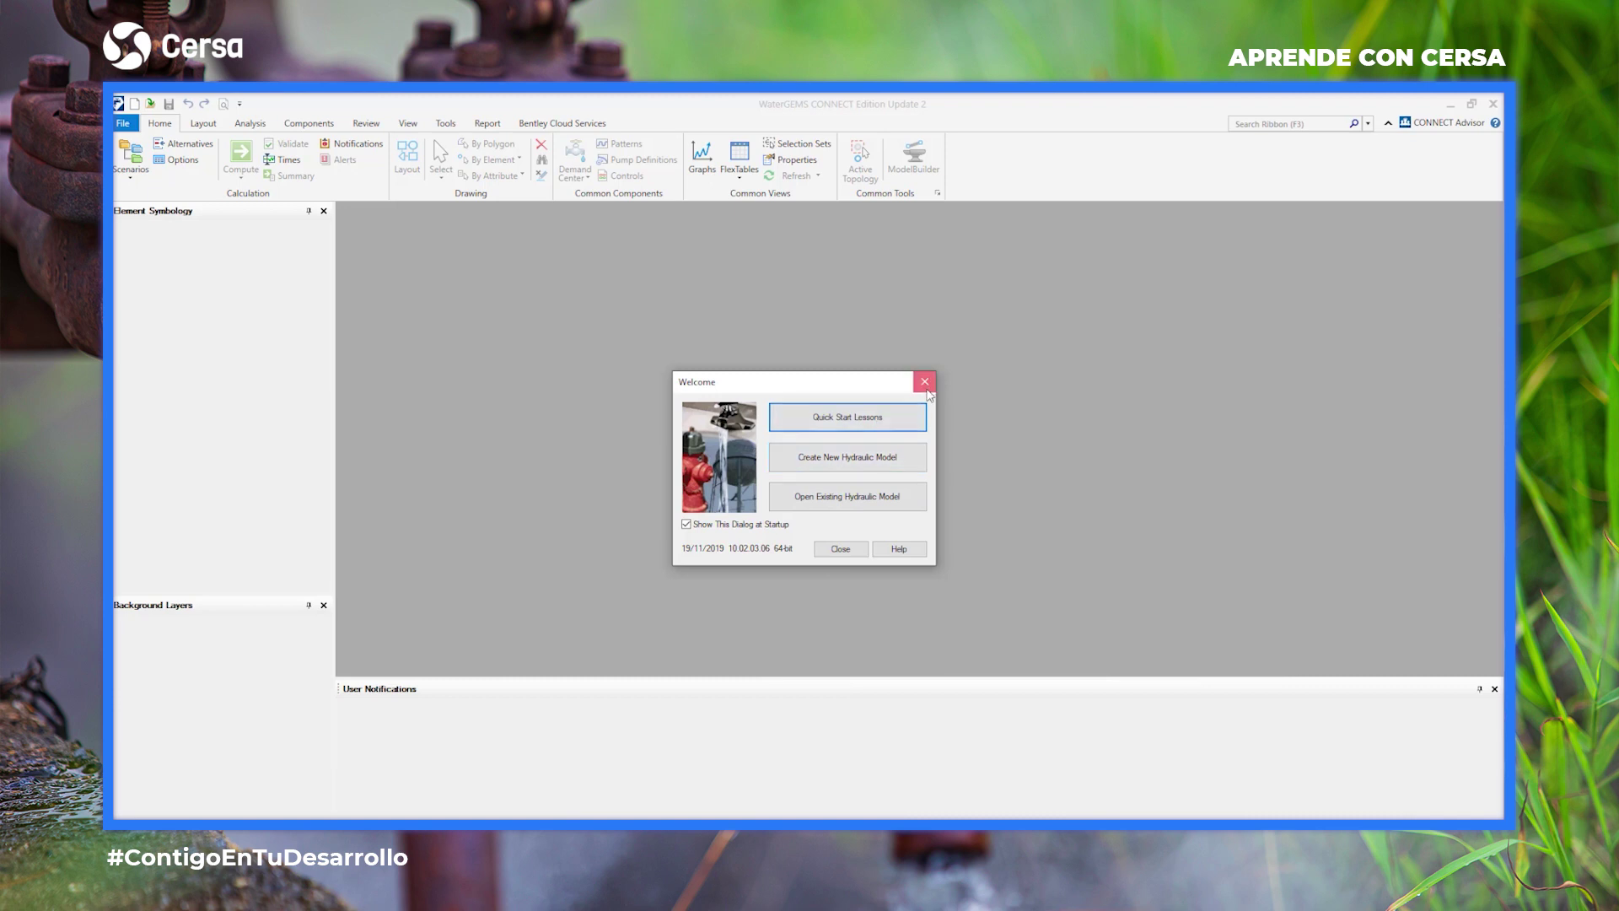
# Switch to WaterGEMS, dismiss the welcome window and open Plantilla clase 12.wtg to view its network layout.
pyautogui.click(923, 377)
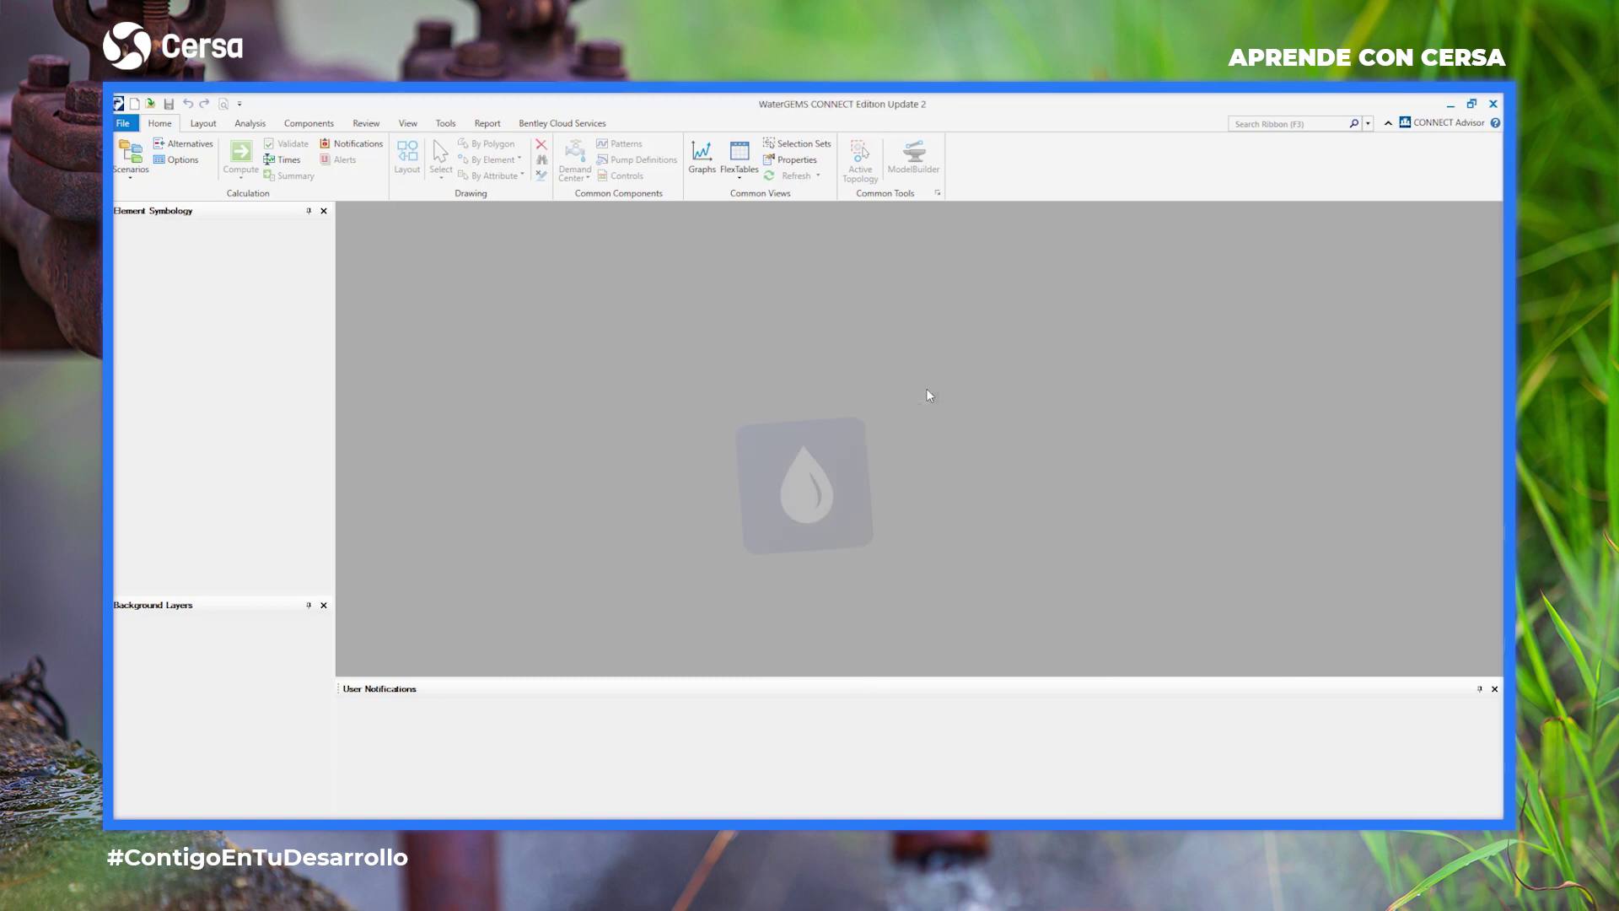
pyautogui.click(151, 104)
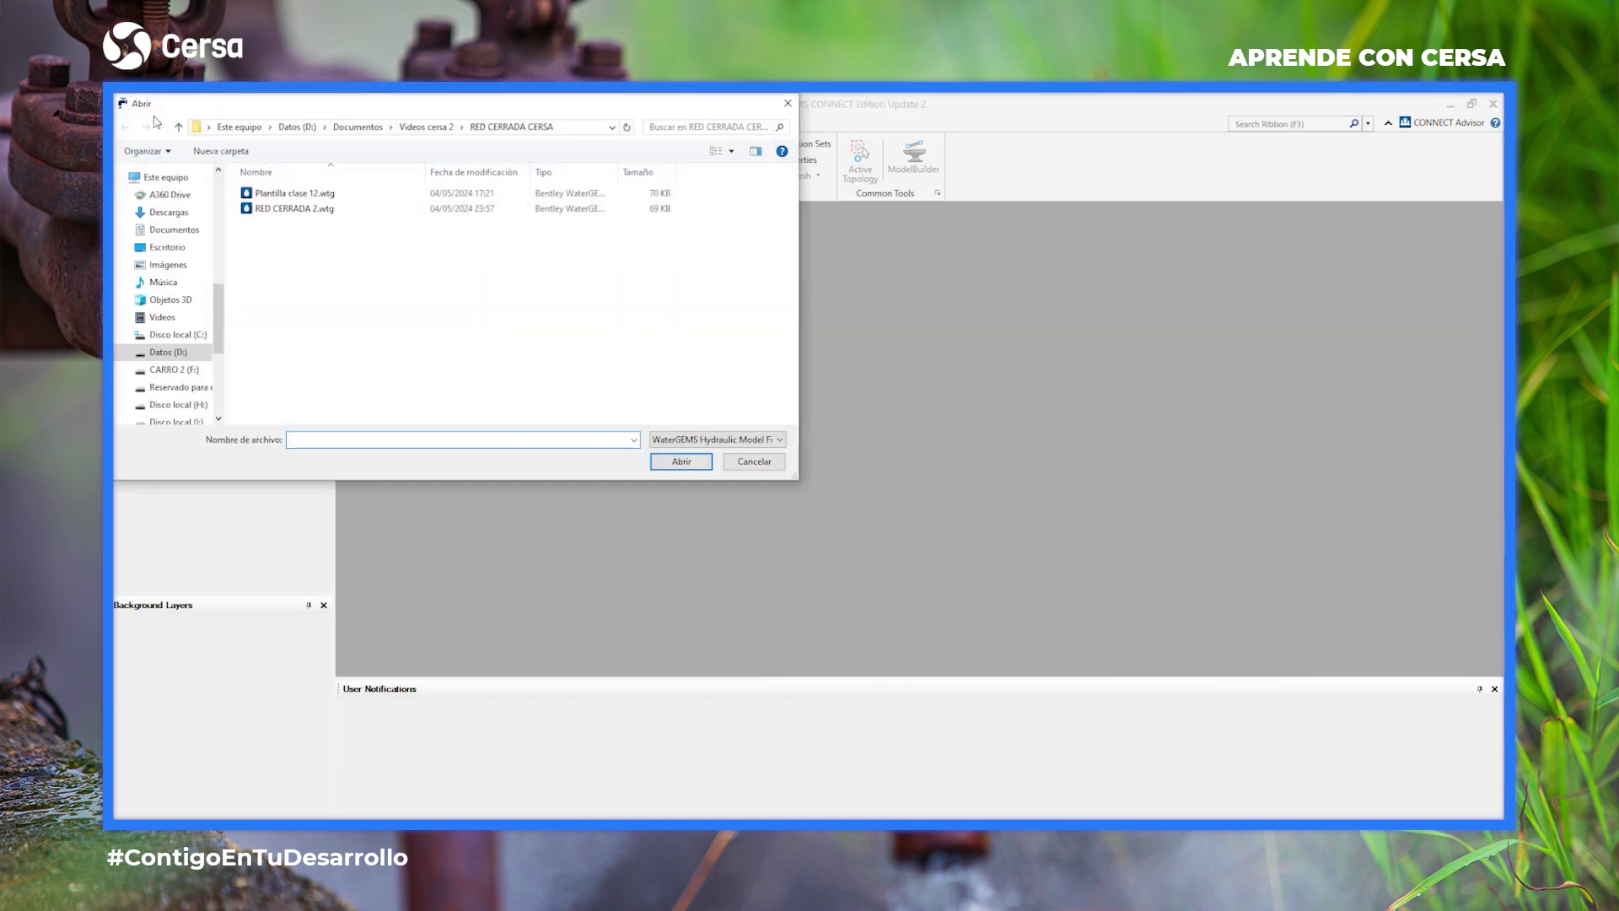
pyautogui.click(270, 194)
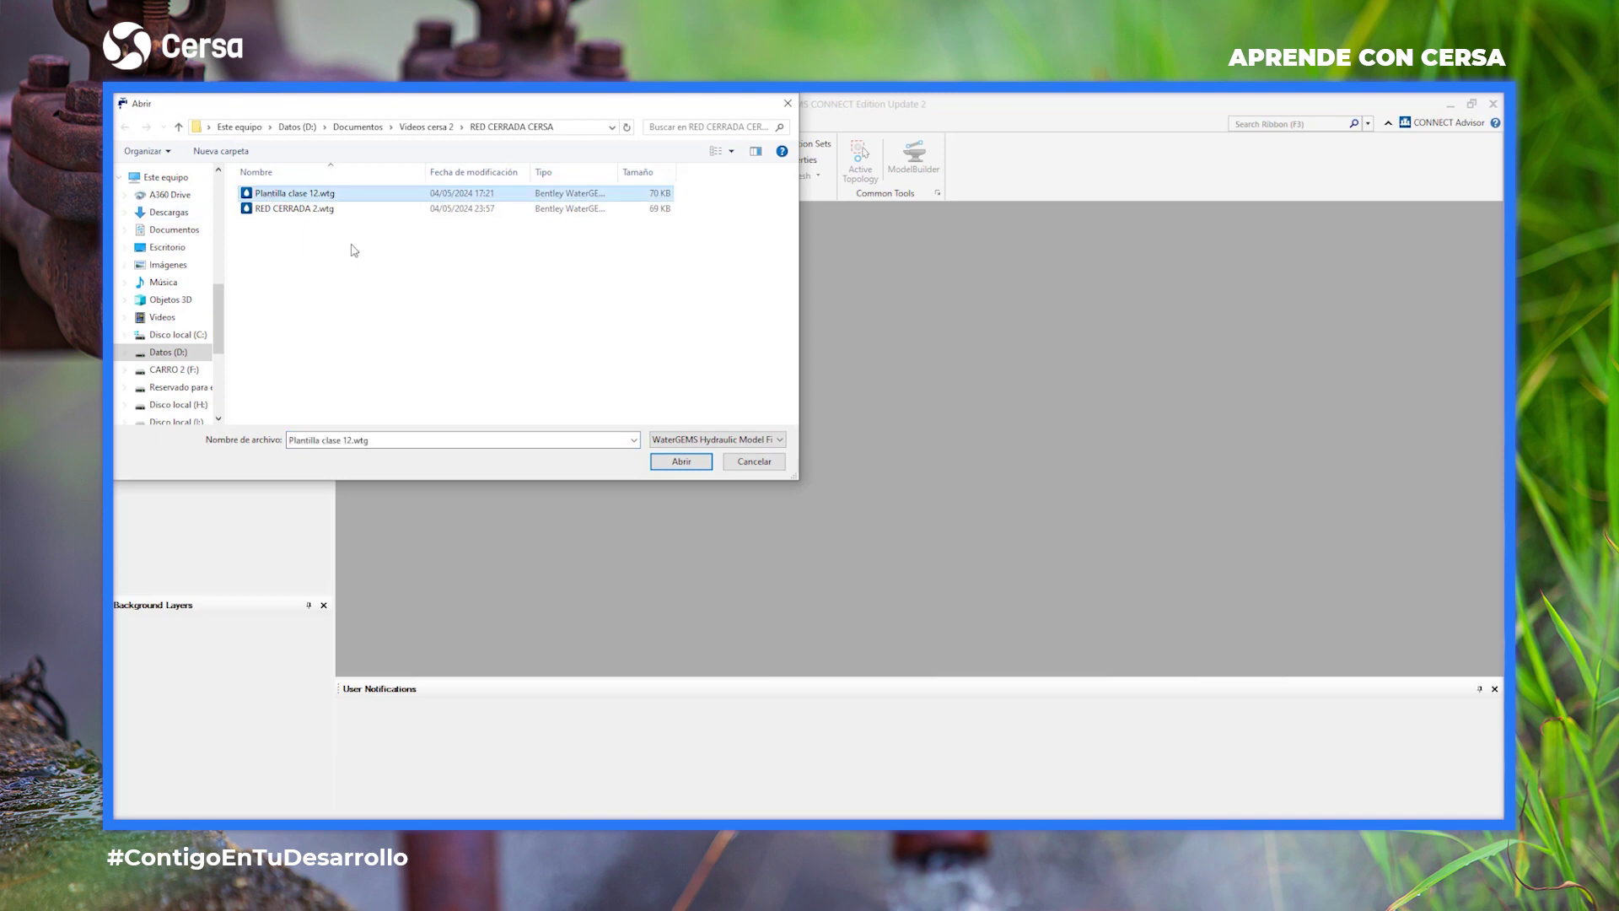
pyautogui.click(683, 464)
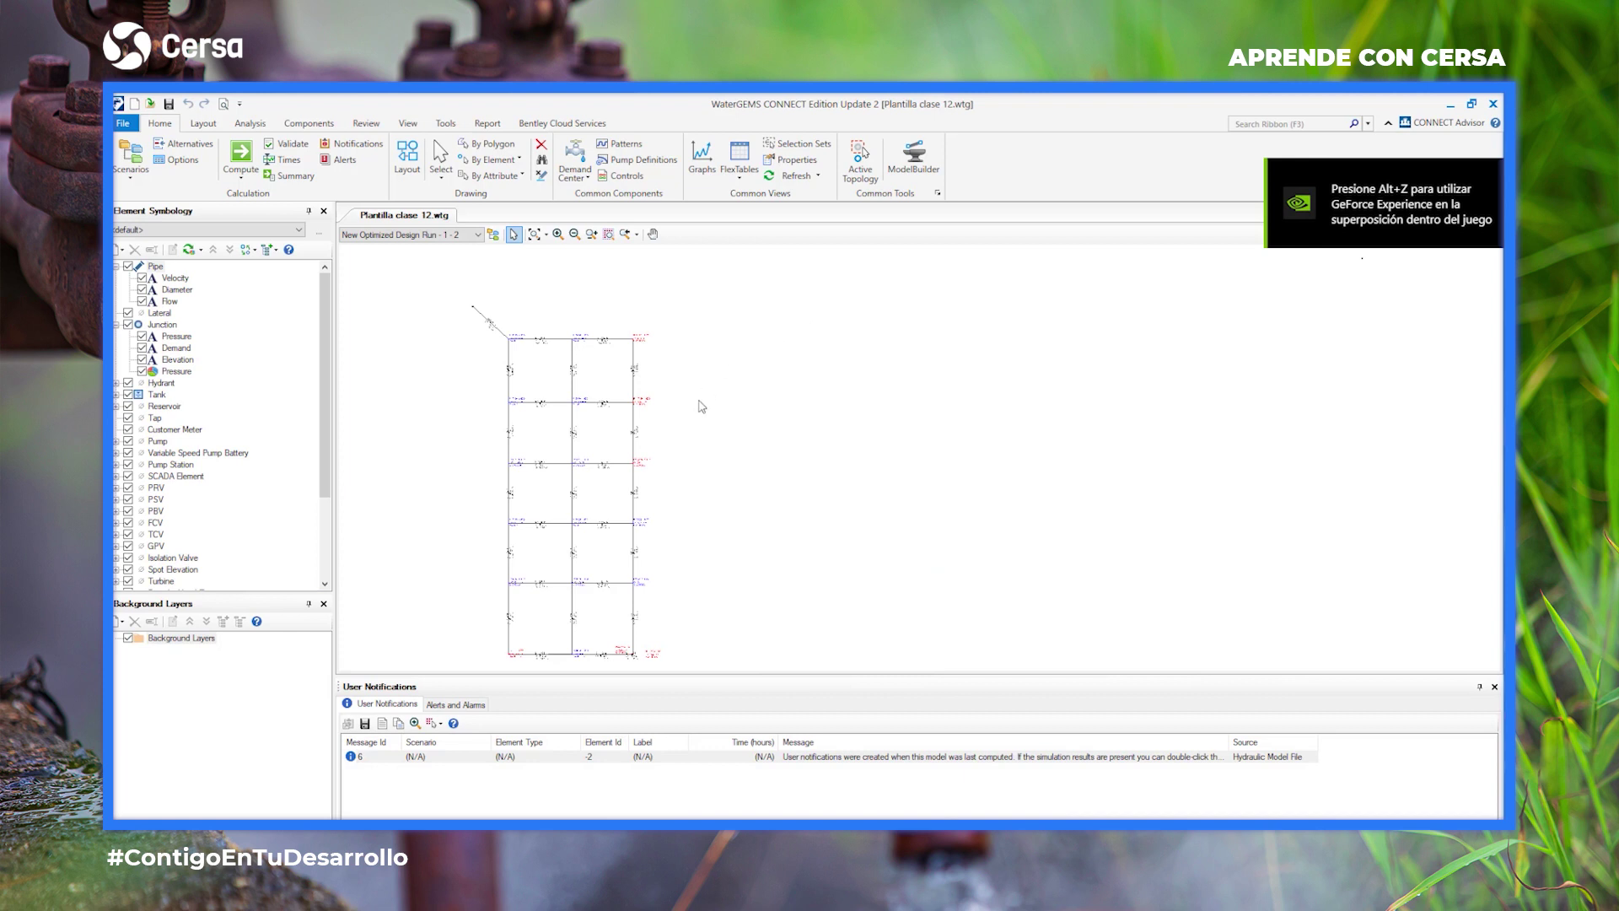
pyautogui.scroll(-1, 698, 406)
pyautogui.scroll(3, 692, 437)
pyautogui.scroll(-3, 690, 376)
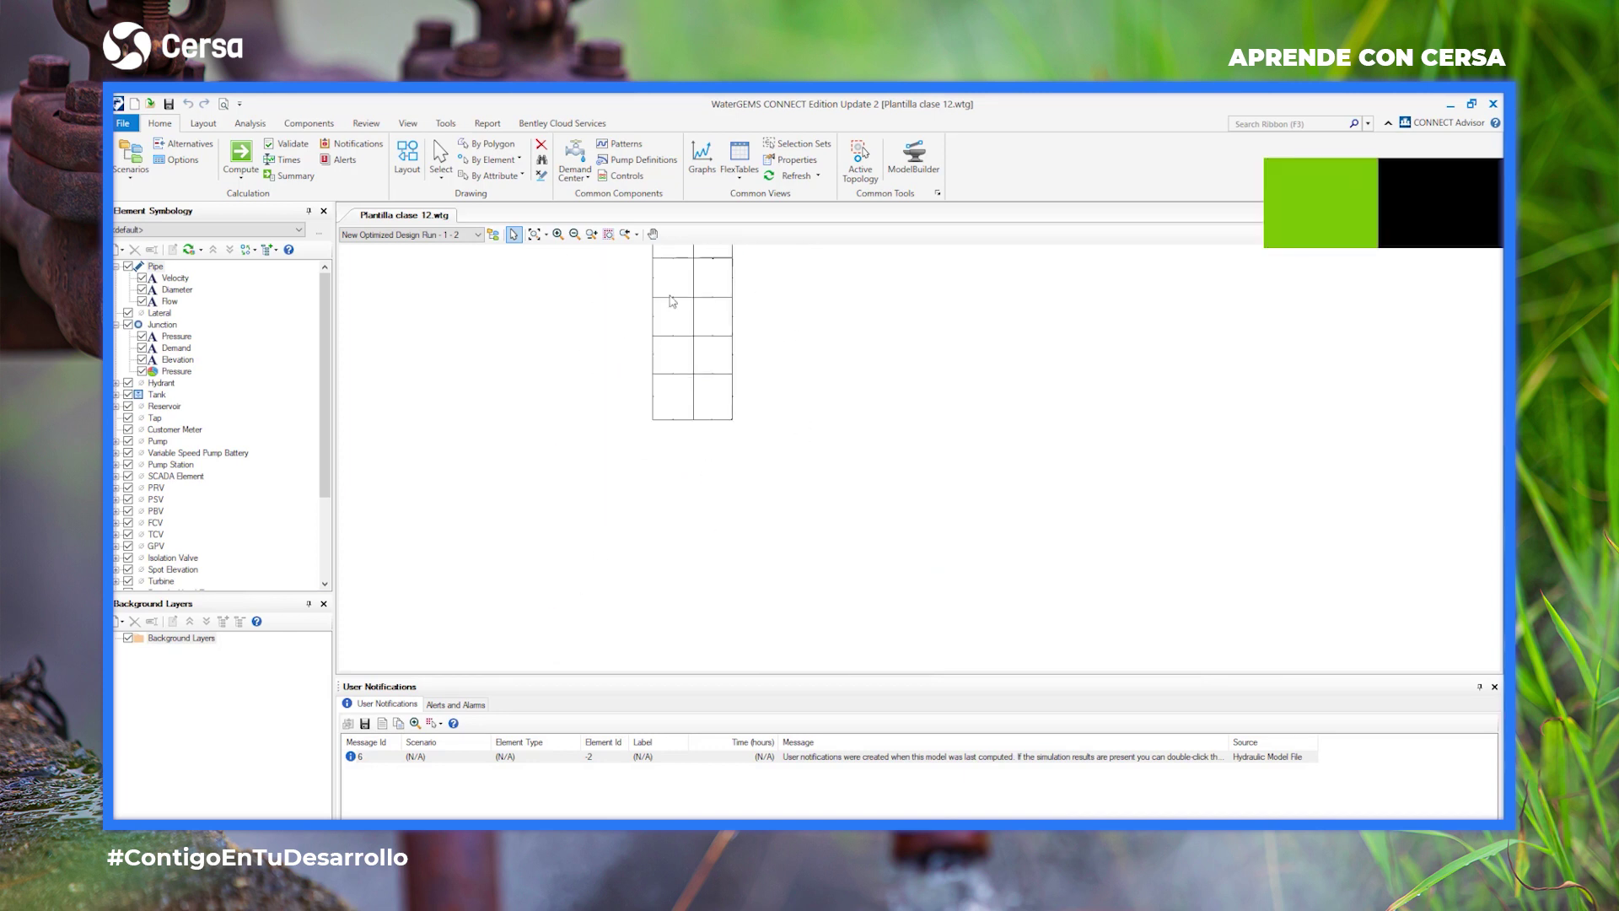
pyautogui.moveTo(615, 261); pyautogui.dragTo(633, 420)
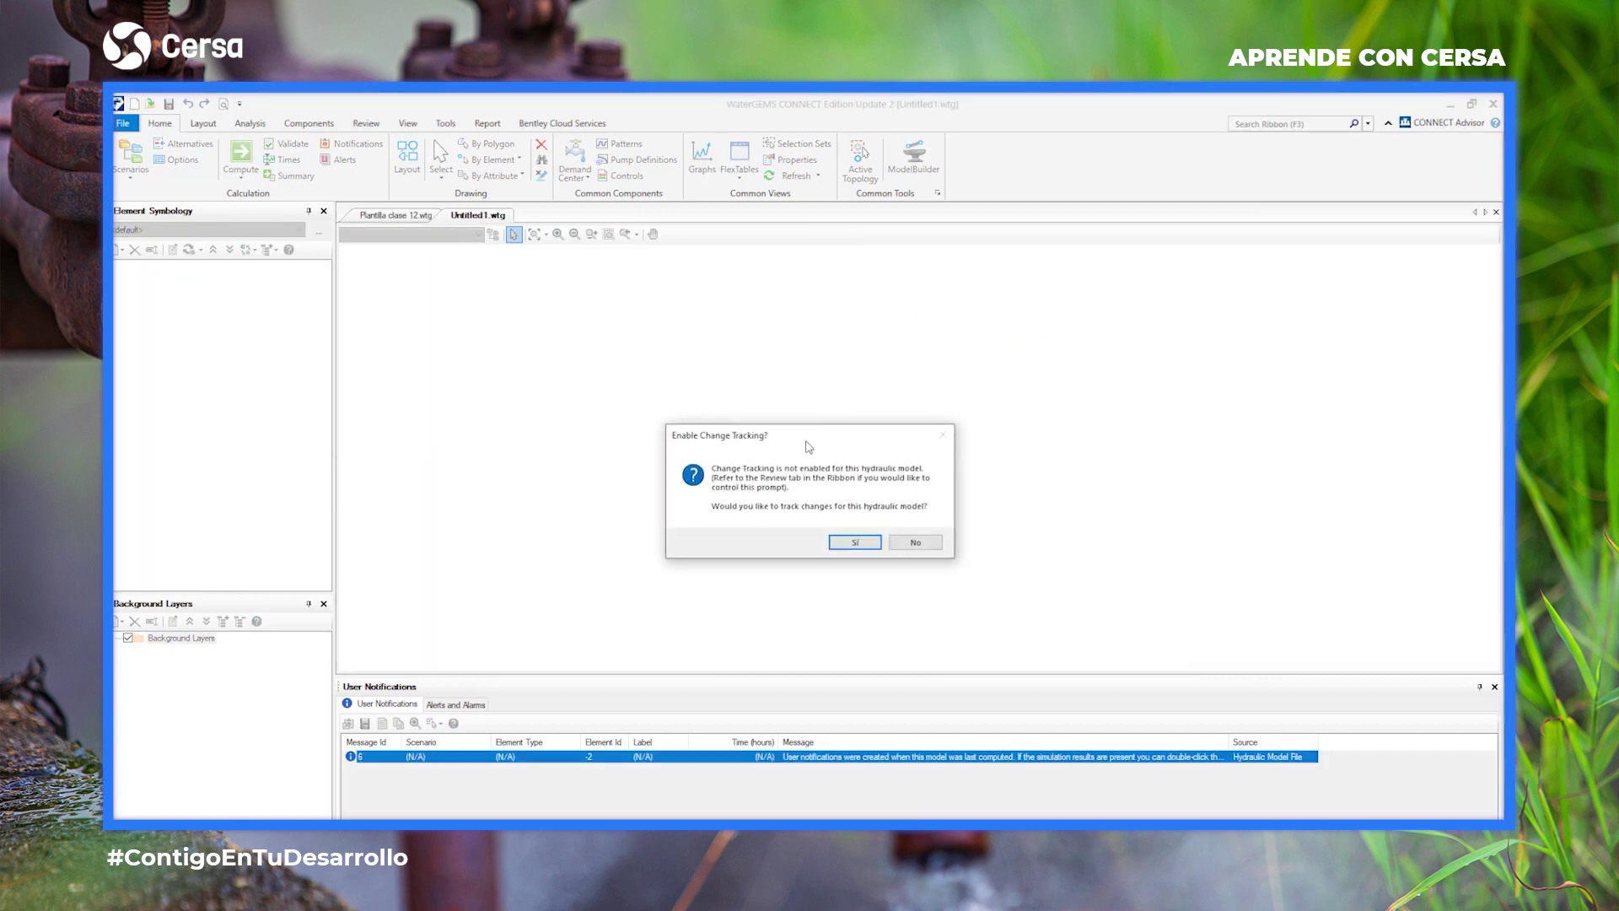
# Start a new hydraulic model with change tracking enabled and close the Plantilla clase 12.wtg model.
pyautogui.click(854, 541)
pyautogui.click(375, 217)
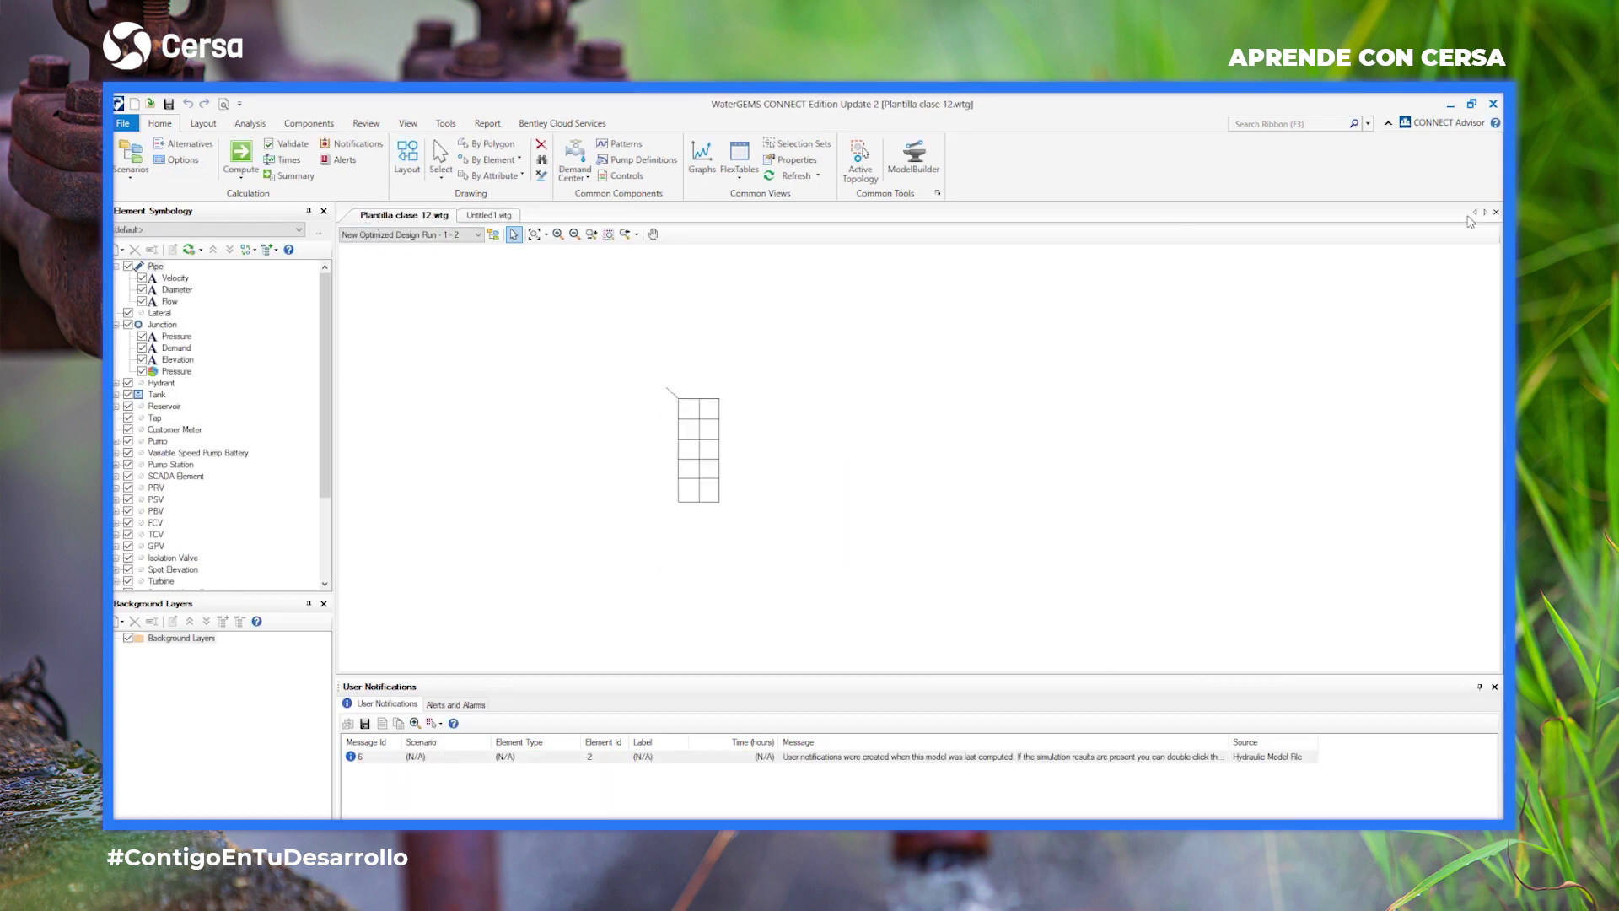
pyautogui.click(1496, 212)
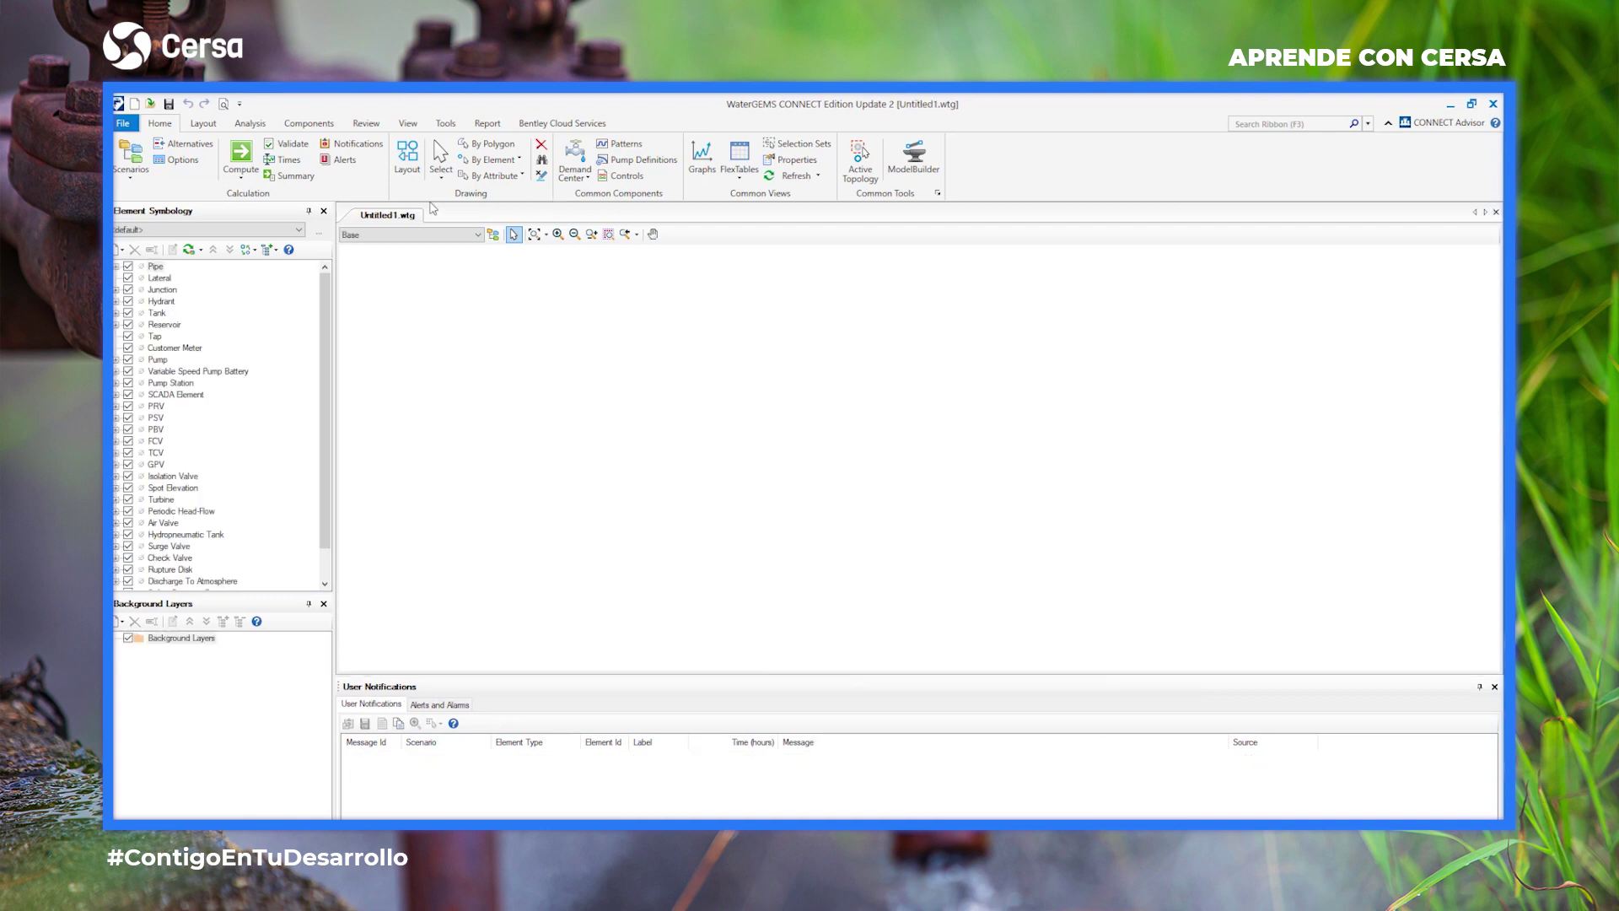
# Begin saving the untitled model under a new name, choosing the folder D:\Documentos\Videos cersa 2\RED CERRADA CERSA.
pyautogui.click(119, 104)
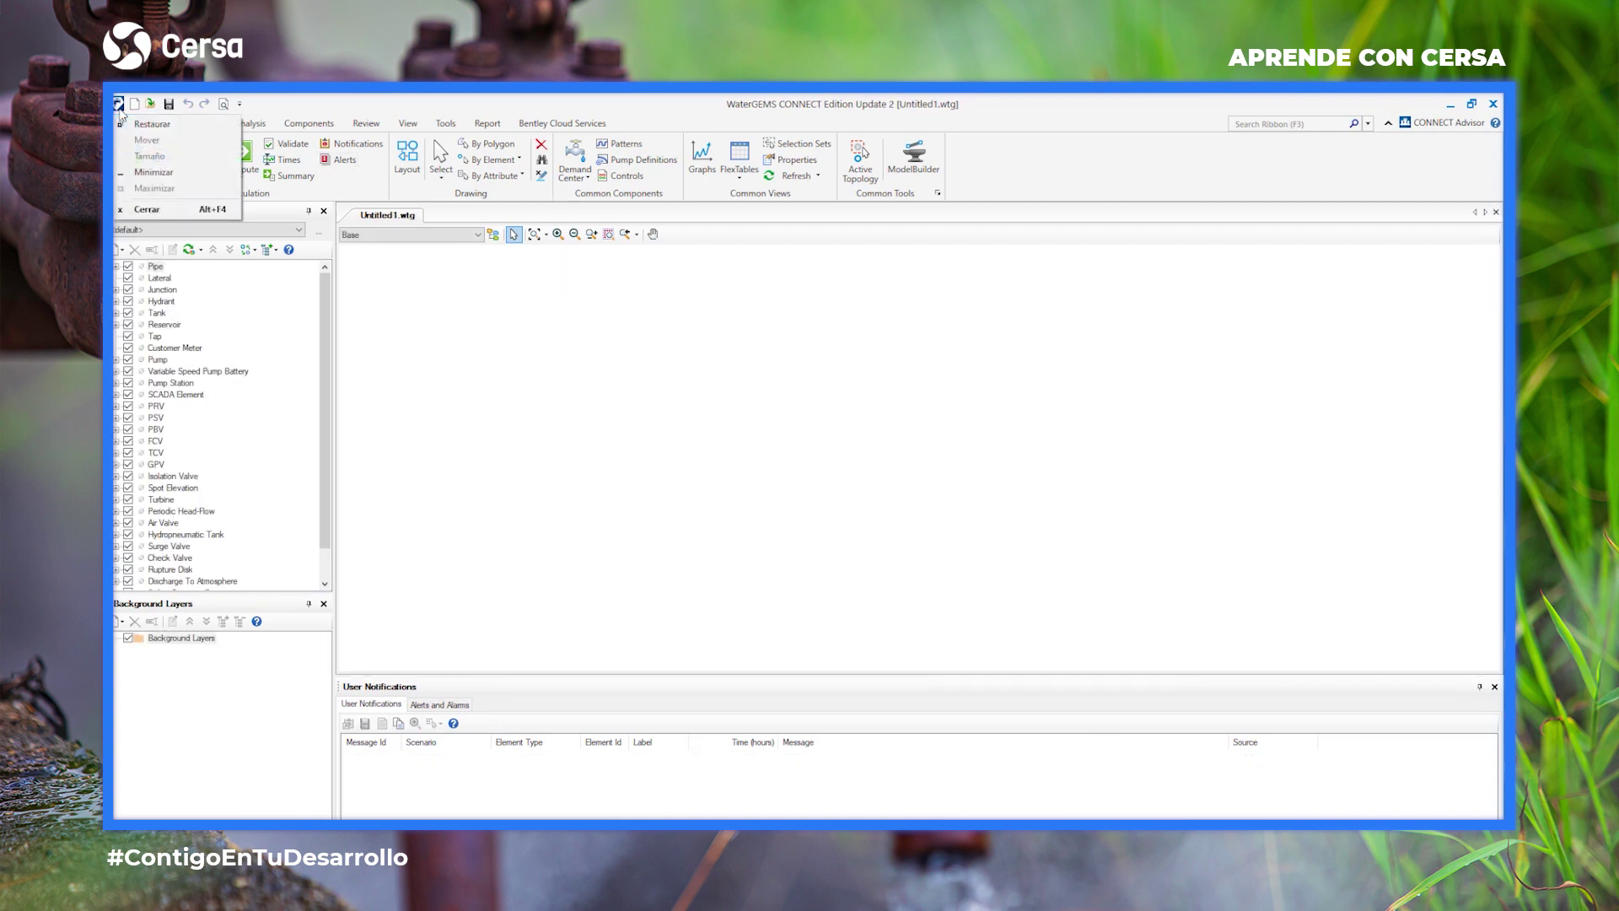
pyautogui.press('Escape')
pyautogui.click(123, 124)
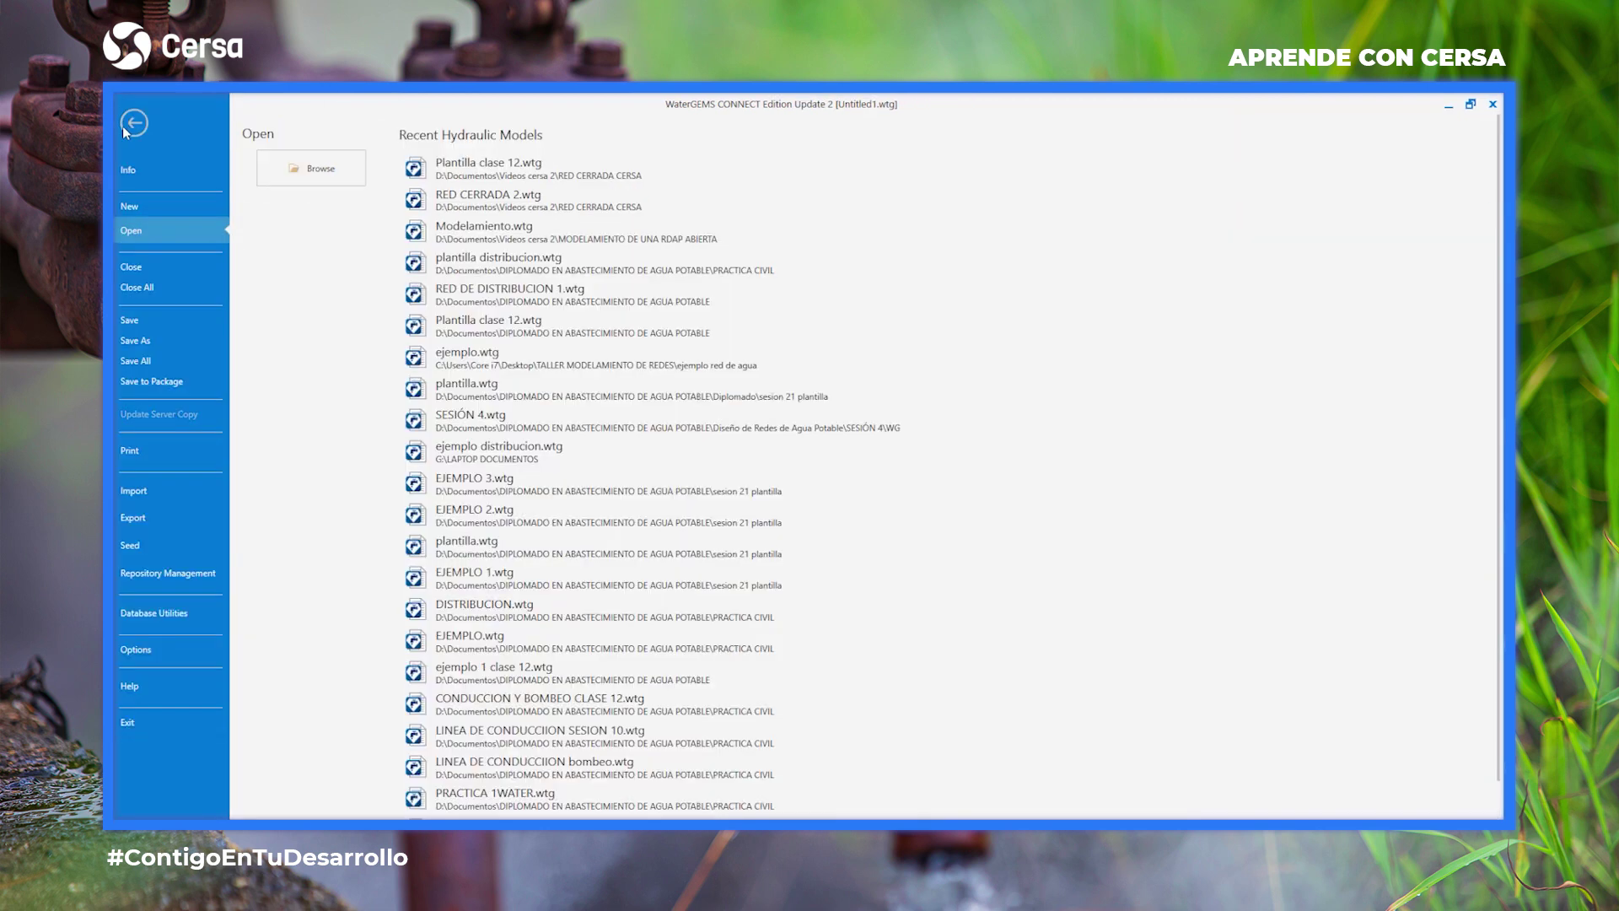
pyautogui.click(137, 340)
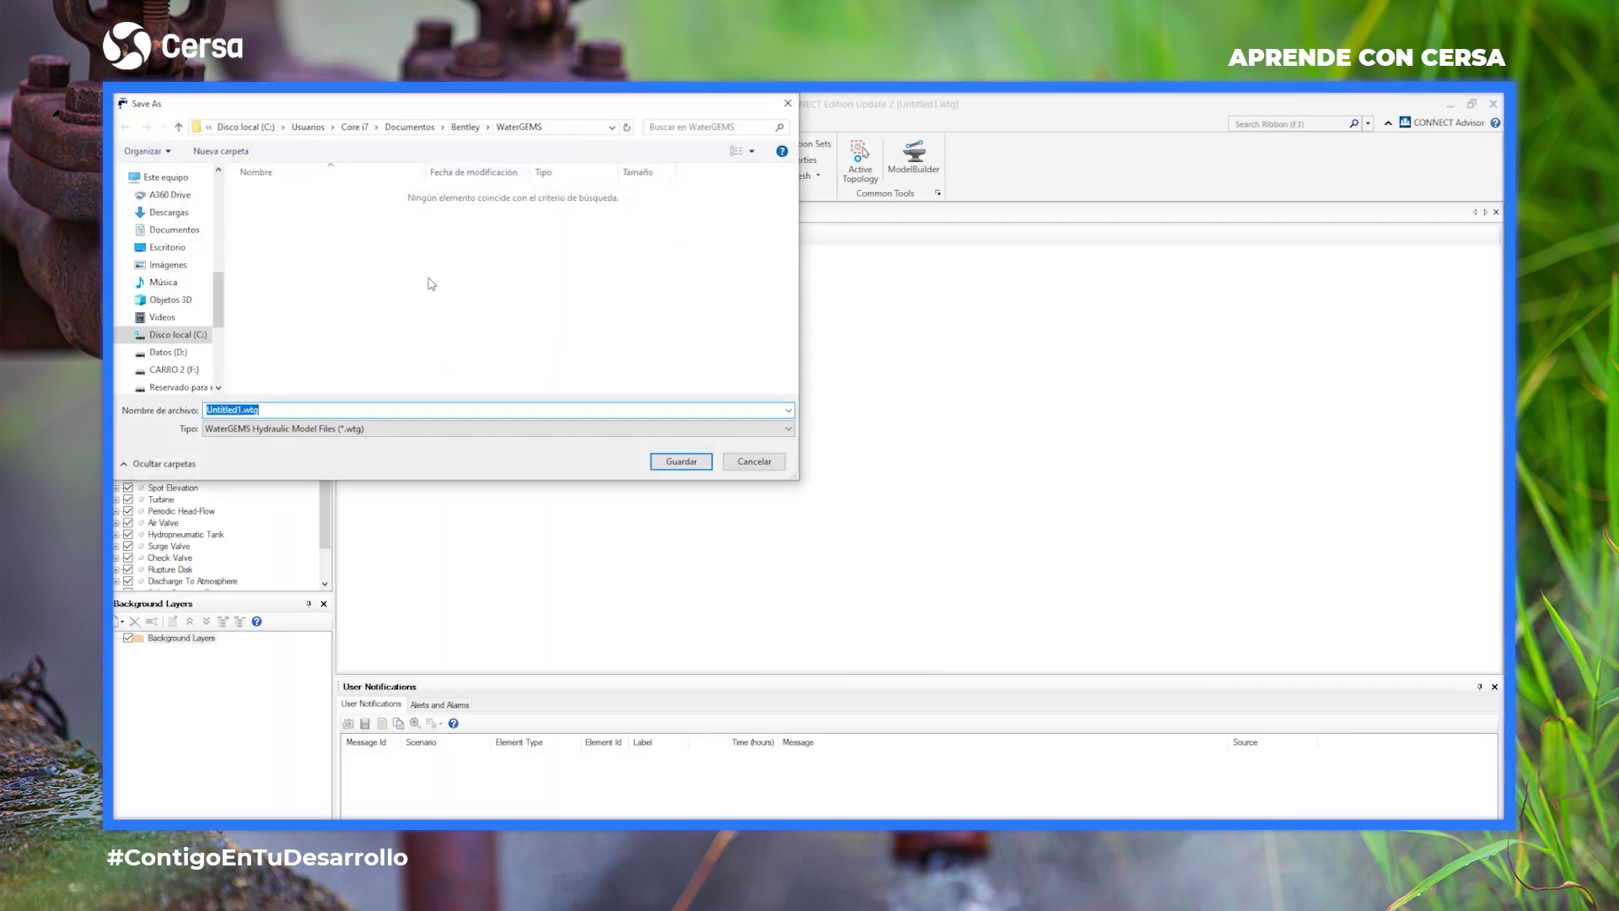
pyautogui.click(168, 352)
pyautogui.scroll(-3, 358, 306)
pyautogui.scroll(5, 354, 303)
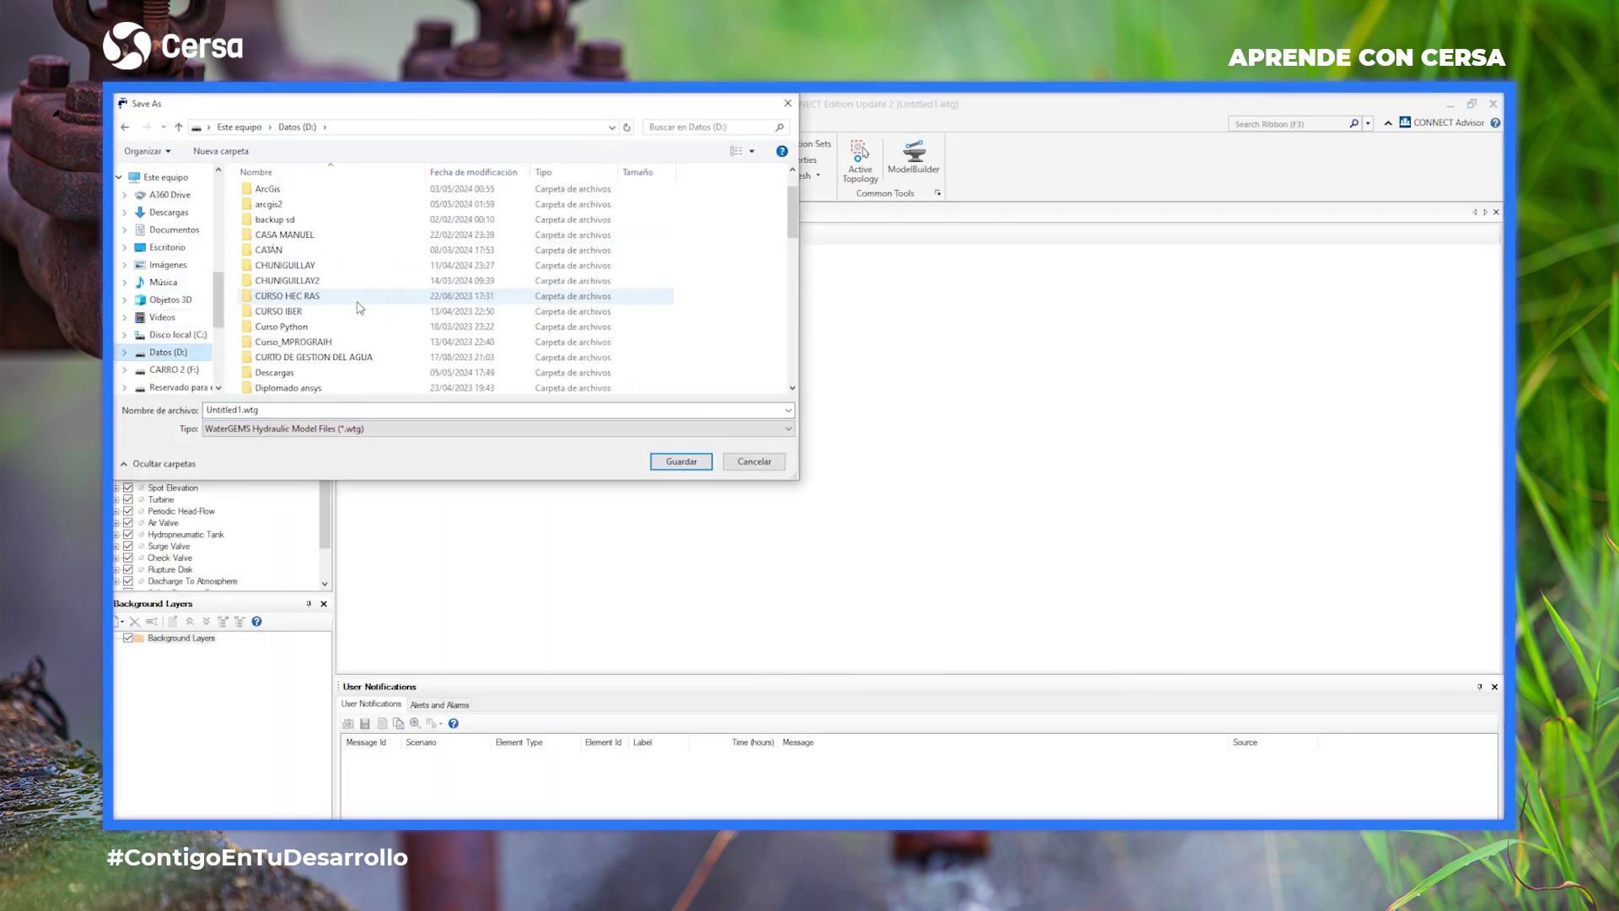
pyautogui.scroll(-2, 337, 291)
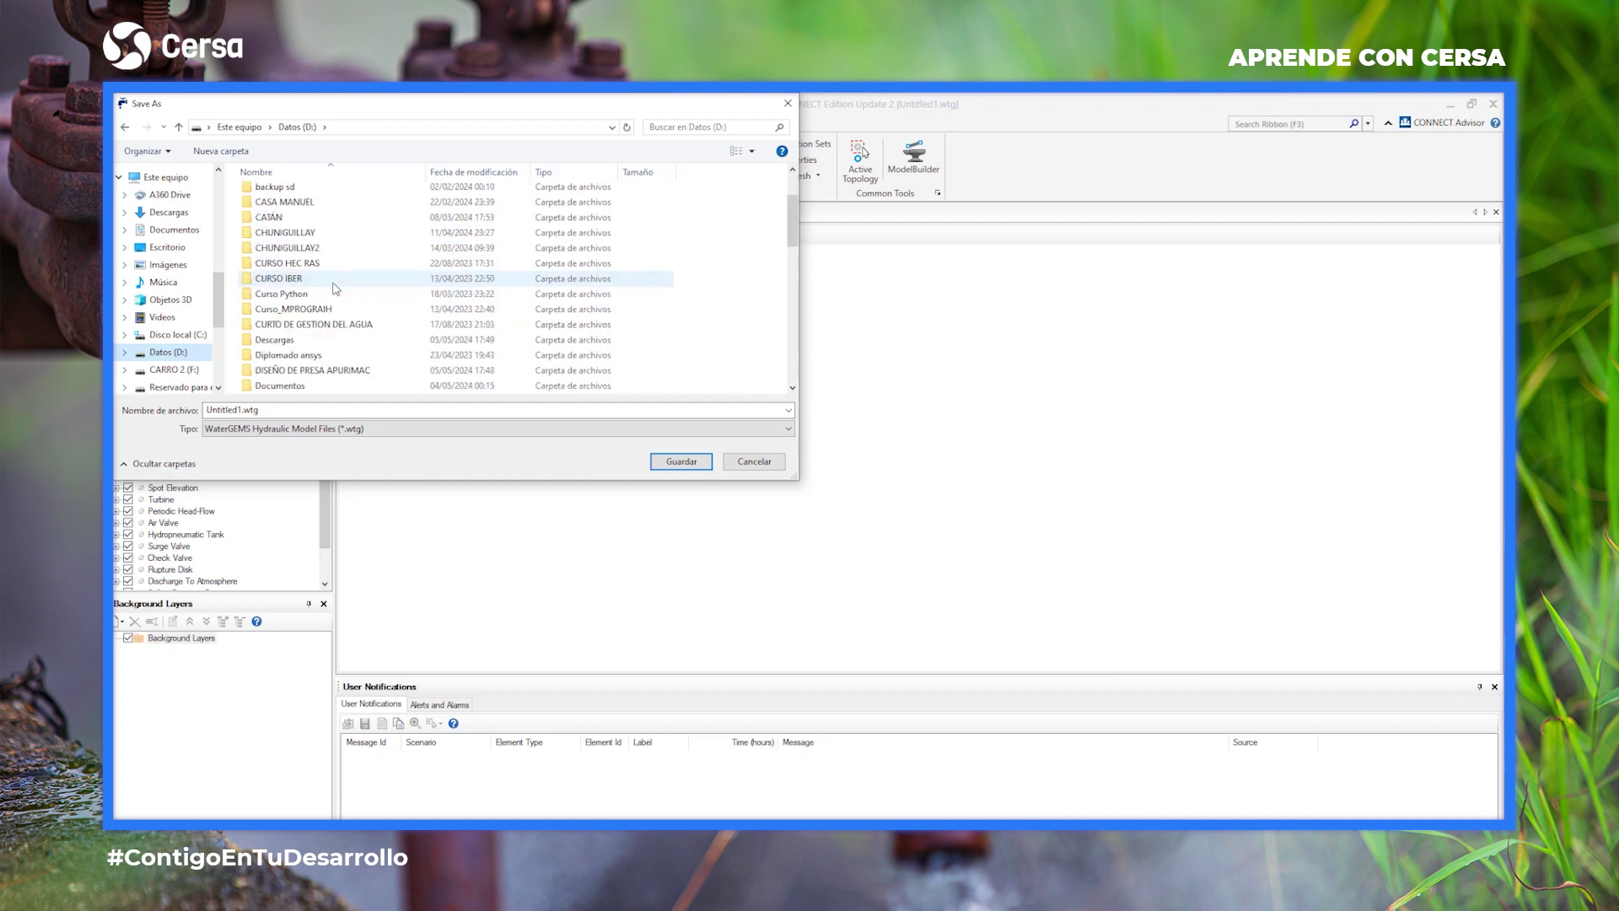
pyautogui.doubleClick(290, 382)
pyautogui.scroll(-3, 303, 354)
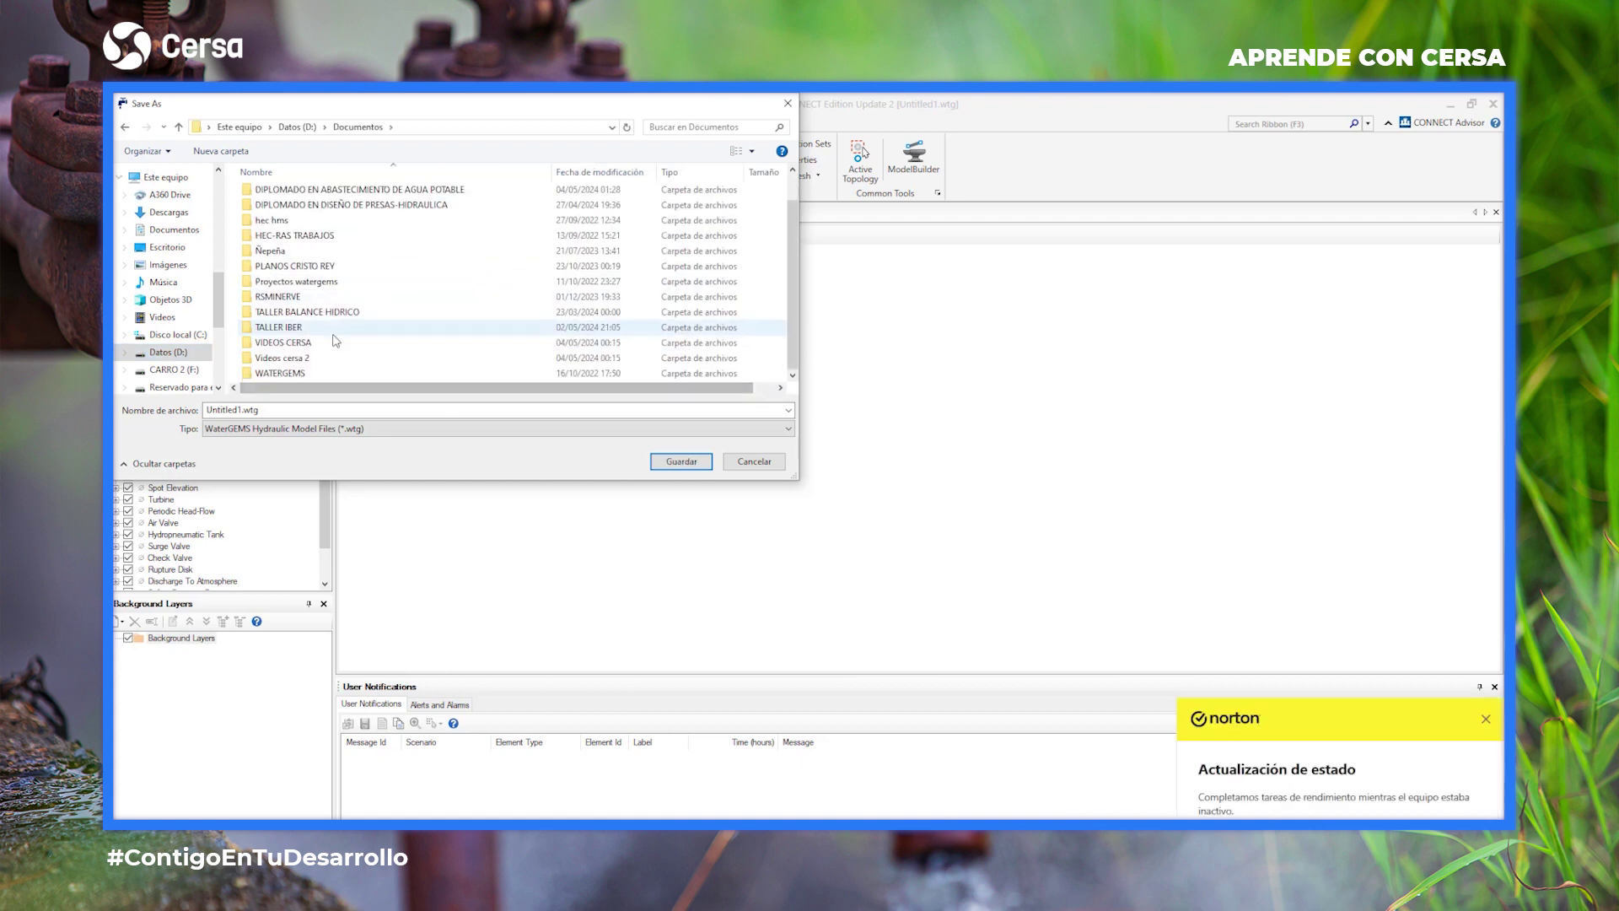
pyautogui.doubleClick(282, 358)
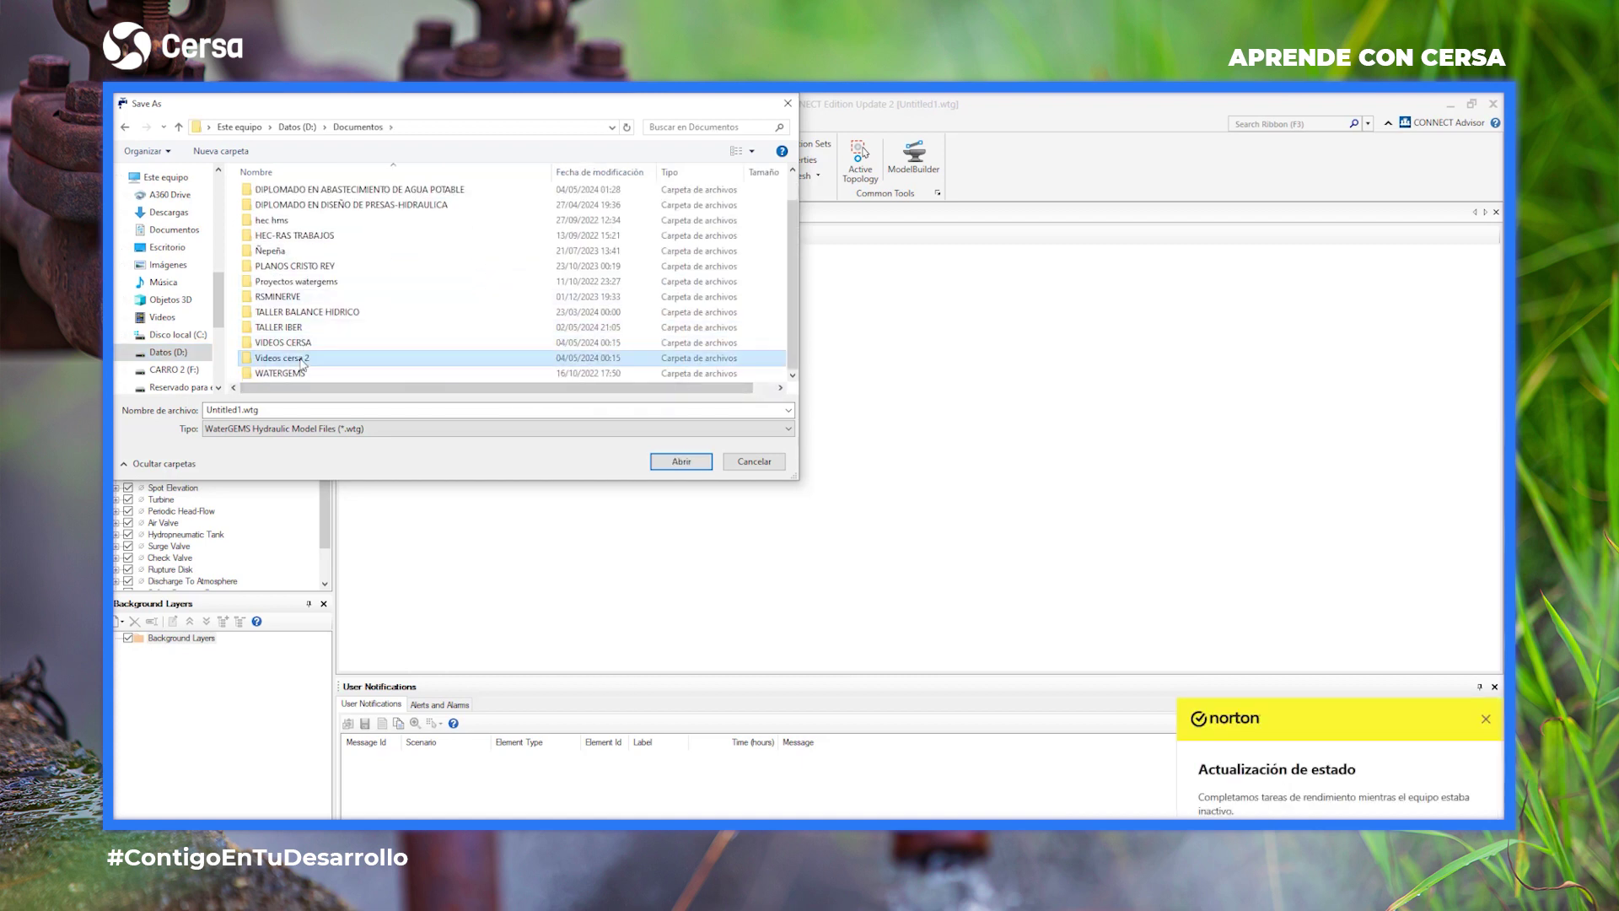
pyautogui.doubleClick(242, 408)
pyautogui.doubleClick(297, 209)
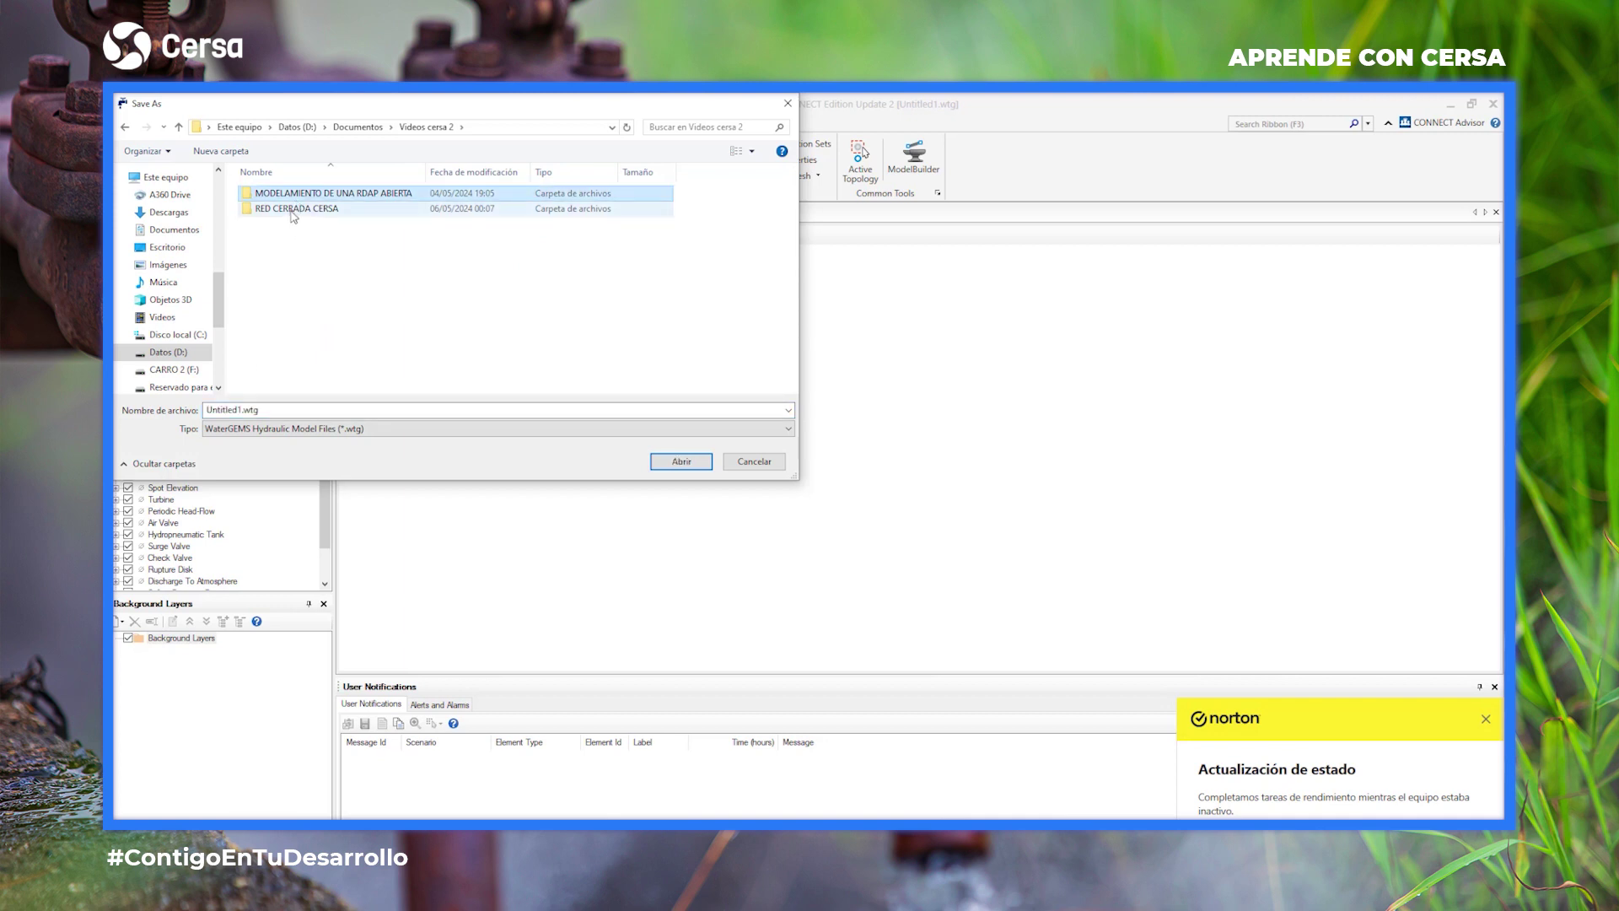
# Name the model file RED CERRADA 1 and save it in the RED CERRADA CERSA folder.
pyautogui.doubleClick(242, 409)
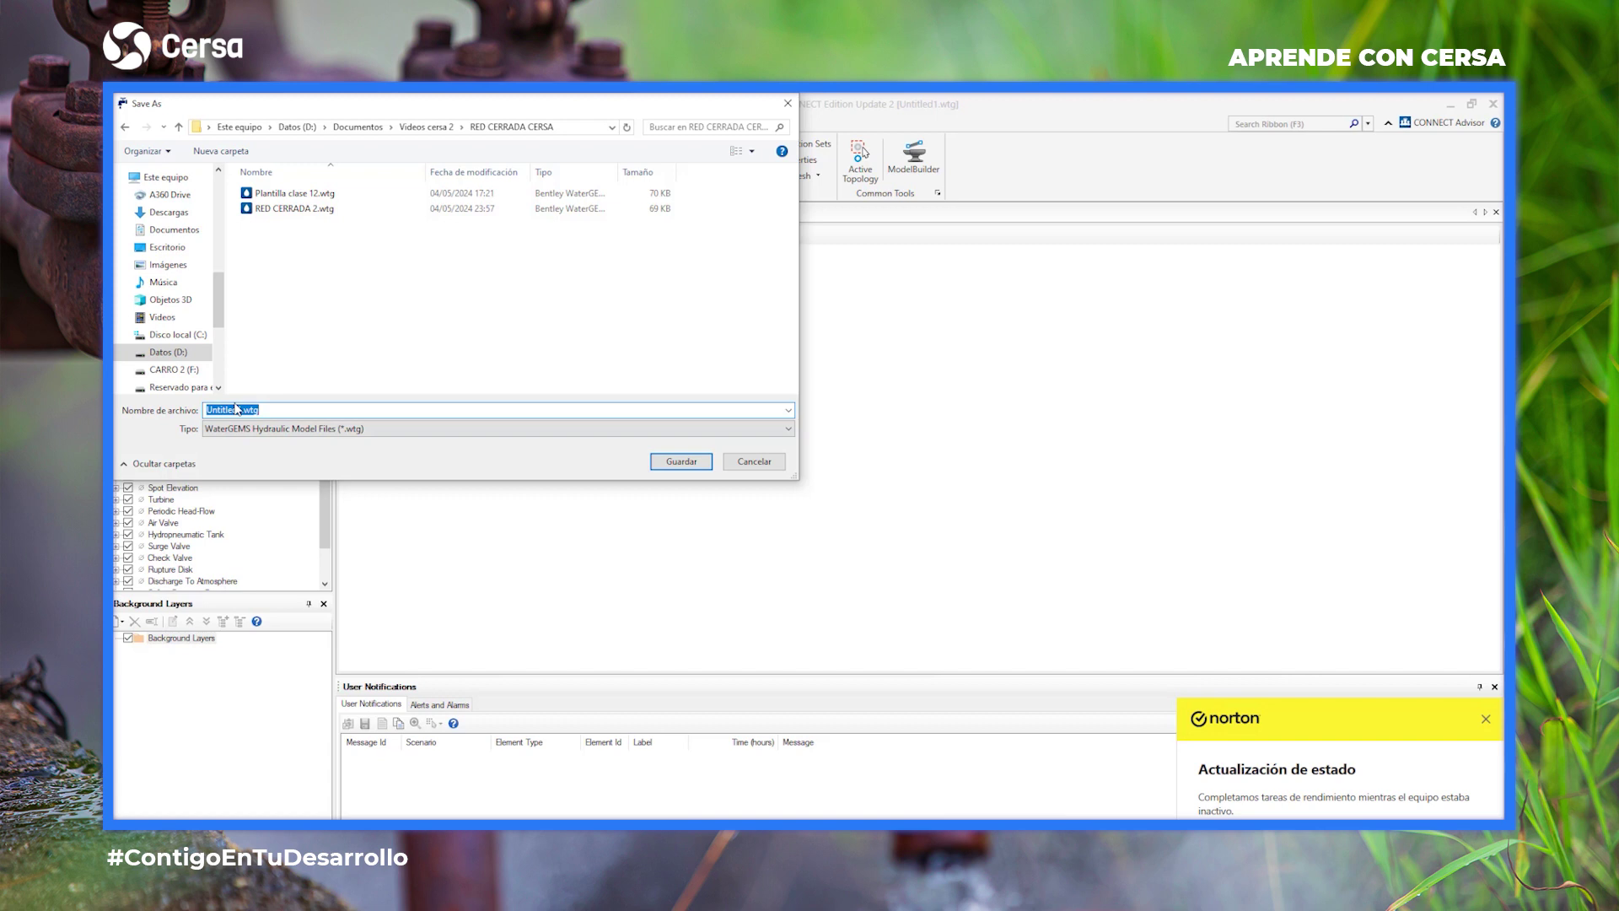
pyautogui.write('RED CERRADA 2')
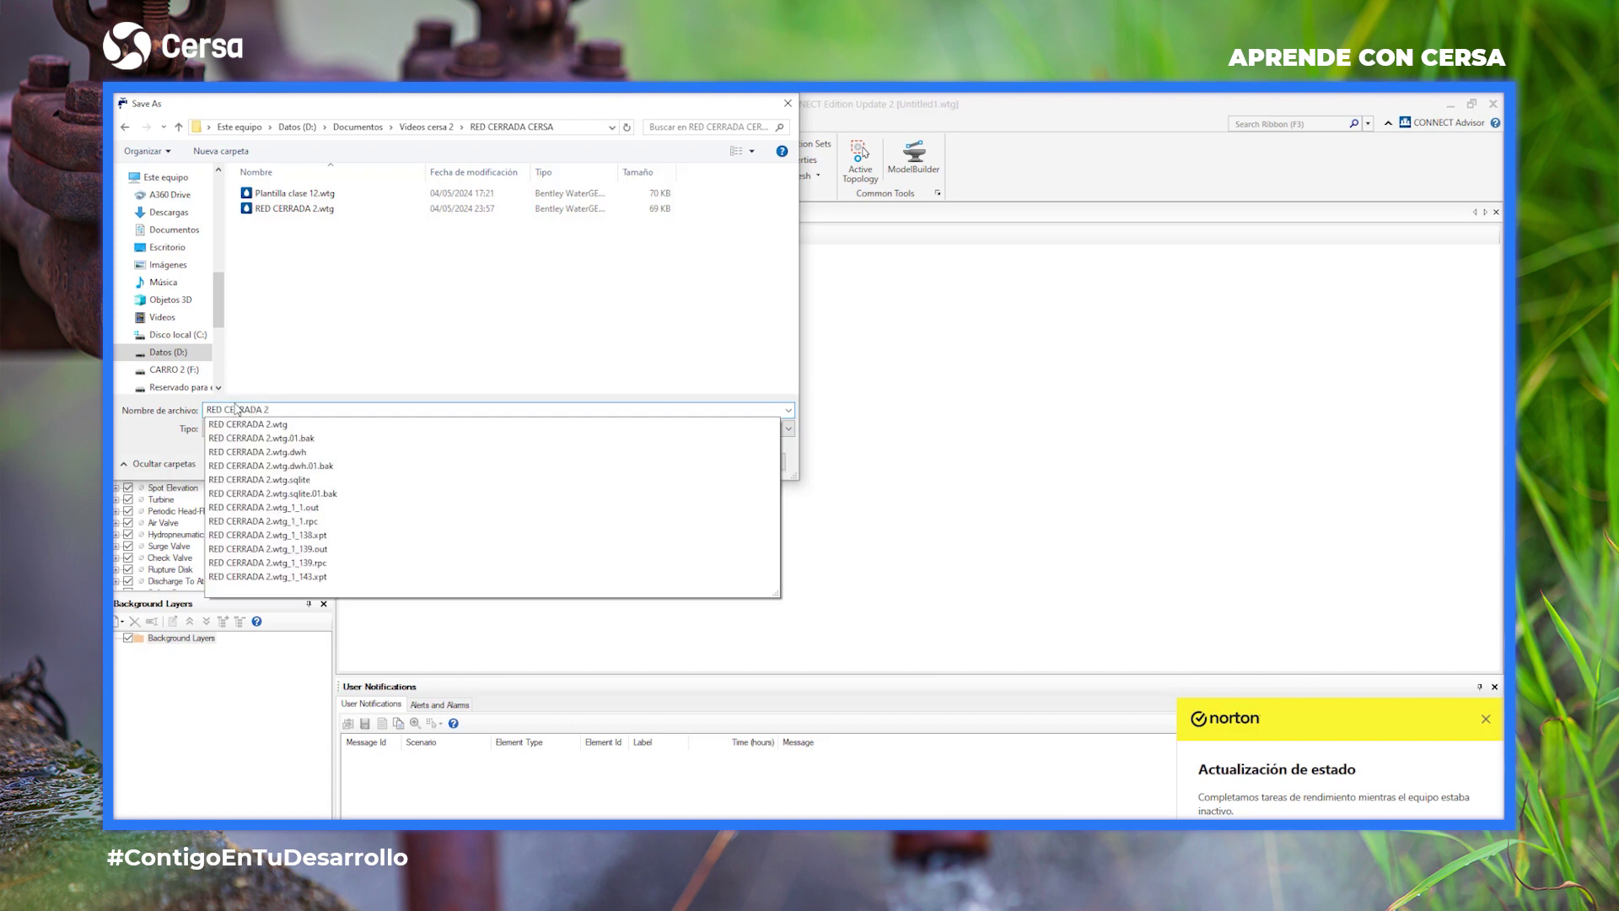
pyautogui.press('Return')
pyautogui.press('Escape')
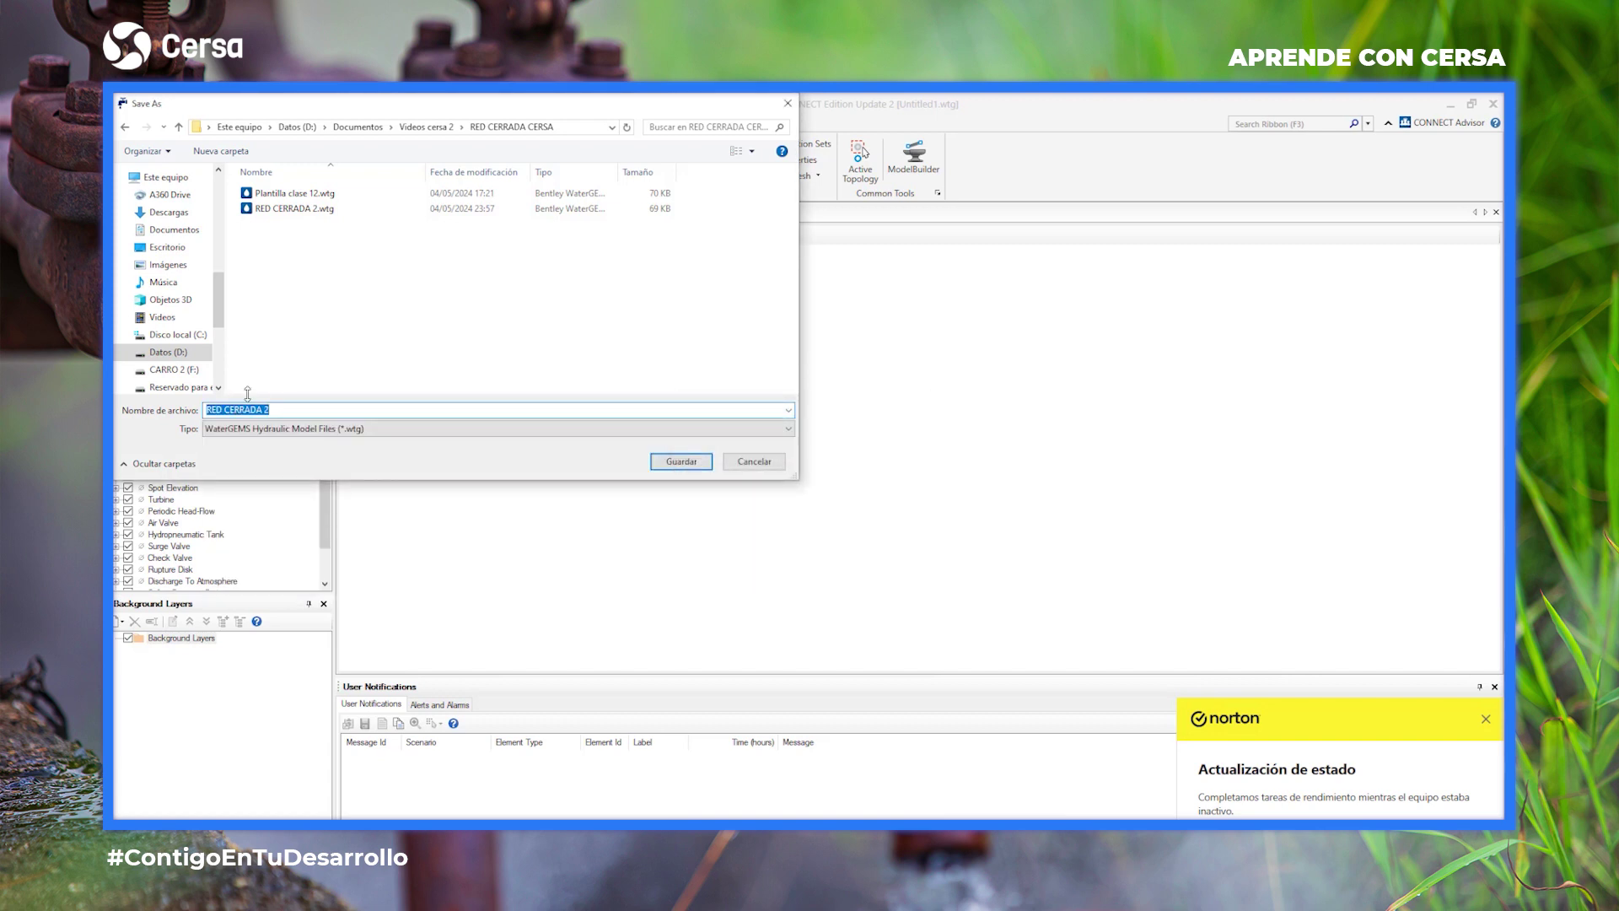
pyautogui.click(278, 407)
pyautogui.click(681, 461)
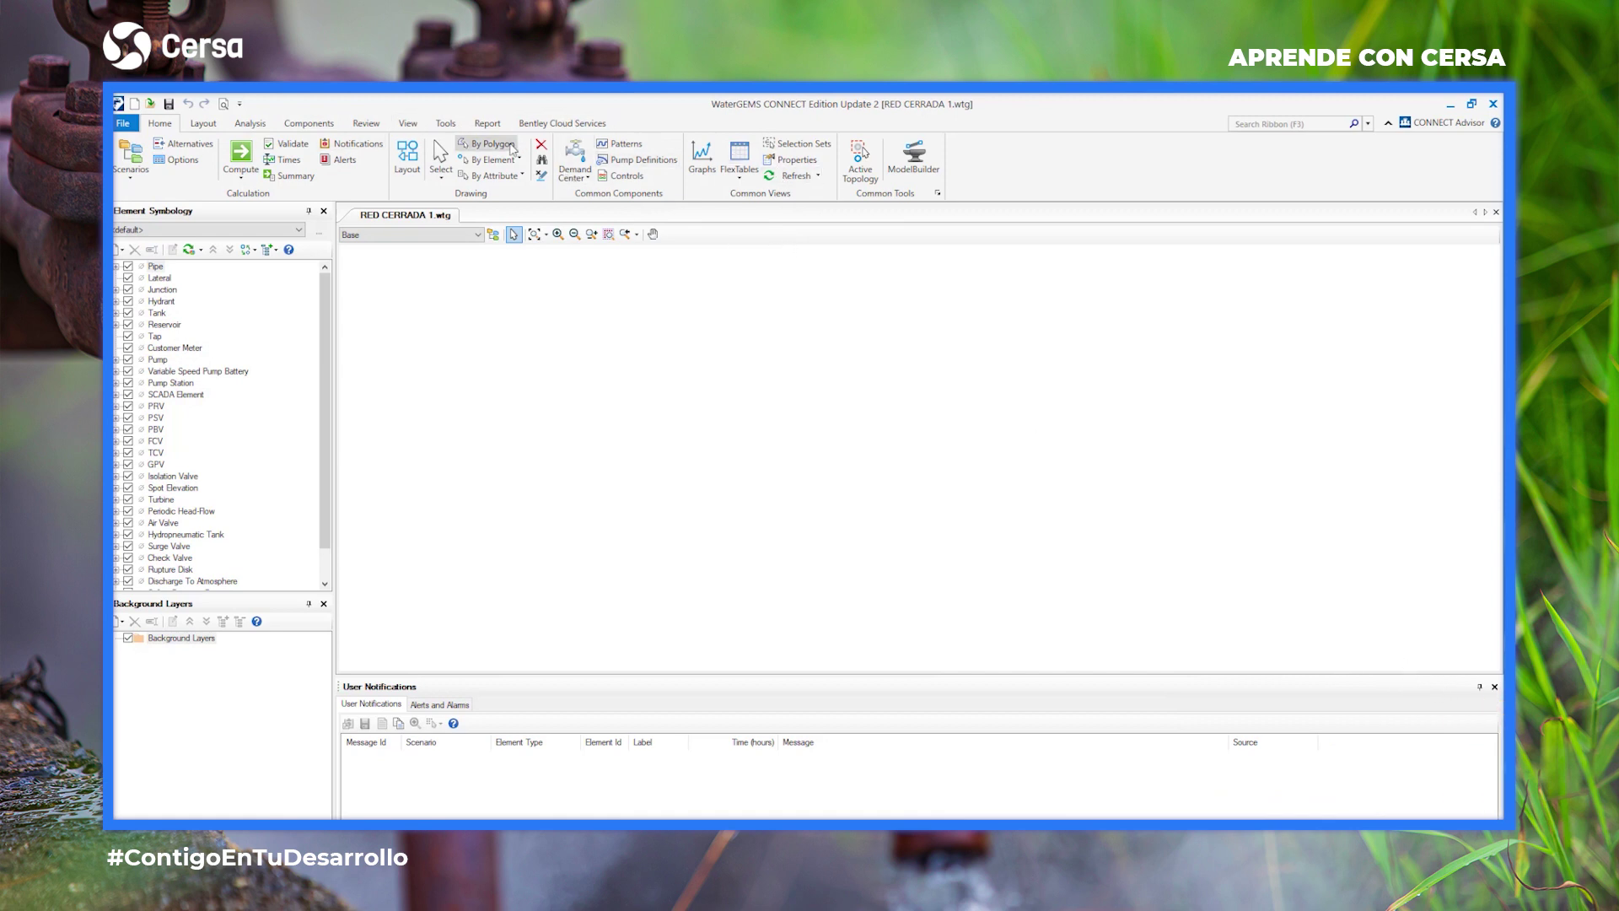
# Open the program options and bring up the unit settings for the hydraulic model.
pyautogui.click(445, 123)
pyautogui.click(433, 176)
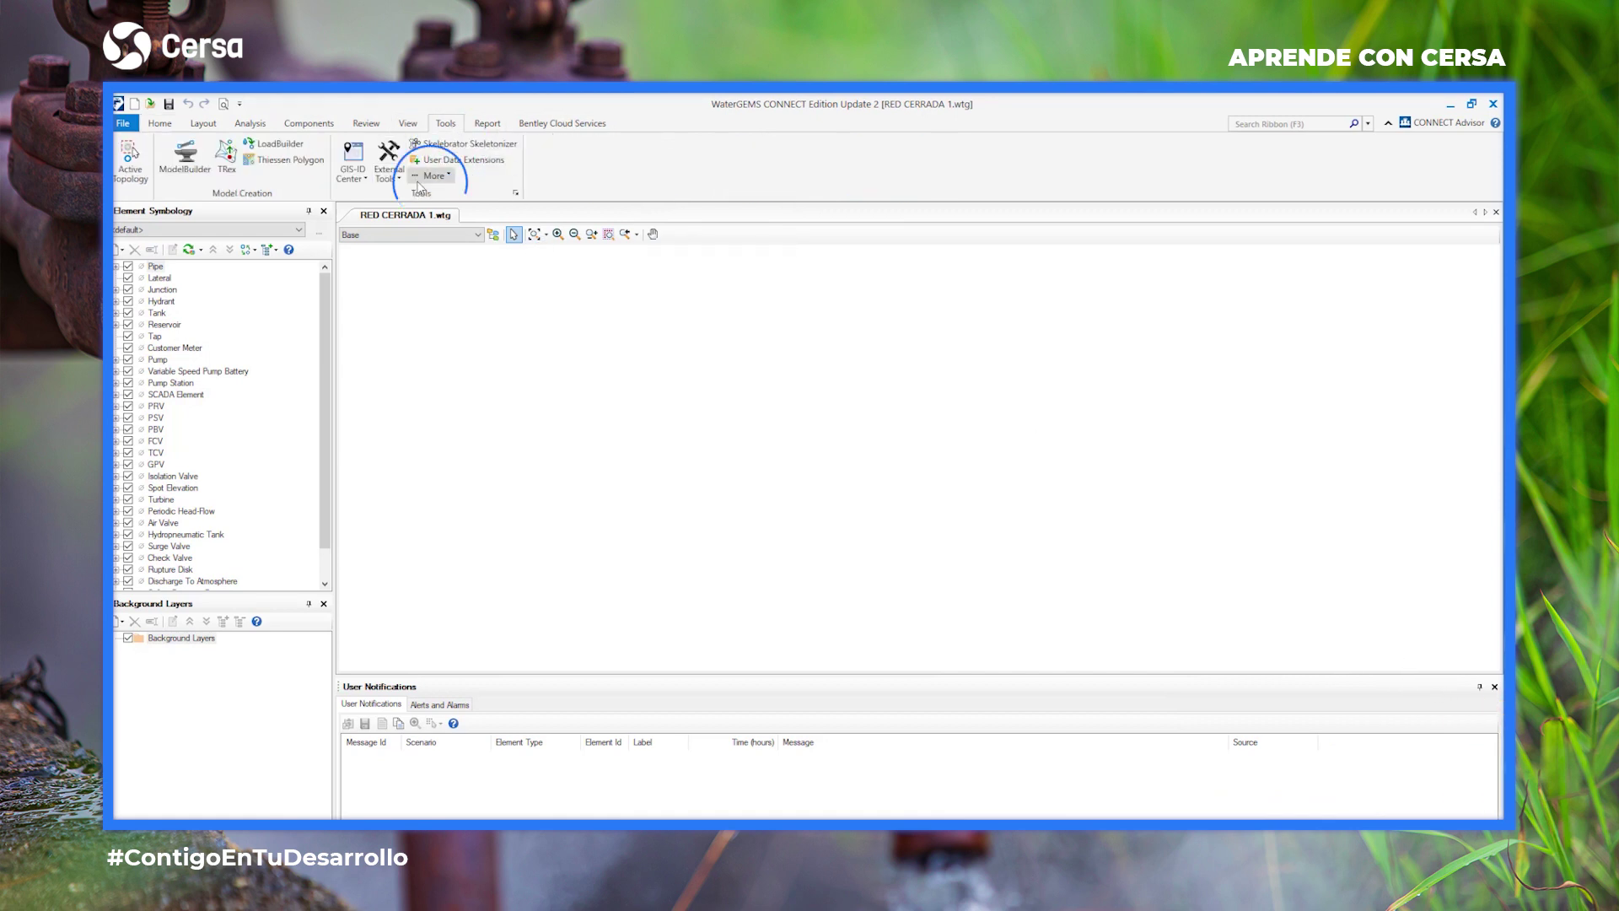
pyautogui.click(426, 315)
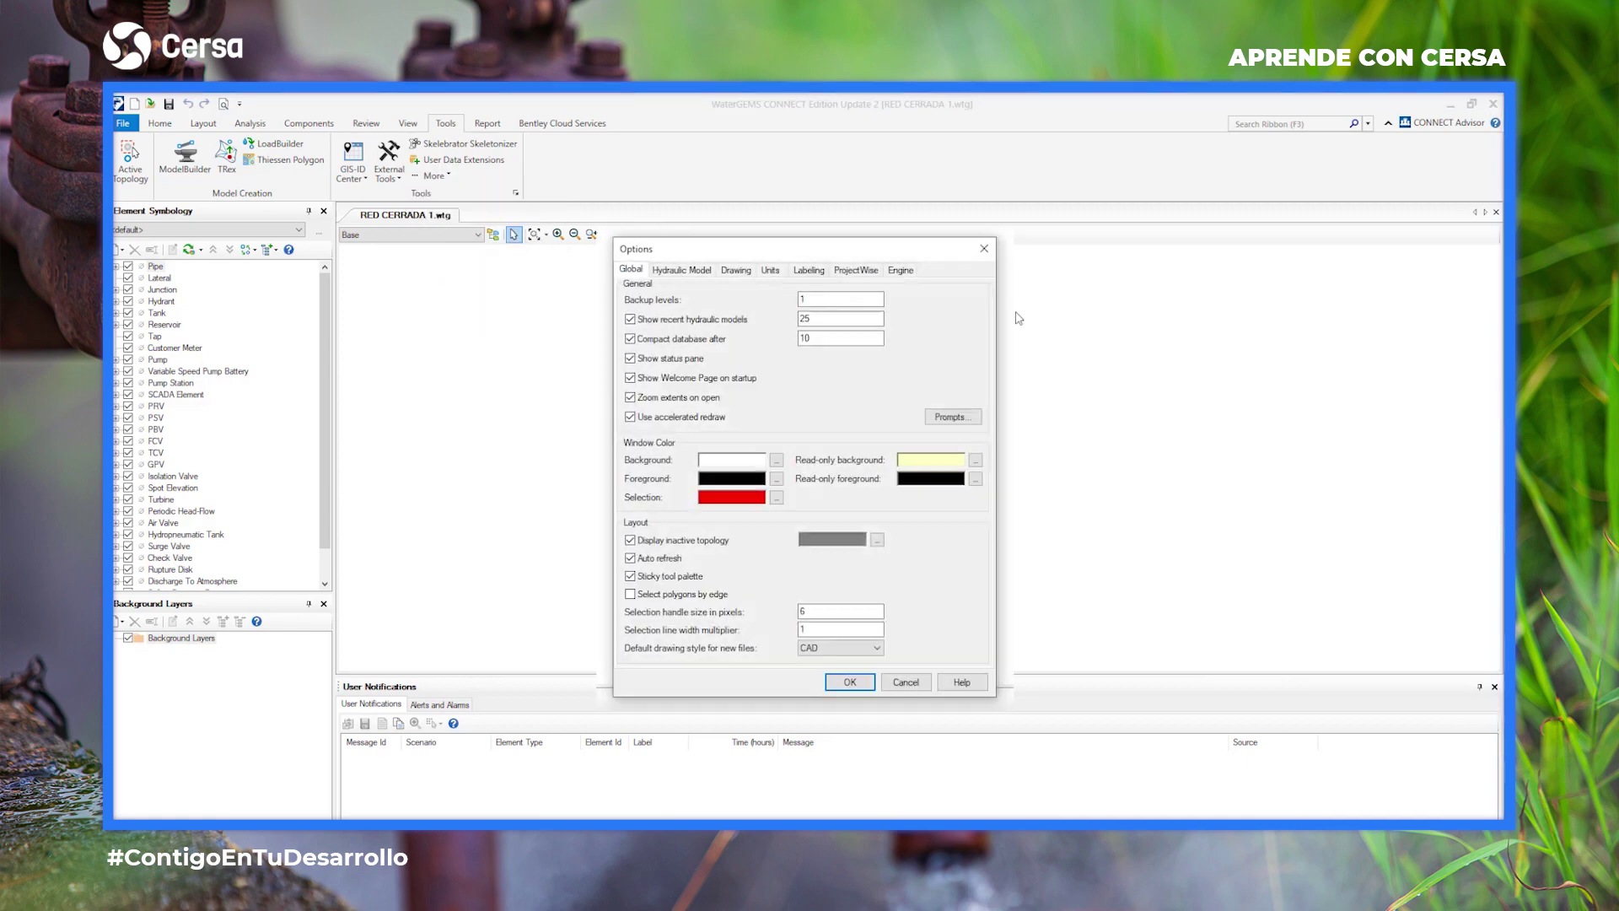
pyautogui.click(810, 249)
pyautogui.click(860, 249)
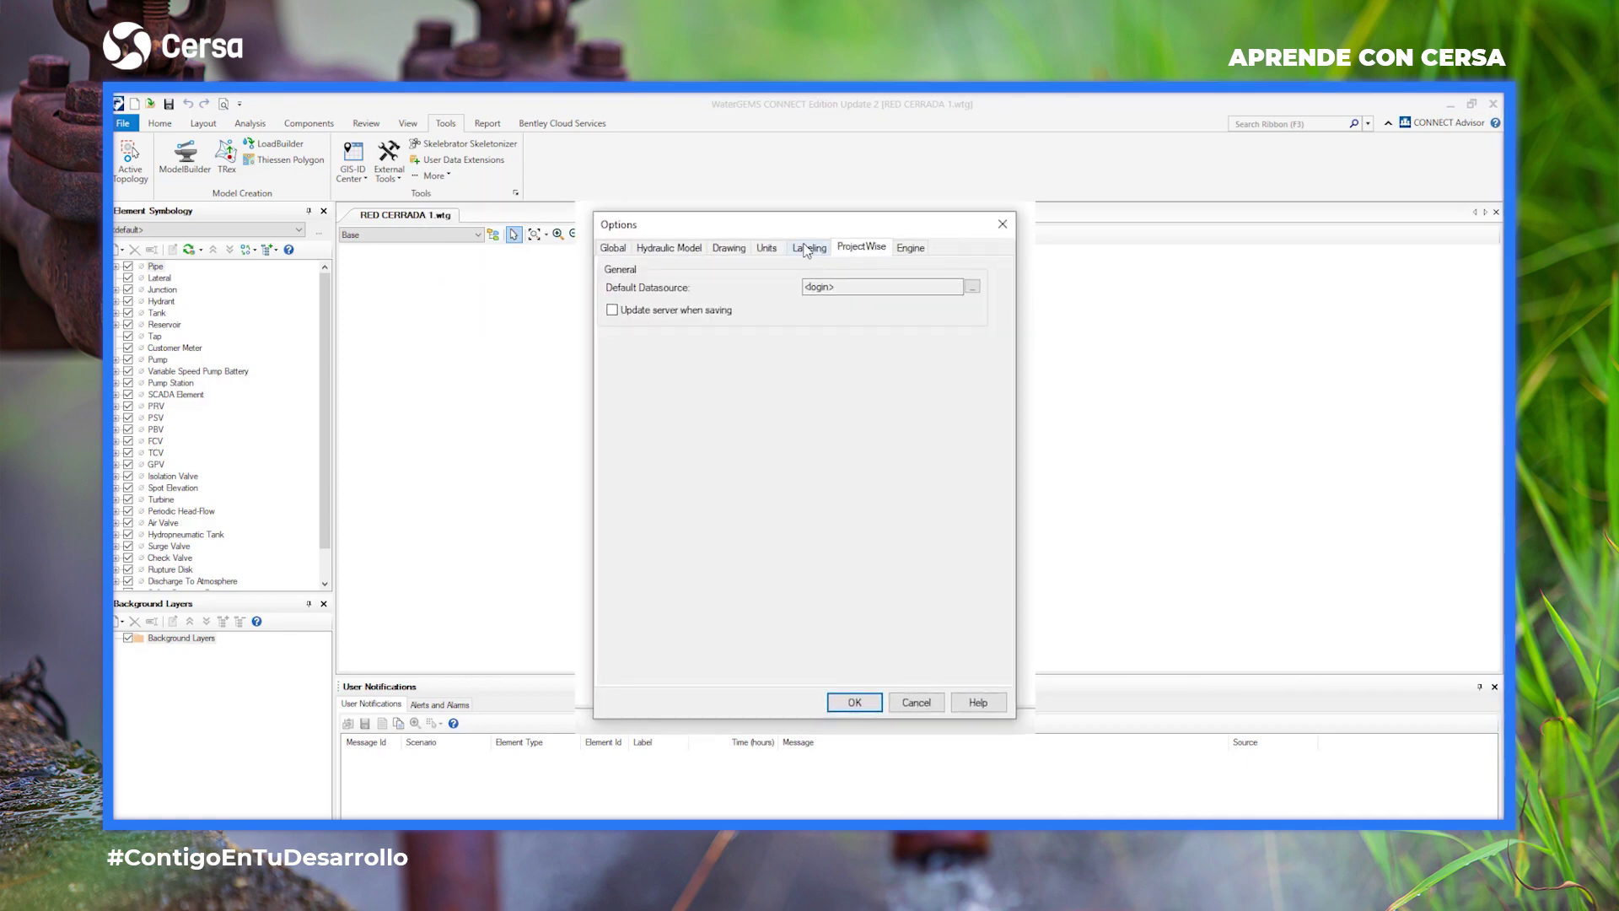
pyautogui.click(810, 248)
pyautogui.click(766, 249)
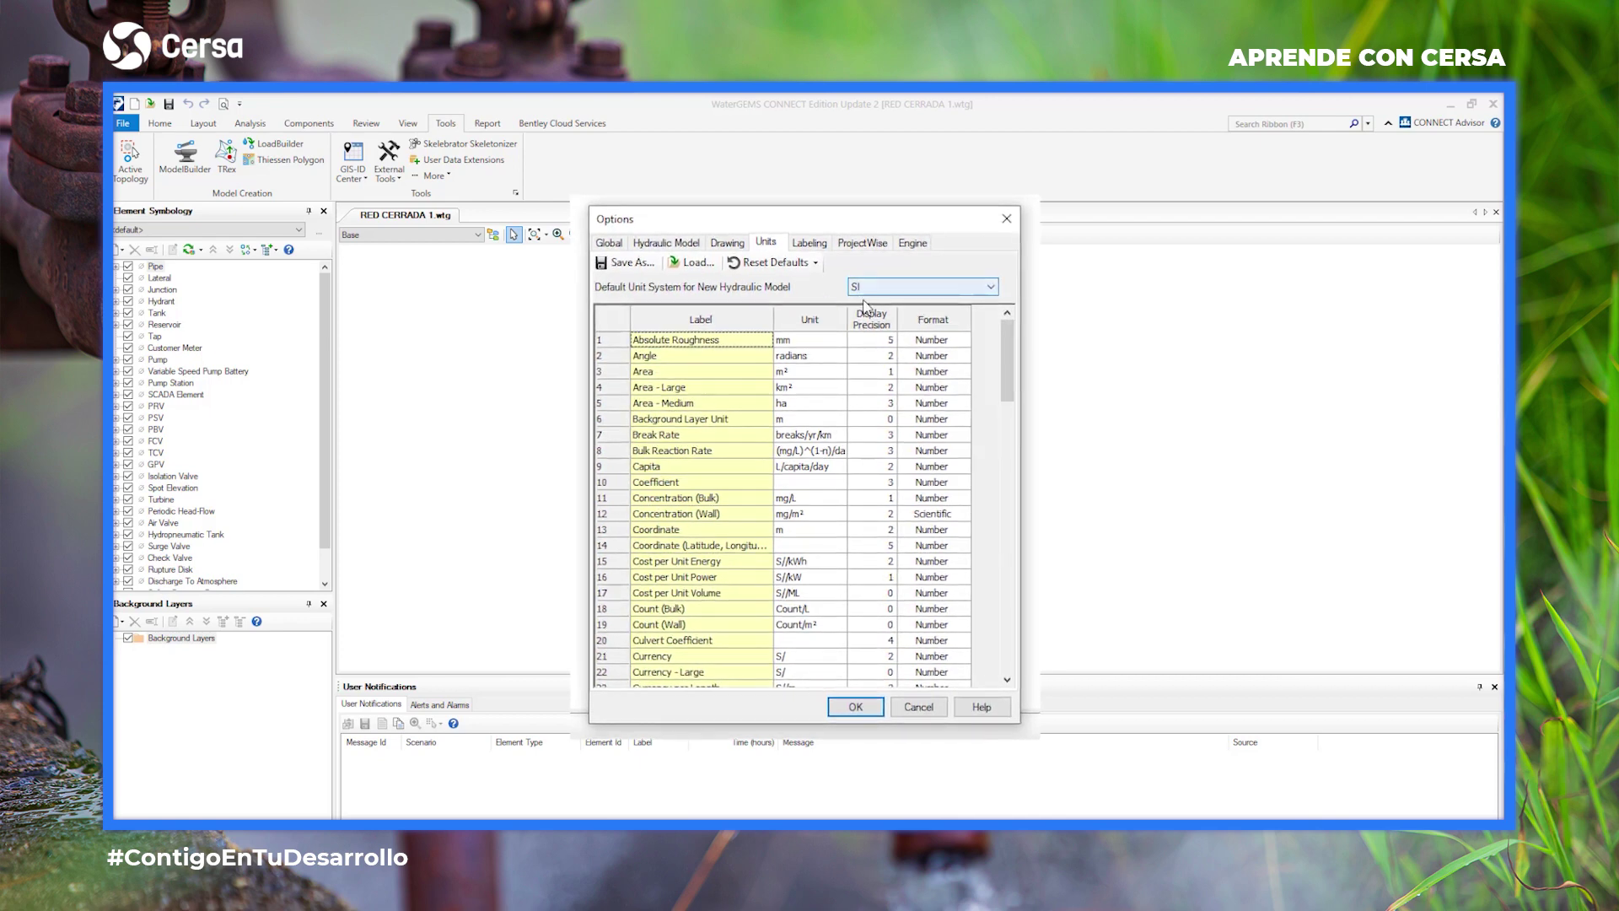
# Set the display precision of Diameter to 2 in the SI unit settings.
pyautogui.moveTo(1007, 356)
pyautogui.mouseDown()
pyautogui.moveTo(1009, 373)
pyautogui.moveTo(1009, 355)
pyautogui.mouseUp()
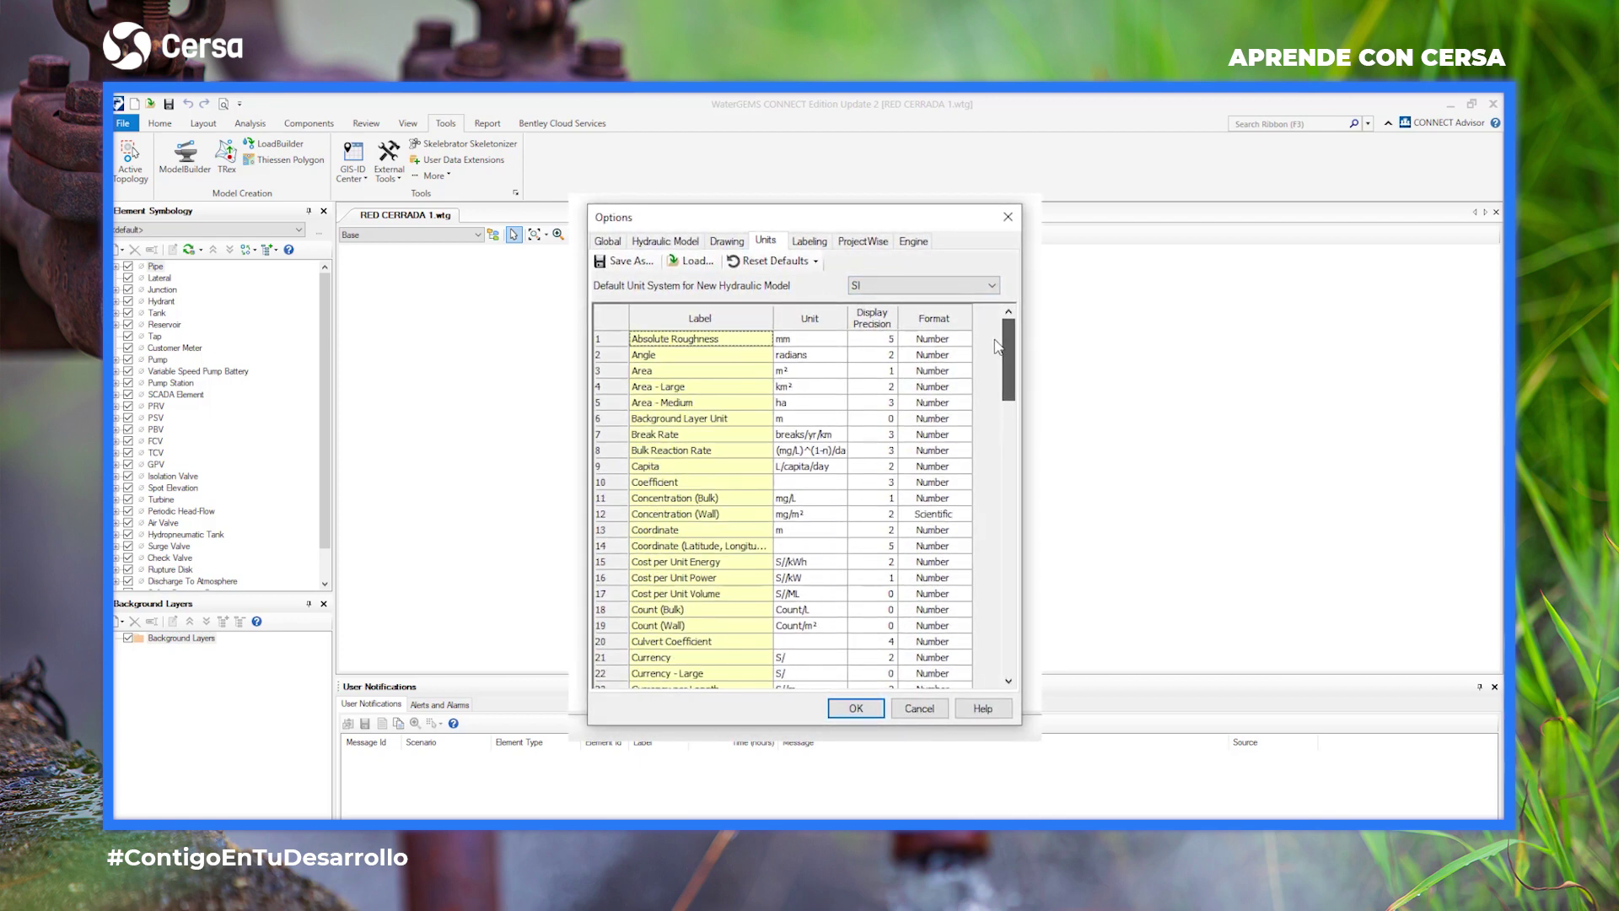
pyautogui.moveTo(1018, 346)
pyautogui.mouseDown()
pyautogui.moveTo(1020, 448)
pyautogui.moveTo(1027, 316)
pyautogui.moveTo(1022, 329)
pyautogui.mouseUp()
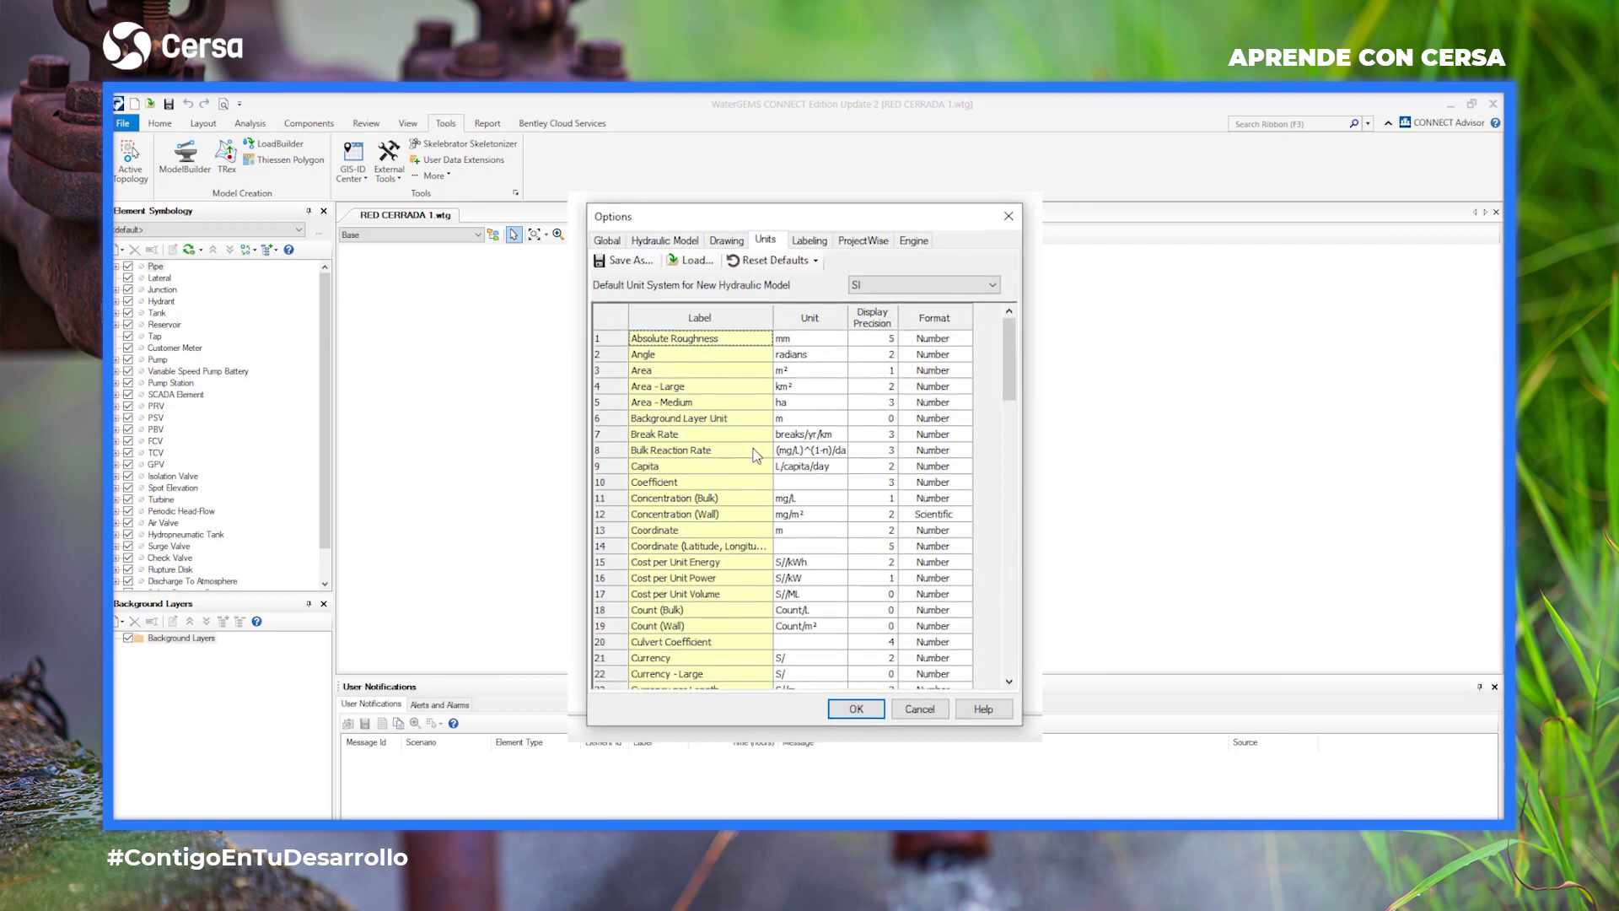
pyautogui.scroll(-4, 672, 476)
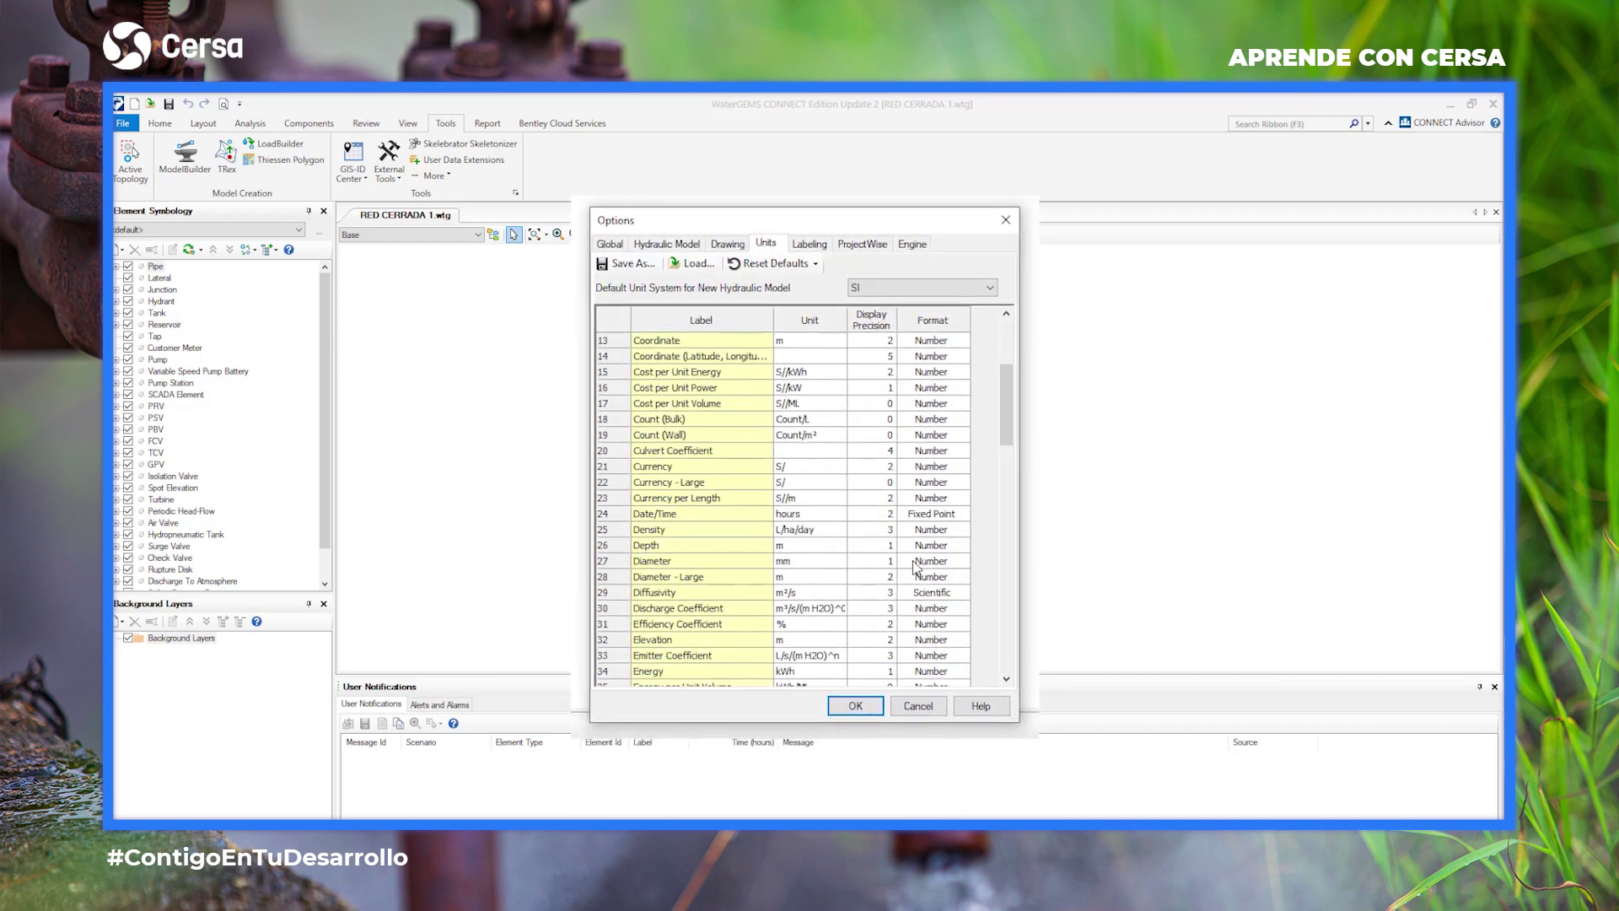
pyautogui.click(886, 561)
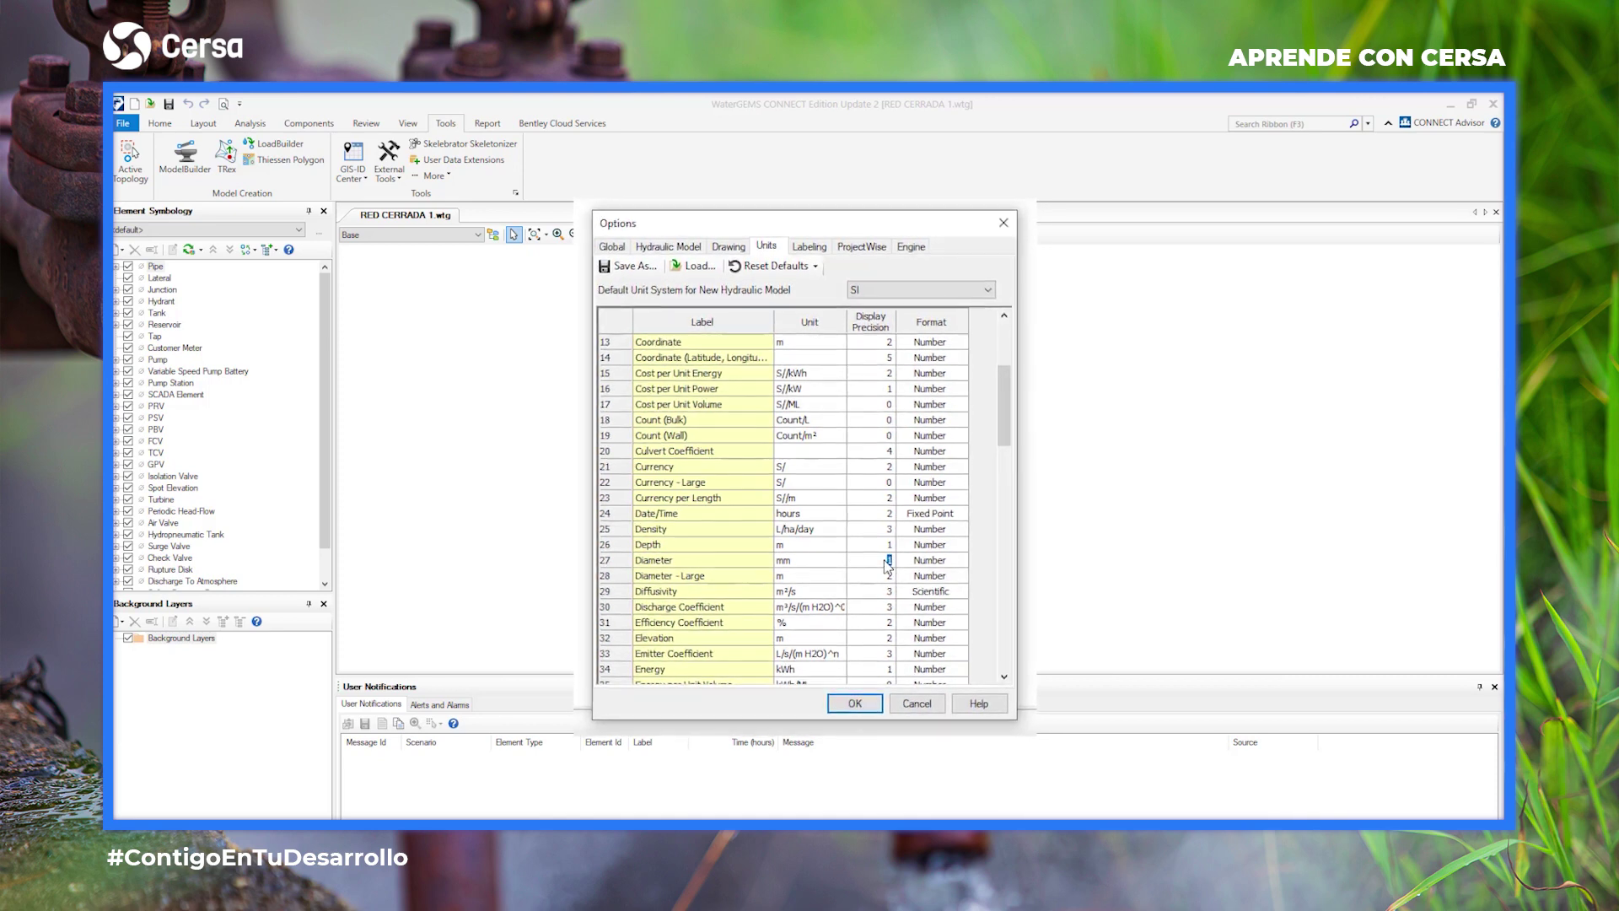
pyautogui.write('2')
pyautogui.press('Return')
# Set the display precision of Length to 2 in the unit settings.
pyautogui.scroll(-2, 869, 577)
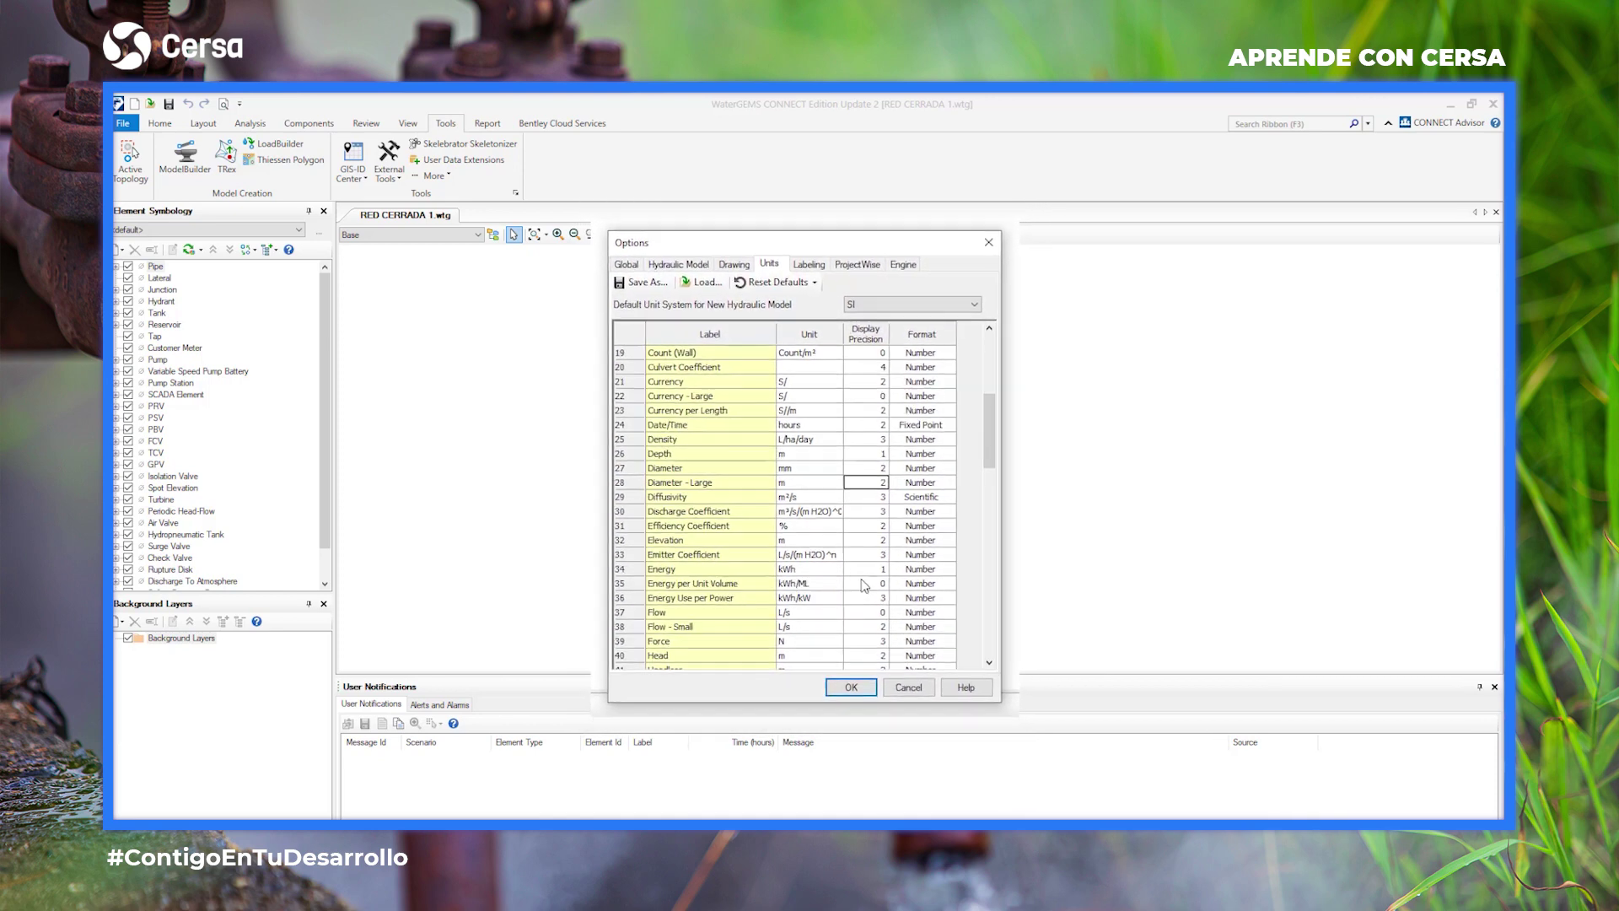
pyautogui.scroll(-1, 864, 584)
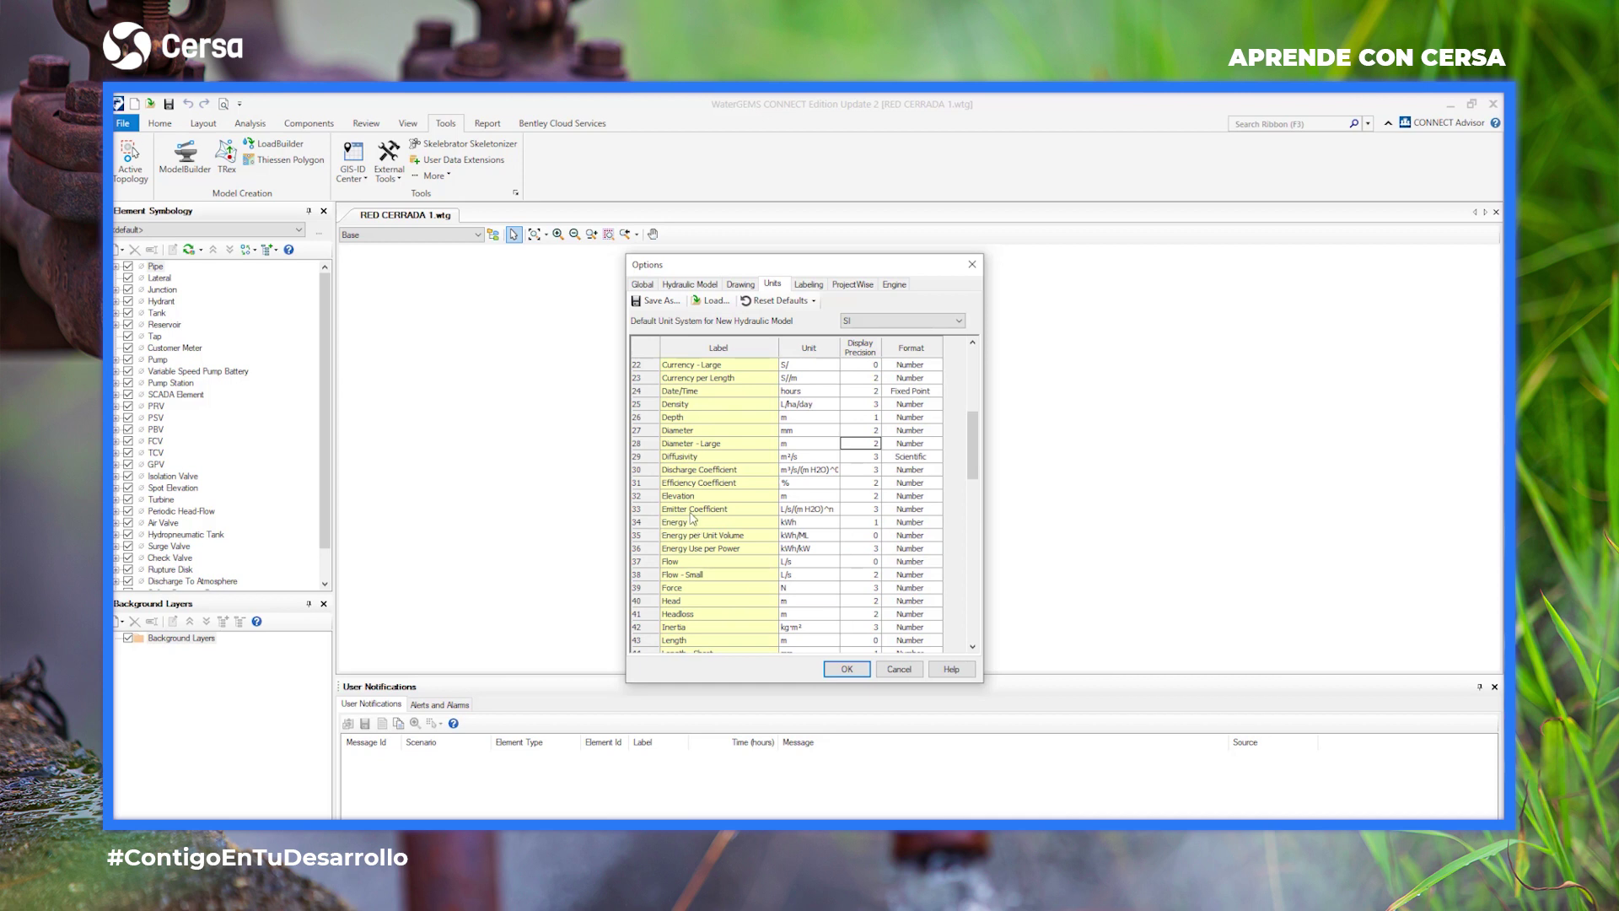
pyautogui.scroll(-2, 824, 527)
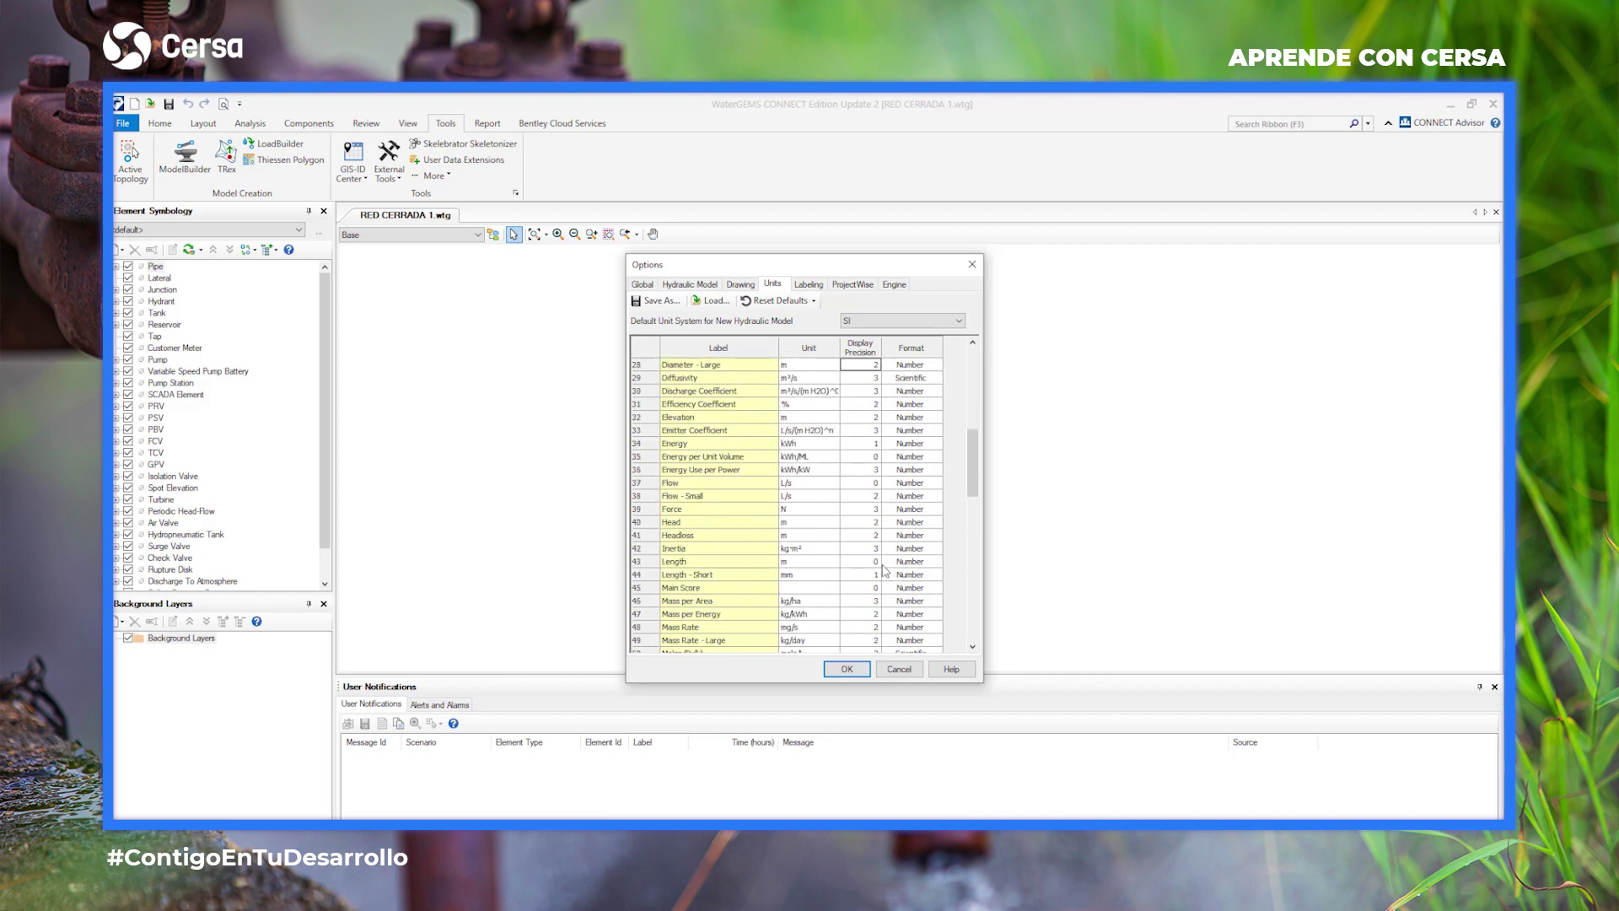
pyautogui.click(877, 562)
pyautogui.write('3')
pyautogui.scroll(-4, 832, 574)
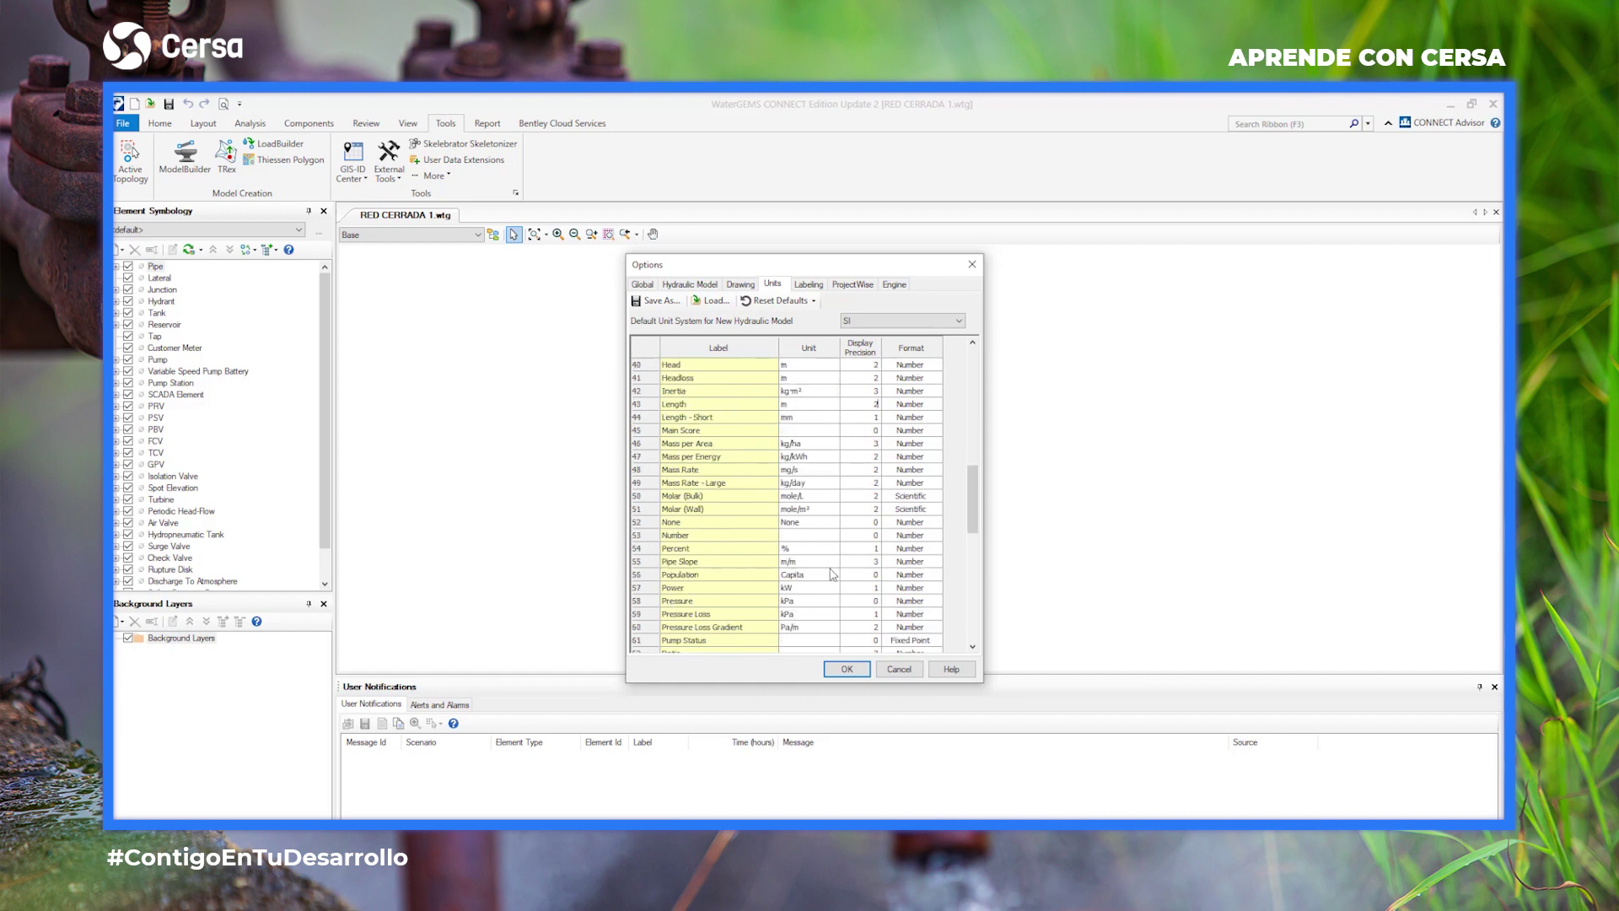
# Change the units of both Pressure and Pressure Loss to m H2O.
pyautogui.click(779, 600)
pyautogui.click(830, 602)
pyautogui.click(810, 704)
pyautogui.click(816, 614)
pyautogui.click(832, 614)
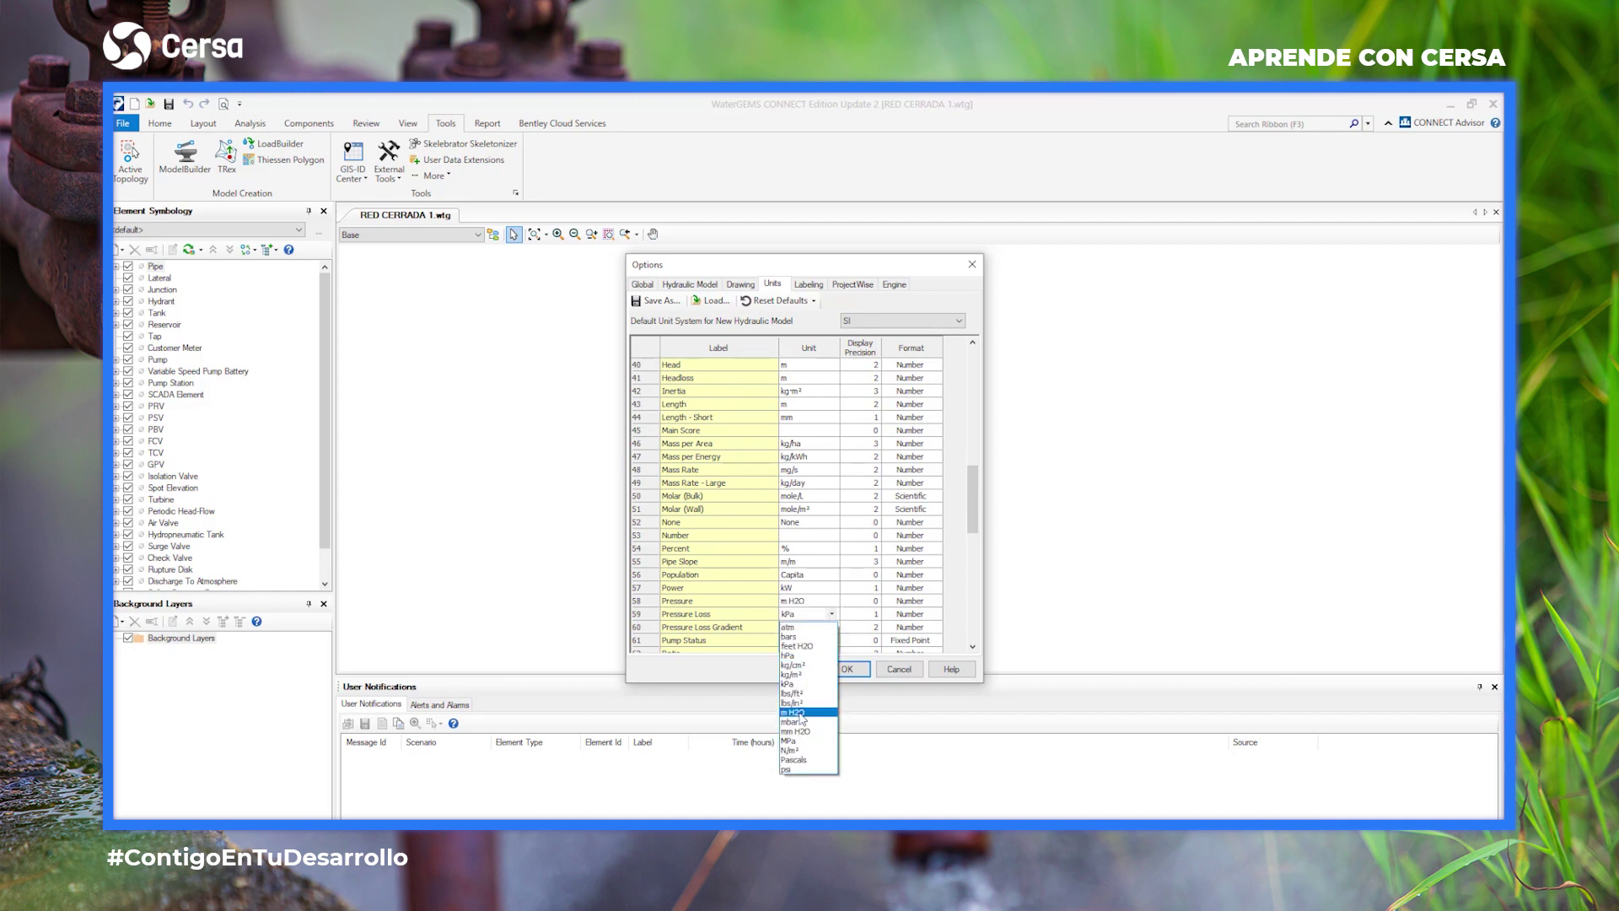
pyautogui.click(801, 714)
# Set the display precision of Pressure to 2.
pyautogui.scroll(-1, 861, 614)
pyautogui.click(872, 574)
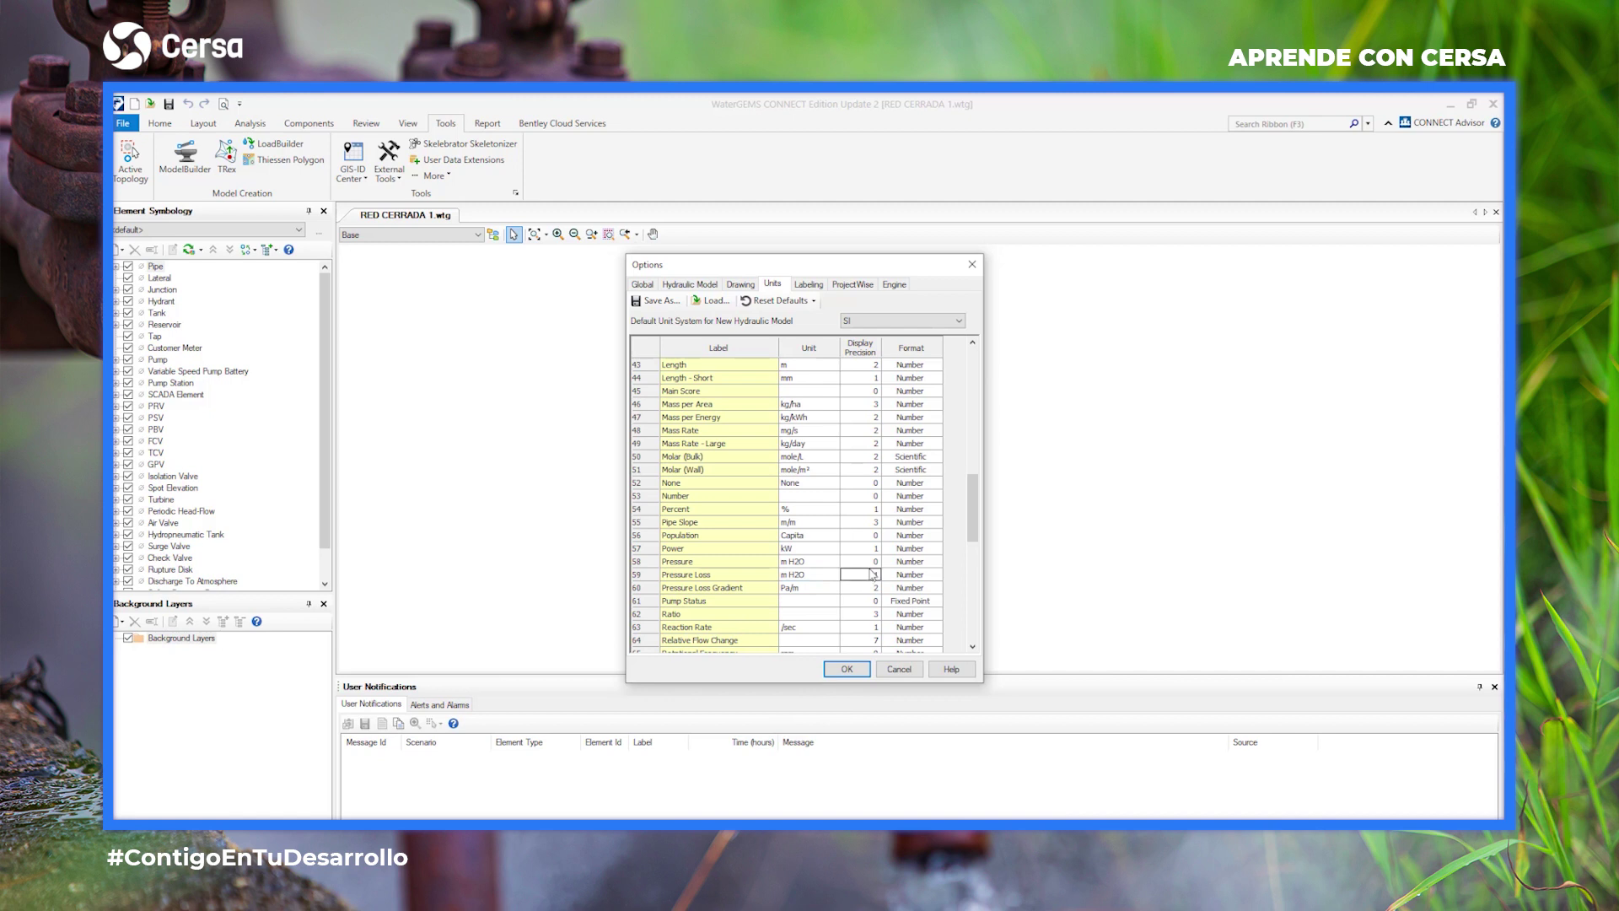
pyautogui.press('Up')
pyautogui.write('2')
pyautogui.press('Down')
# Set the display precision of Flow to 2 and apply the unit settings.
pyautogui.scroll(-4, 869, 607)
pyautogui.scroll(7, 857, 588)
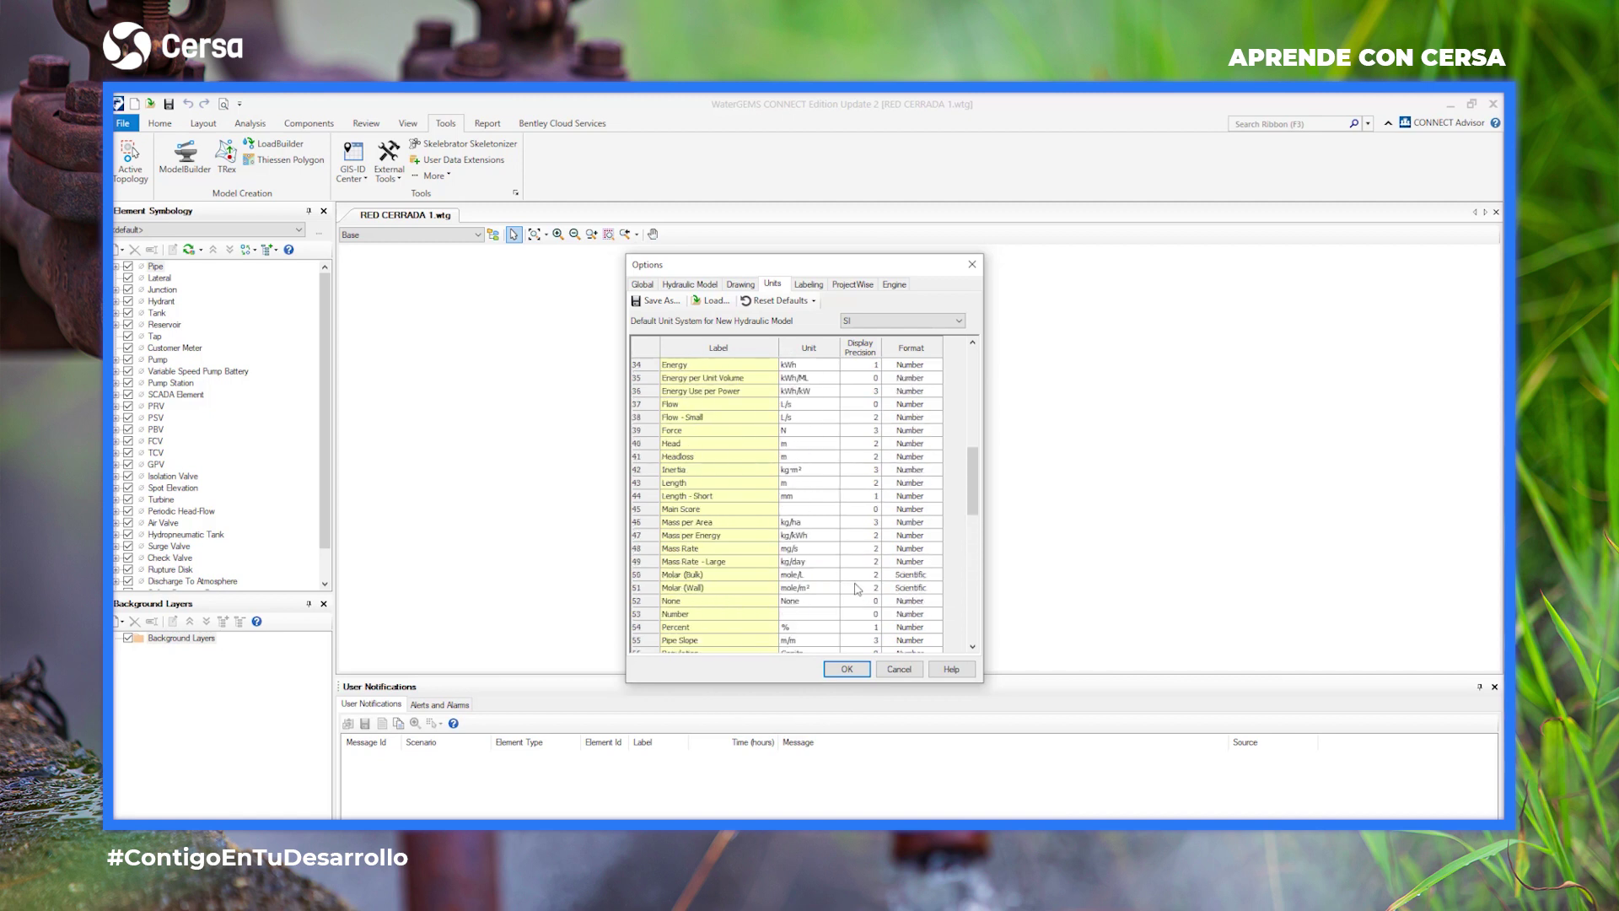
pyautogui.scroll(1, 858, 589)
pyautogui.click(866, 449)
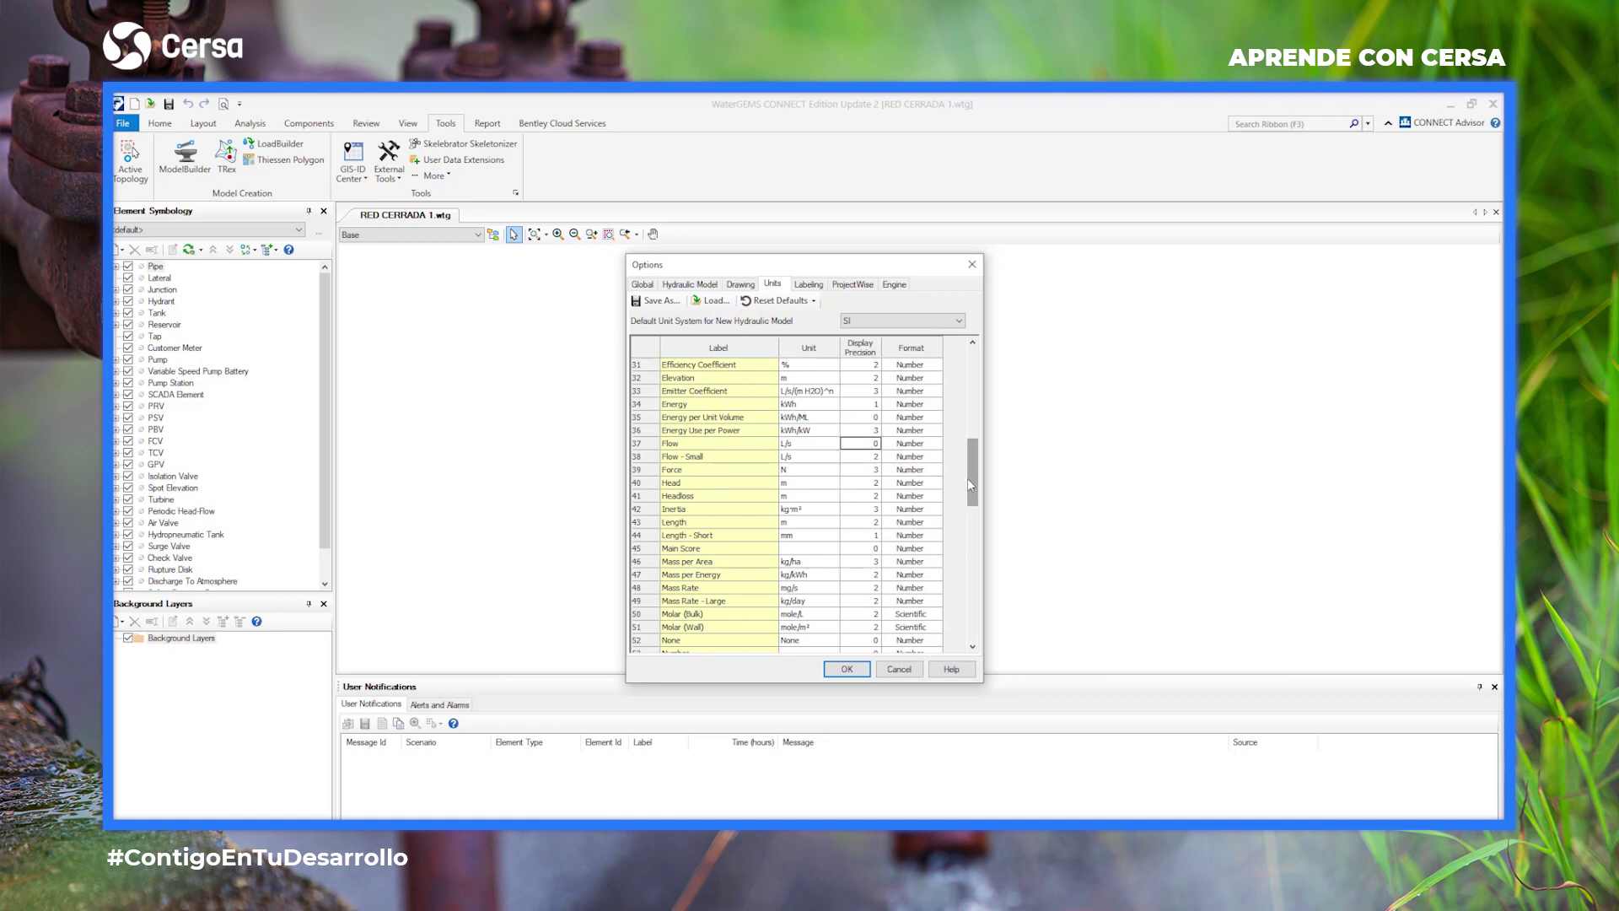
pyautogui.write('2')
pyautogui.press('Down')
pyautogui.click(847, 669)
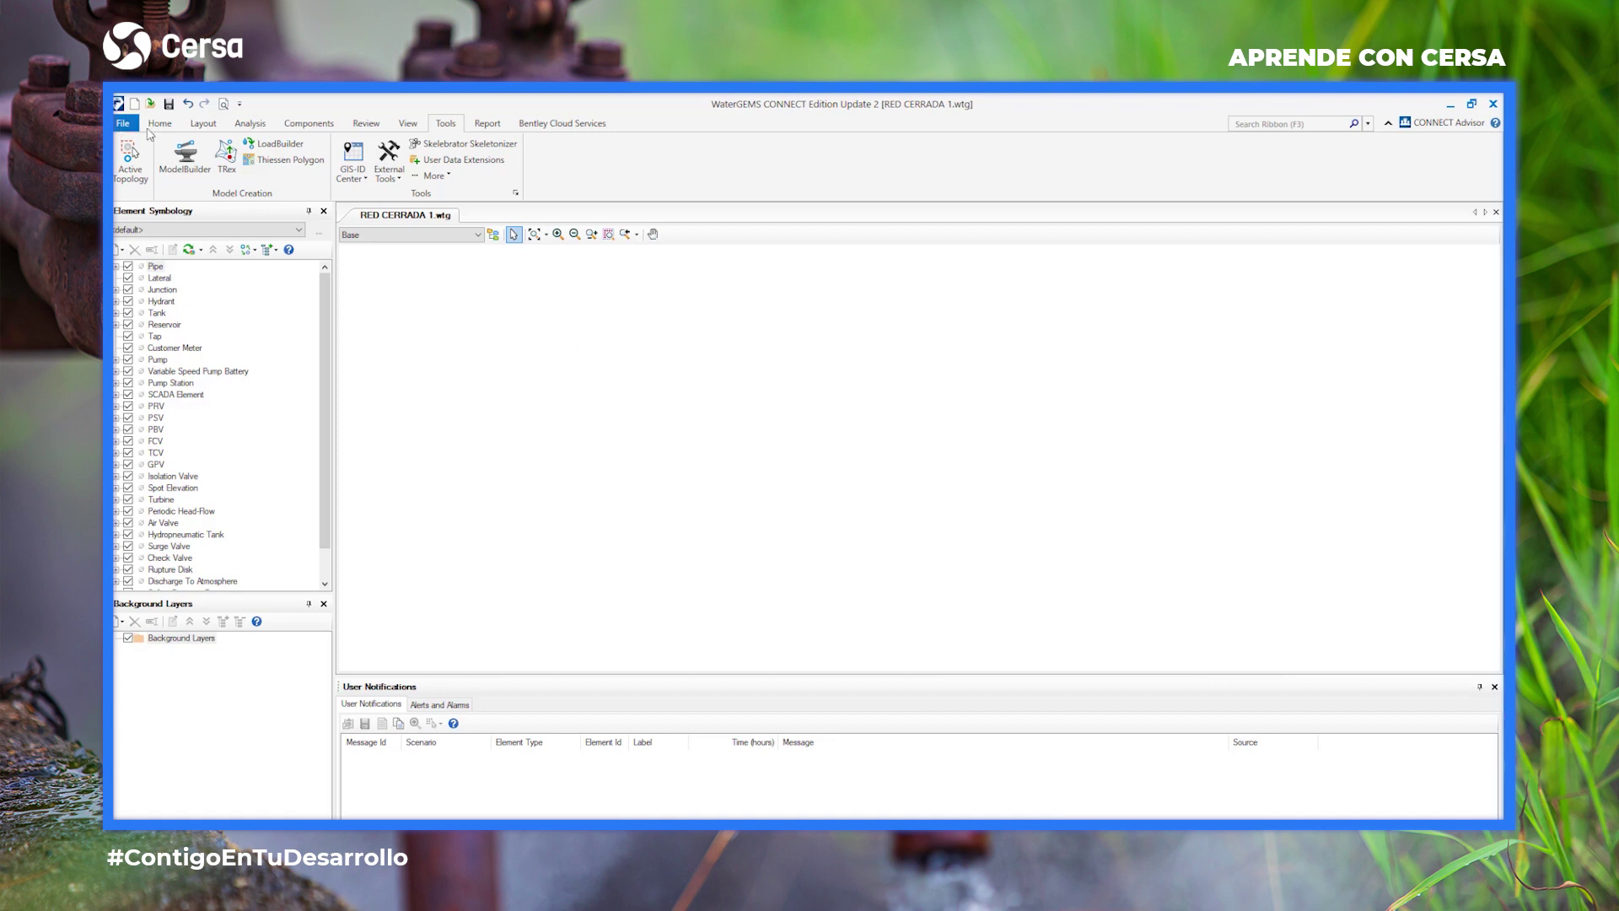
# Start a new ModelBuilder import from CAD Files using NODOS Y TUBERIAS 2.dxf as the data source, with the table preview shown.
pyautogui.click(184, 156)
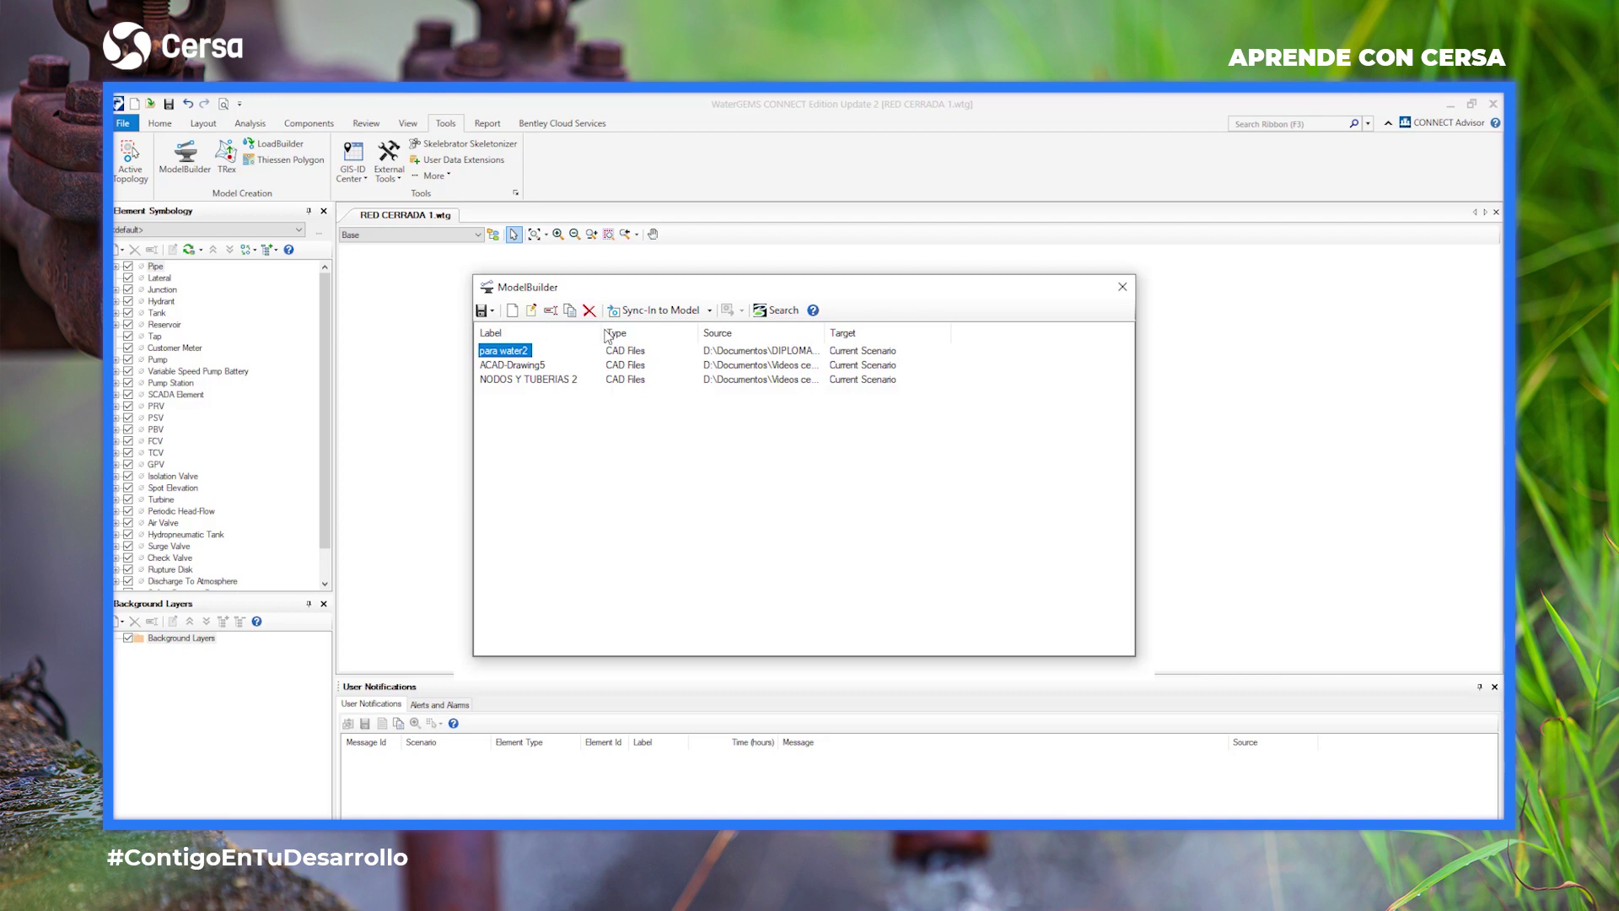
pyautogui.click(512, 311)
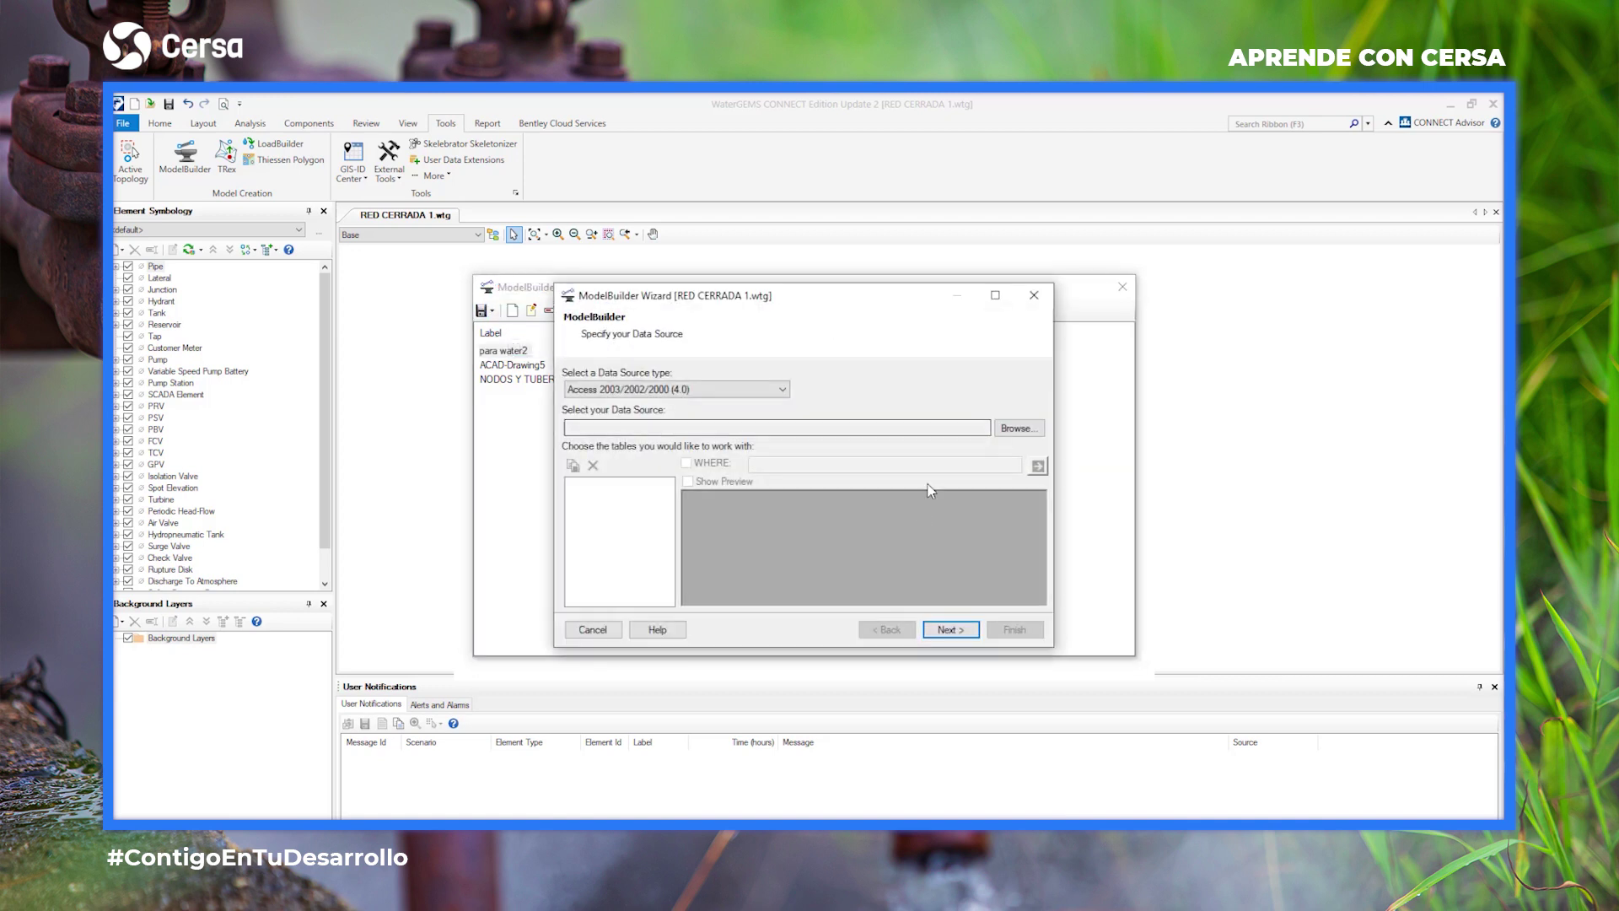
pyautogui.click(702, 389)
pyautogui.click(590, 444)
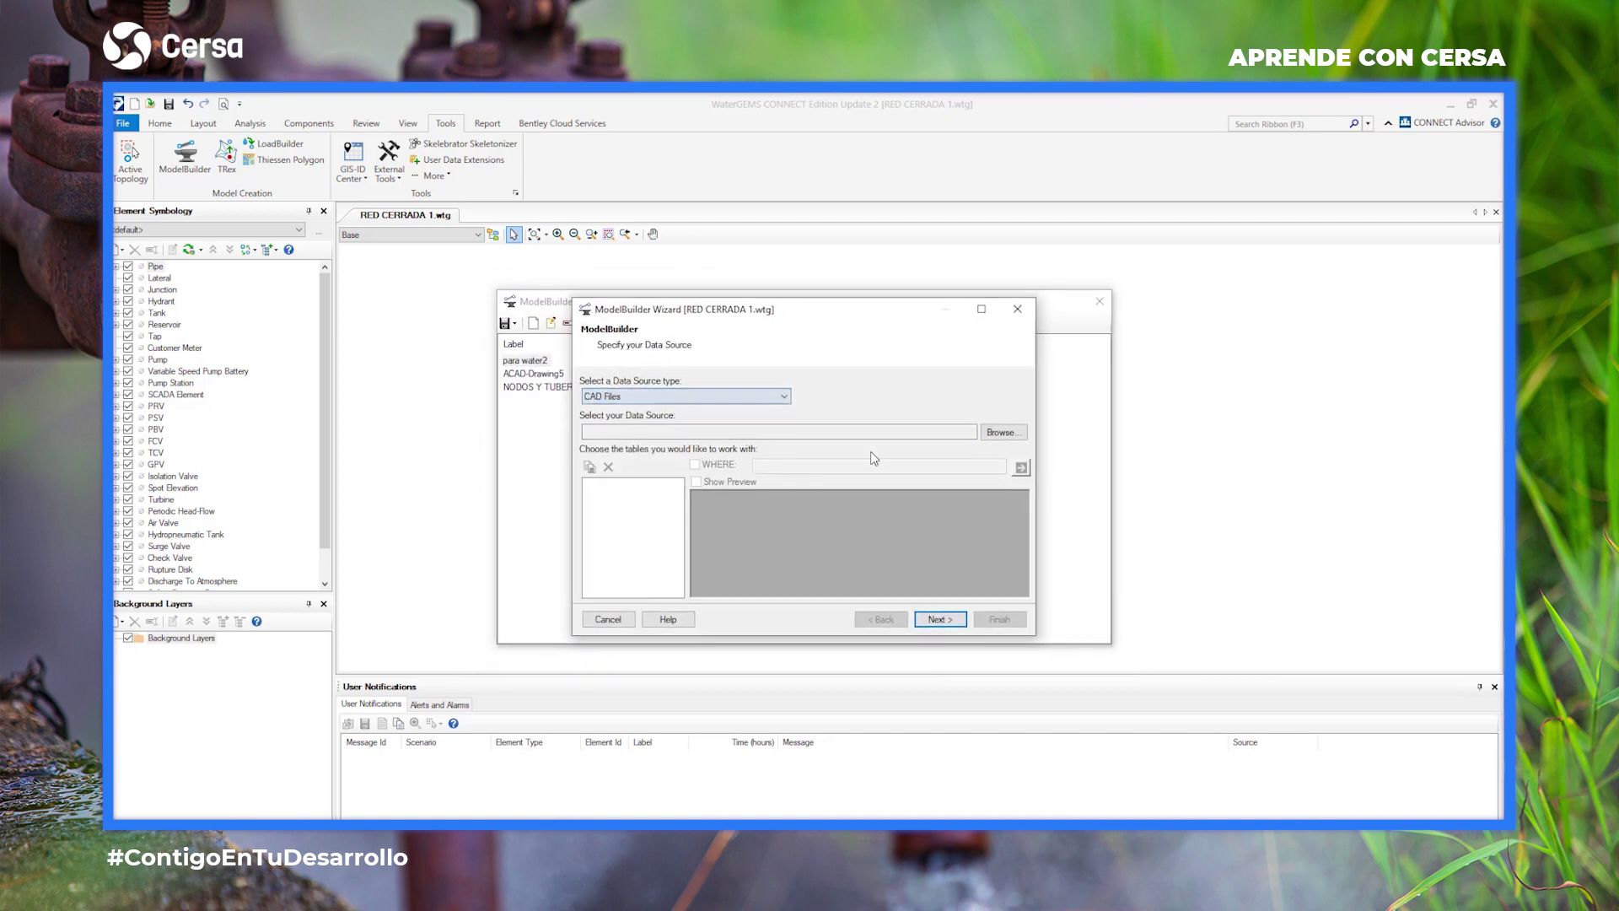
pyautogui.click(1001, 431)
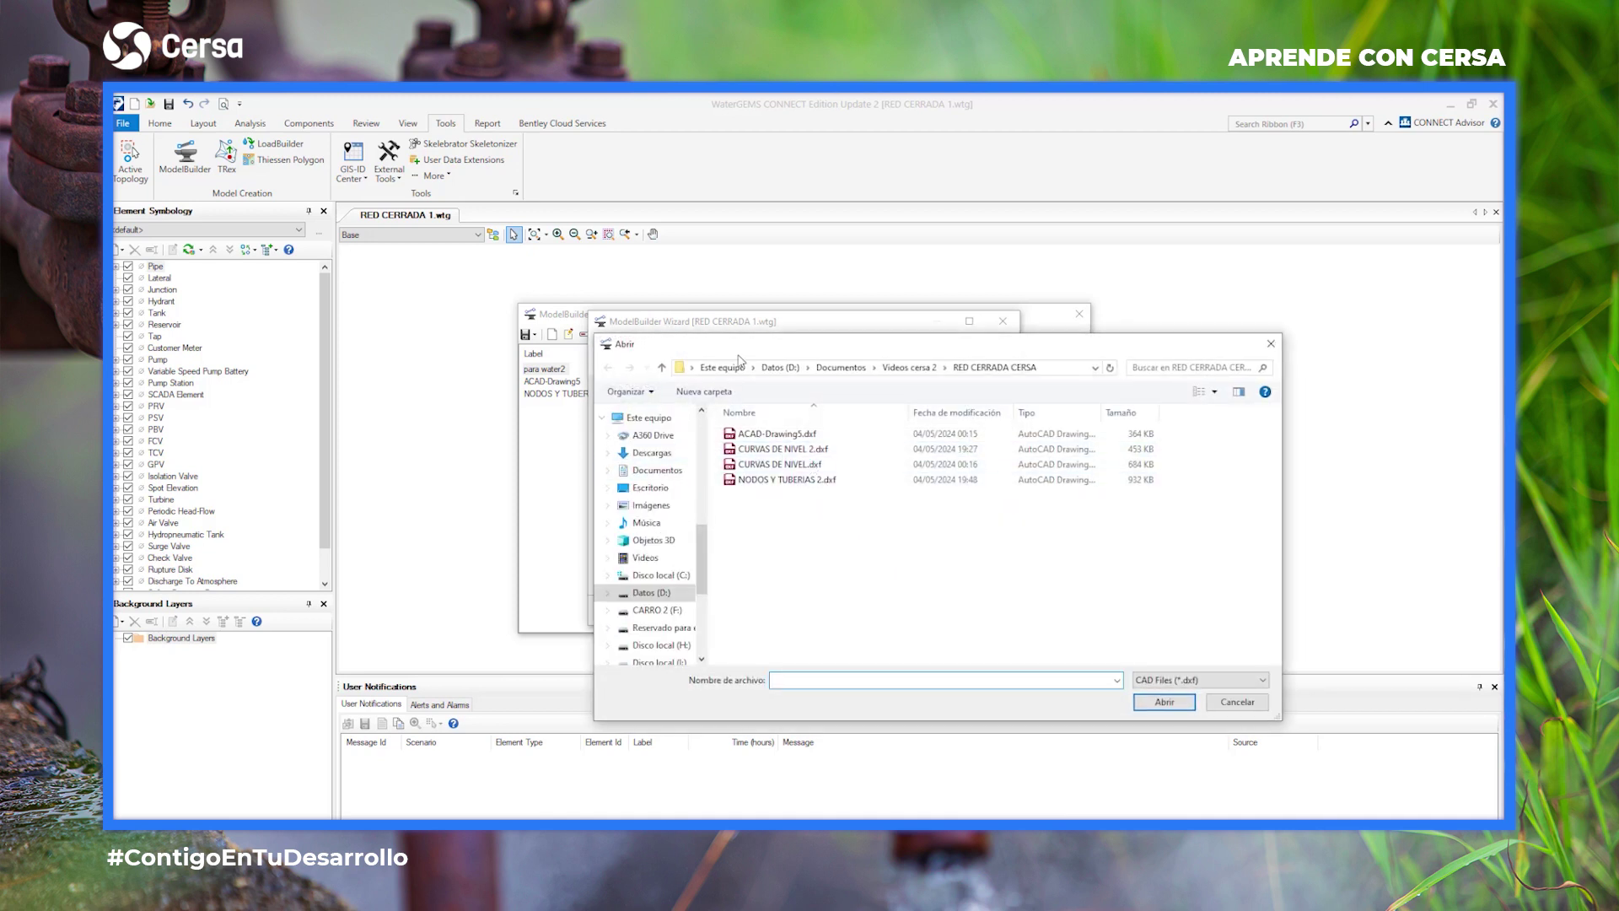
pyautogui.click(835, 493)
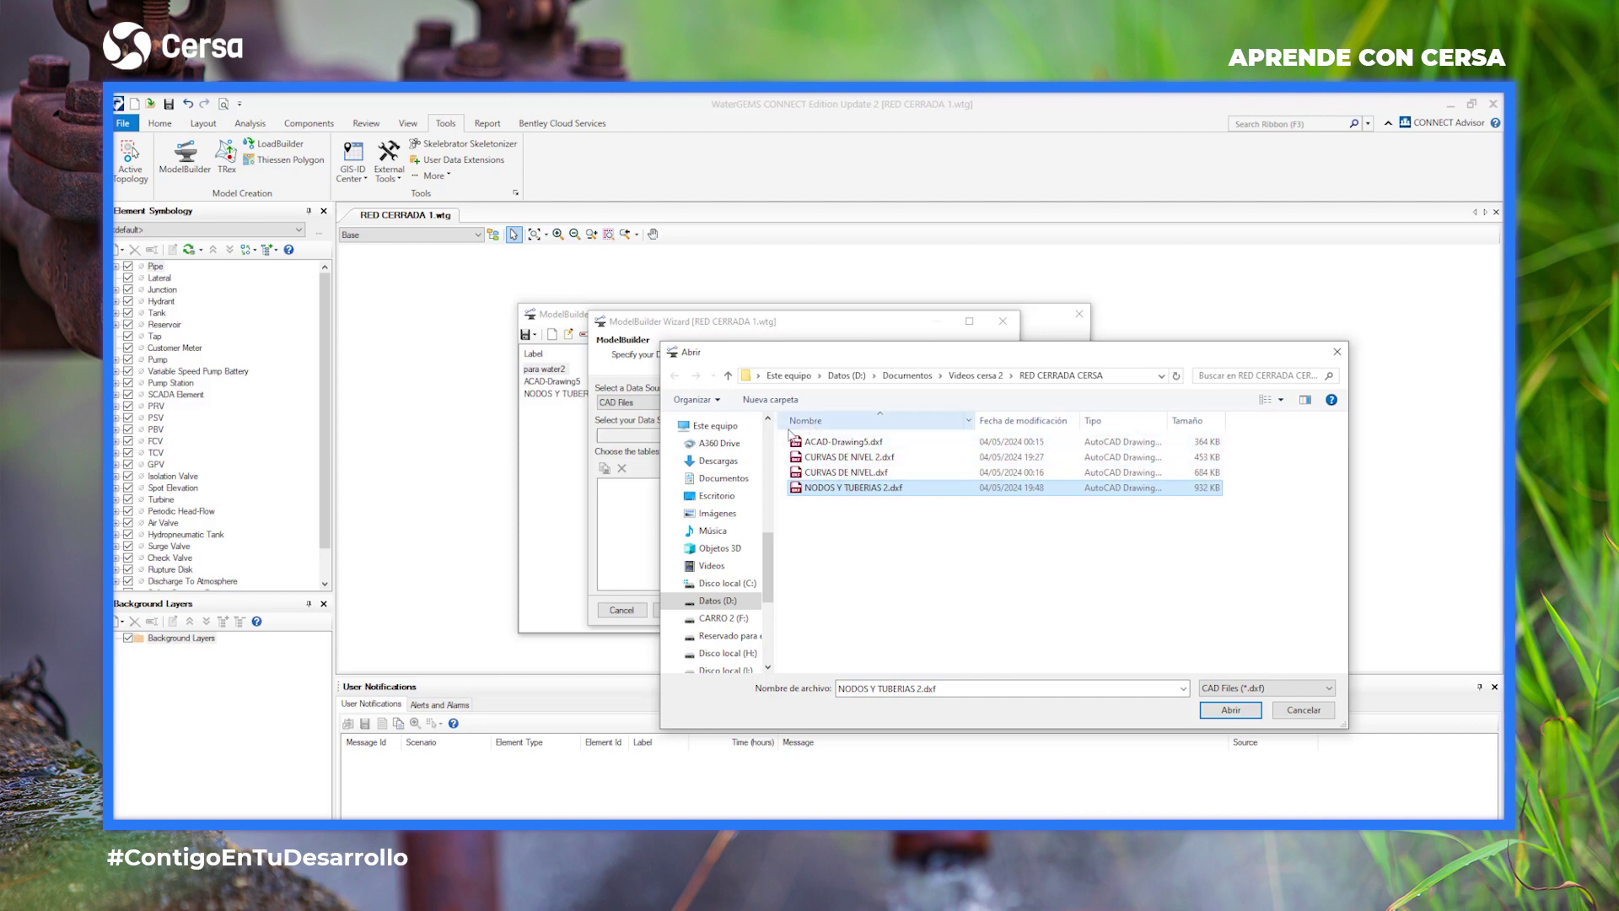
pyautogui.click(1230, 710)
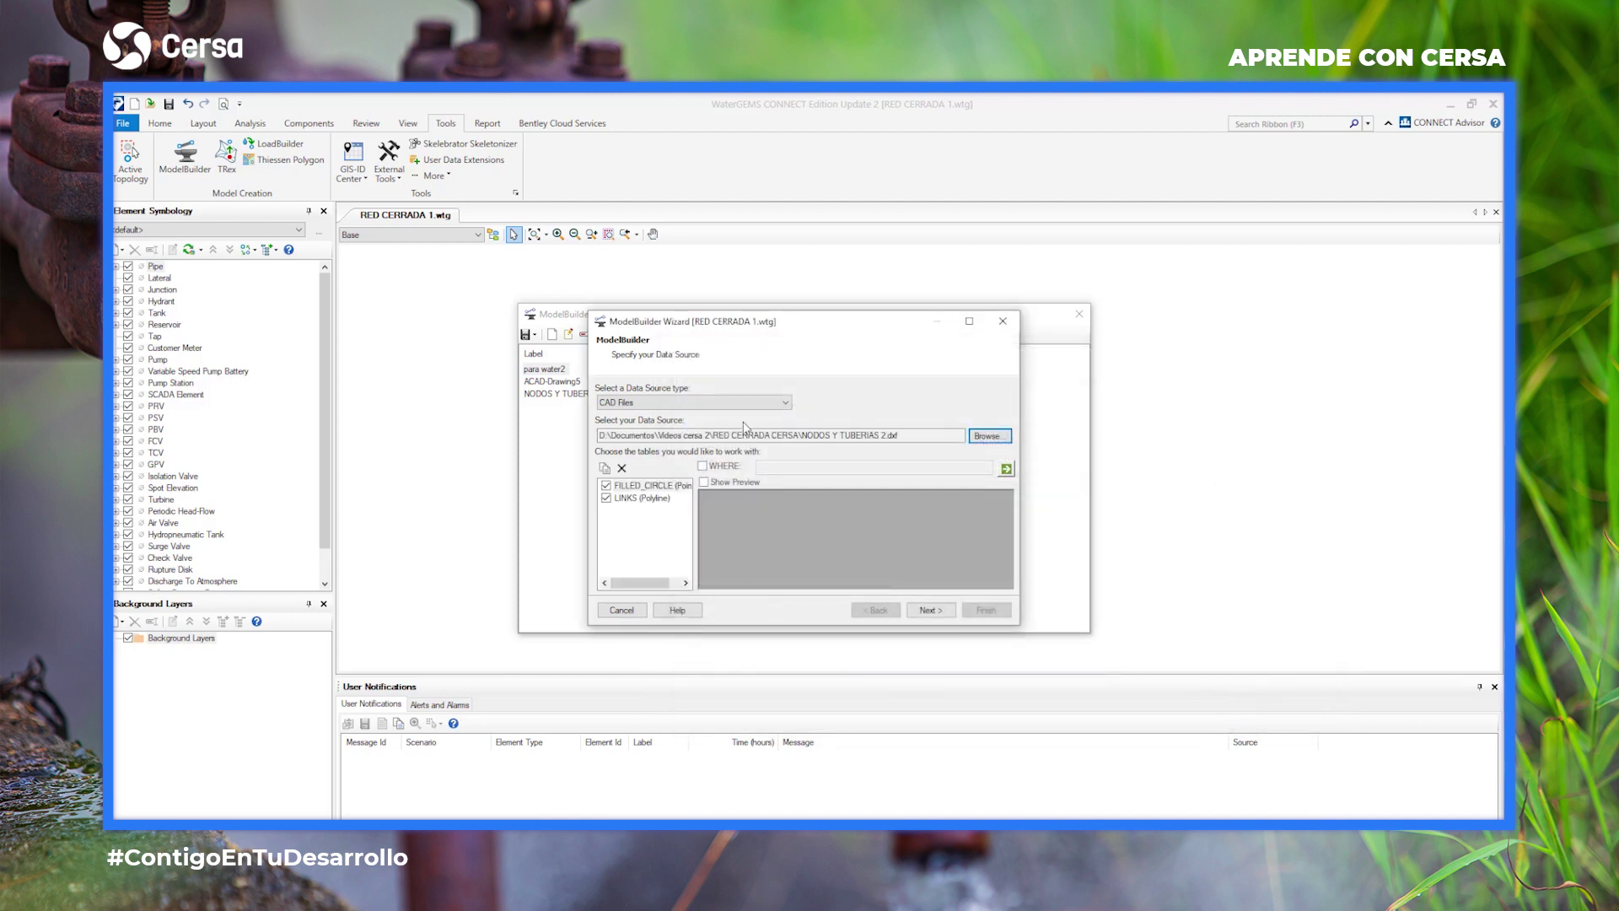
pyautogui.click(704, 483)
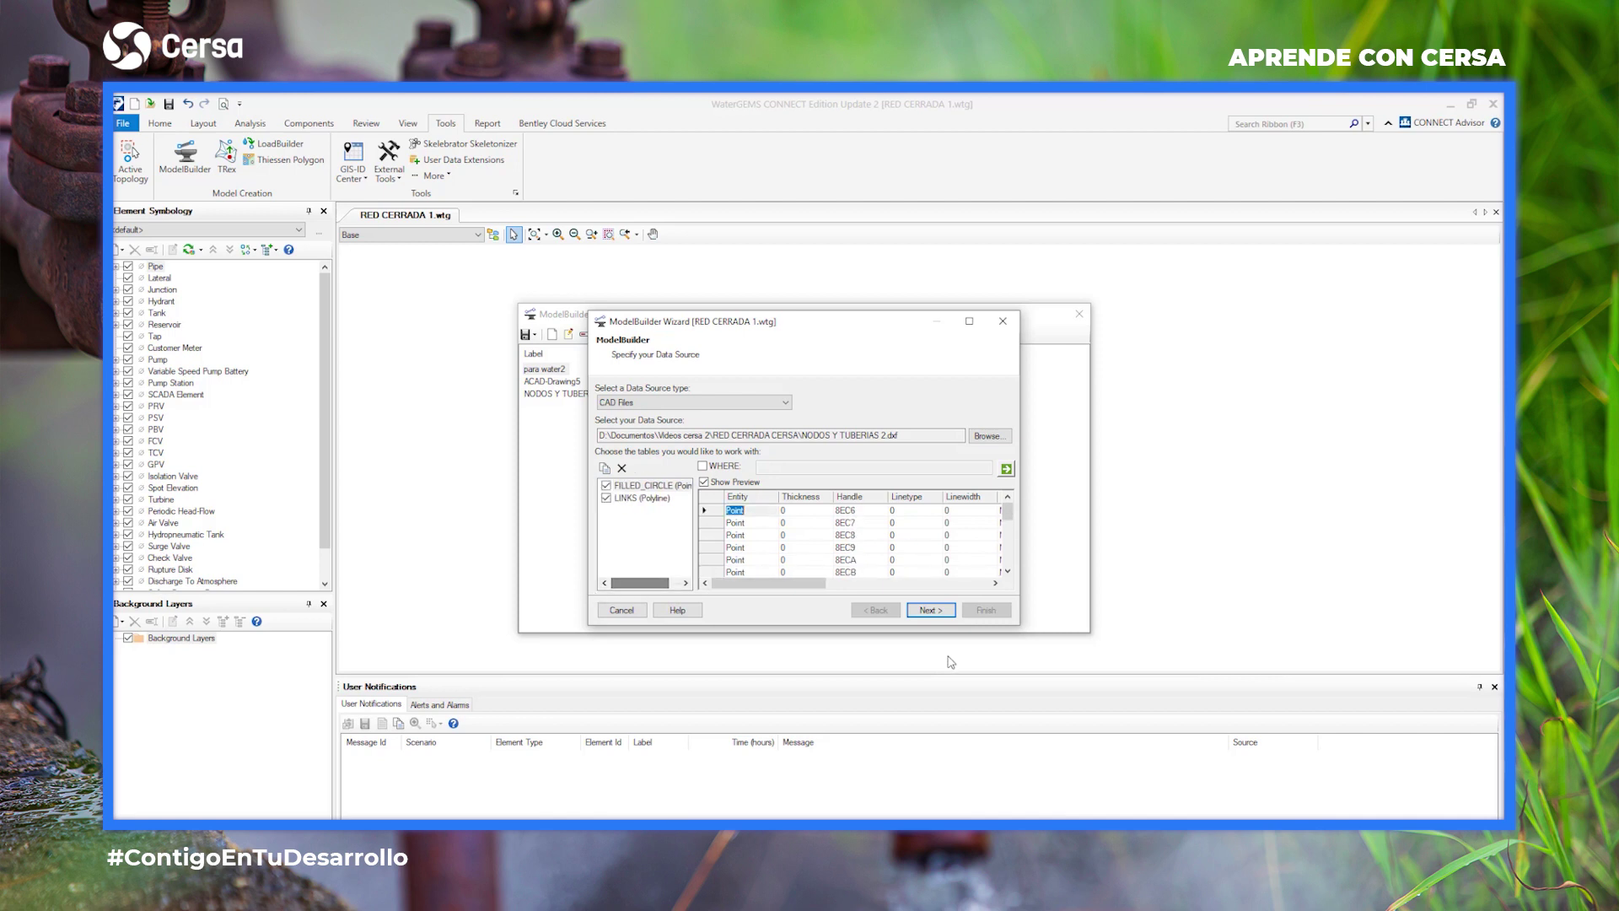
pyautogui.click(931, 610)
# Set the source coordinate unit to m, establish connectivity from spatial data with a 0.1 m tolerance, and accept the default synchronization options.
pyautogui.click(666, 403)
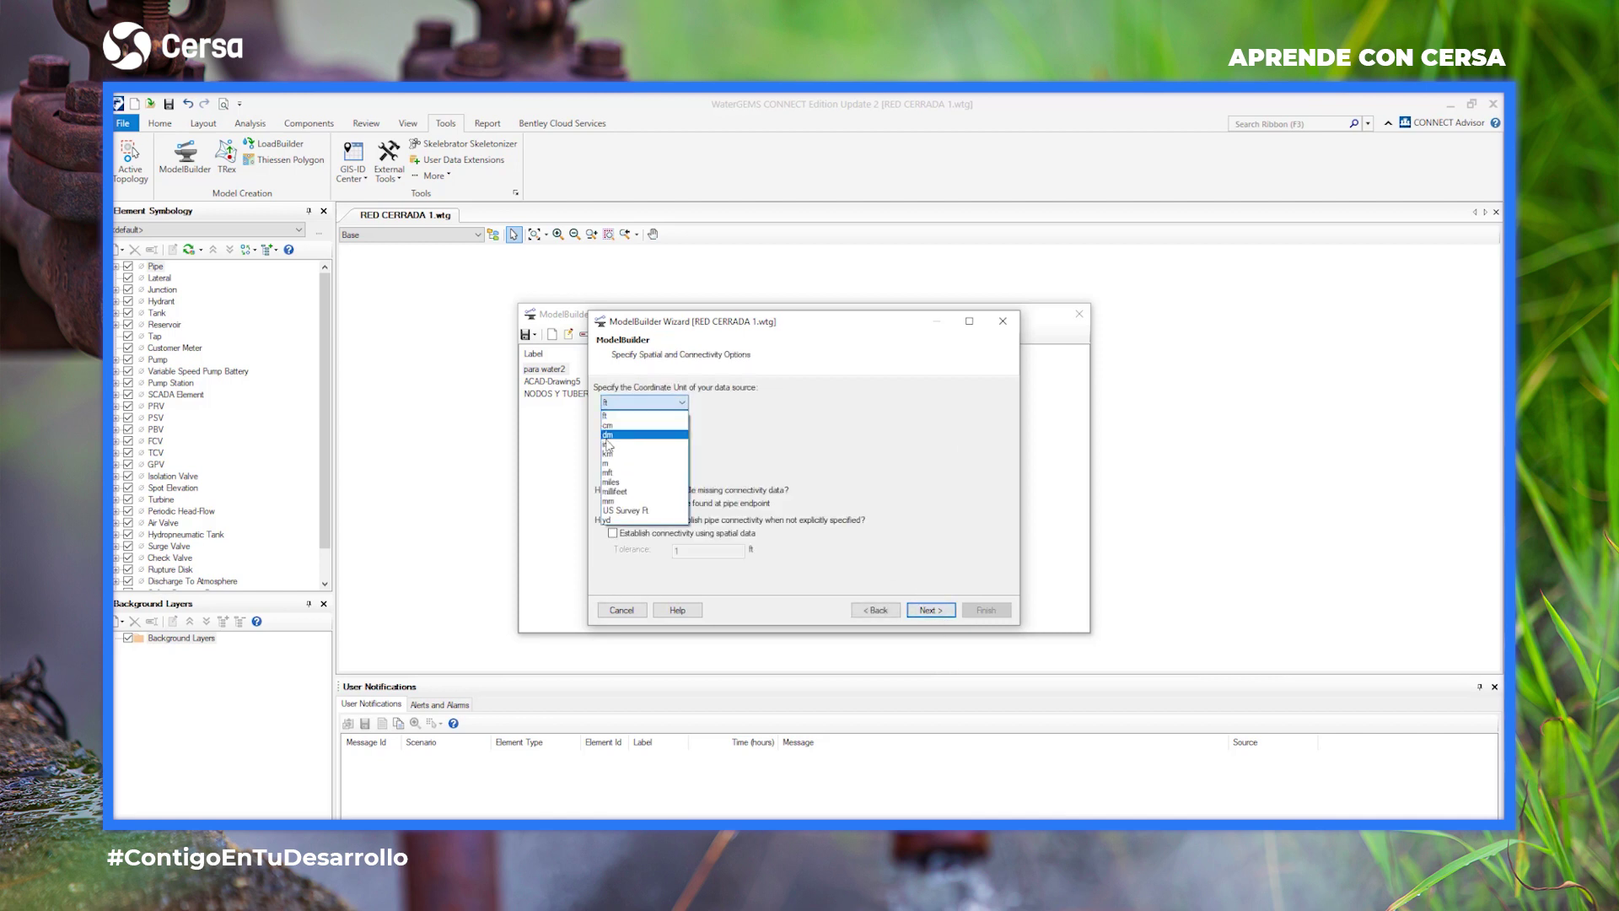
pyautogui.click(605, 463)
pyautogui.click(613, 533)
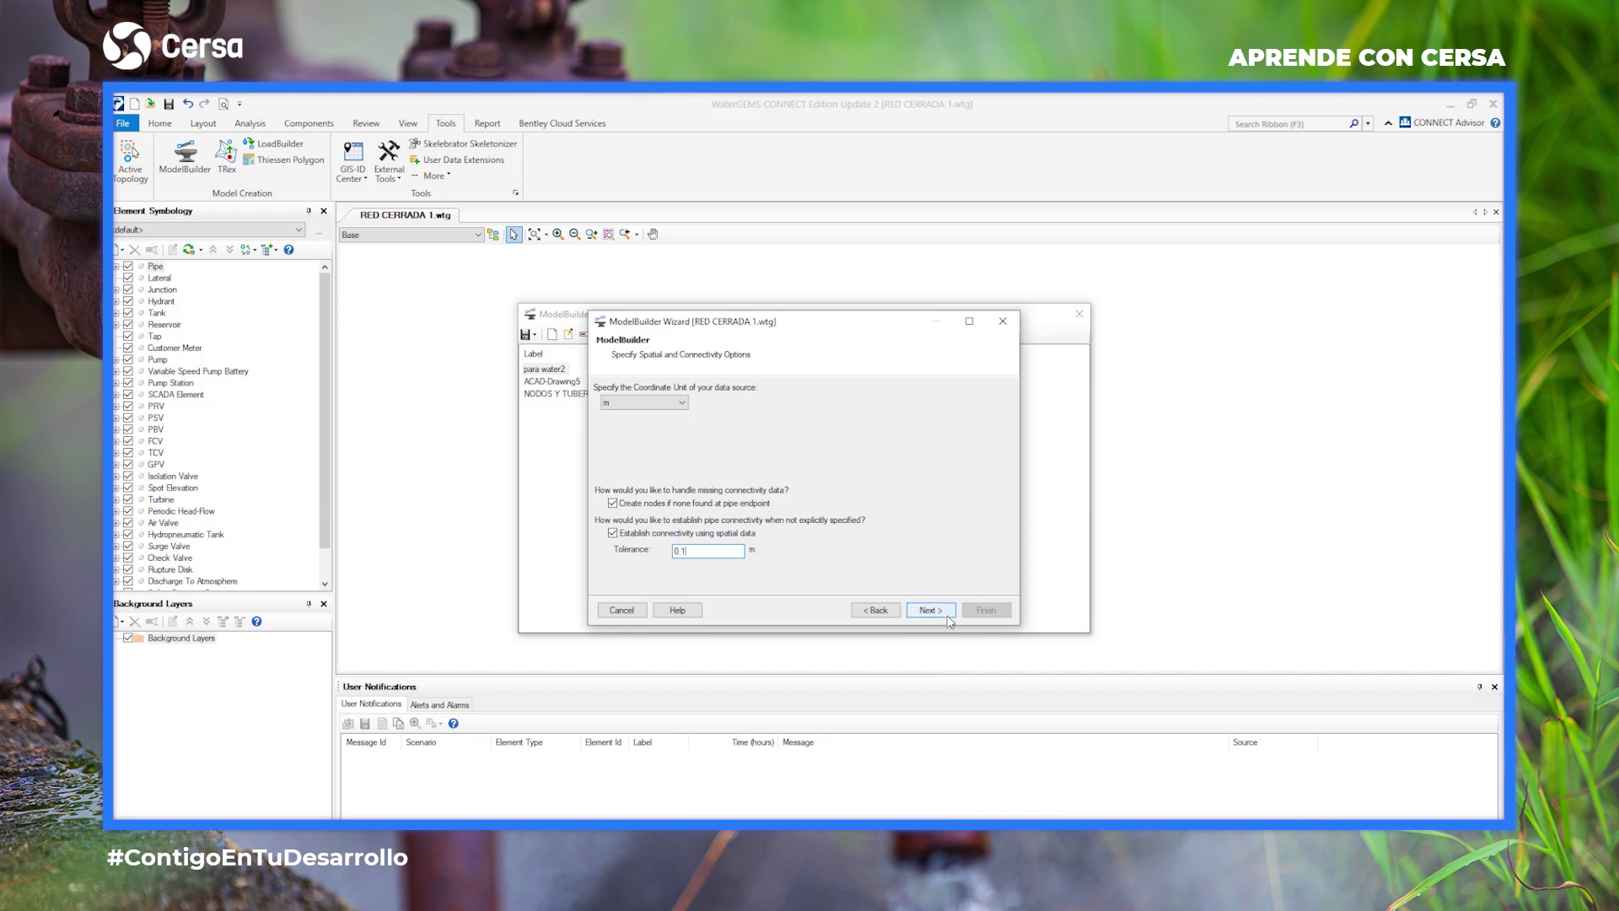
pyautogui.click(930, 609)
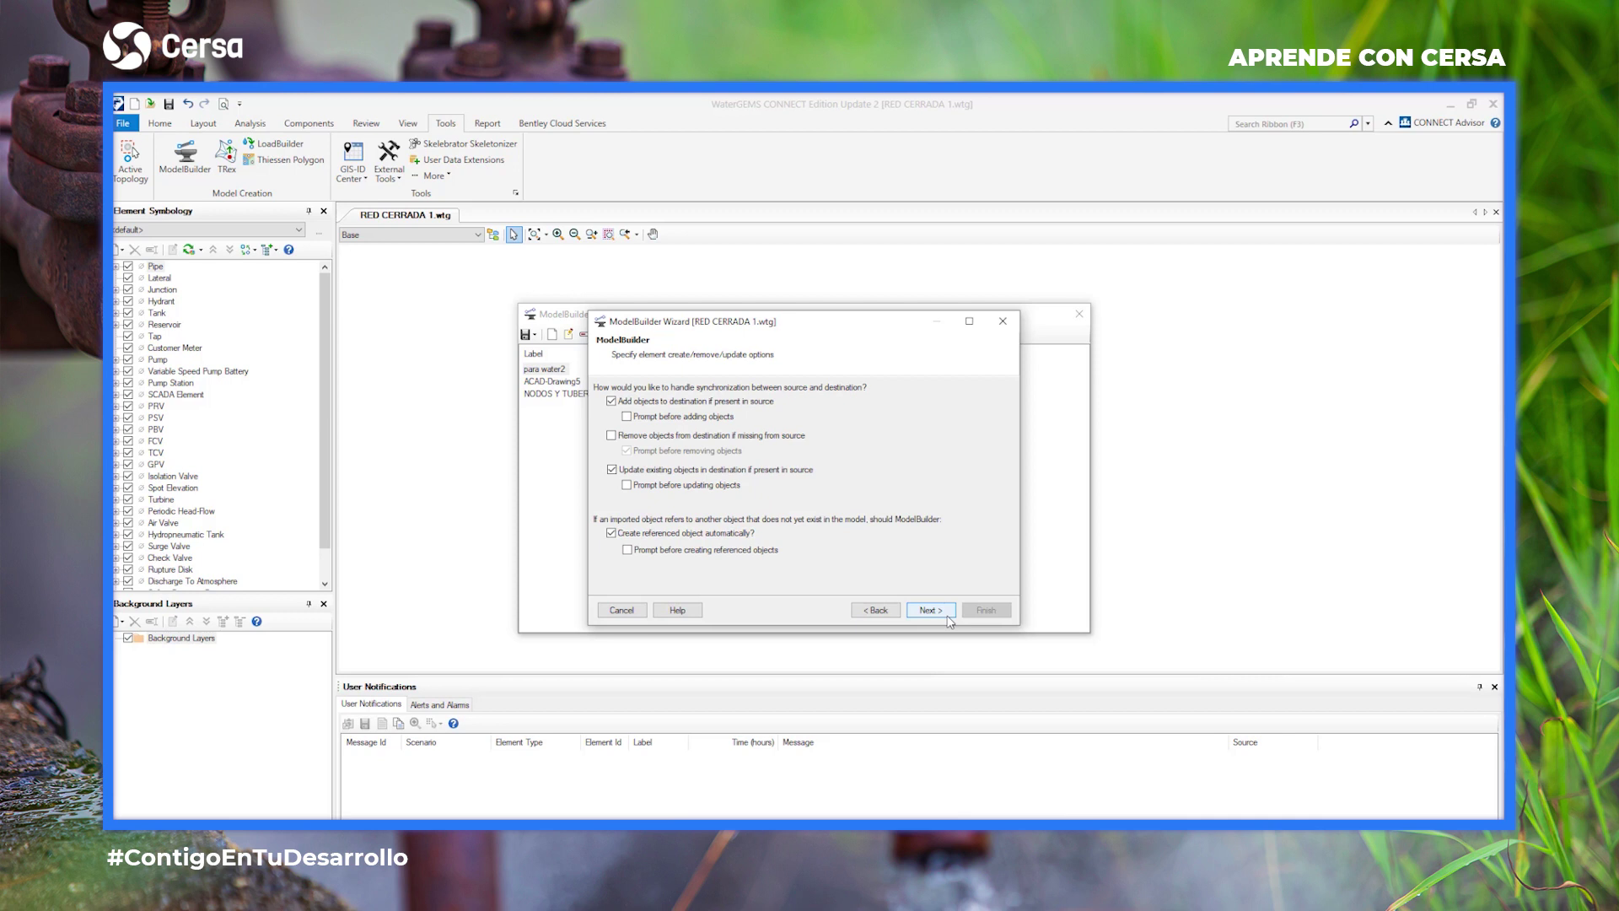
pyautogui.click(949, 617)
pyautogui.click(947, 615)
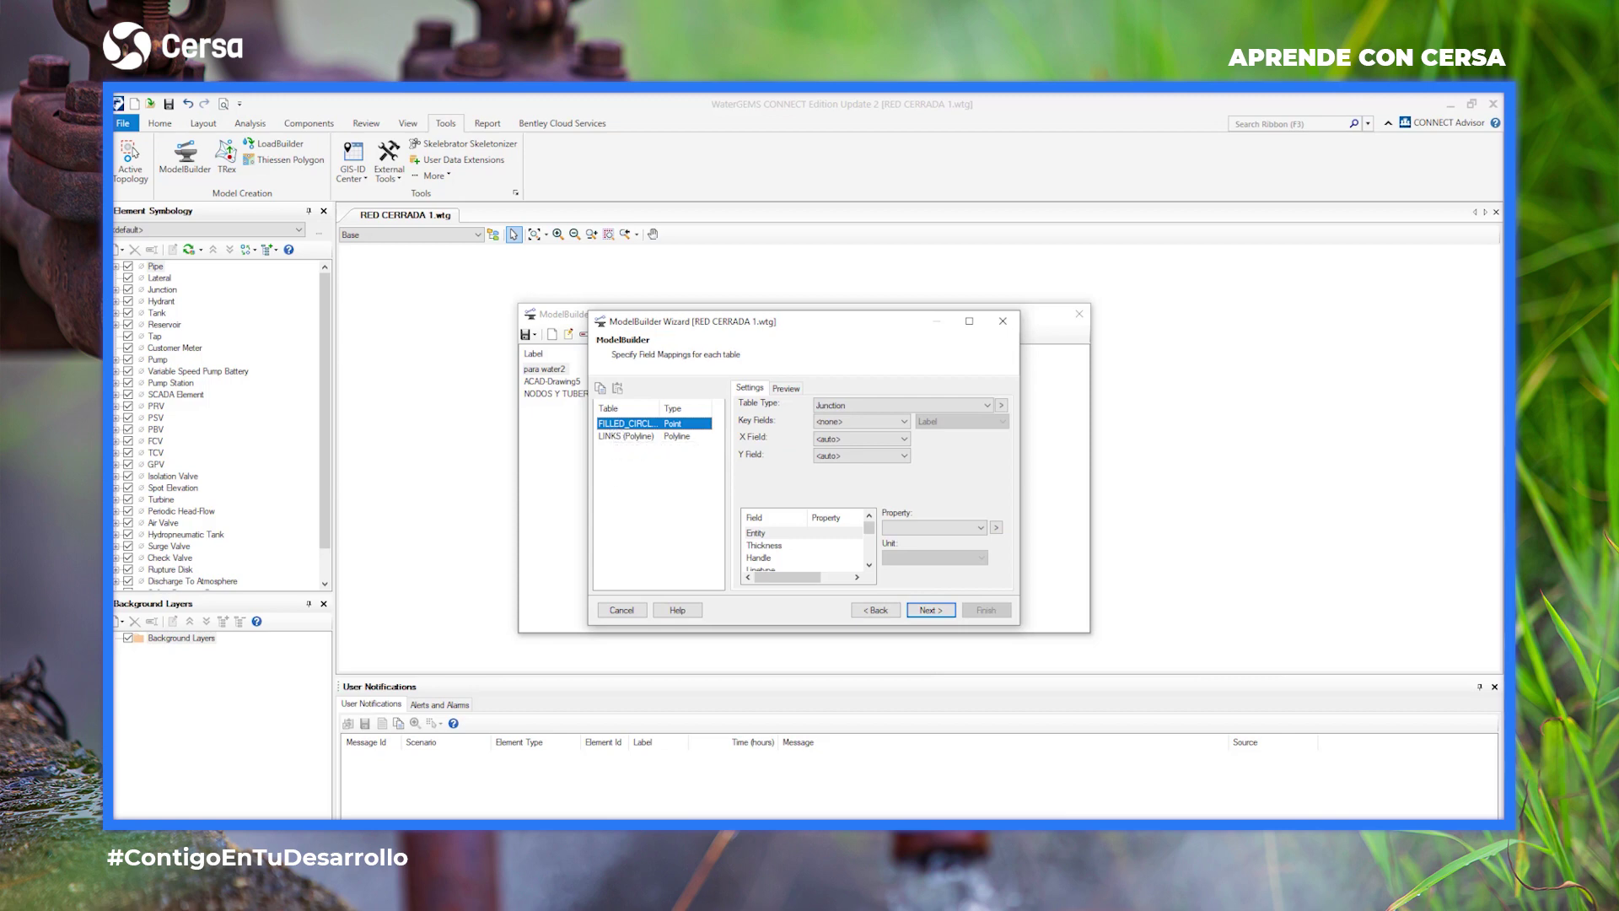
# Glance at the NODOS Y TUBERIAS 2 drawing in Civil 3D, return to WaterGEMS and key the FILLED_CIRCLE junction table by <label>.
pyautogui.hotkey('alt', 'Tab')
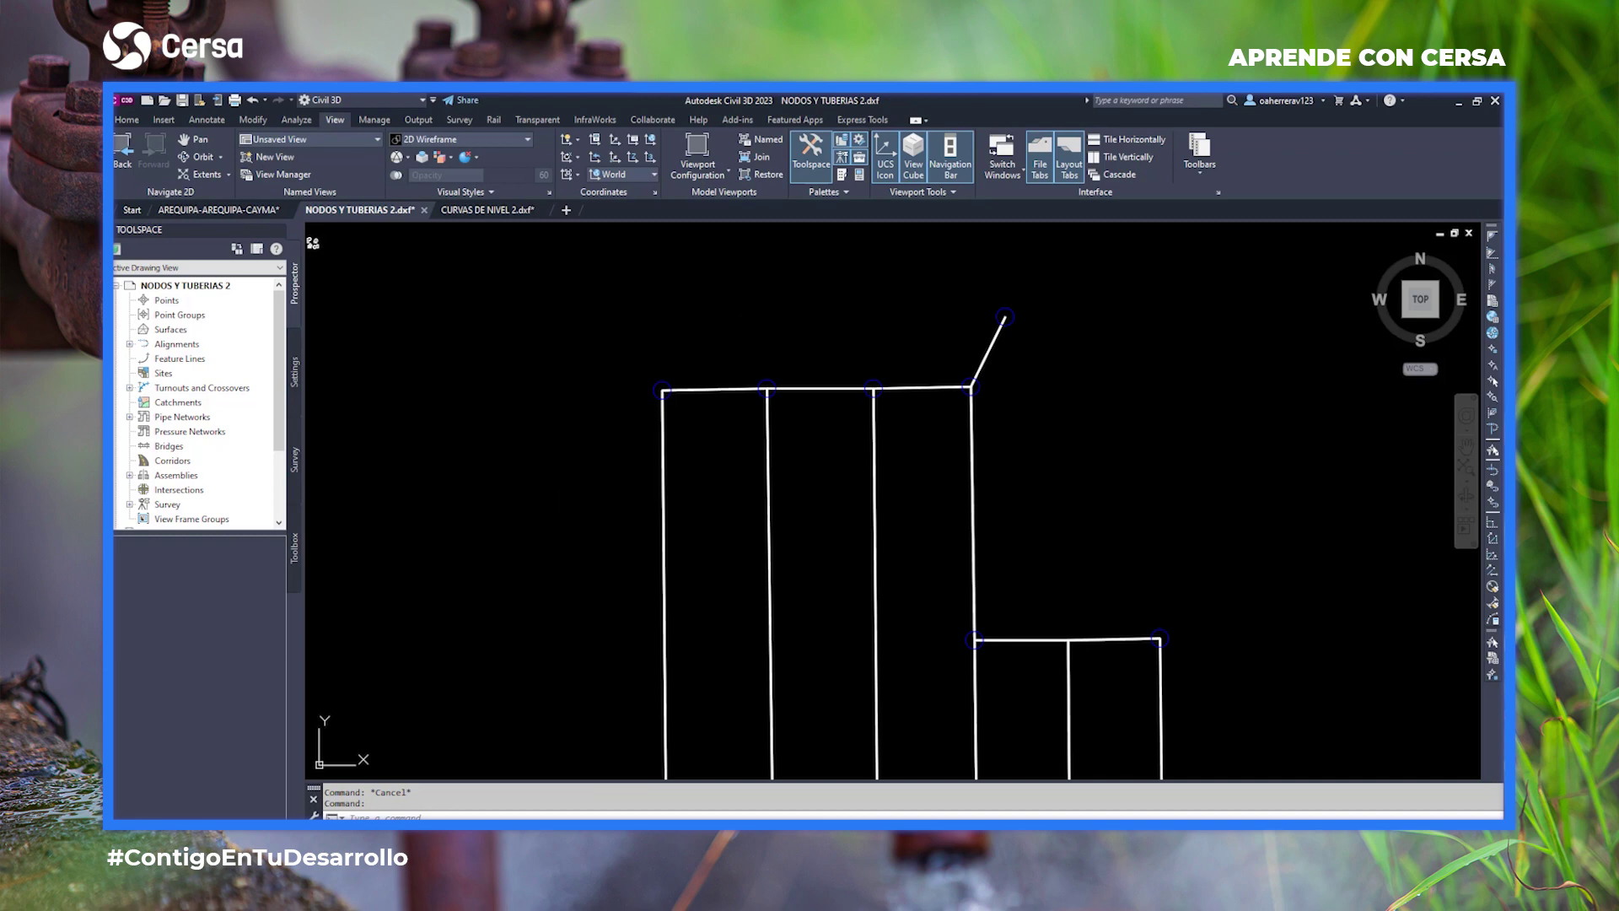
pyautogui.hotkey('alt', 'Tab')
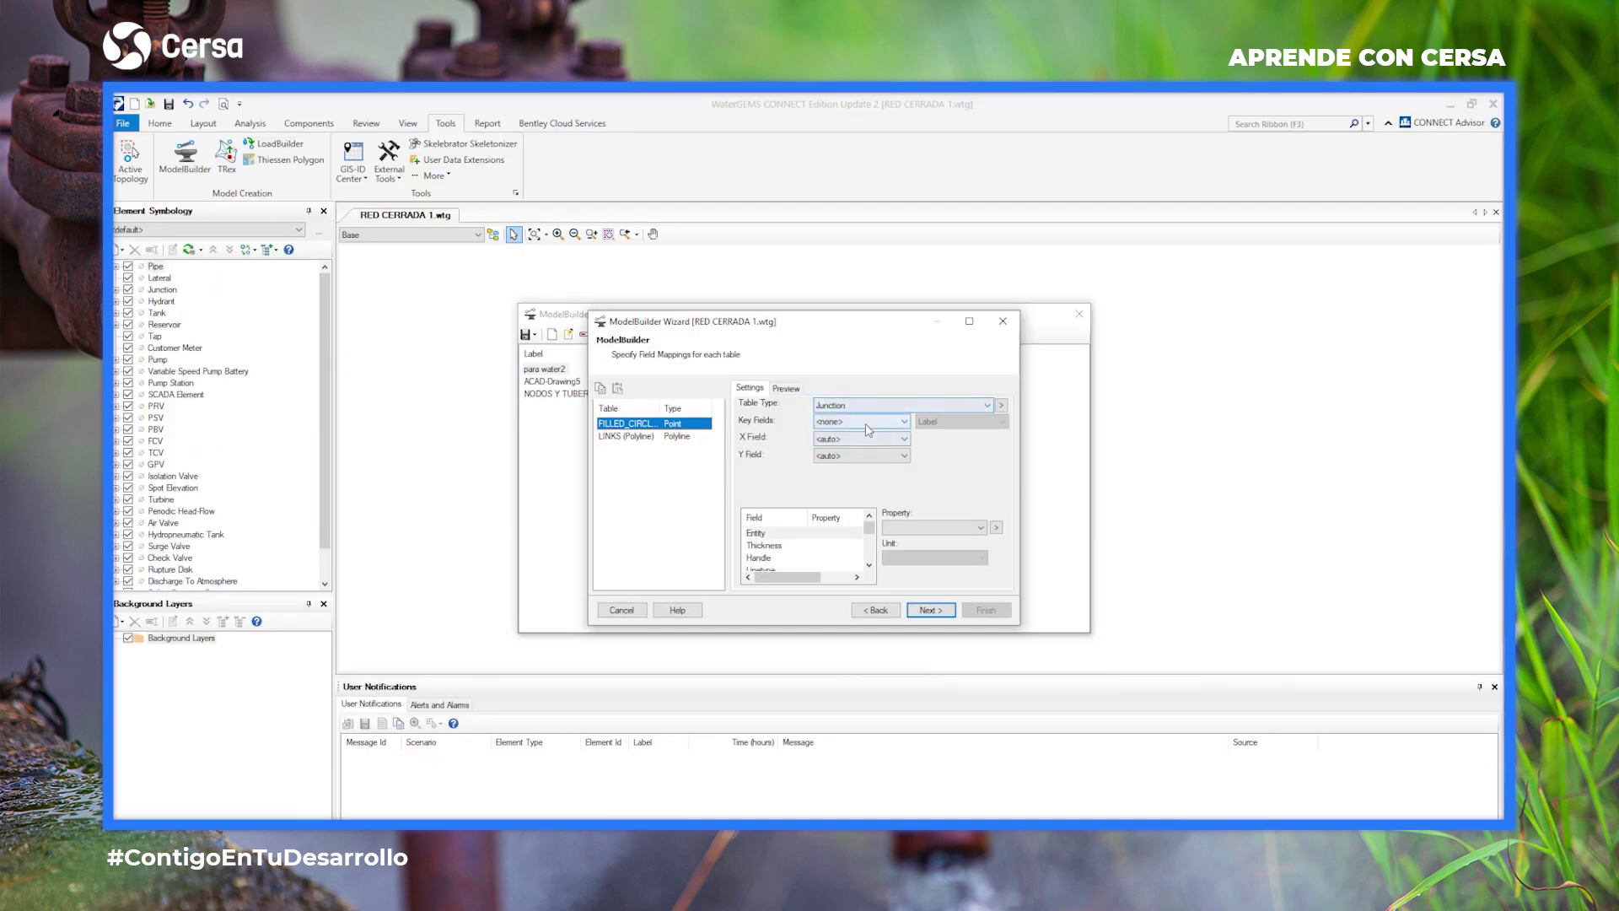
pyautogui.click(860, 421)
pyautogui.click(824, 539)
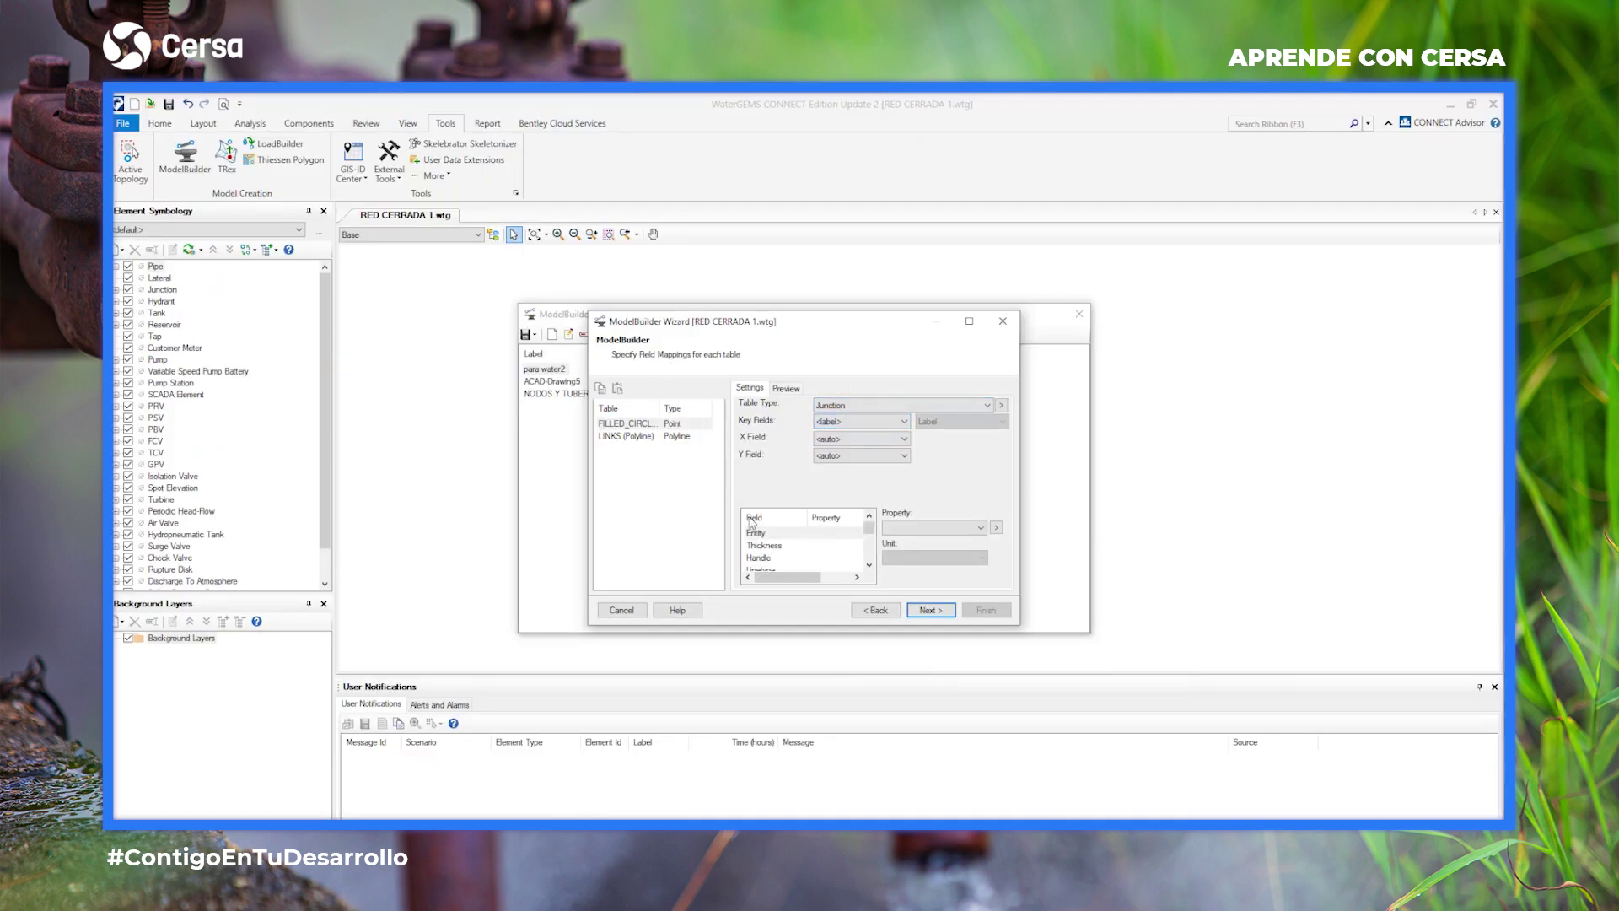
# Key the LINKS polyline table, mapped to Pipe, by <label> and continue to the model creation options.
pyautogui.click(622, 437)
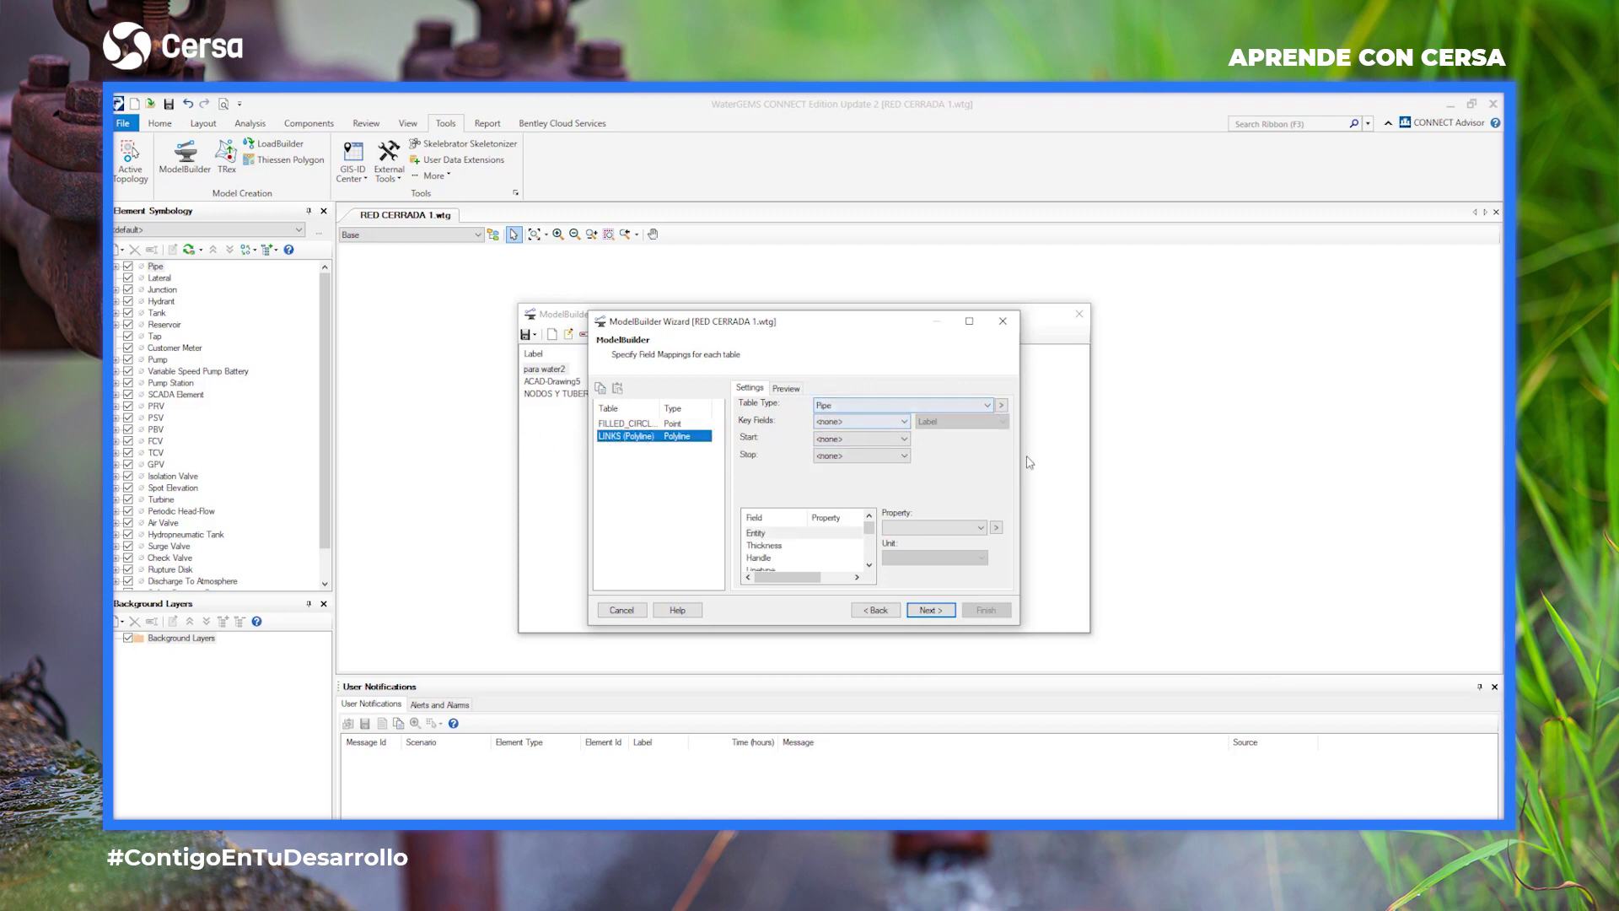
pyautogui.click(900, 421)
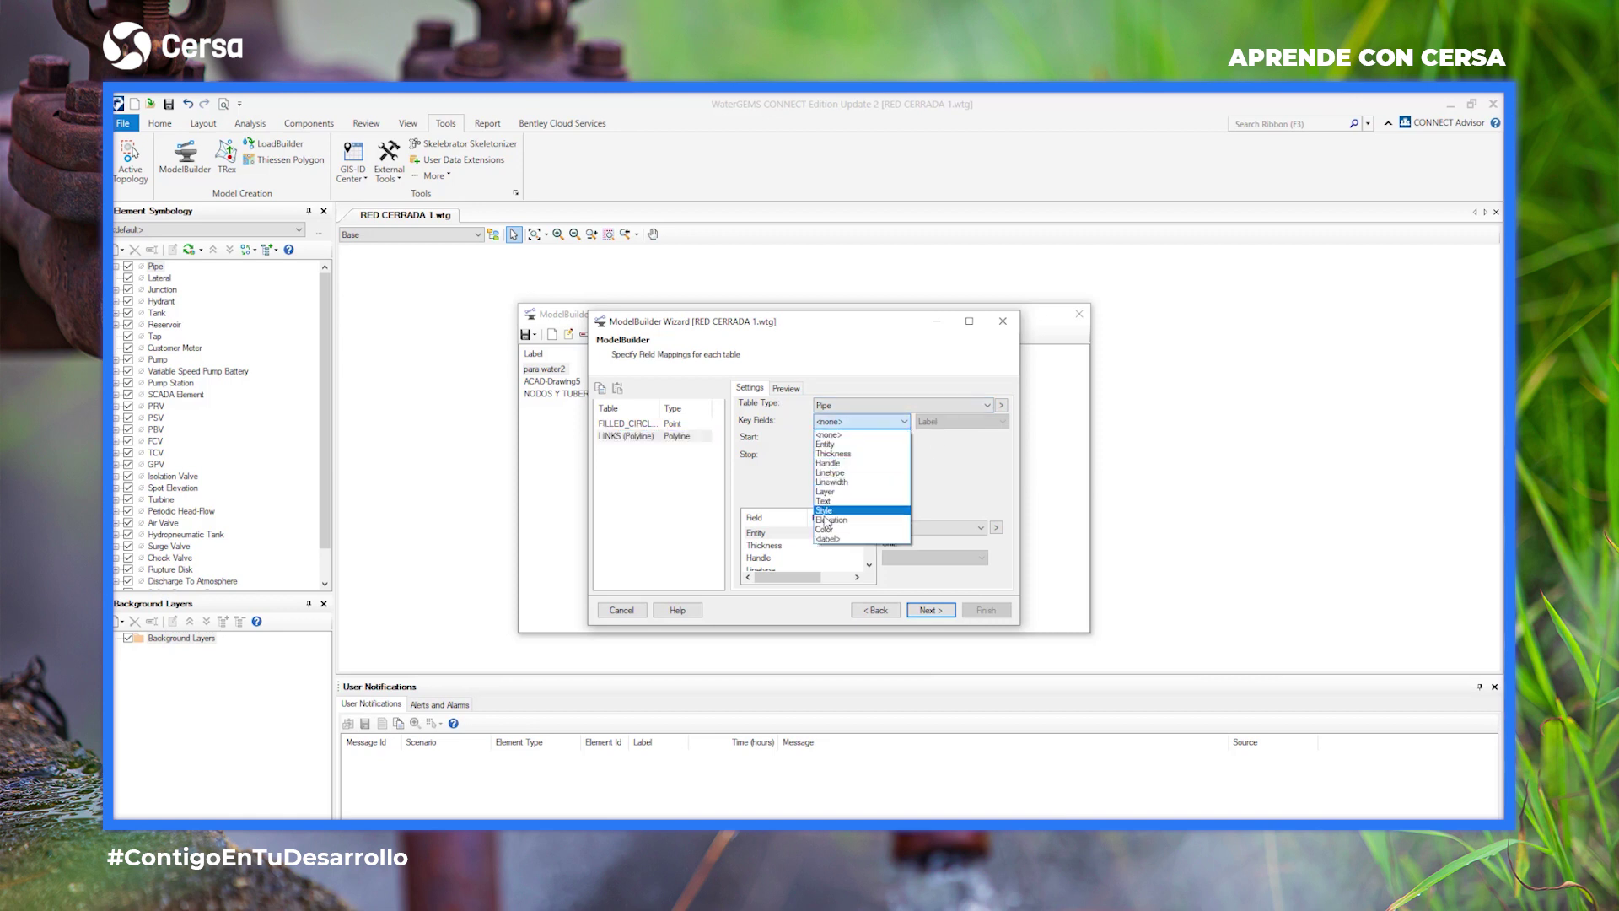
pyautogui.click(828, 540)
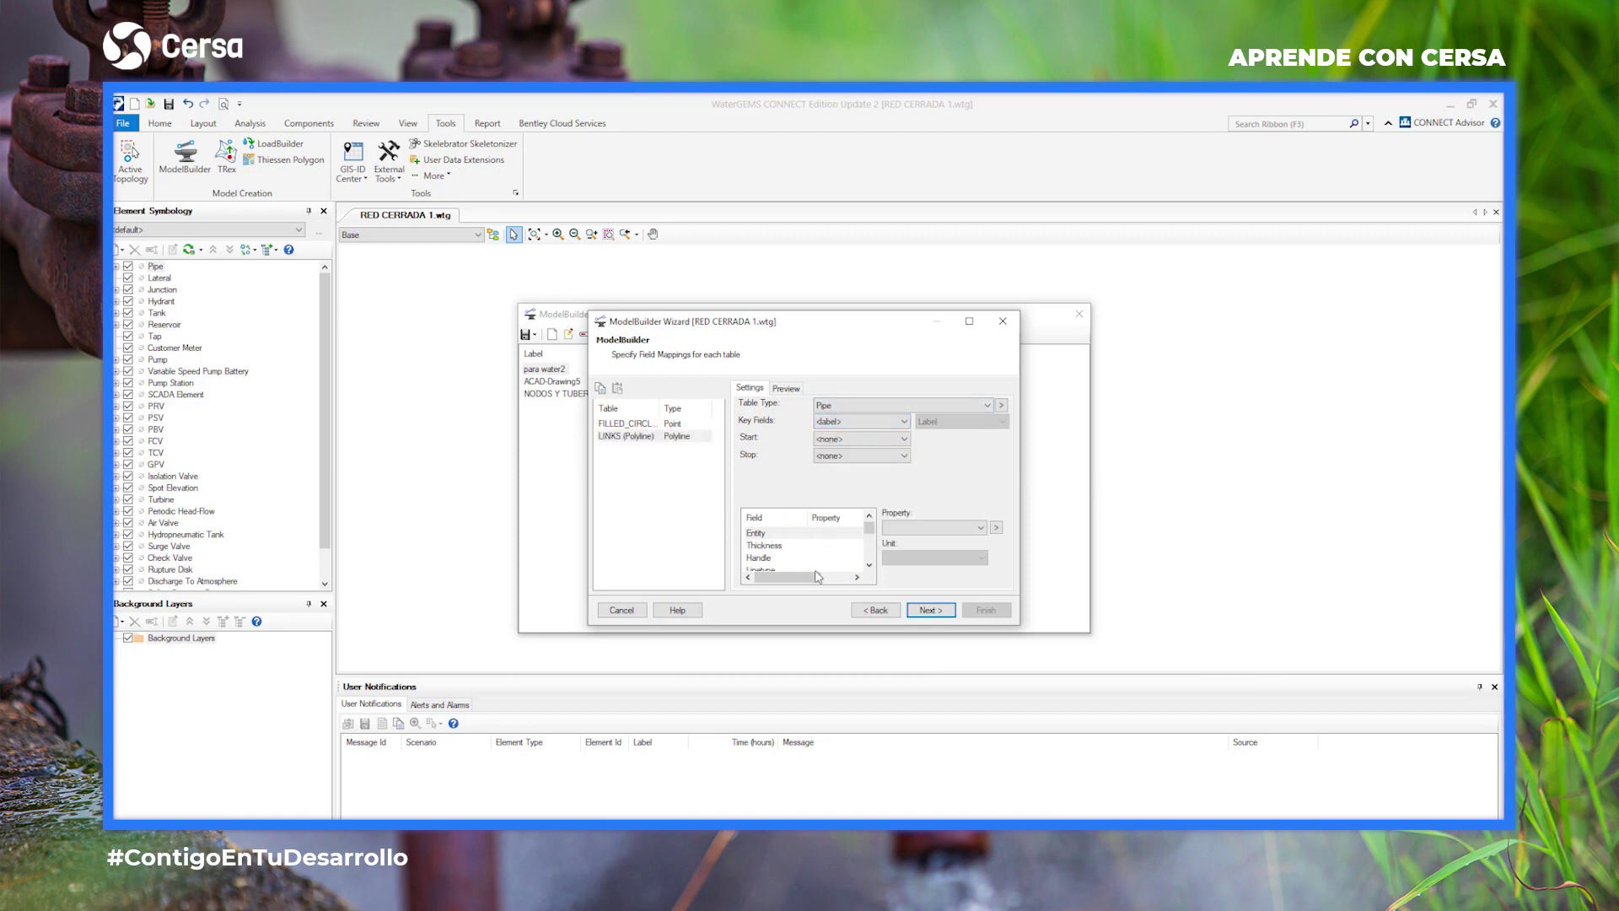
pyautogui.click(950, 621)
pyautogui.click(950, 622)
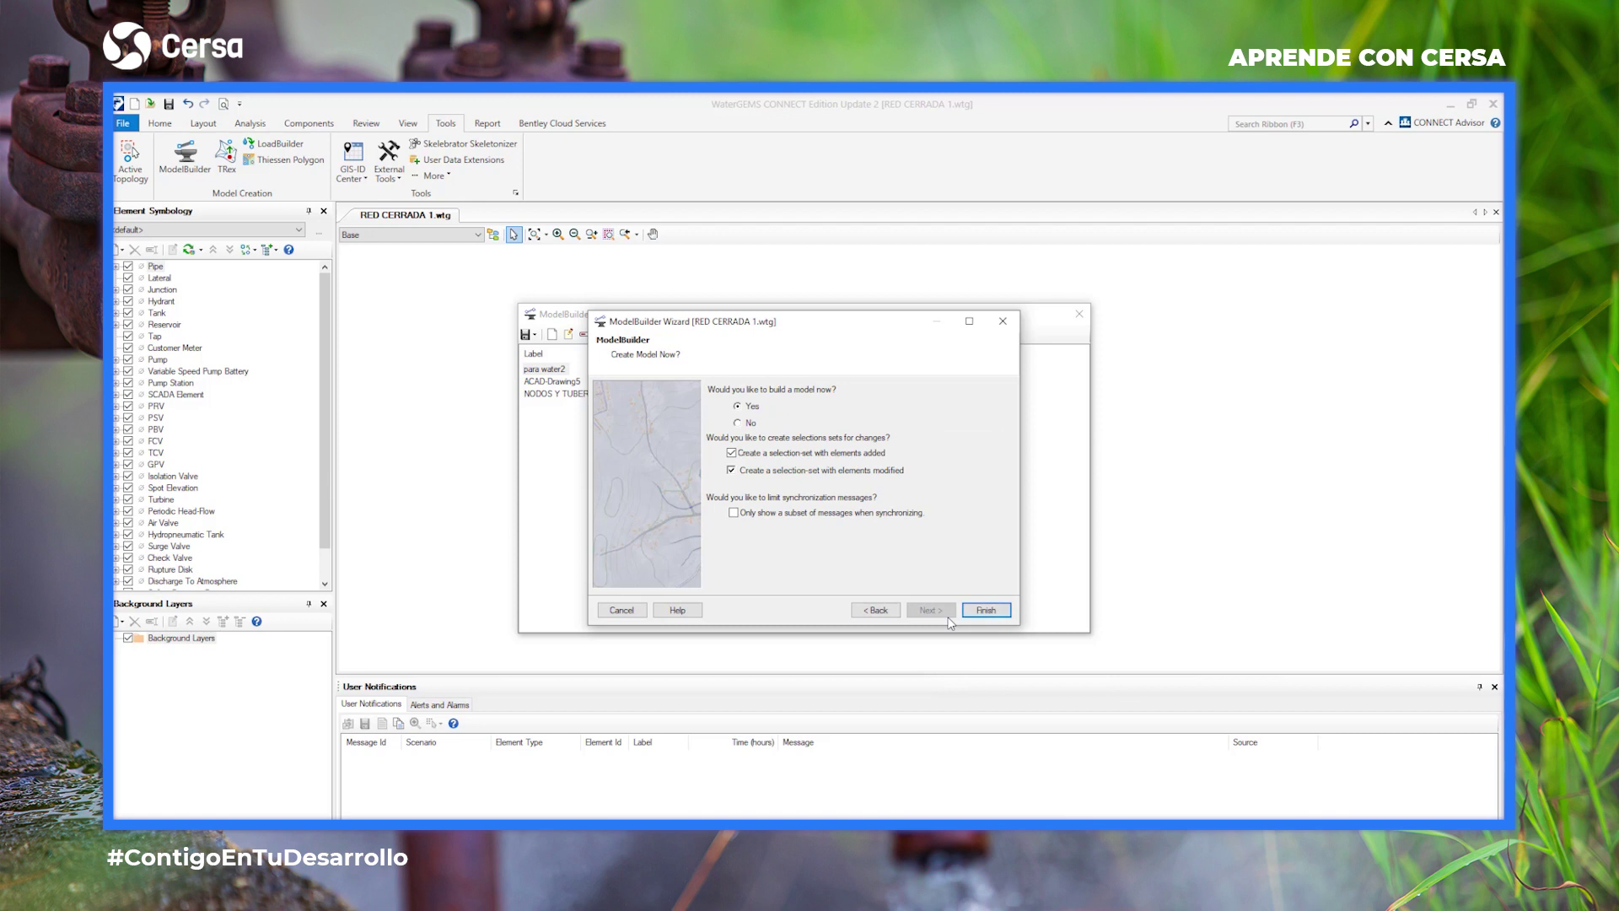
# Build the model from the NODOS Y TUBERIAS 2 import, review the ModelBuilder summary messages, and synchronize the drawing.
pyautogui.click(988, 613)
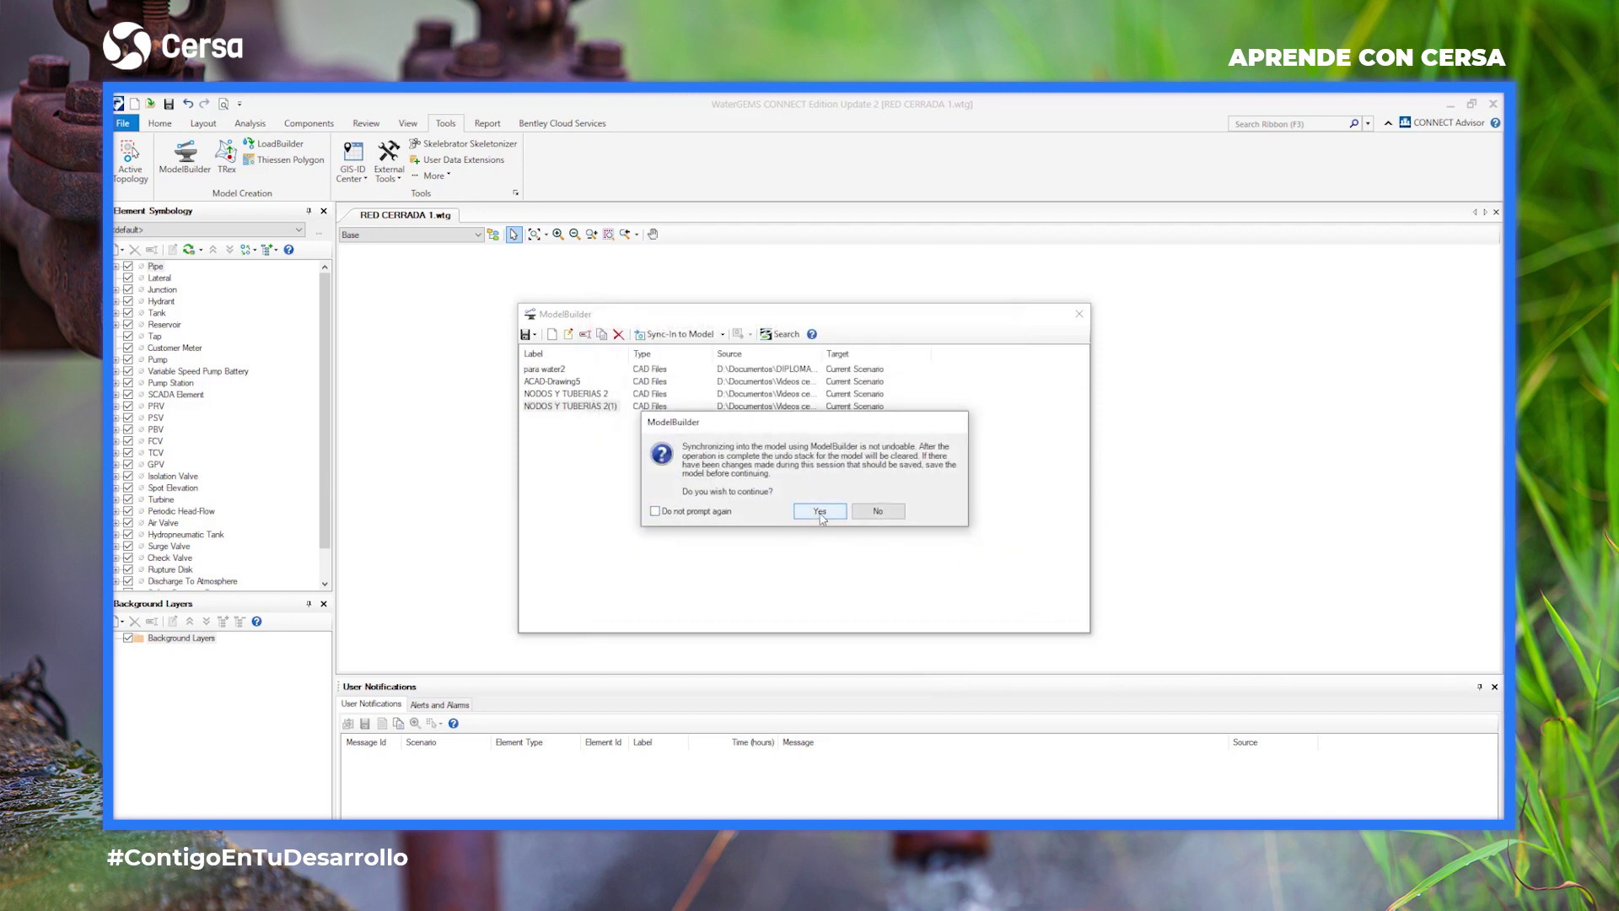
pyautogui.click(819, 511)
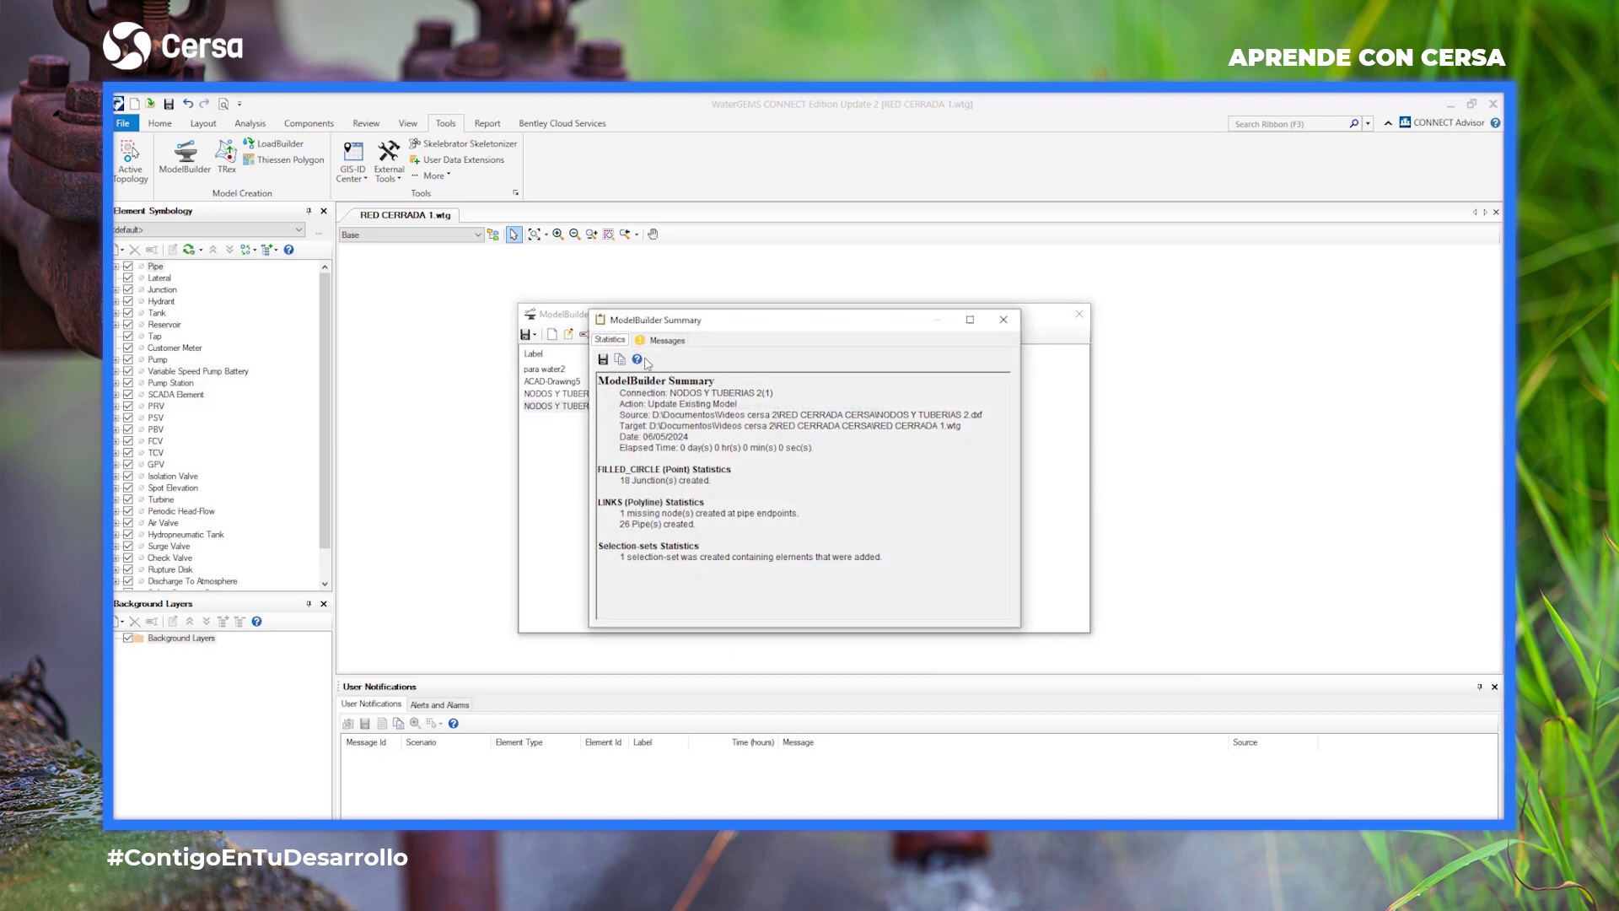
pyautogui.click(666, 339)
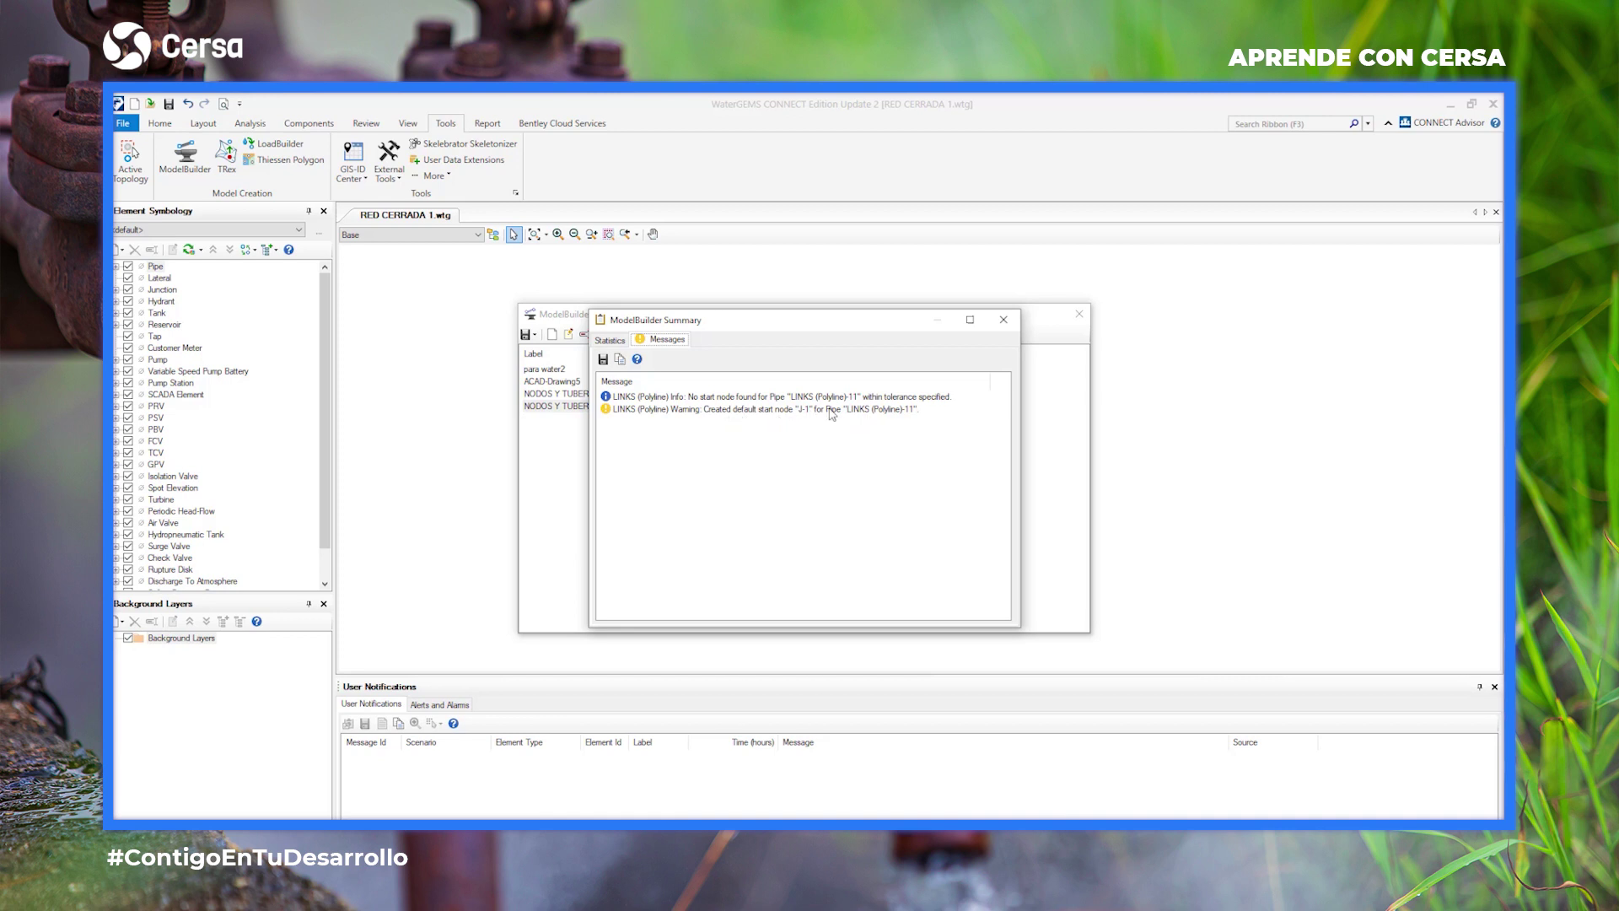
pyautogui.click(1007, 320)
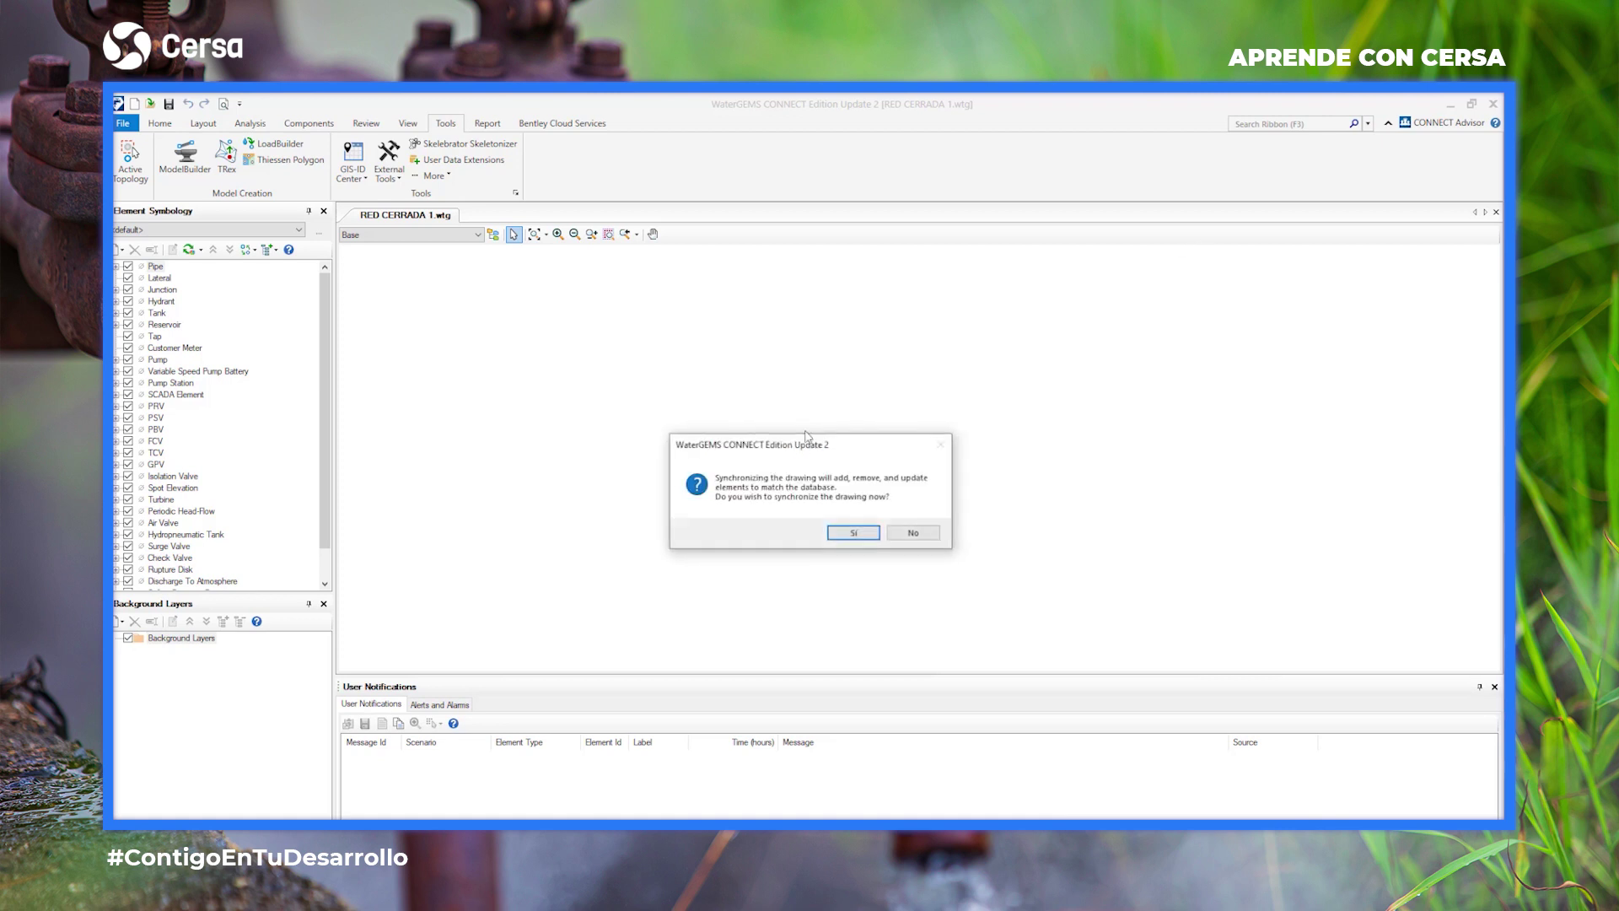
pyautogui.click(853, 533)
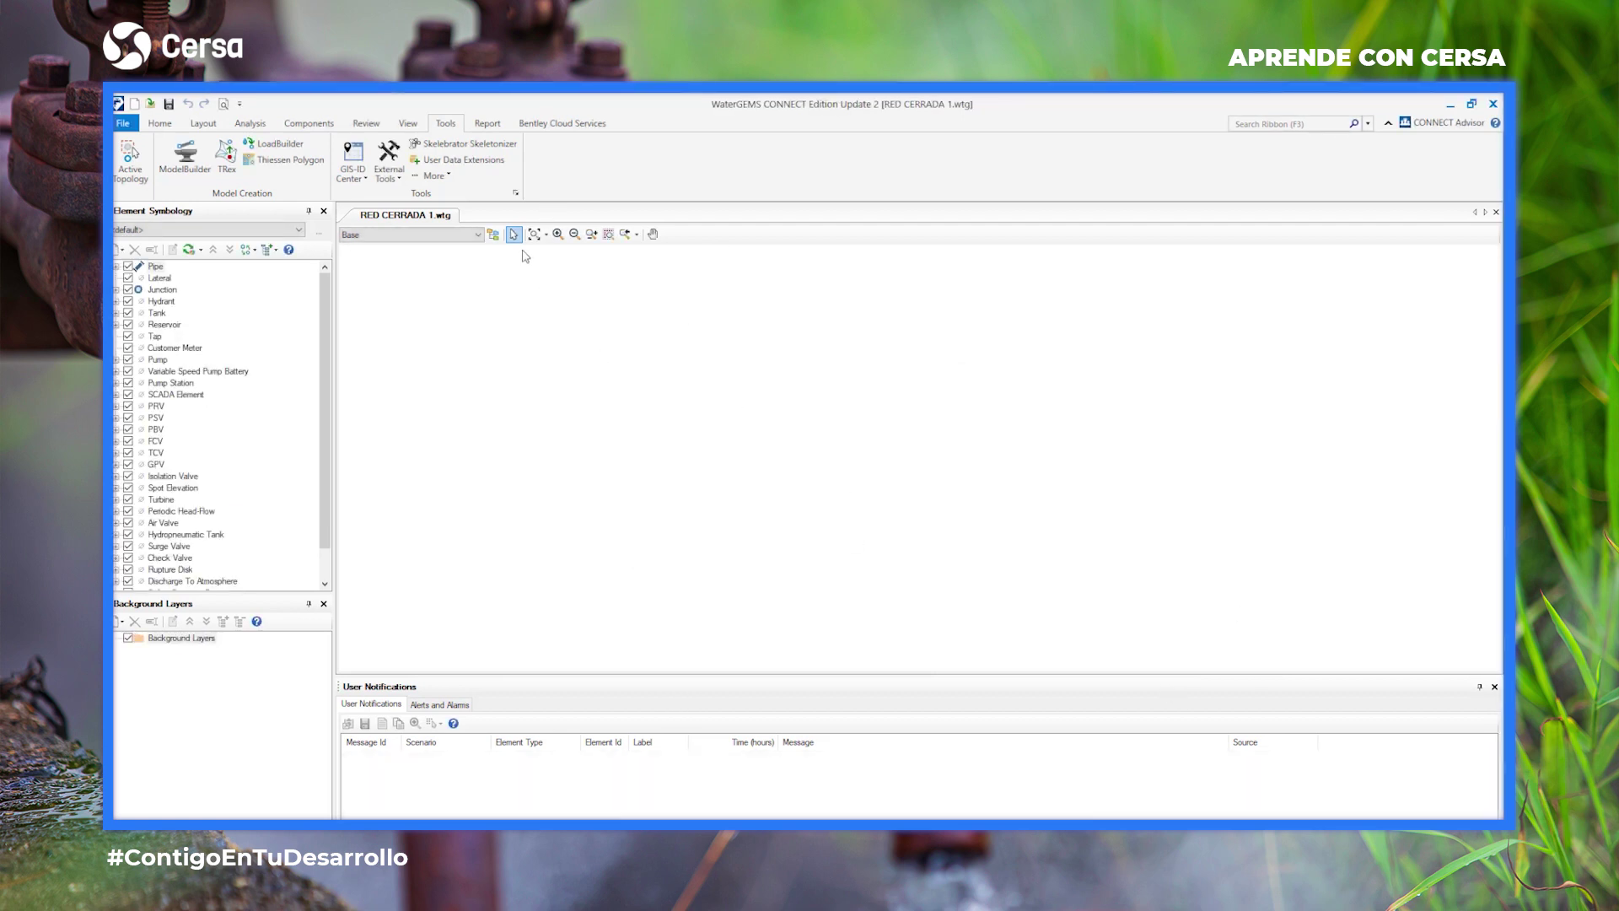
pyautogui.click(534, 233)
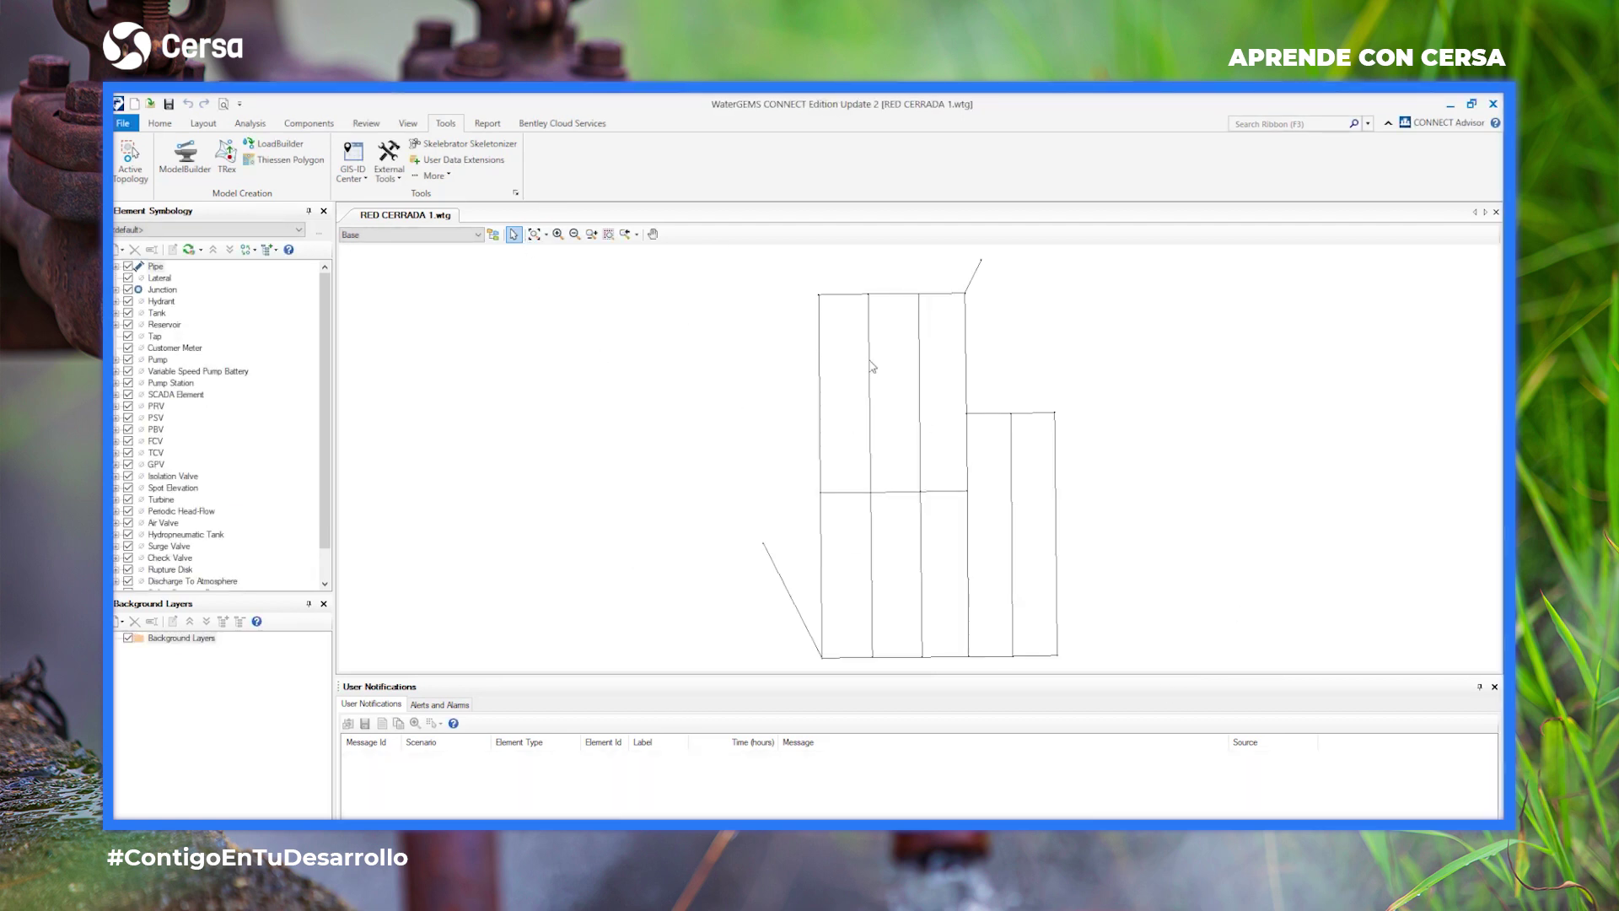
# Delete the junction FILLED_CIRCLE (Point)-18 at the free end of the network's lower-left branch.
pyautogui.scroll(5, 828, 495)
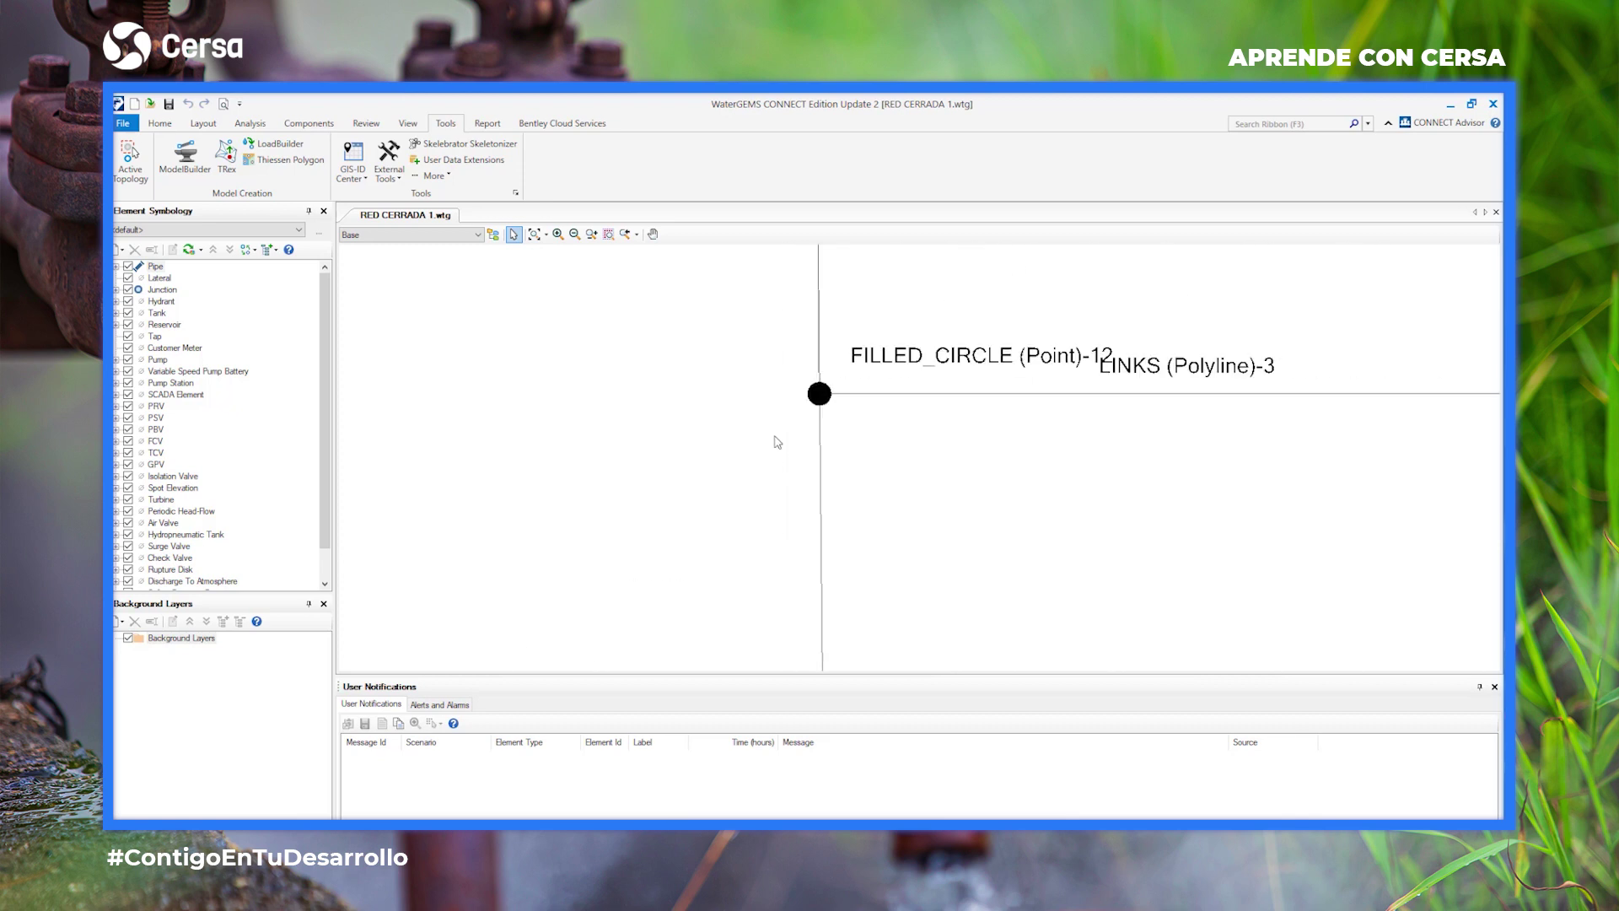
pyautogui.scroll(-5, 839, 400)
pyautogui.scroll(5, 877, 380)
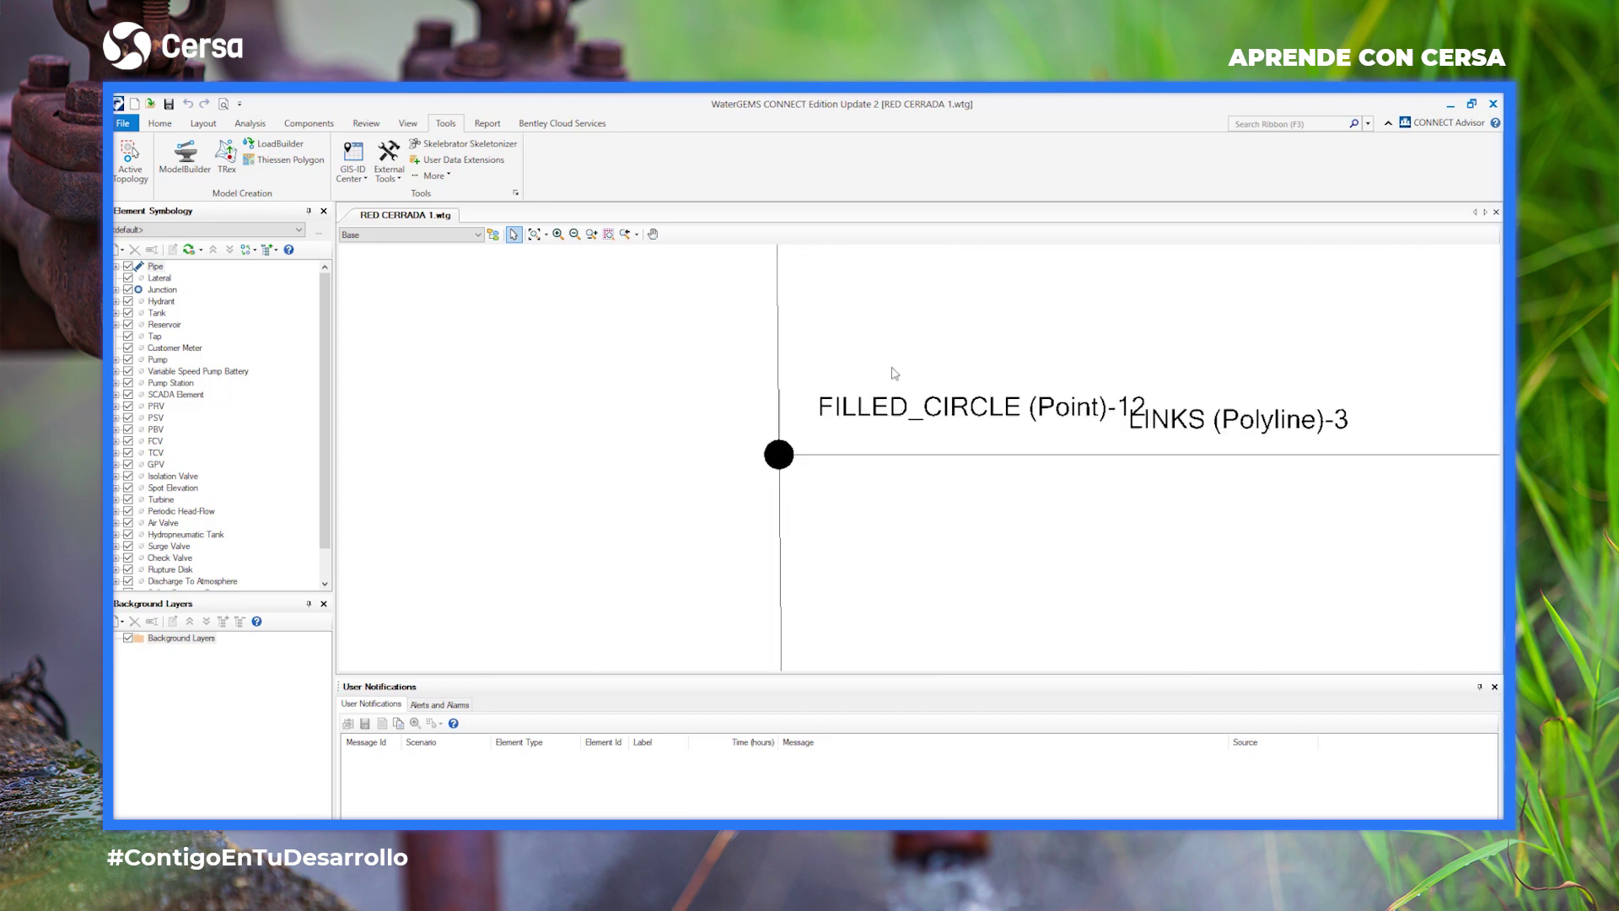
pyautogui.scroll(1, 894, 372)
pyautogui.scroll(-5, 895, 373)
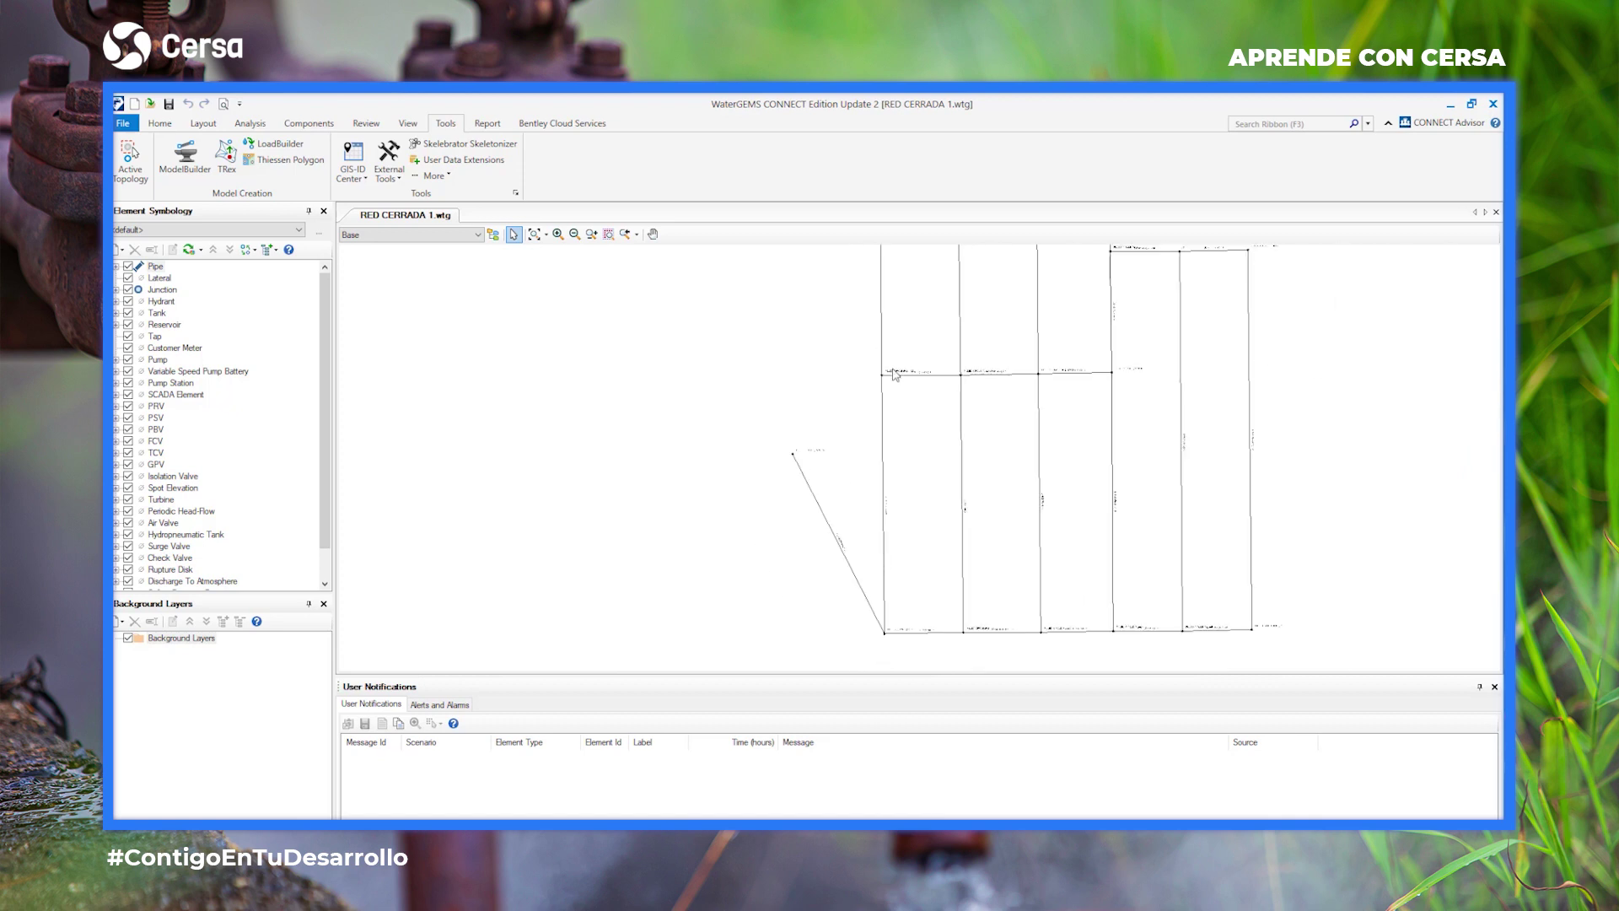
pyautogui.scroll(4, 801, 447)
pyautogui.scroll(2, 784, 434)
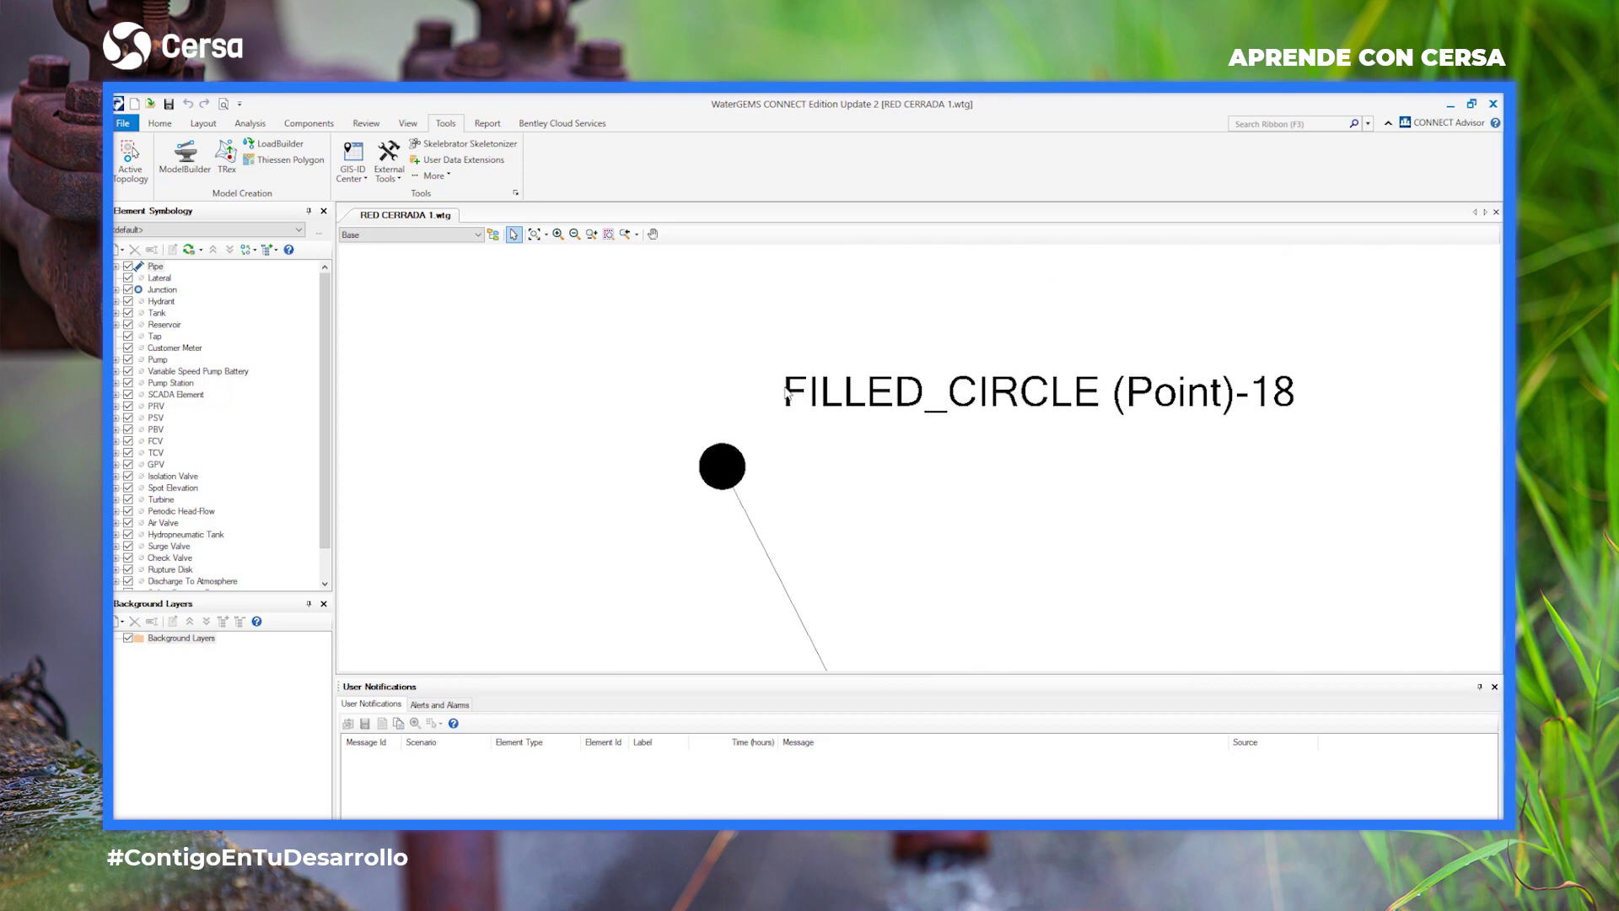
pyautogui.scroll(-1, 759, 431)
pyautogui.click(752, 428)
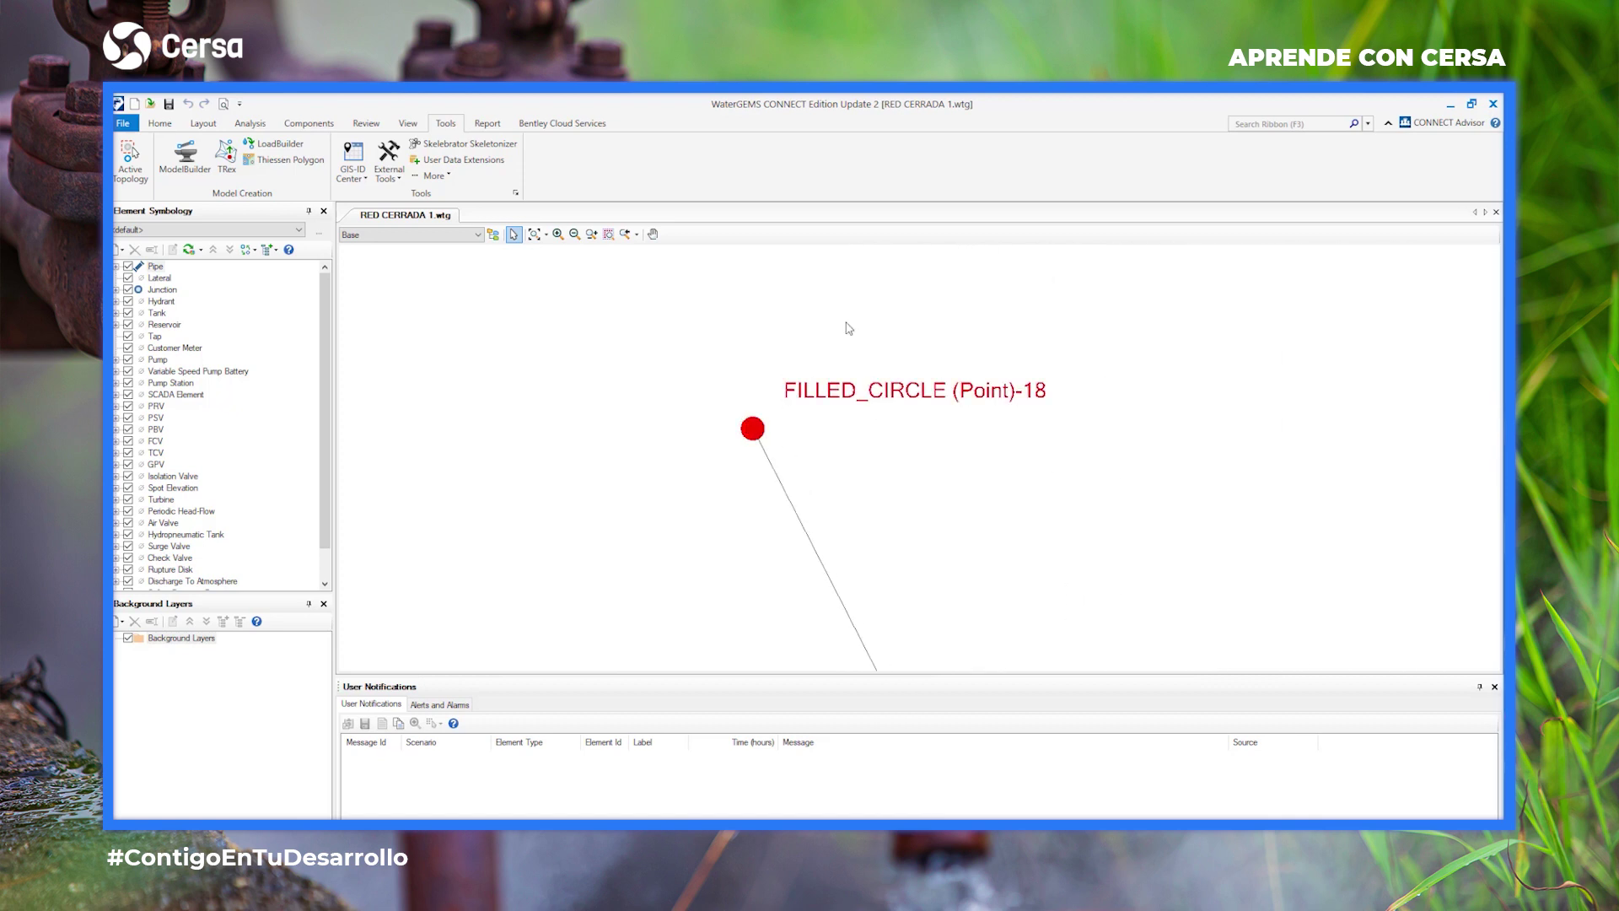
pyautogui.click(160, 123)
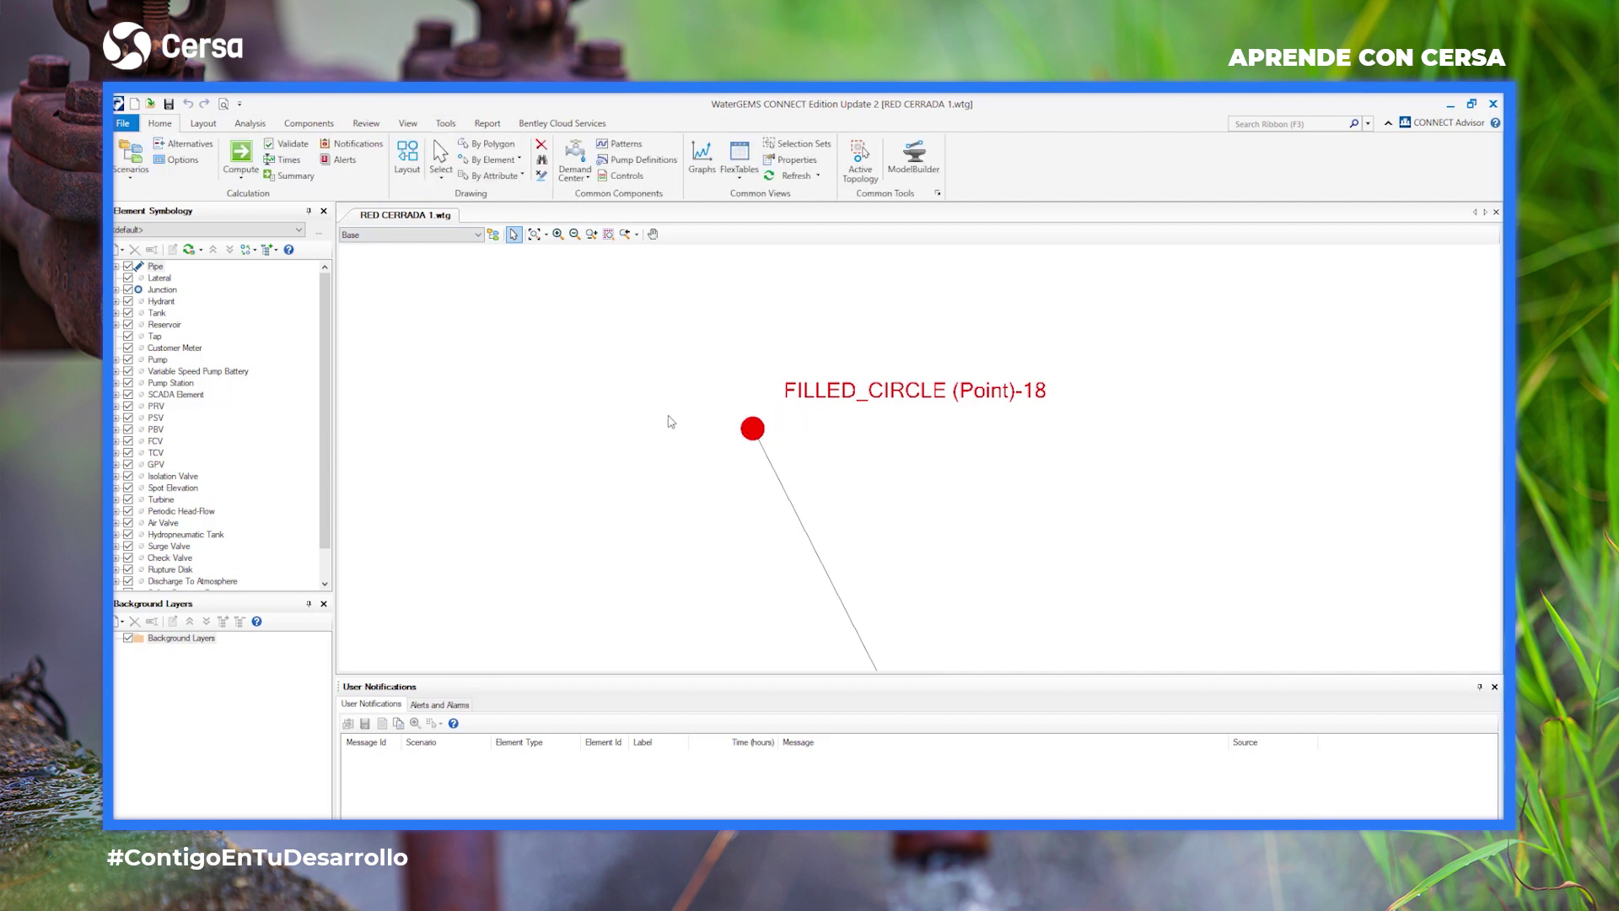
pyautogui.rightClick(753, 431)
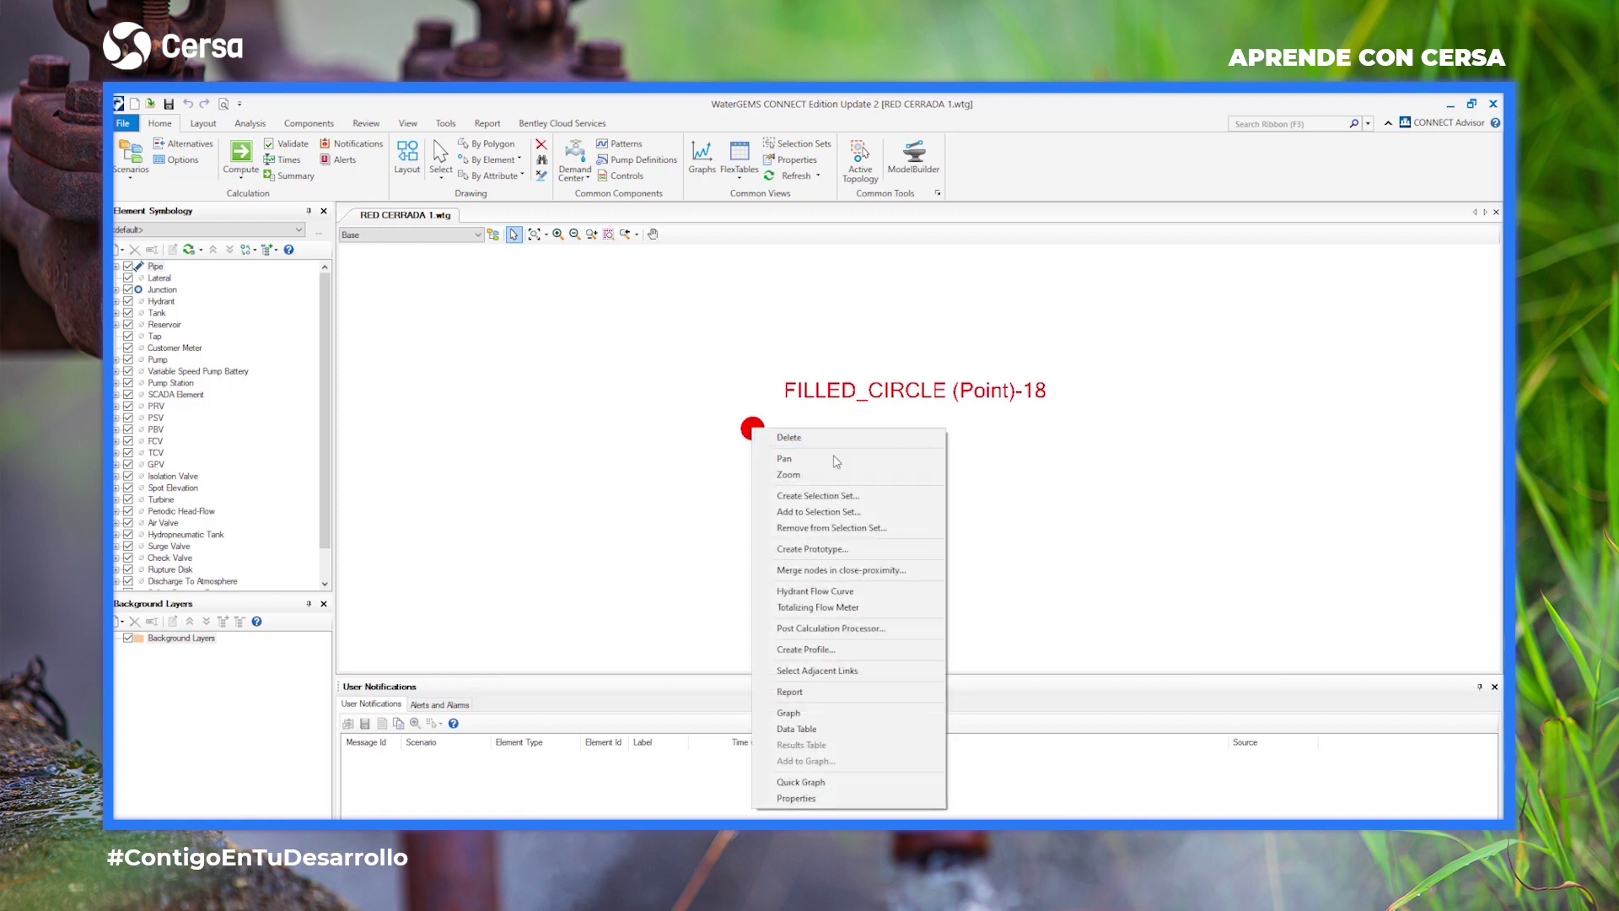
pyautogui.click(690, 480)
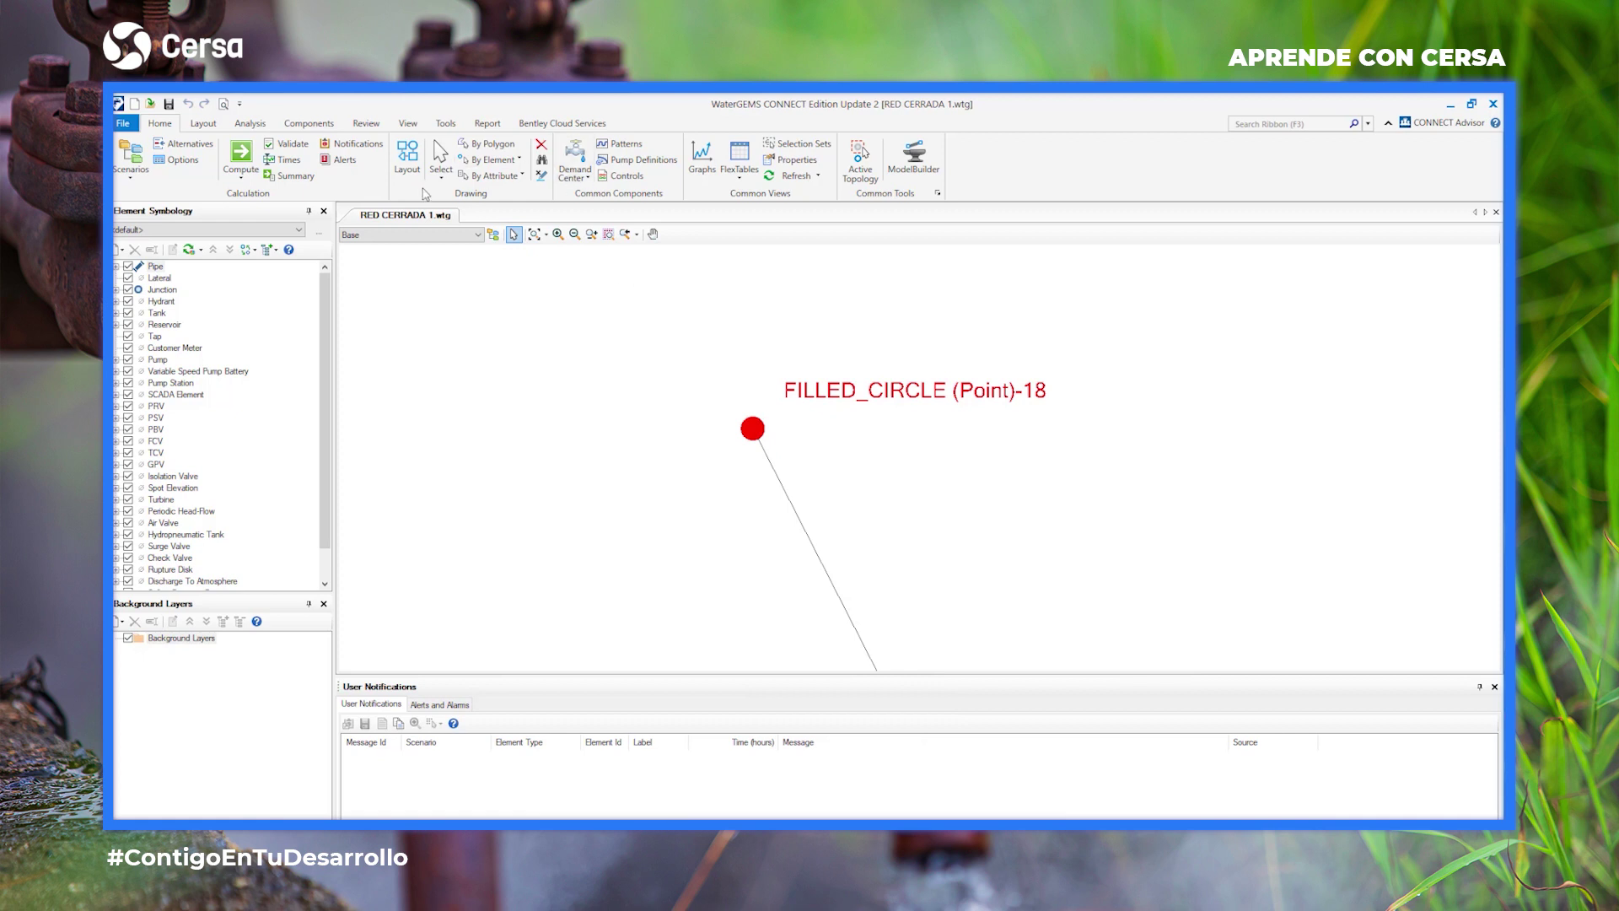
# Place a reservoir where the lower-left end junction was and connect it by a pipe to the network's lower-left corner junction.
pyautogui.click(407, 156)
pyautogui.rightClick(755, 403)
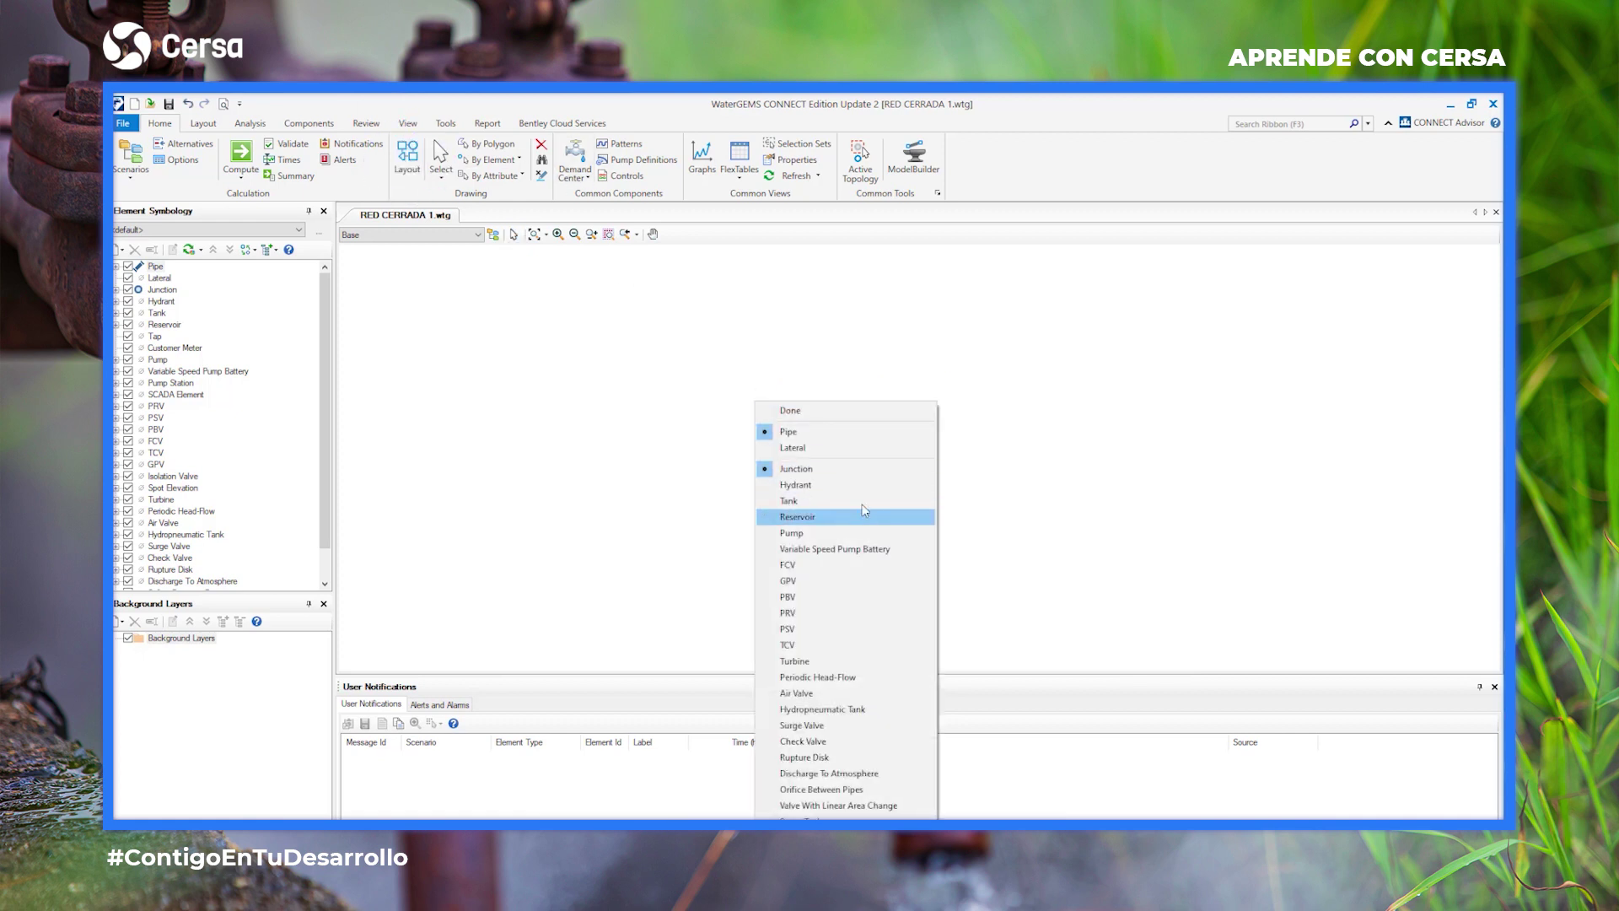
pyautogui.click(798, 517)
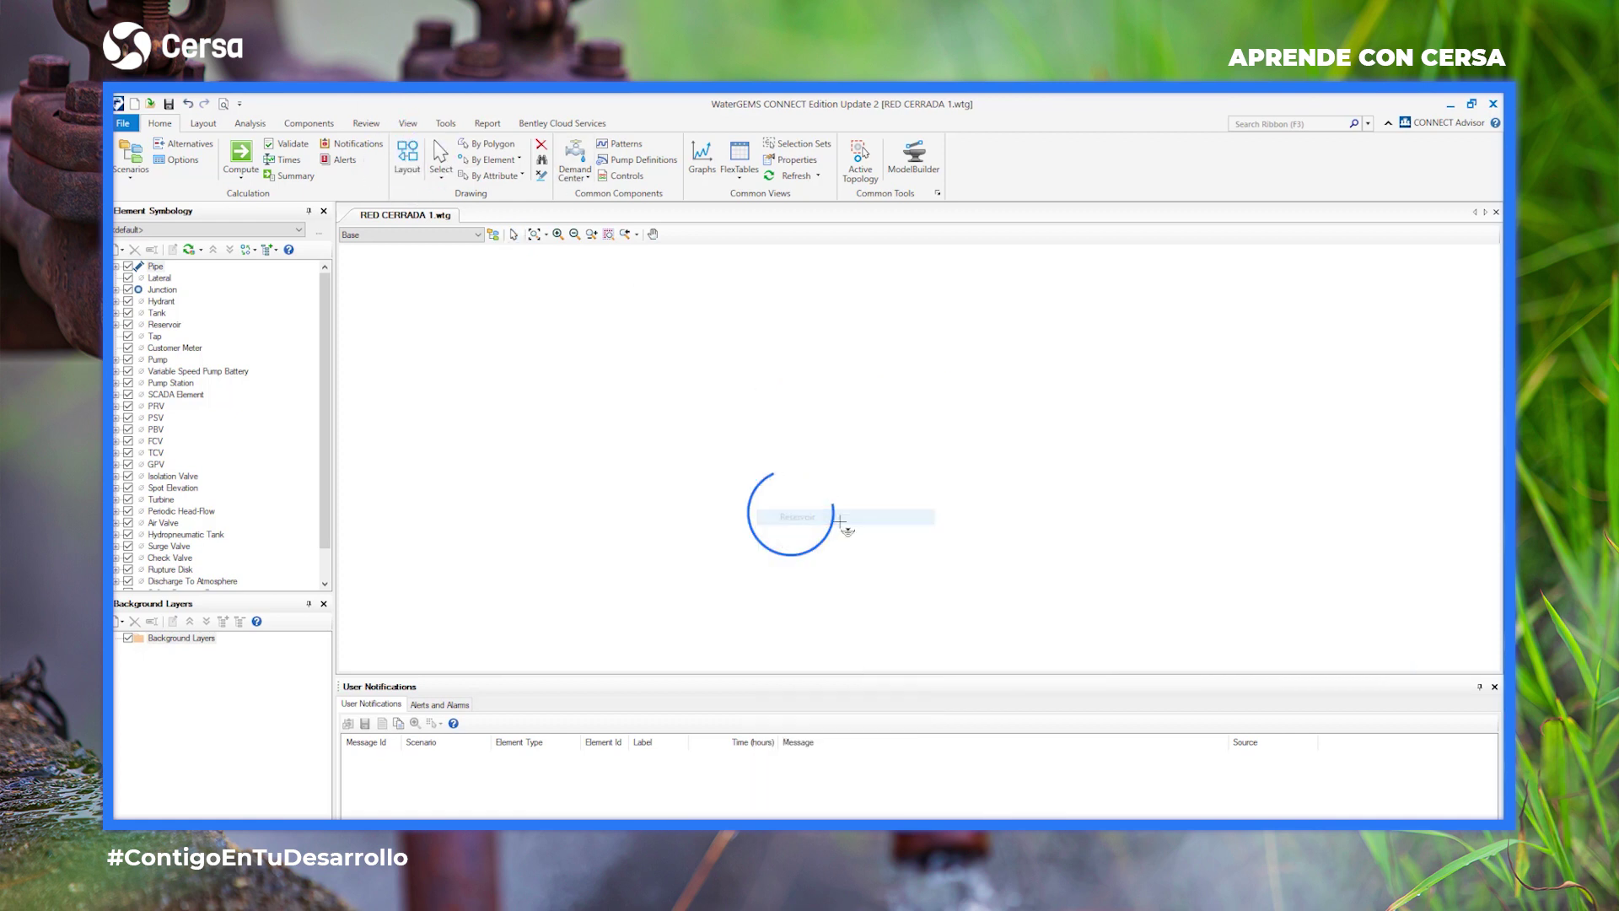
pyautogui.click(792, 499)
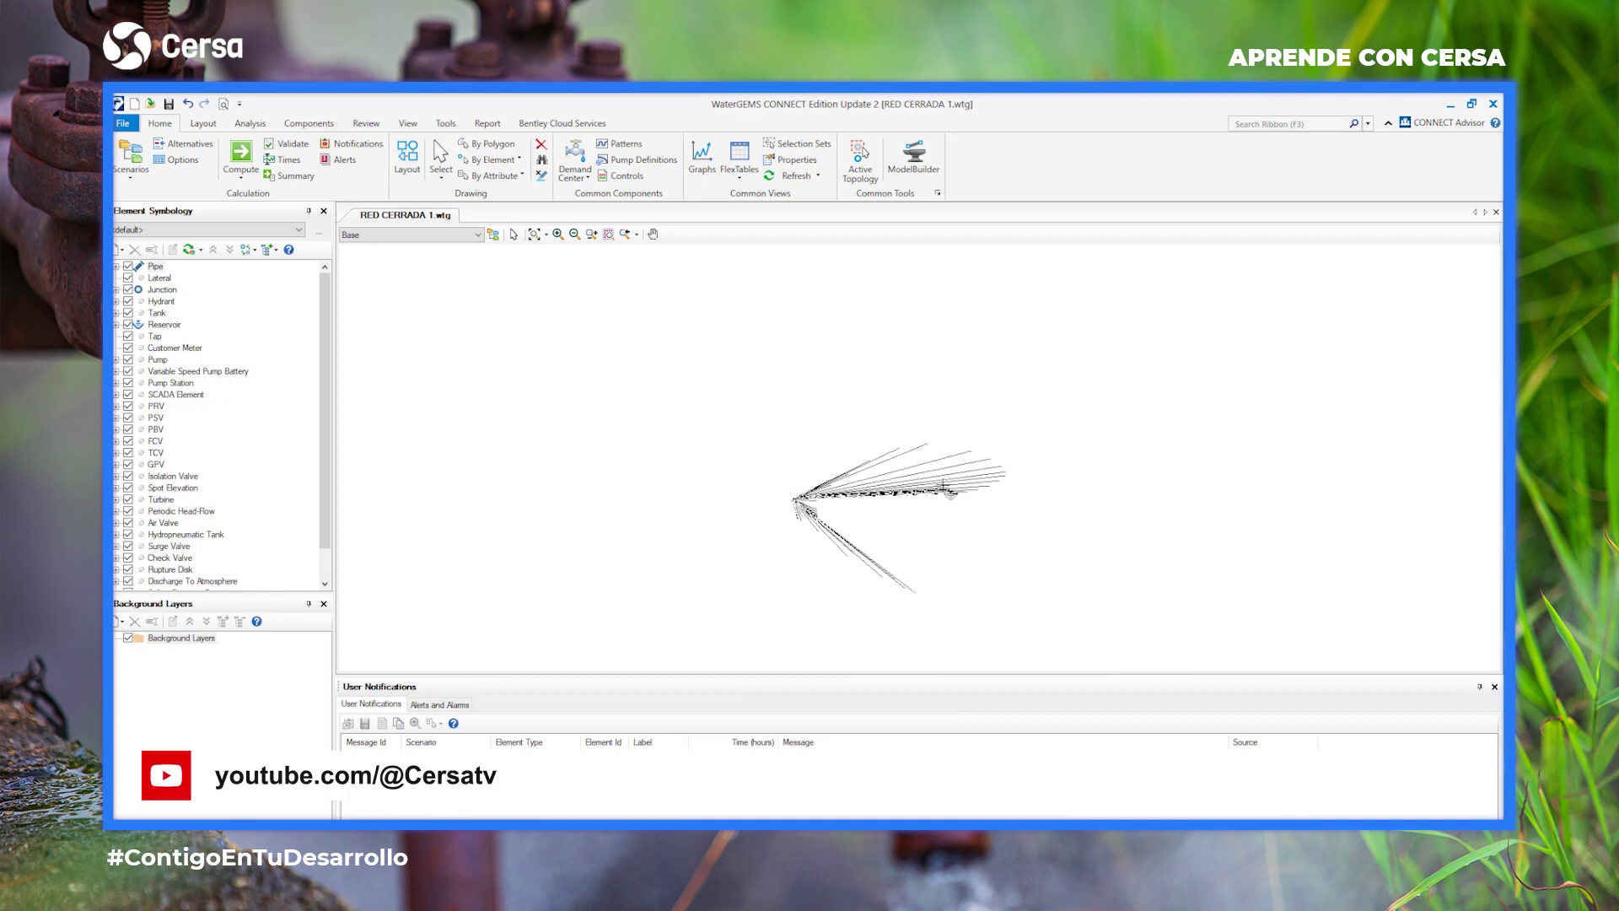
pyautogui.scroll(-2, 938, 473)
pyautogui.scroll(5, 944, 476)
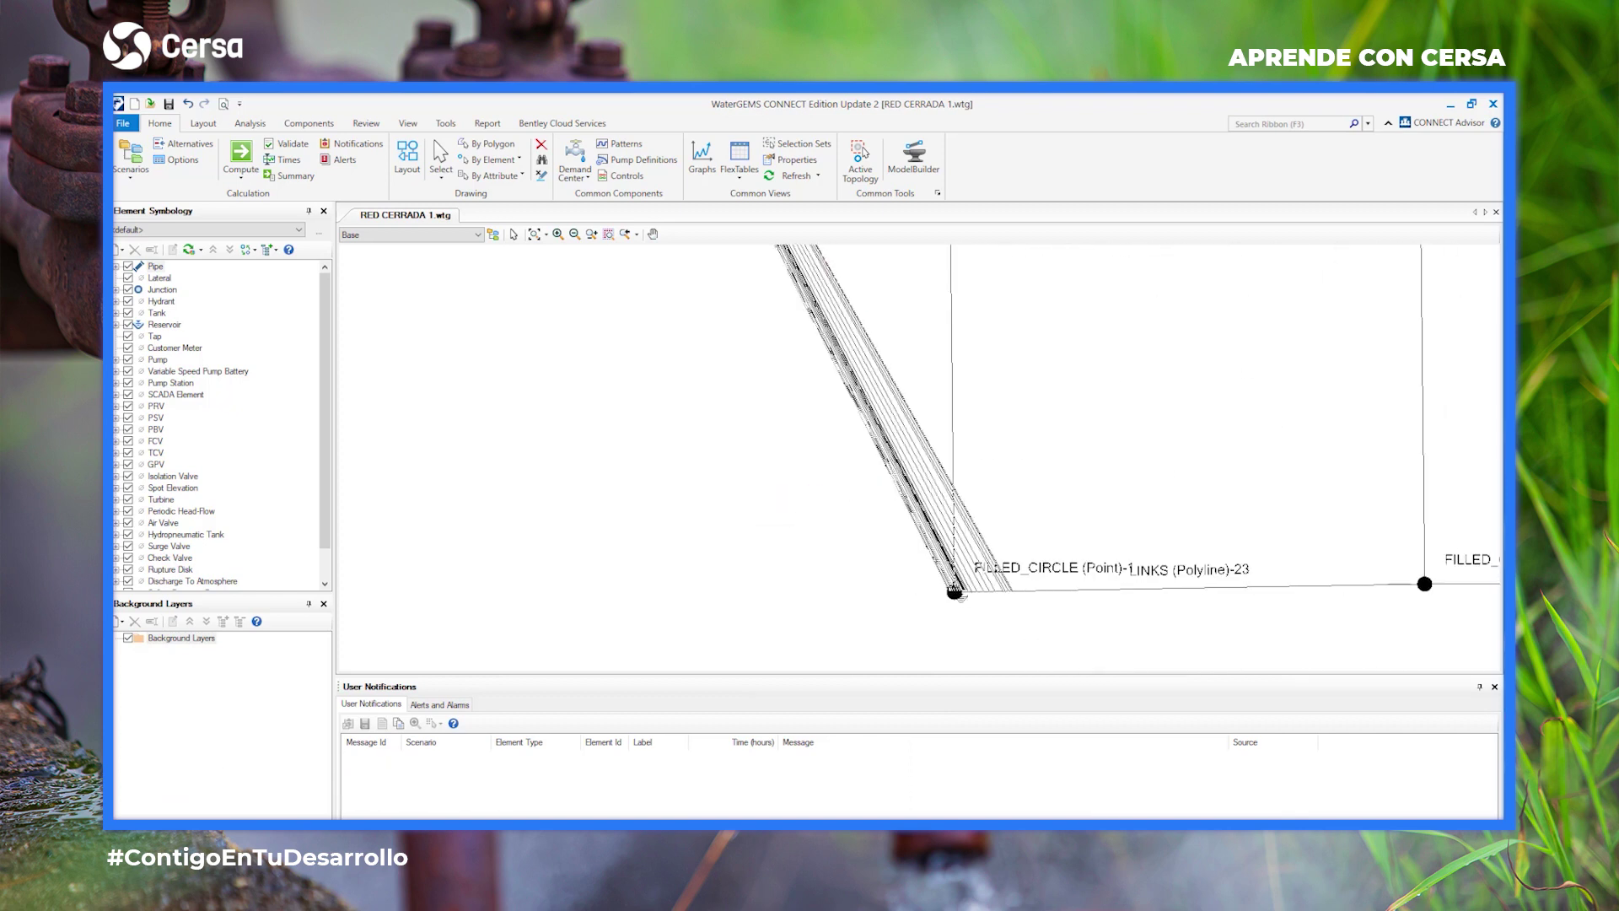
pyautogui.click(957, 577)
pyautogui.press('Escape')
pyautogui.scroll(2, 940, 622)
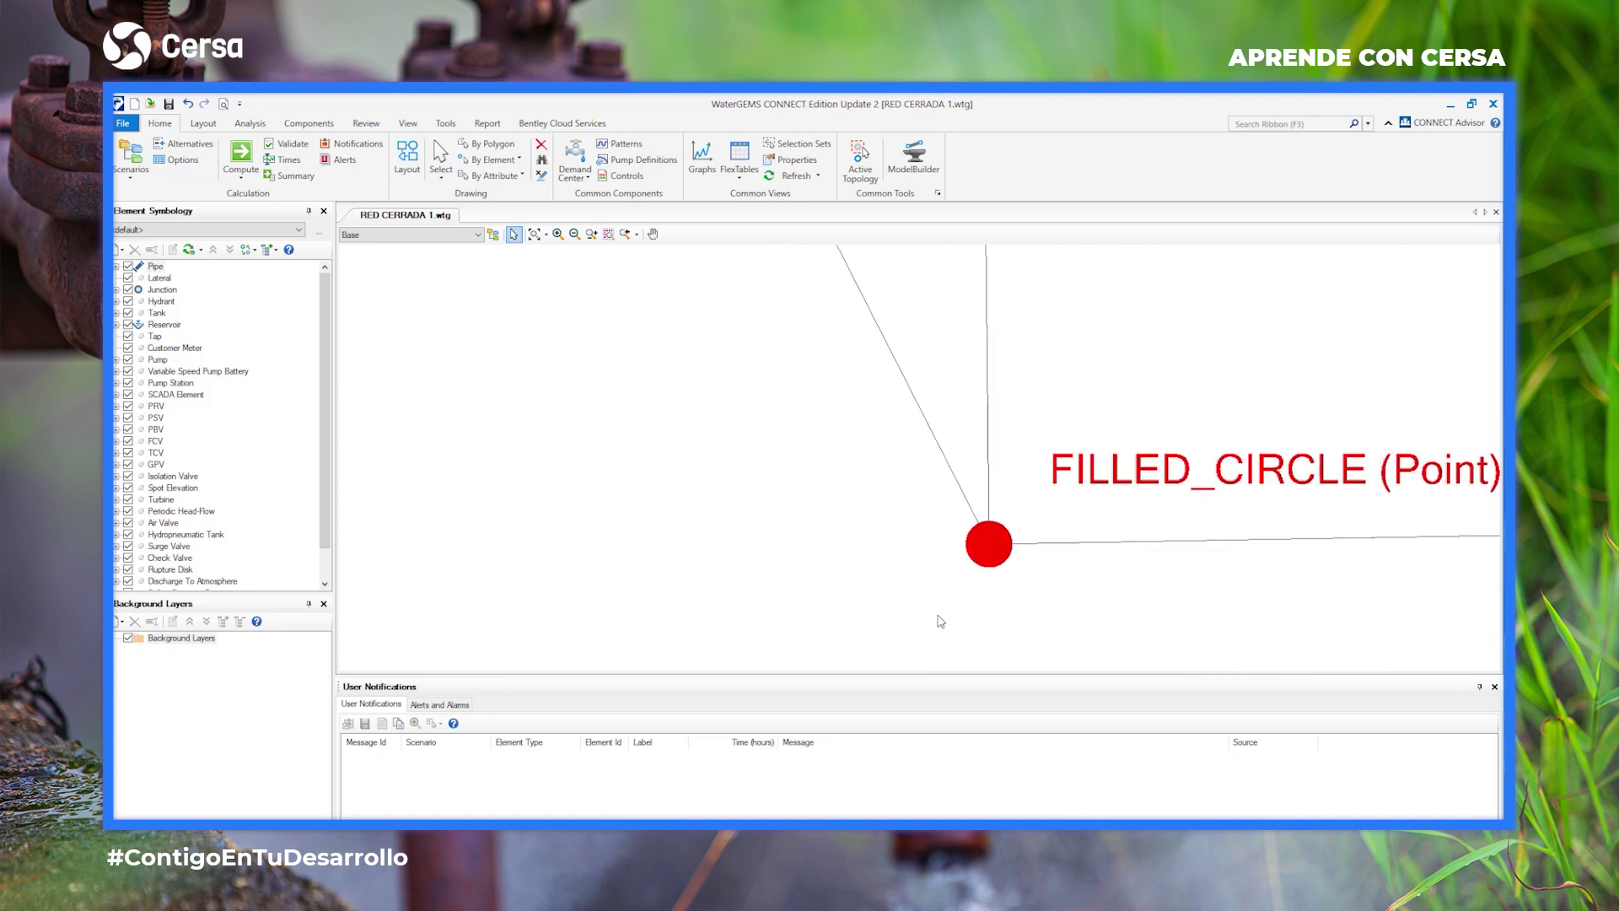
# Delete the junction FILLED_CIRCLE (Point)-17 at the free end of the network's upper-right branch.
pyautogui.scroll(-5, 941, 621)
pyautogui.scroll(-2, 940, 622)
pyautogui.scroll(8, 1073, 343)
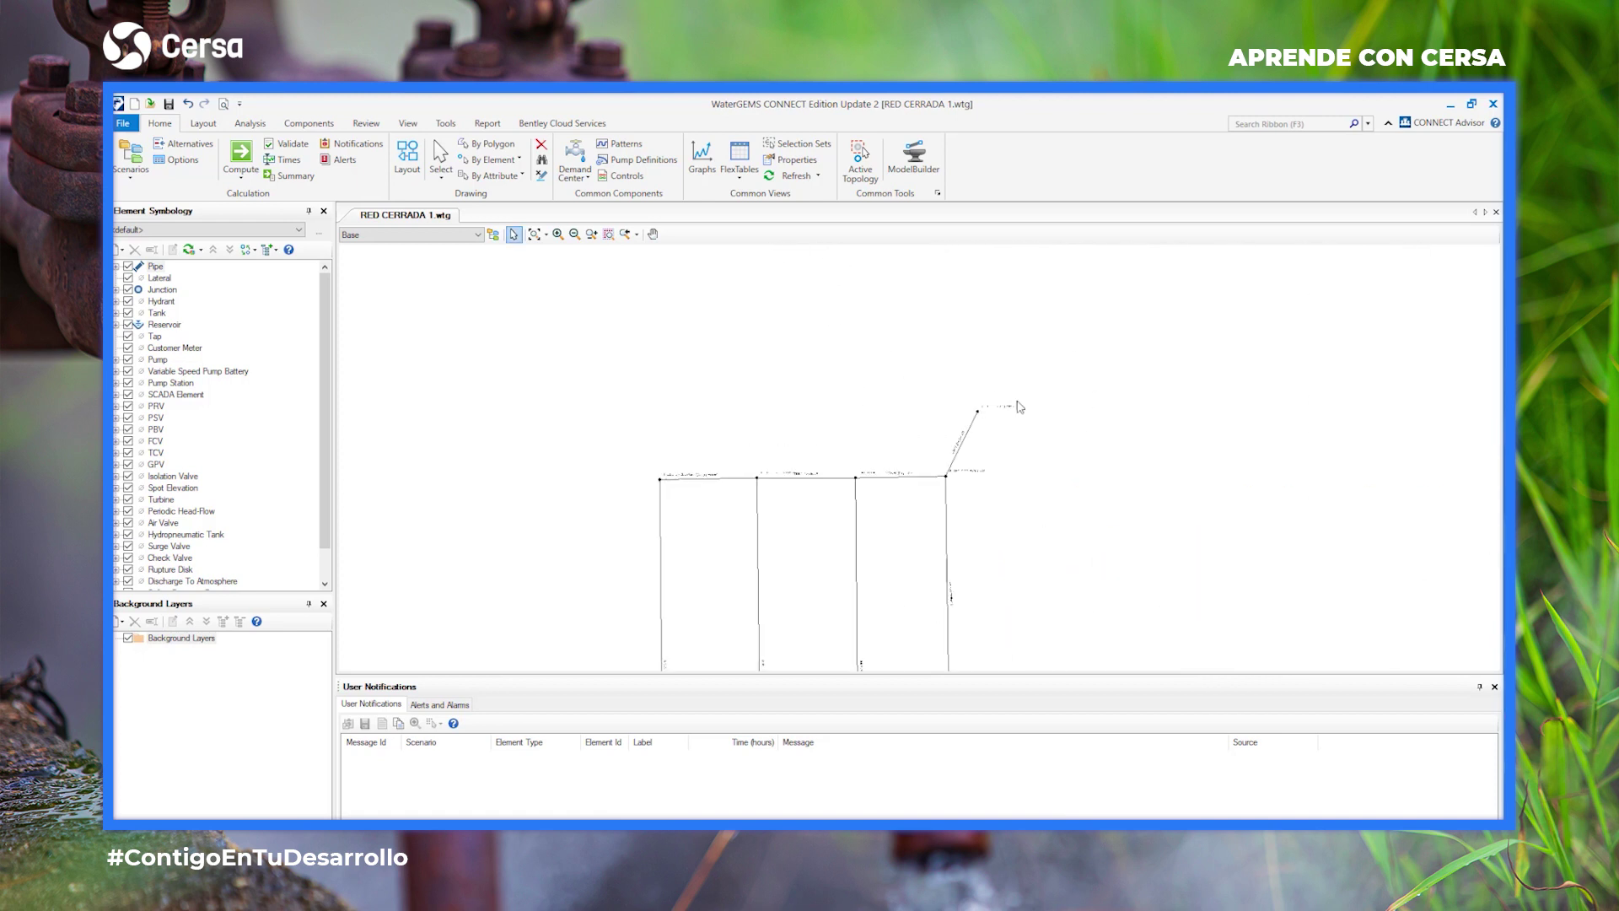
pyautogui.scroll(-3, 883, 412)
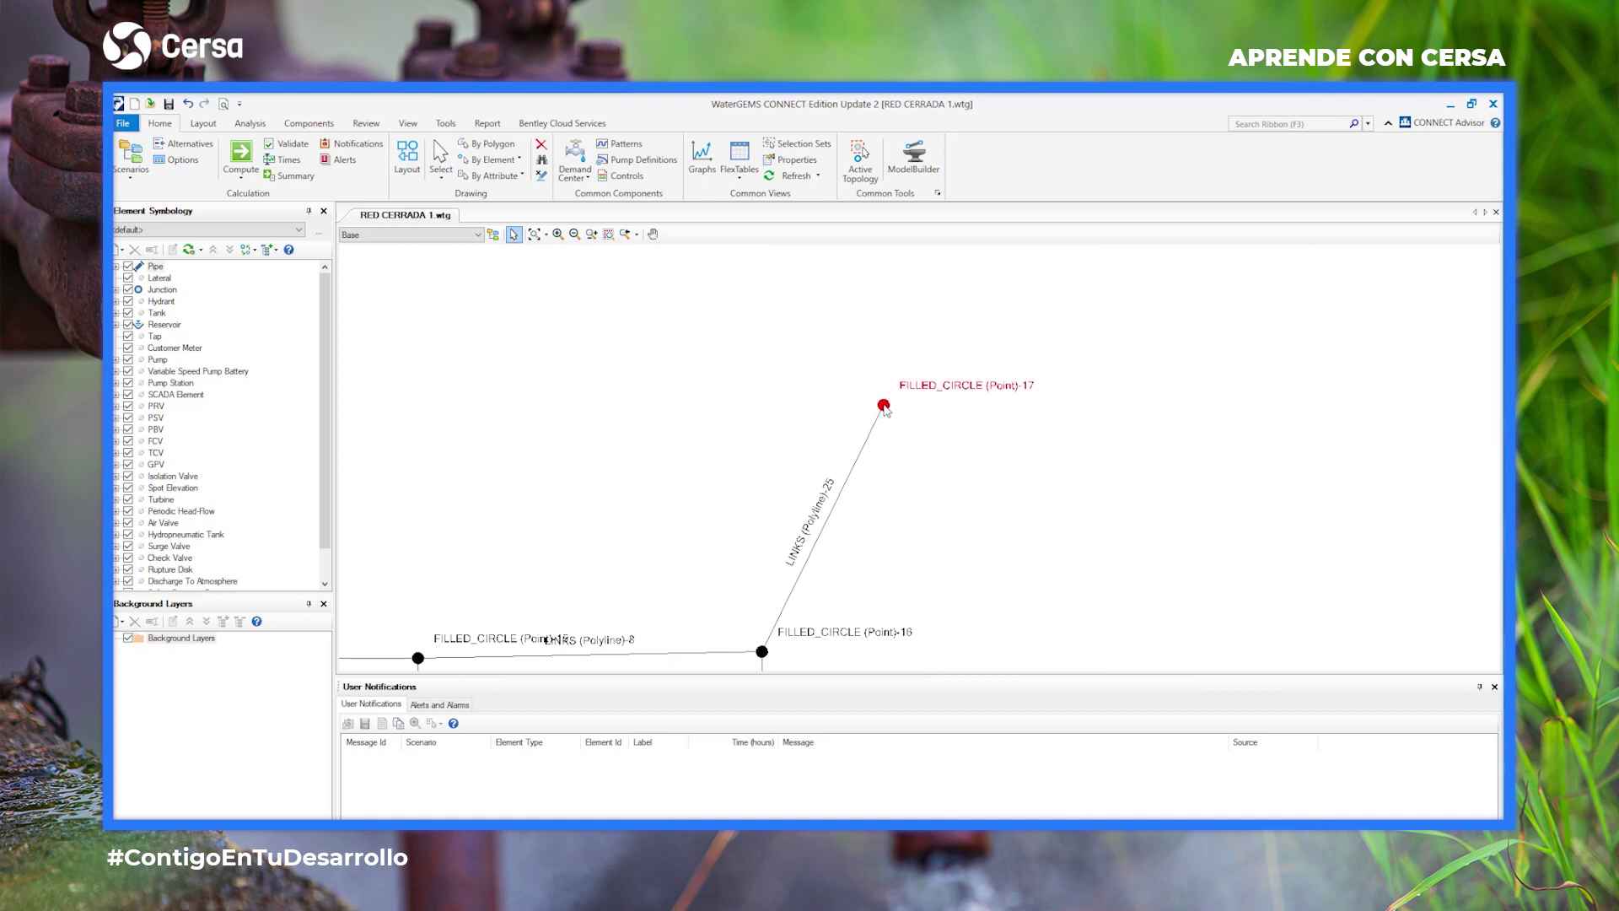
pyautogui.press('Delete')
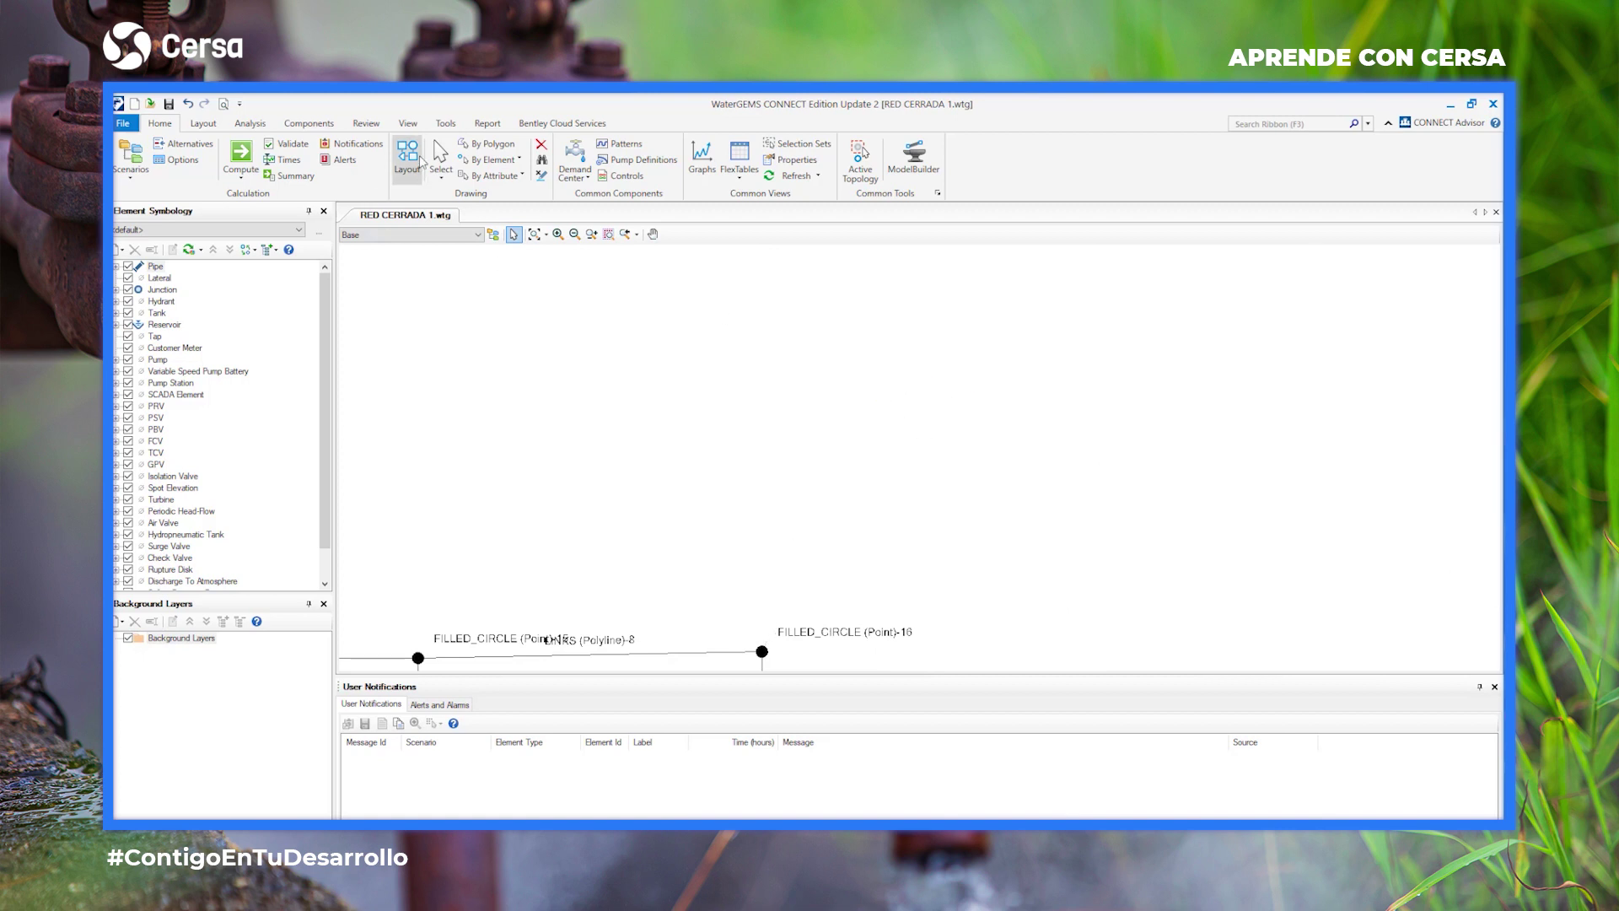
# Place a second reservoir beyond the upper-right corner and connect it by a pipe to junction FILLED_CIRCLE (Point)-16.
pyautogui.click(413, 165)
pyautogui.rightClick(890, 463)
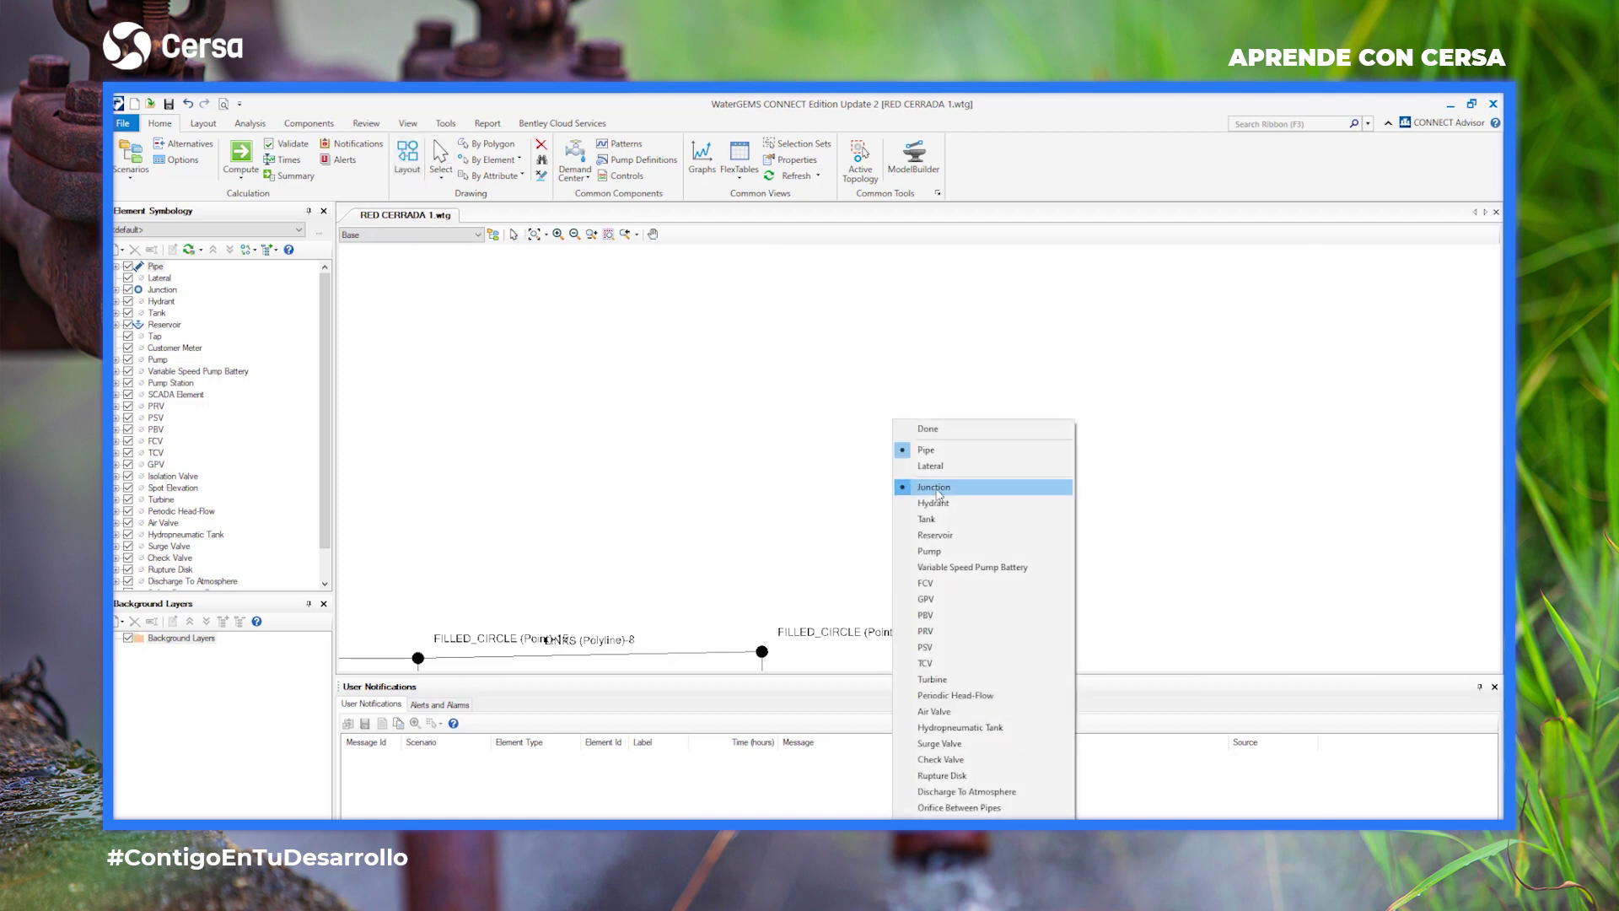
pyautogui.click(971, 520)
pyautogui.click(891, 465)
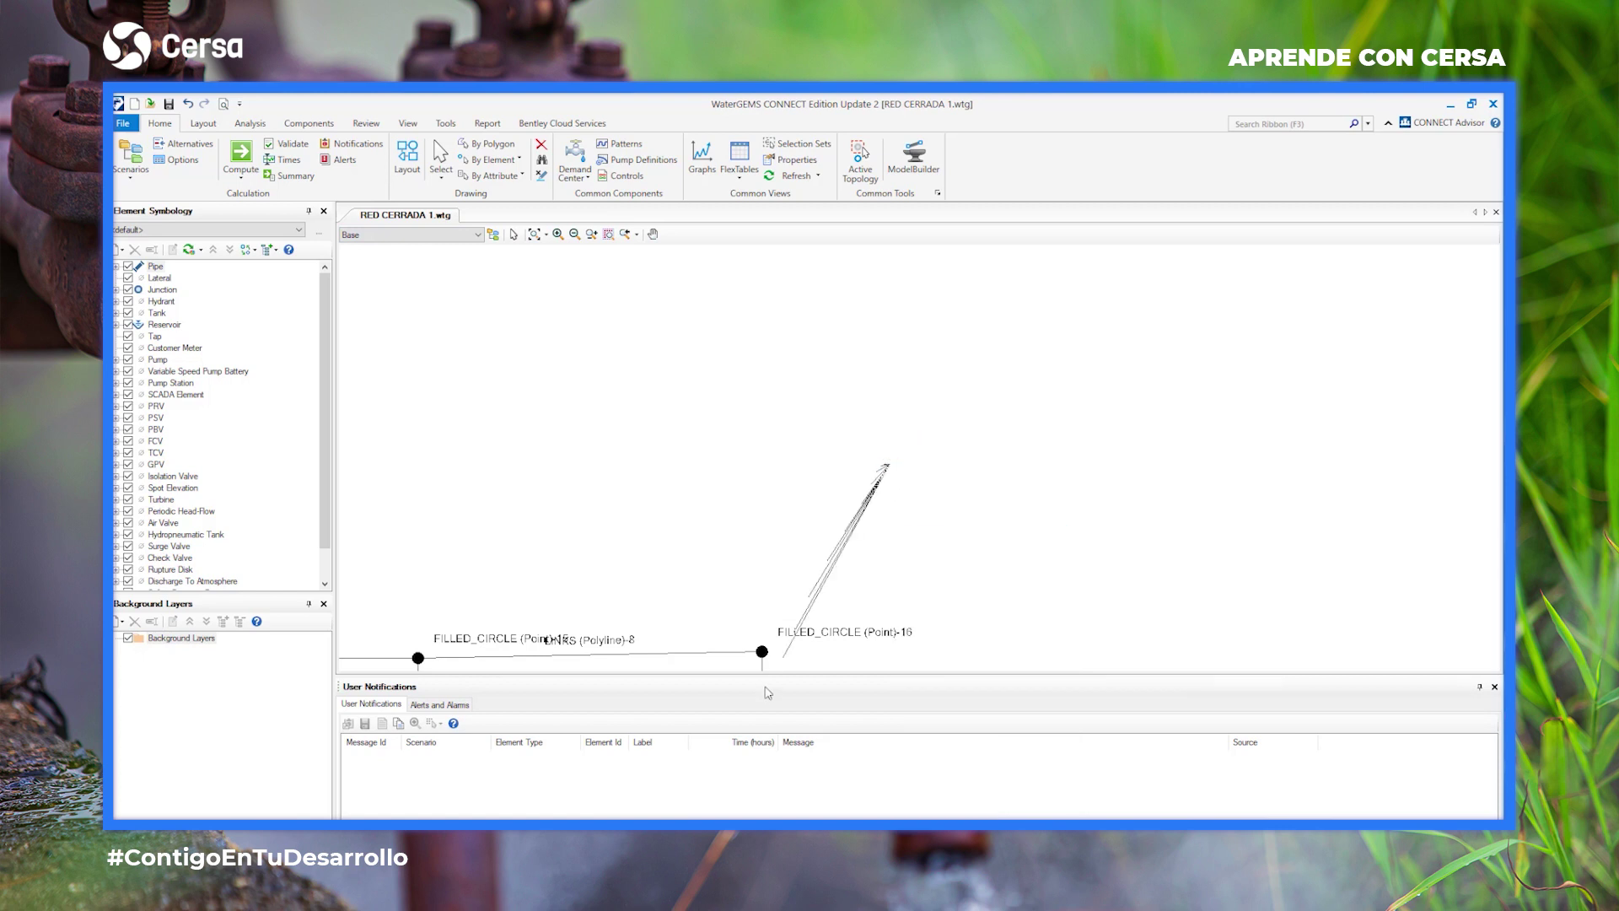
pyautogui.click(761, 651)
pyautogui.press('Escape')
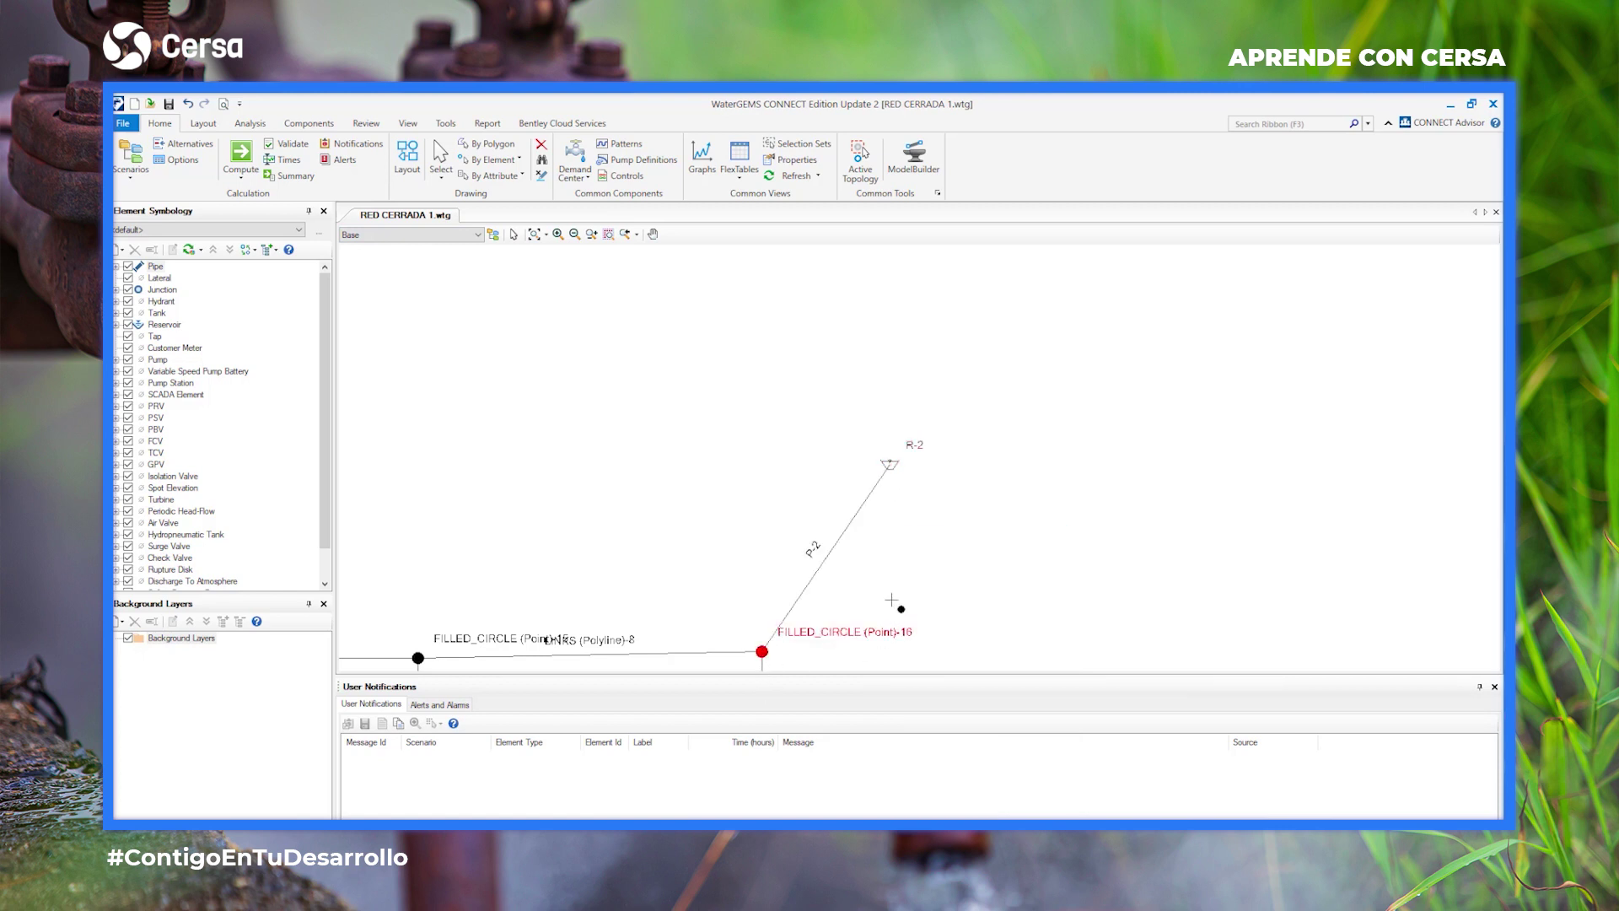
# Examine the whole network layout and the connections of the two reservoirs.
pyautogui.scroll(1, 960, 448)
pyautogui.scroll(-6, 953, 449)
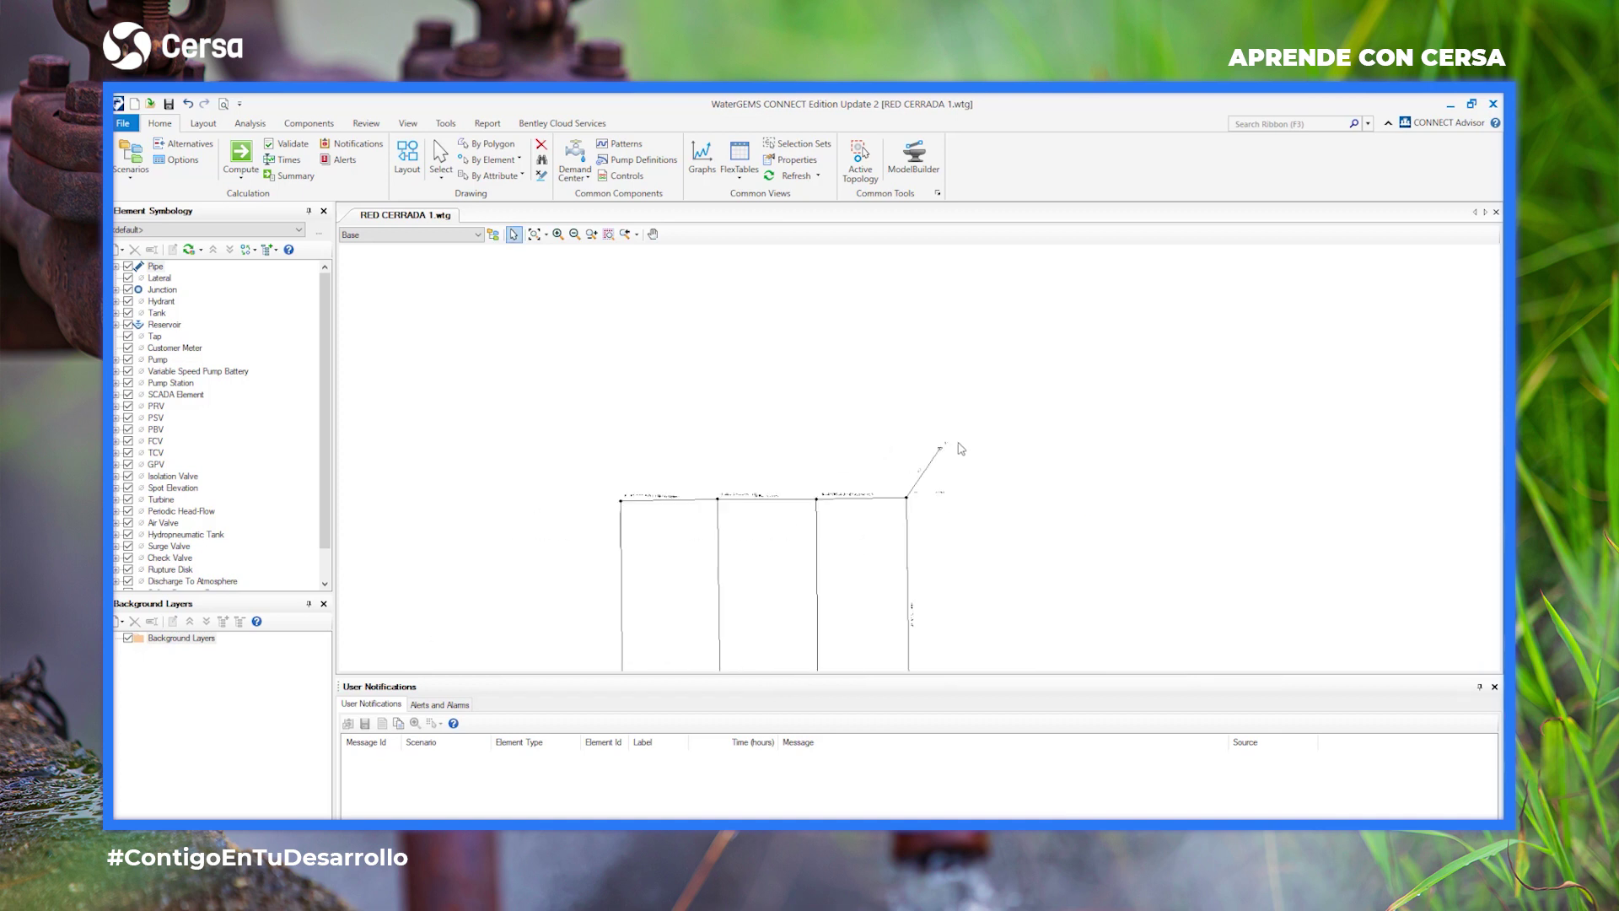
pyautogui.scroll(2, 919, 545)
pyautogui.scroll(2, 919, 546)
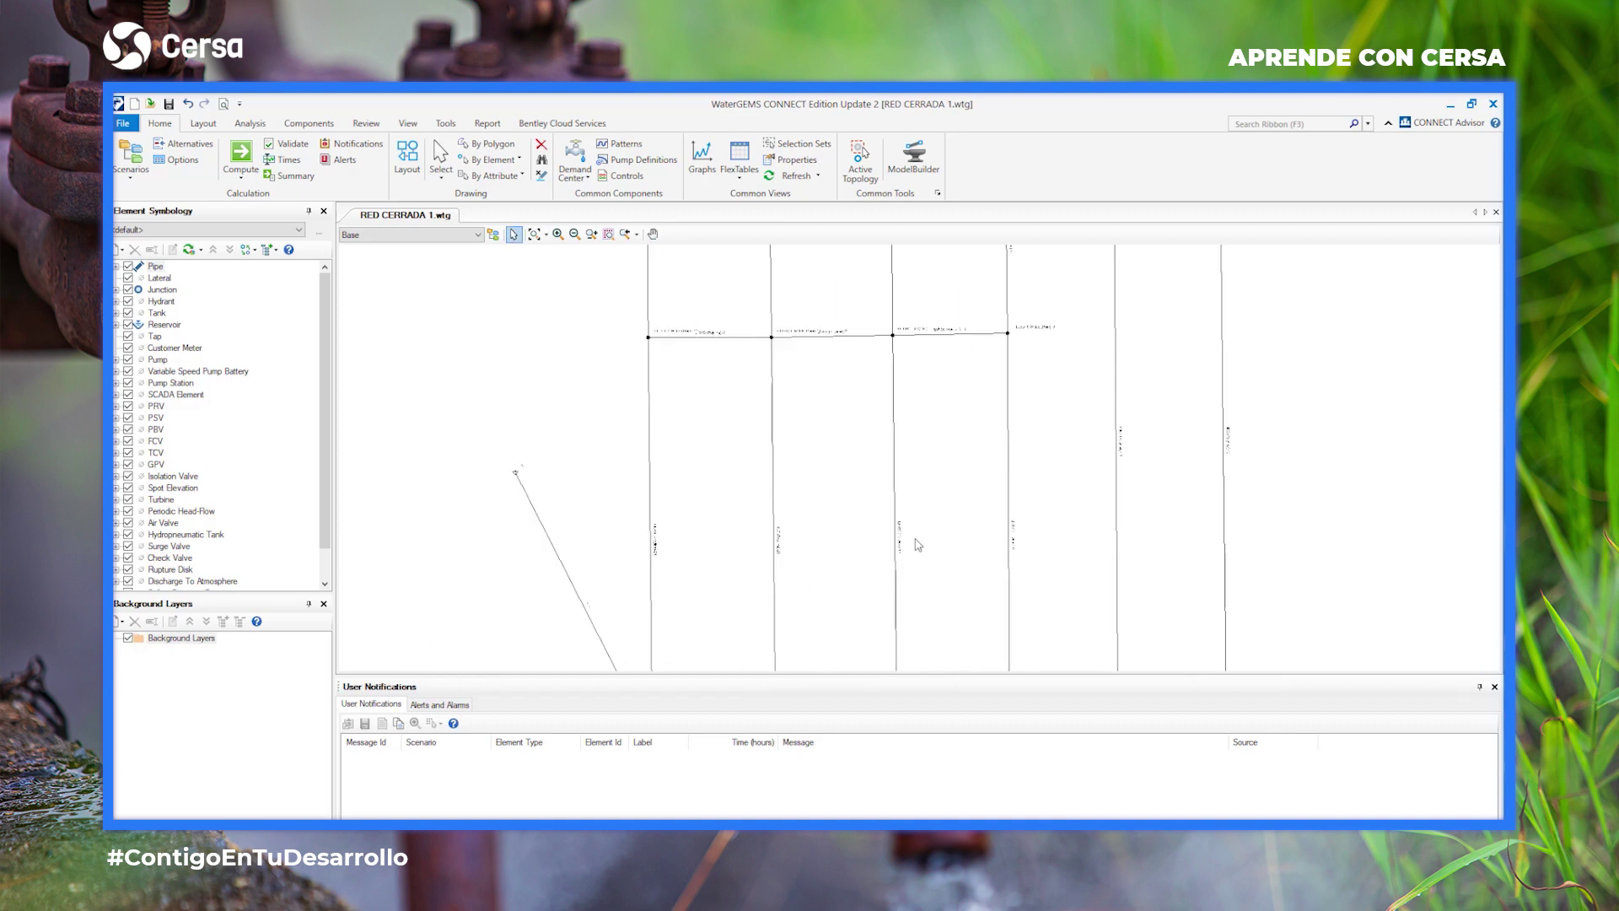
pyautogui.scroll(1, 520, 442)
pyautogui.scroll(-4, 508, 445)
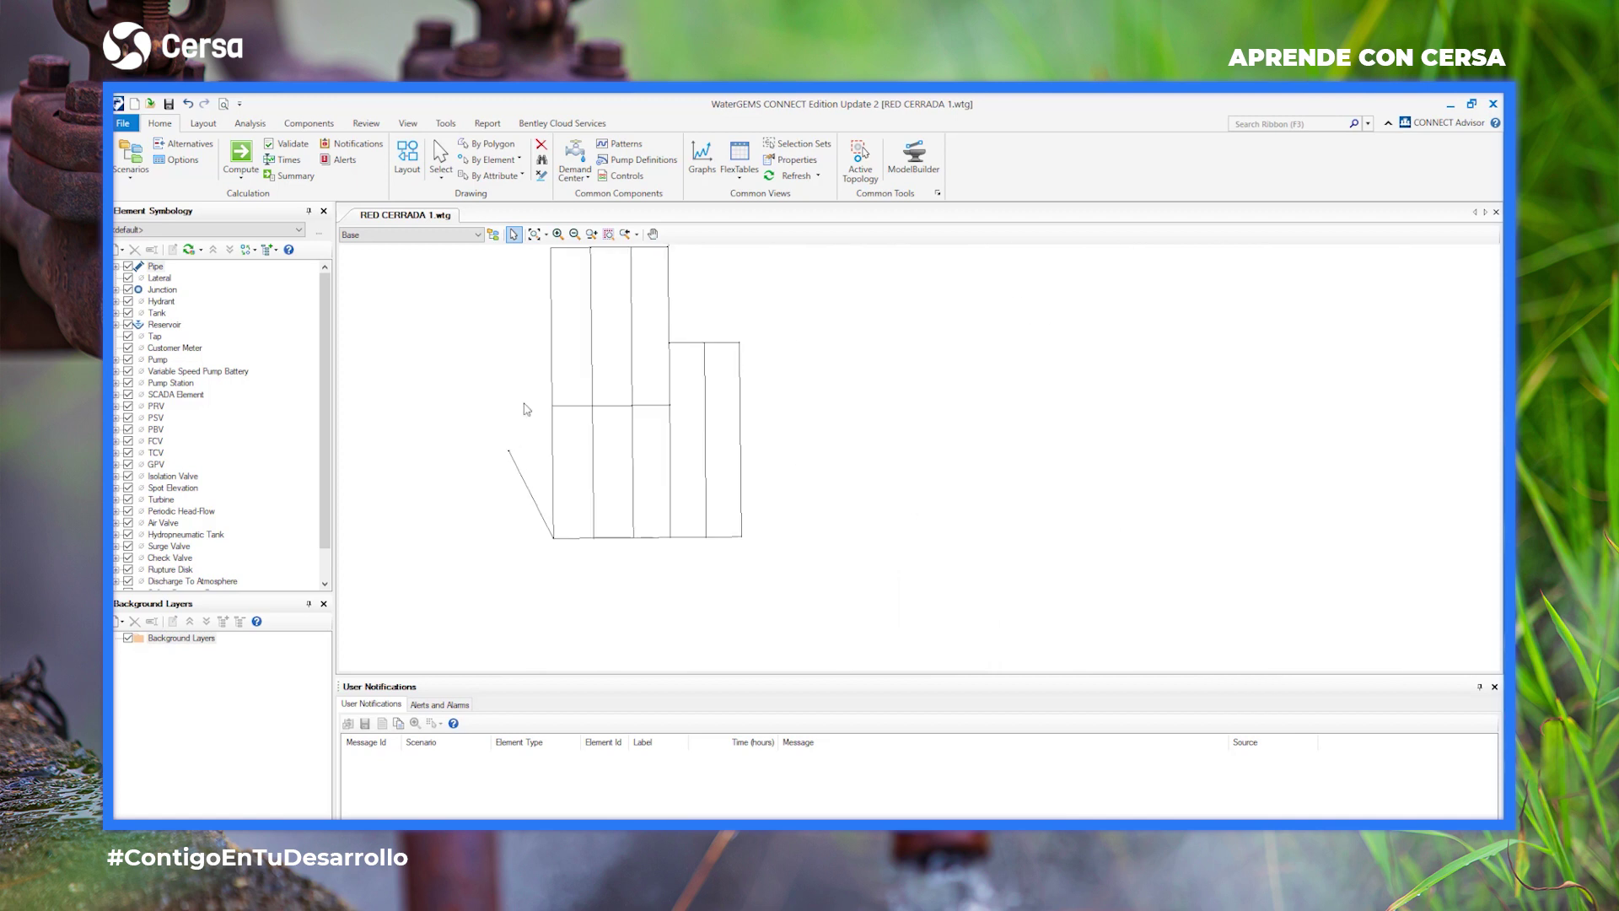
pyautogui.moveTo(557, 346); pyautogui.dragTo(693, 508)
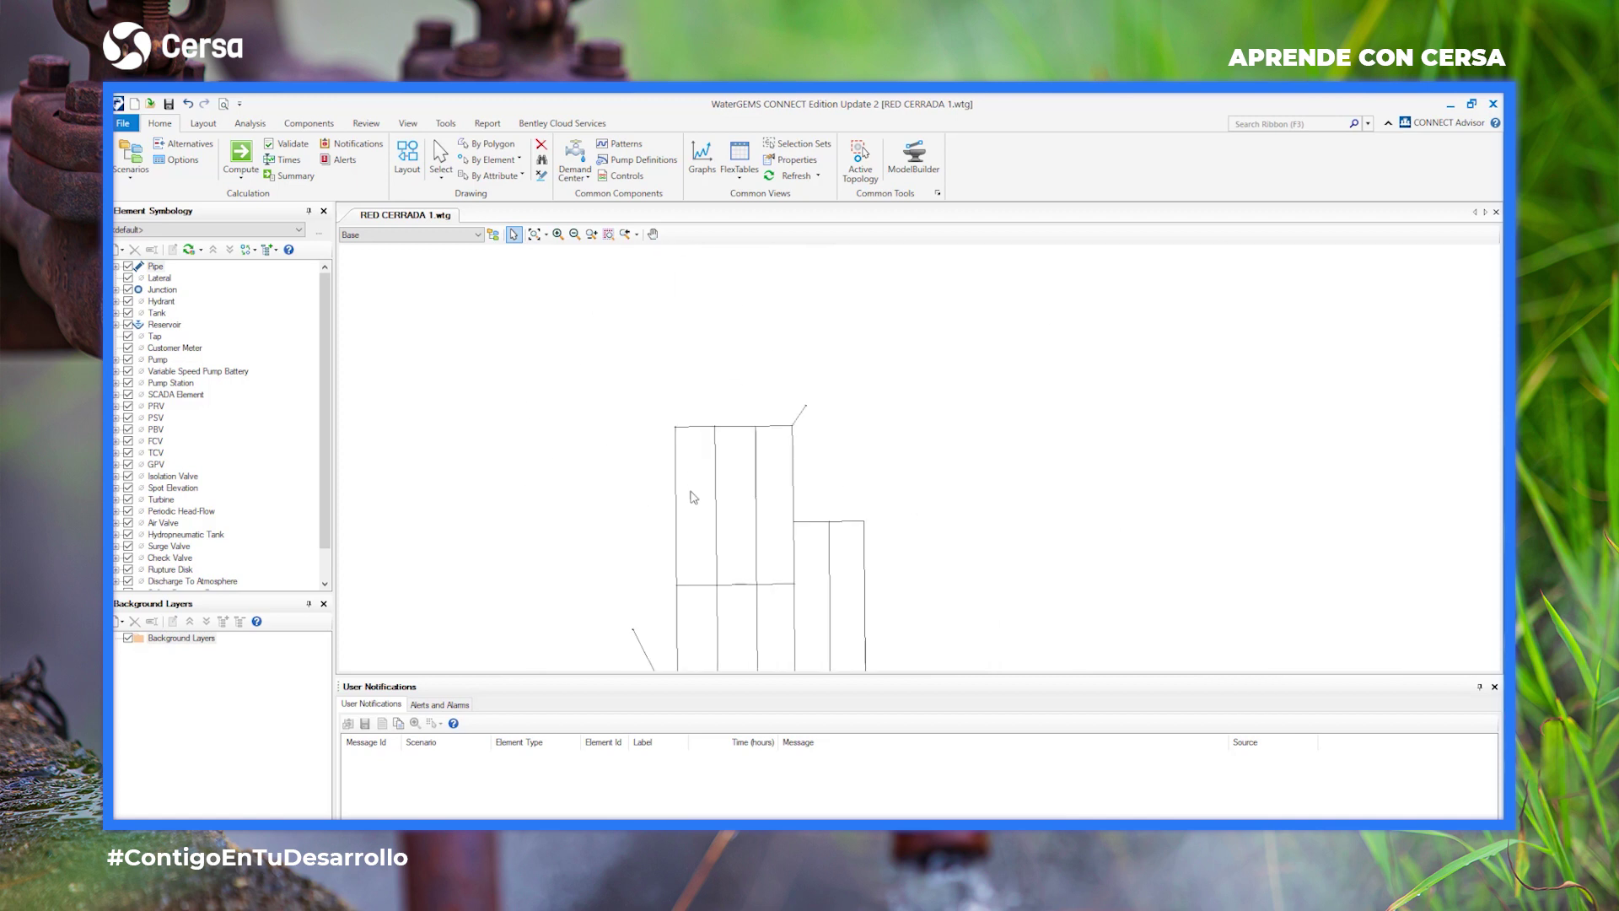
pyautogui.scroll(1, 745, 432)
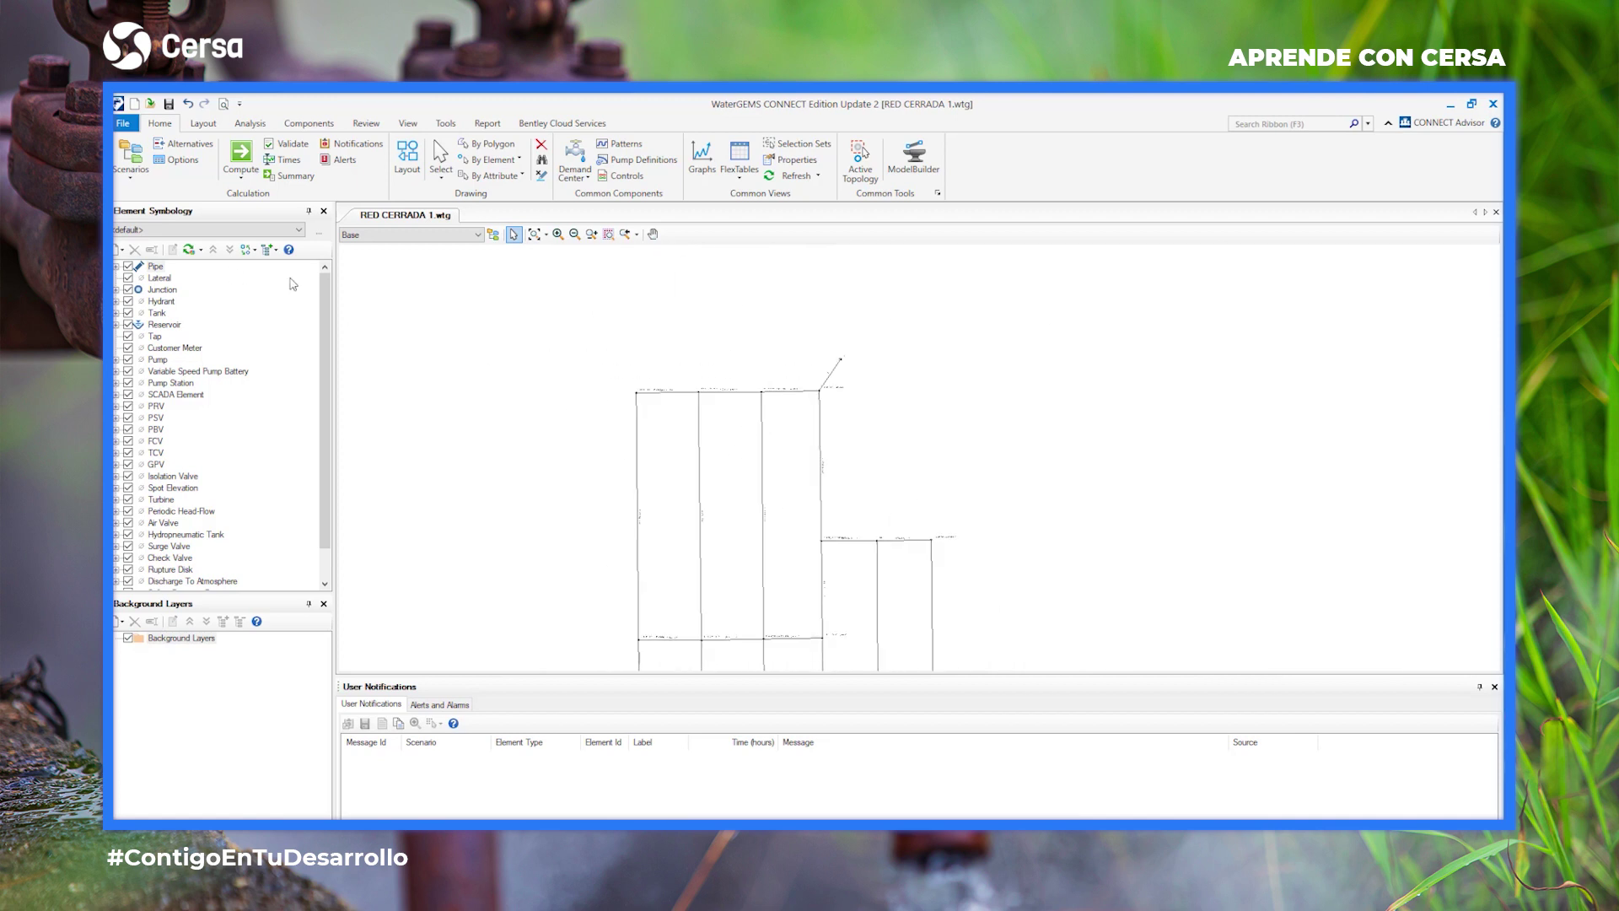
# Start a TRex elevation import with DXF Contours as the data source and CURVAS DE NIVEL 2.dxf as the elevation file.
pyautogui.click(437, 127)
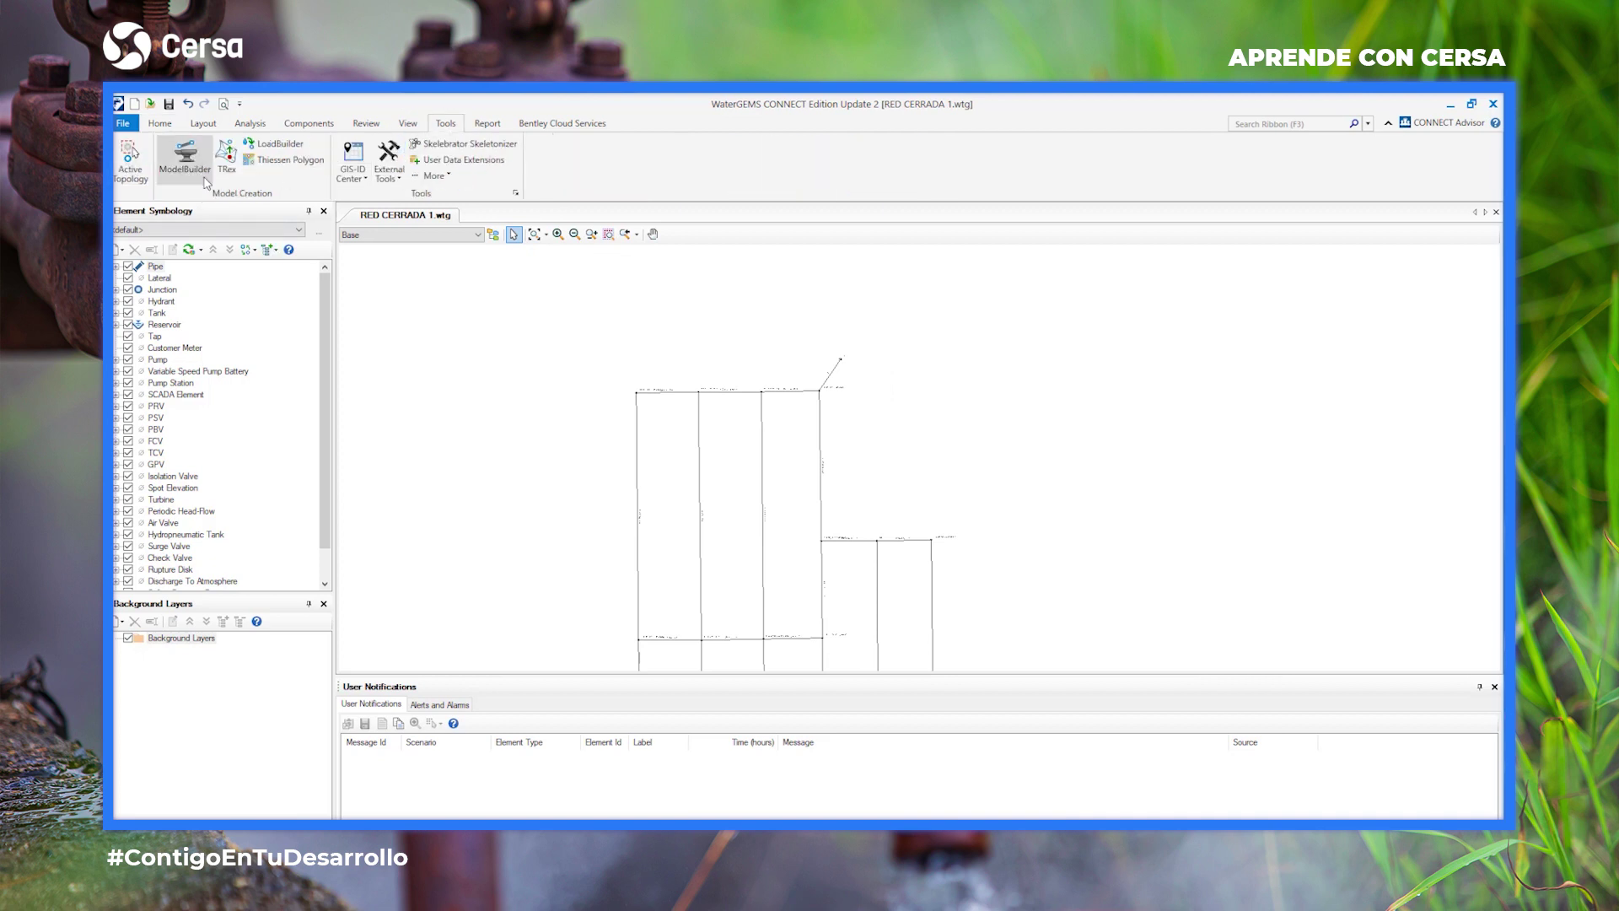
pyautogui.click(226, 154)
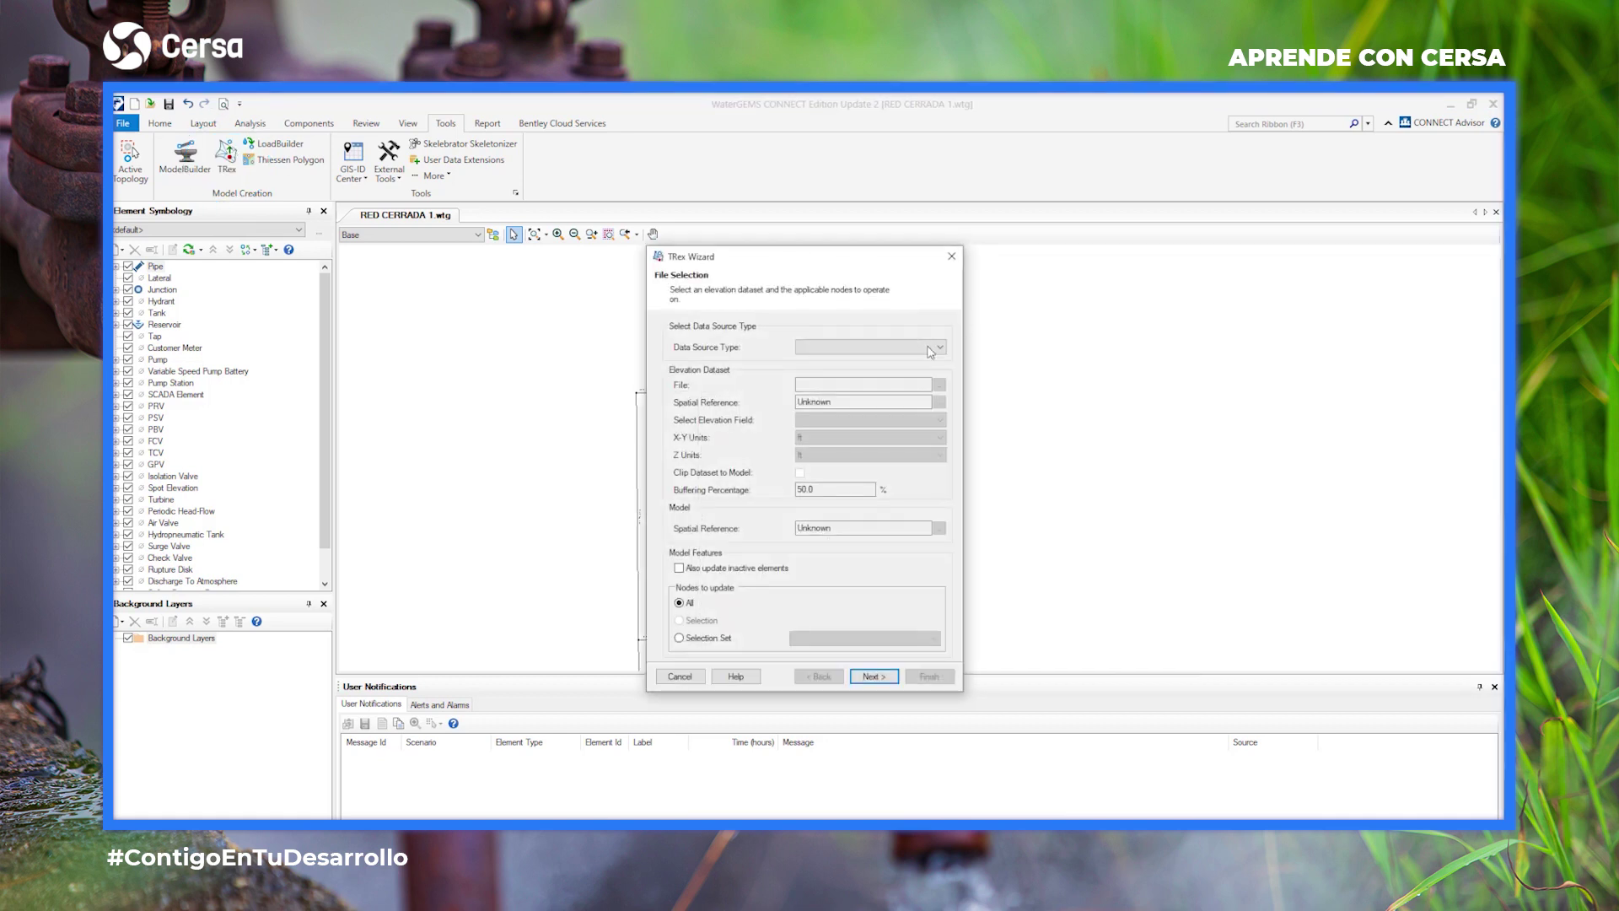
pyautogui.click(930, 352)
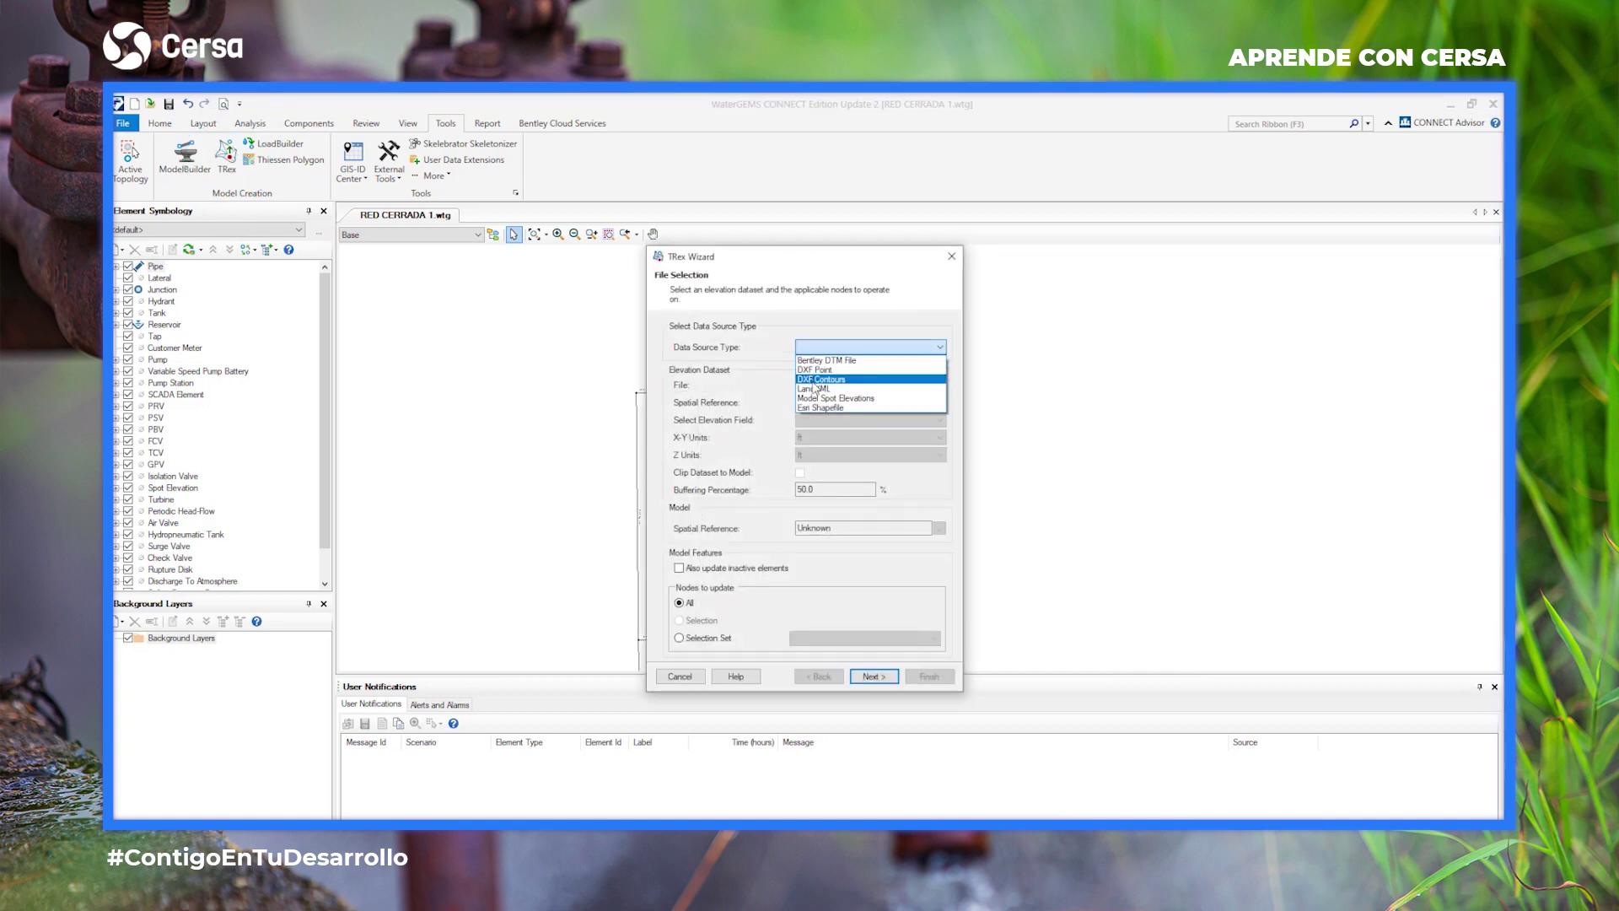
pyautogui.click(815, 380)
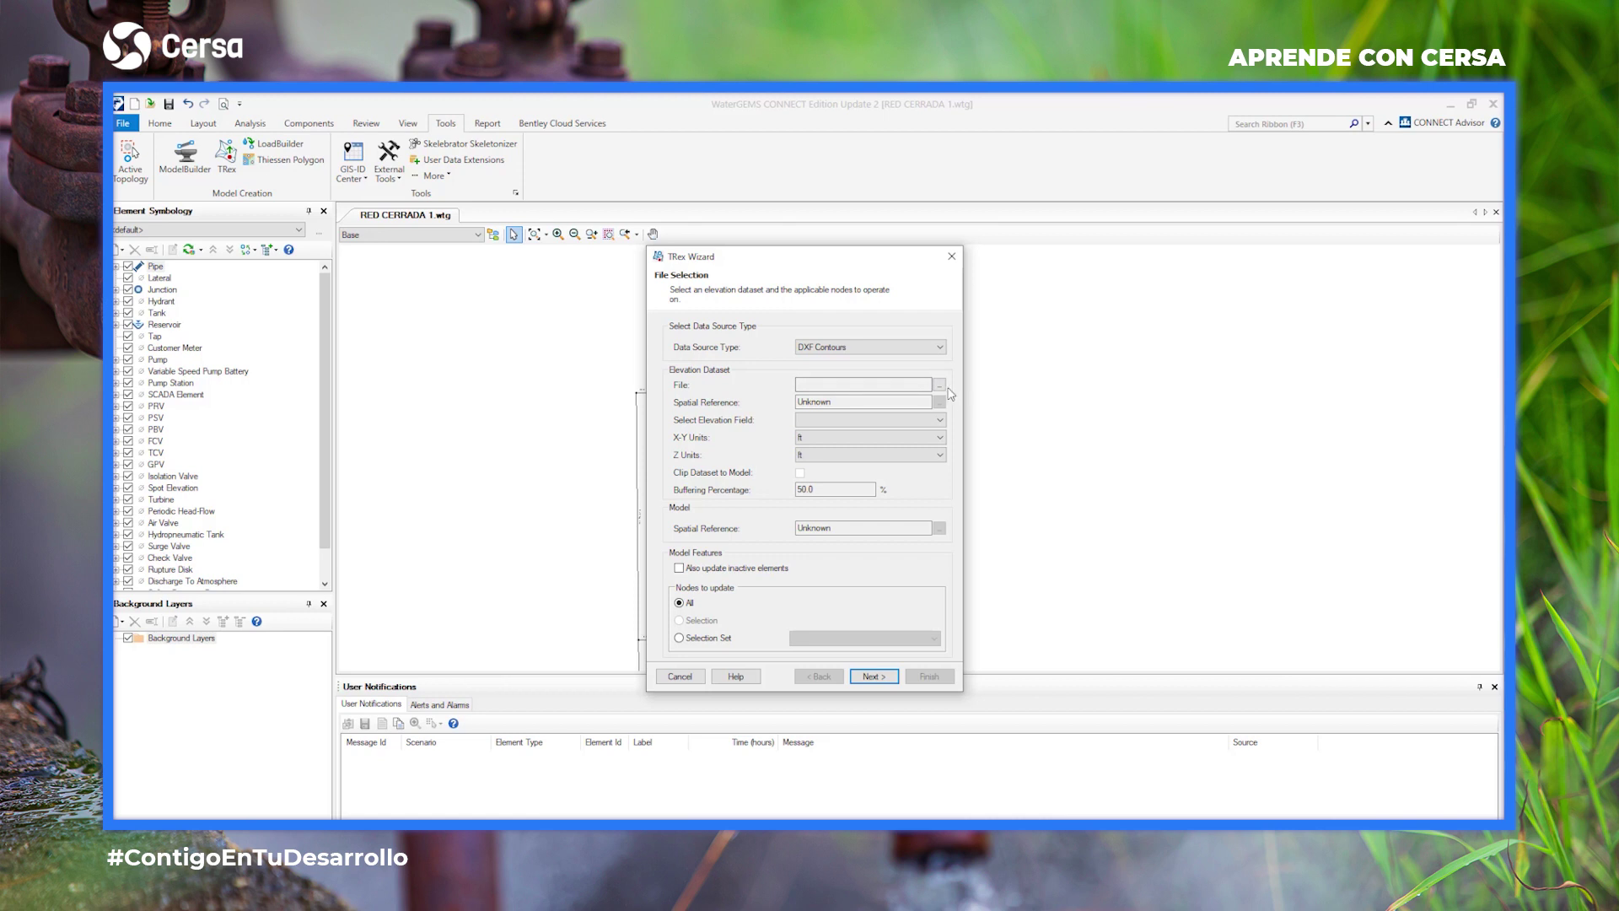
pyautogui.click(941, 387)
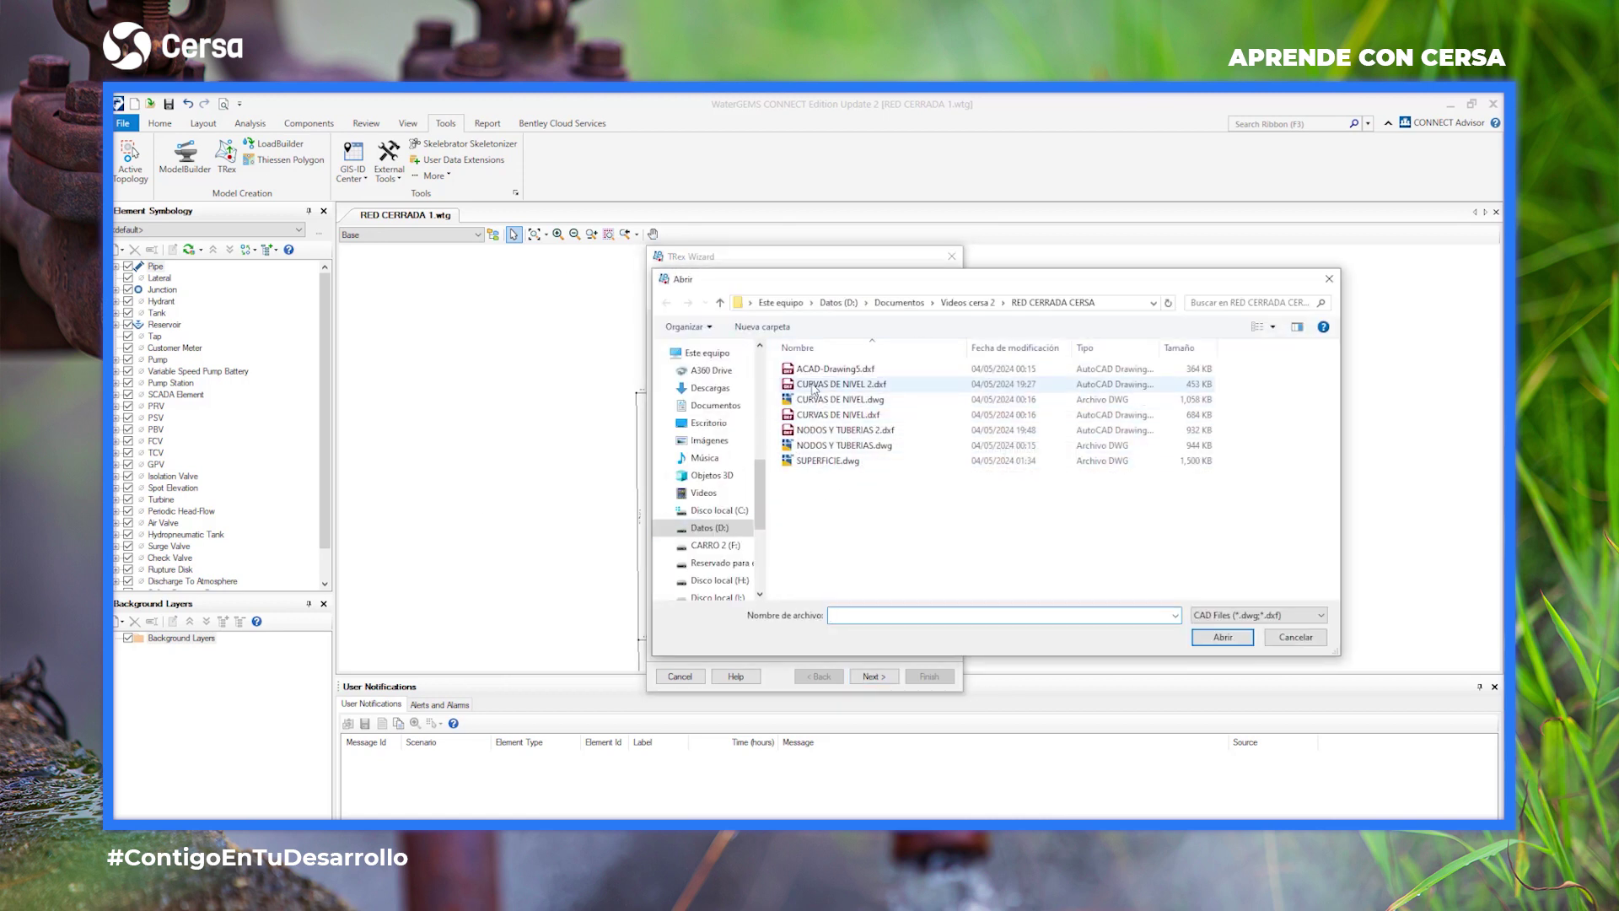
pyautogui.click(842, 384)
pyautogui.click(1190, 637)
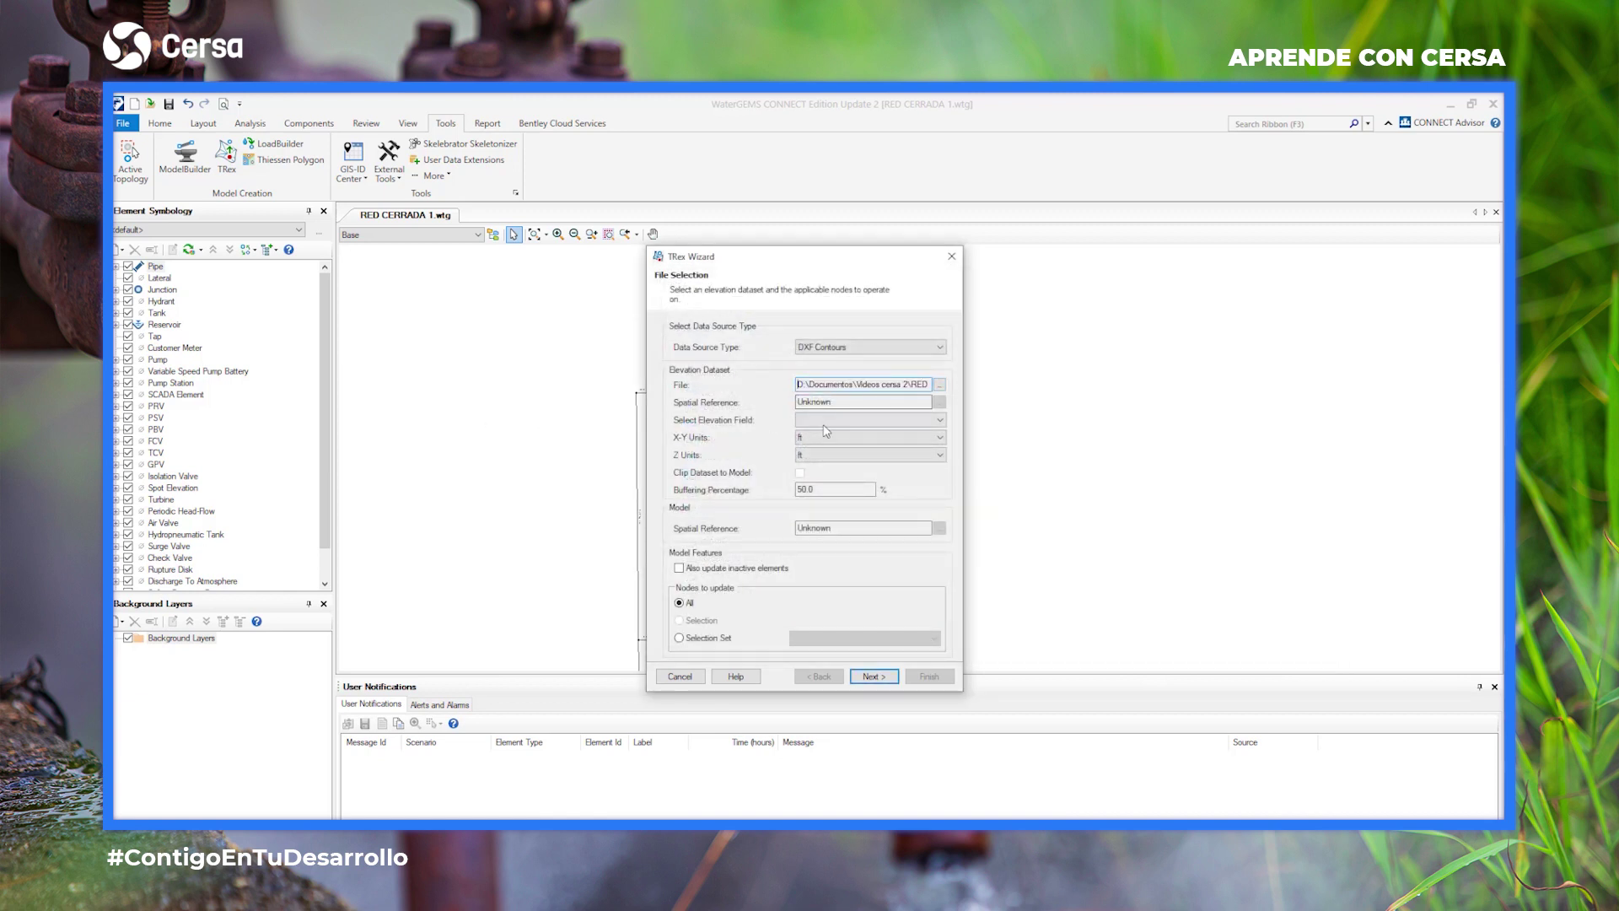
# Use Elevation as the dataset's elevation field and set both the X-Y and Z units to m.
pyautogui.click(926, 420)
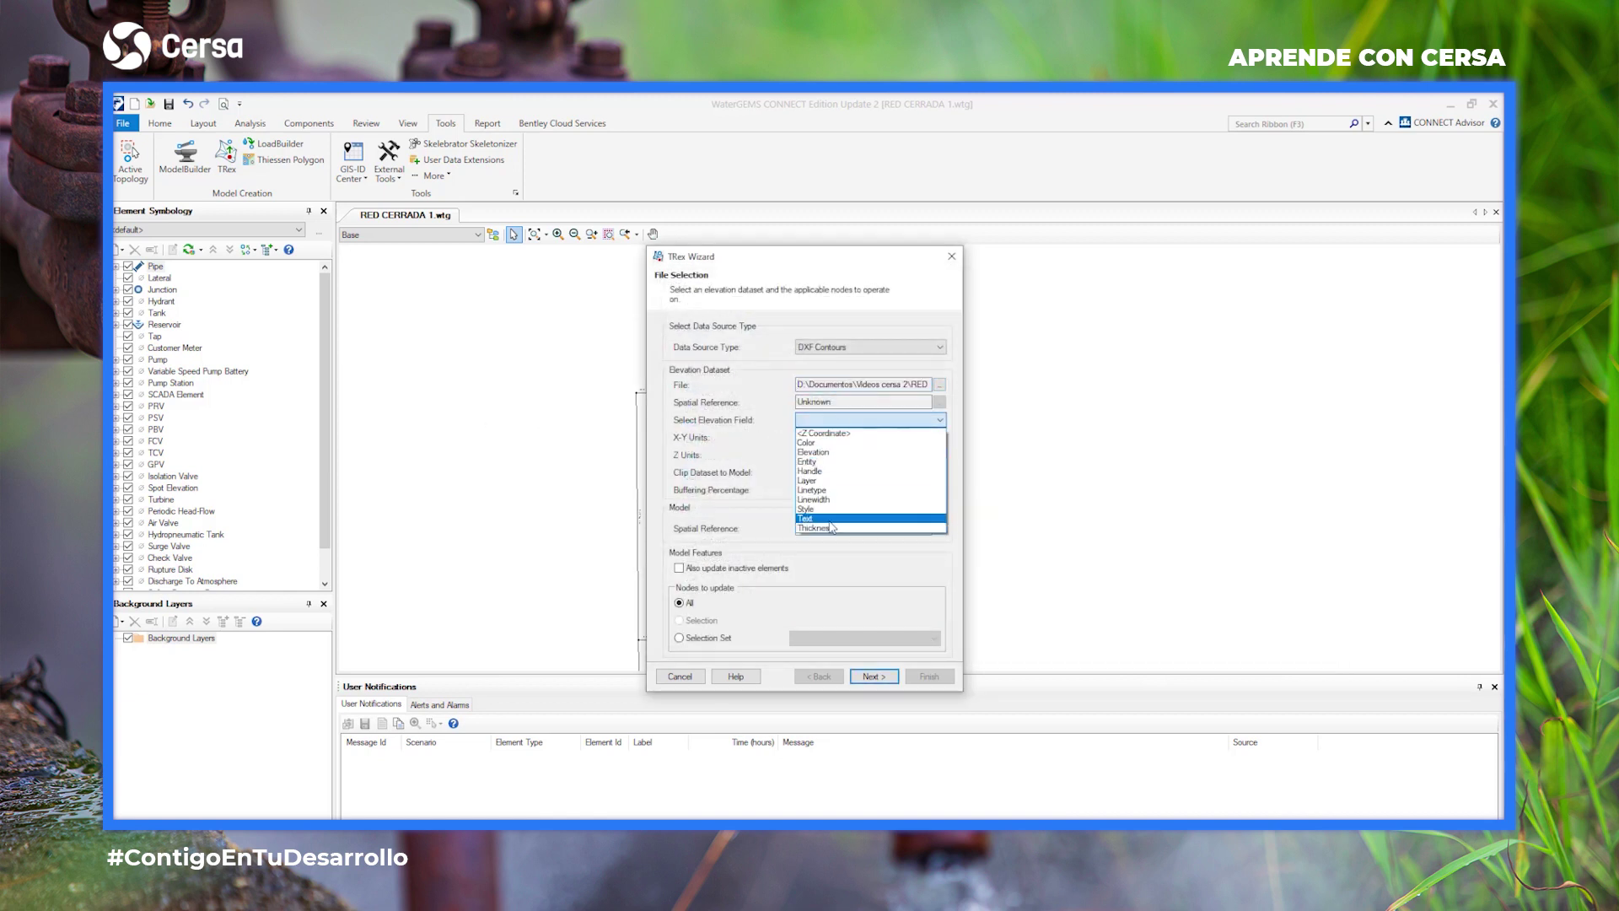
pyautogui.click(815, 455)
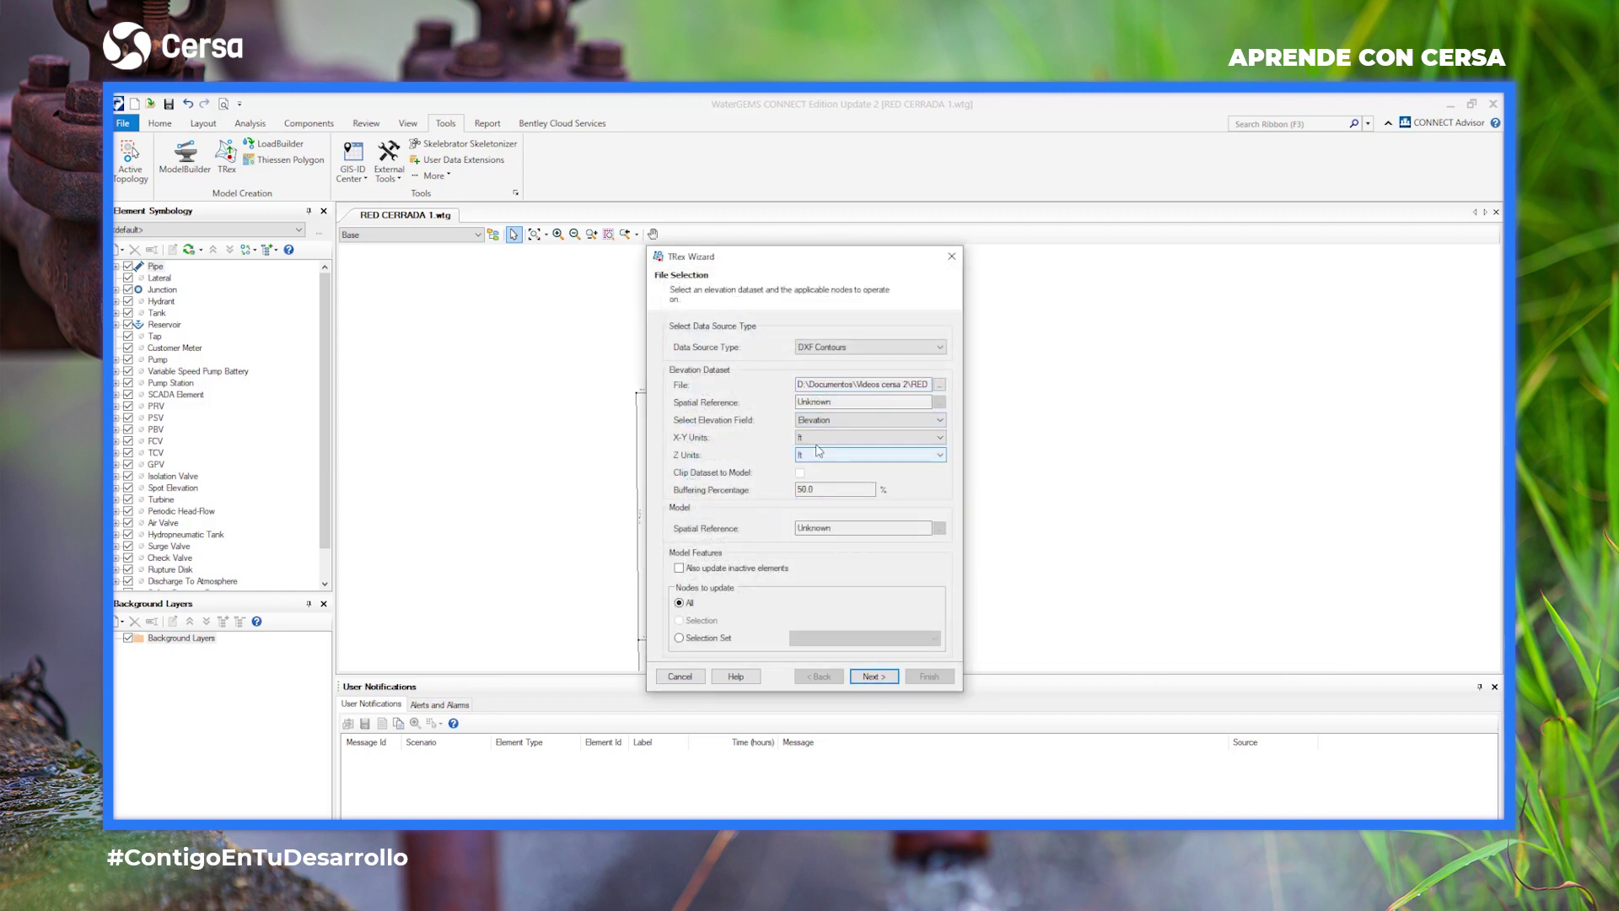
pyautogui.click(816, 437)
pyautogui.click(801, 497)
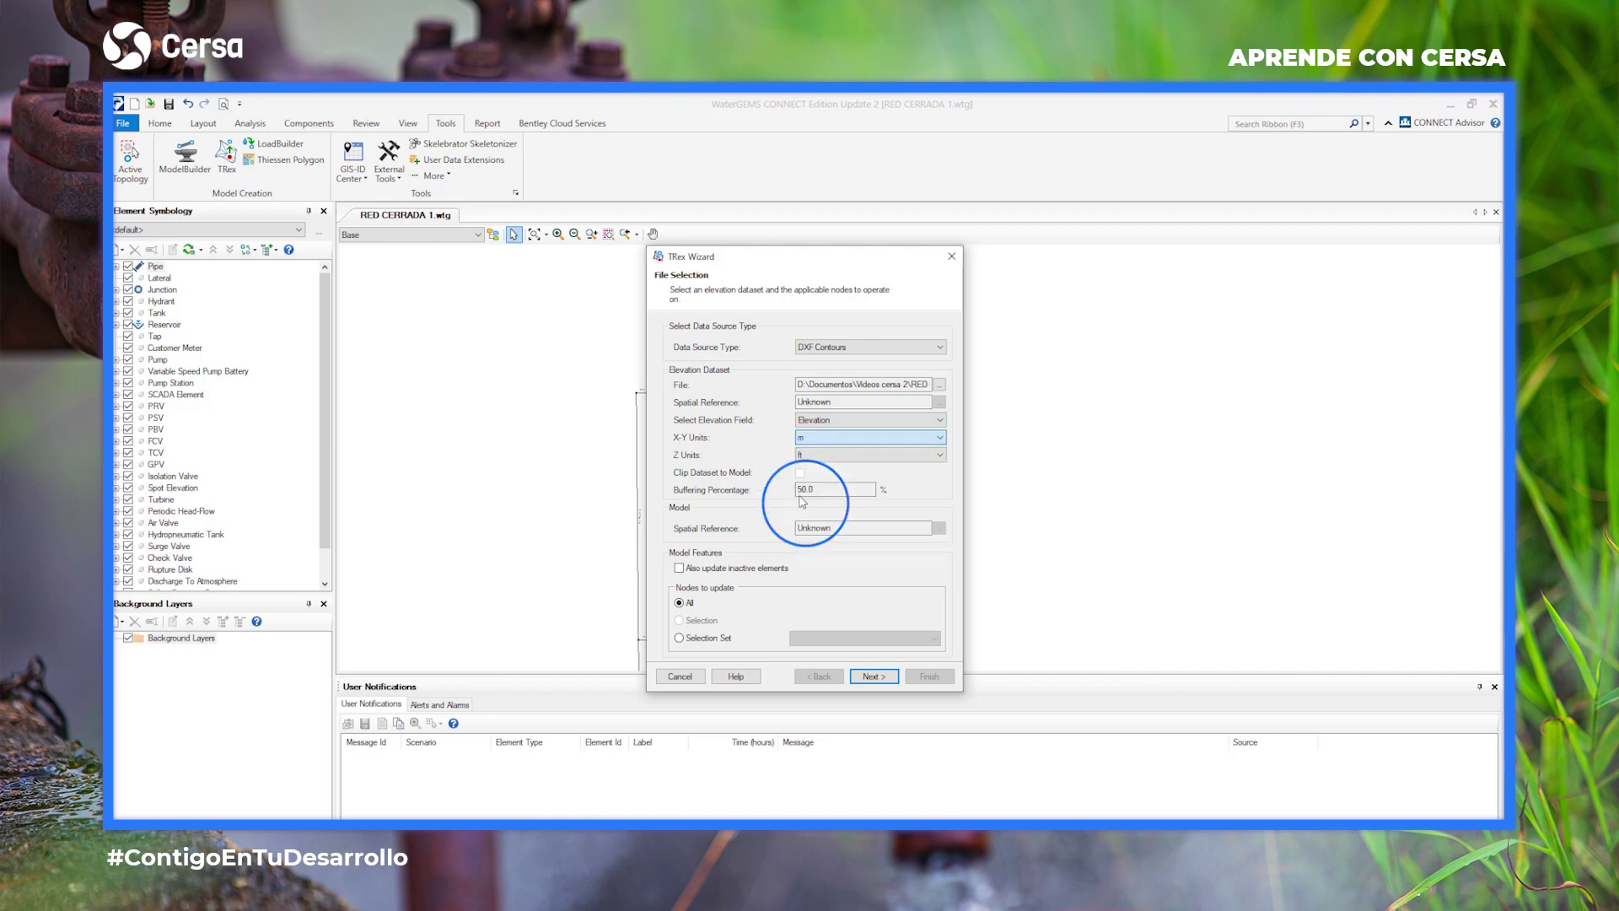
pyautogui.click(814, 455)
pyautogui.click(817, 516)
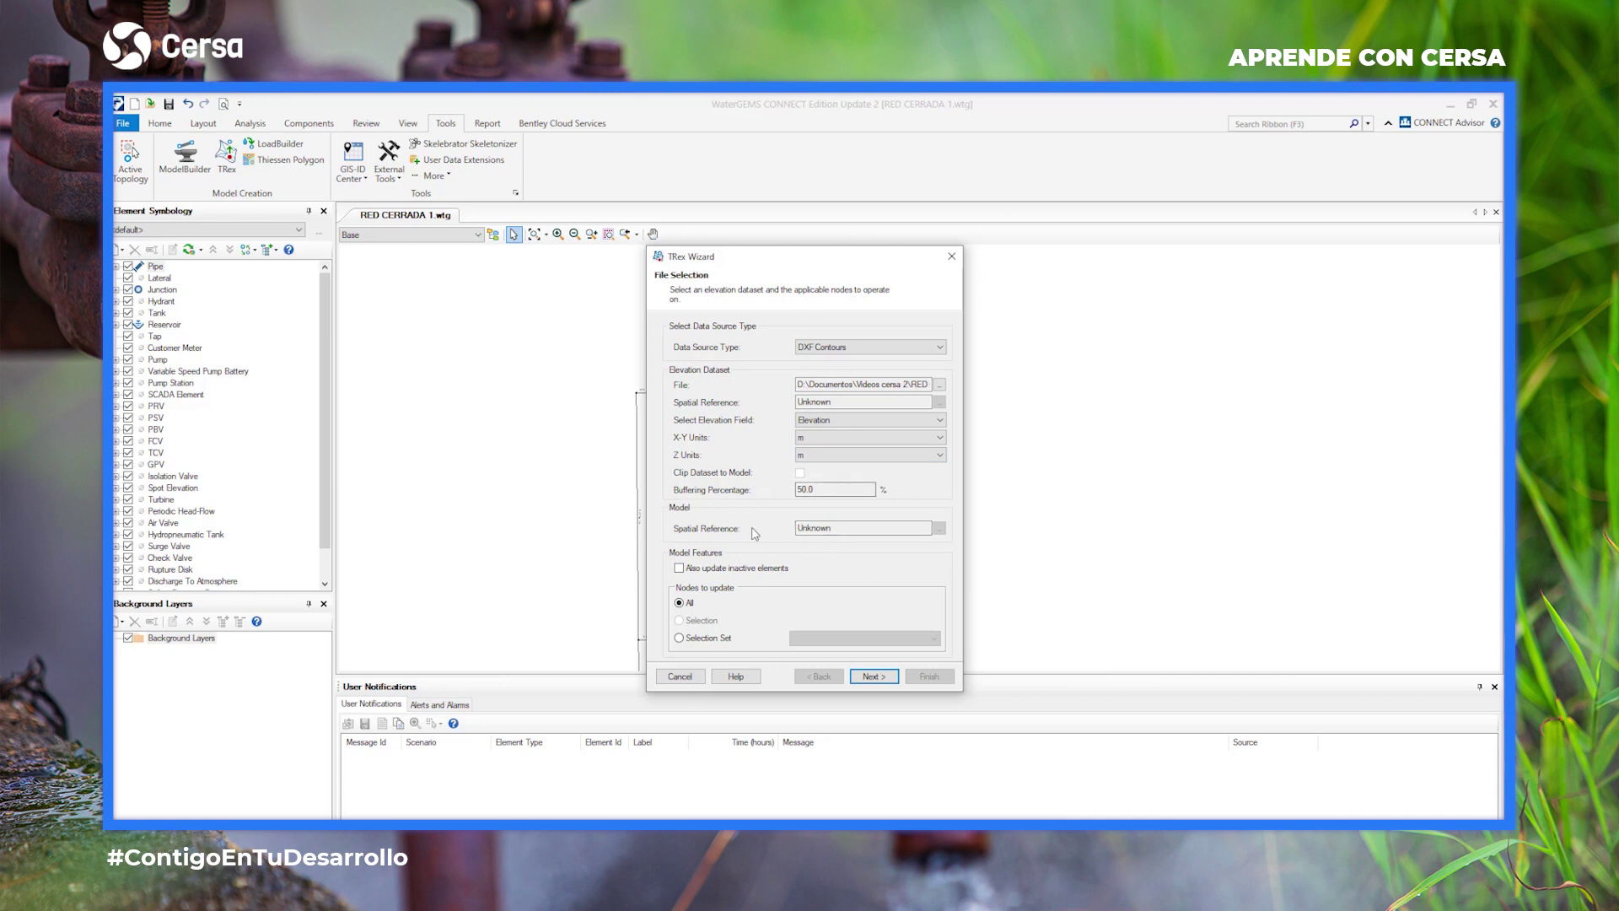
# Compute the node elevations, review them and save them to the existing Base Physical alternative.
pyautogui.click(879, 679)
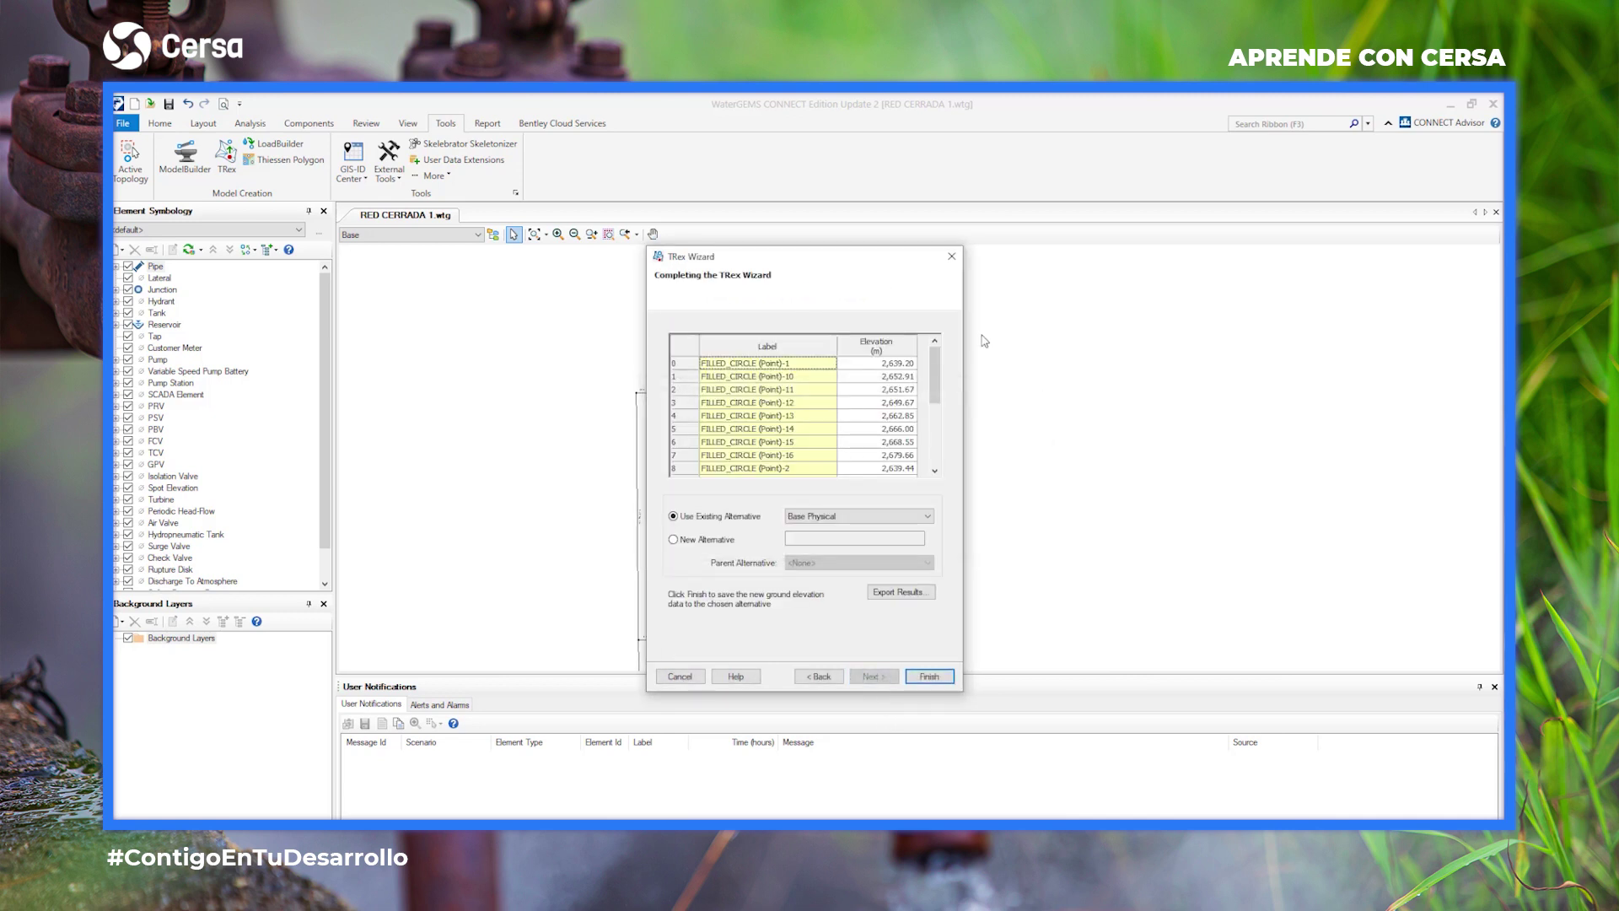
pyautogui.moveTo(937, 401)
pyautogui.mouseDown()
pyautogui.moveTo(941, 463)
pyautogui.moveTo(938, 405)
pyautogui.mouseUp()
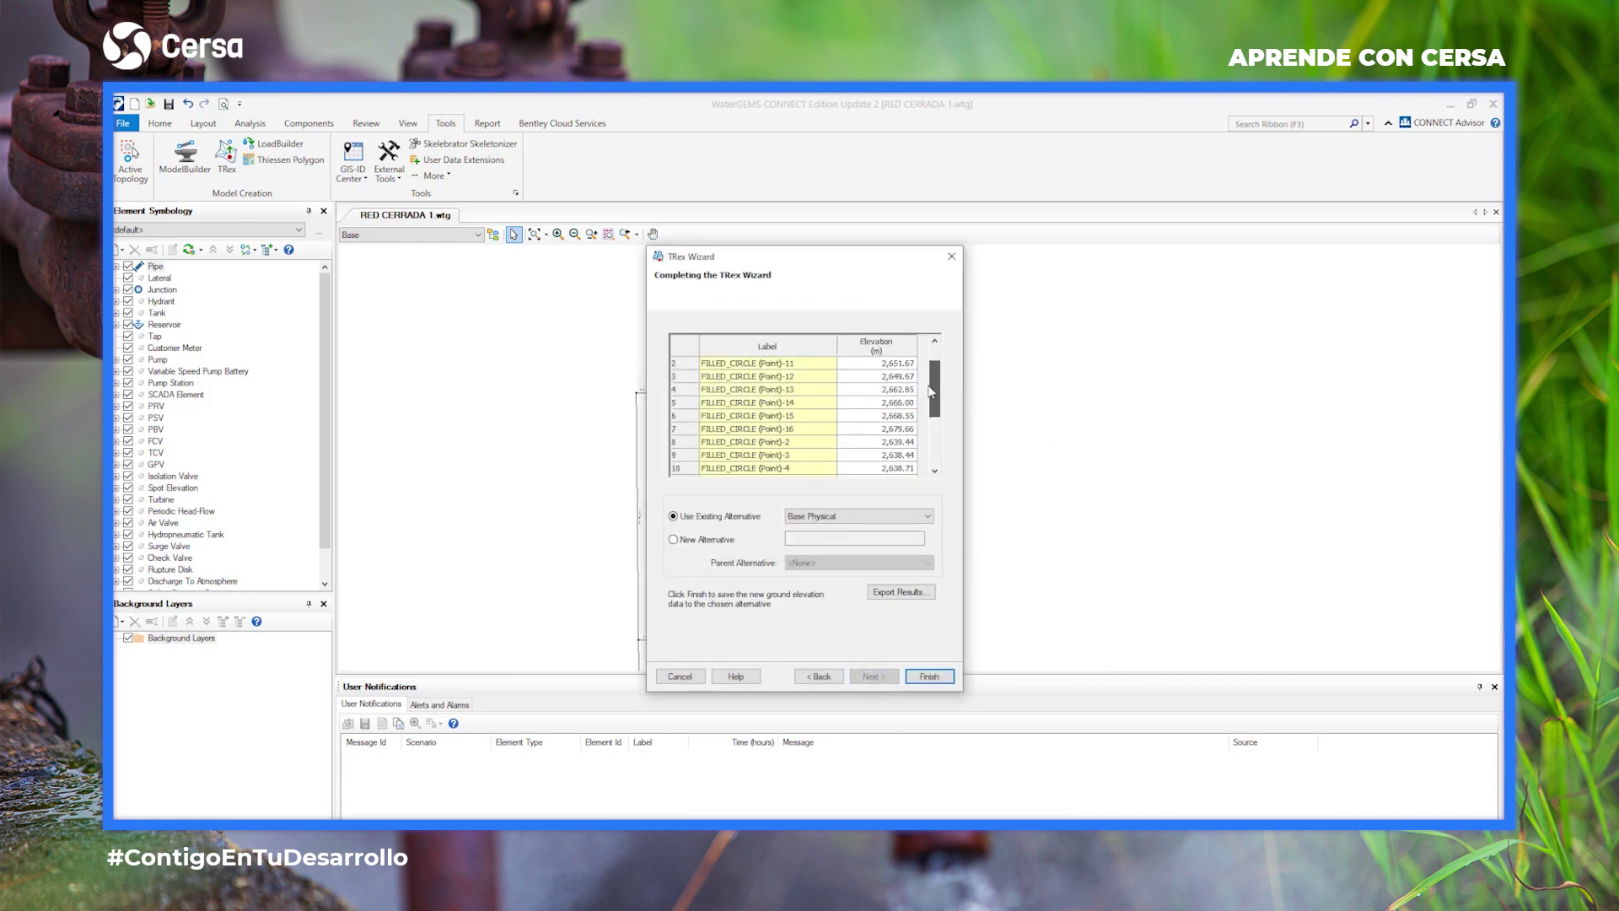
pyautogui.click(930, 677)
# Examine the network layout around both reservoirs and the upper junctions.
pyautogui.scroll(-4, 832, 348)
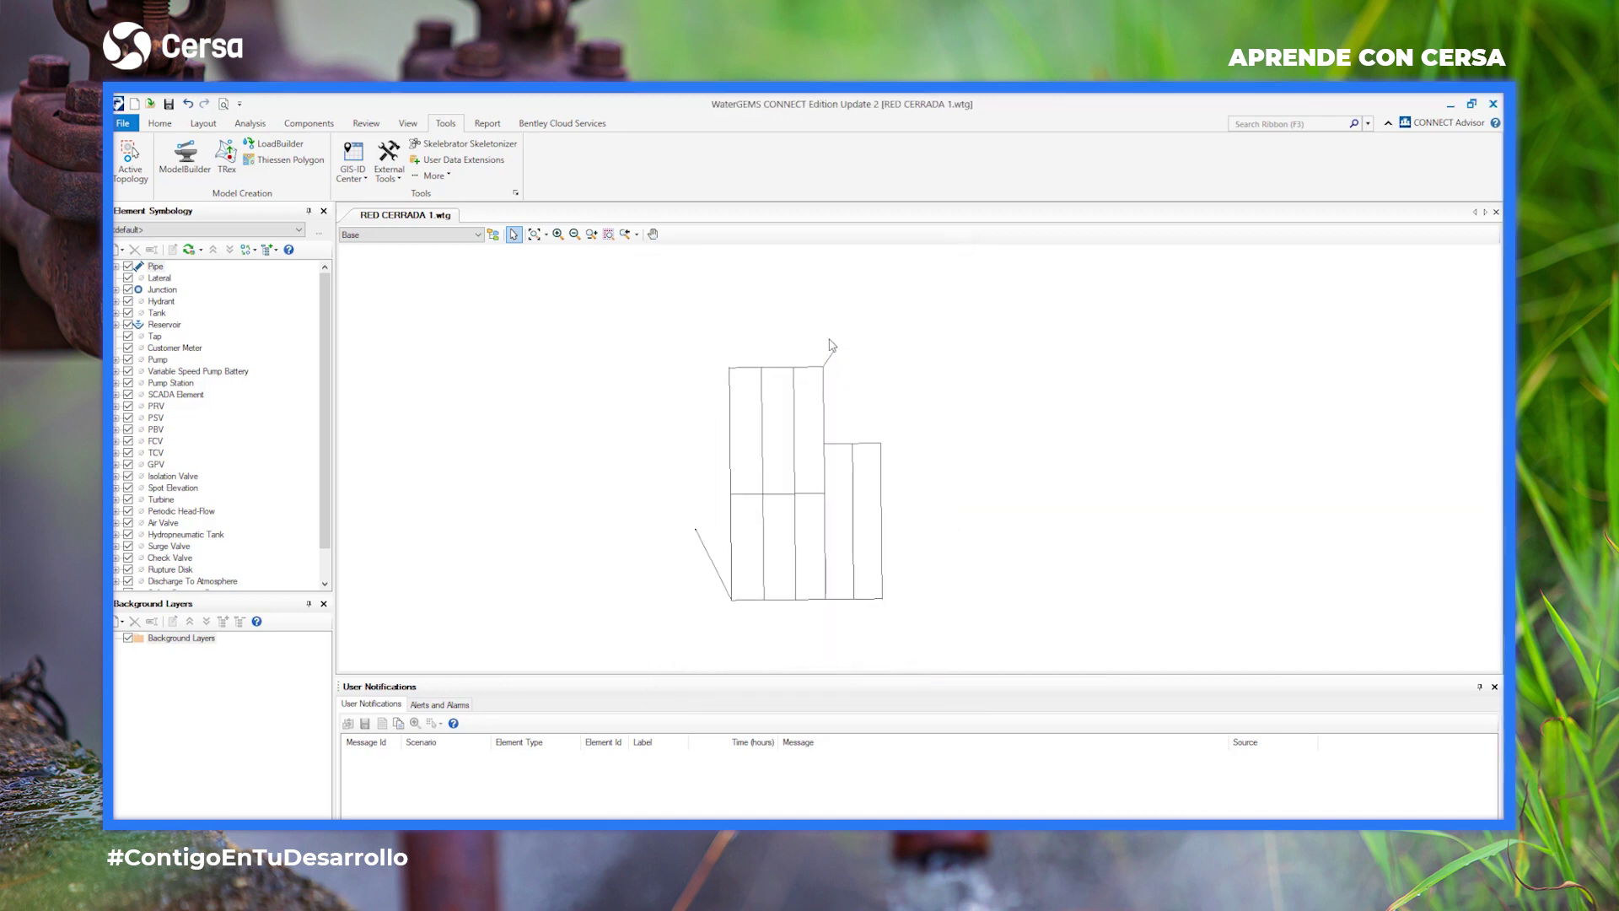
pyautogui.scroll(4, 784, 502)
pyautogui.scroll(4, 679, 437)
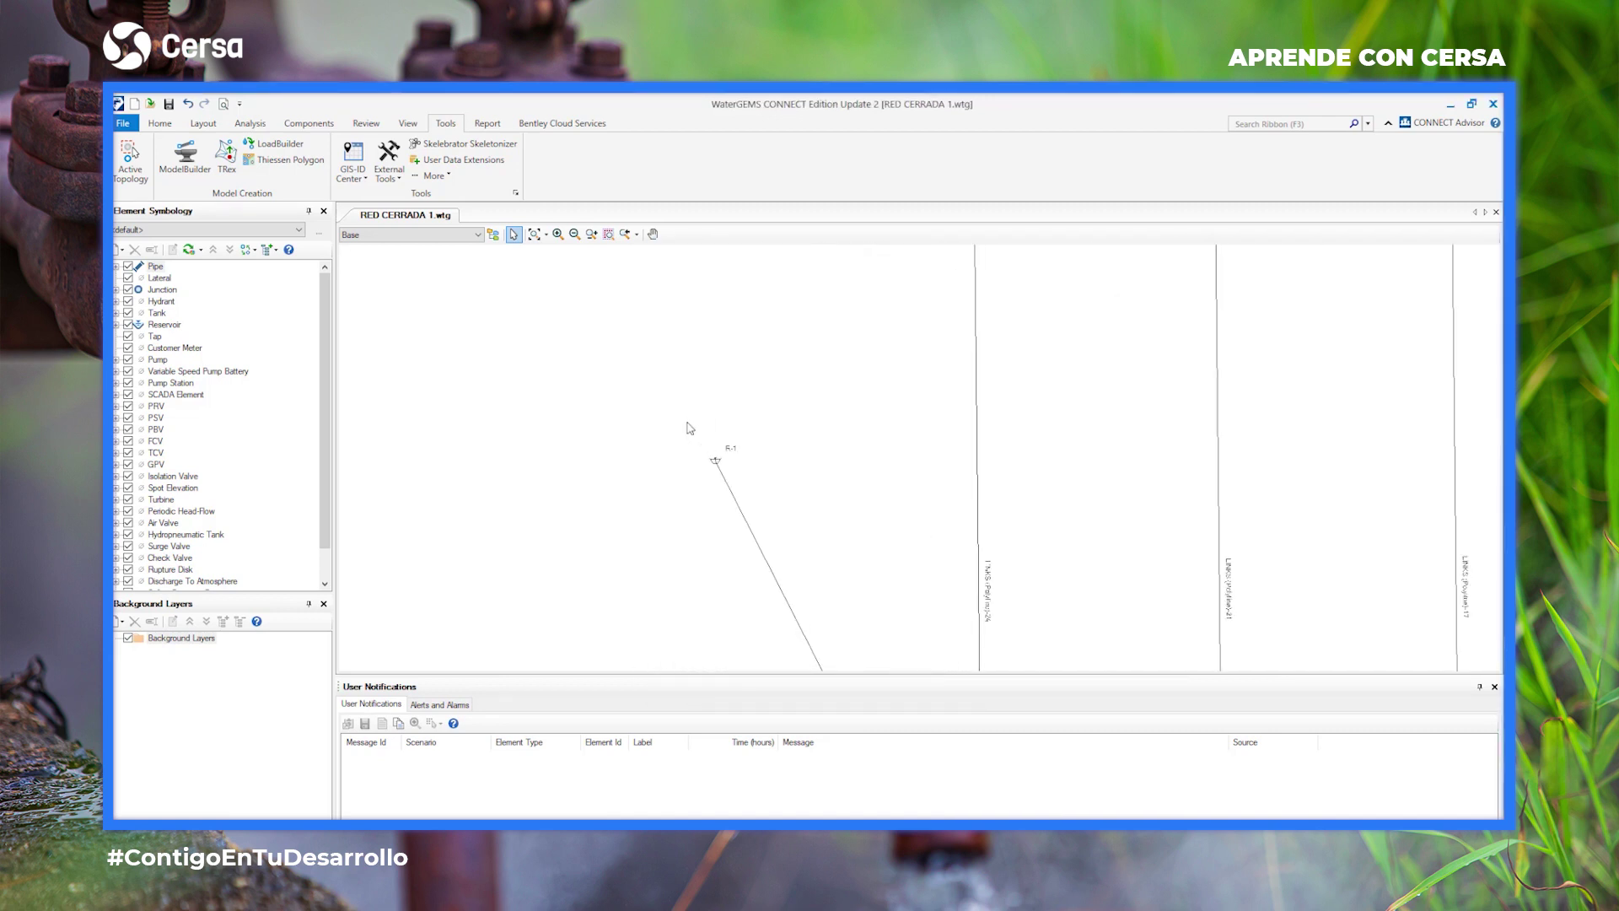
pyautogui.scroll(-6, 776, 459)
pyautogui.scroll(3, 855, 322)
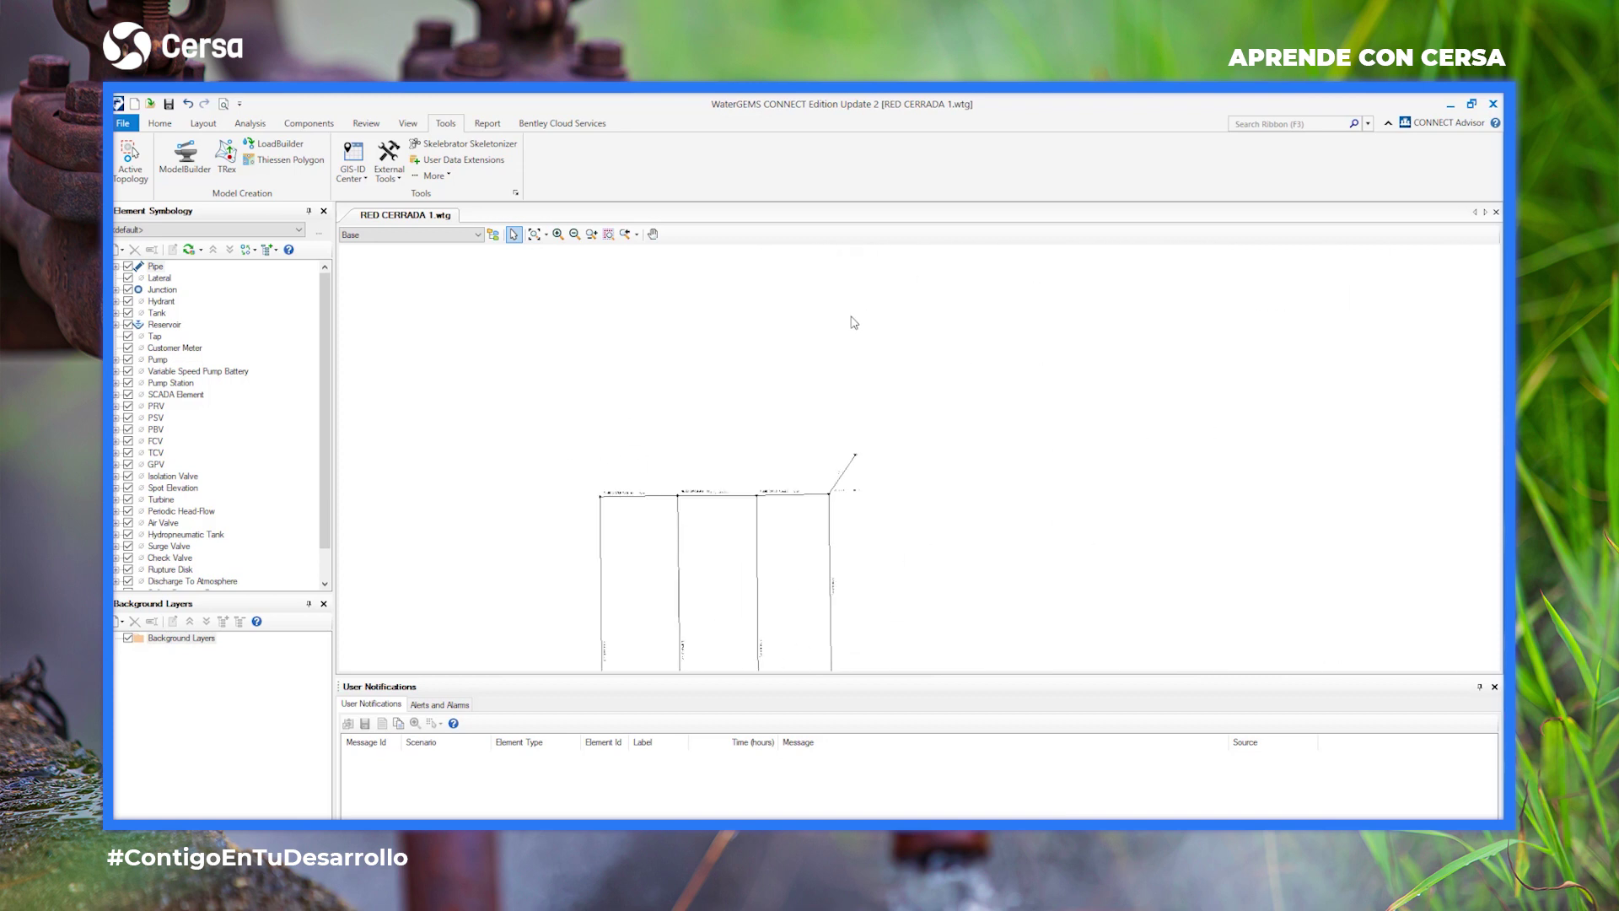
pyautogui.scroll(-3, 797, 448)
pyautogui.scroll(5, 764, 519)
pyautogui.scroll(-2, 782, 442)
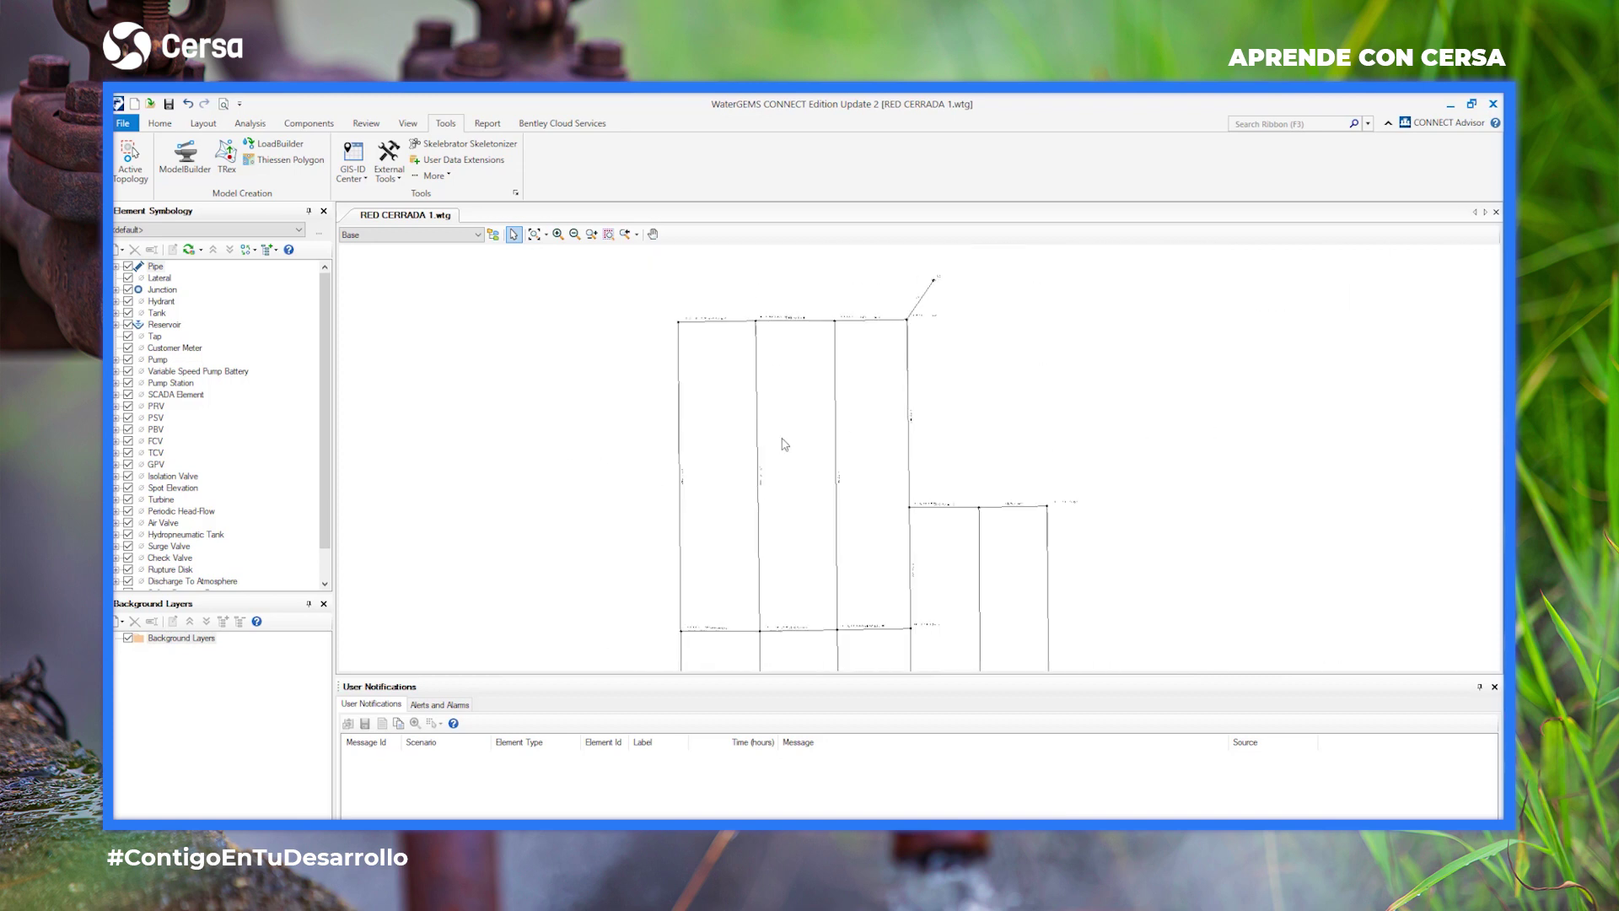
# Open the Demand Control Center, accepting that undo is unavailable, and initialize demands for all junctions.
pyautogui.click(160, 123)
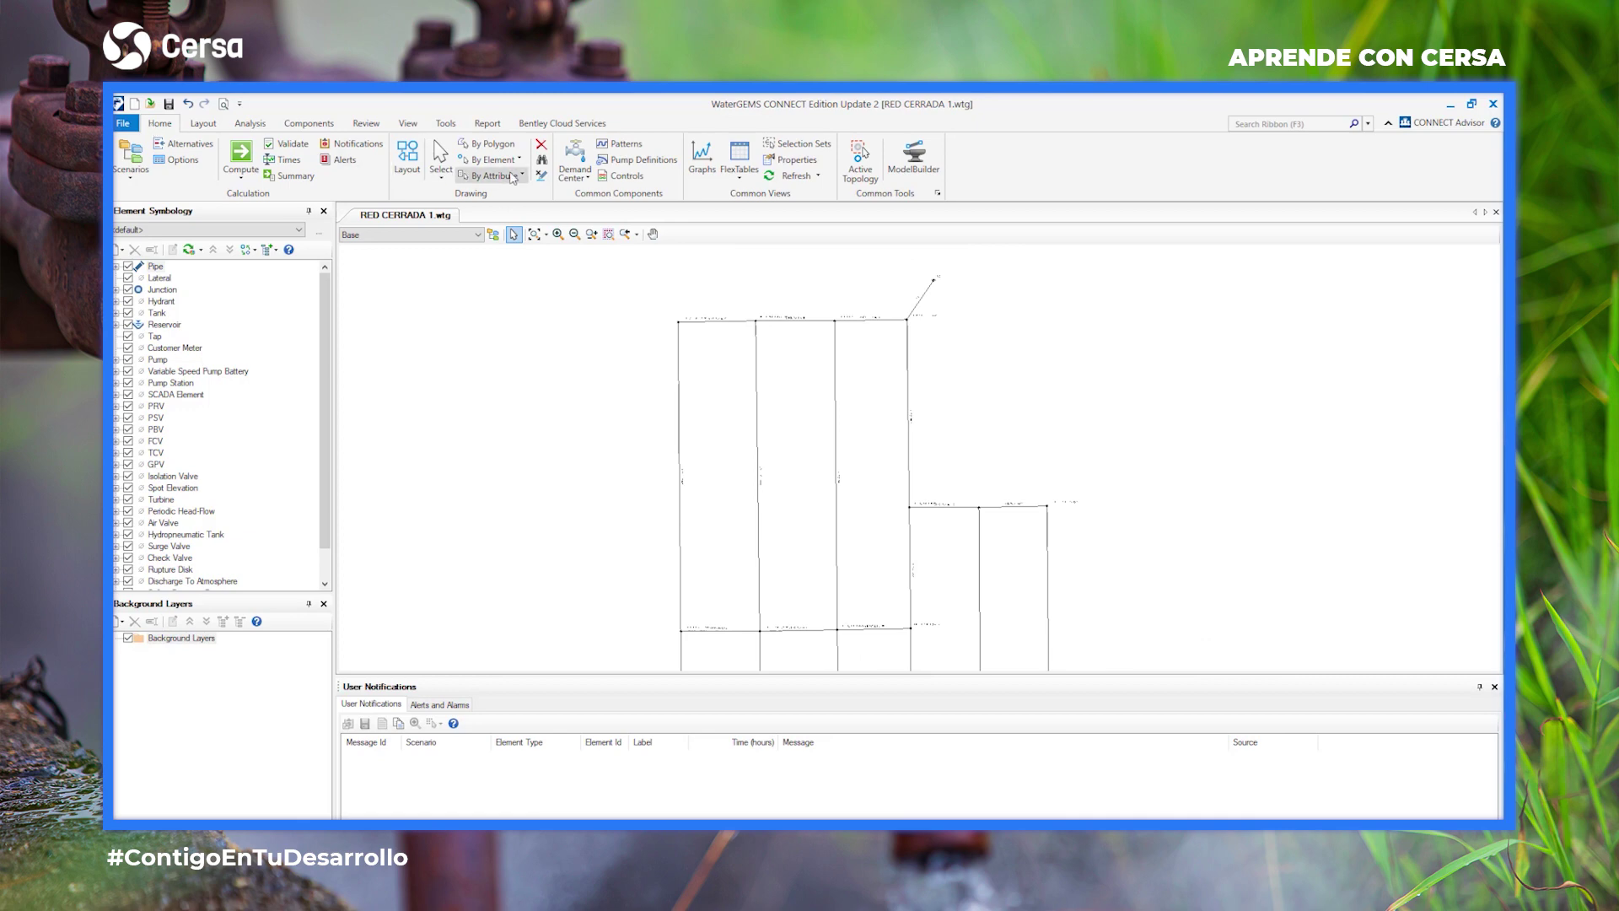
pyautogui.click(576, 175)
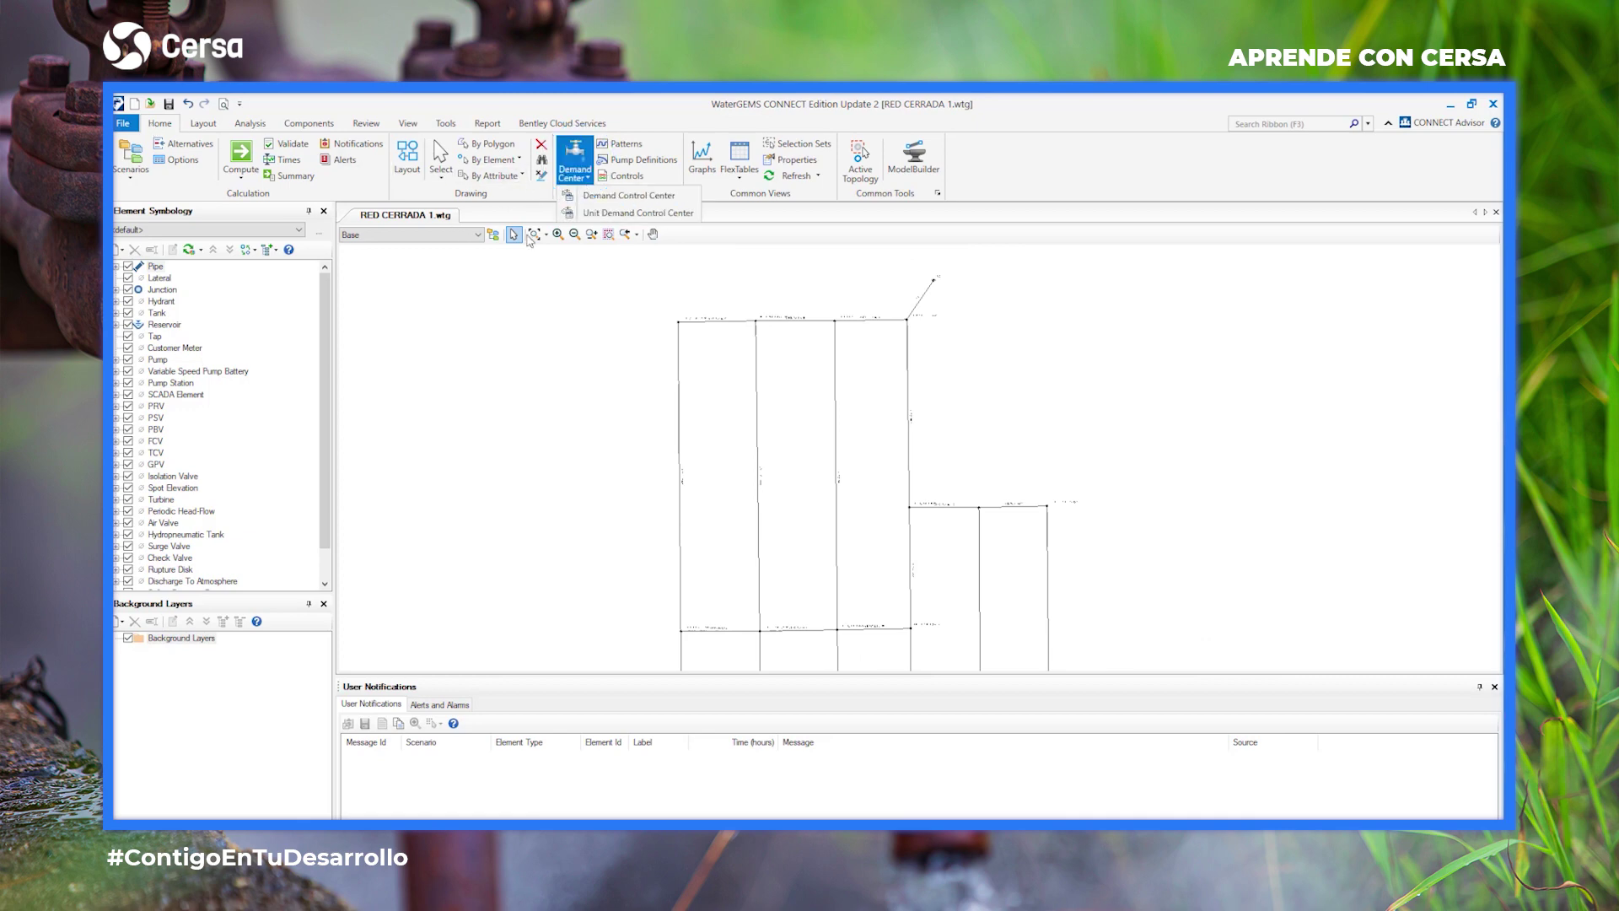
pyautogui.click(596, 195)
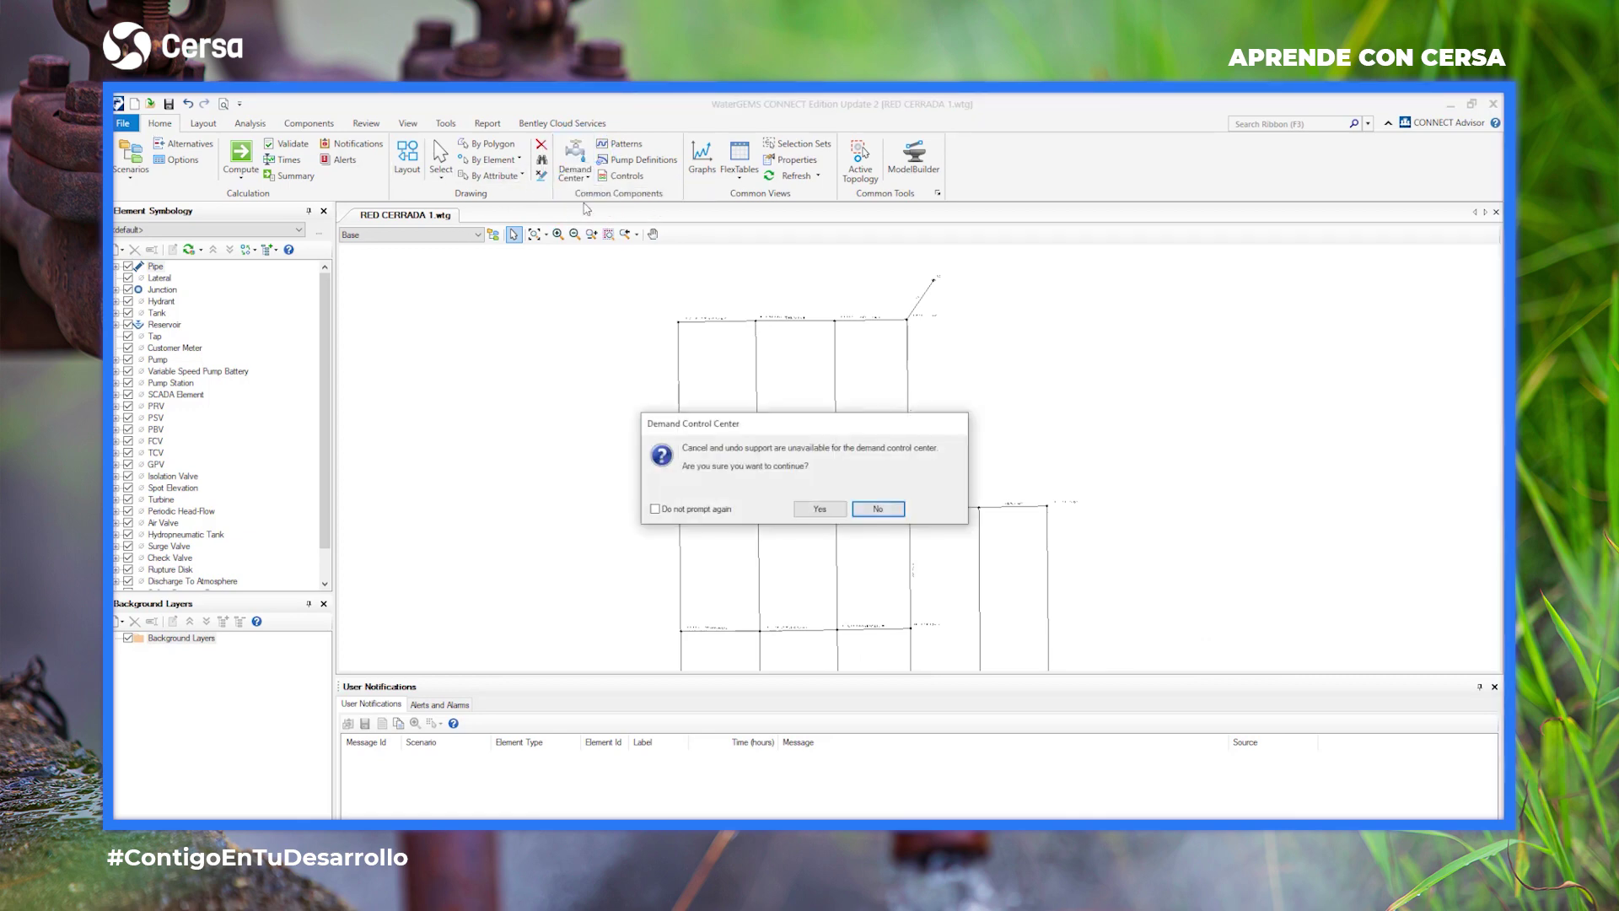
pyautogui.click(819, 508)
pyautogui.click(127, 118)
pyautogui.click(199, 162)
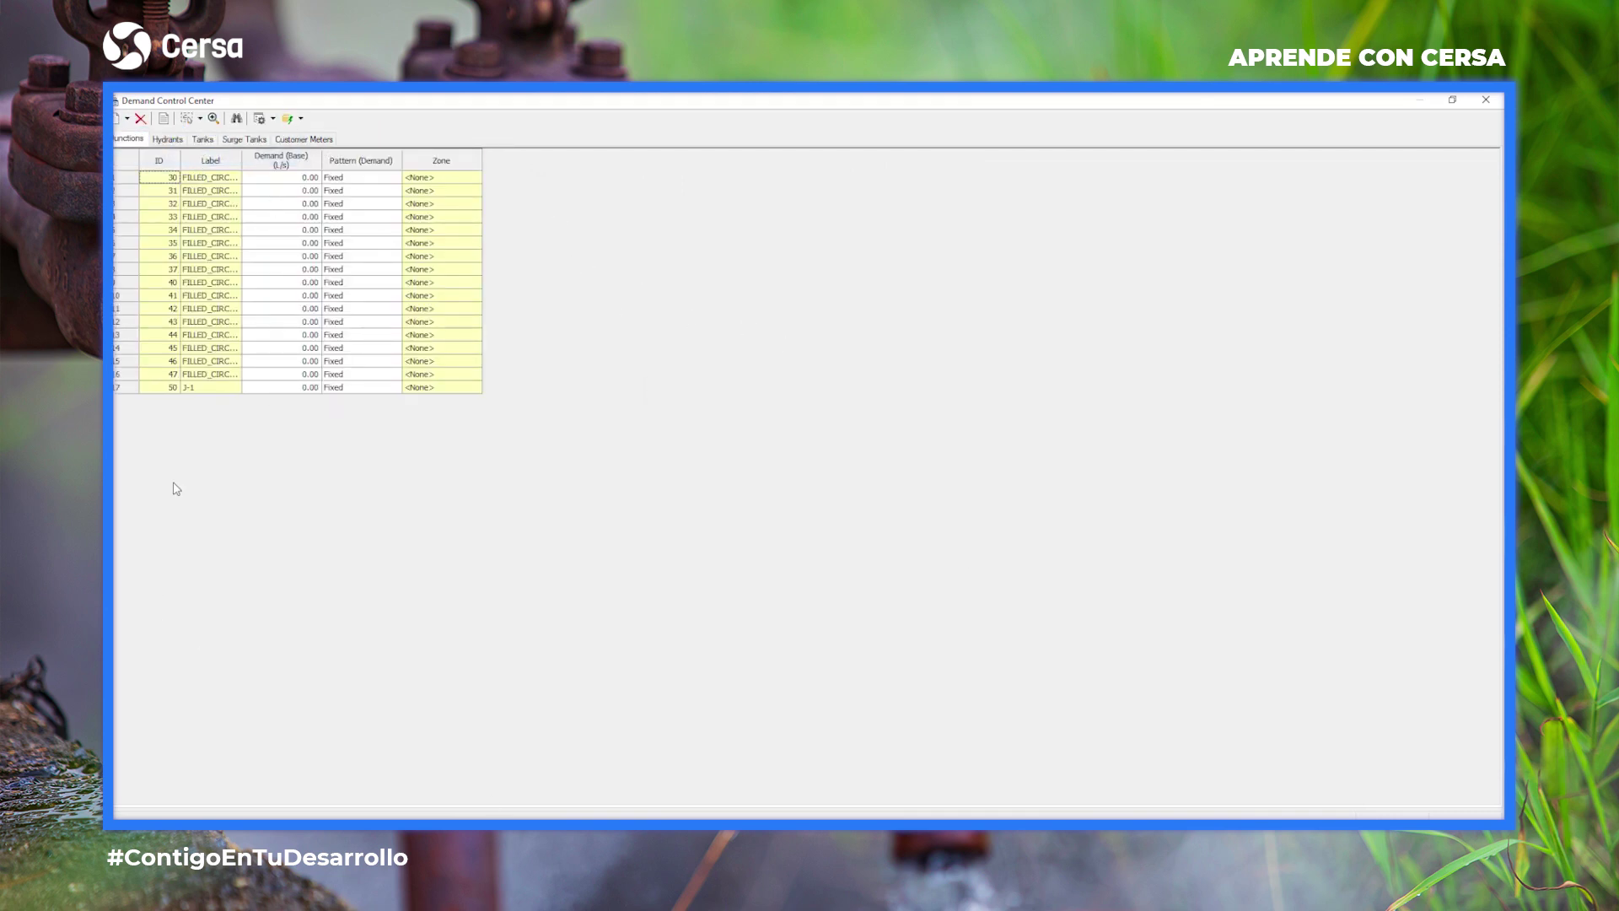
# Globally set the base demand of all junctions to 0.81 L/s.
pyautogui.rightClick(290, 169)
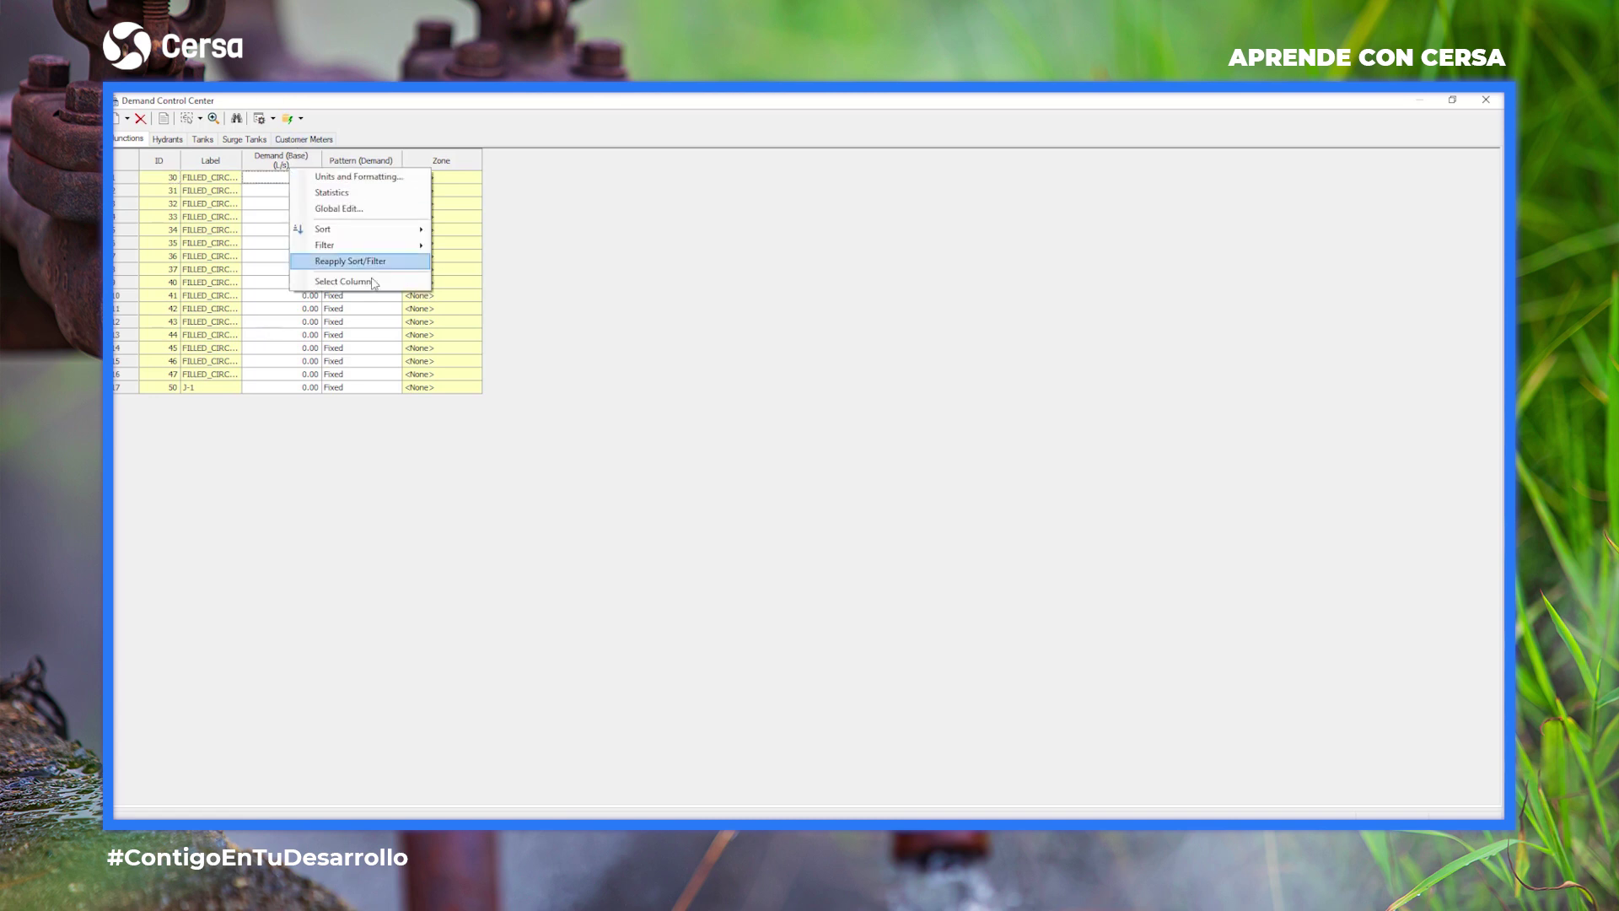
pyautogui.click(400, 213)
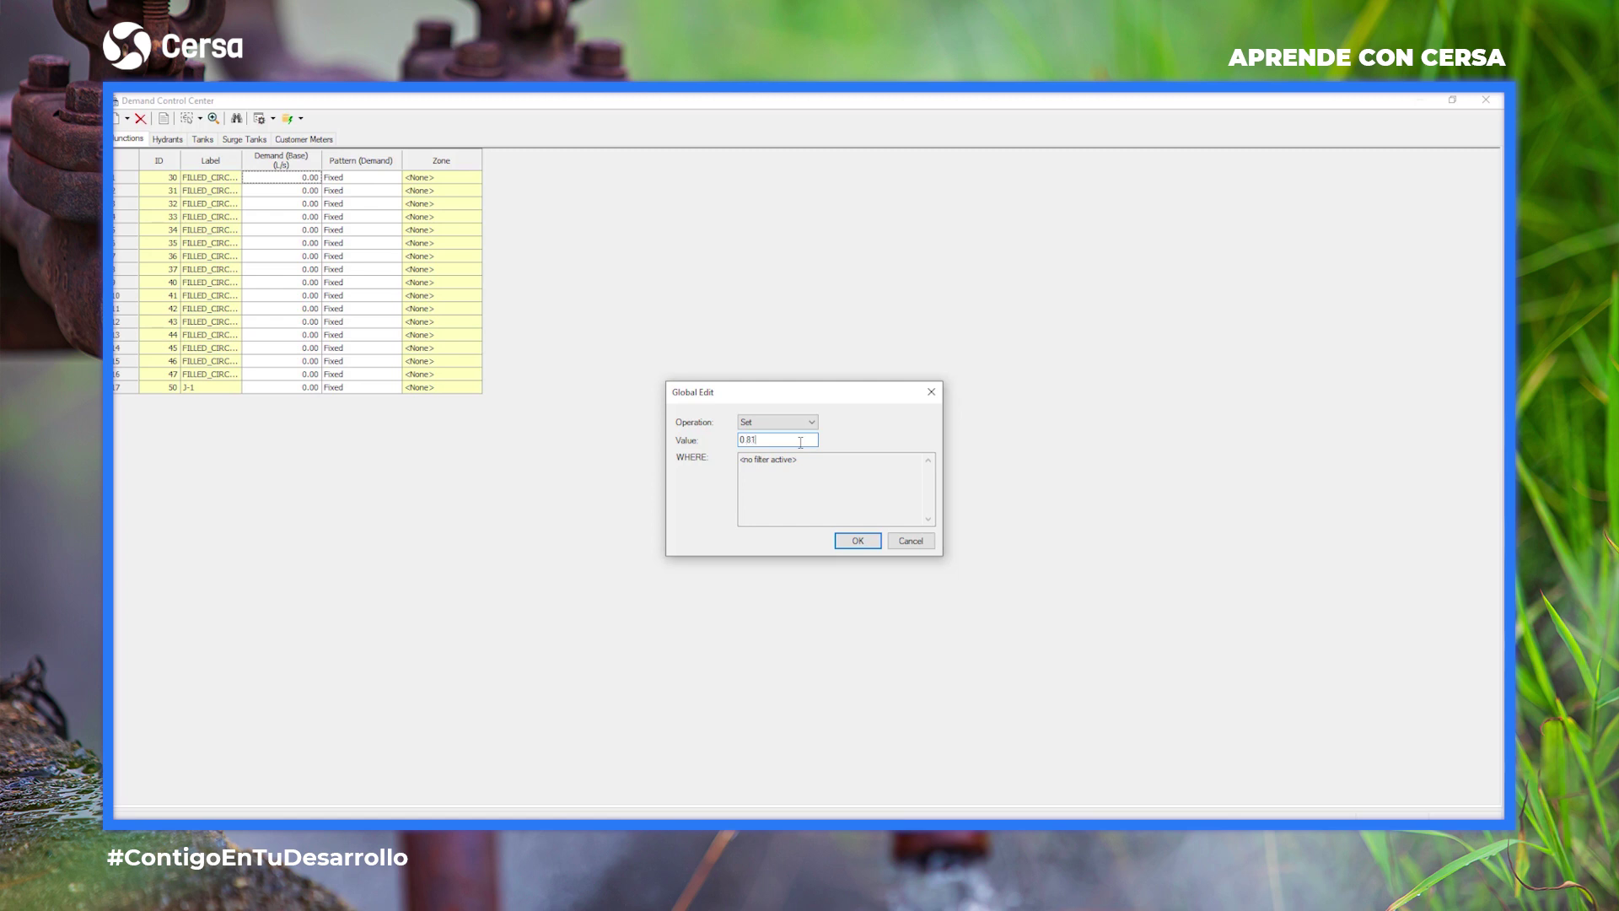
pyautogui.click(854, 541)
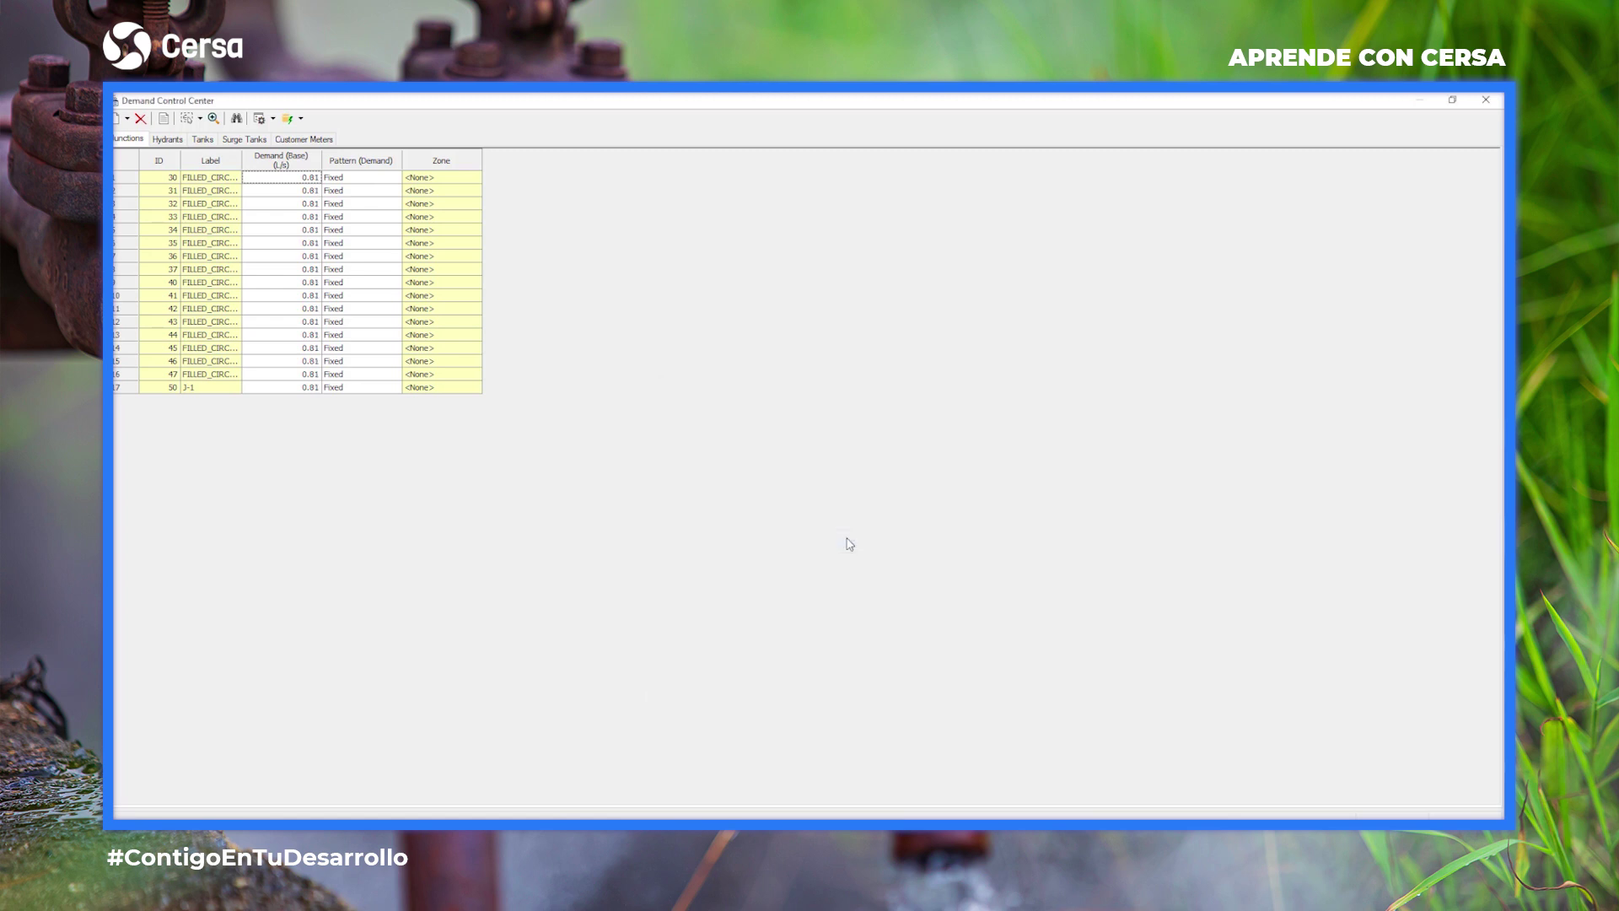
# Check the design flow summary in the Excel workbook, globally set all junctions' base demand to 0.87 L/s, and close the Demand Control Center.
pyautogui.click(518, 776)
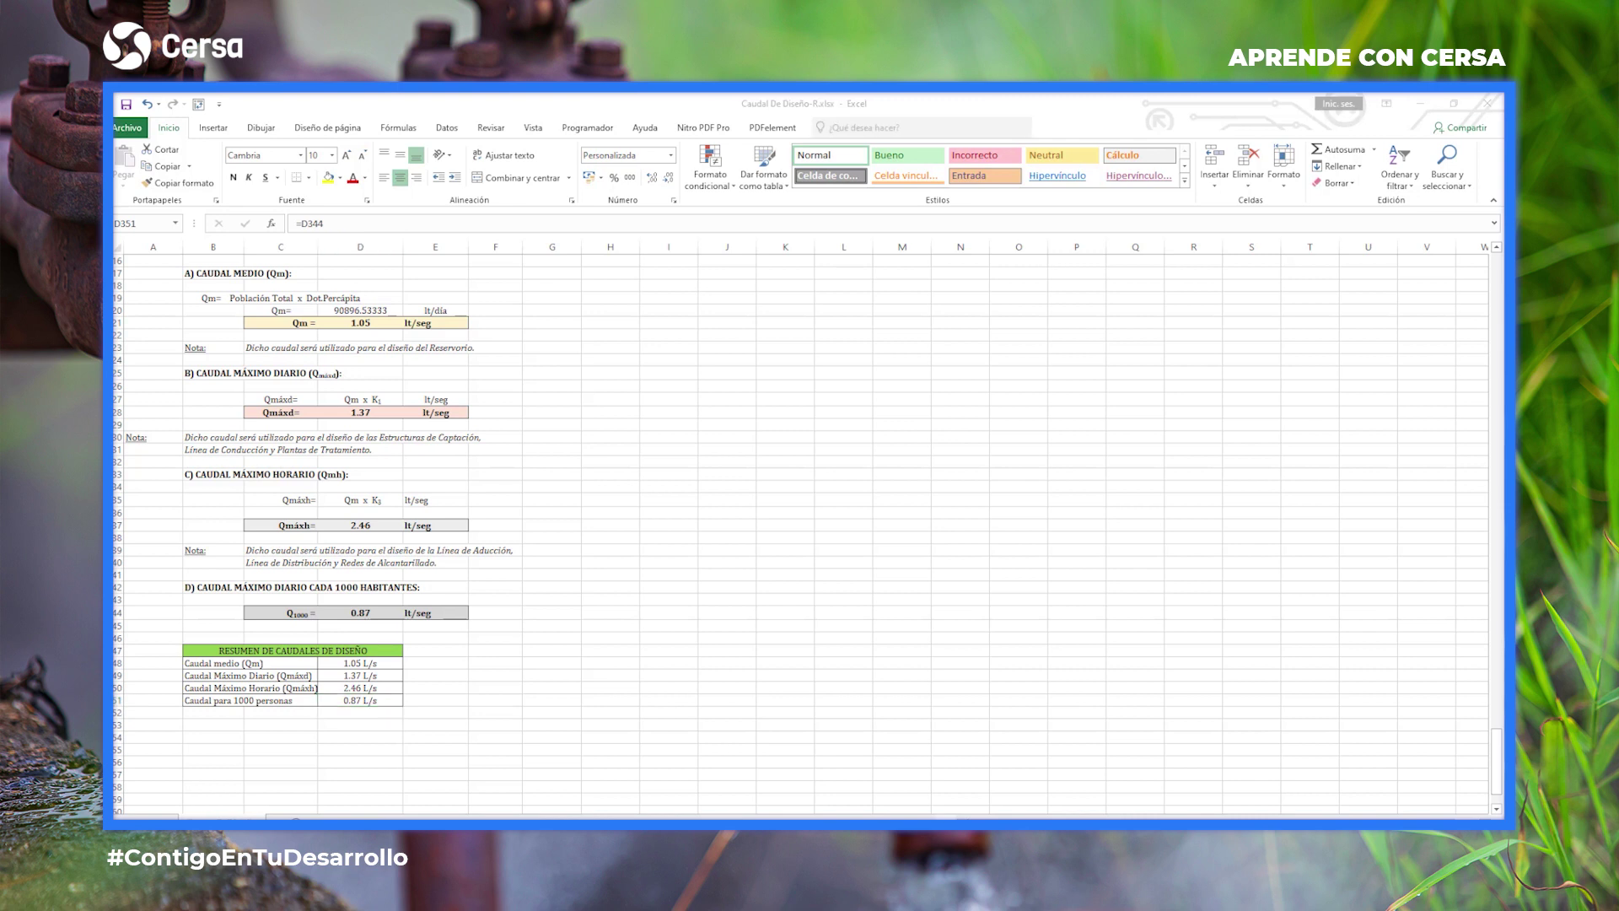
pyautogui.hotkey('alt', 'Tab')
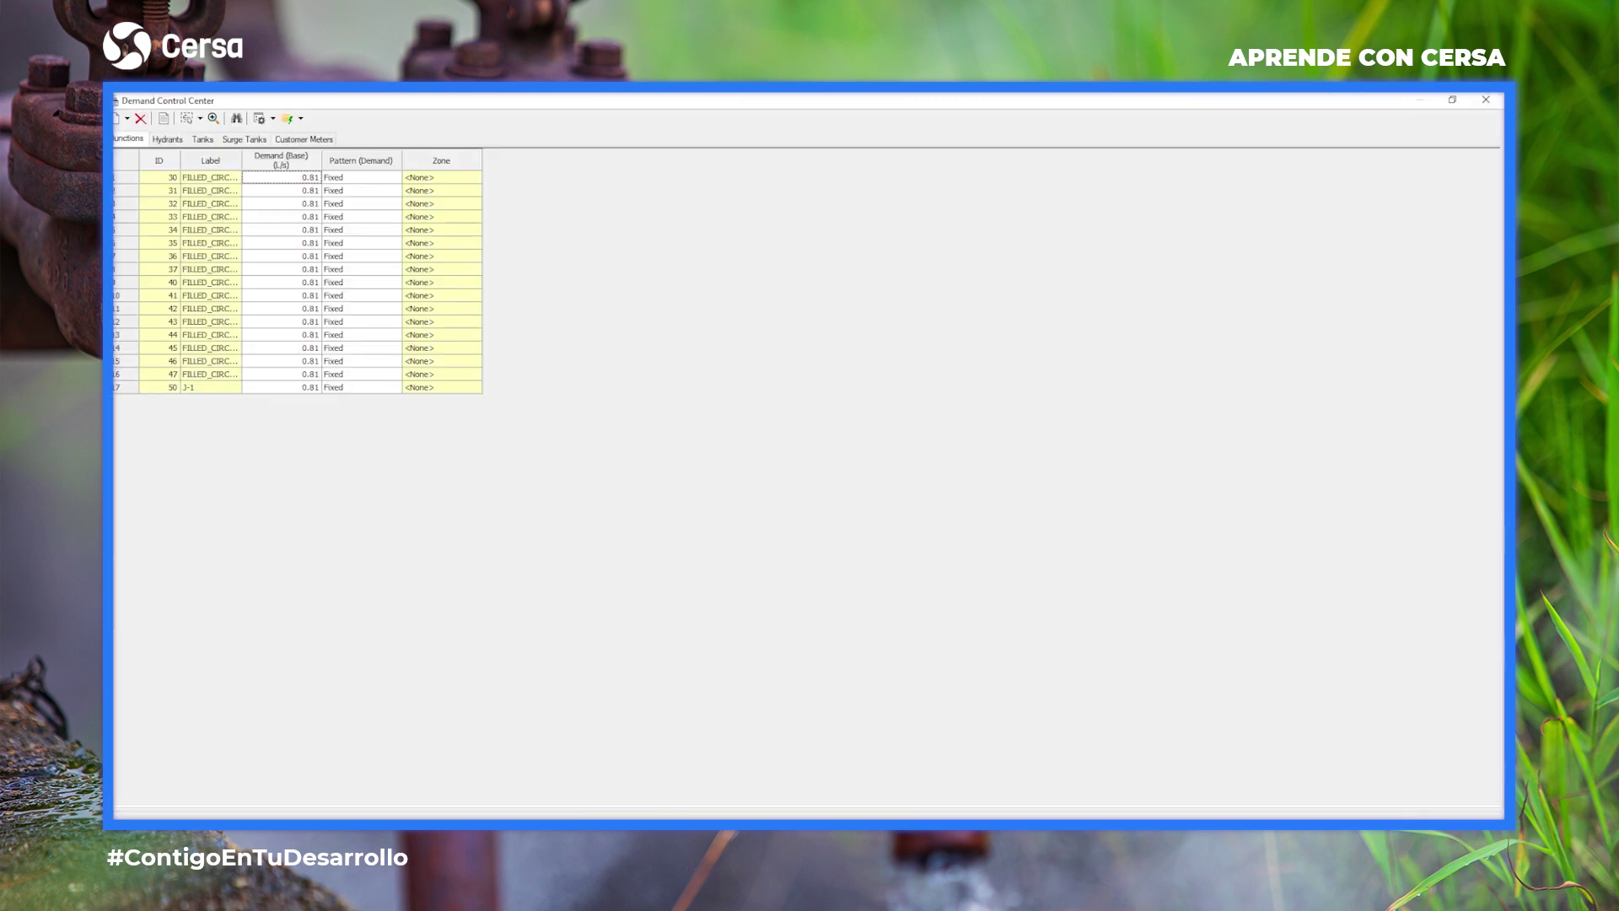
pyautogui.rightClick(295, 159)
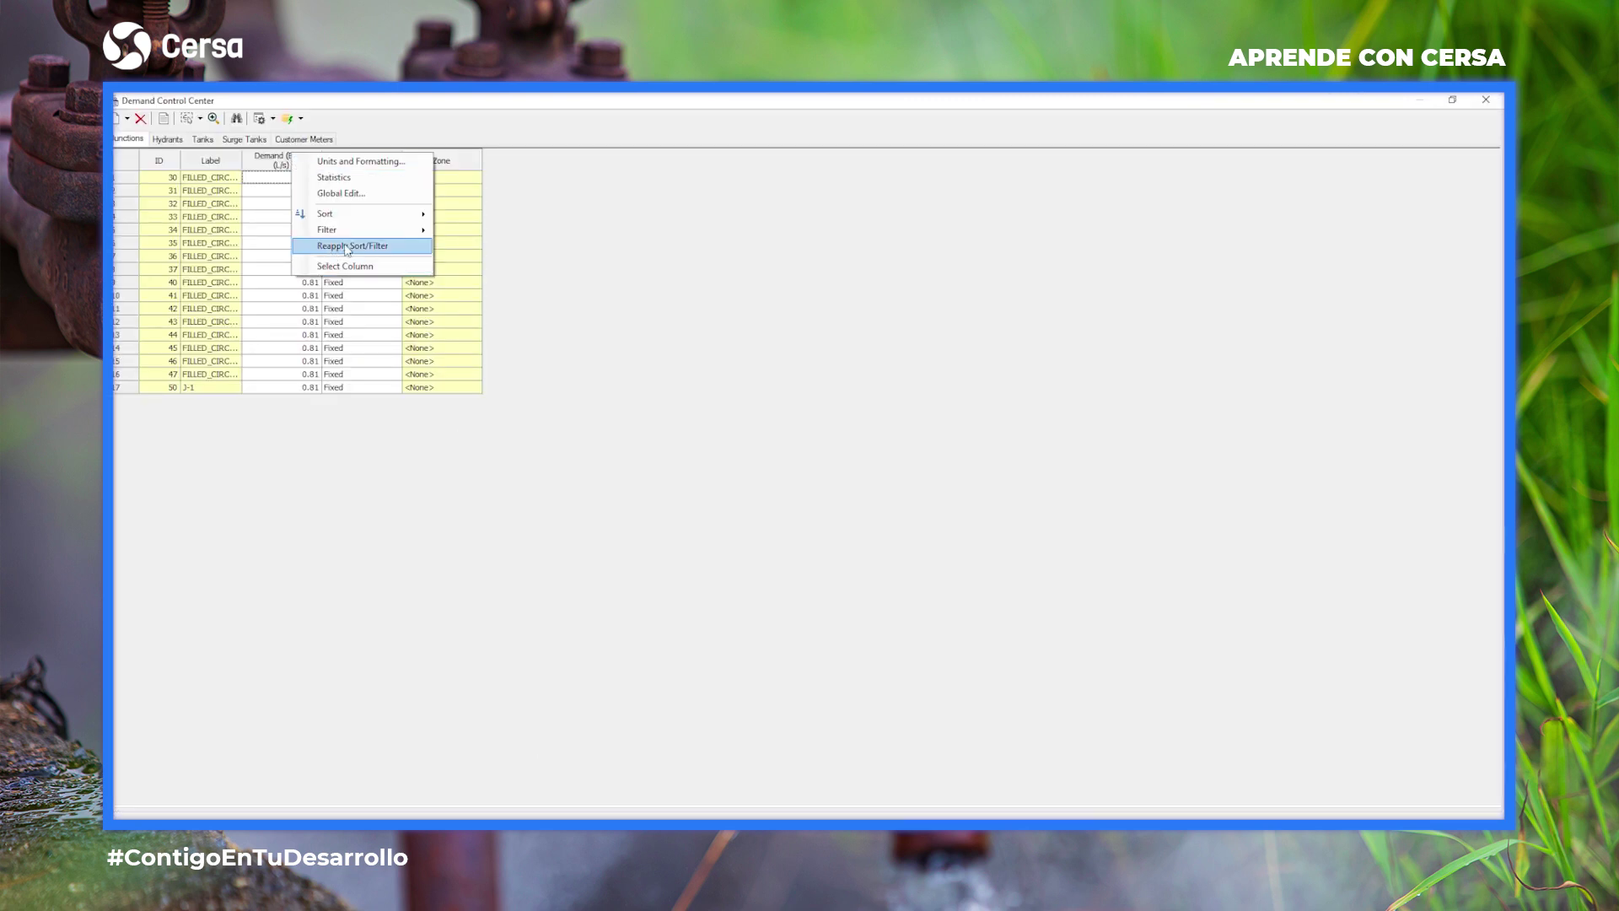
pyautogui.click(358, 193)
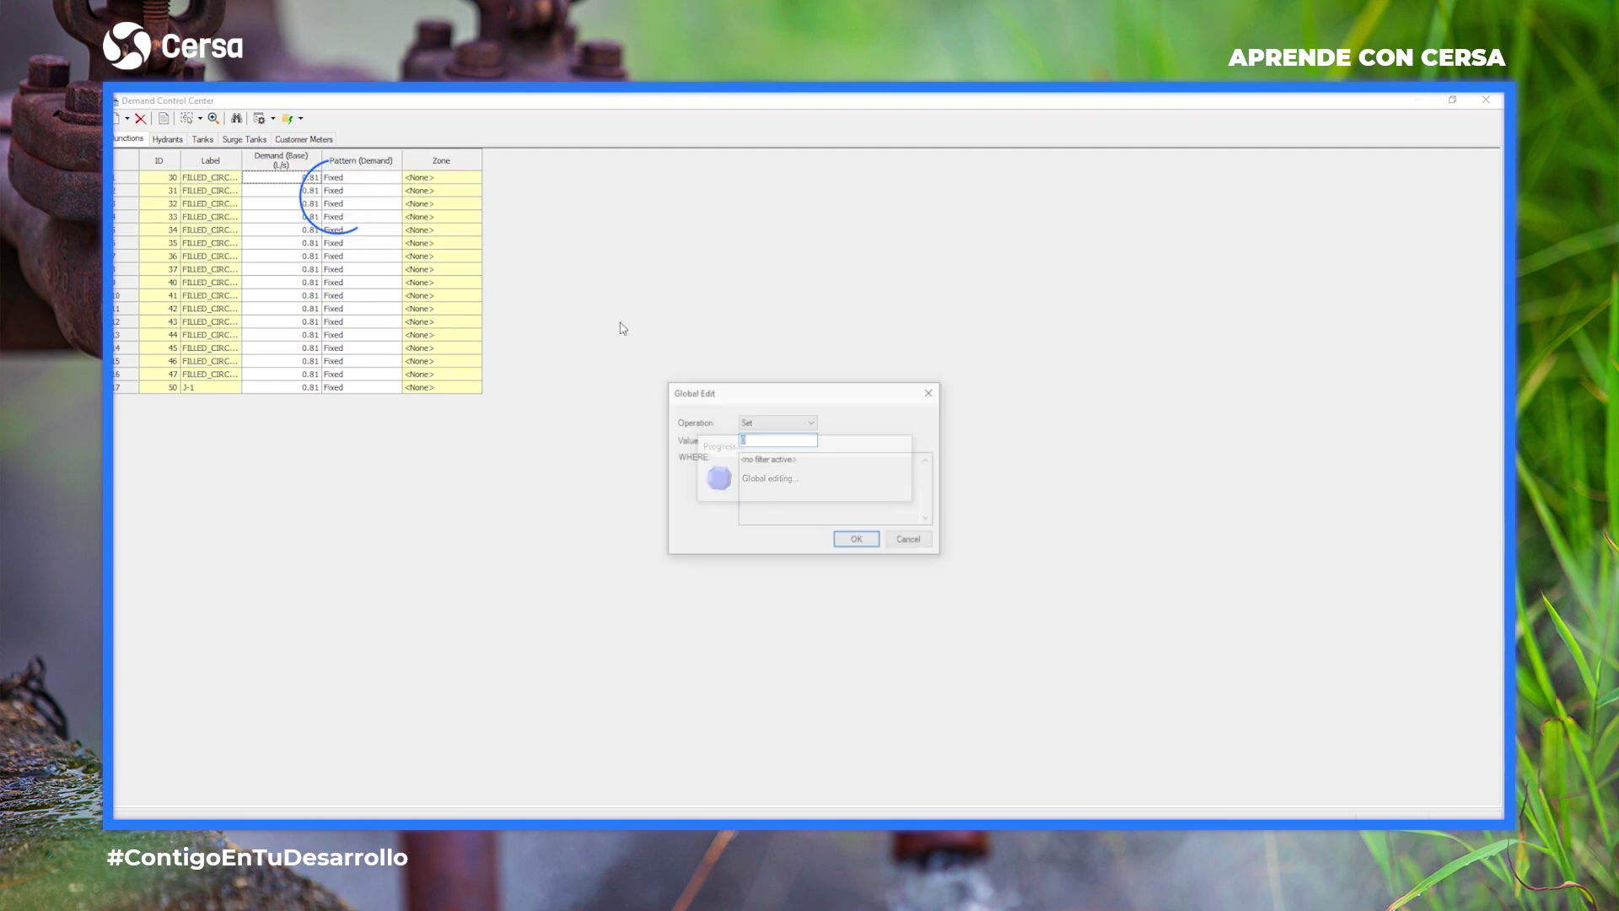
pyautogui.write('0.8')
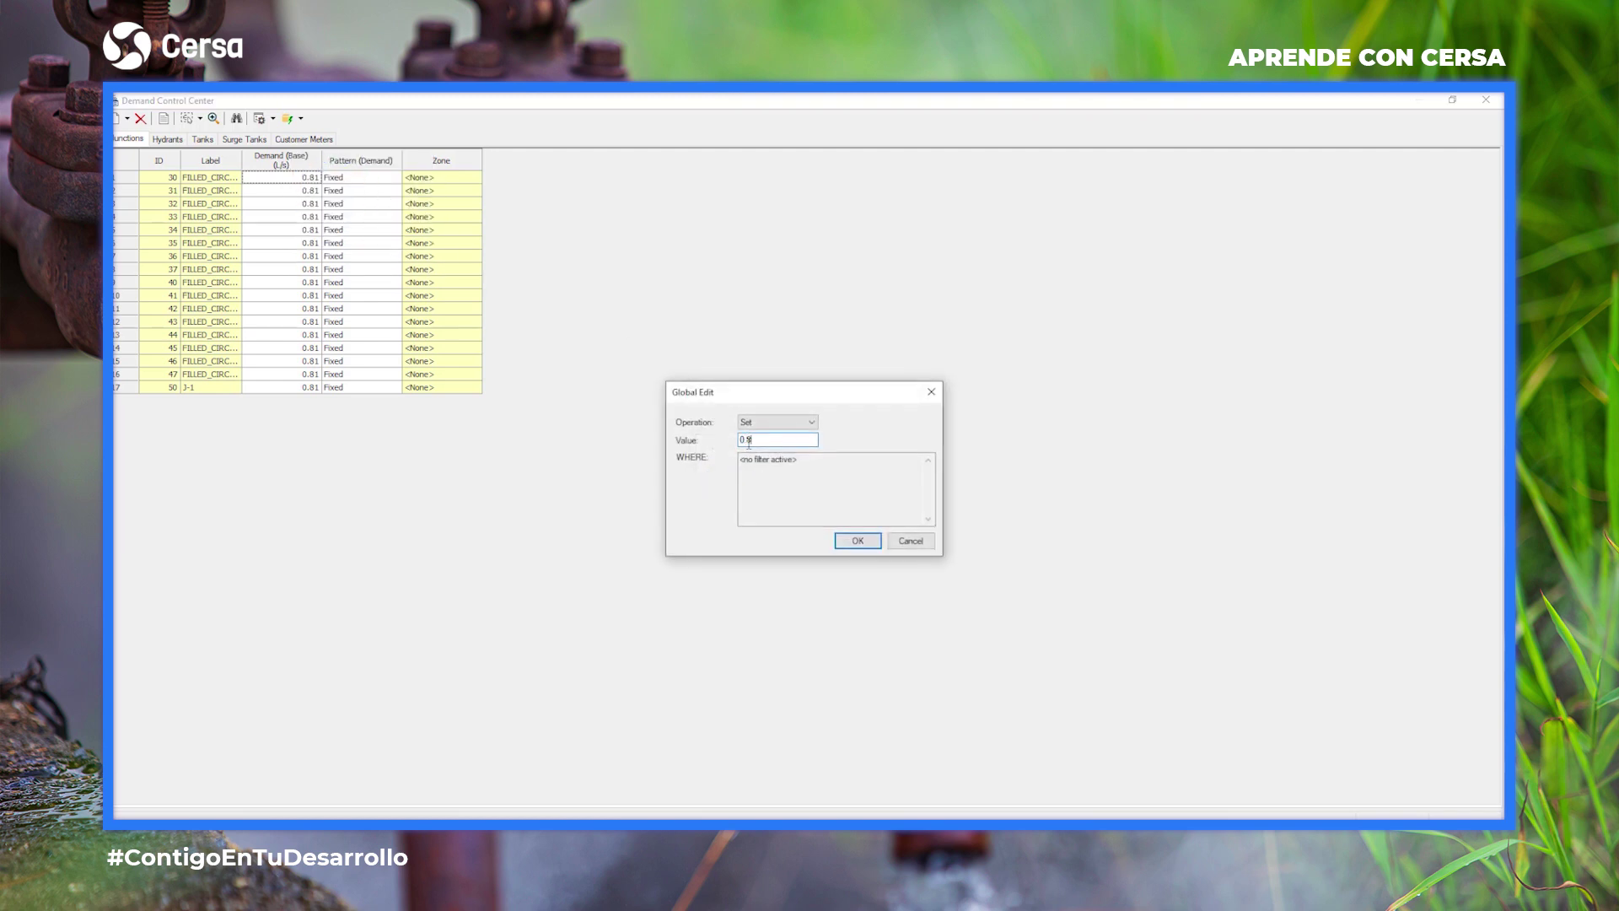
pyautogui.write('7')
pyautogui.click(858, 541)
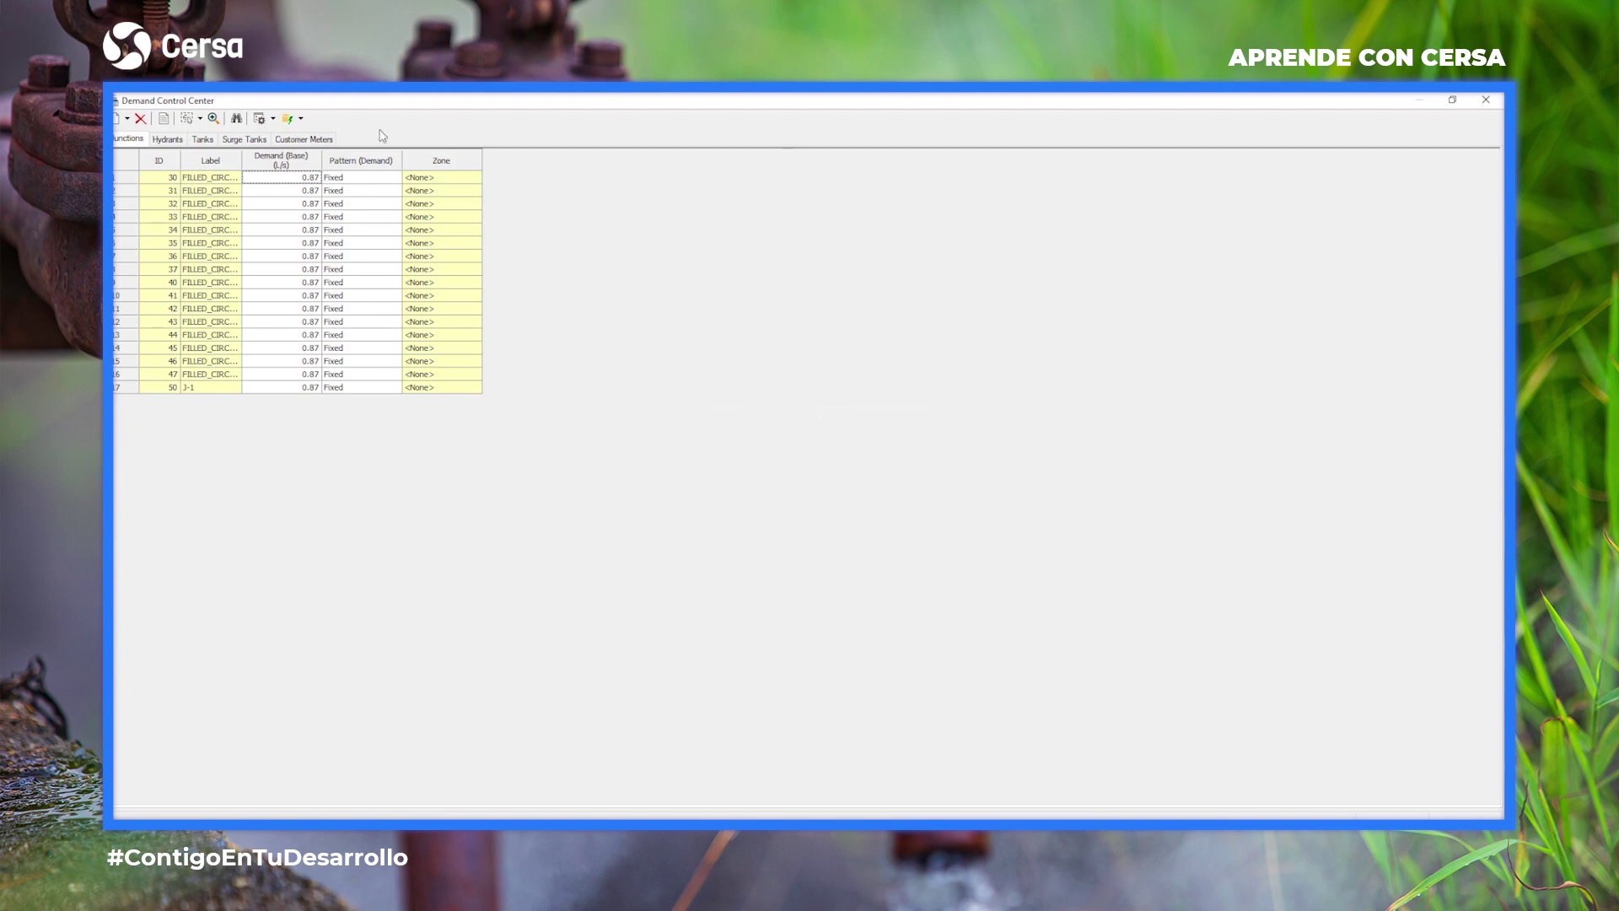
pyautogui.click(1486, 99)
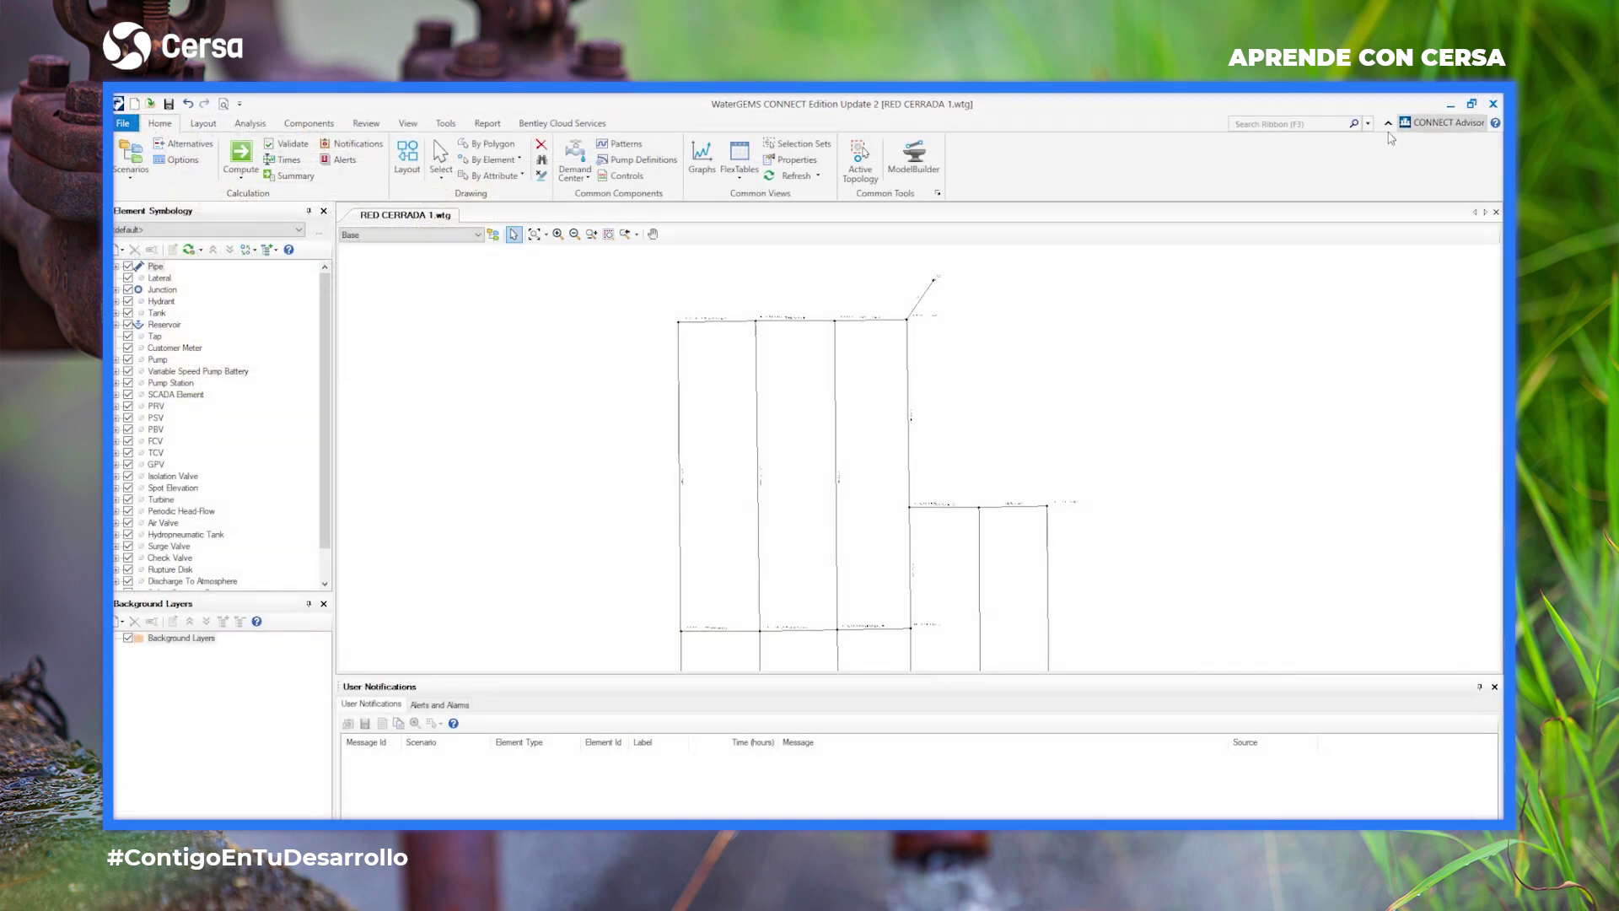
# Open the properties of the junction label annotation and change its displayed field to Pressure.
pyautogui.scroll(-1, 710, 181)
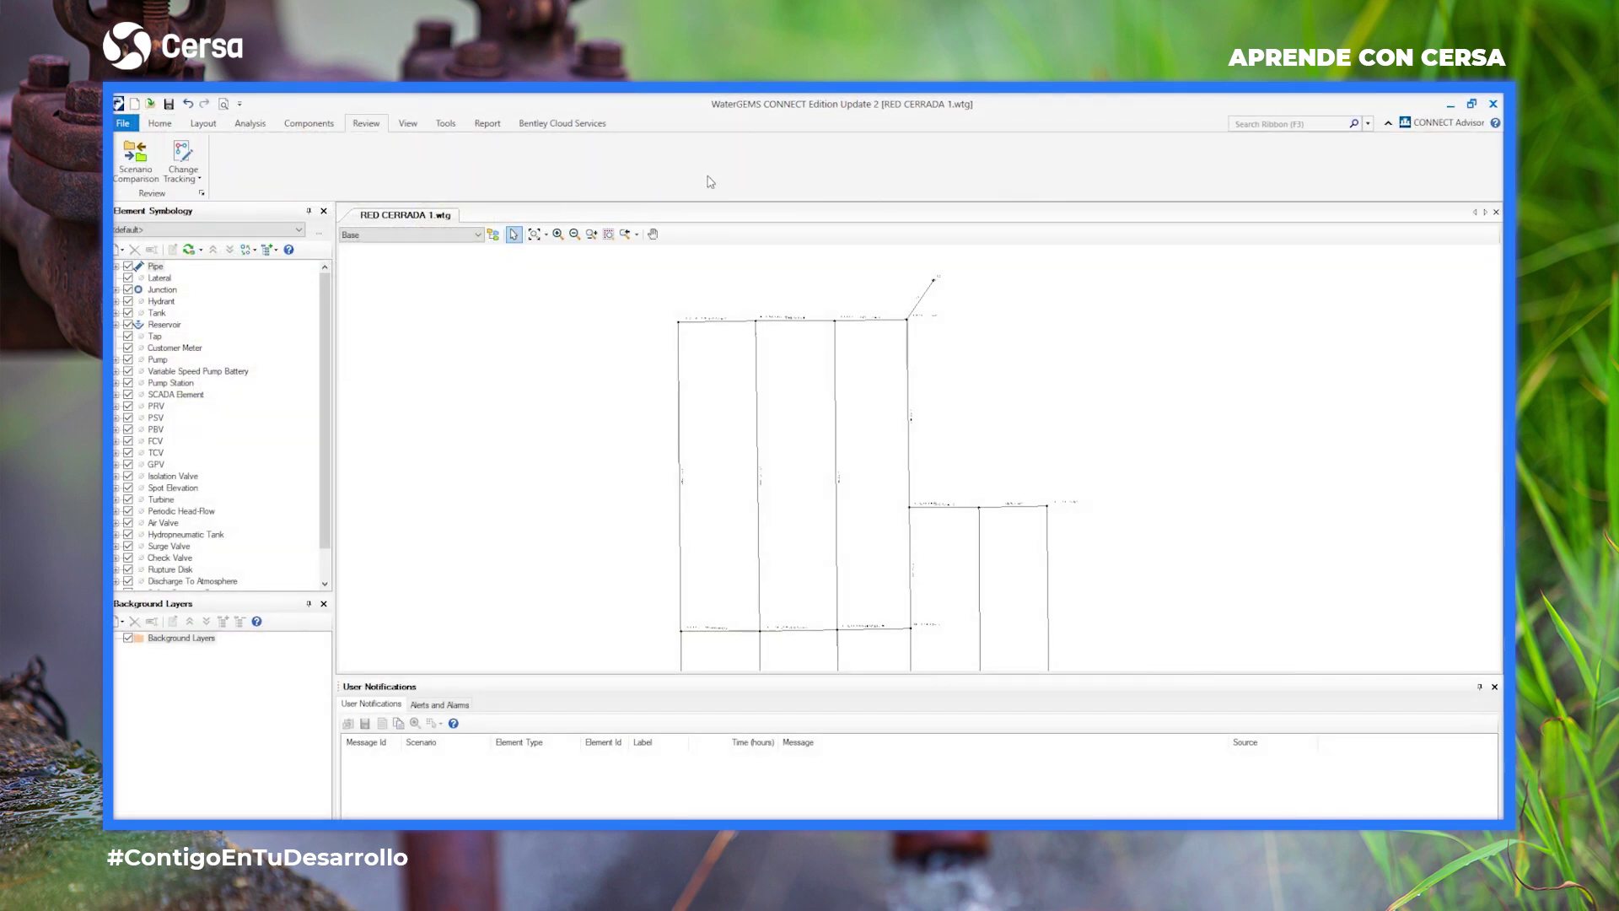
pyautogui.click(160, 124)
pyautogui.scroll(3, 804, 318)
pyautogui.scroll(2, 430, 318)
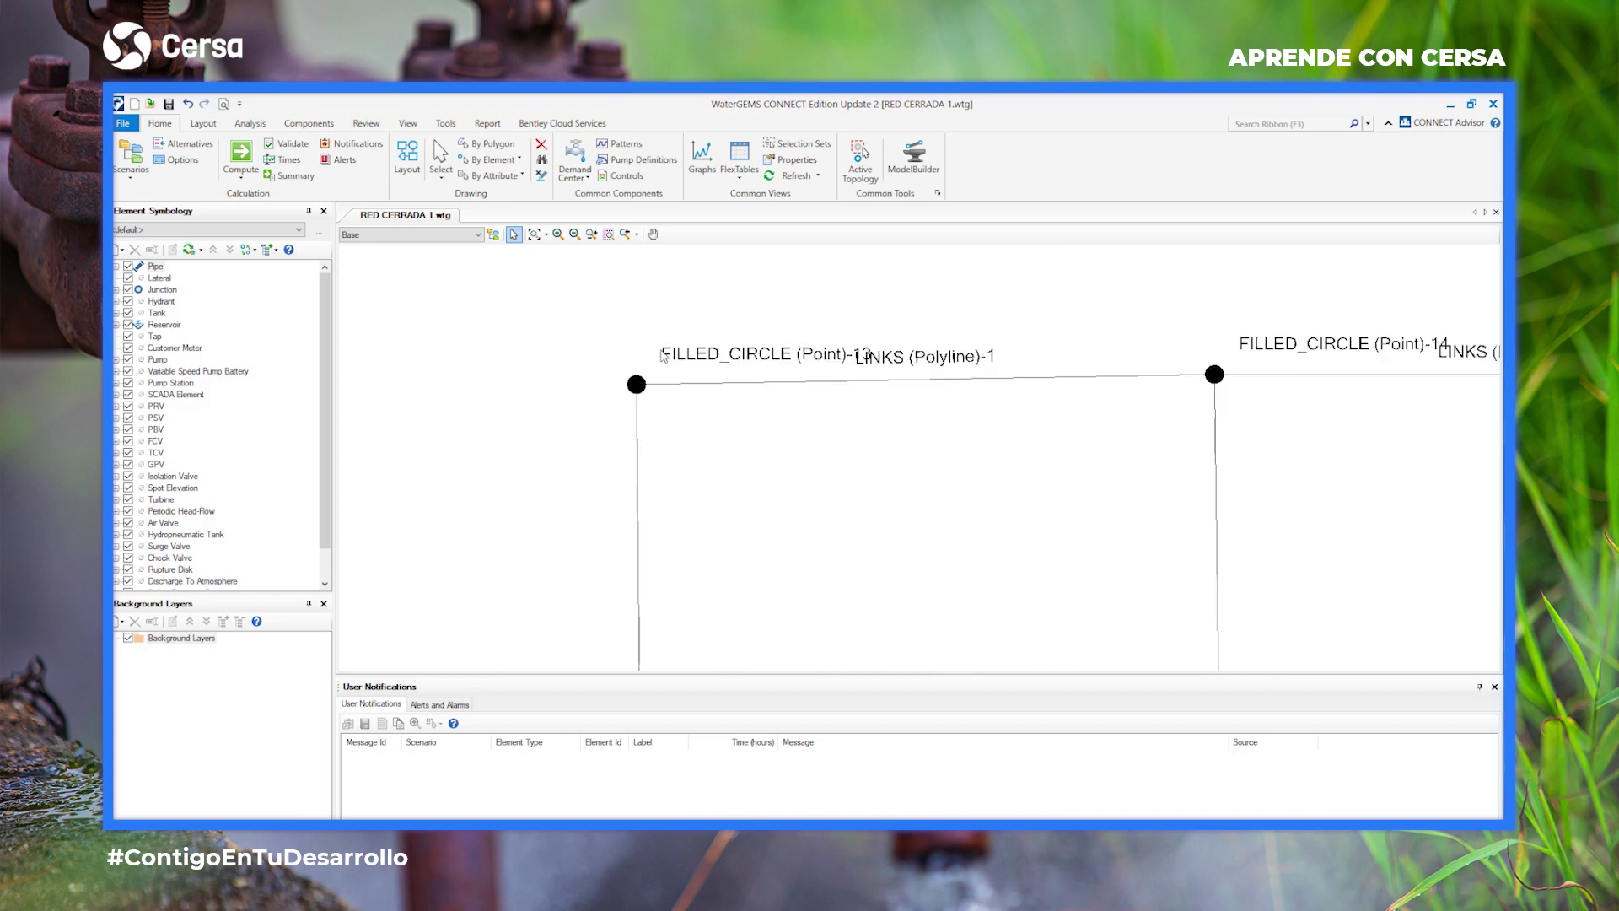
pyautogui.click(117, 290)
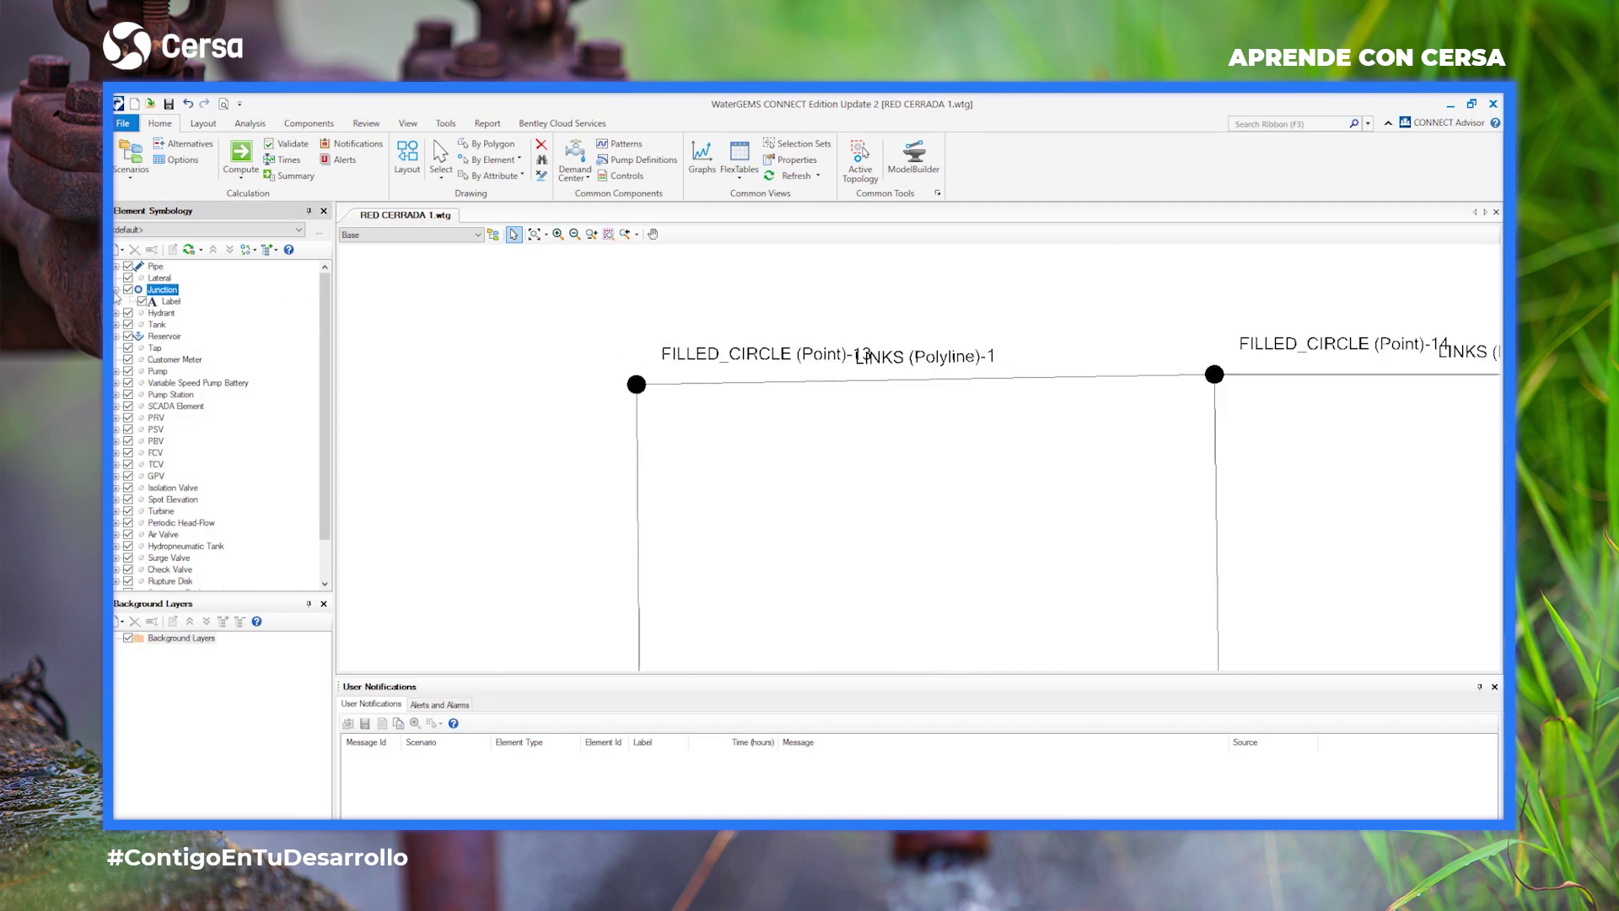
pyautogui.rightClick(171, 301)
pyautogui.click(207, 407)
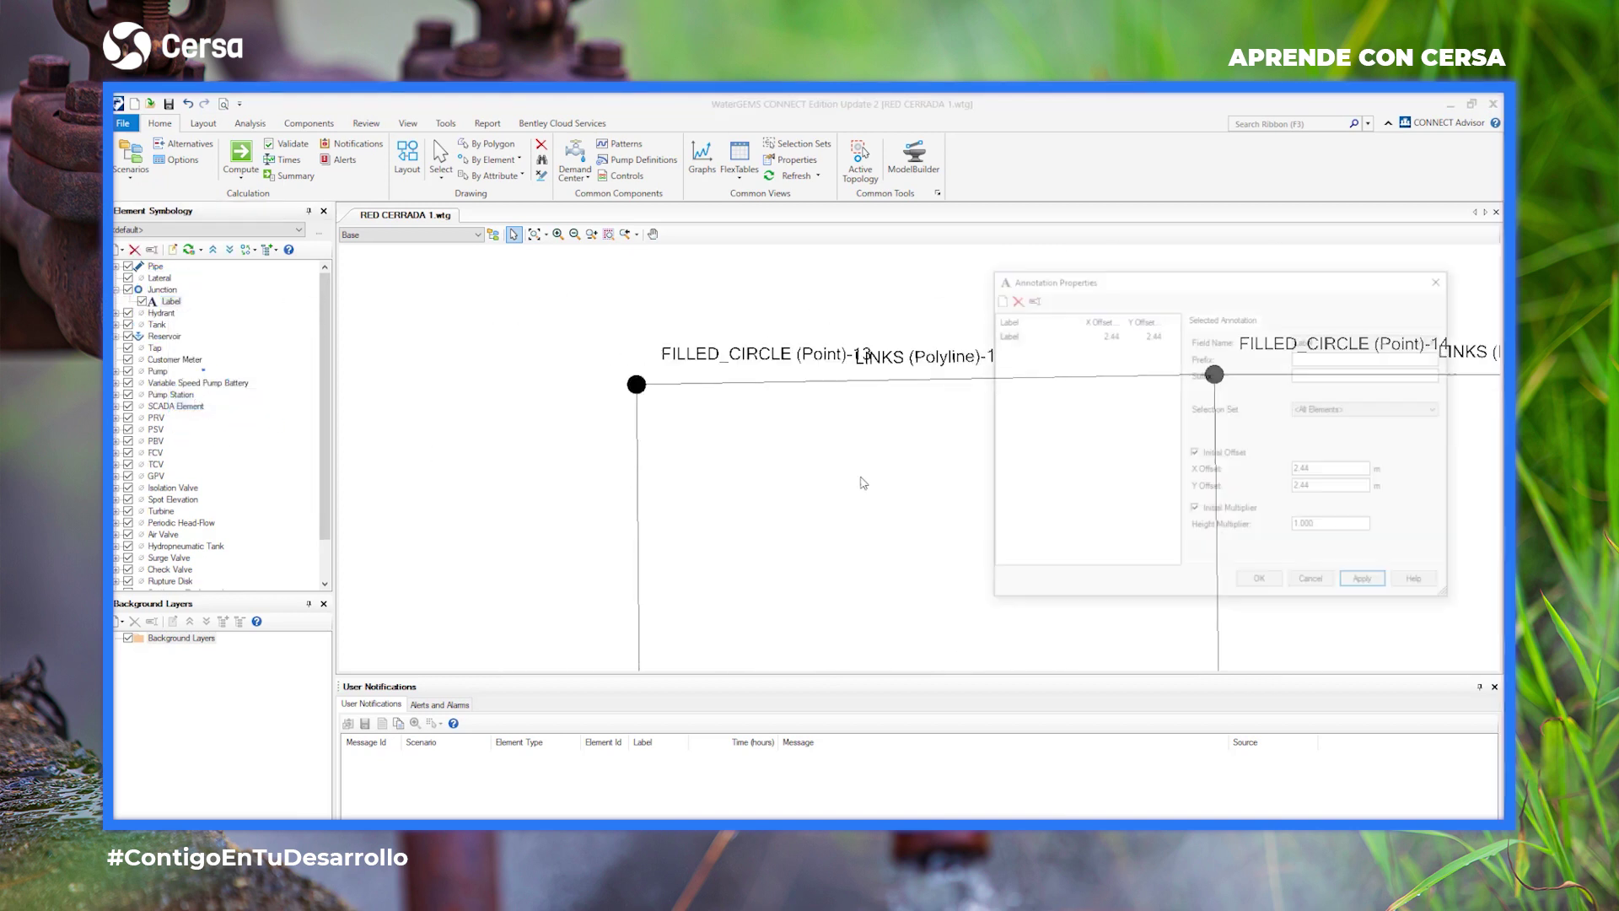
pyautogui.click(1338, 346)
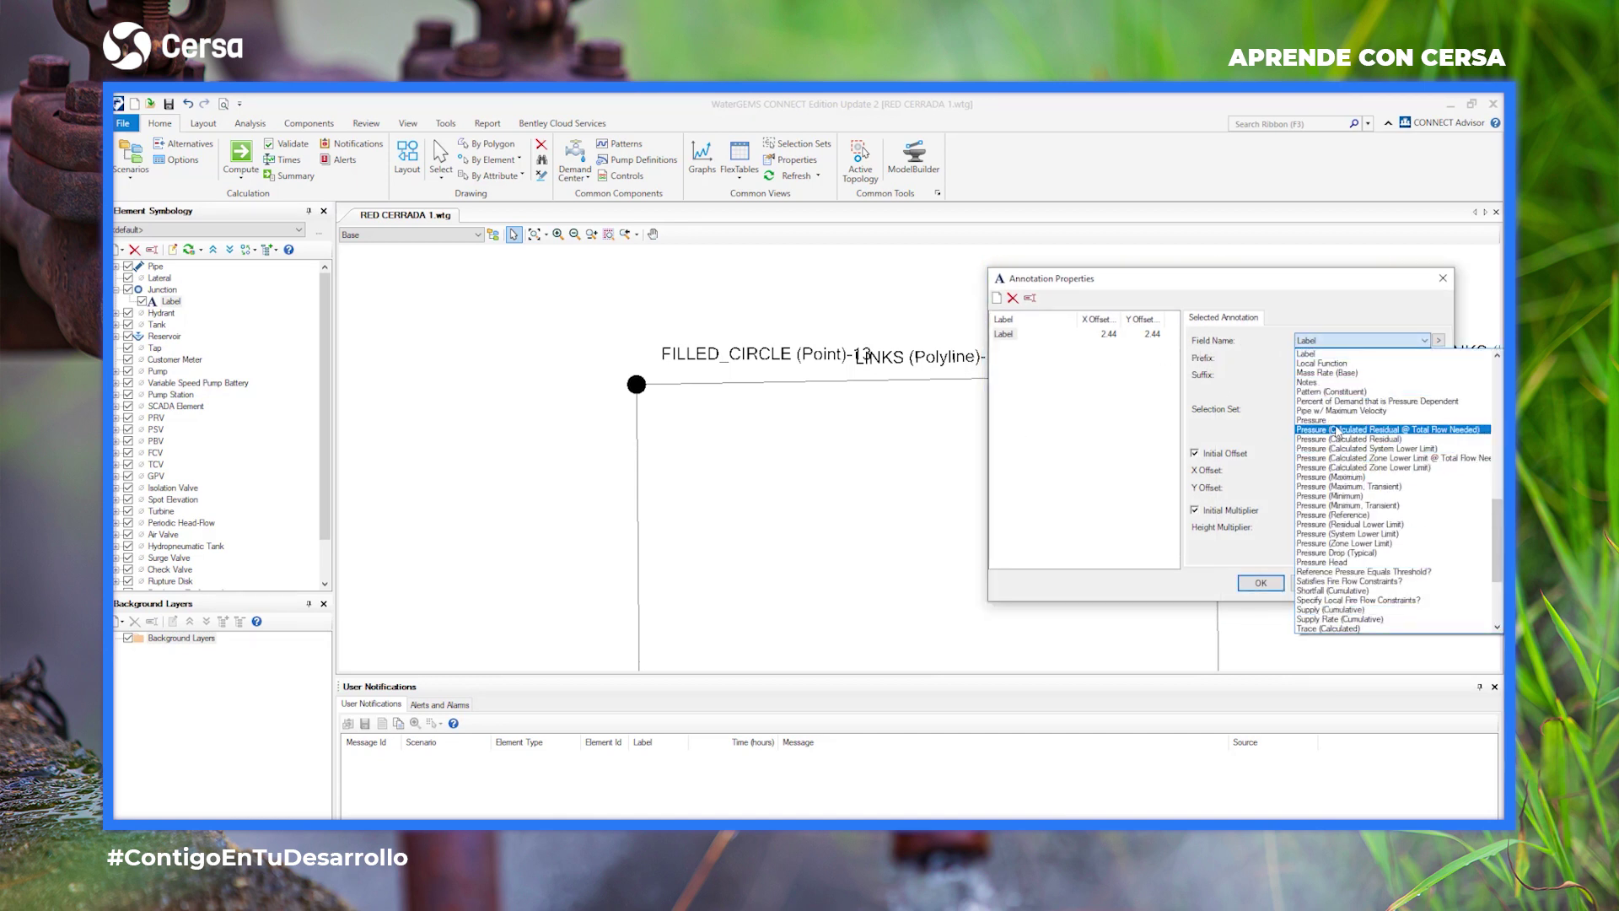
pyautogui.click(1341, 429)
pyautogui.click(1345, 343)
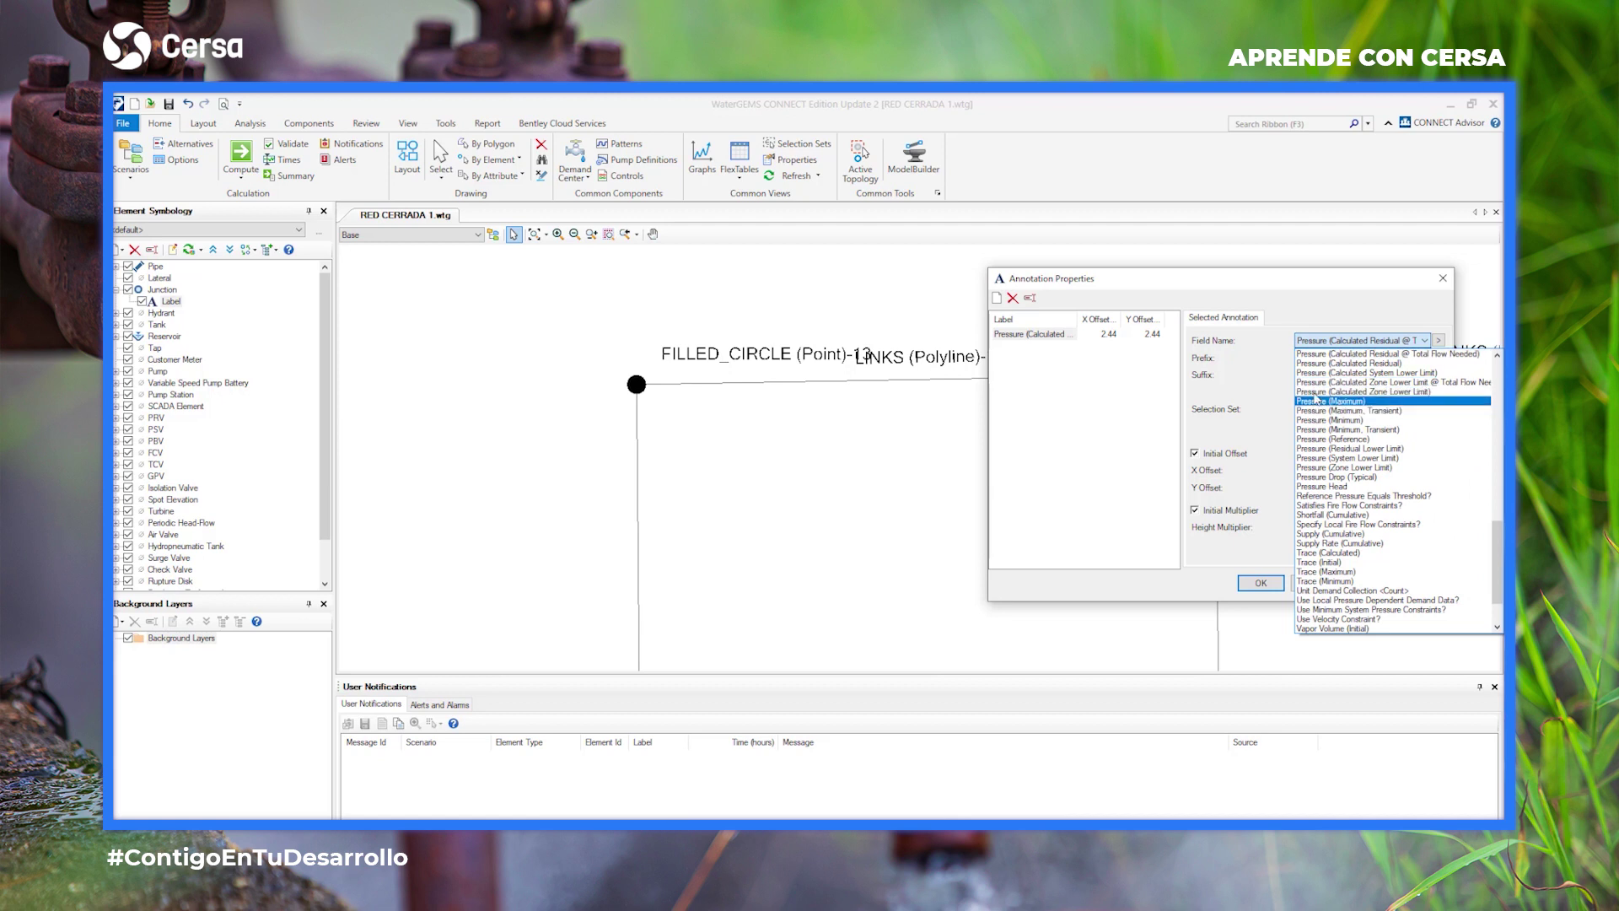
pyautogui.scroll(5, 1332, 411)
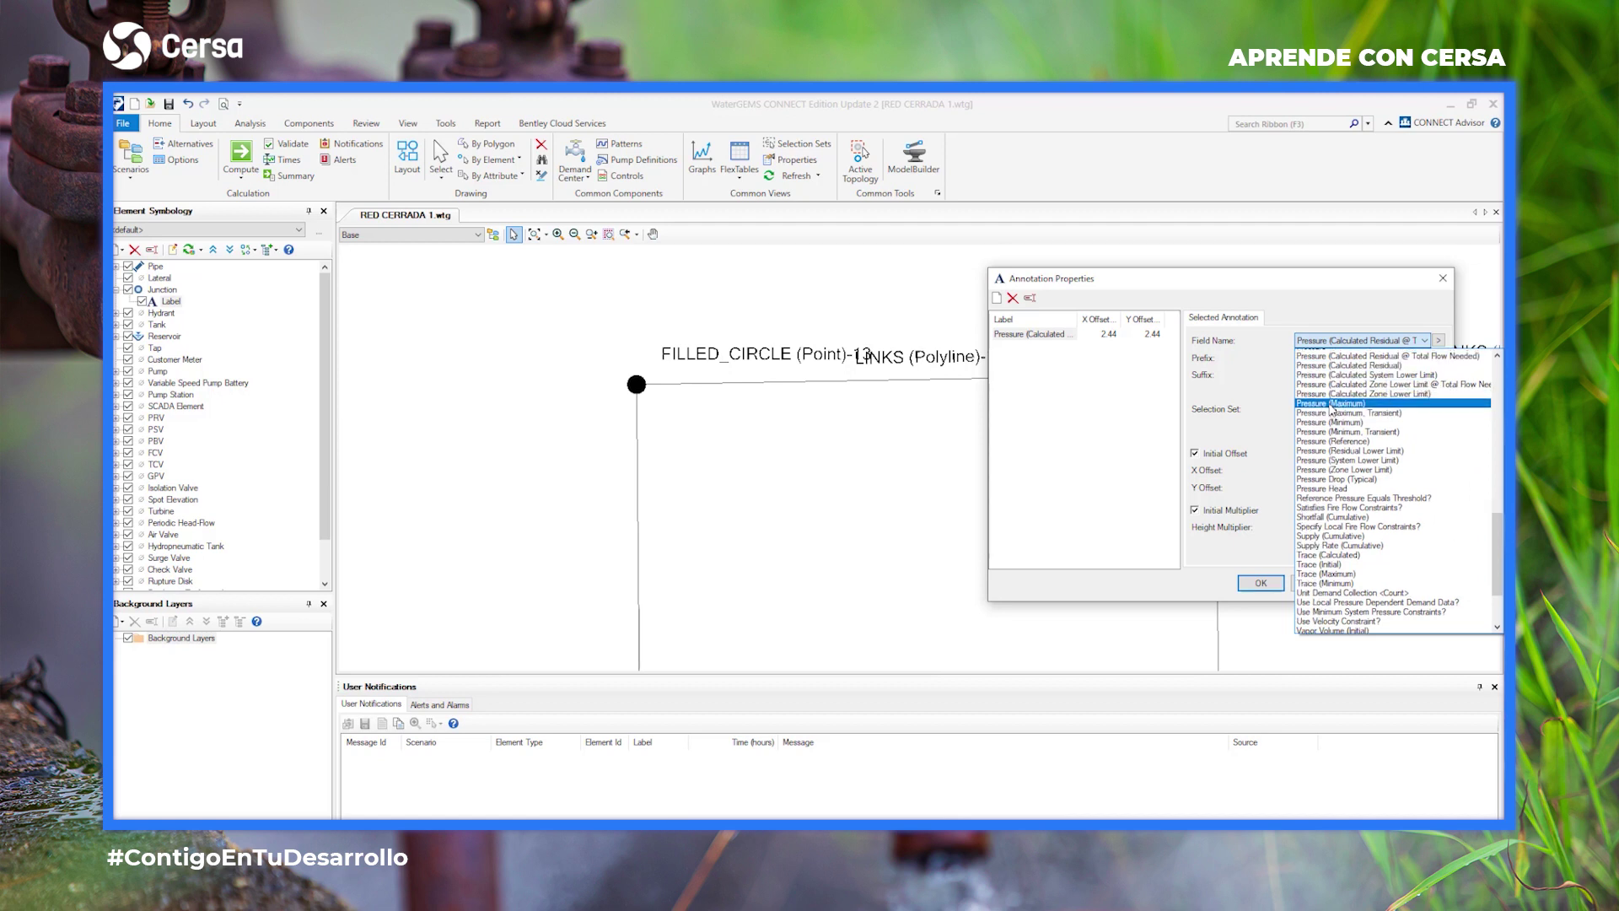
pyautogui.click(1307, 371)
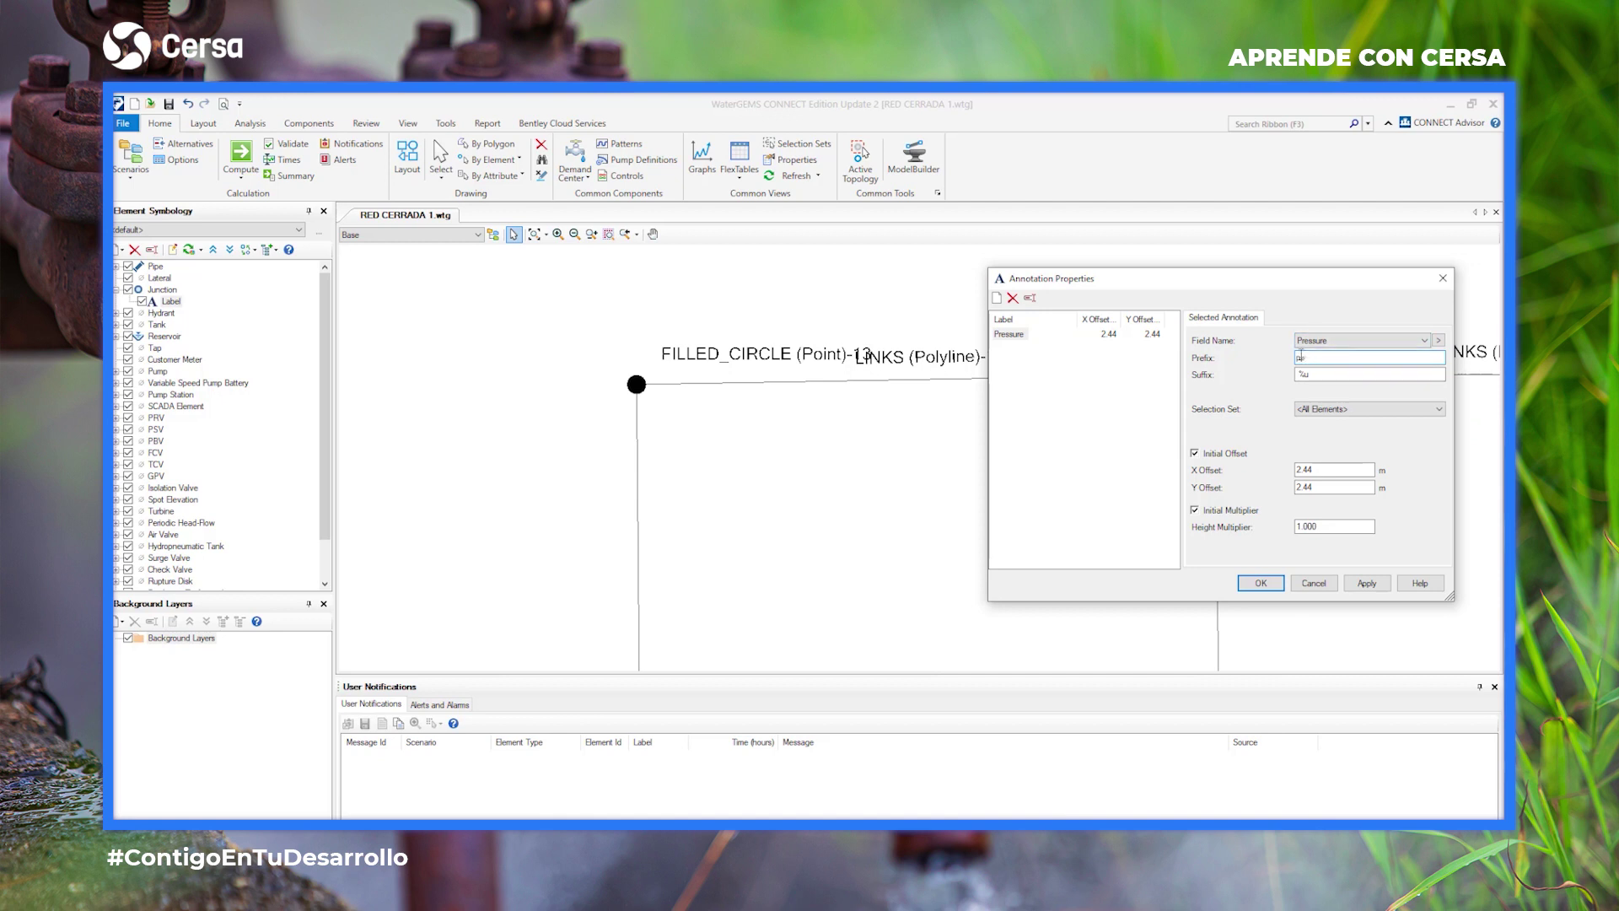
# Give the junction pressure annotation the prefix "P=" and apply it to the drawing.
pyautogui.click(1301, 355)
pyautogui.write('p=')
pyautogui.click(1373, 588)
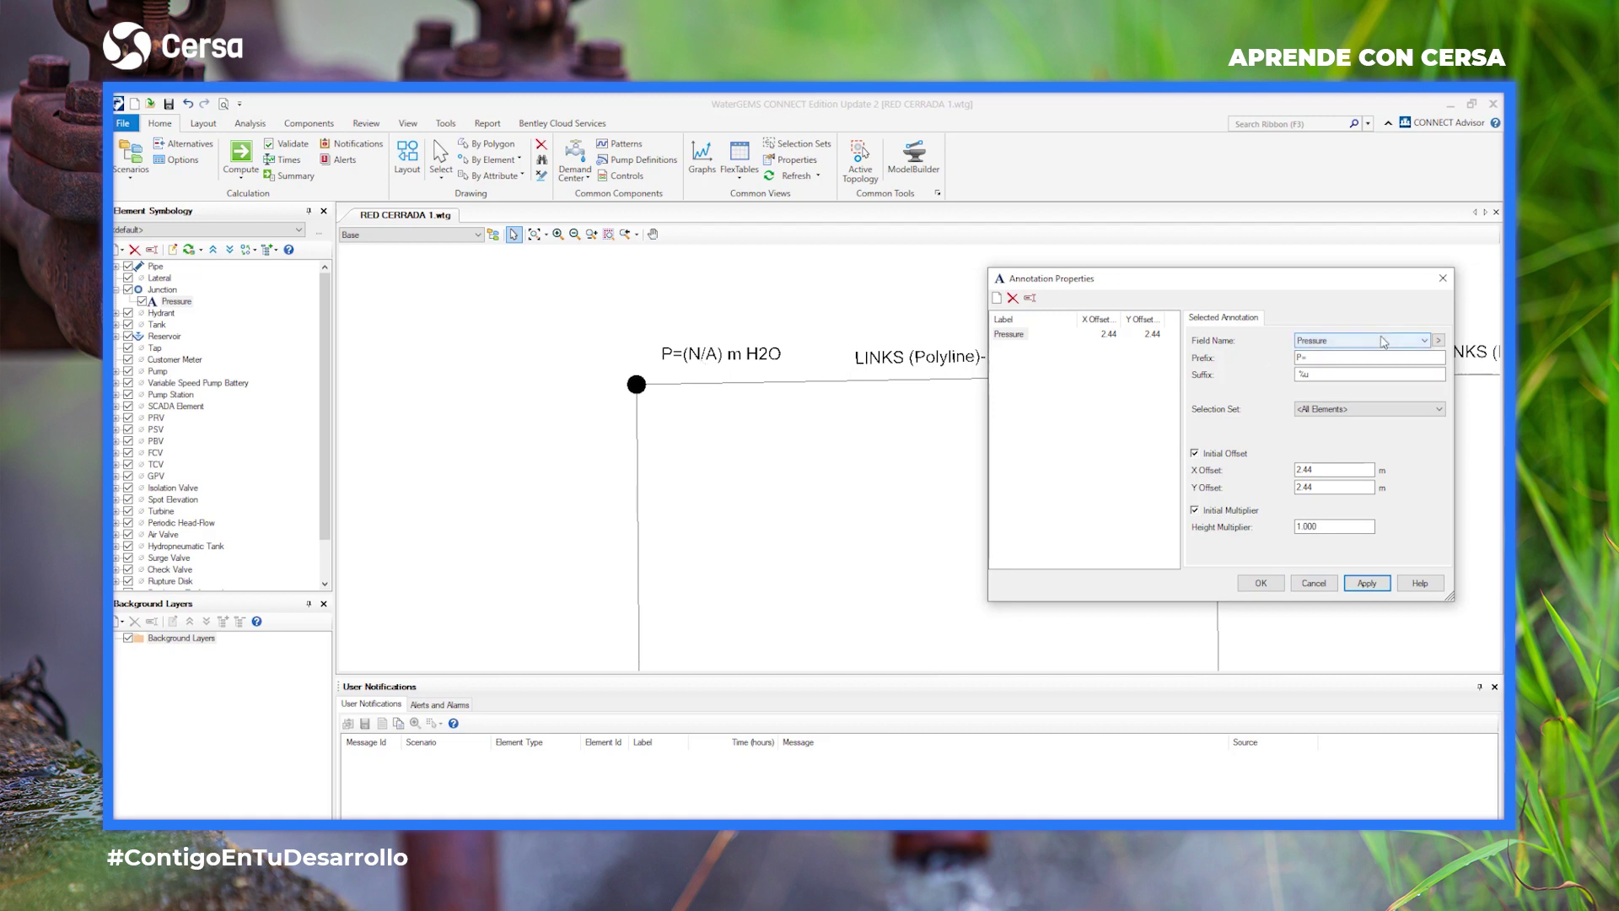
pyautogui.click(1384, 341)
pyautogui.click(1383, 342)
# Add a second junction annotation for the Elevation field with the prefix "Z=".
pyautogui.click(997, 297)
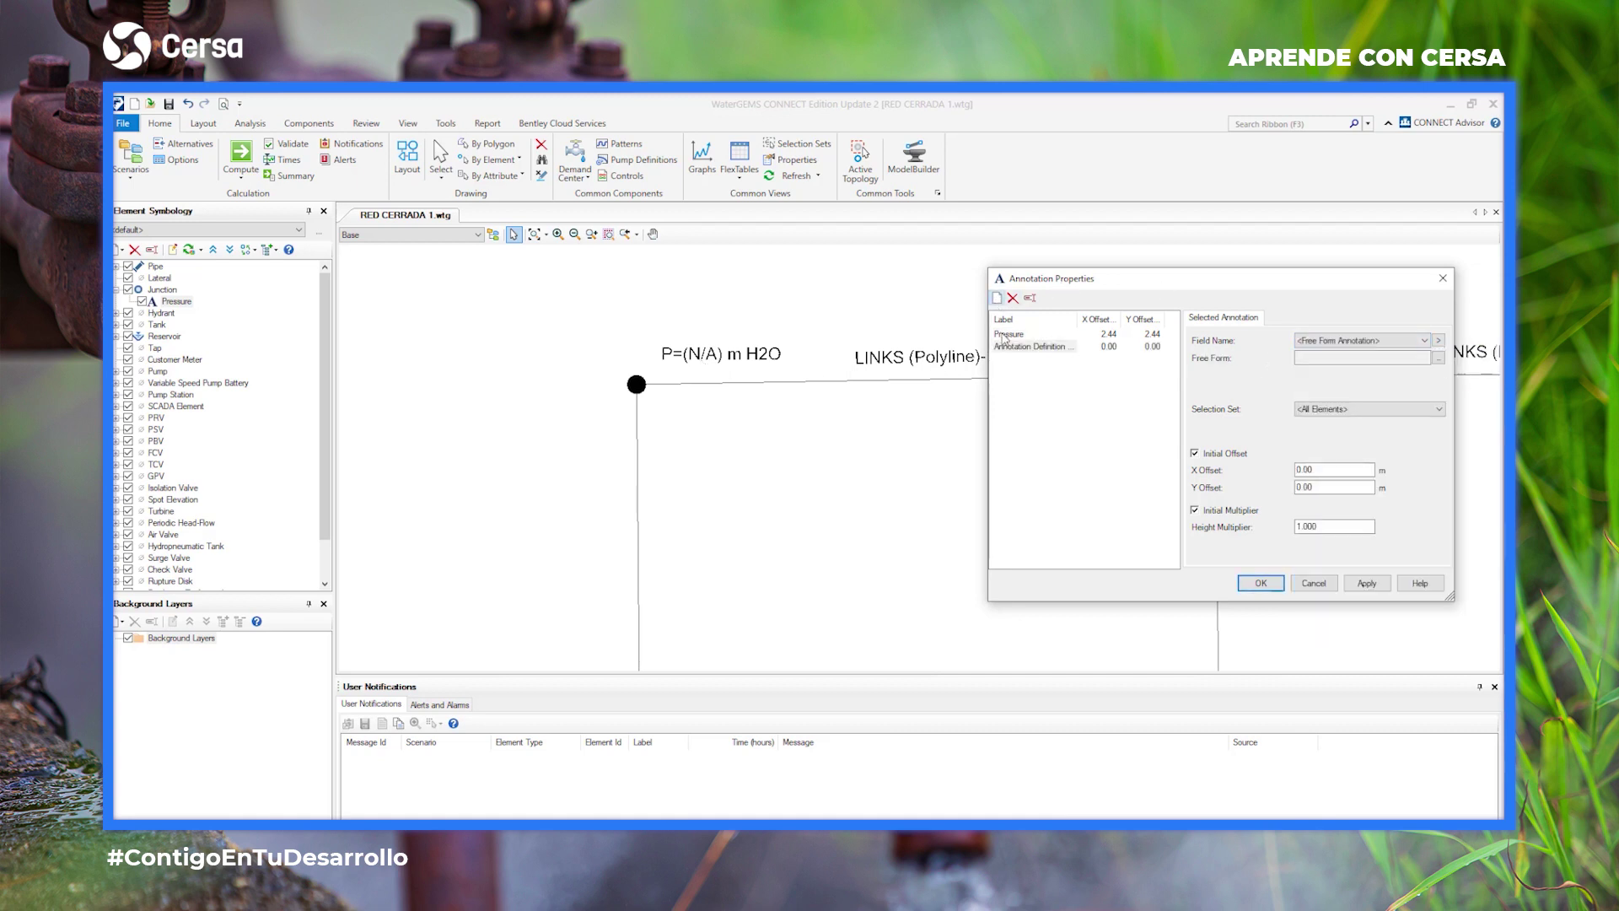
pyautogui.click(1341, 340)
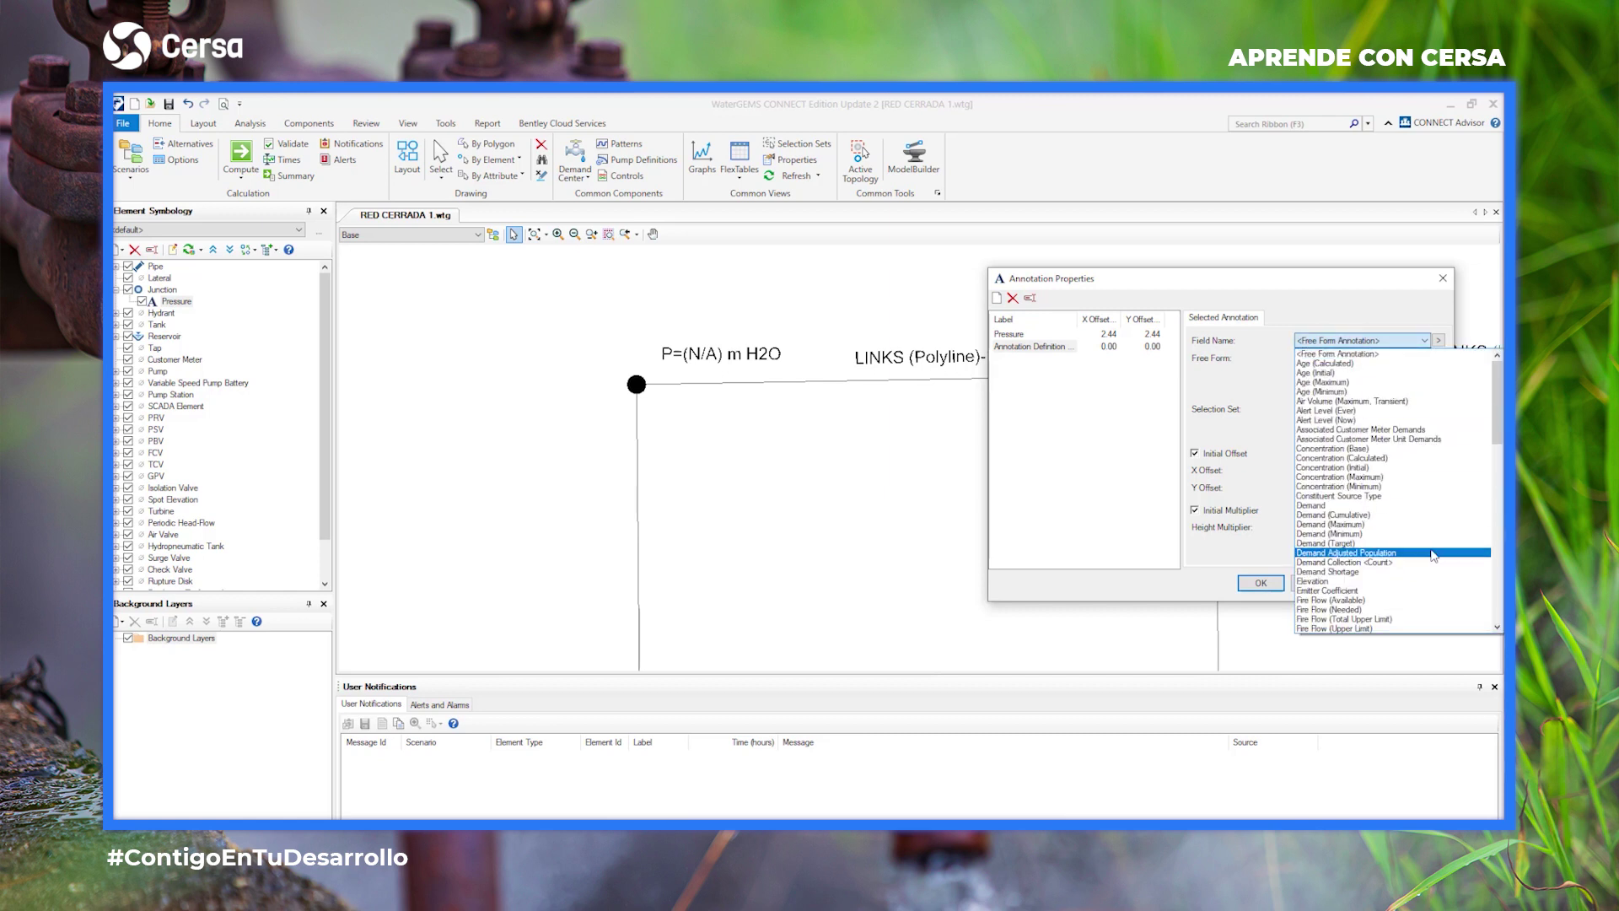
pyautogui.scroll(-4, 1330, 501)
pyautogui.click(1328, 498)
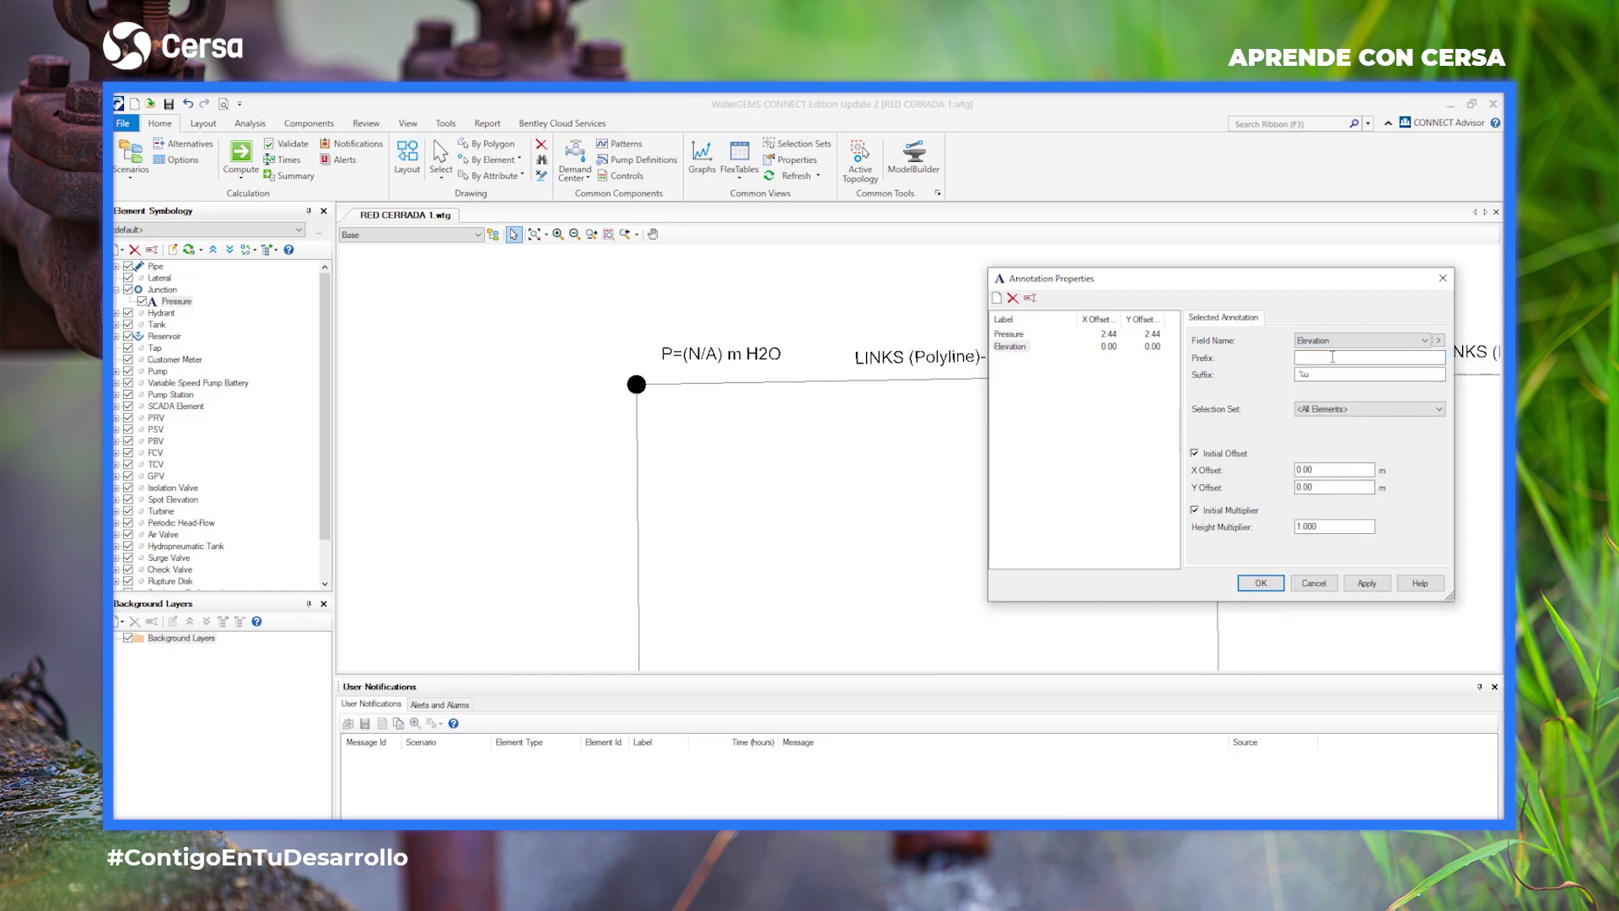
pyautogui.write('Z=')
# Set the elevation annotation's X offset to 2.44 m and Y offset to -2.44 m, then apply and close the annotation properties.
pyautogui.click(1008, 334)
pyautogui.click(1011, 347)
pyautogui.click(1336, 470)
pyautogui.write('-2.44')
pyautogui.click(1367, 583)
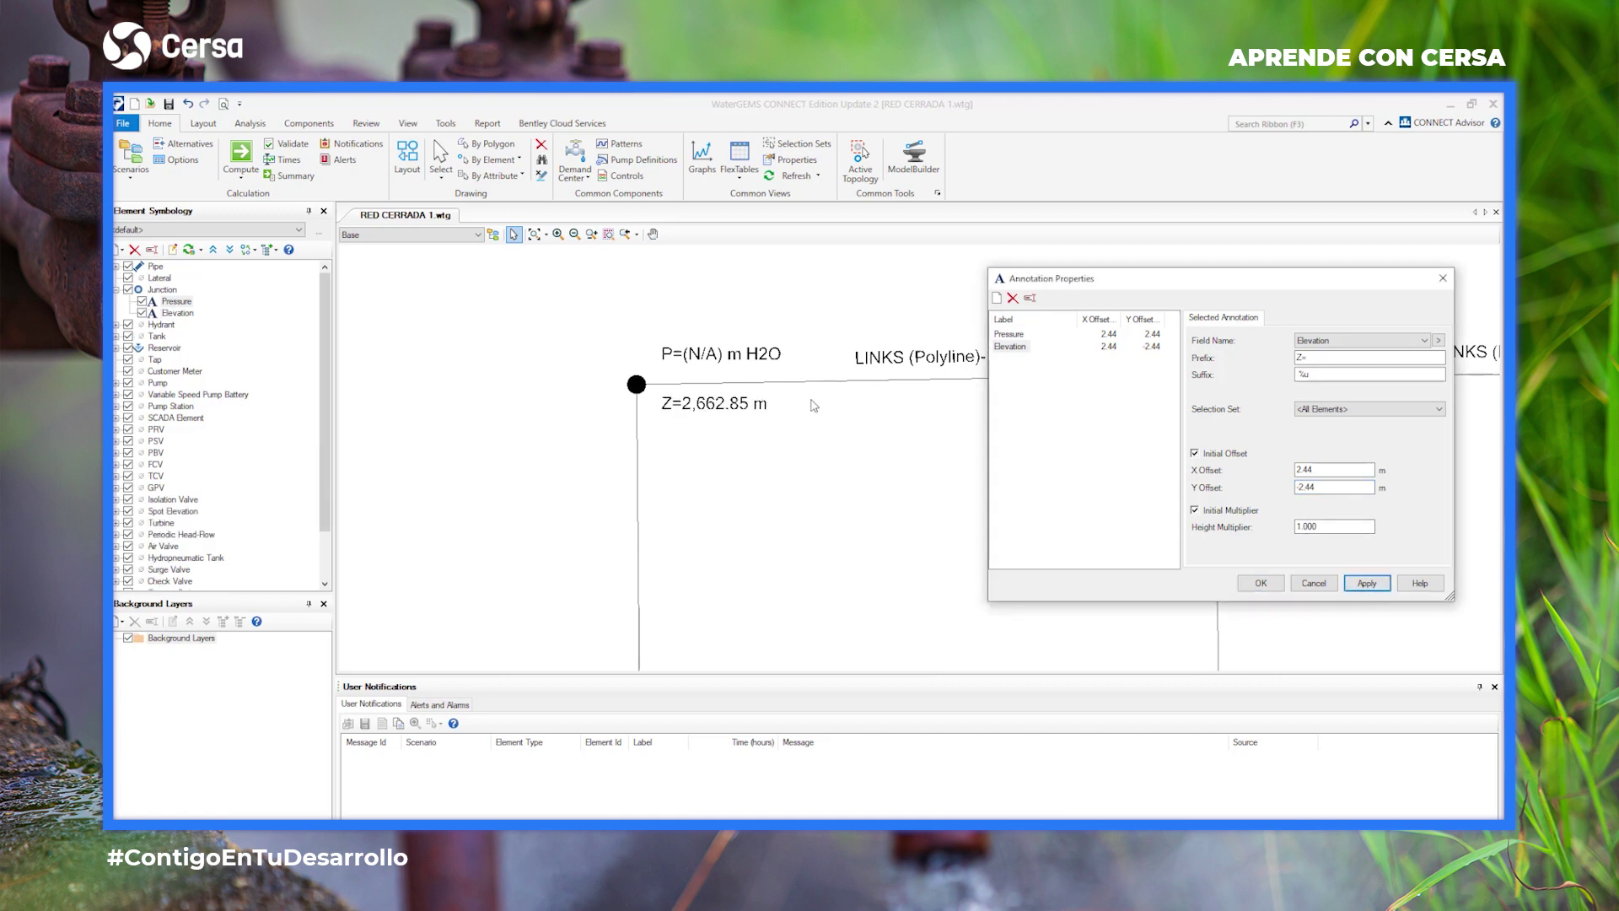
pyautogui.click(1263, 586)
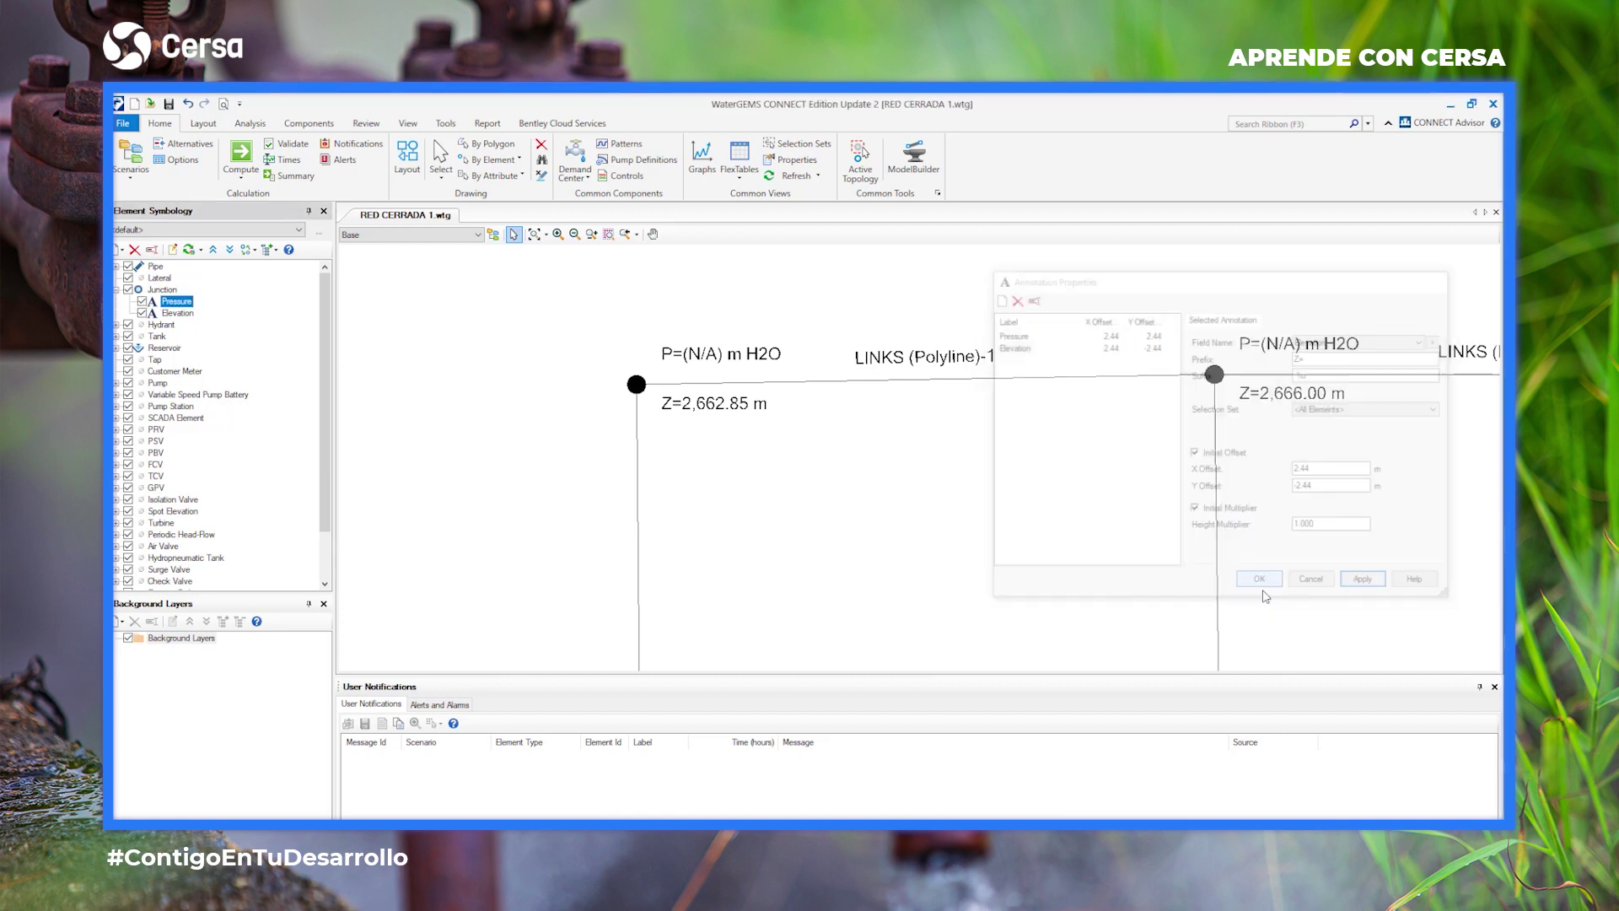
# Open the properties of the pipe label annotation and change its displayed field to Velocity.
pyautogui.rightClick(148, 268)
pyautogui.moveTo(216, 281)
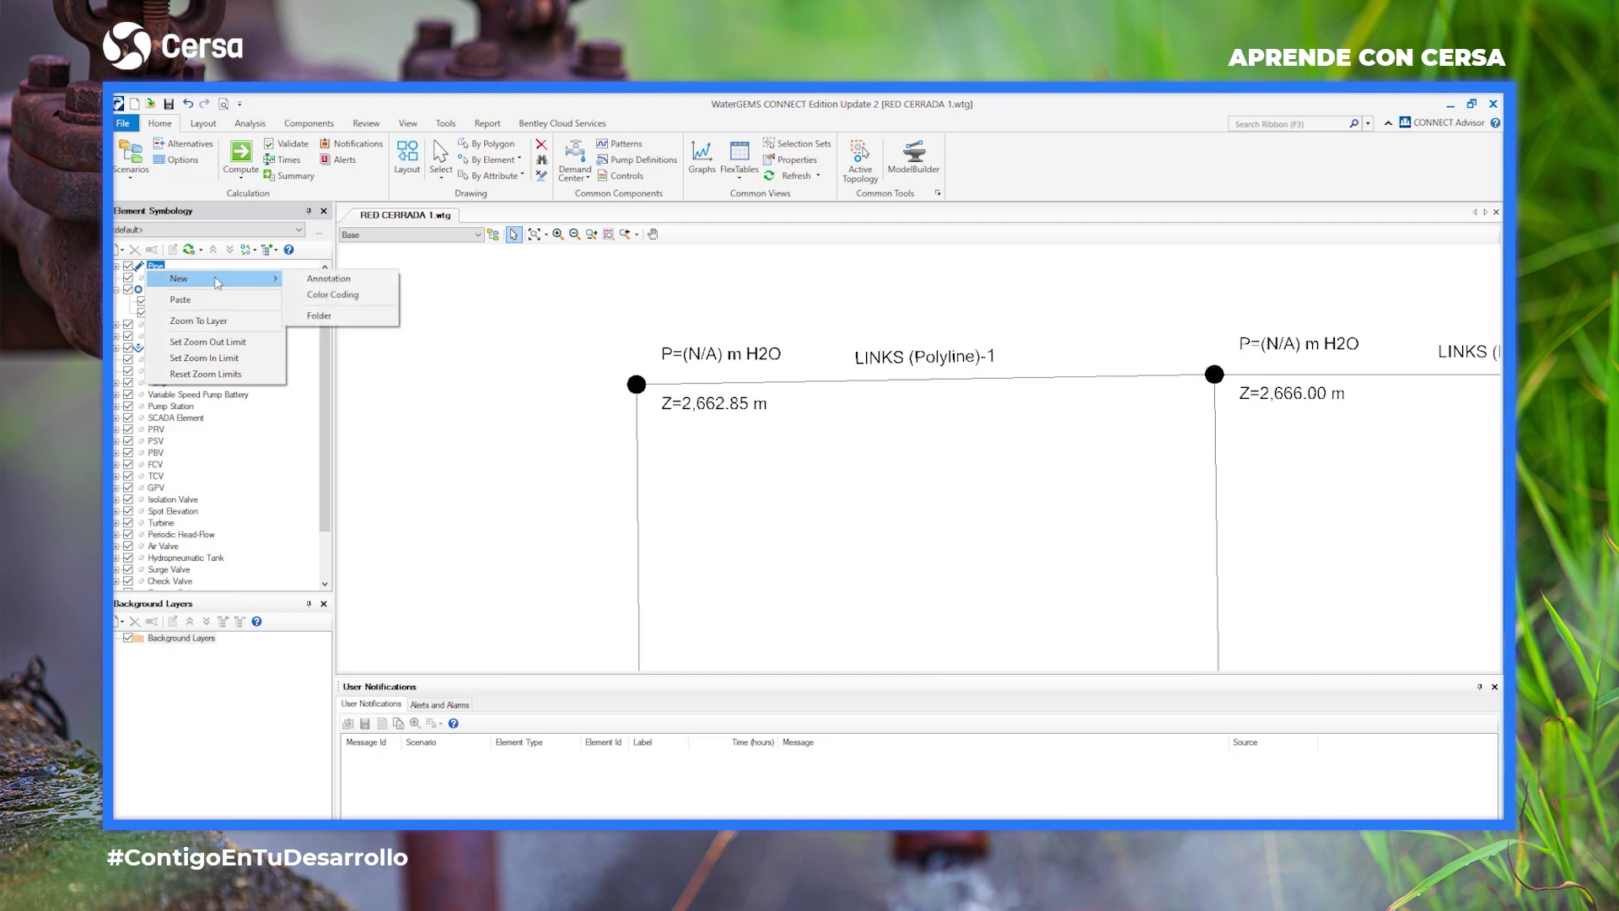
pyautogui.click(126, 278)
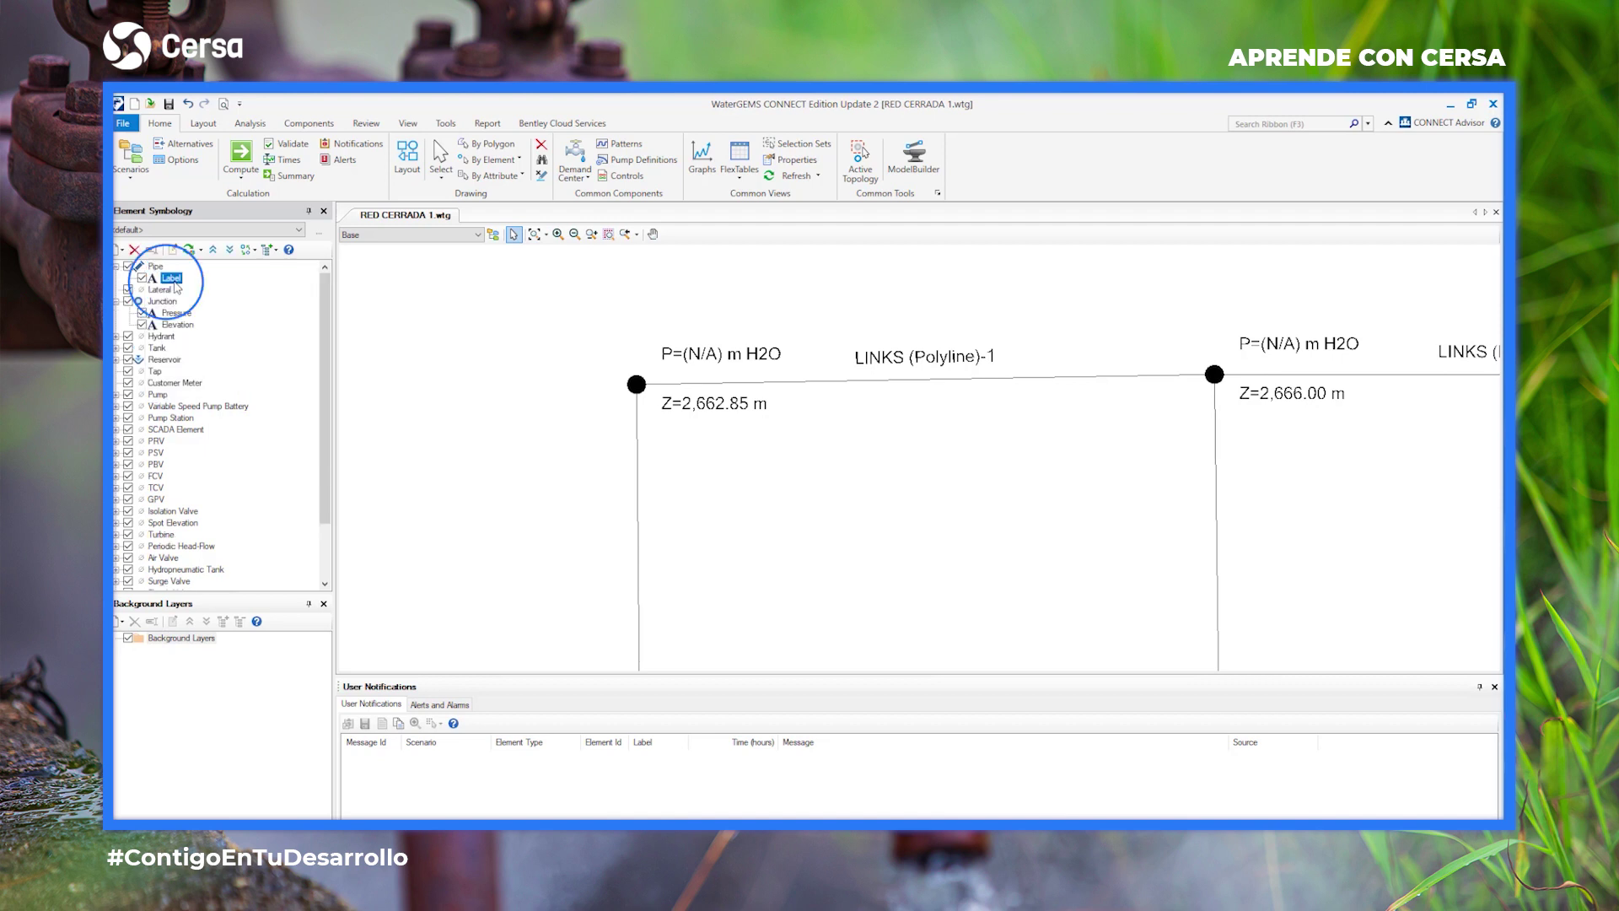
pyautogui.rightClick(160, 278)
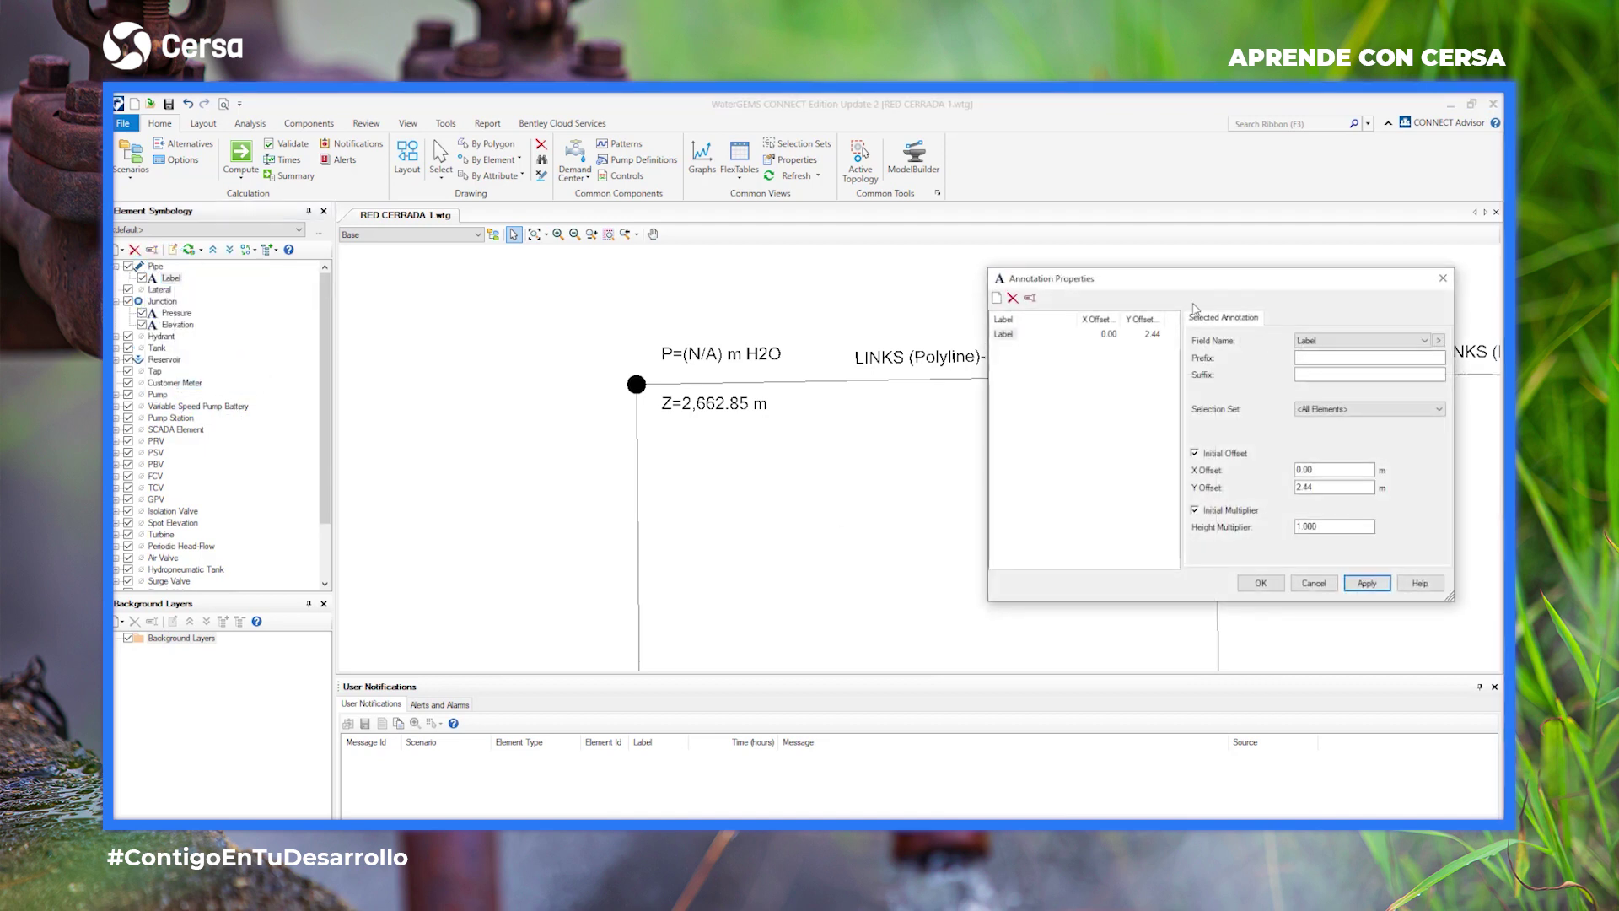
pyautogui.click(1424, 340)
pyautogui.scroll(-10, 1382, 473)
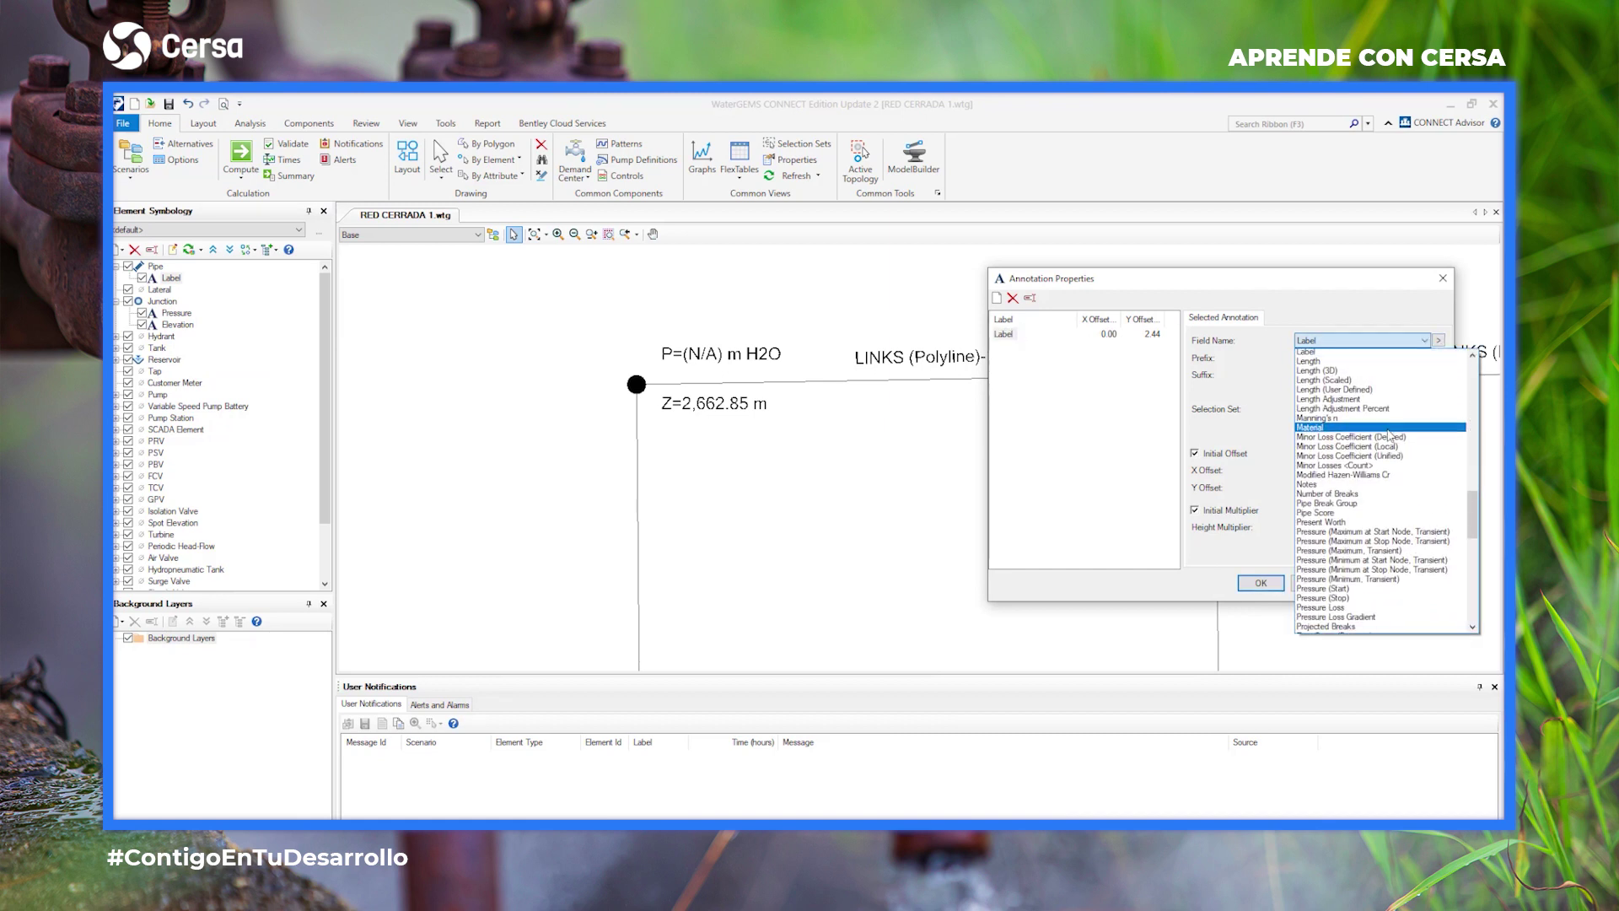
pyautogui.scroll(-4, 1390, 435)
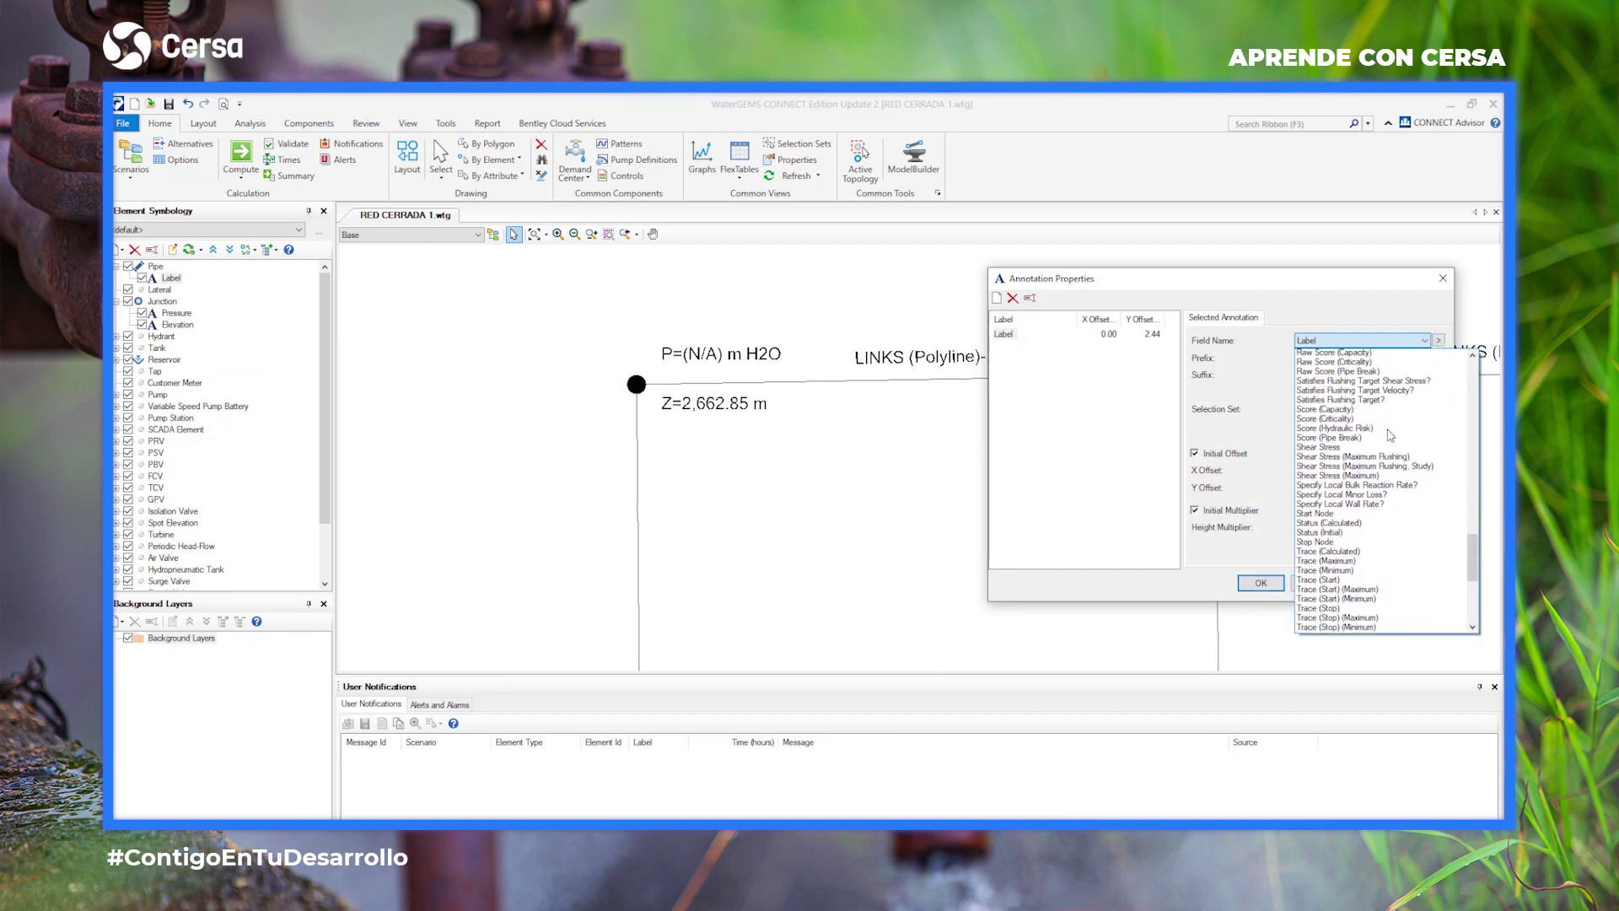
pyautogui.scroll(-5, 1390, 435)
pyautogui.click(1324, 576)
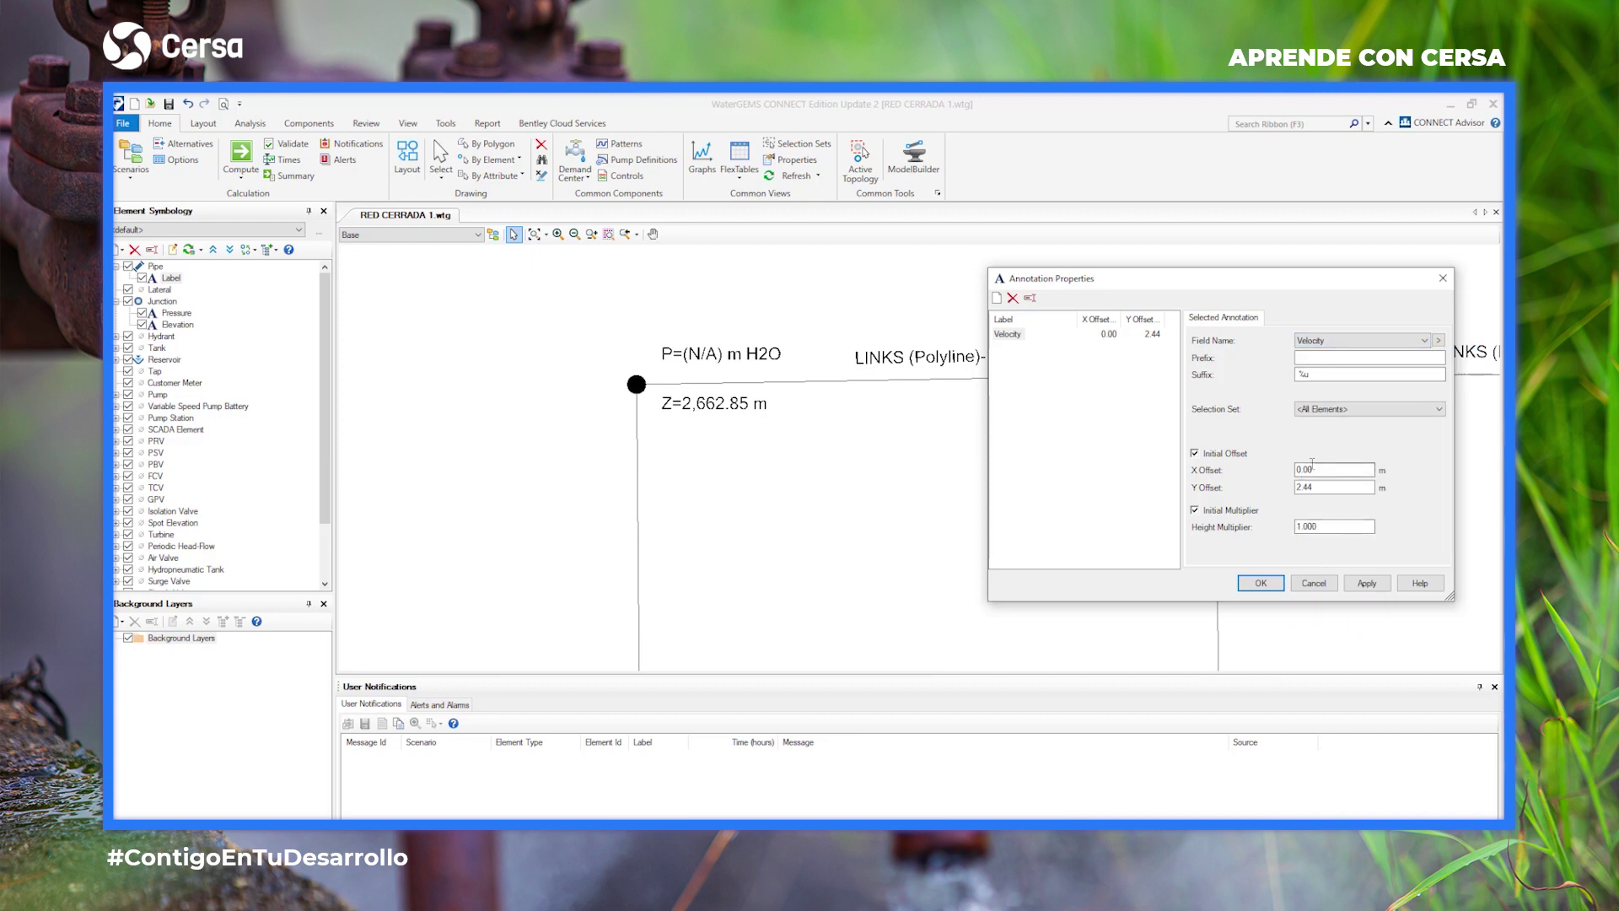
# Give the pipe velocity annotation the prefix "V=", apply it, and close the annotation properties.
pyautogui.click(1313, 360)
pyautogui.write('V=')
pyautogui.click(1367, 583)
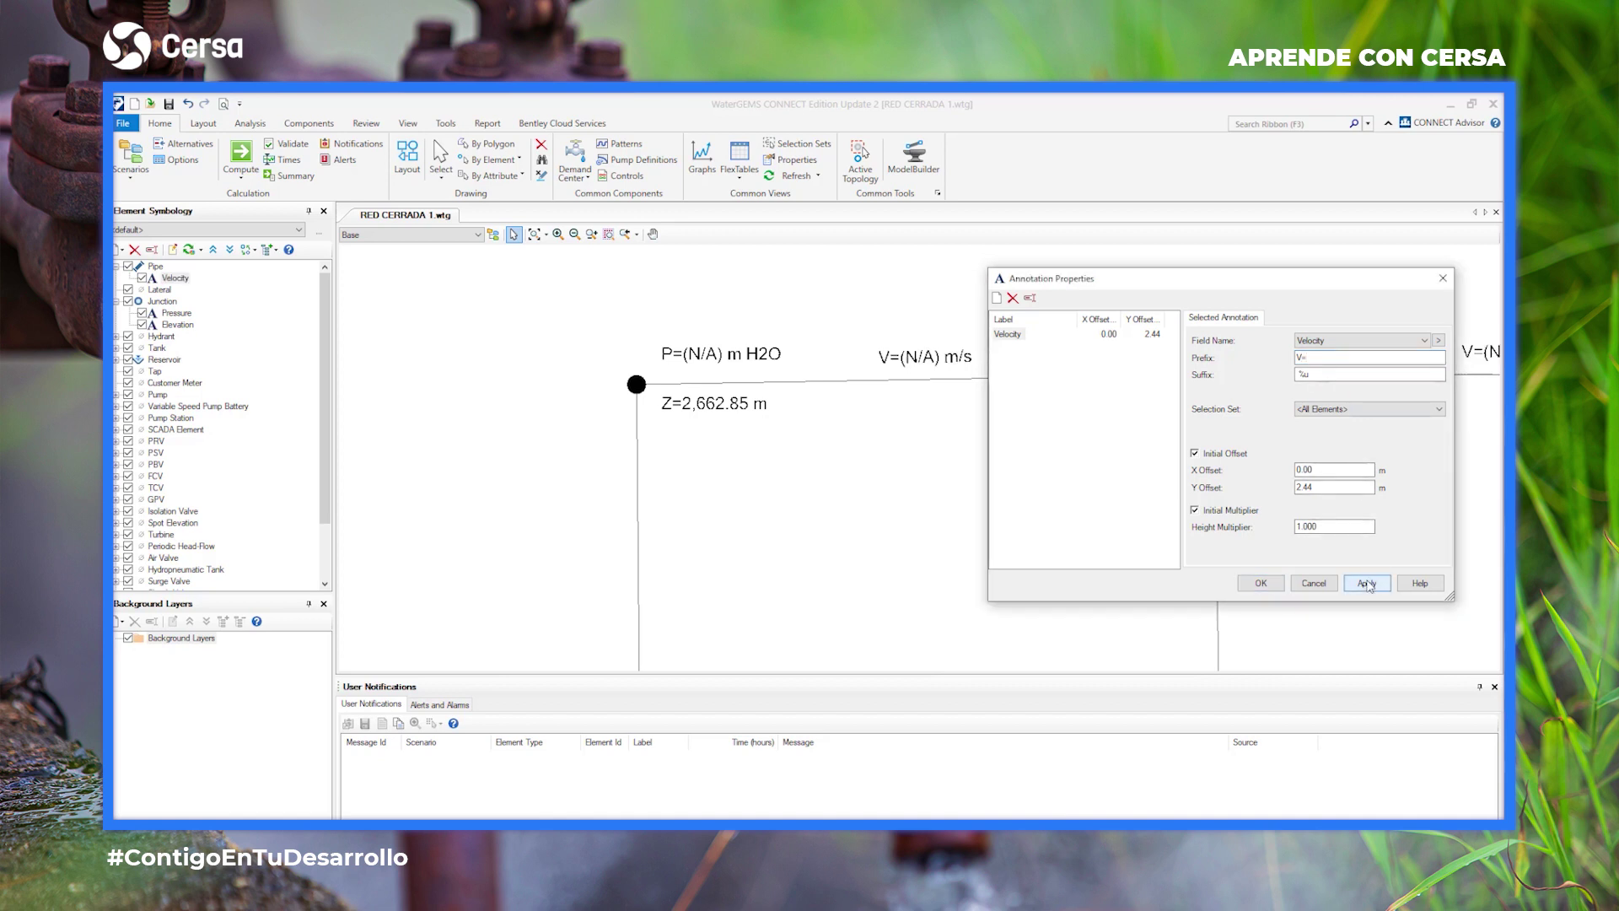
pyautogui.click(1260, 583)
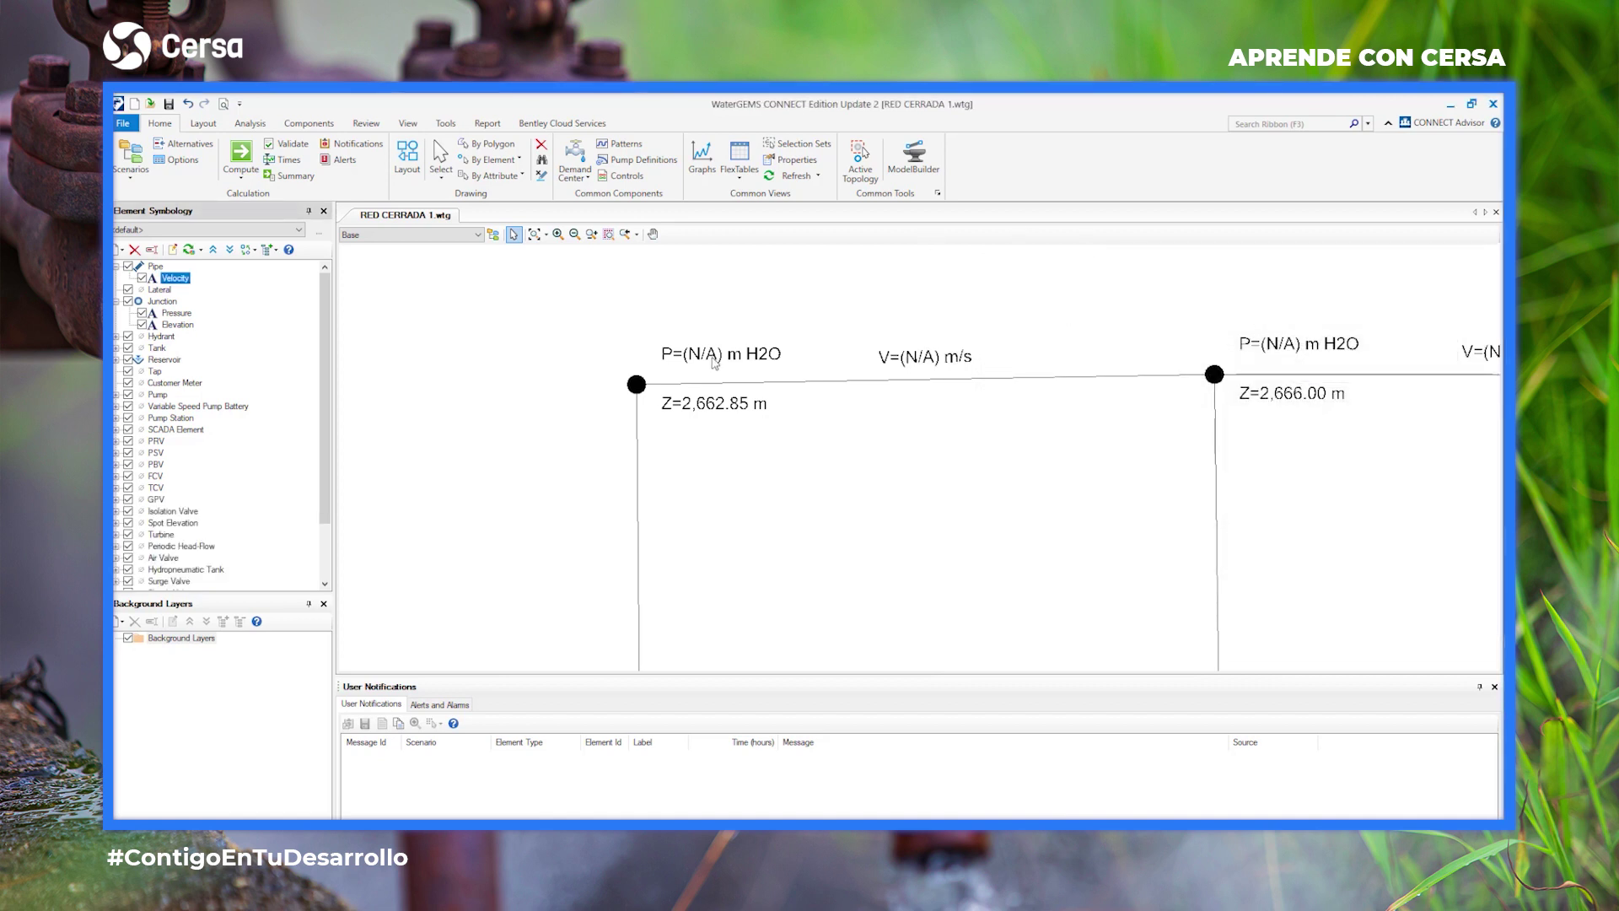
# Validate the network model, dismiss the validation message, and compute the Base scenario.
pyautogui.scroll(-6, 715, 362)
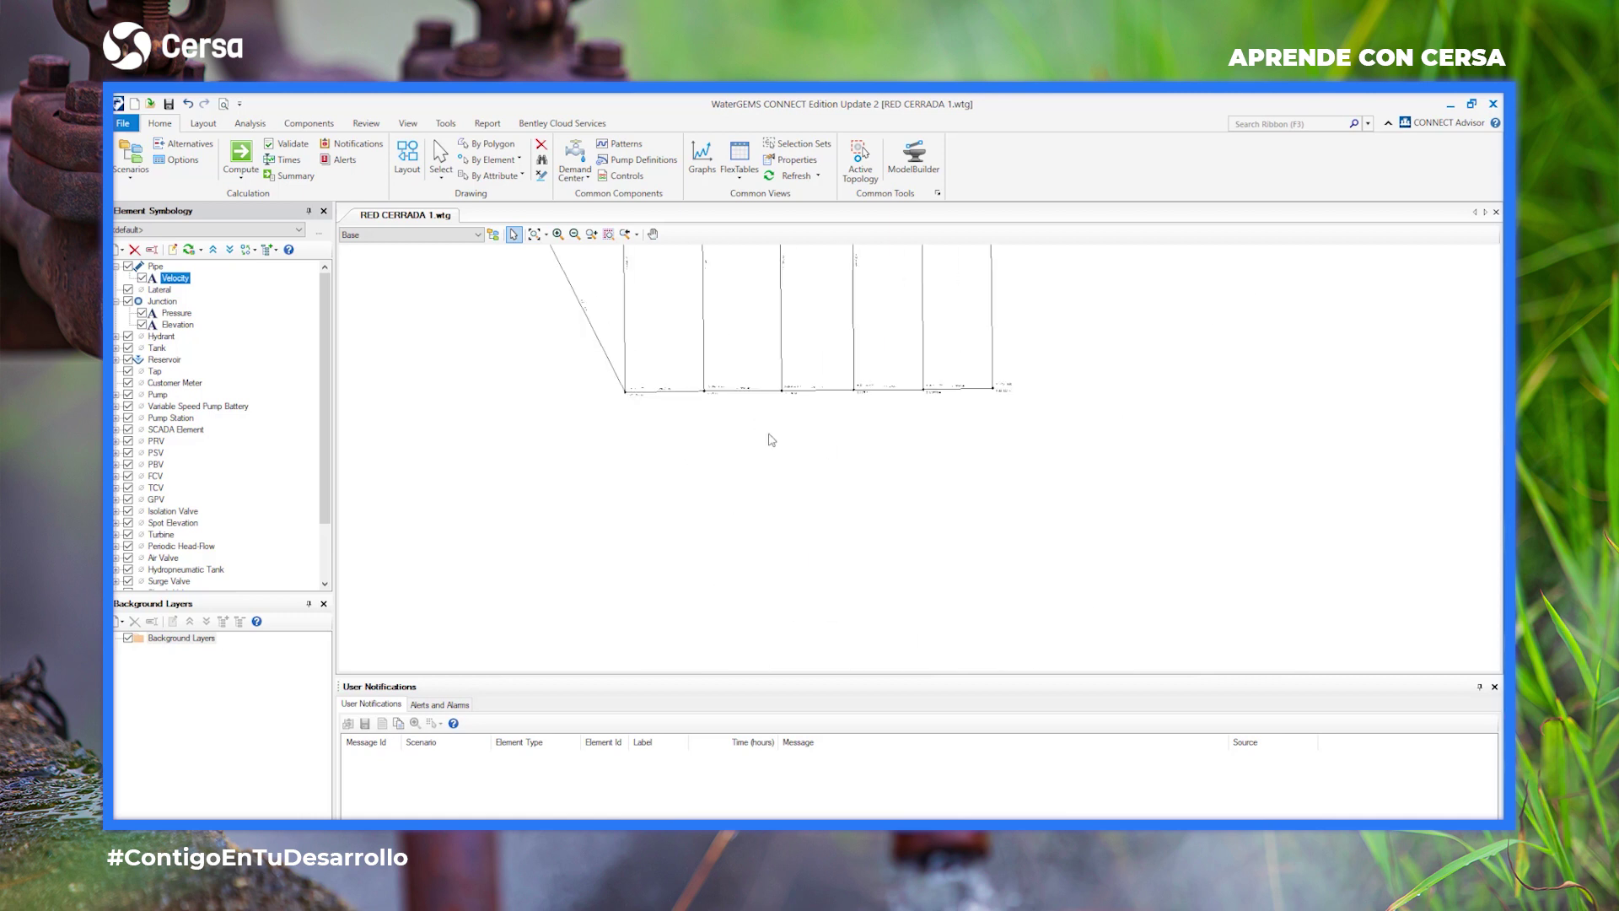
pyautogui.scroll(5, 756, 341)
pyautogui.scroll(-4, 756, 340)
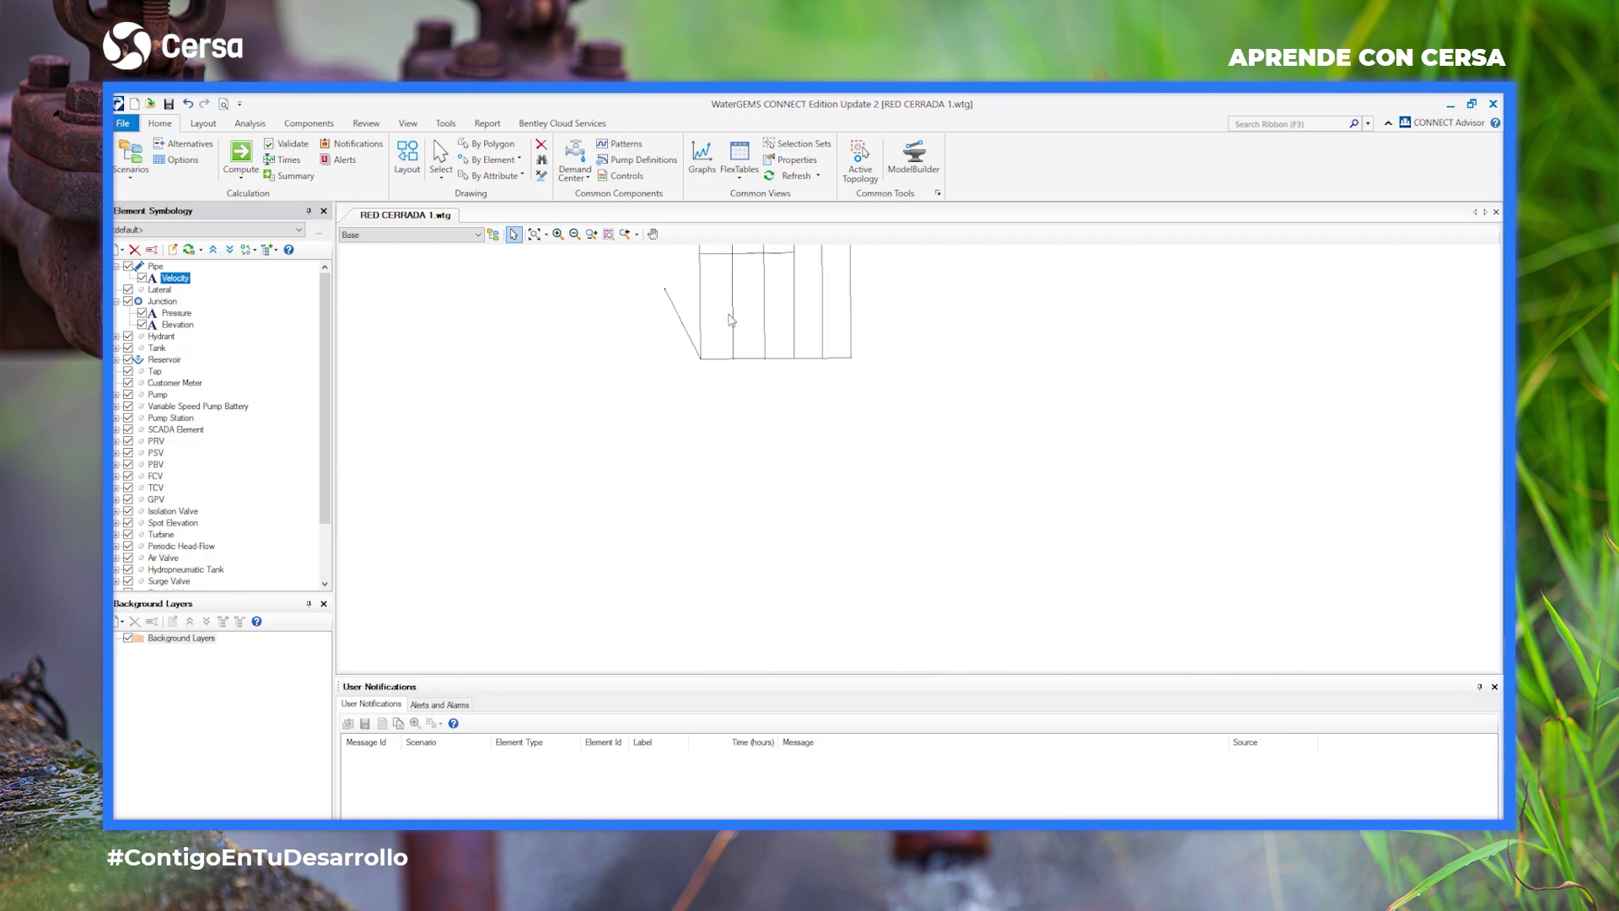
pyautogui.scroll(3, 714, 500)
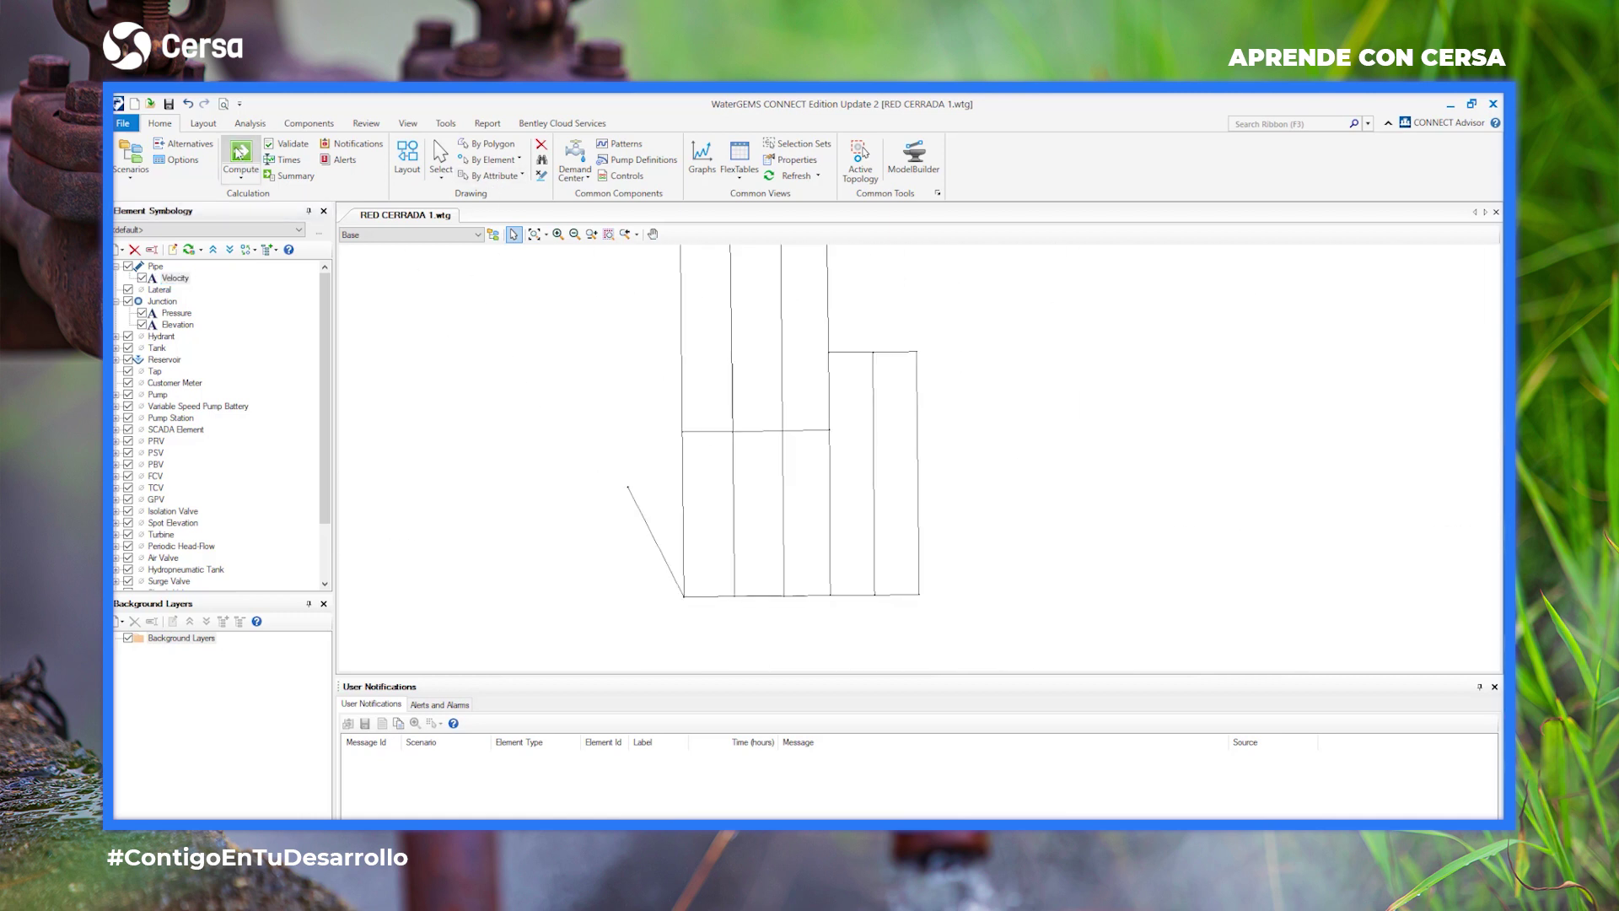
pyautogui.click(286, 144)
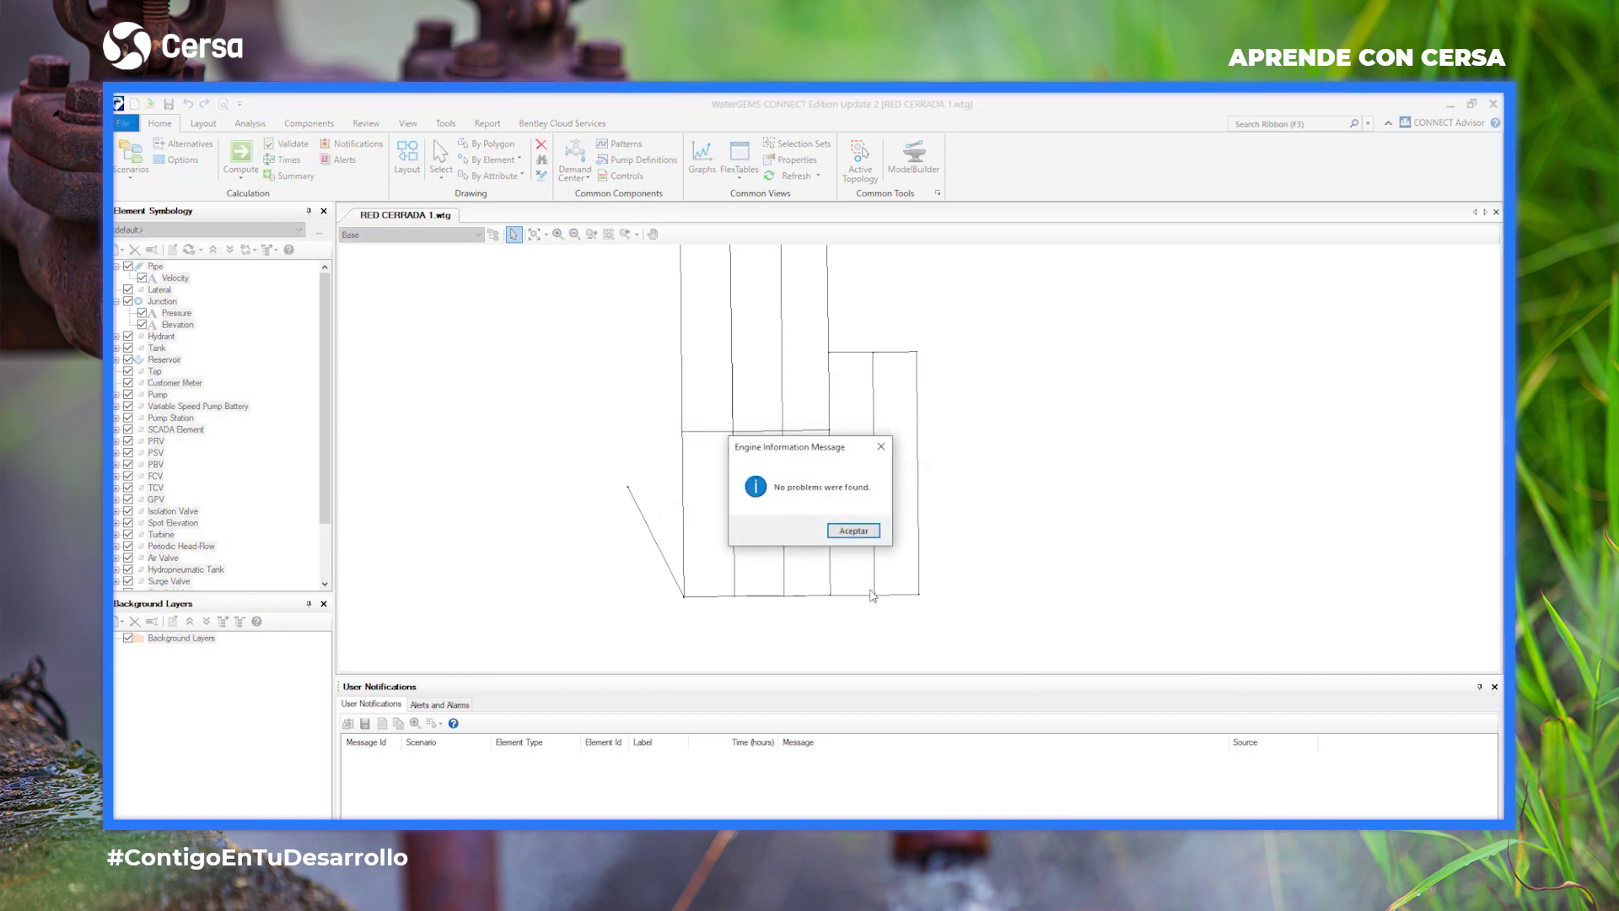
pyautogui.click(829, 526)
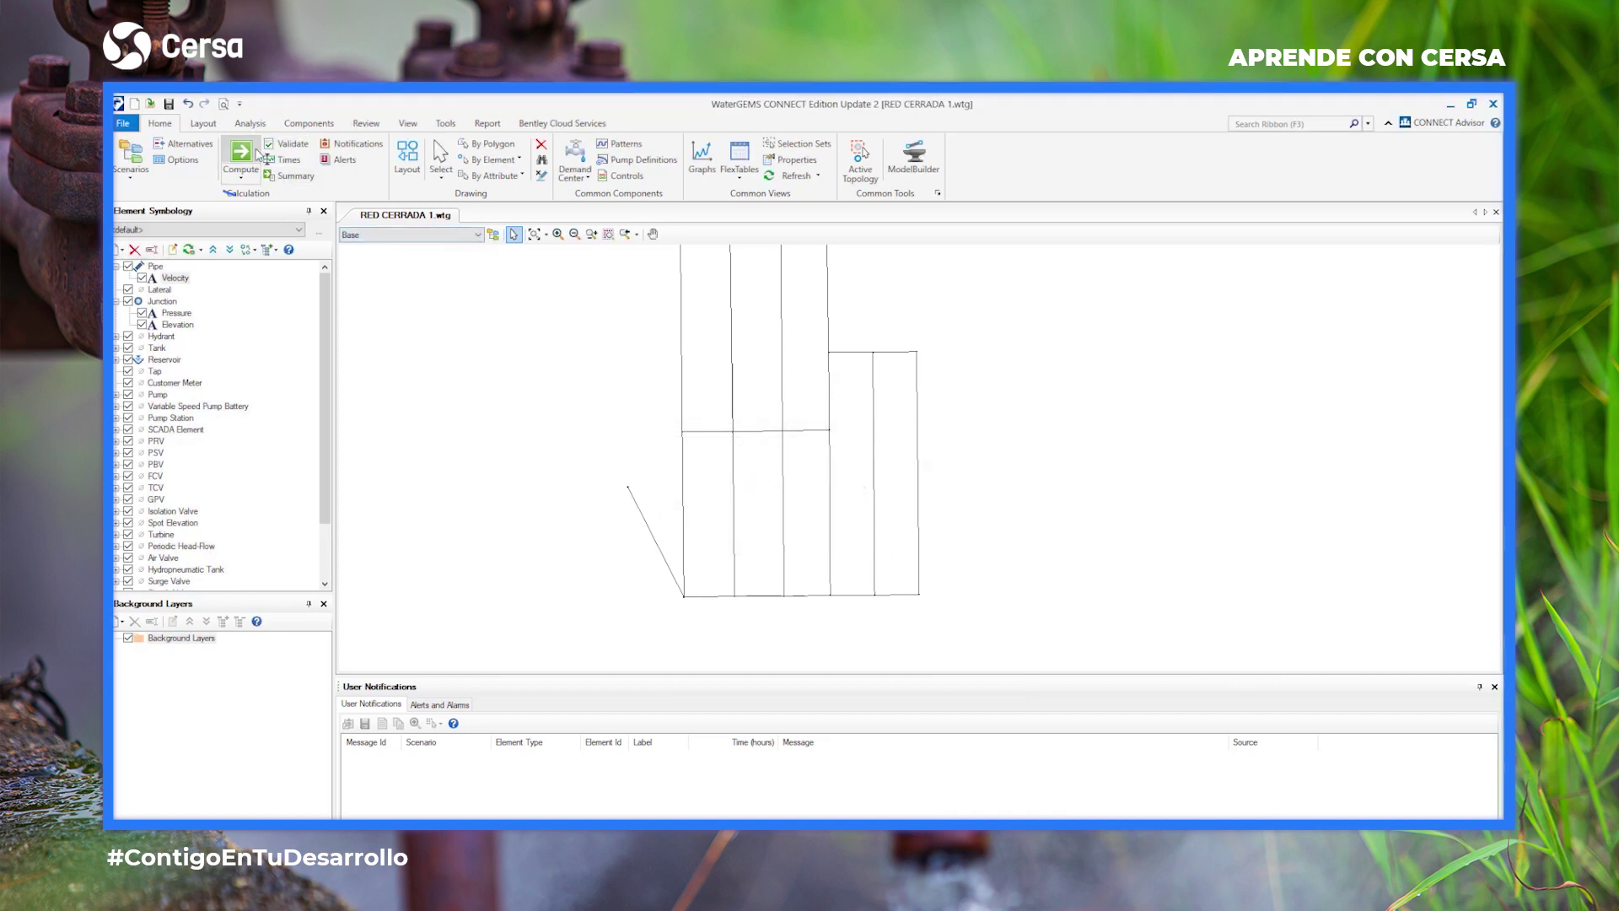
pyautogui.click(255, 154)
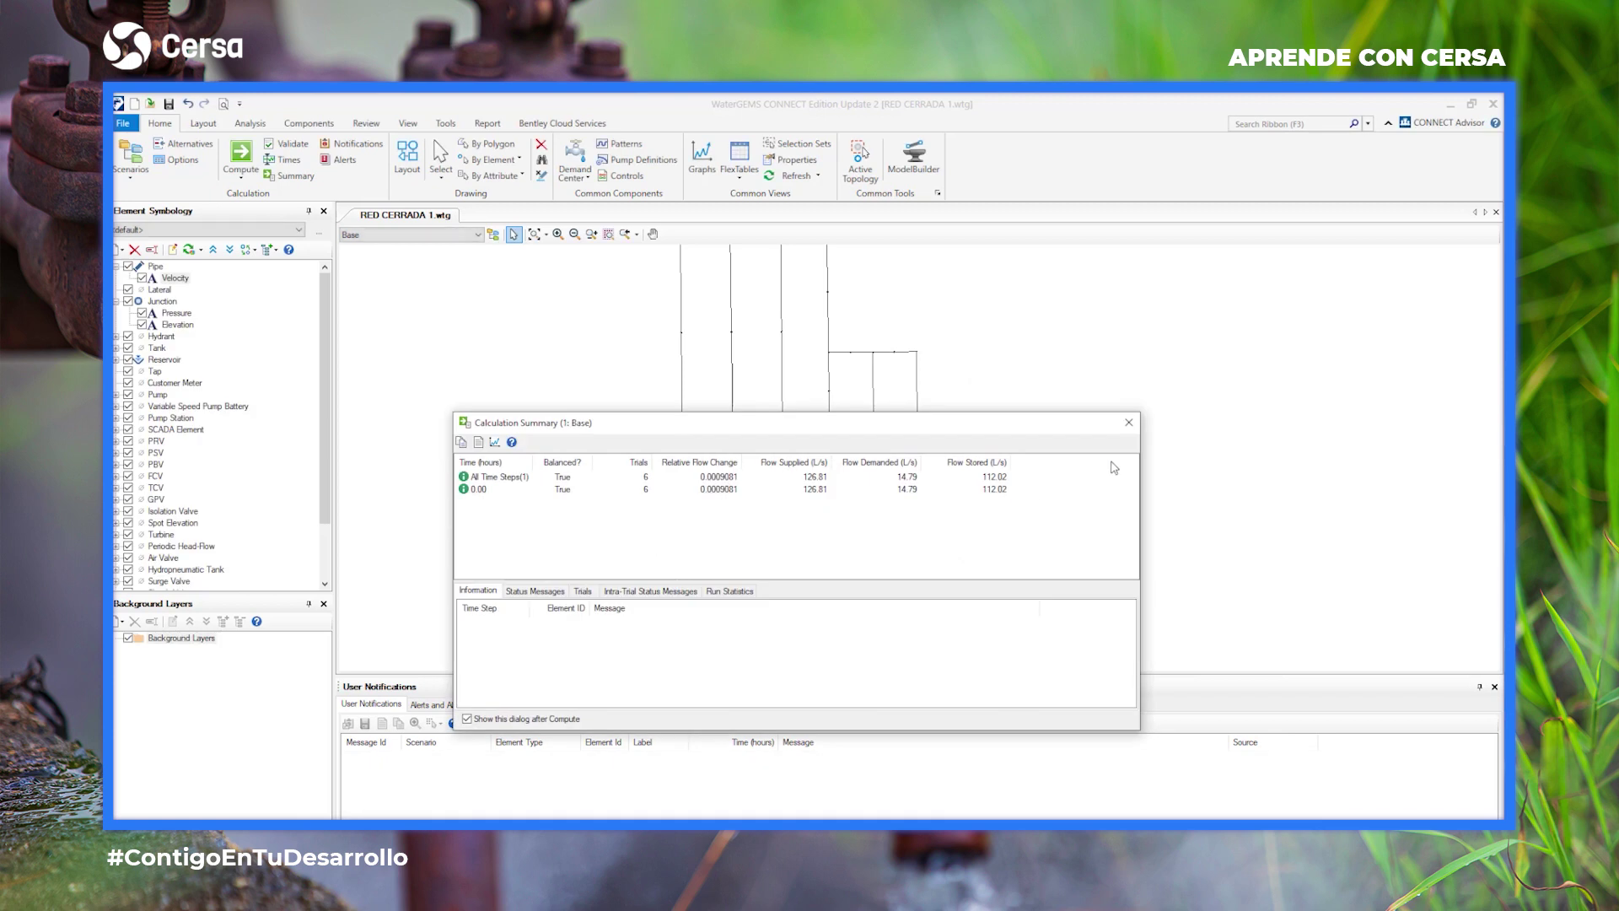
# Close the calculation summary and examine the junction pressures, elevations and pipe velocities along the network's middle row.
pyautogui.click(1129, 421)
pyautogui.scroll(-2, 666, 514)
pyautogui.scroll(5, 688, 506)
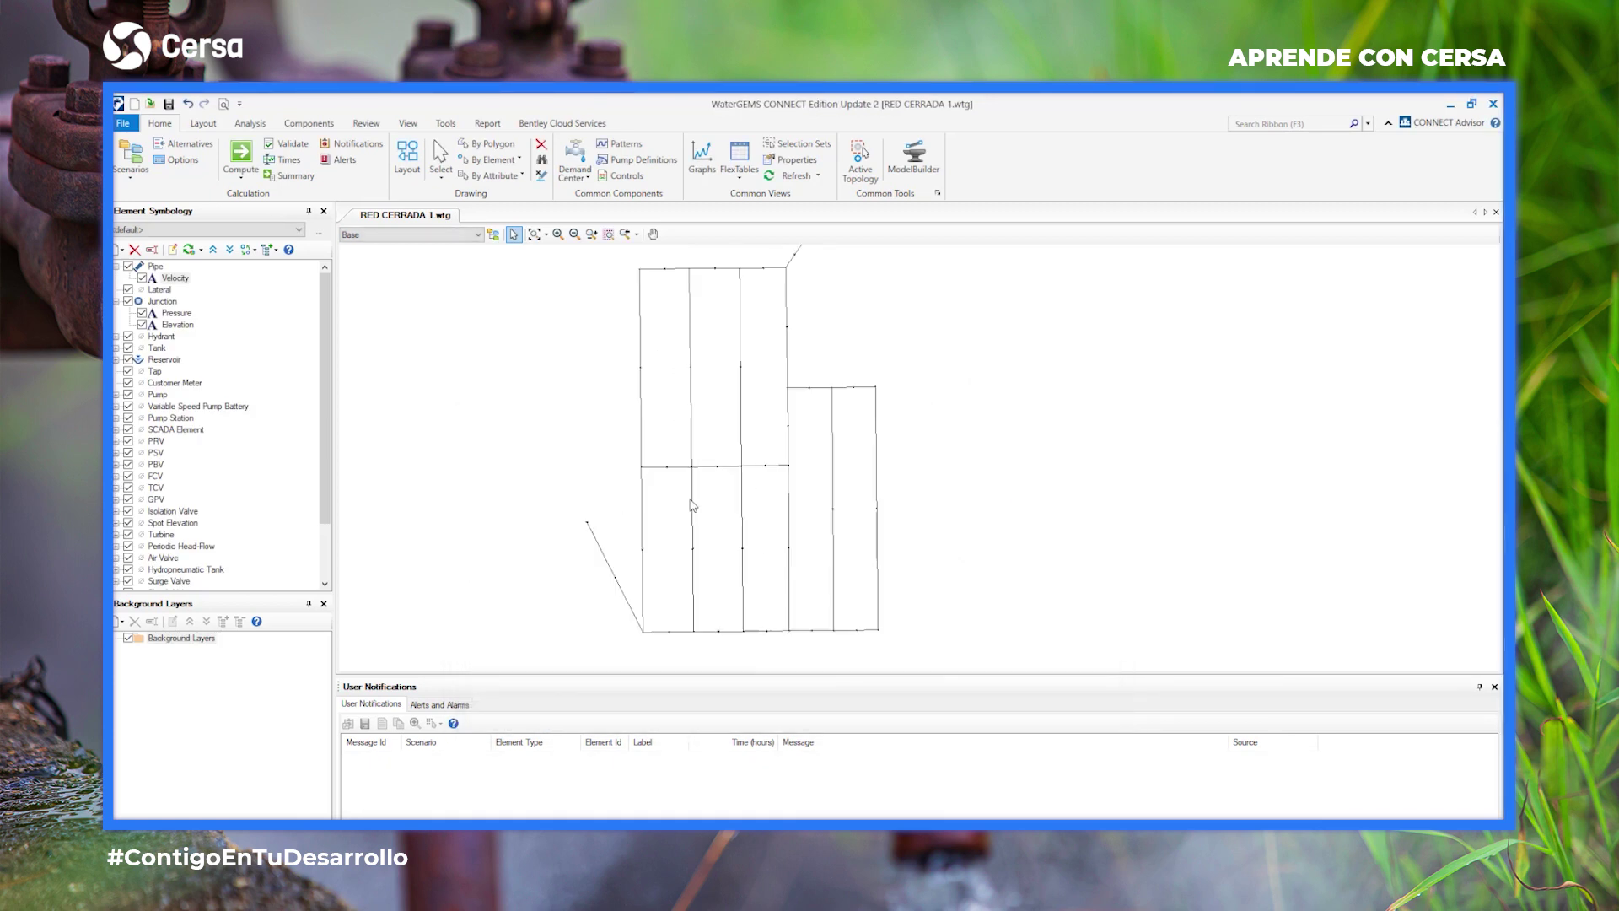
pyautogui.scroll(4, 656, 462)
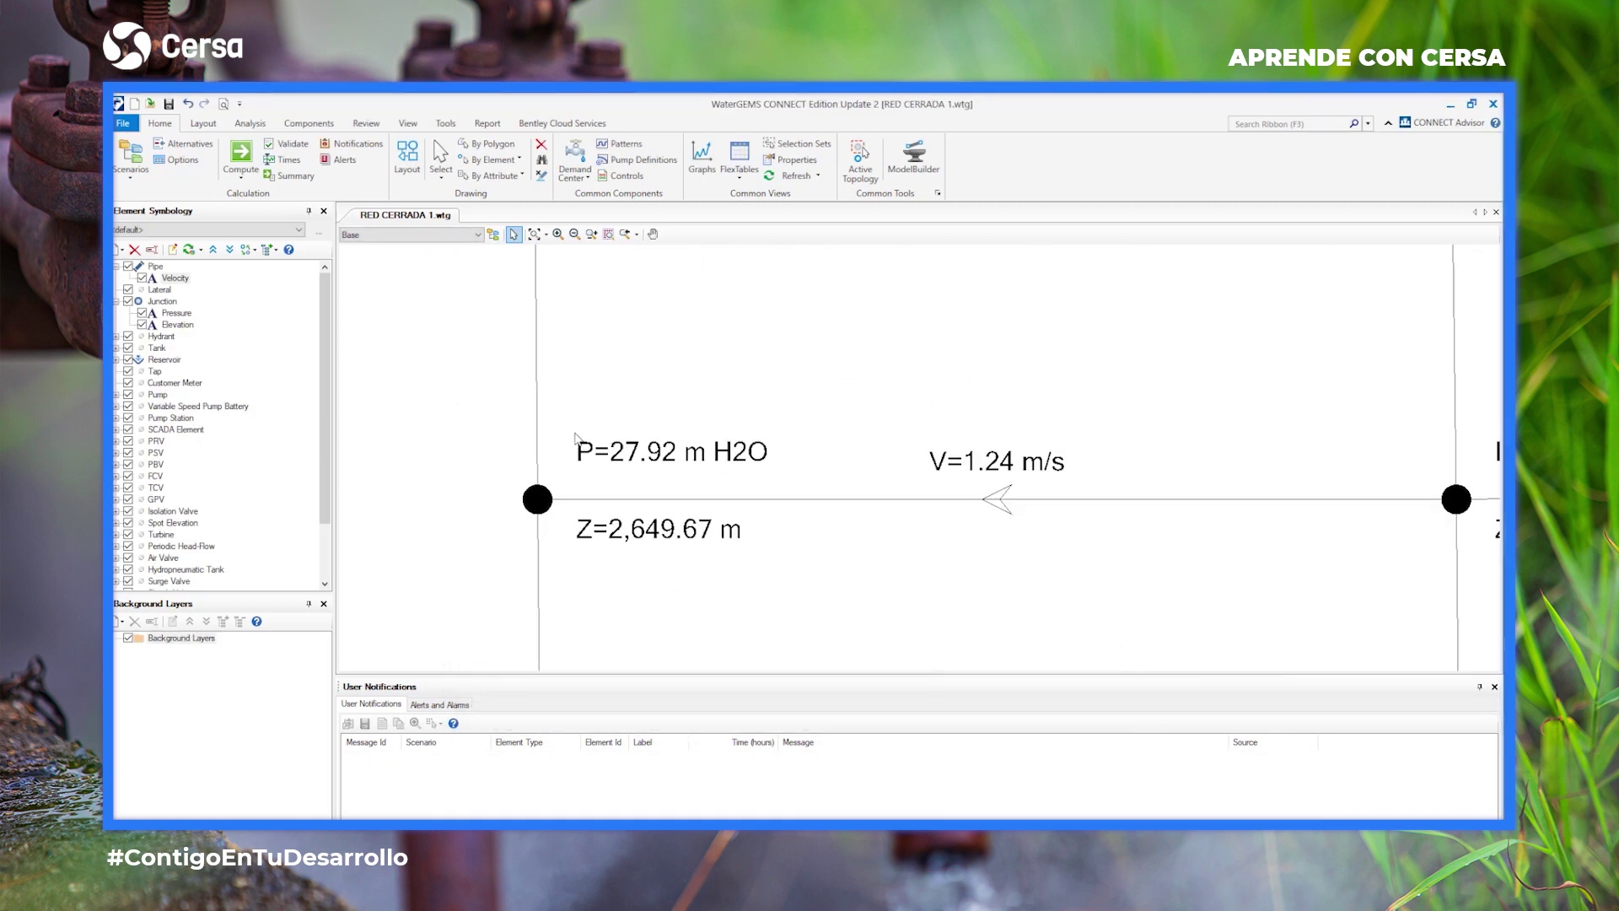
pyautogui.scroll(-2, 587, 442)
pyautogui.scroll(2, 919, 489)
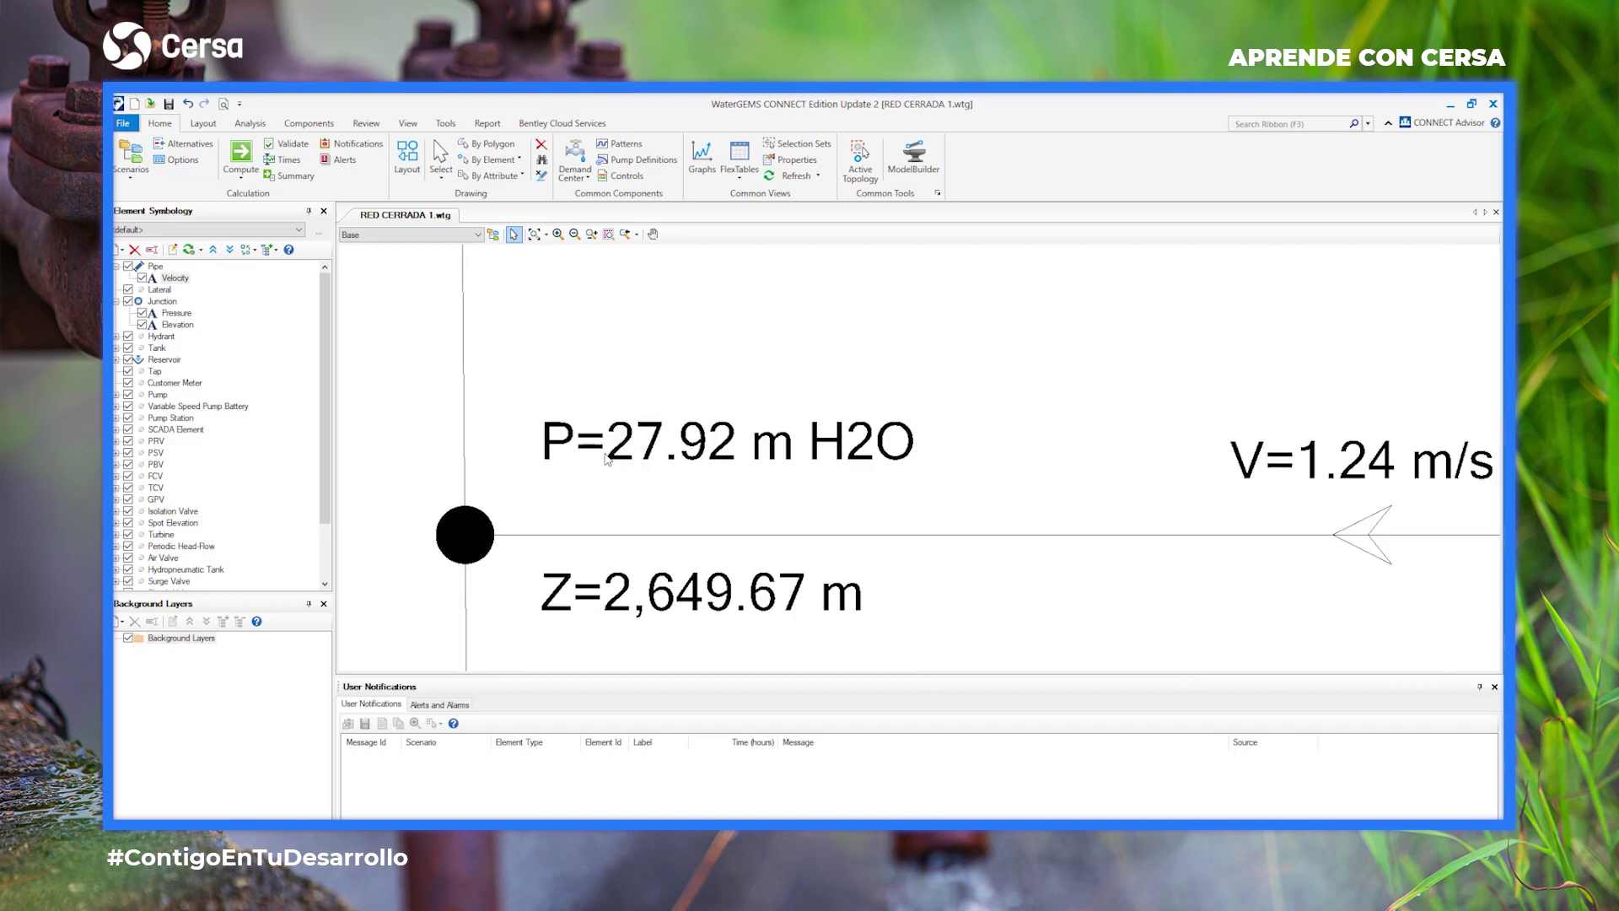
pyautogui.scroll(-3, 1101, 540)
pyautogui.scroll(3, 1054, 475)
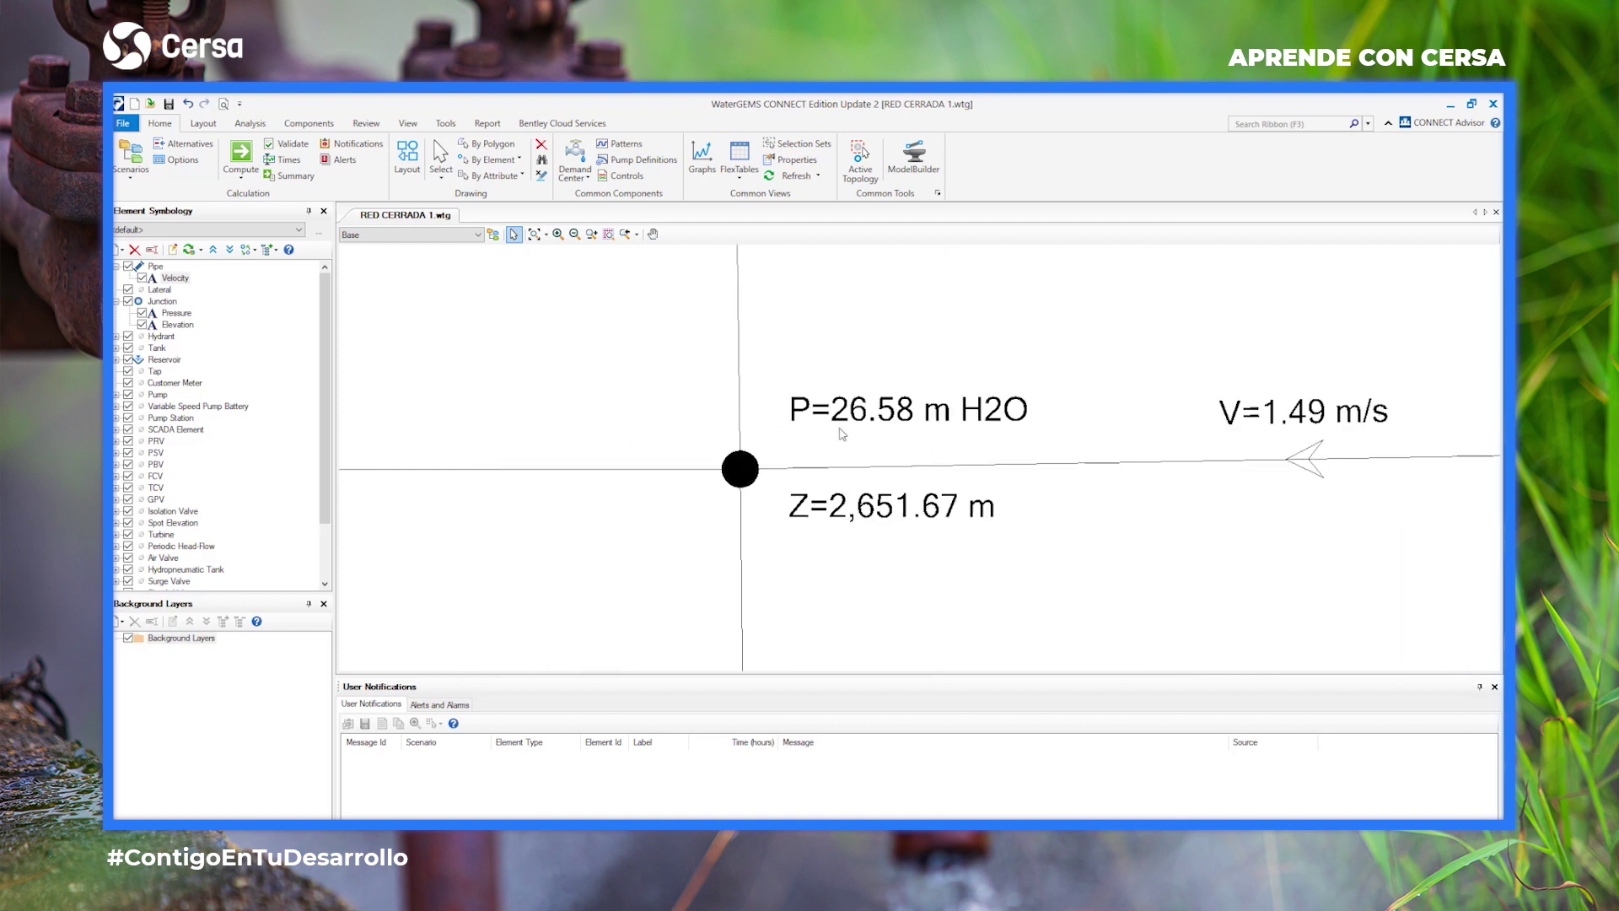
pyautogui.scroll(-3, 842, 434)
pyautogui.scroll(3, 1139, 405)
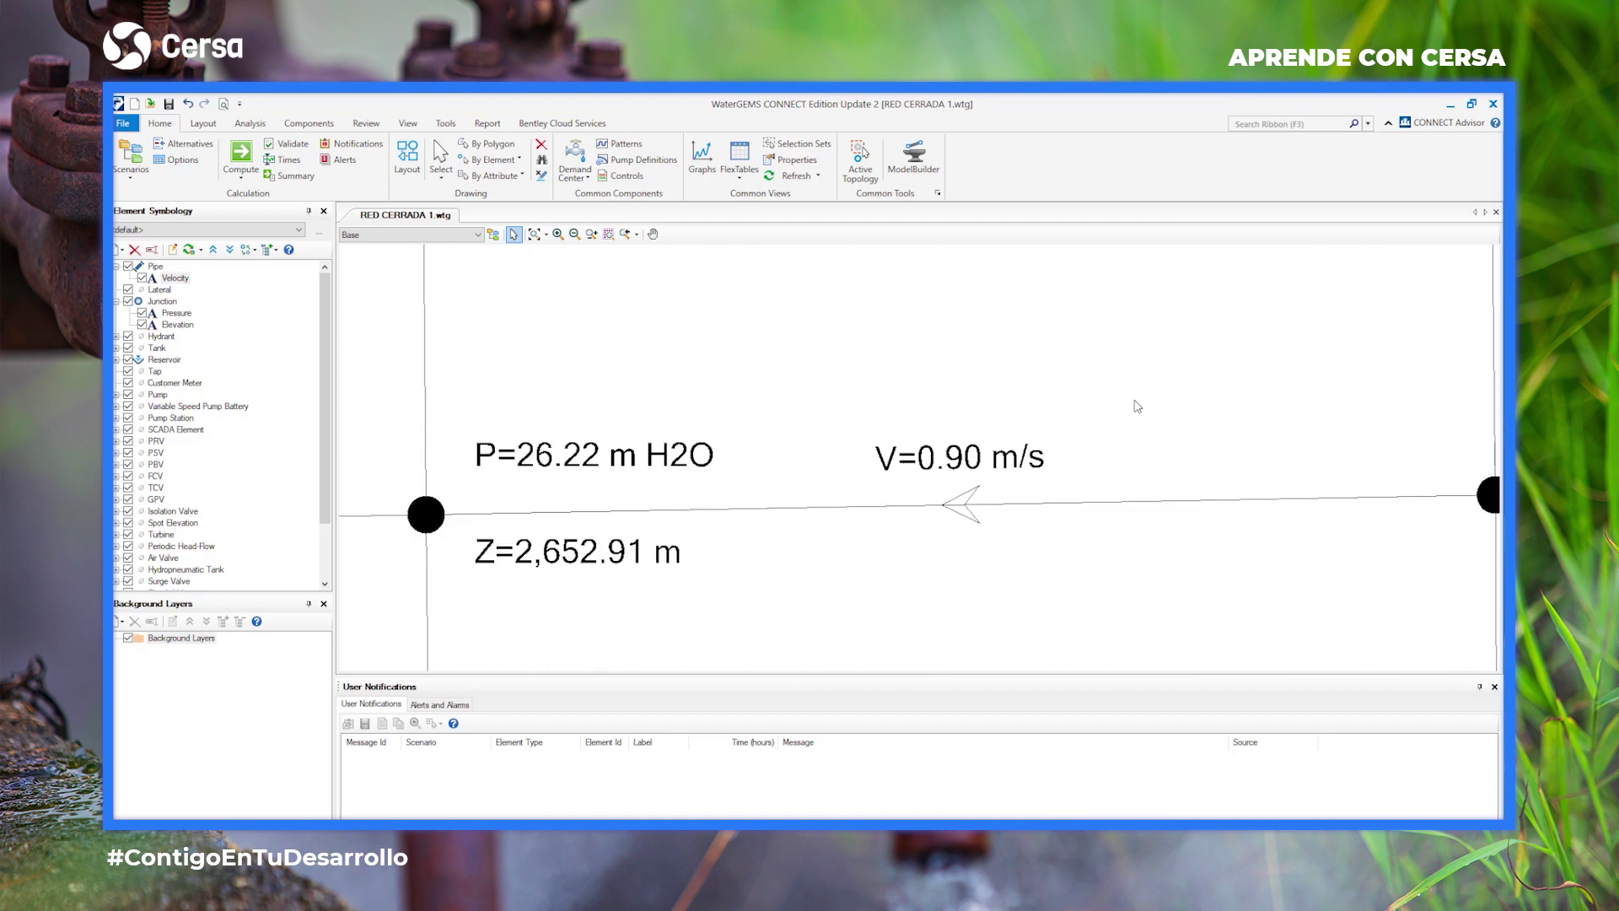
pyautogui.scroll(-3, 1138, 407)
pyautogui.scroll(2, 1310, 434)
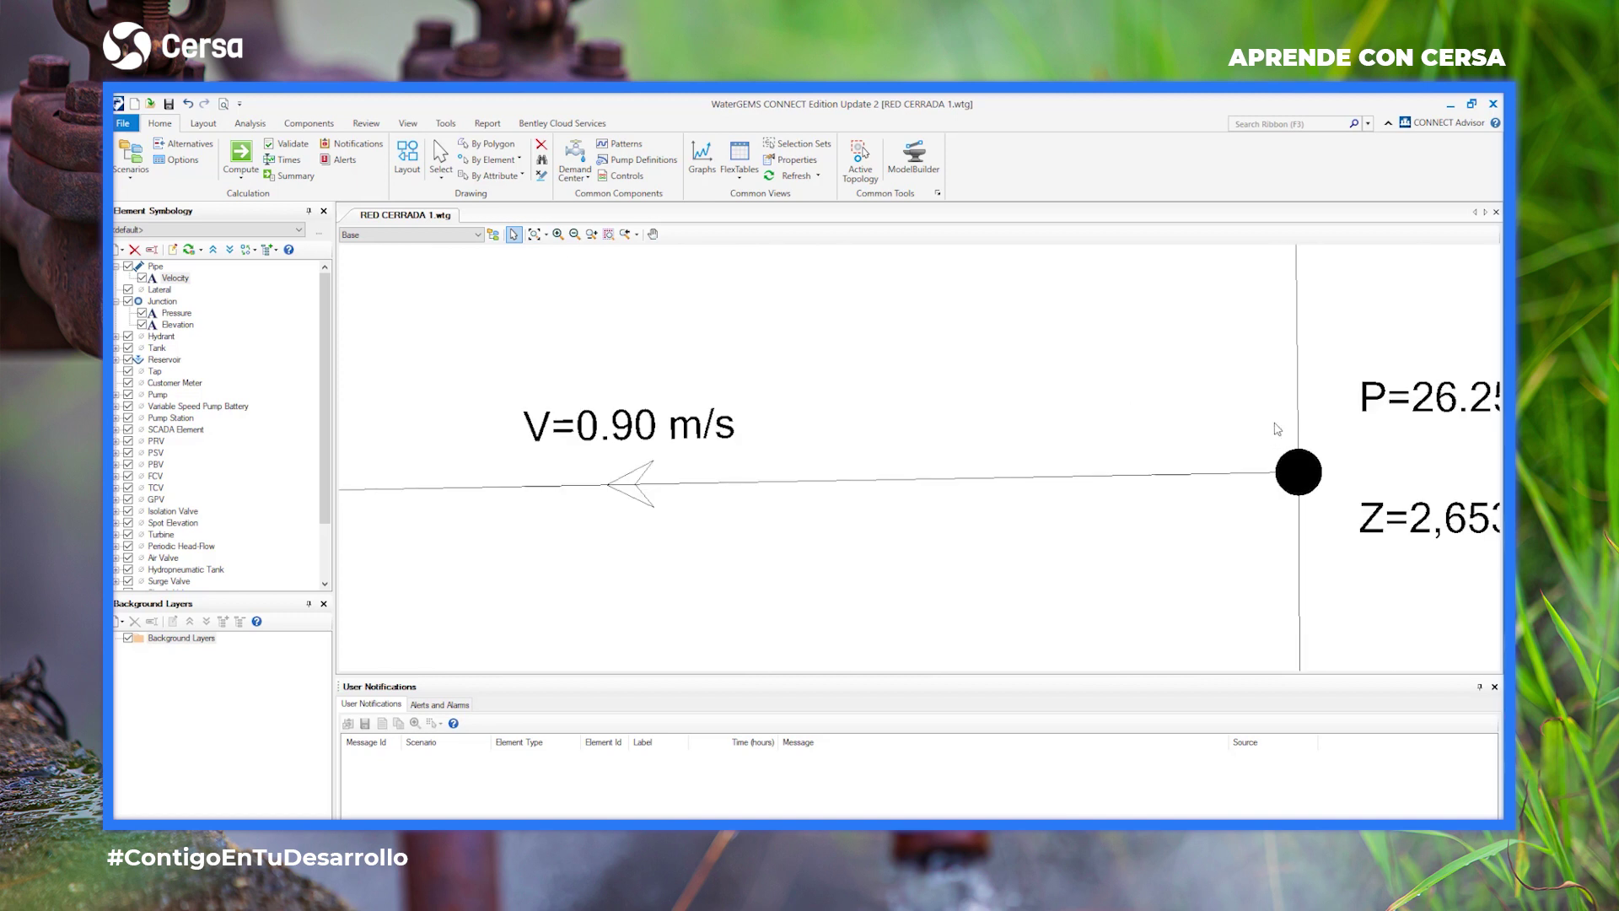
pyautogui.scroll(-4, 1273, 427)
pyautogui.moveTo(1067, 384); pyautogui.dragTo(1037, 496)
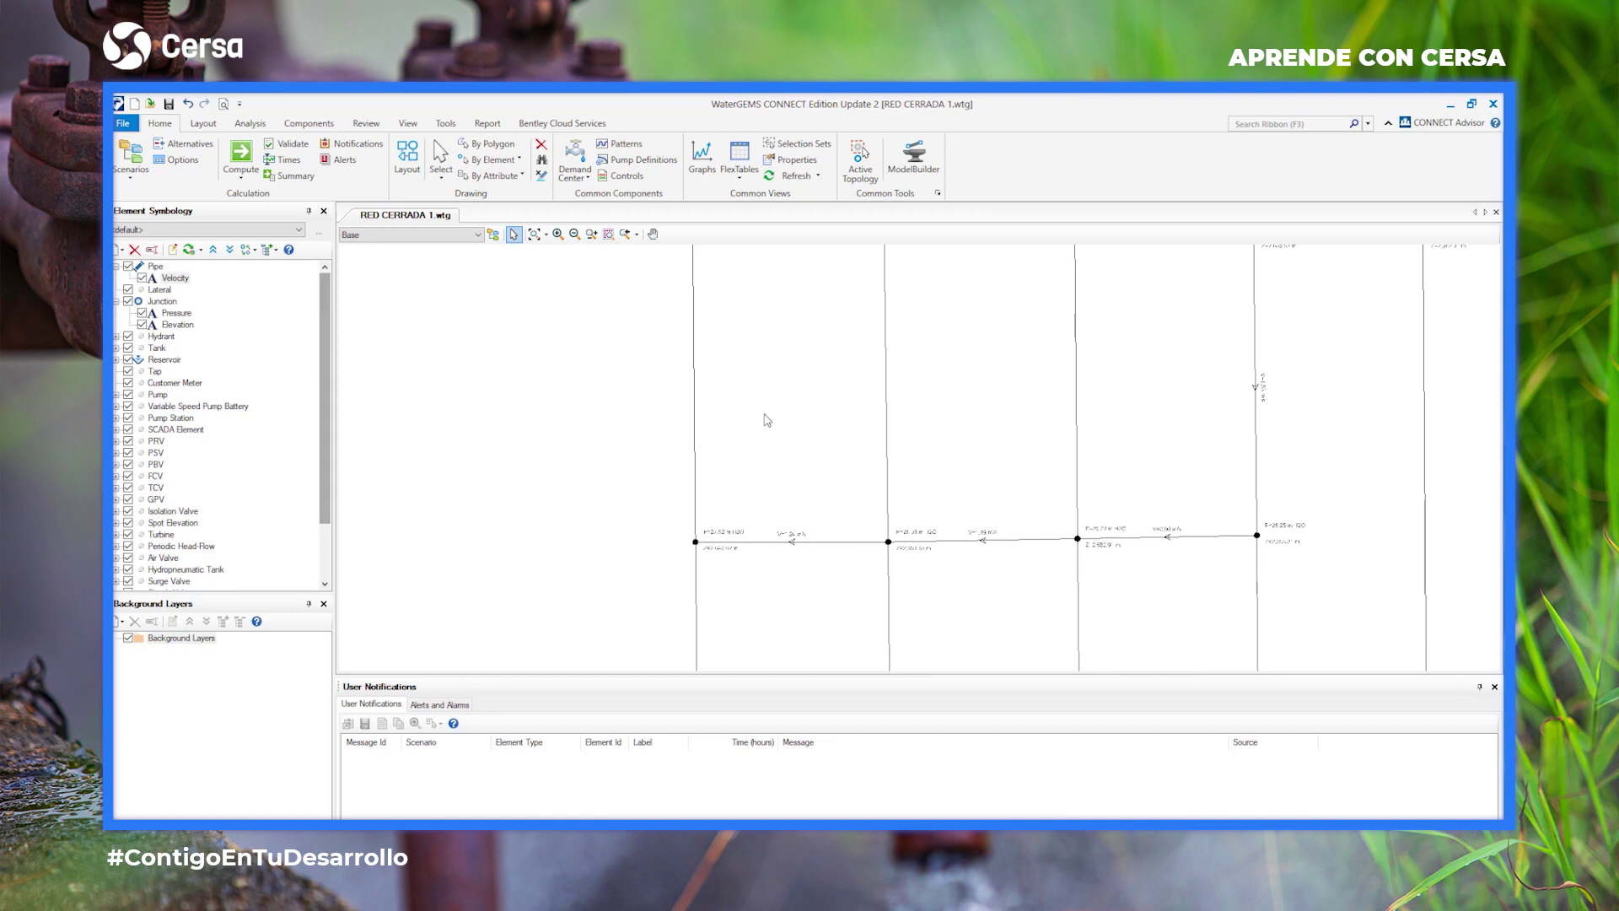
pyautogui.scroll(-3, 768, 419)
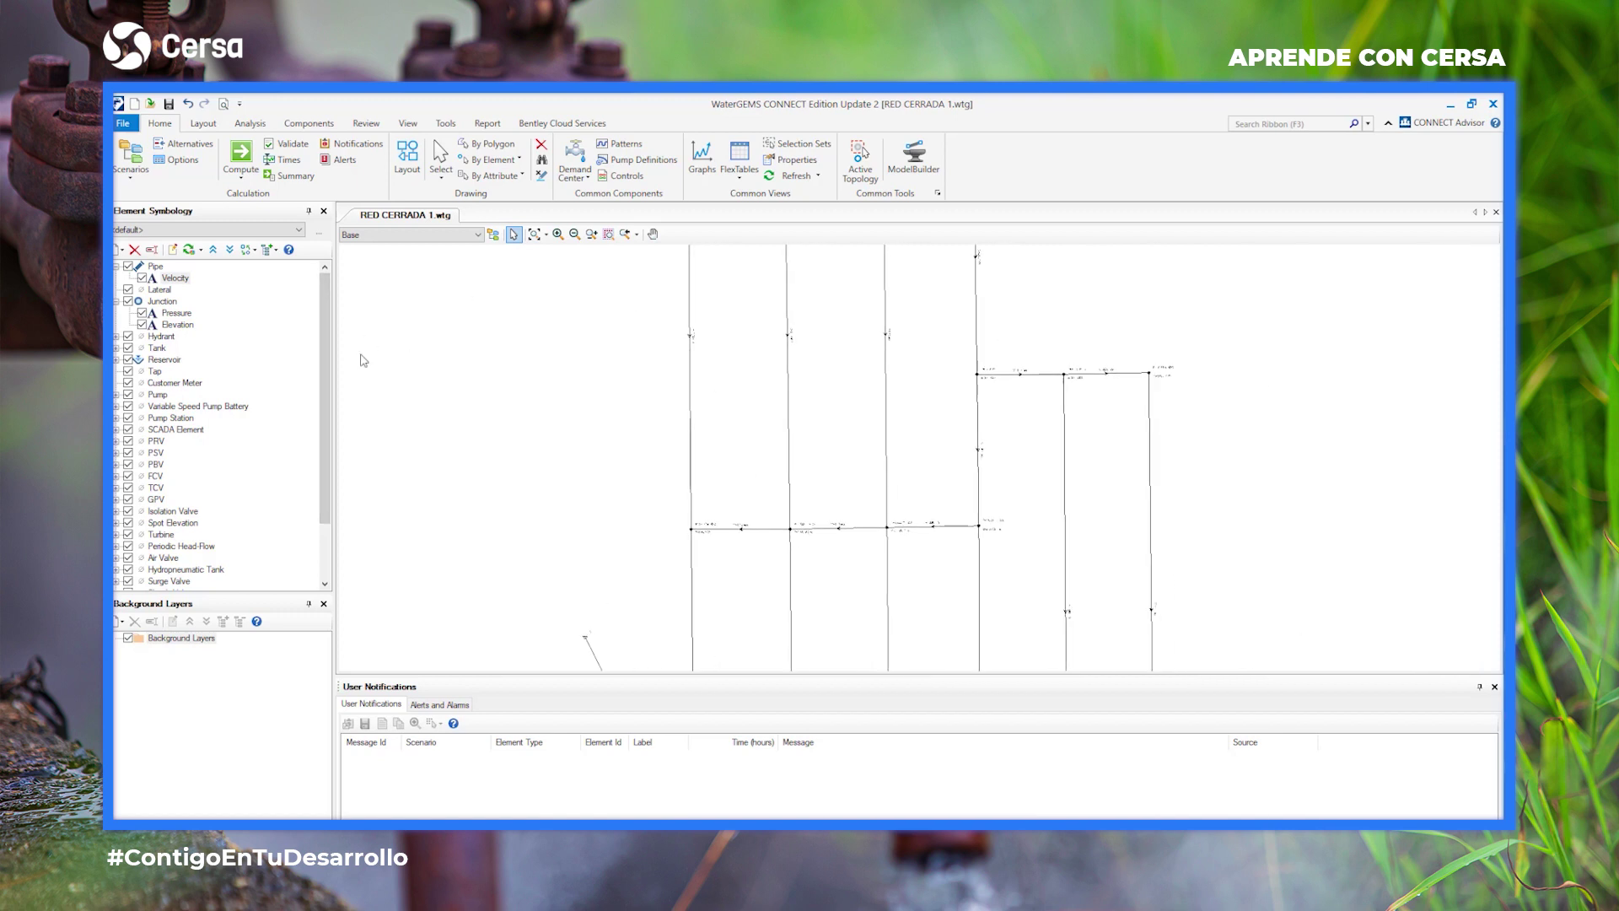
# Create a junction color coding based on Pressure, with a range from 10 to 50 m H2O.
pyautogui.rightClick(156, 301)
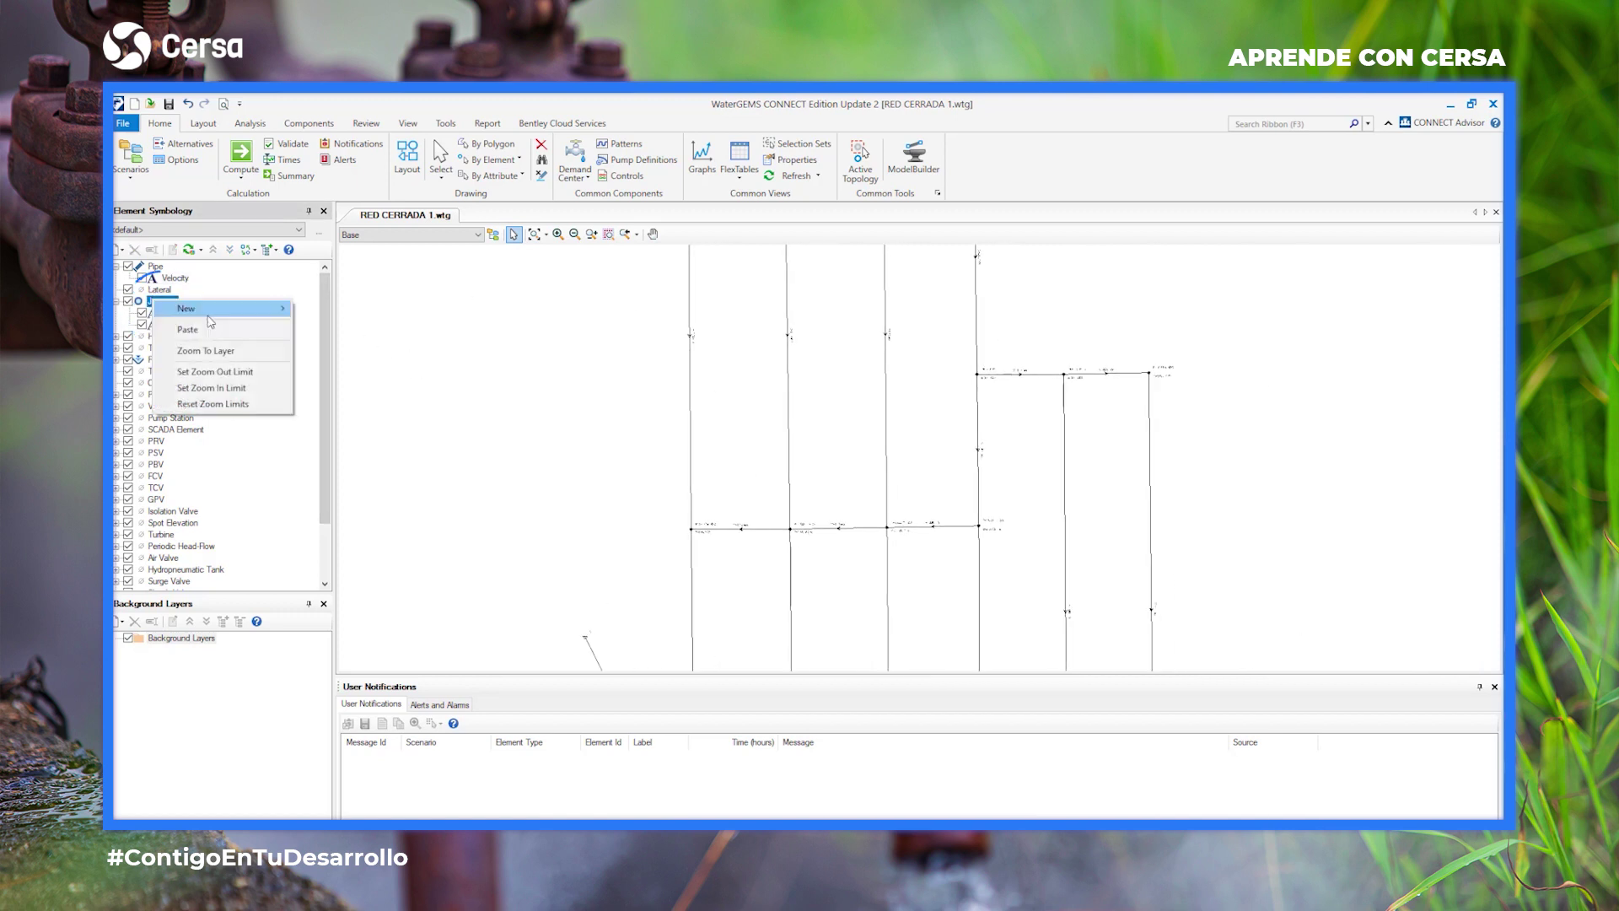
pyautogui.moveTo(245, 309)
pyautogui.click(340, 324)
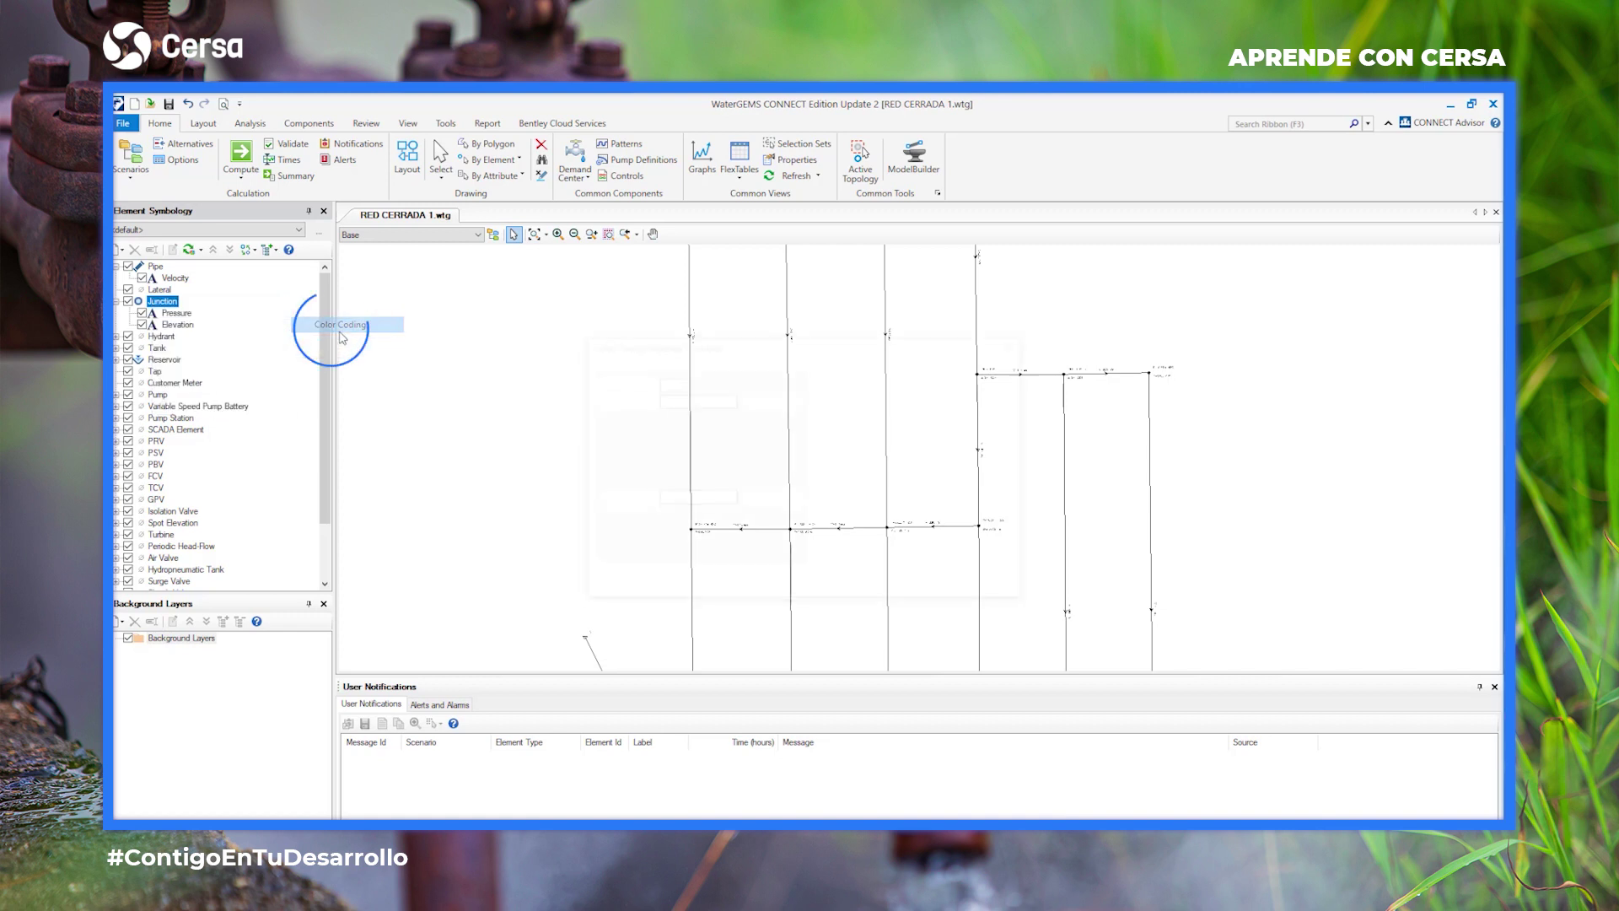
pyautogui.click(783, 386)
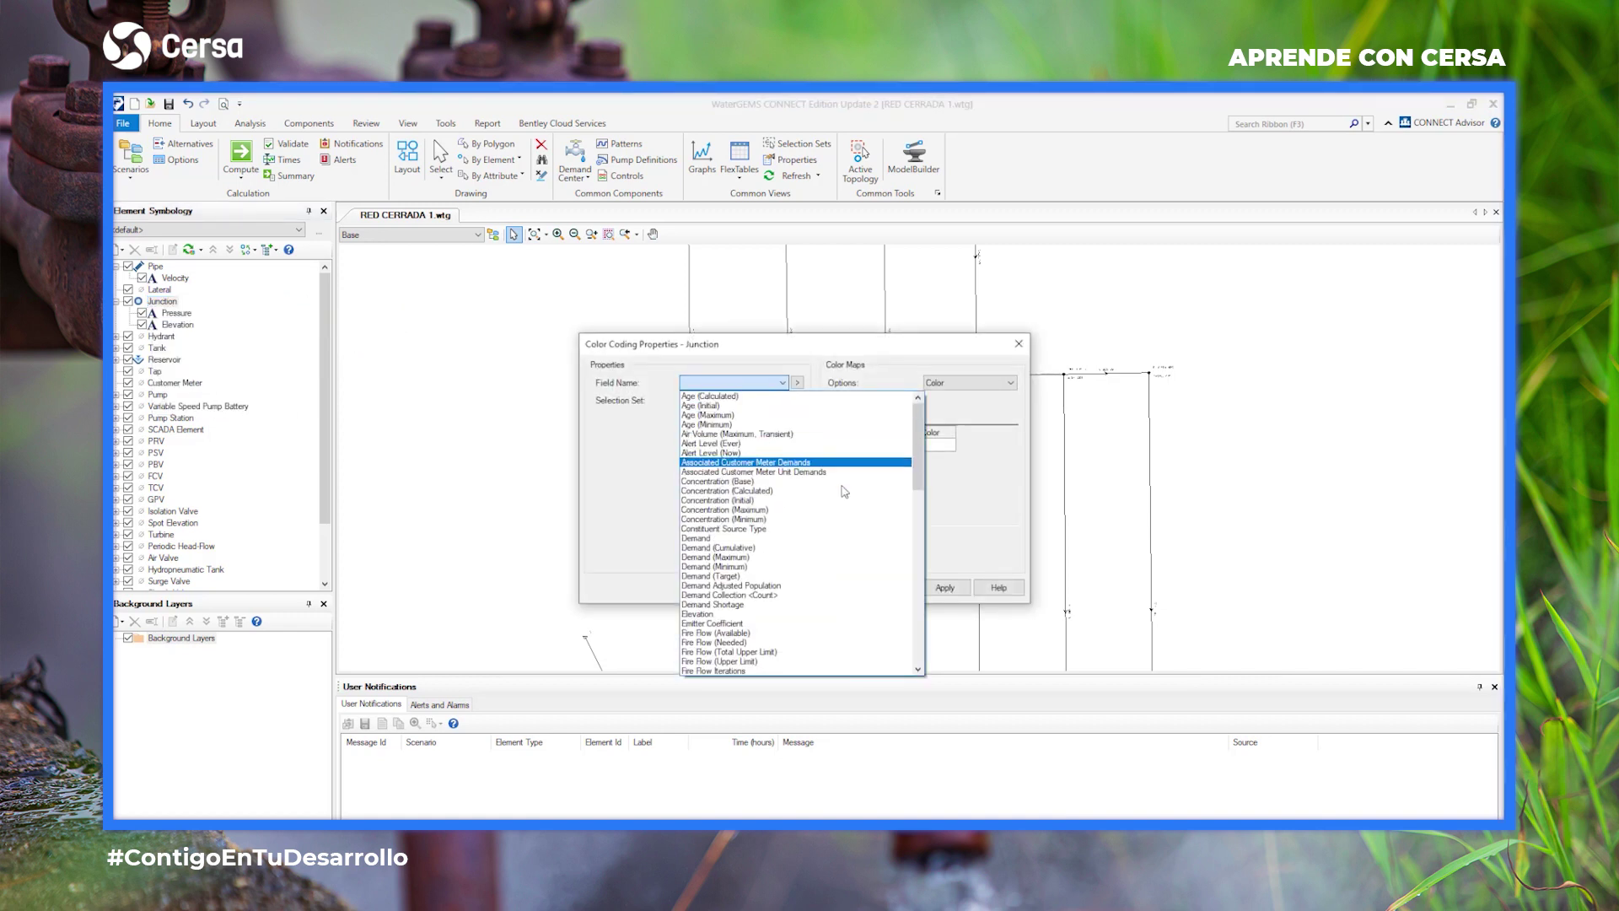
pyautogui.scroll(-13, 837, 548)
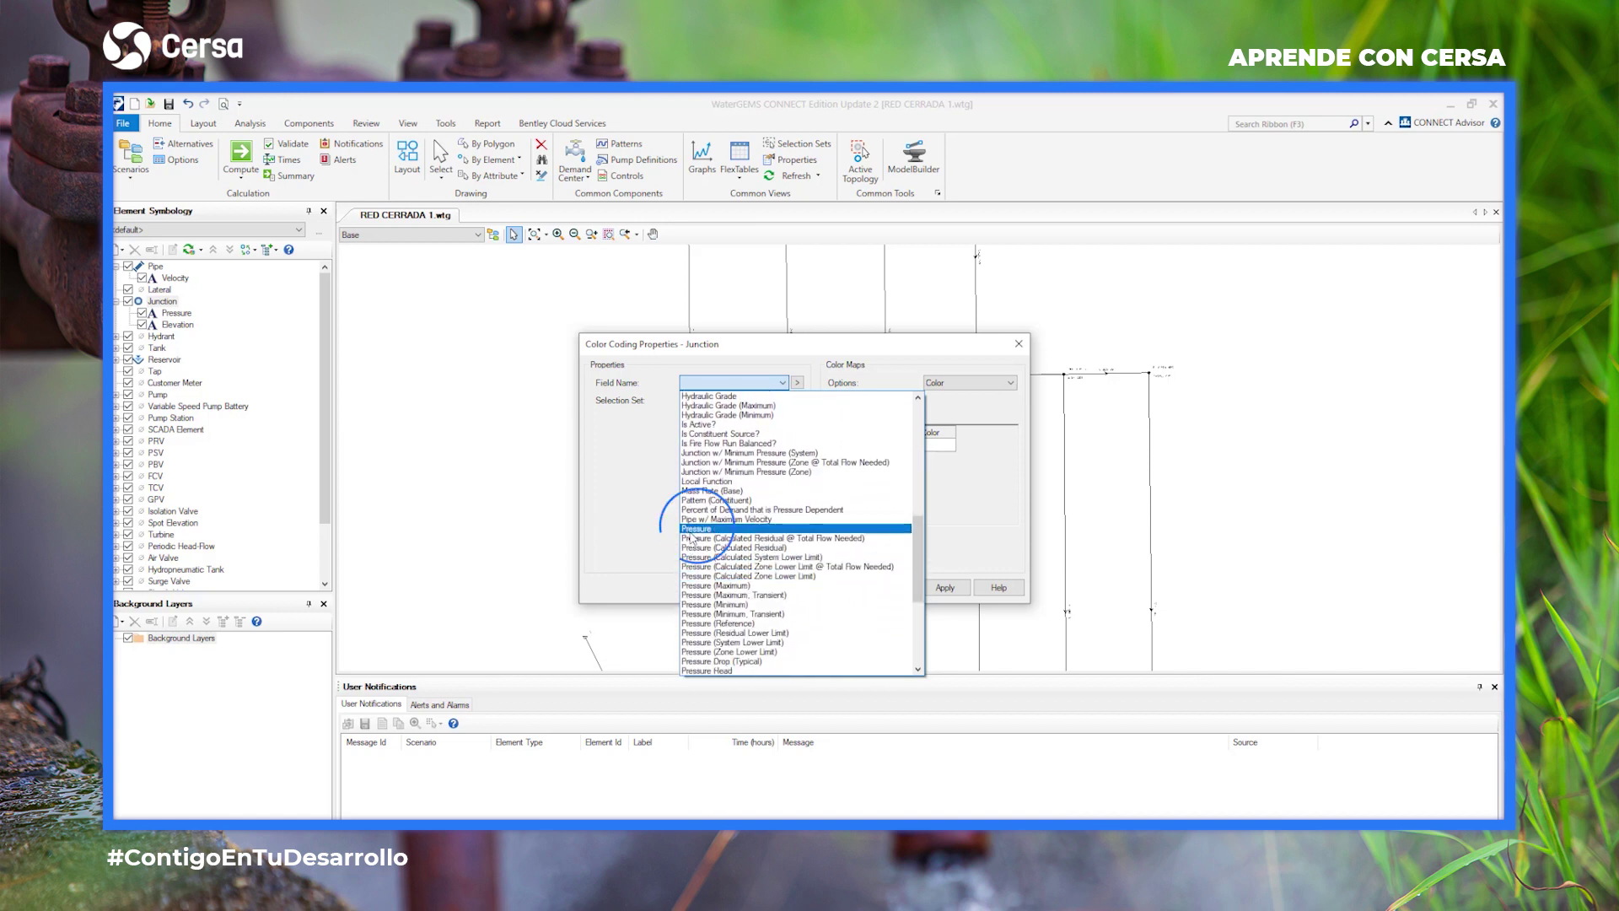
pyautogui.click(685, 528)
pyautogui.click(712, 463)
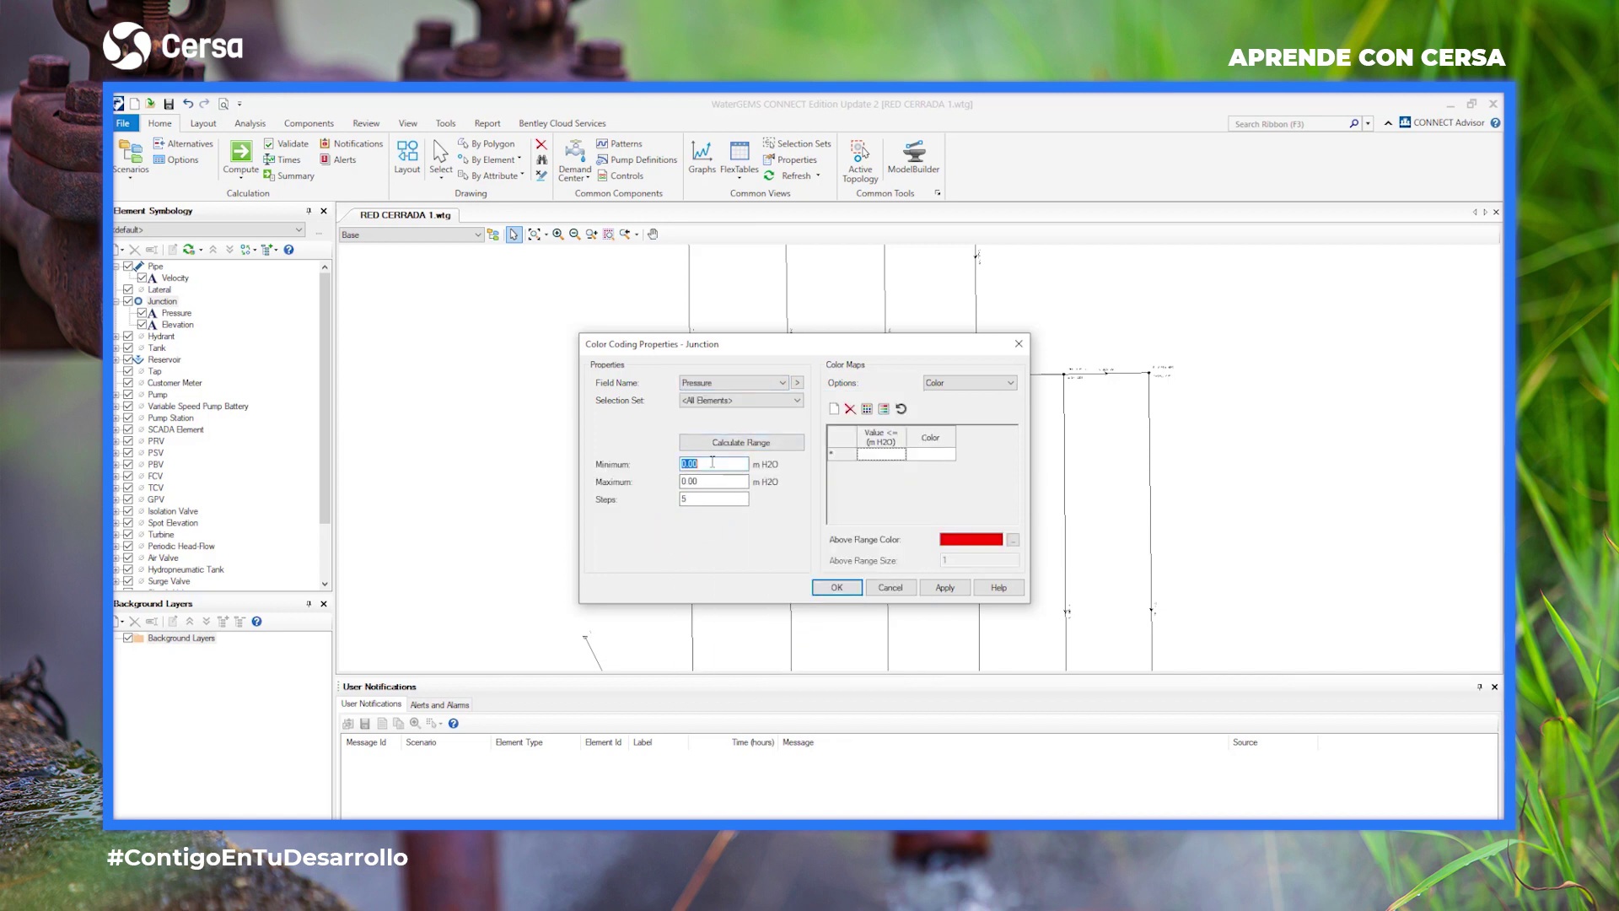
pyautogui.write('10')
pyautogui.press('Tab')
# Add a color map entry for pressures up to 10 m H2O and color it red.
pyautogui.click(871, 456)
pyautogui.write('10')
pyautogui.click(930, 455)
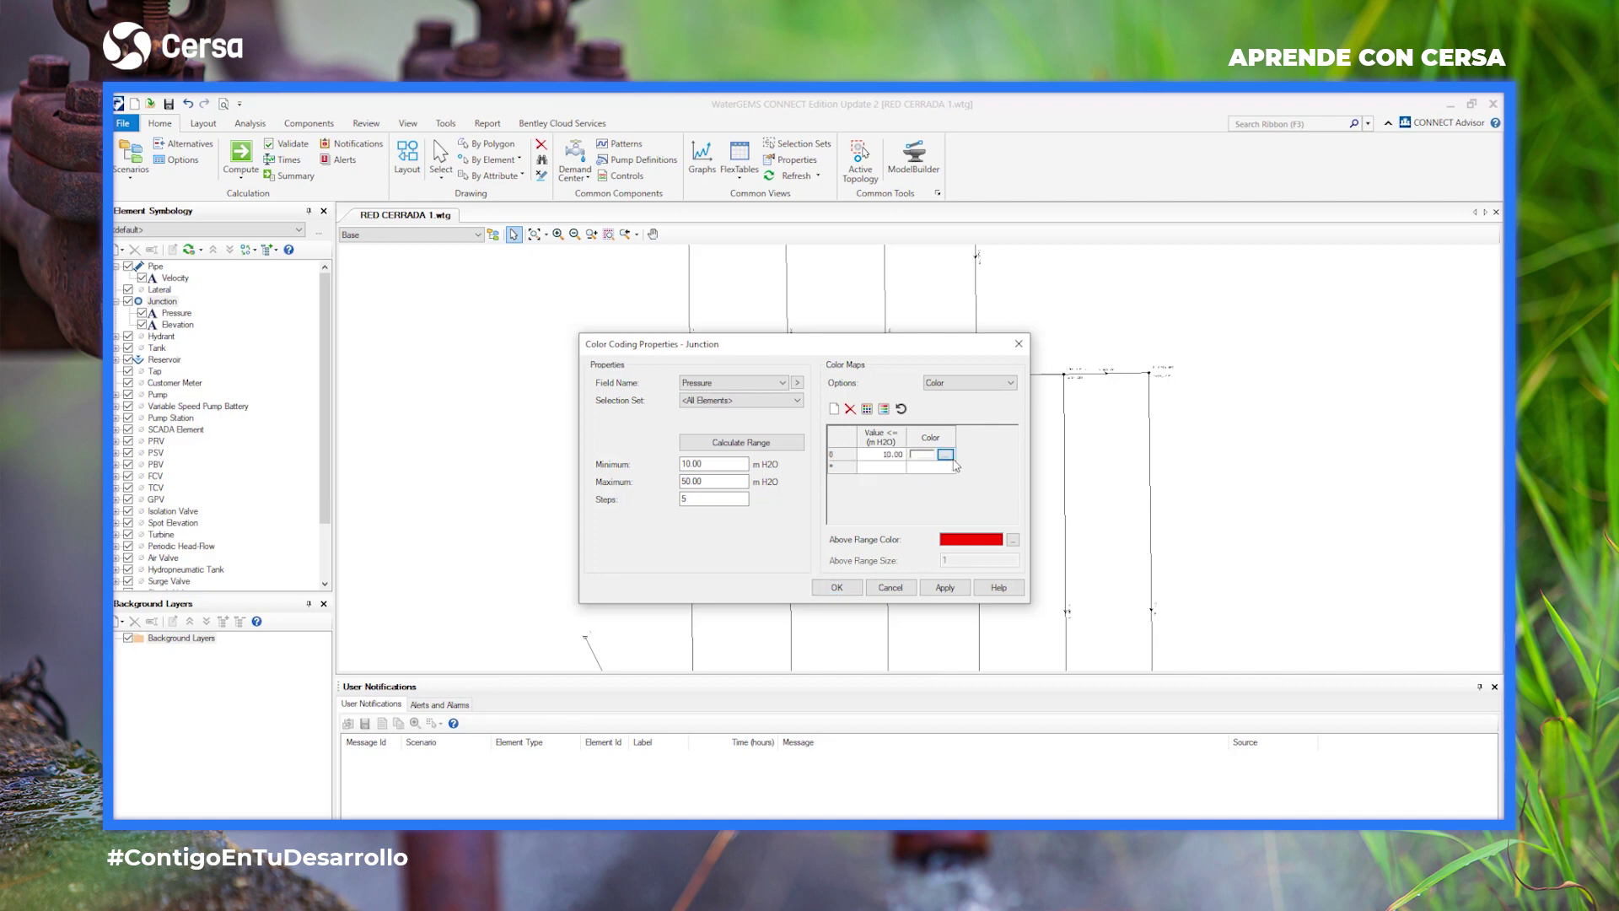
pyautogui.click(945, 454)
pyautogui.click(737, 325)
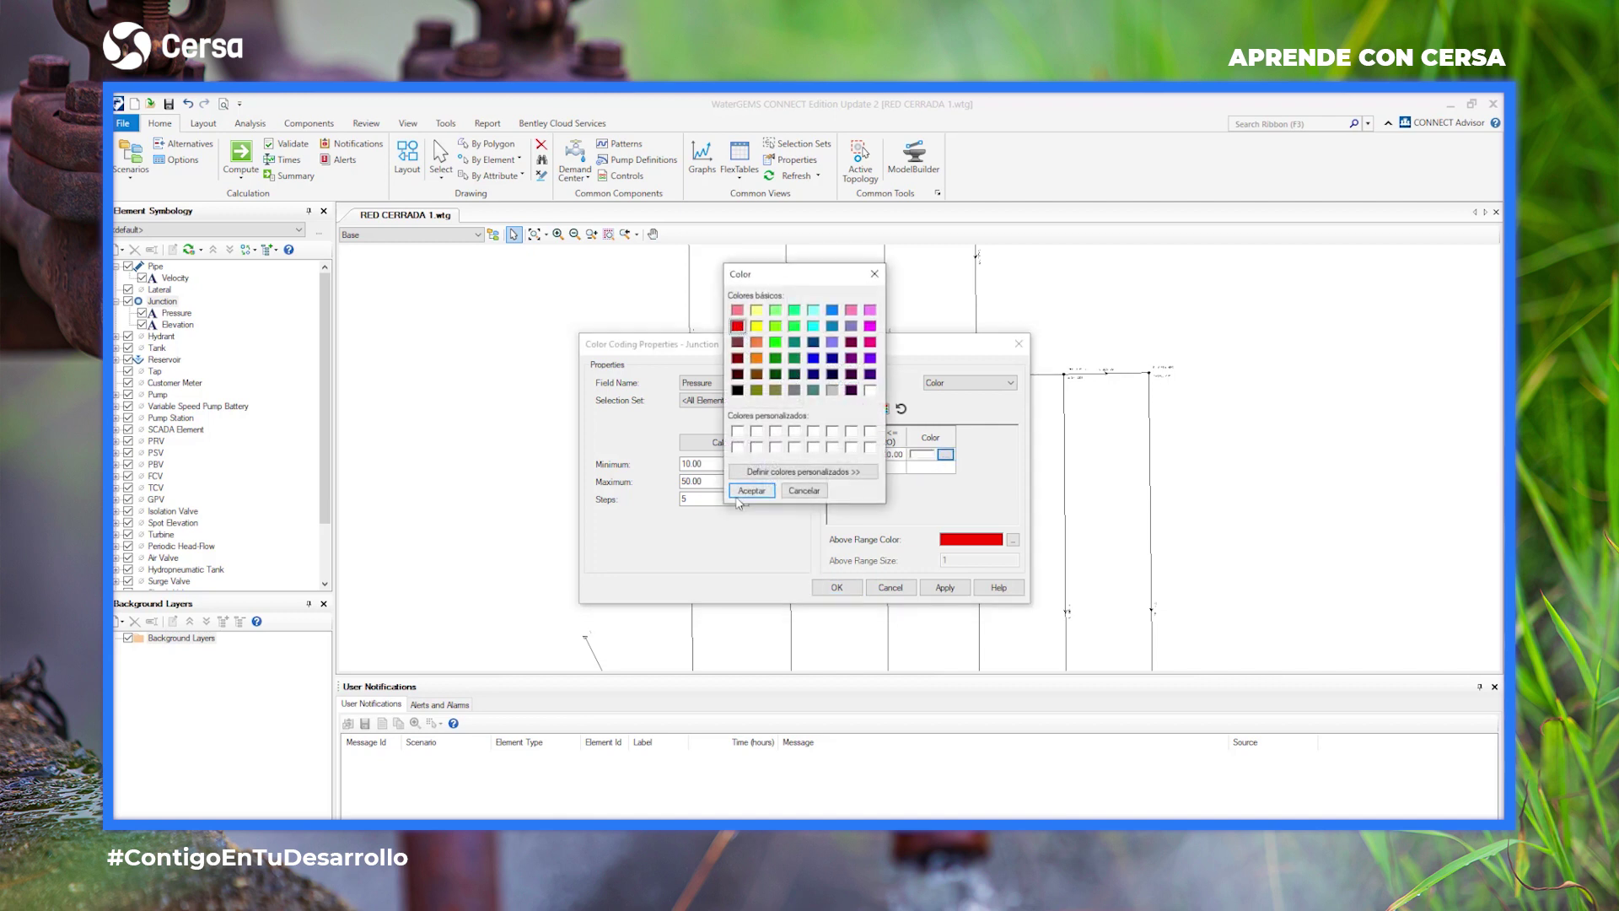
pyautogui.click(751, 490)
# Add a color map entry for pressures up to 50 m H2O and color it blue.
pyautogui.click(890, 467)
pyautogui.write('50')
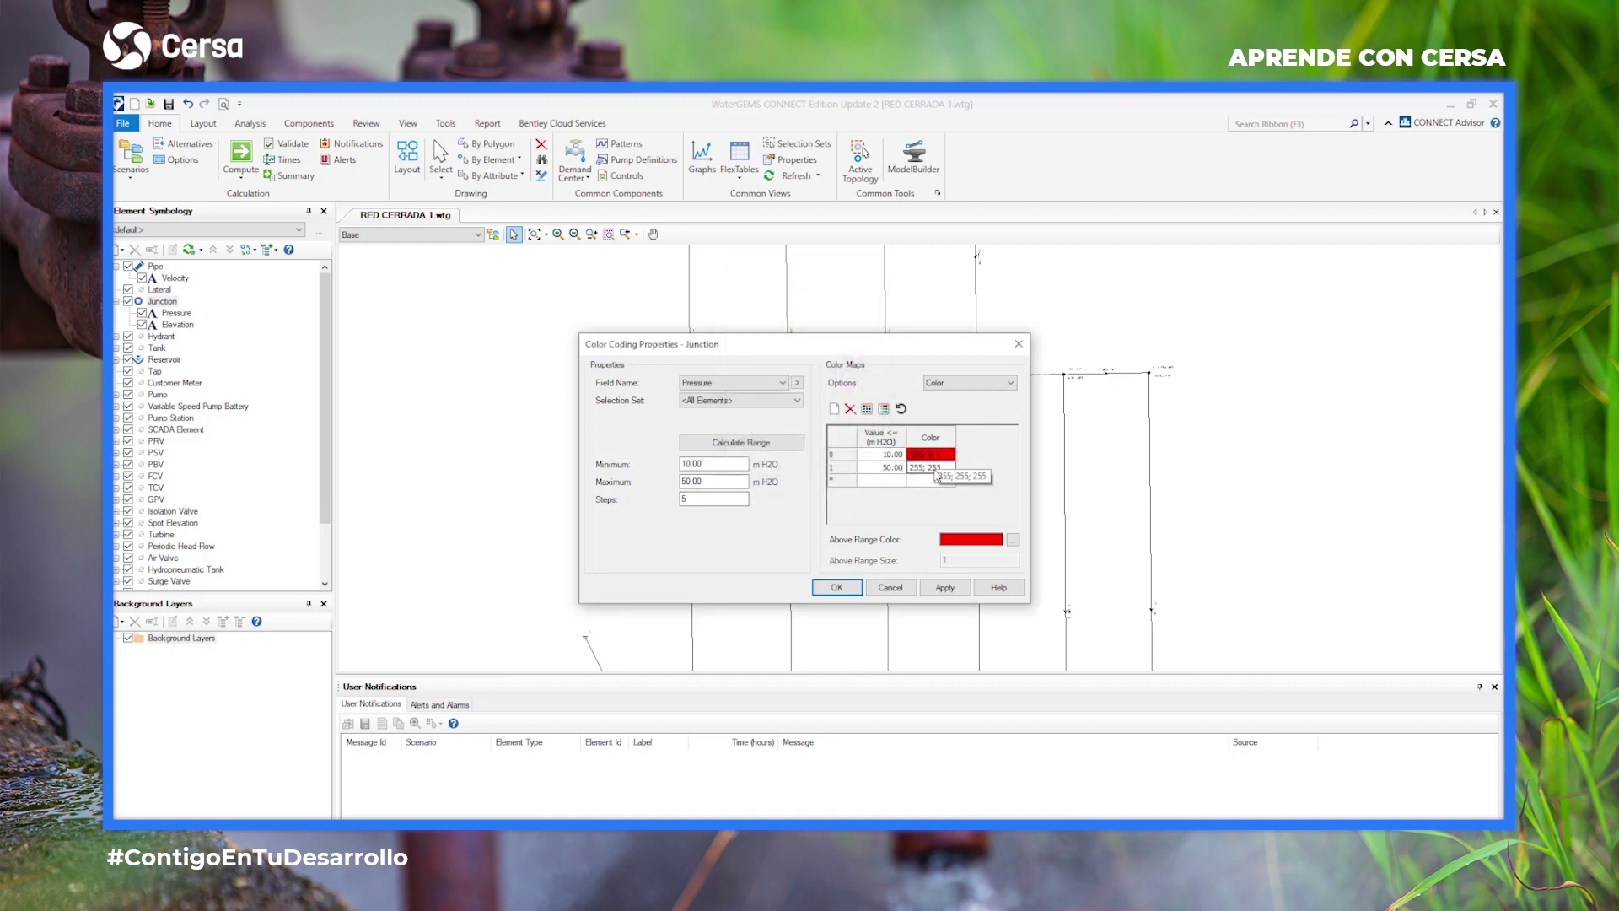
pyautogui.click(930, 467)
pyautogui.click(945, 467)
pyautogui.click(813, 357)
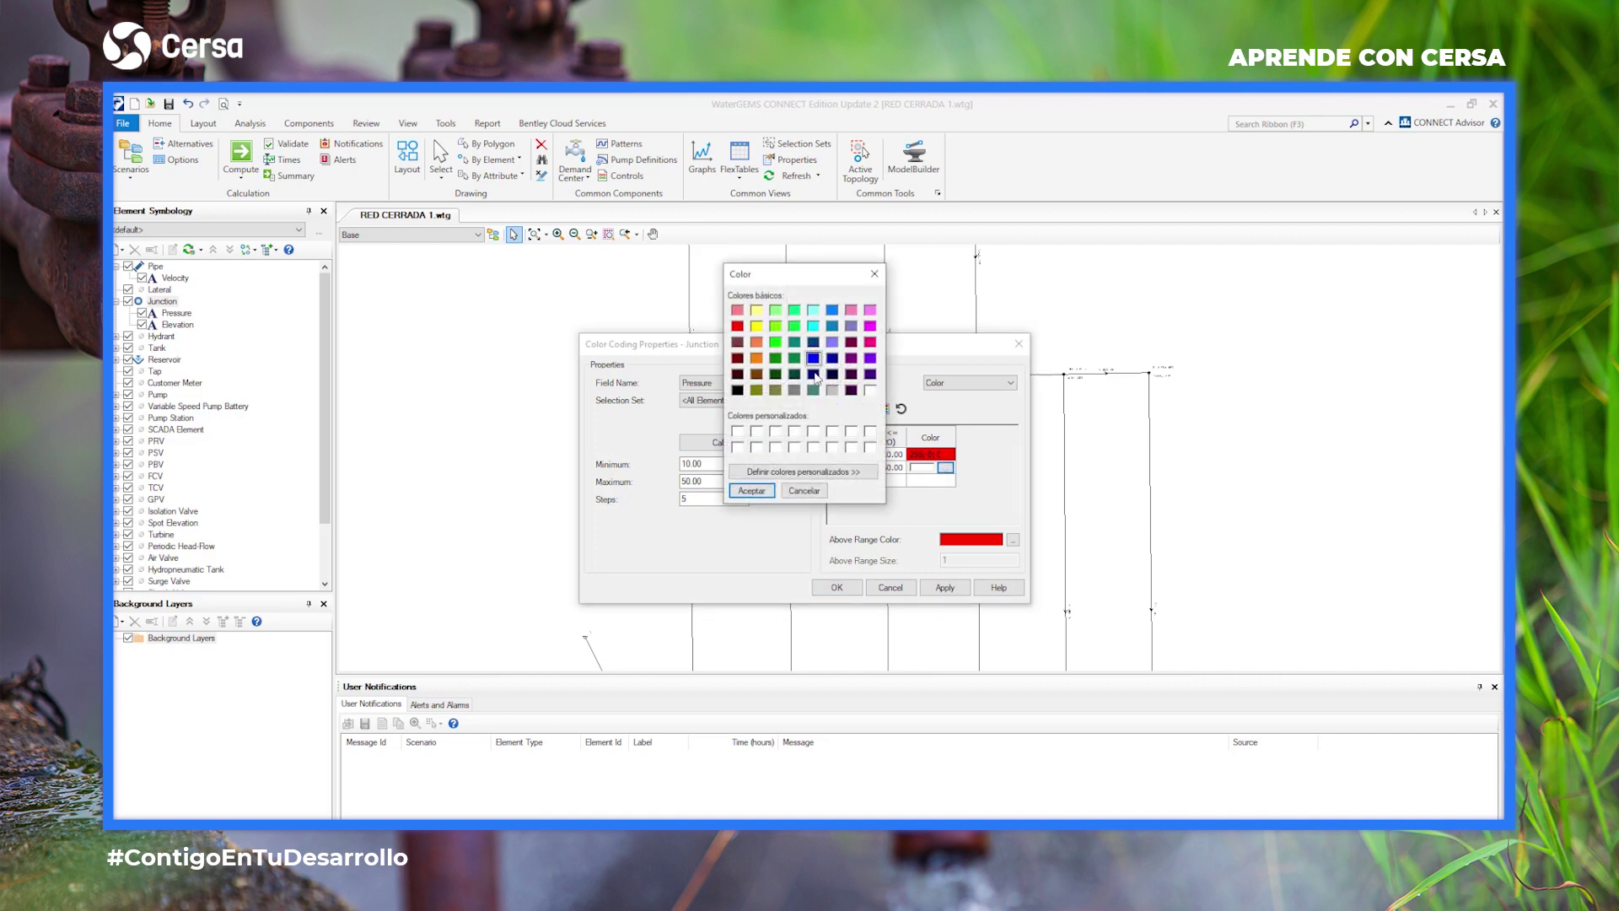
pyautogui.click(751, 490)
# Add a red color map entry for pressures up to 200 m H2O and apply the junction color coding.
pyautogui.click(892, 481)
pyautogui.write('200')
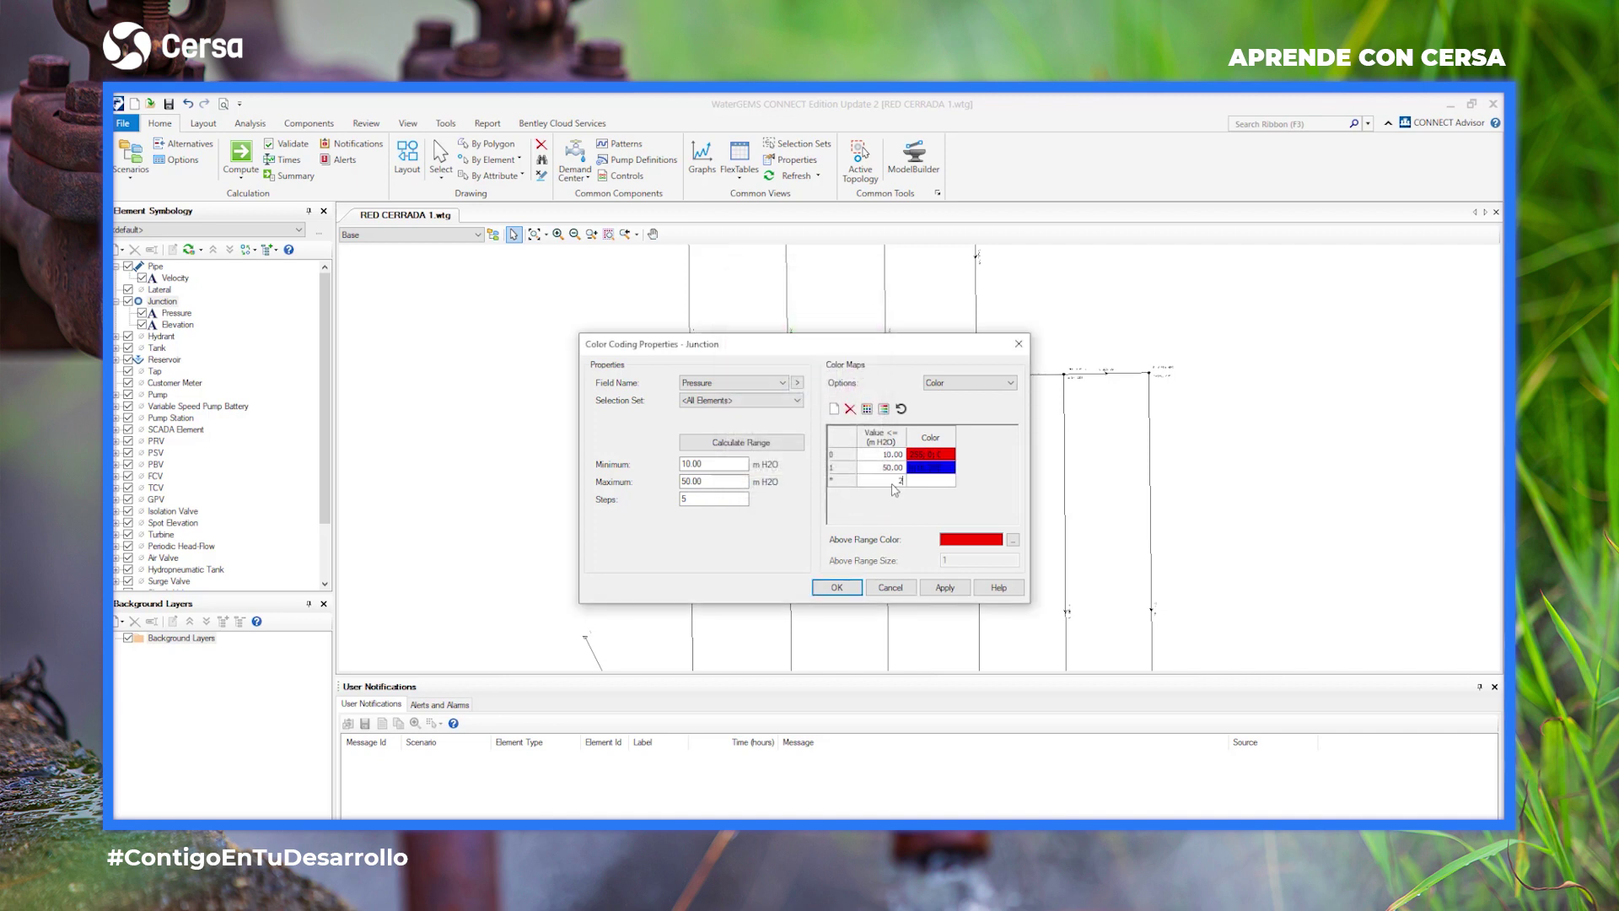
pyautogui.click(943, 486)
pyautogui.click(950, 484)
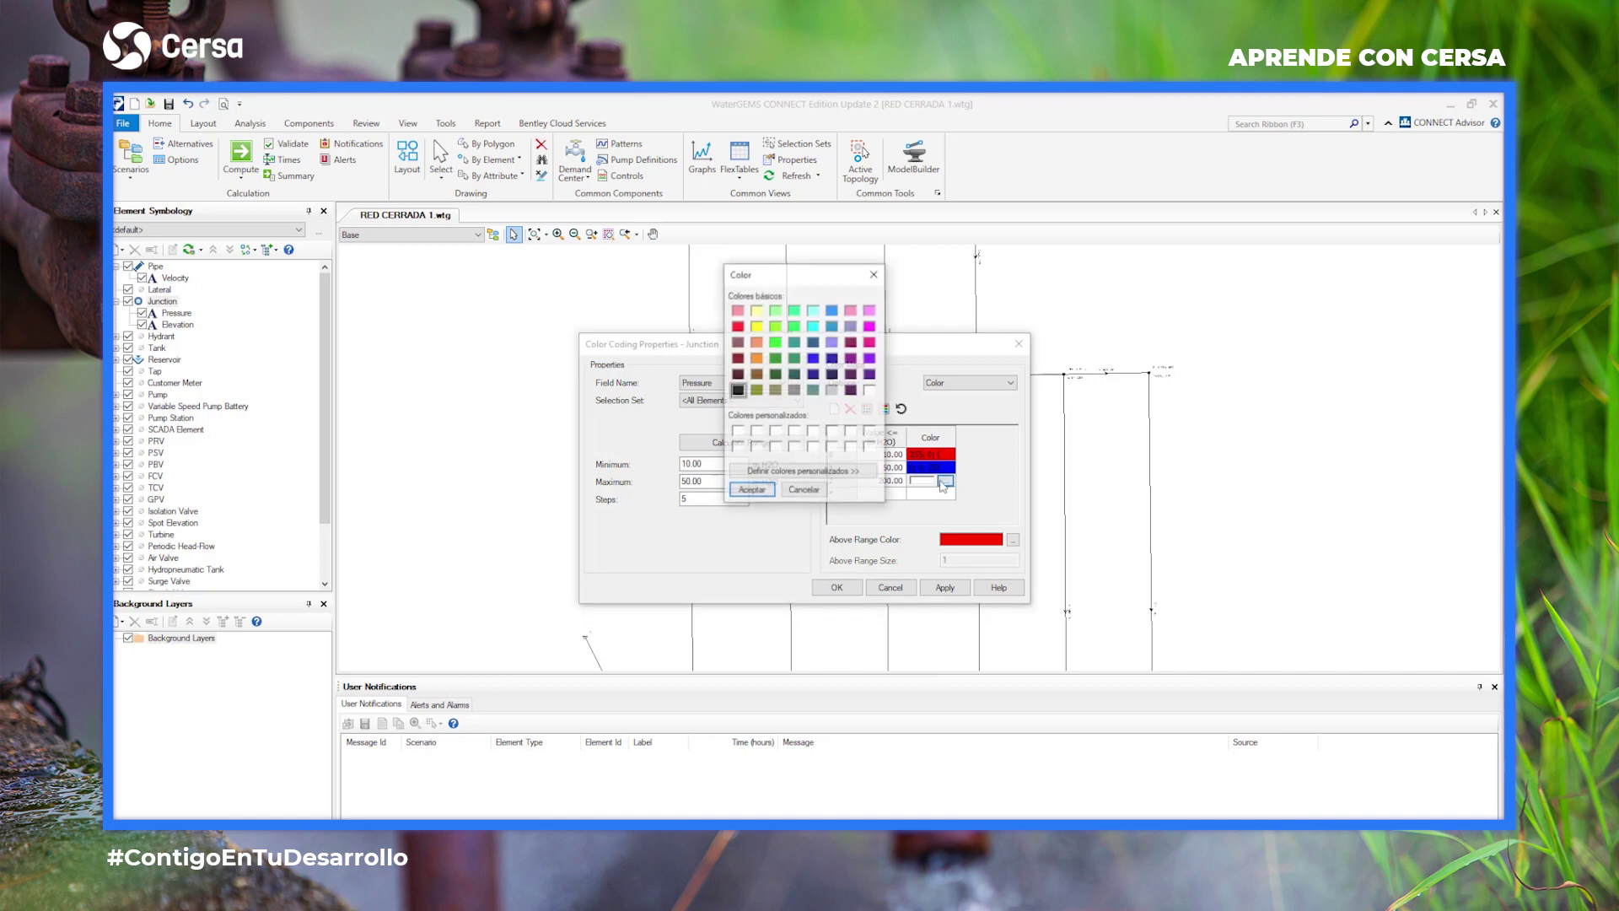
pyautogui.click(738, 325)
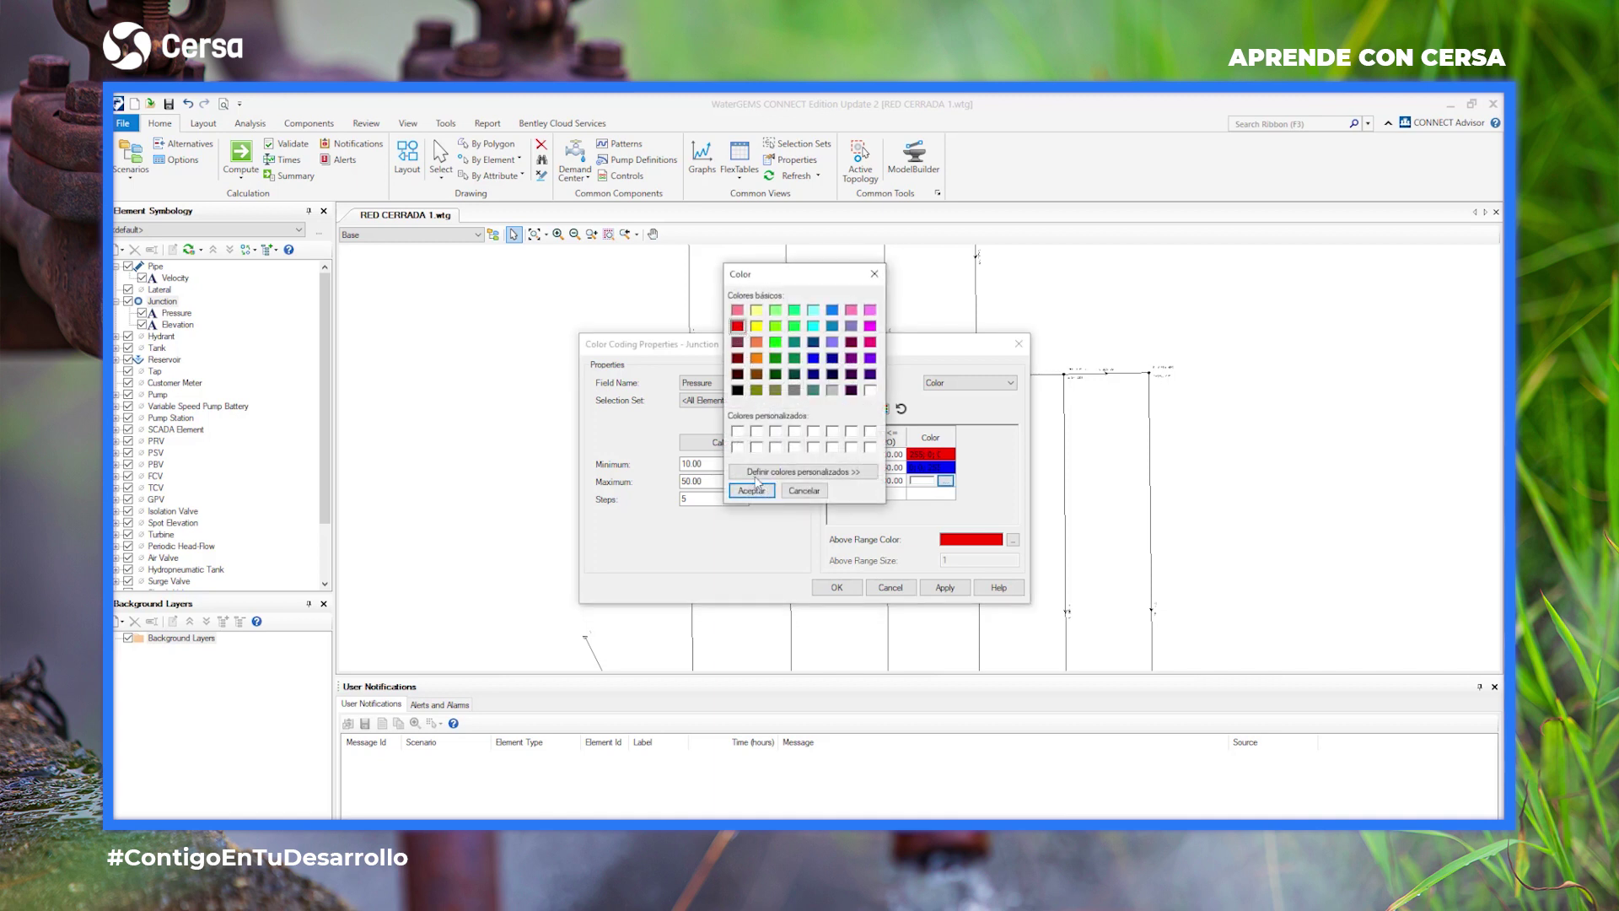
pyautogui.click(751, 490)
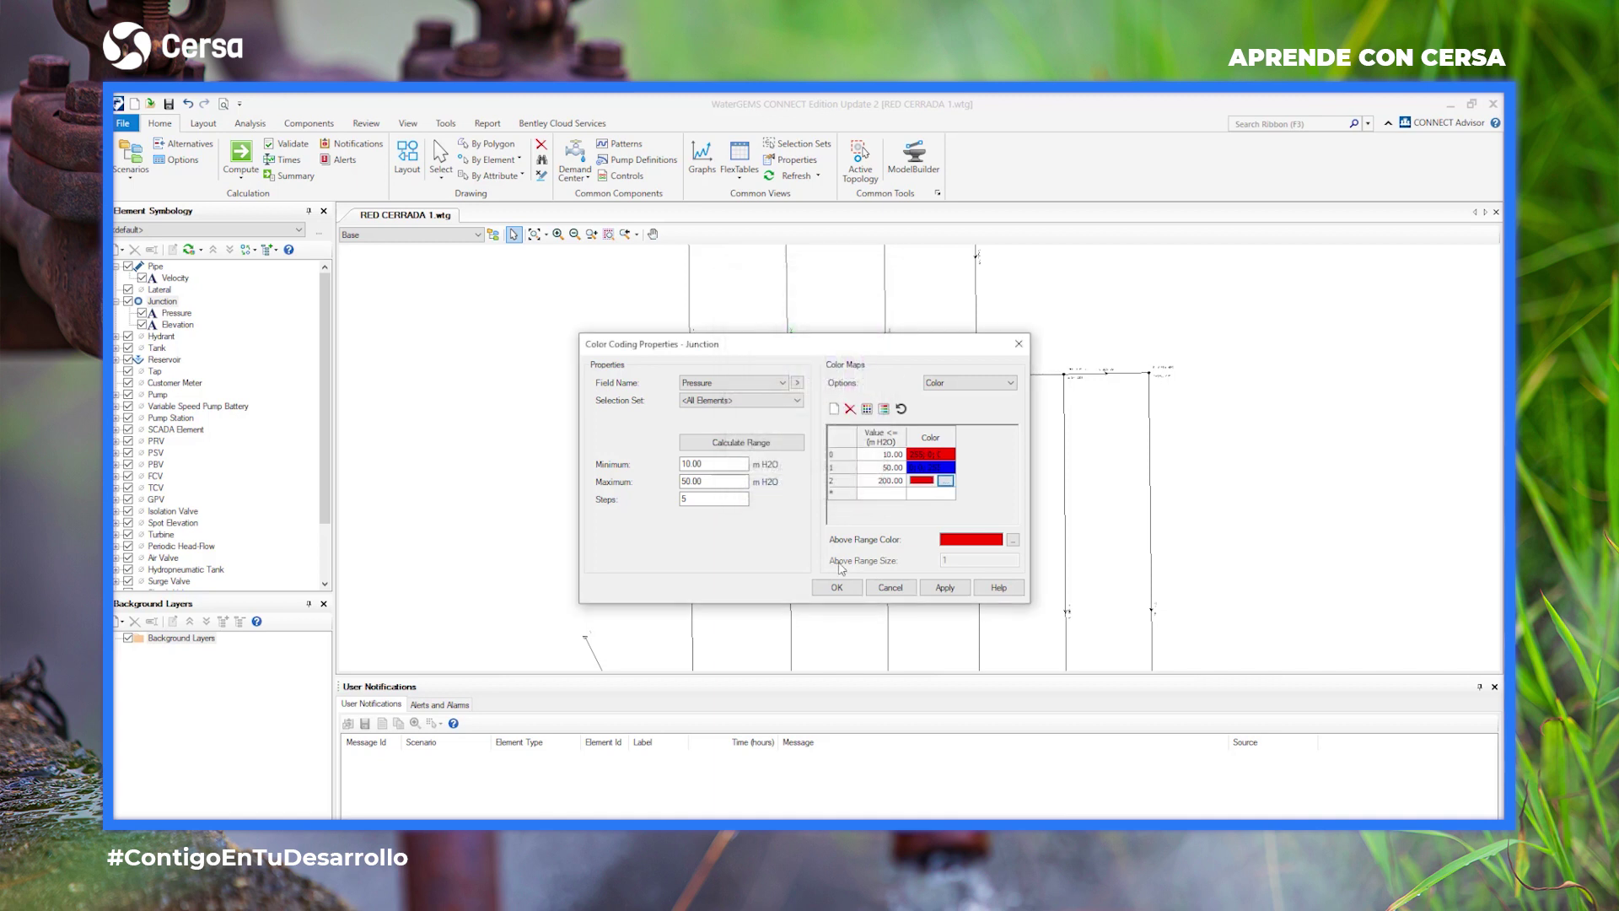
pyautogui.click(951, 592)
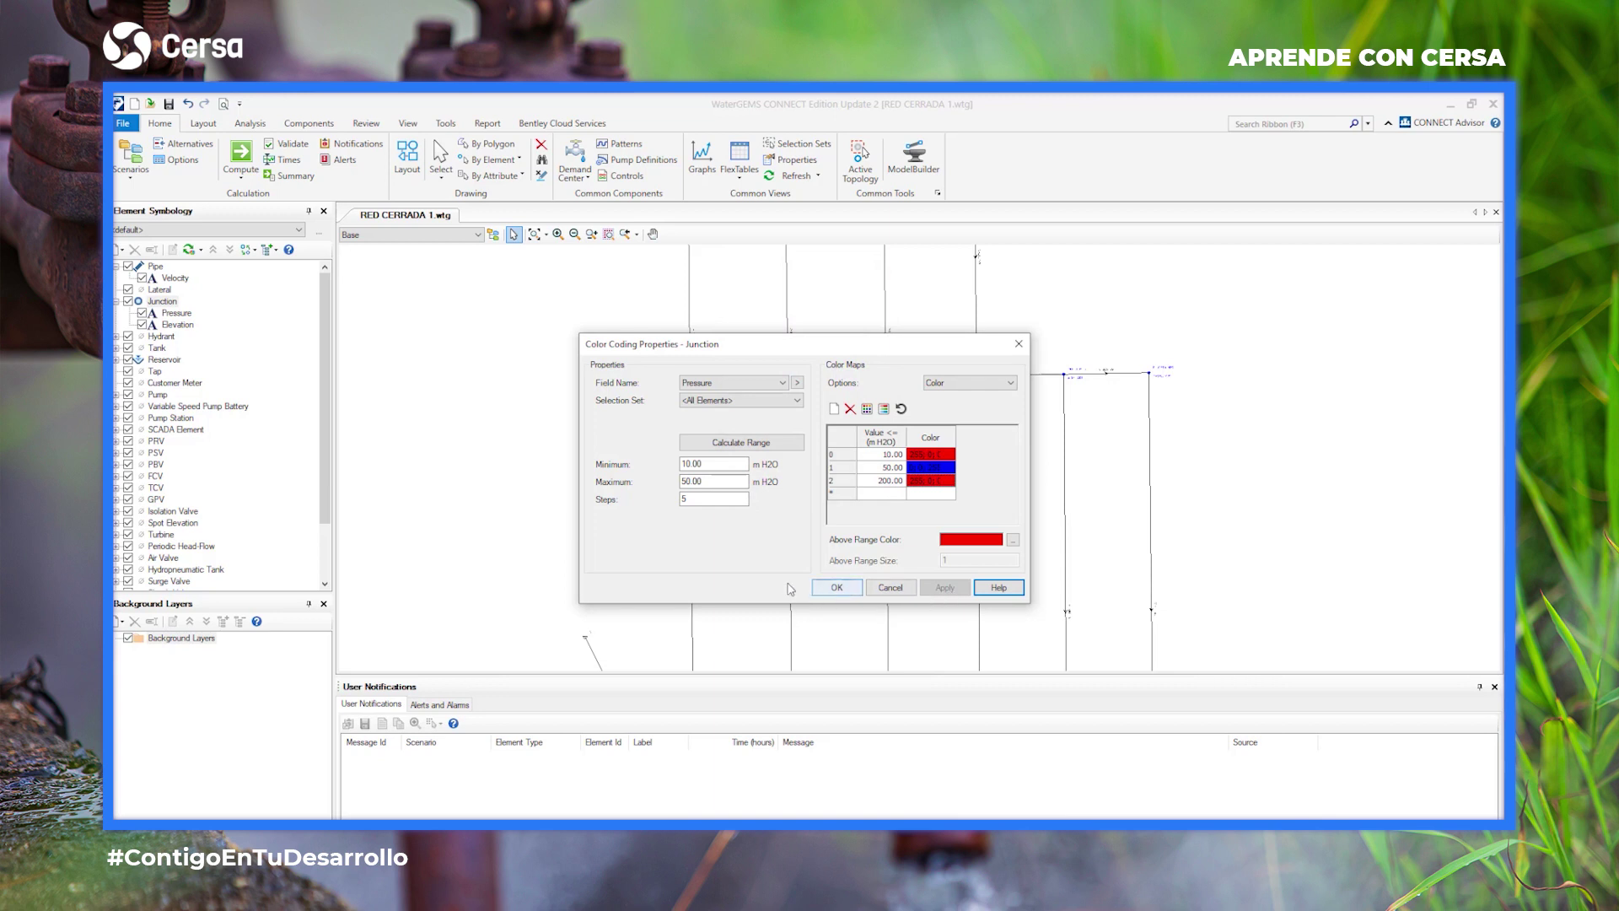
pyautogui.click(836, 588)
# Examine the color-coded junction pressures across the network, including the junction next to reservoir R-2 and its supply pipe's velocity.
pyautogui.scroll(-3, 833, 590)
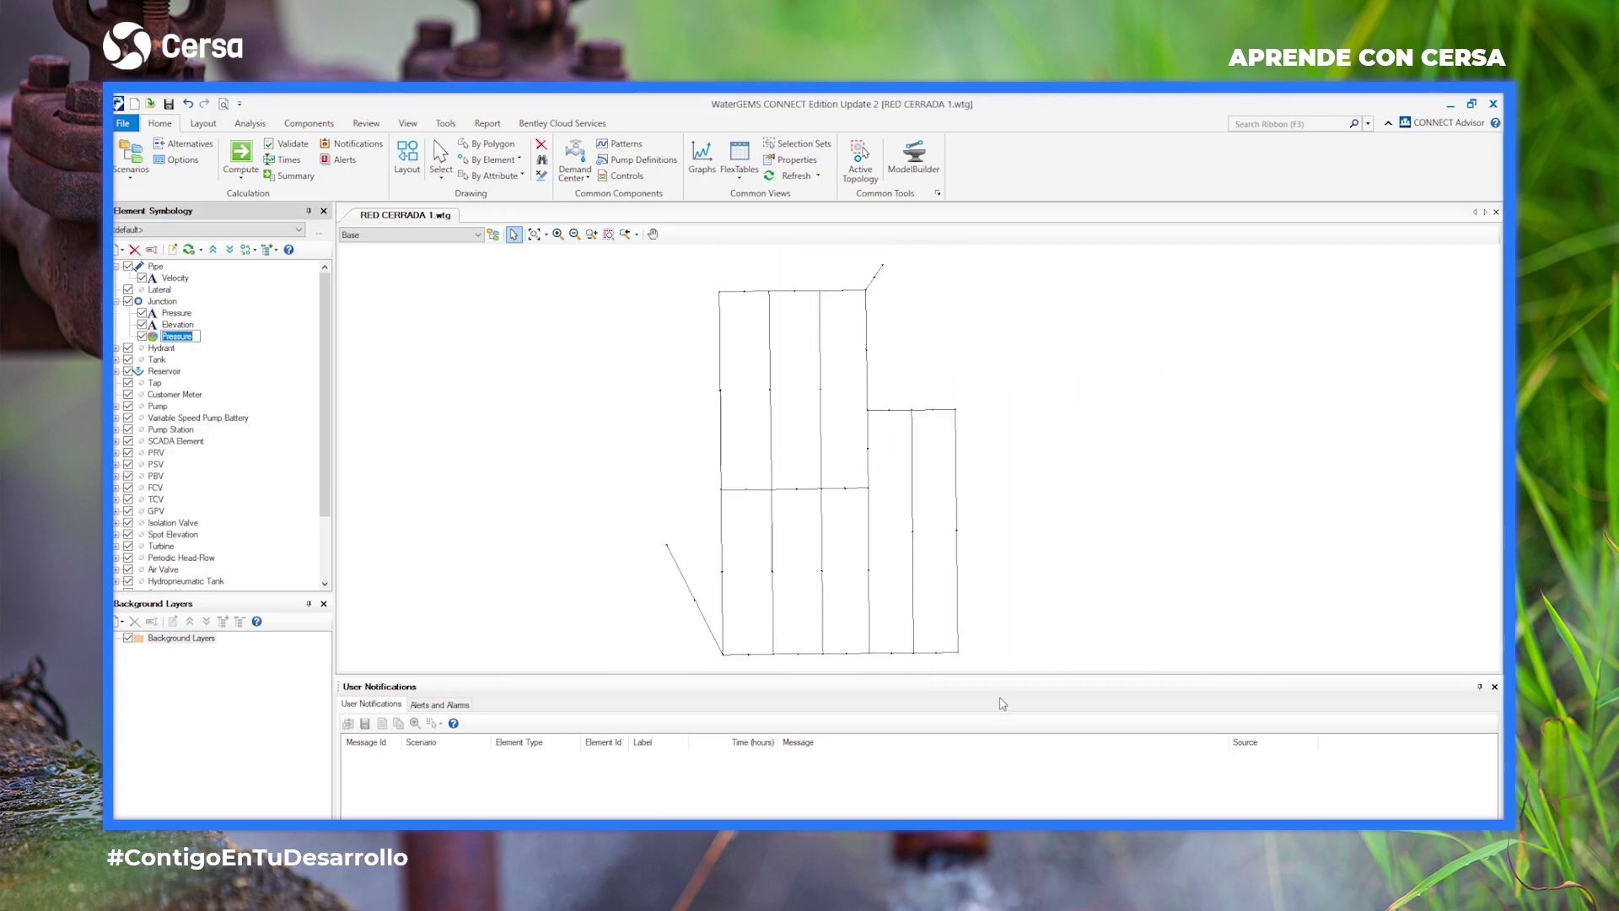
pyautogui.scroll(3, 905, 627)
pyautogui.scroll(-1, 1050, 568)
pyautogui.scroll(3, 1050, 567)
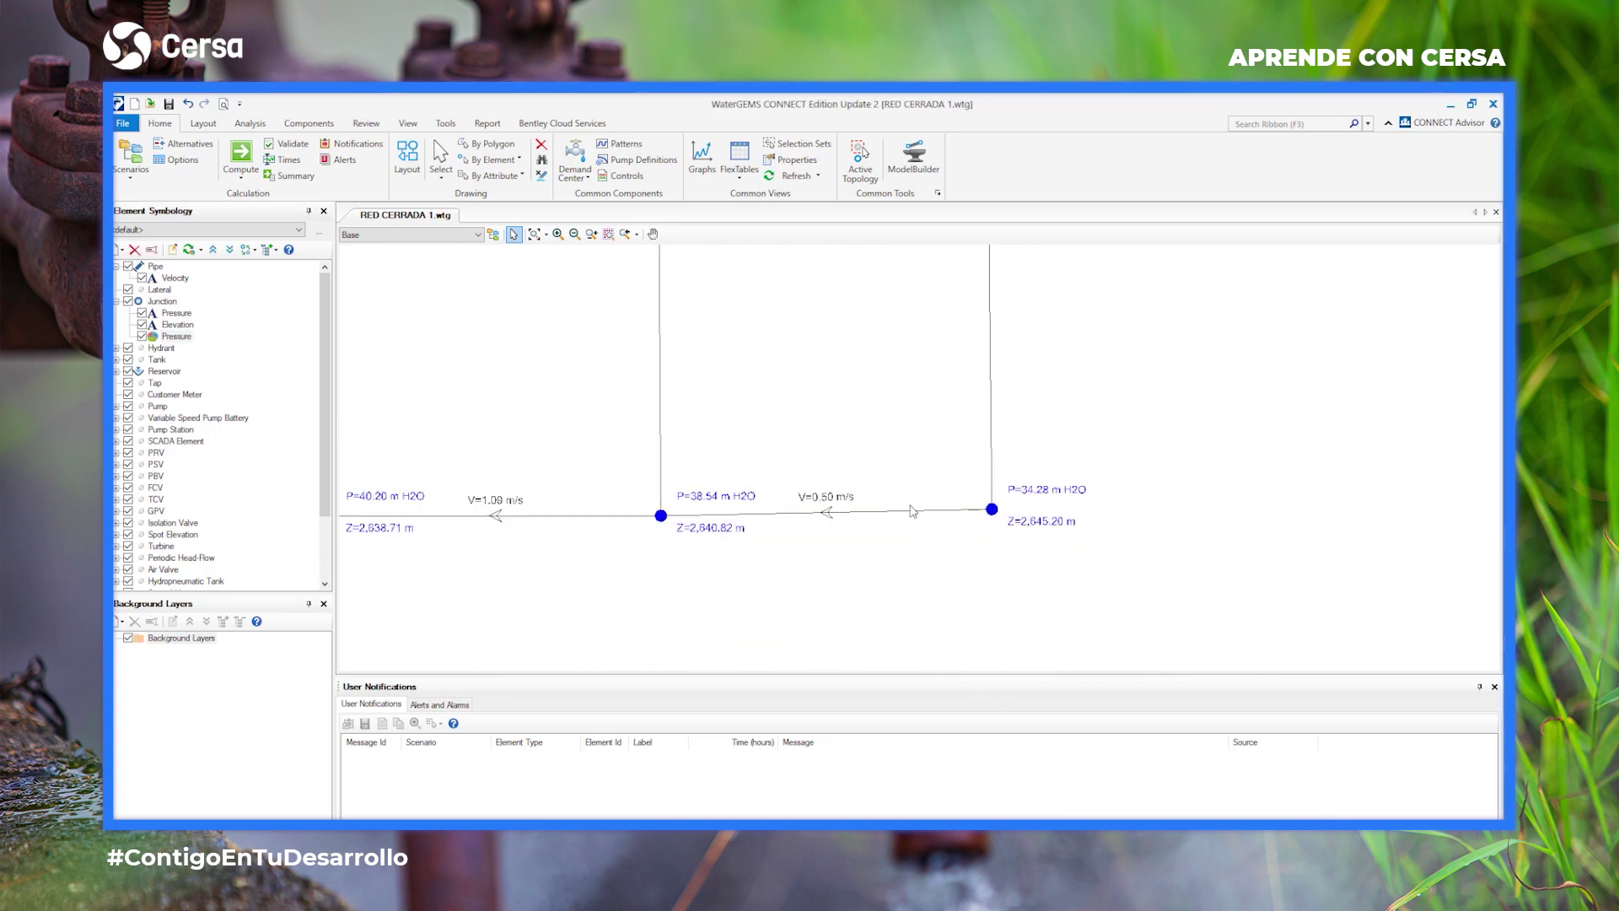
pyautogui.scroll(-4, 785, 463)
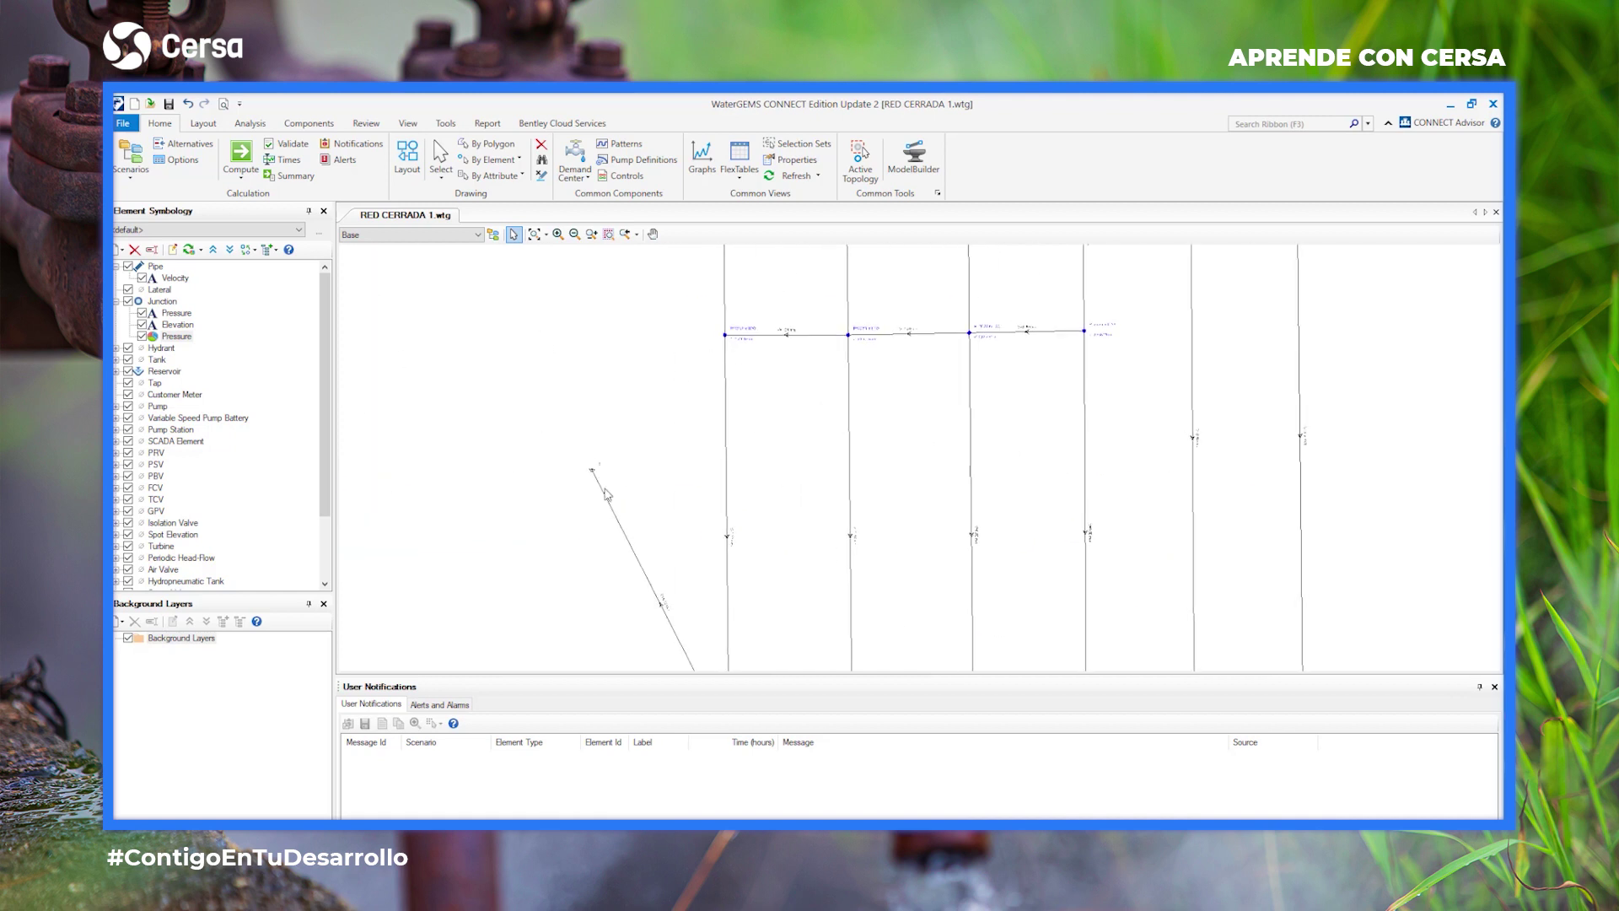
pyautogui.scroll(5, 801, 287)
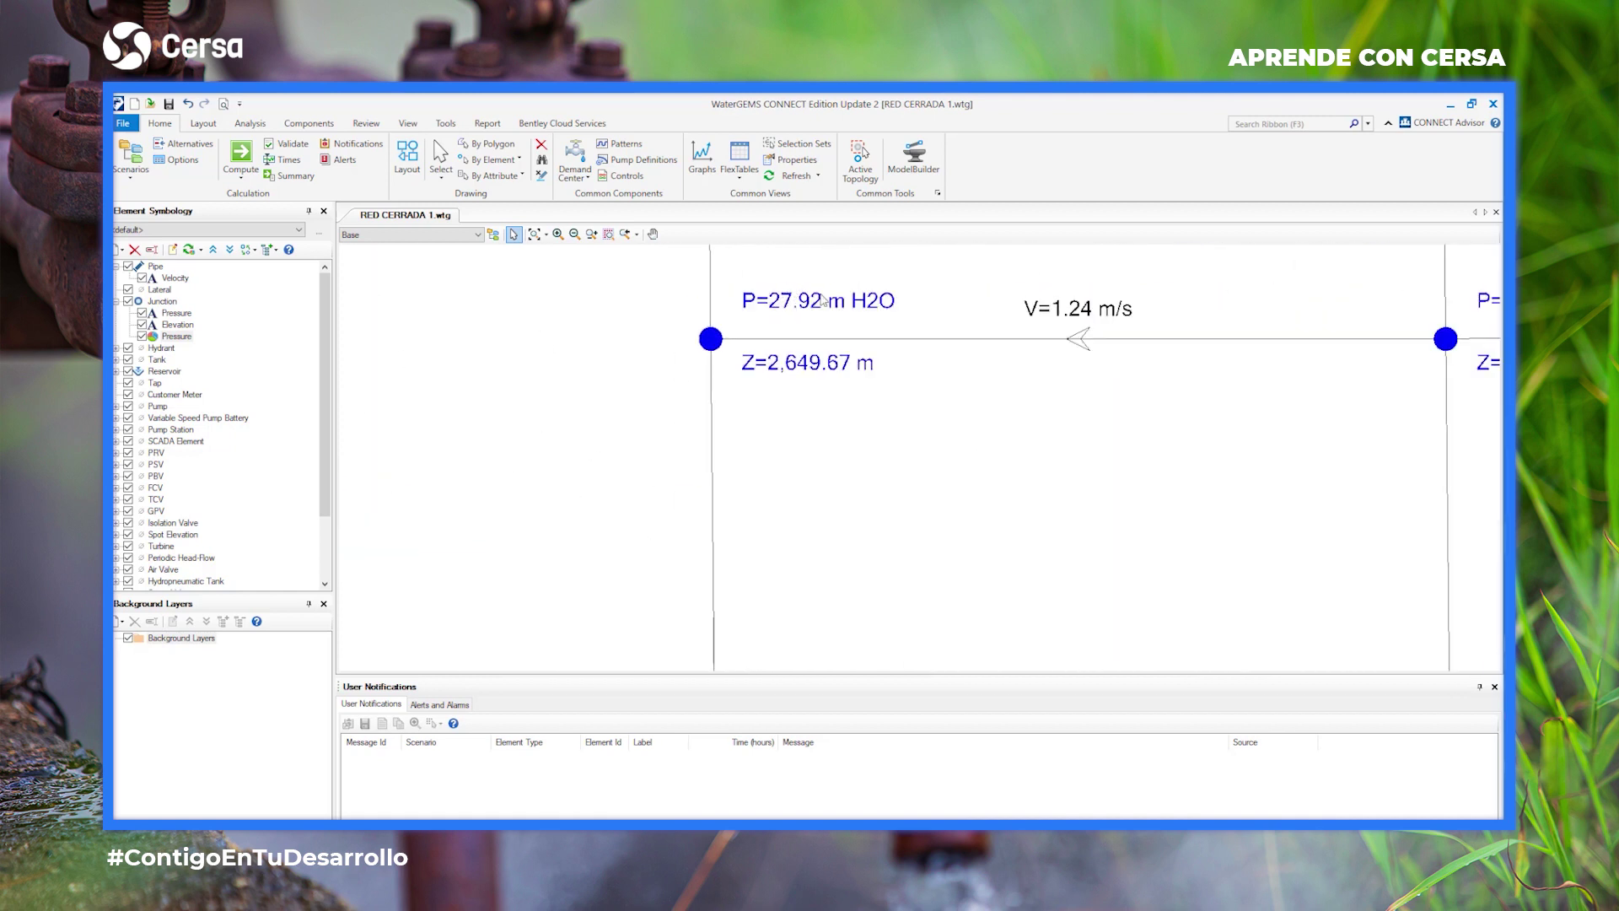
pyautogui.scroll(-5, 825, 301)
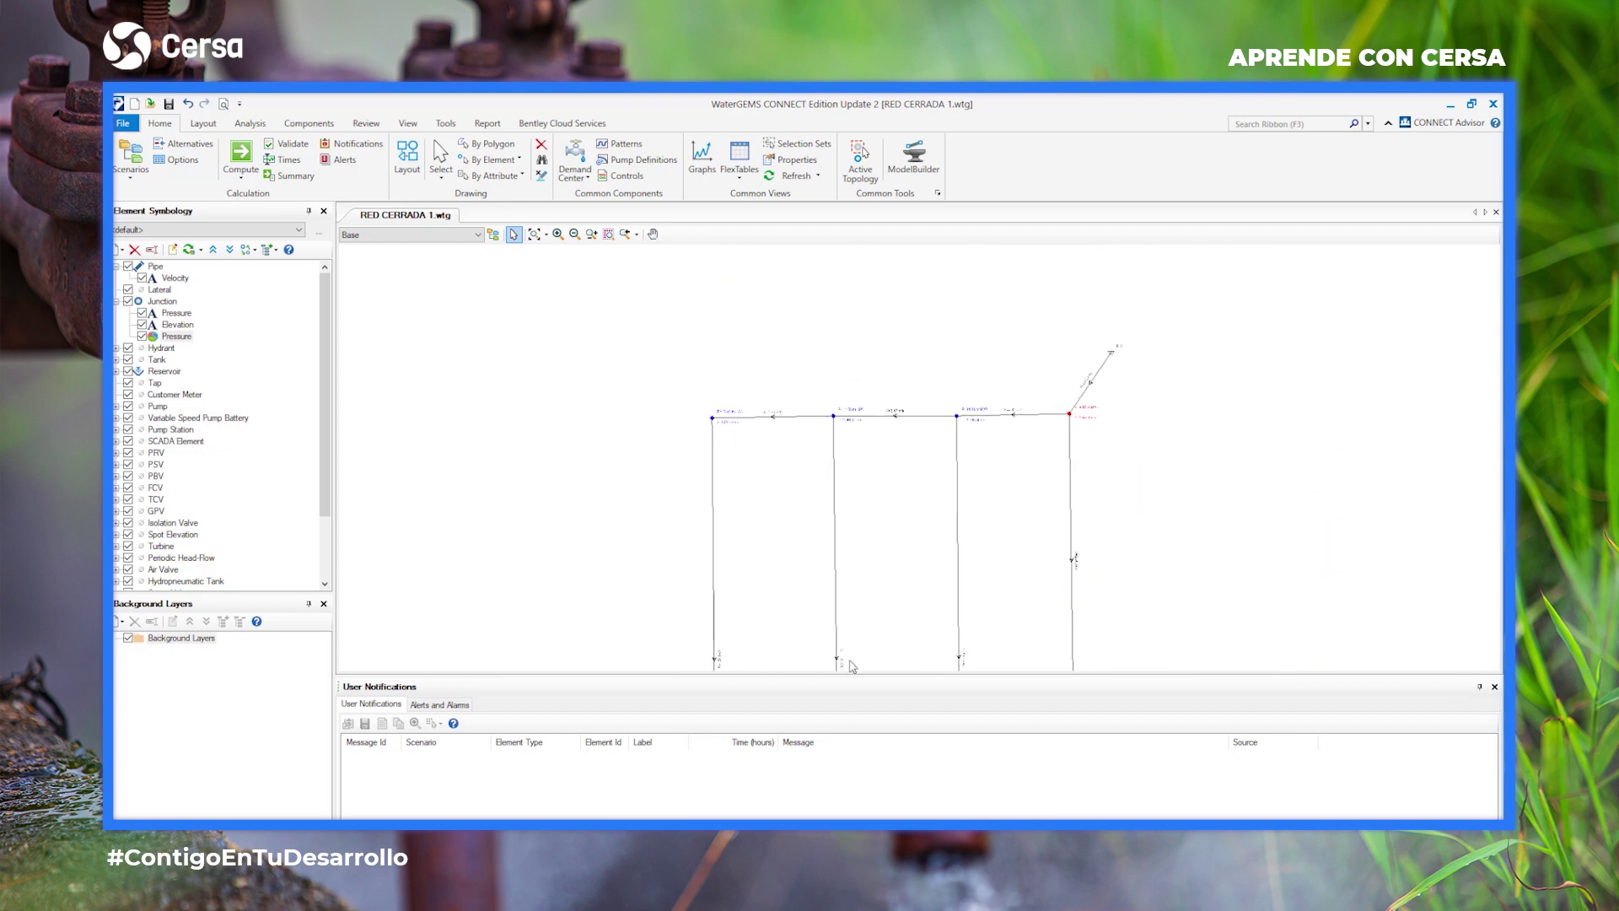
pyautogui.scroll(6, 731, 419)
pyautogui.scroll(-5, 731, 419)
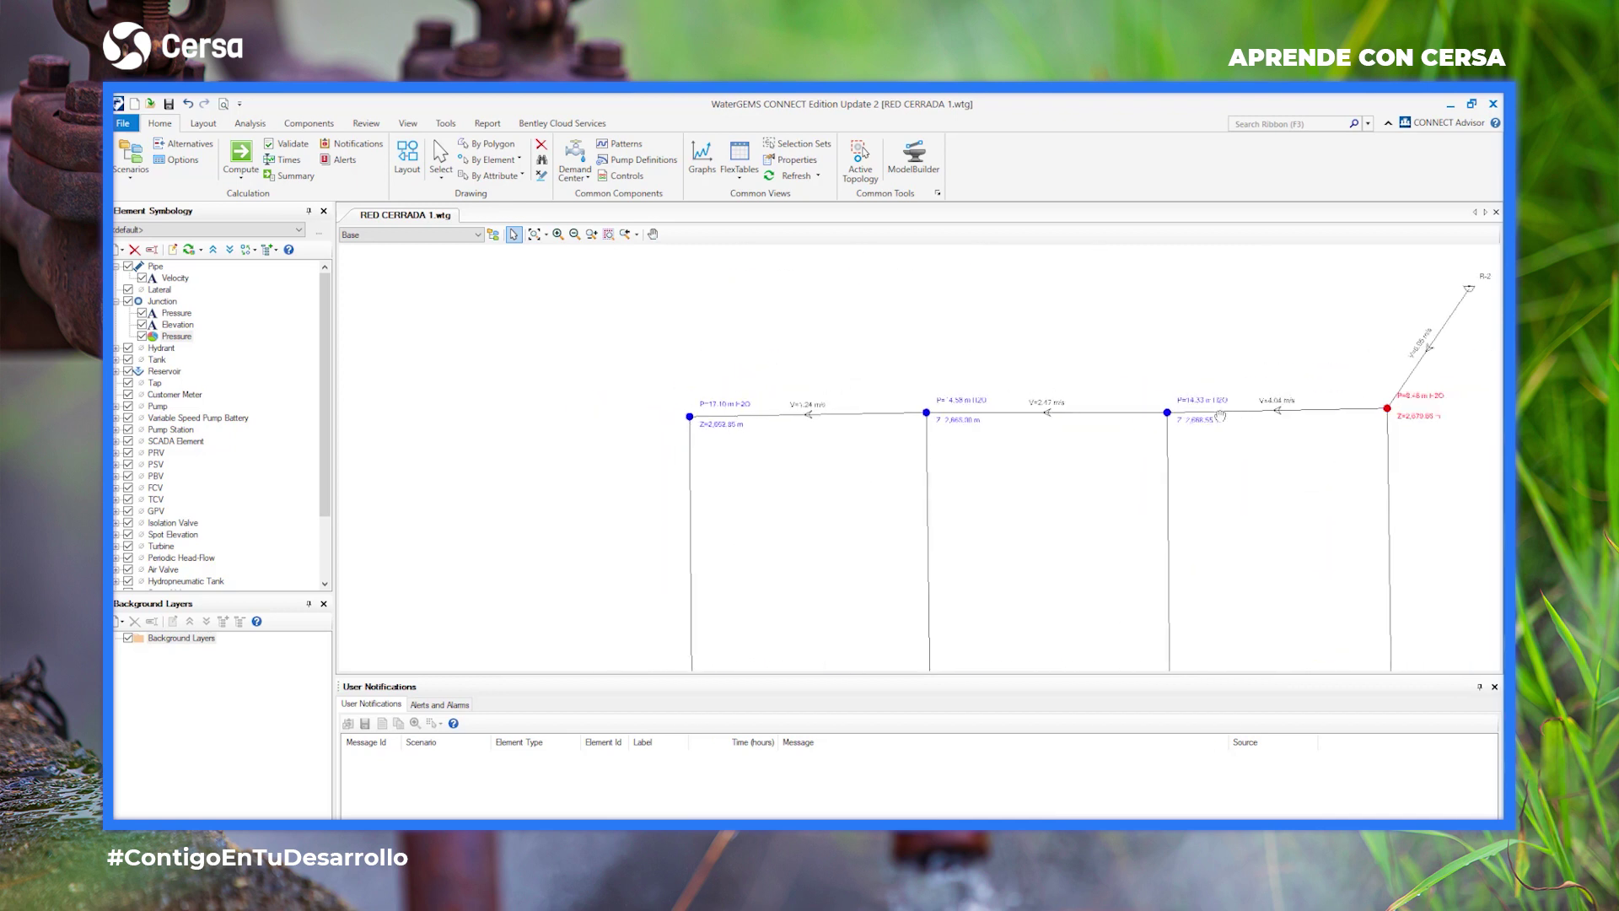
pyautogui.scroll(4, 1387, 414)
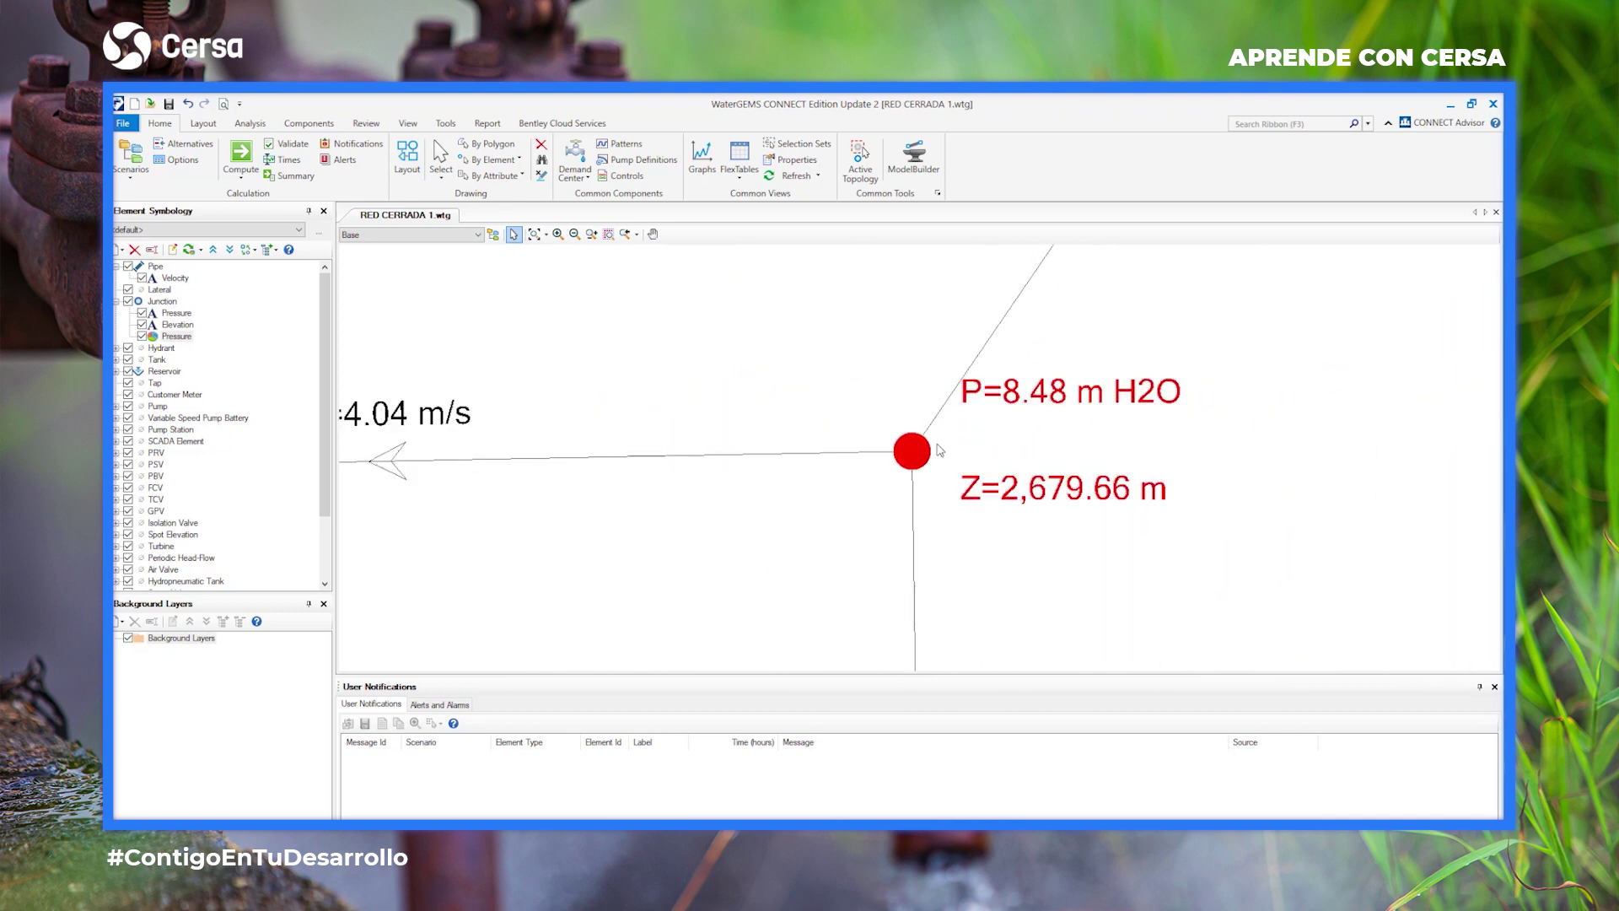
pyautogui.scroll(-4, 1061, 408)
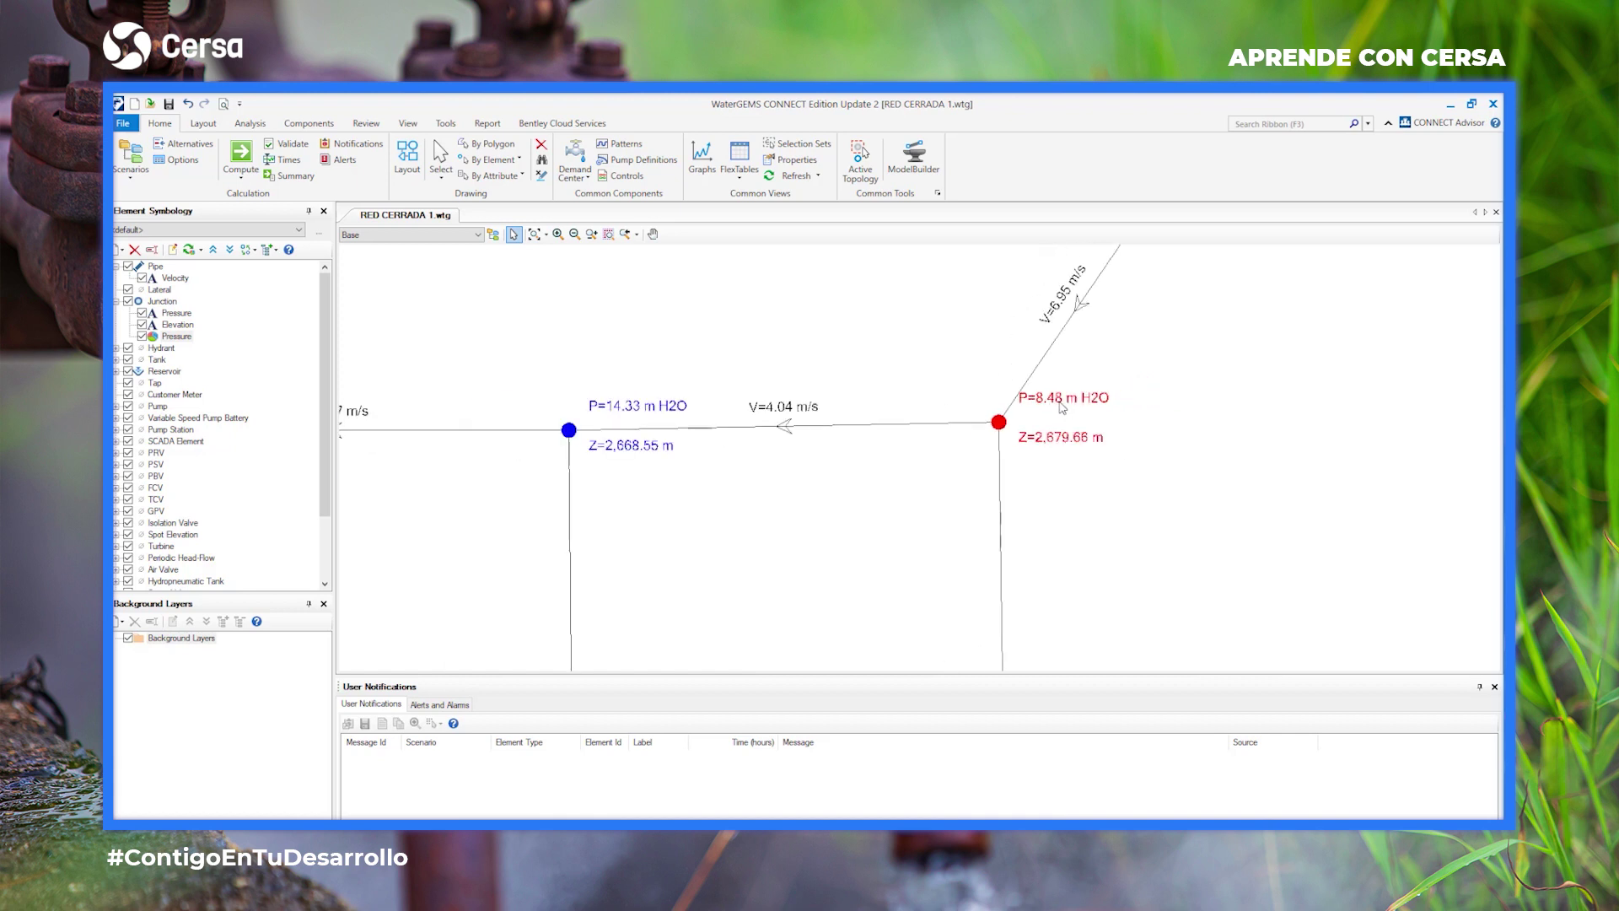
pyautogui.scroll(5, 1096, 329)
pyautogui.scroll(-3, 1106, 323)
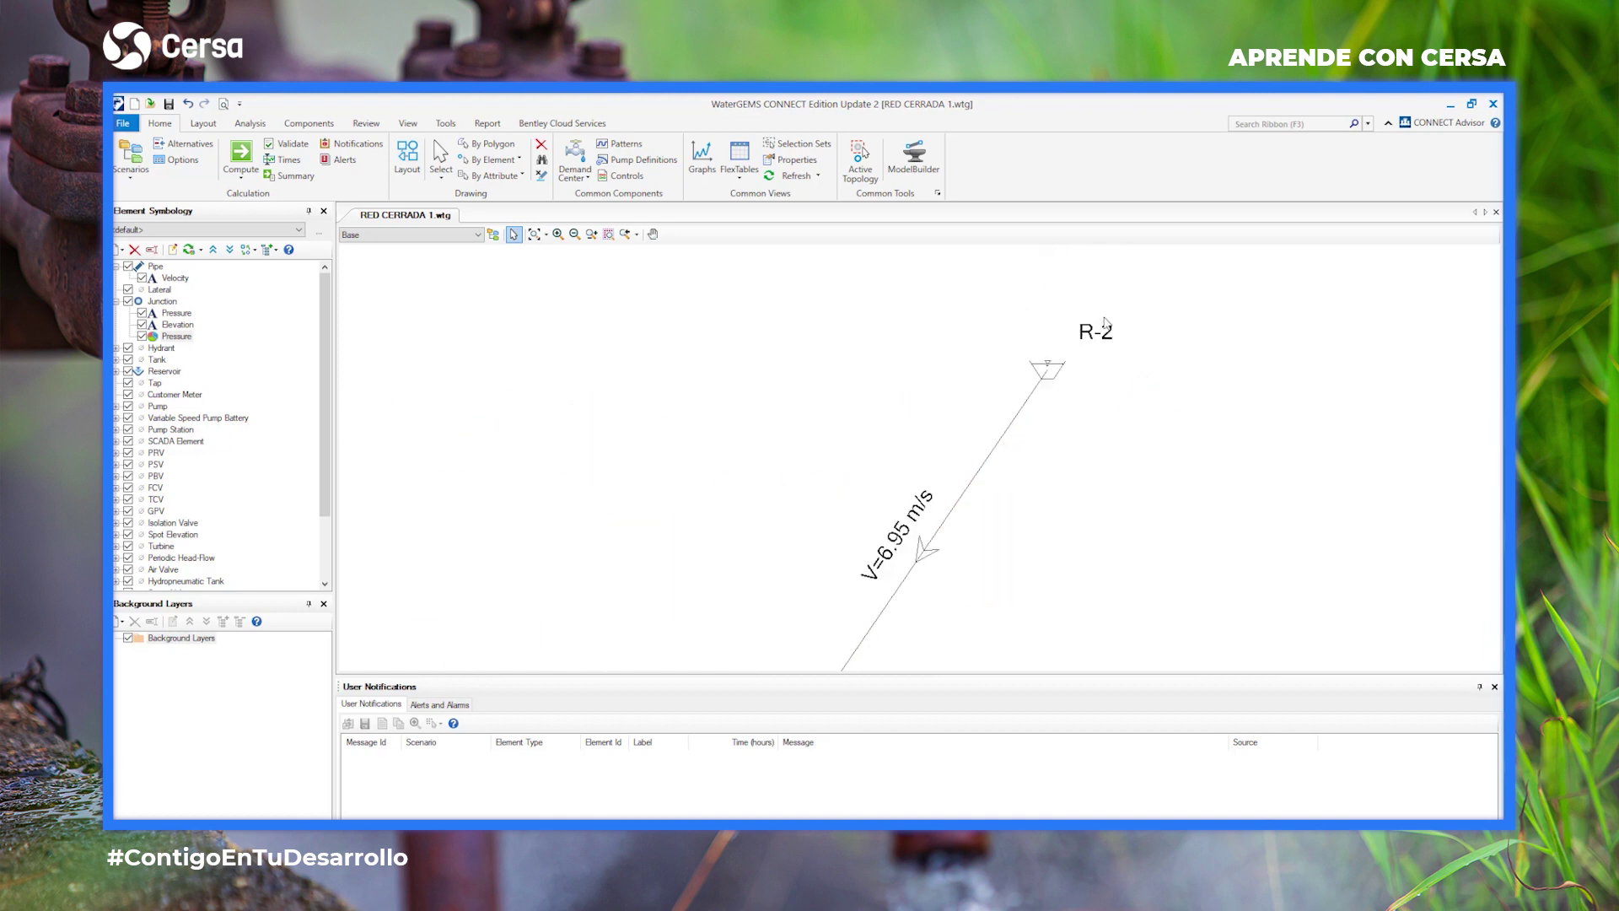
pyautogui.scroll(3, 974, 382)
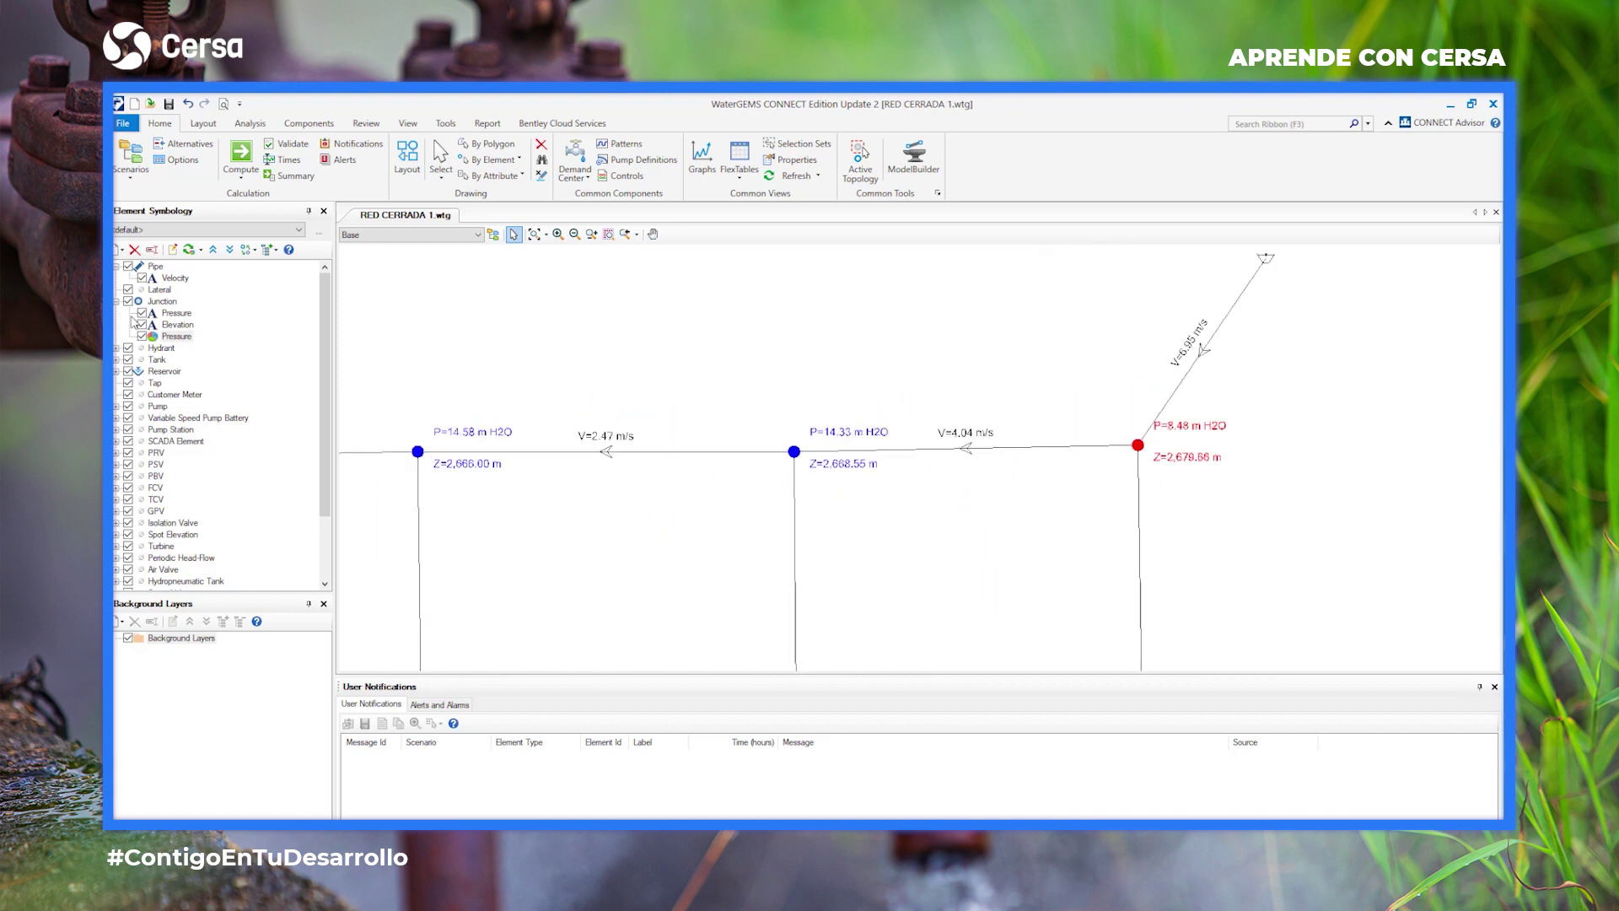
pyautogui.rightClick(163, 280)
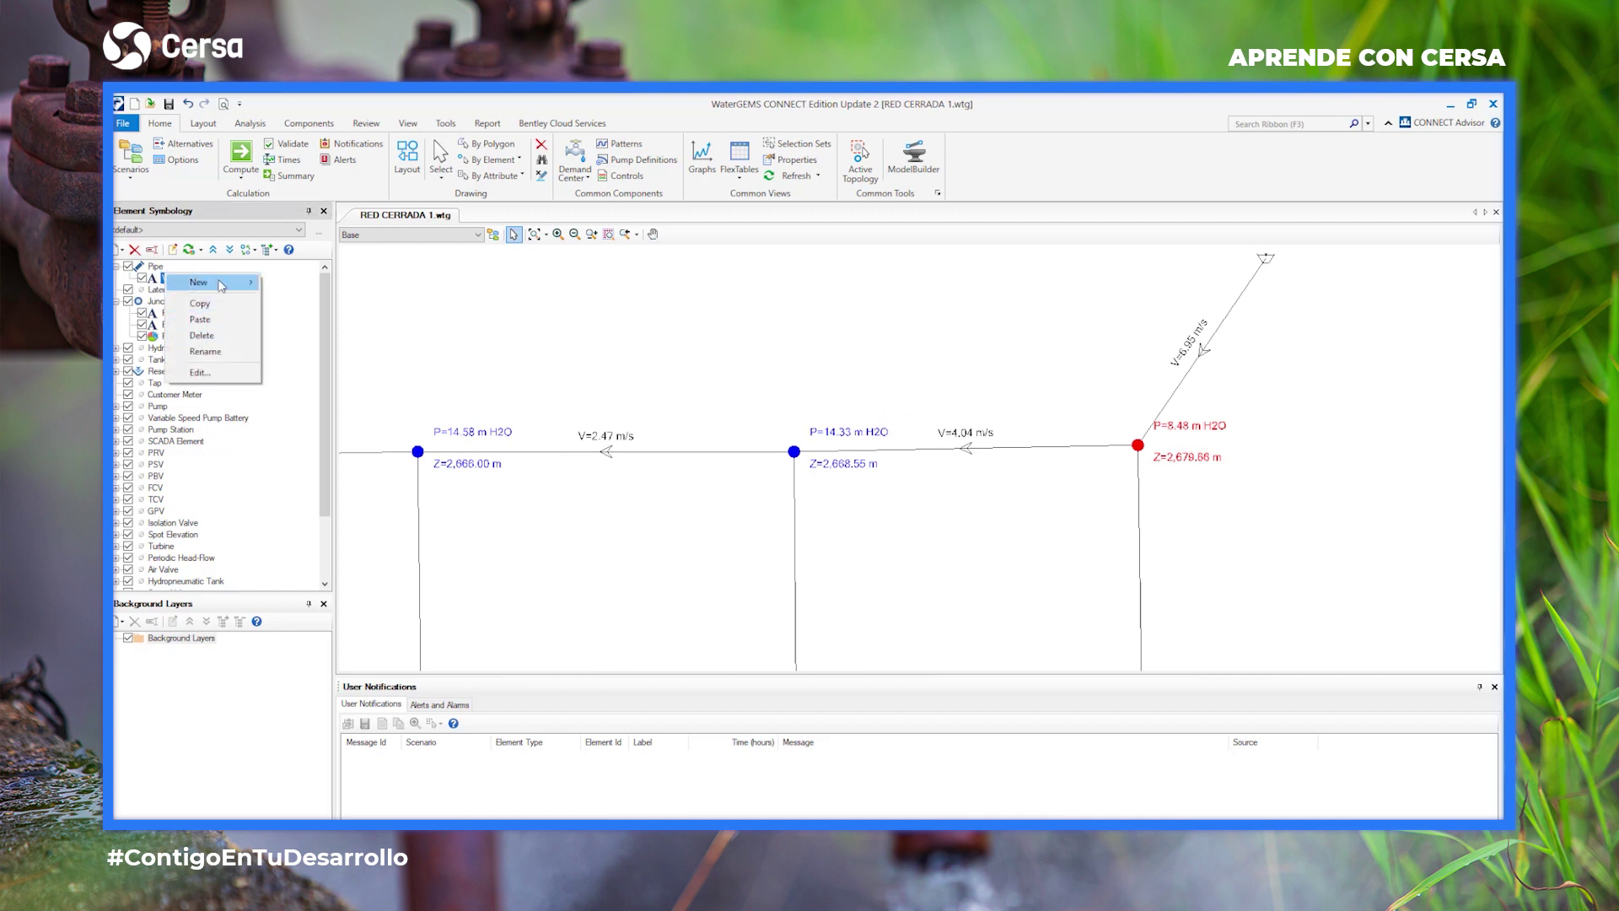
pyautogui.click(300, 283)
pyautogui.click(795, 604)
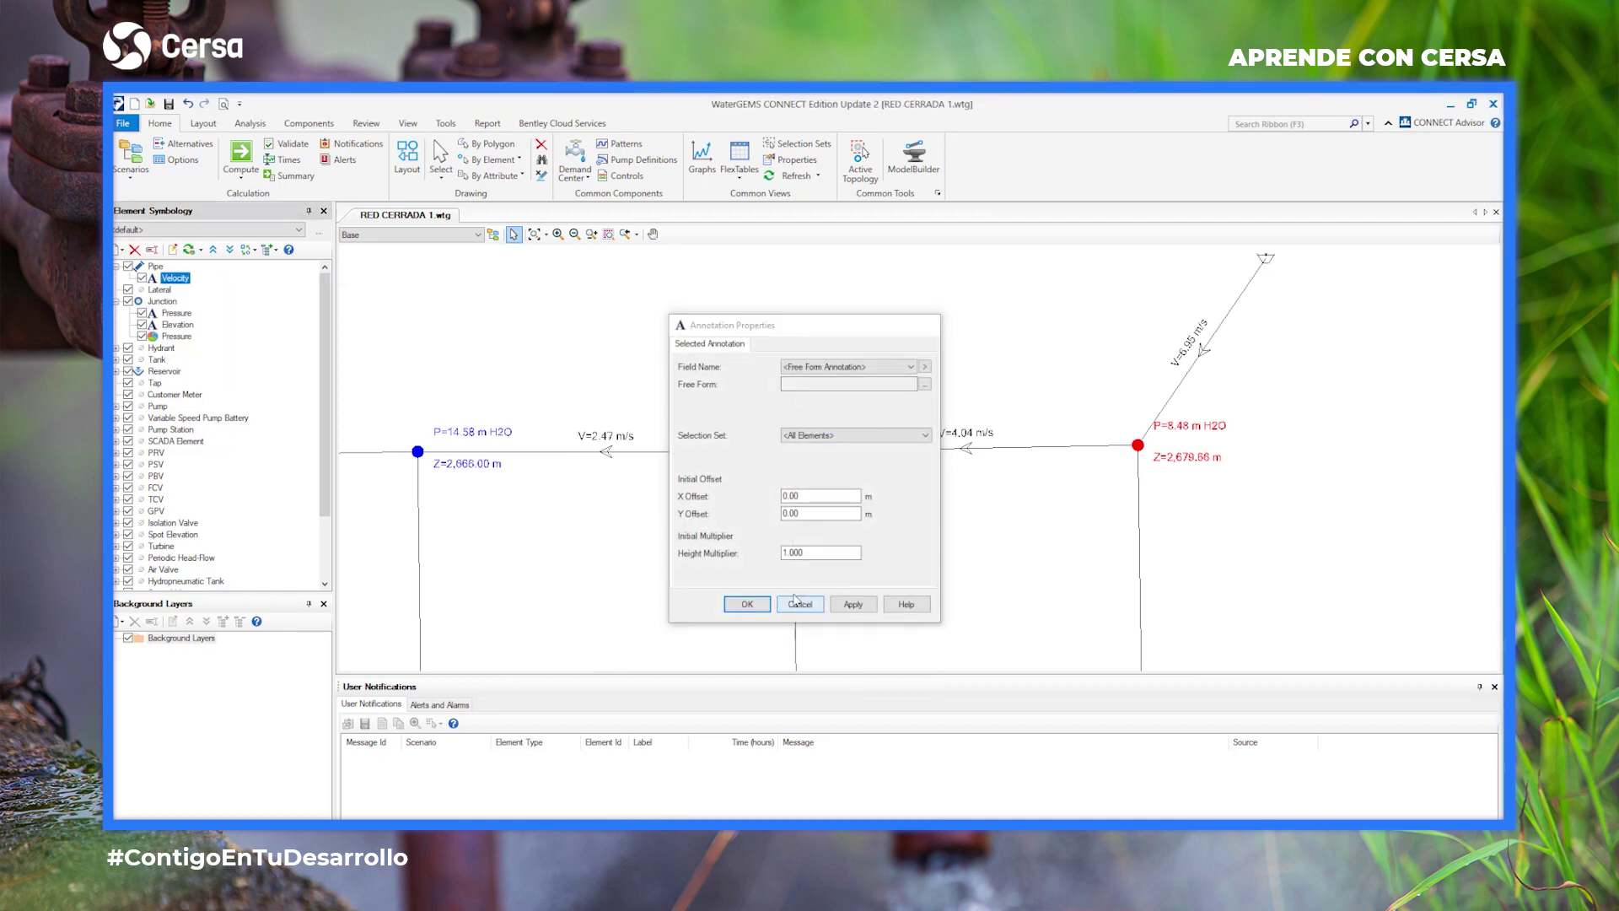
# Add a second pipe annotation for the Diameter field with the prefix "D=".
pyautogui.rightClick(183, 282)
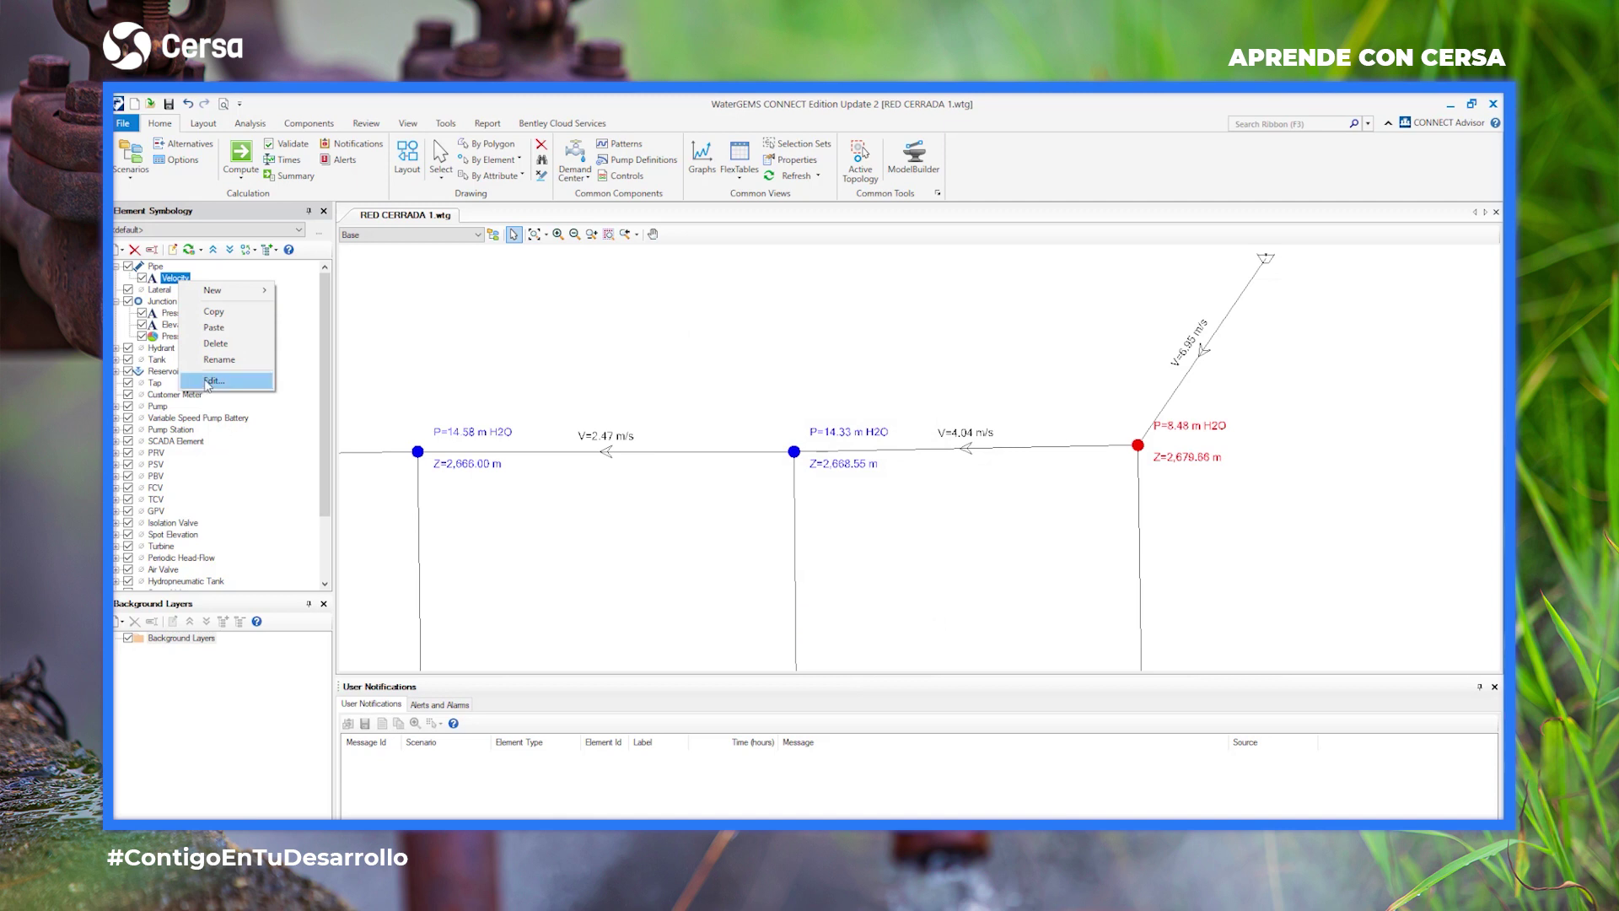
pyautogui.click(212, 381)
pyautogui.click(996, 298)
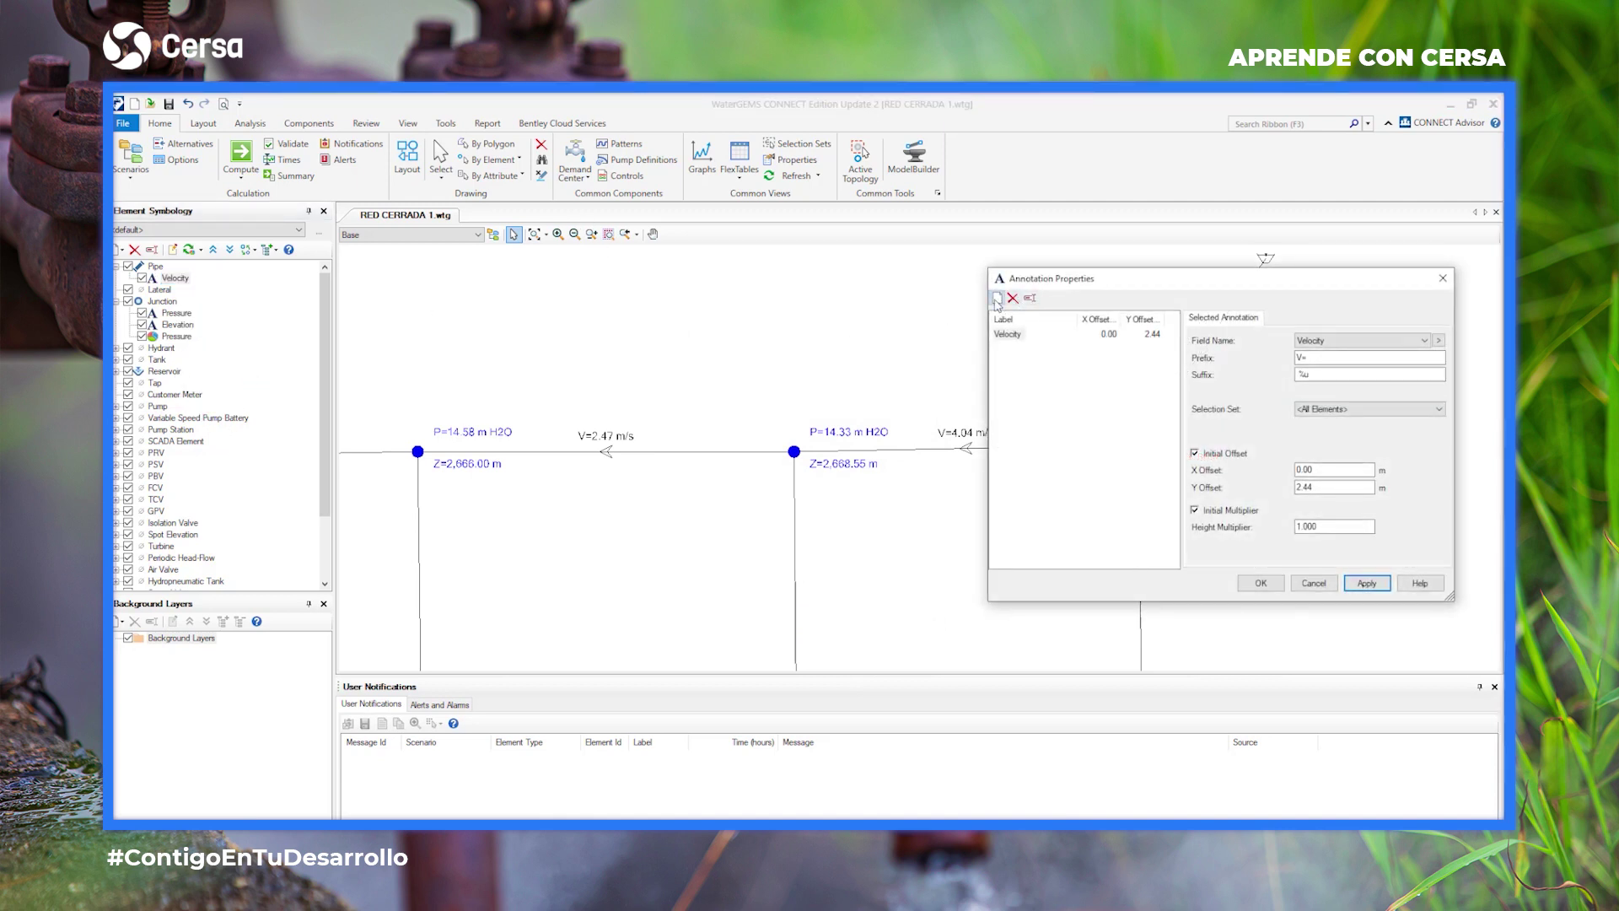
pyautogui.click(1336, 341)
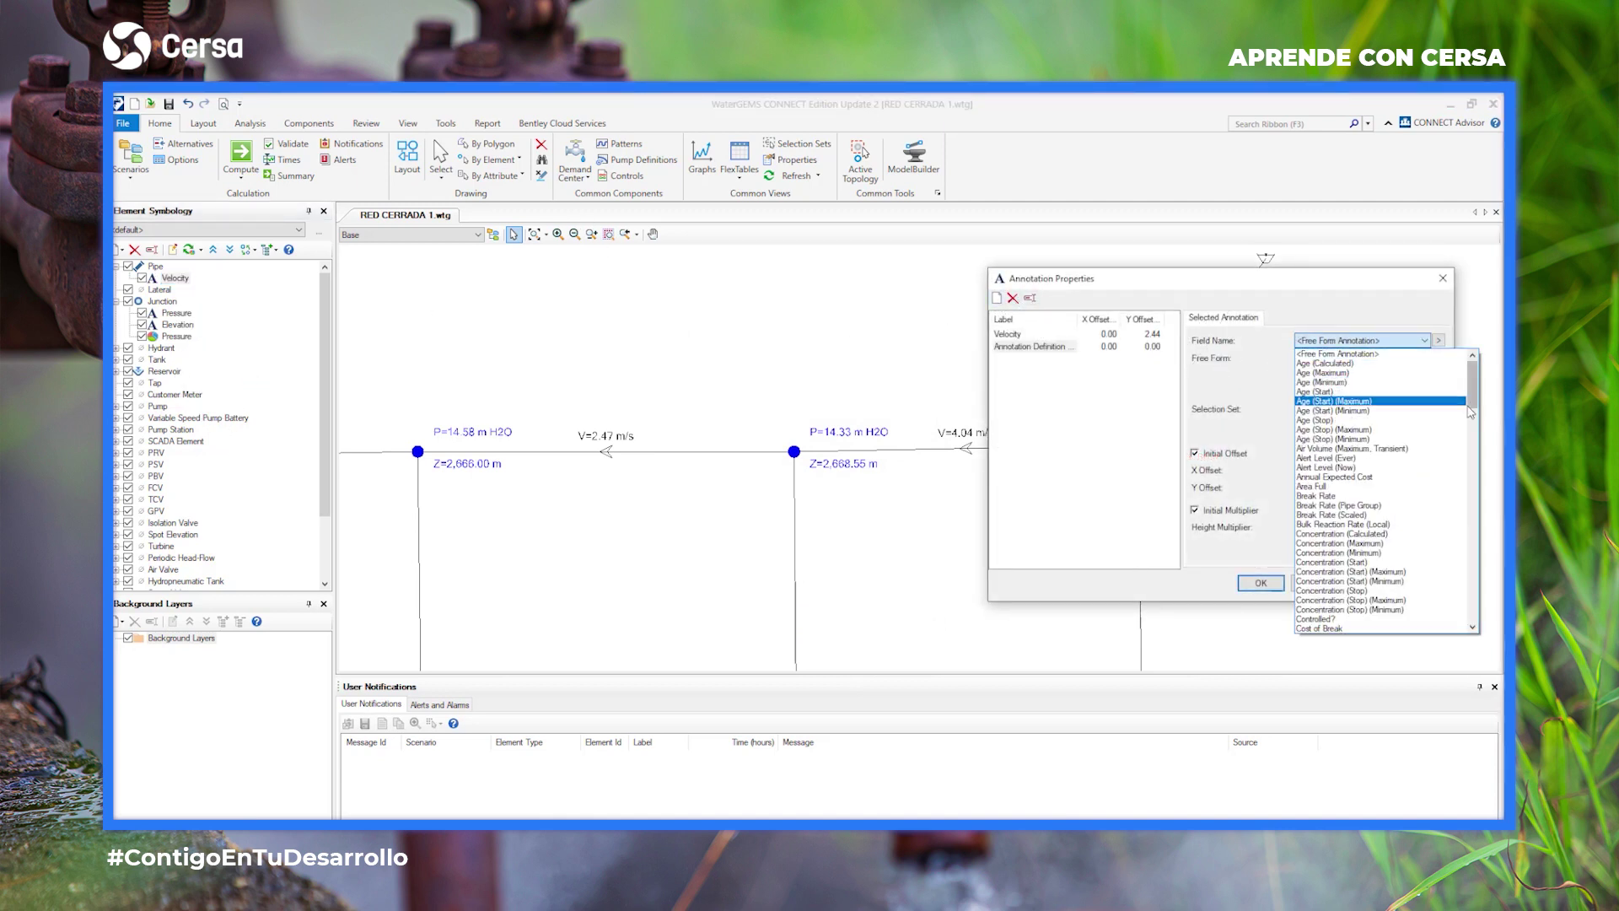
pyautogui.moveTo(1471, 406); pyautogui.dragTo(1467, 437)
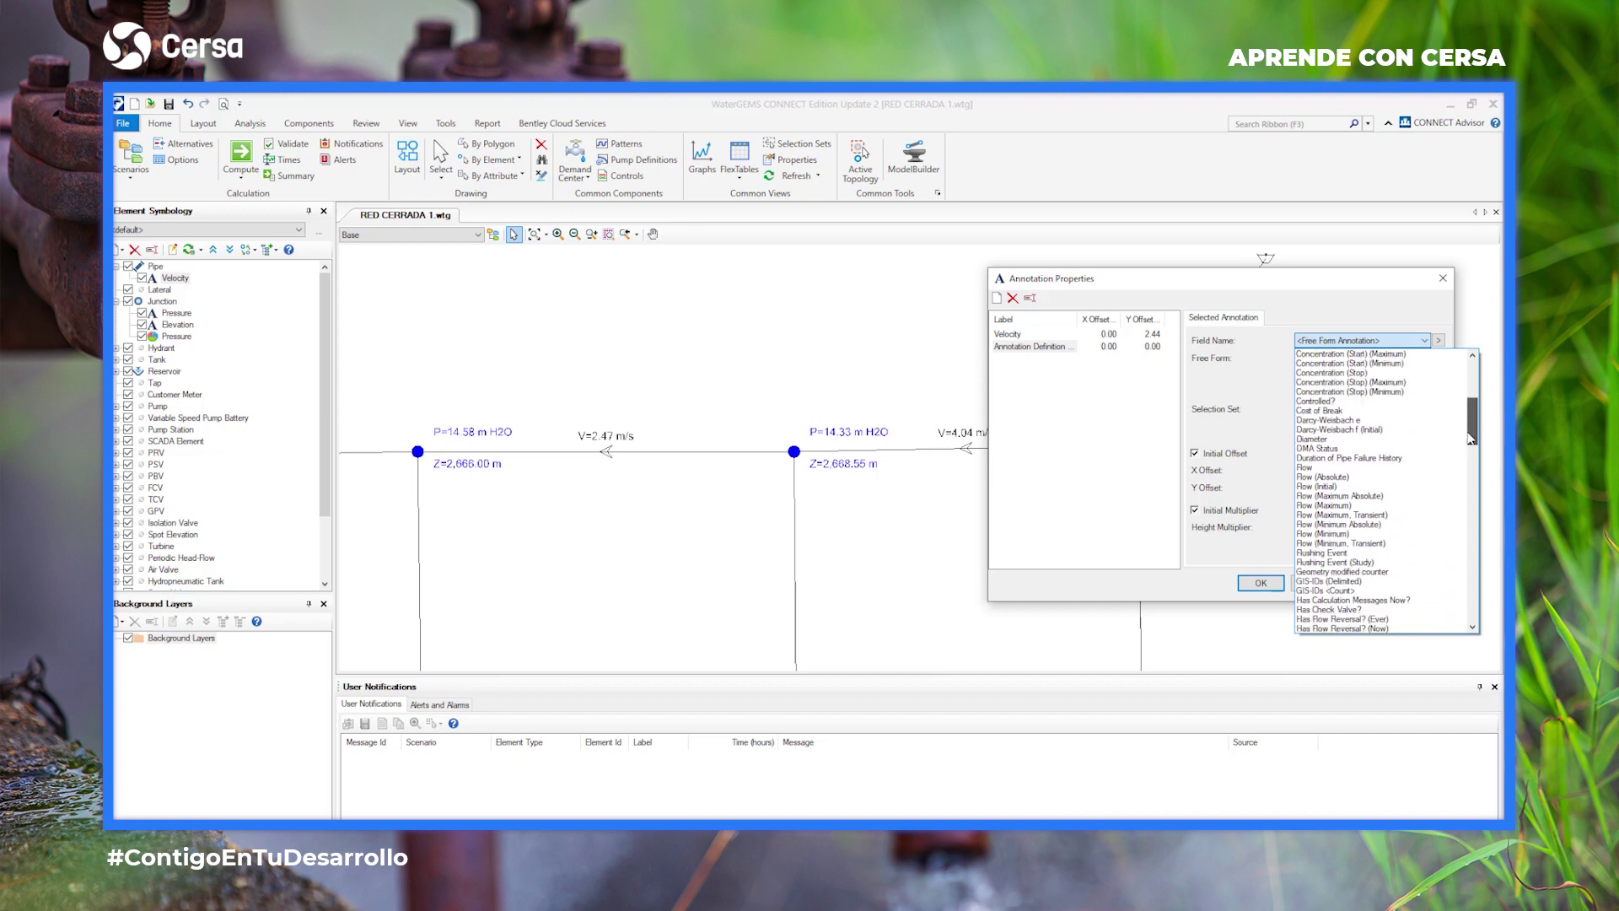
pyautogui.click(1308, 449)
pyautogui.click(1309, 439)
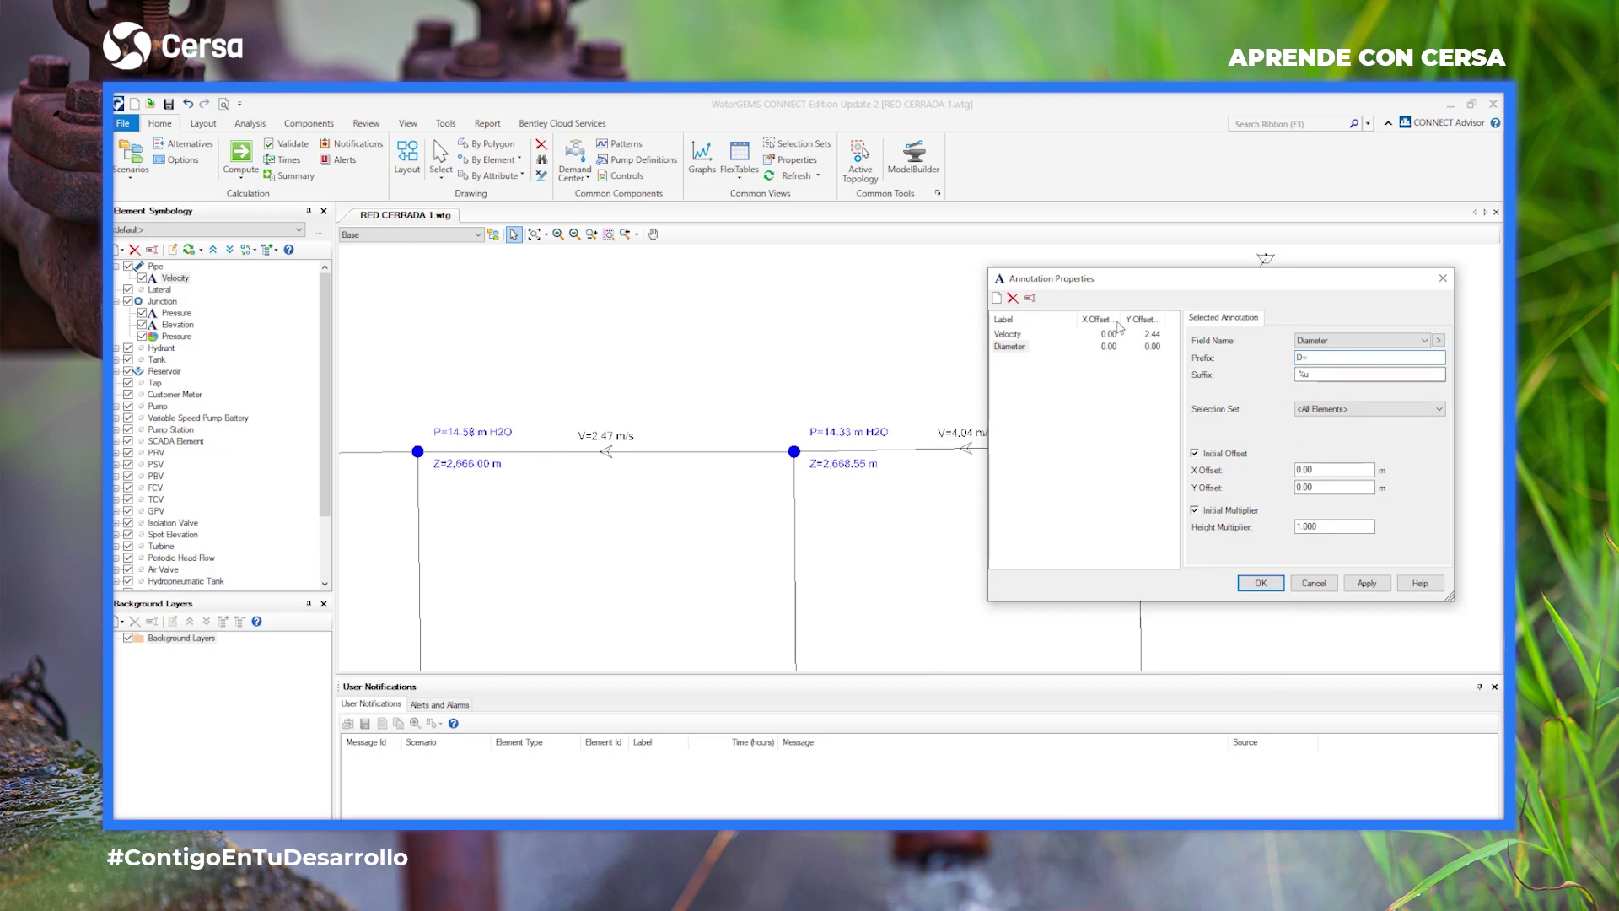
# Set the diameter annotation's Y offset to -2.44 m and apply it to the pipes.
pyautogui.click(1008, 336)
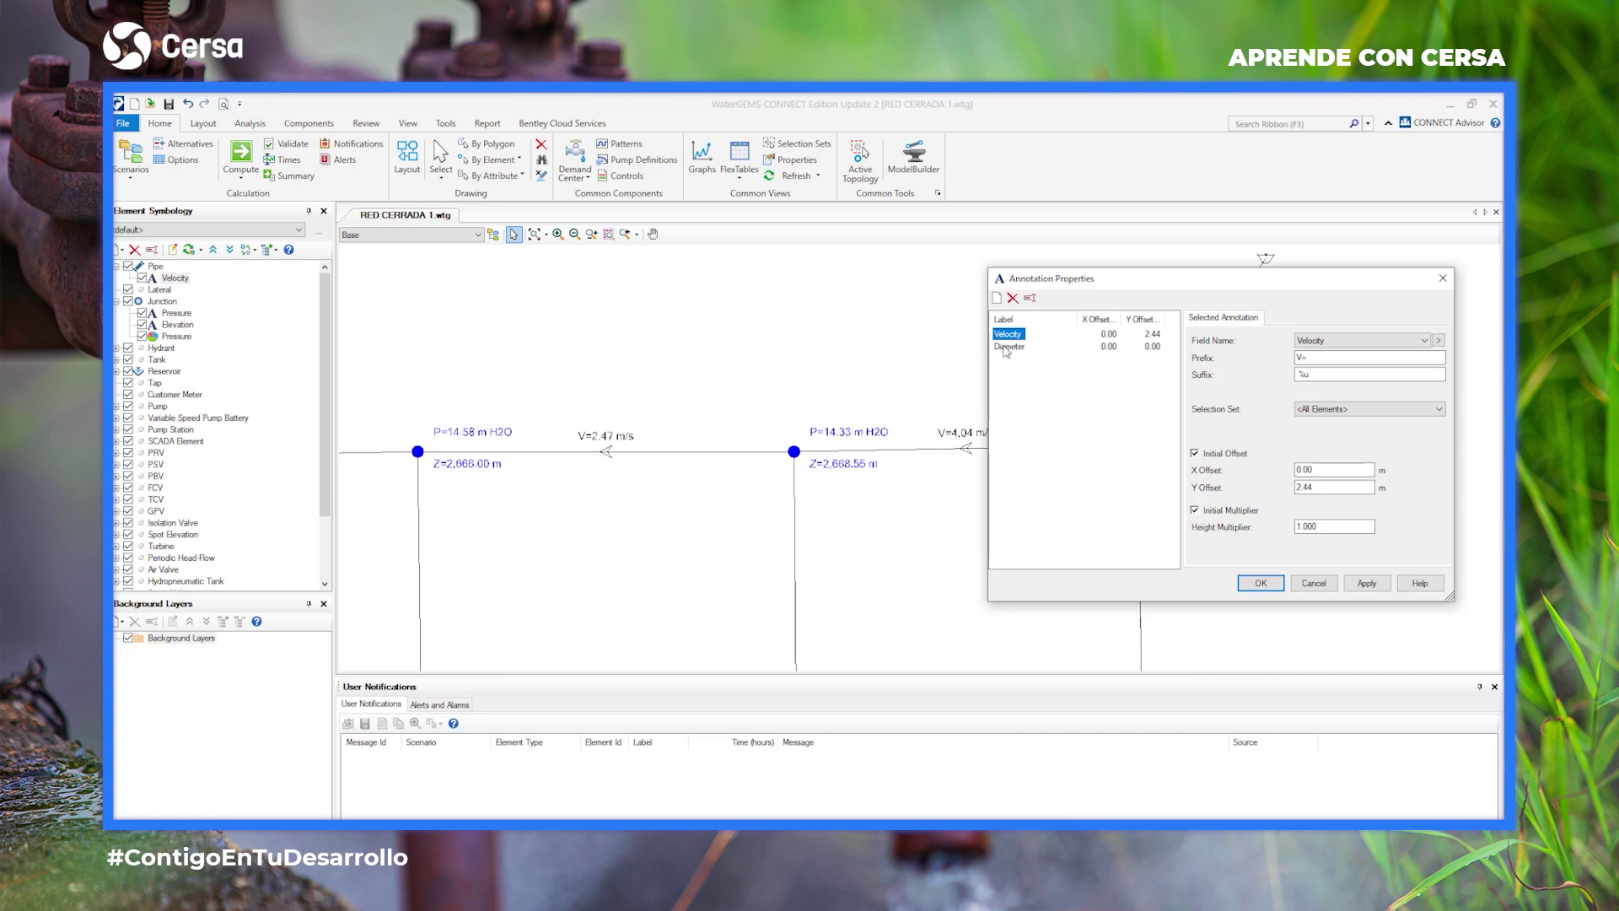
pyautogui.click(1005, 348)
pyautogui.click(1299, 487)
pyautogui.moveTo(1341, 489); pyautogui.dragTo(1232, 488)
pyautogui.press('BackSpace')
pyautogui.write('-2.44')
pyautogui.click(1361, 583)
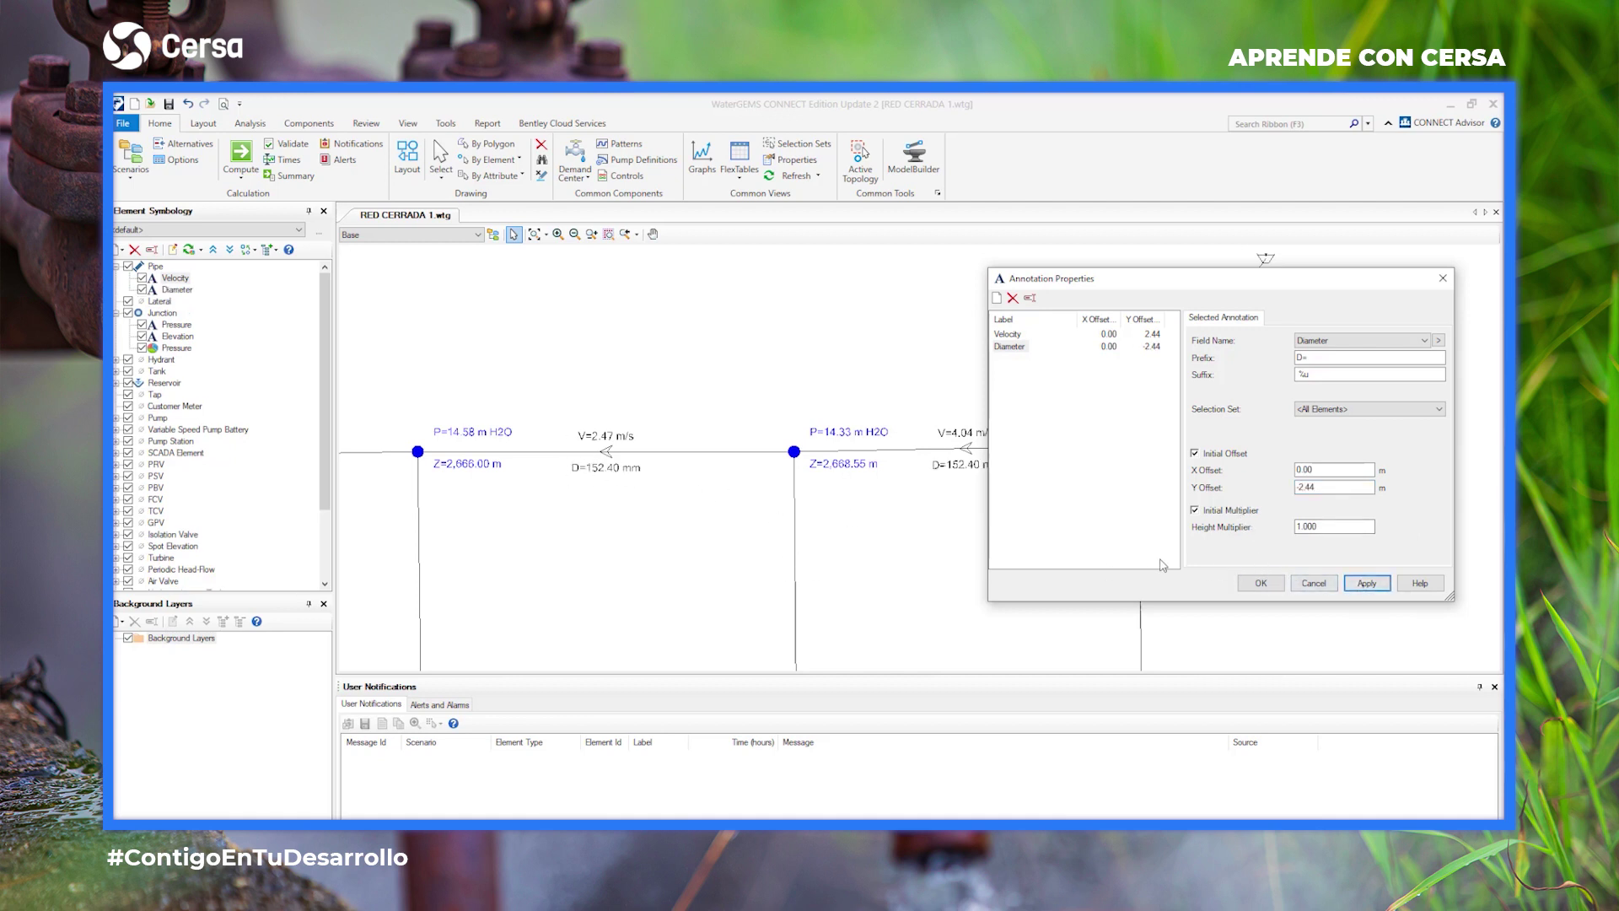
pyautogui.click(1261, 583)
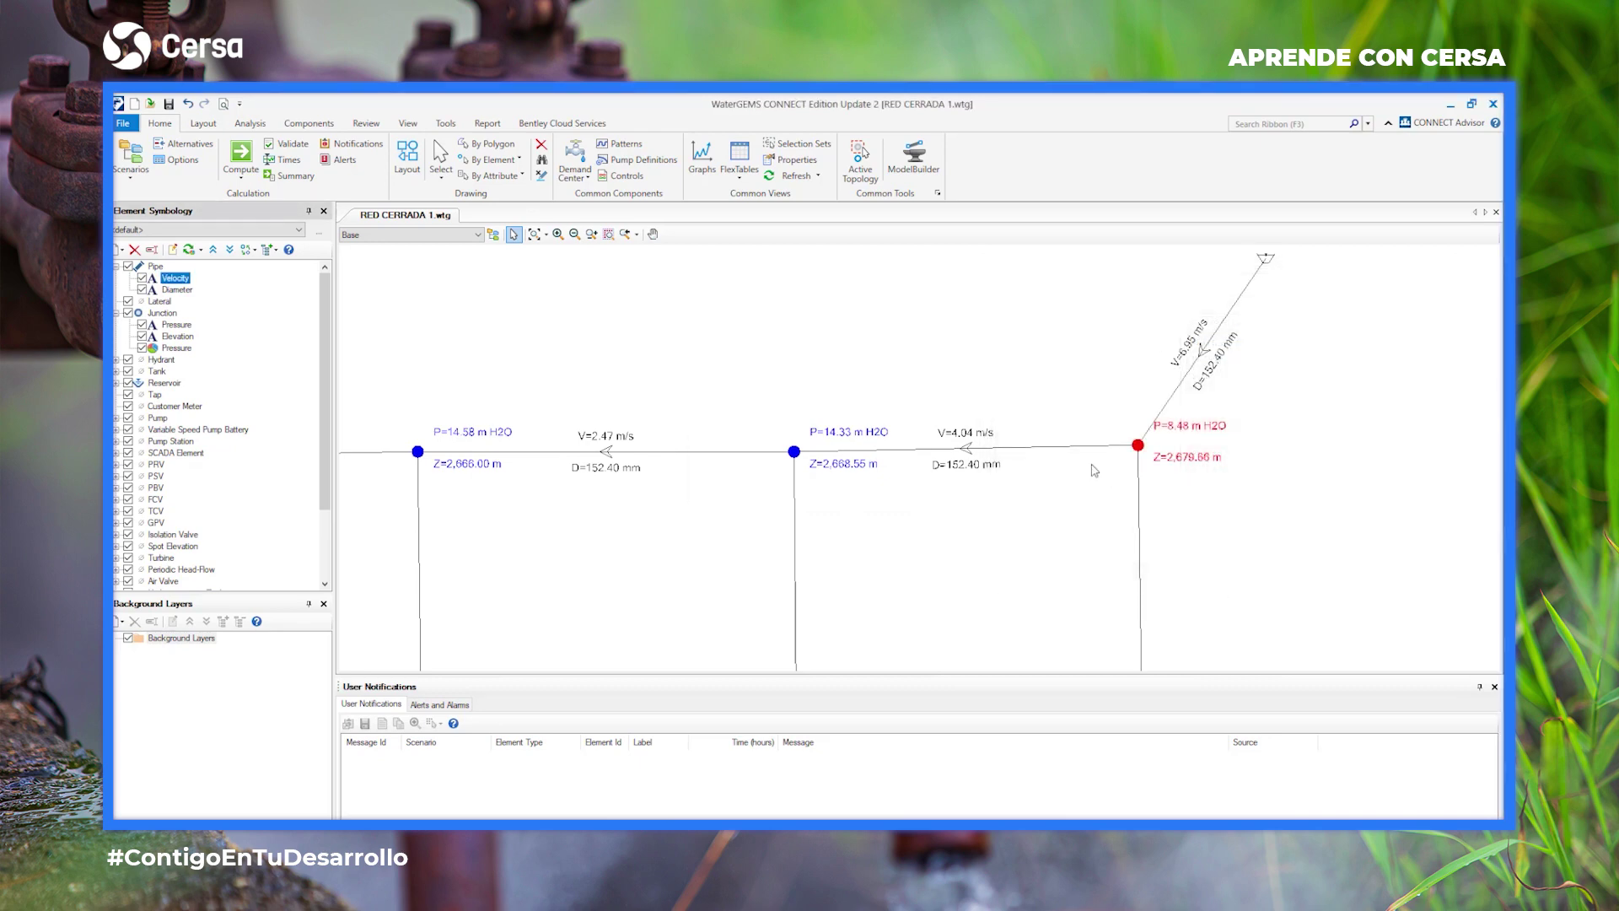
# Examine the velocity and diameter annotations on the pipes near reservoir R-2 and in the inner network.
pyautogui.scroll(-2, 968, 418)
pyautogui.scroll(2, 967, 417)
pyautogui.scroll(4, 967, 417)
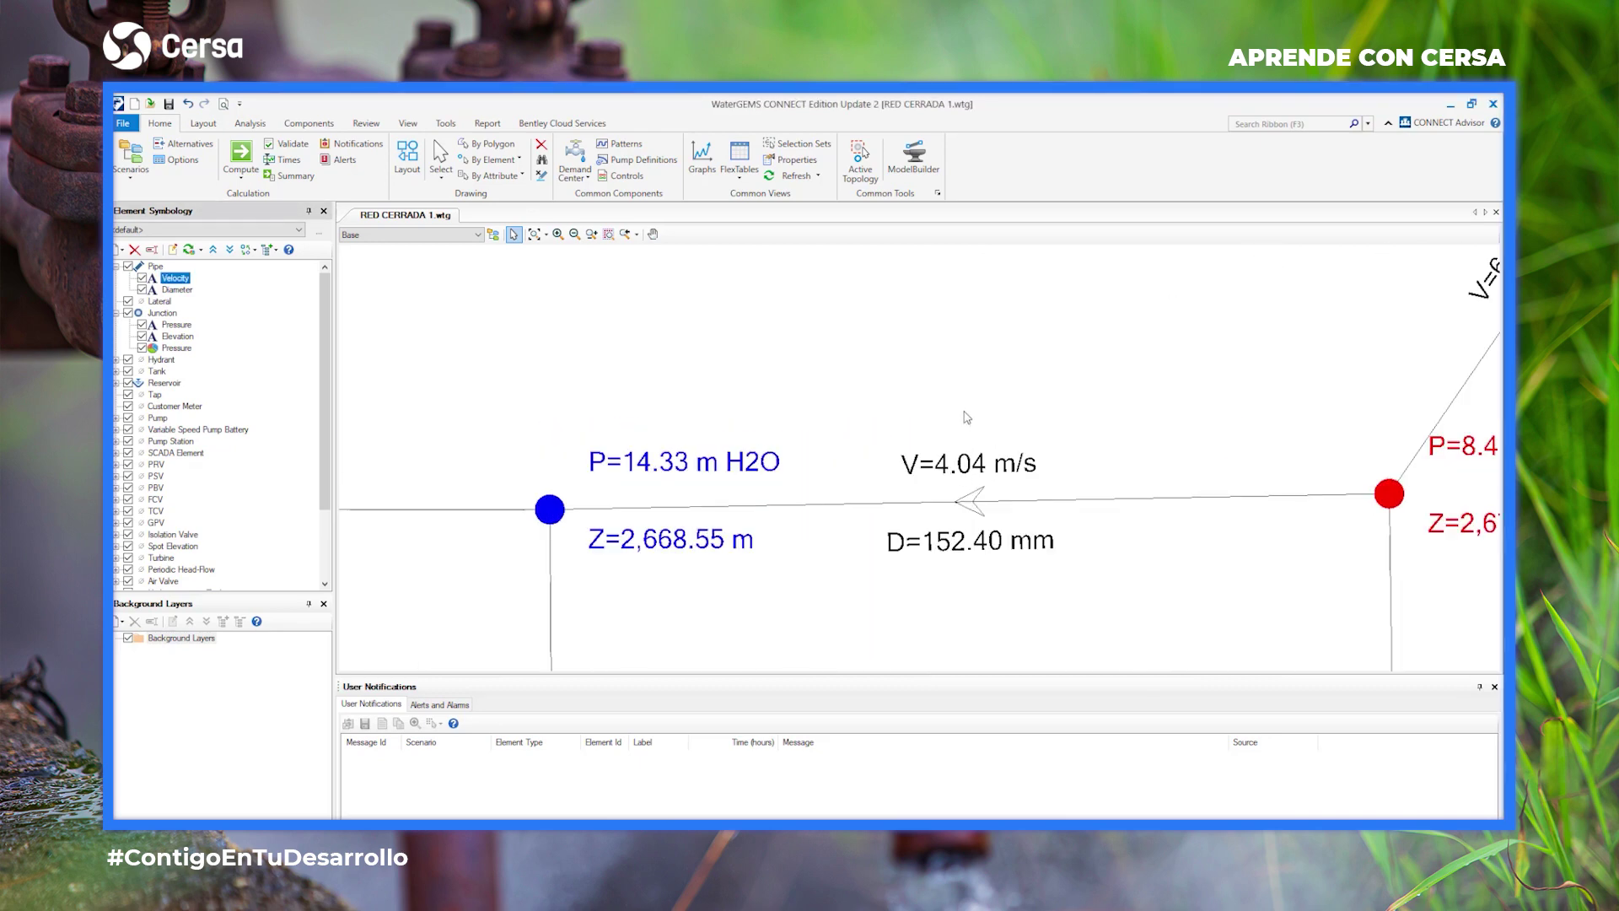
pyautogui.scroll(-3, 967, 417)
pyautogui.scroll(-3, 967, 417)
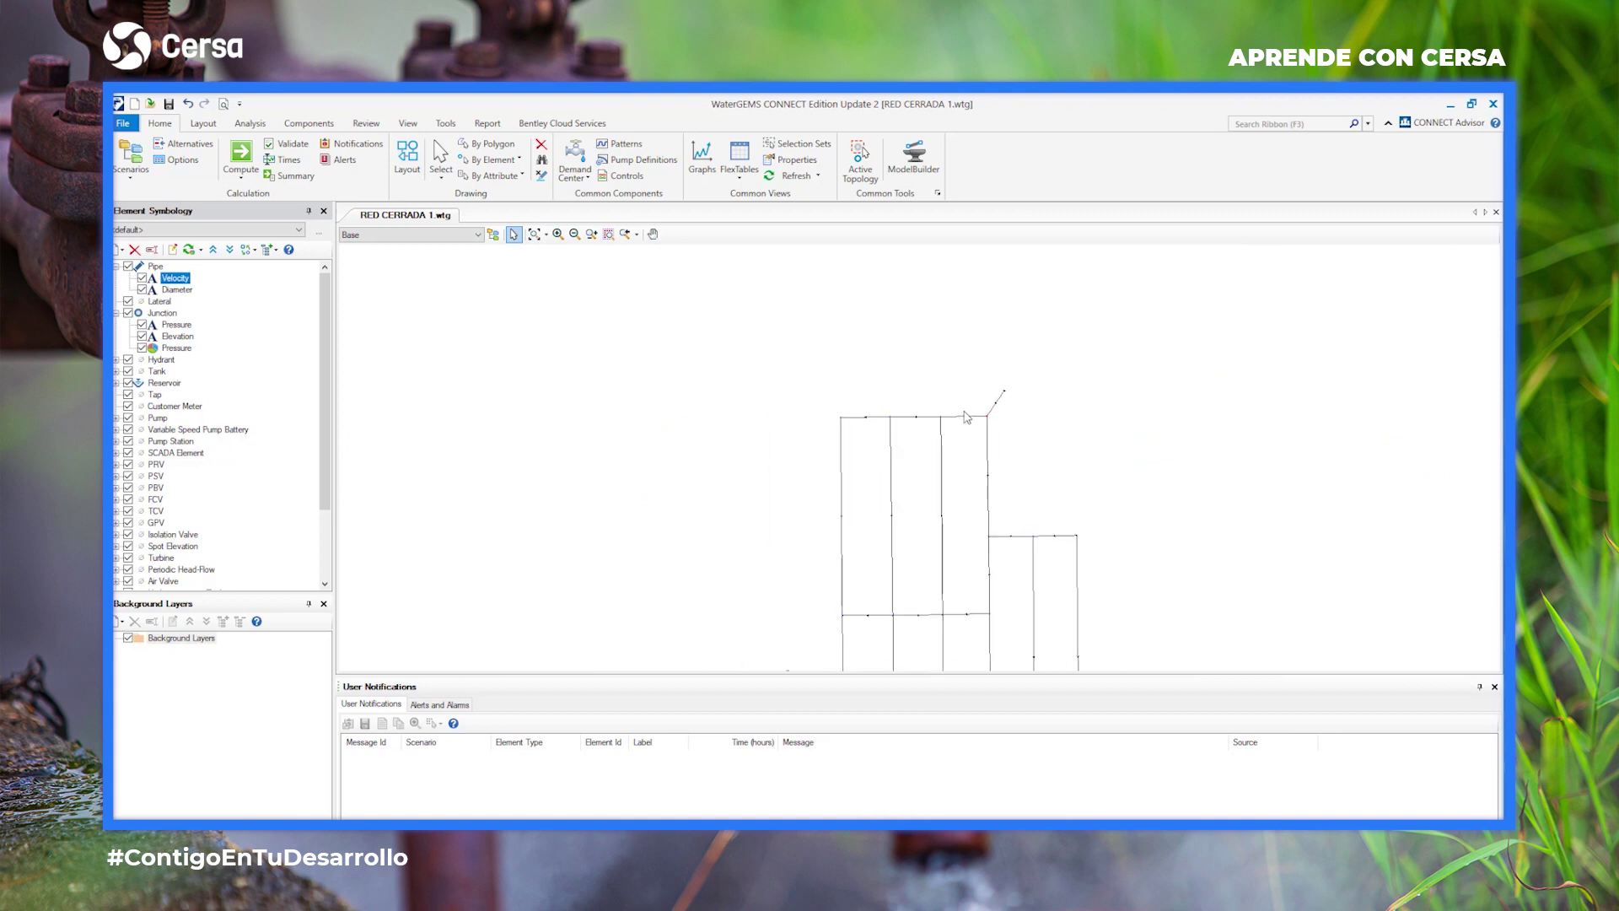
pyautogui.scroll(1, 947, 427)
pyautogui.moveTo(1072, 304); pyautogui.dragTo(1035, 459)
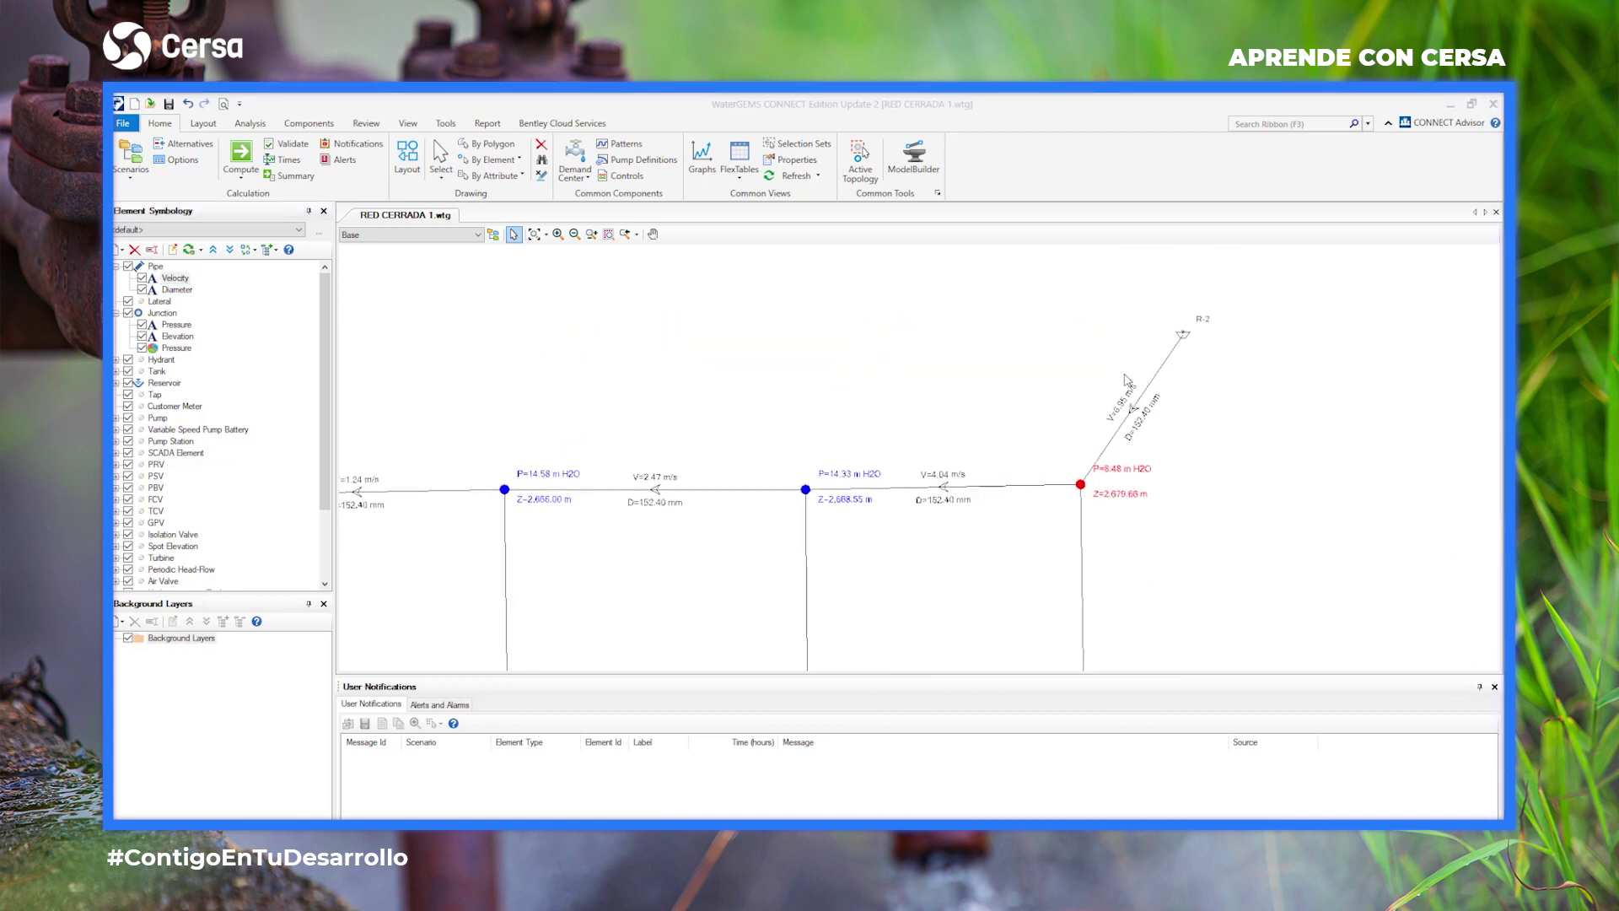
pyautogui.scroll(-2, 1023, 355)
pyautogui.scroll(5, 1022, 355)
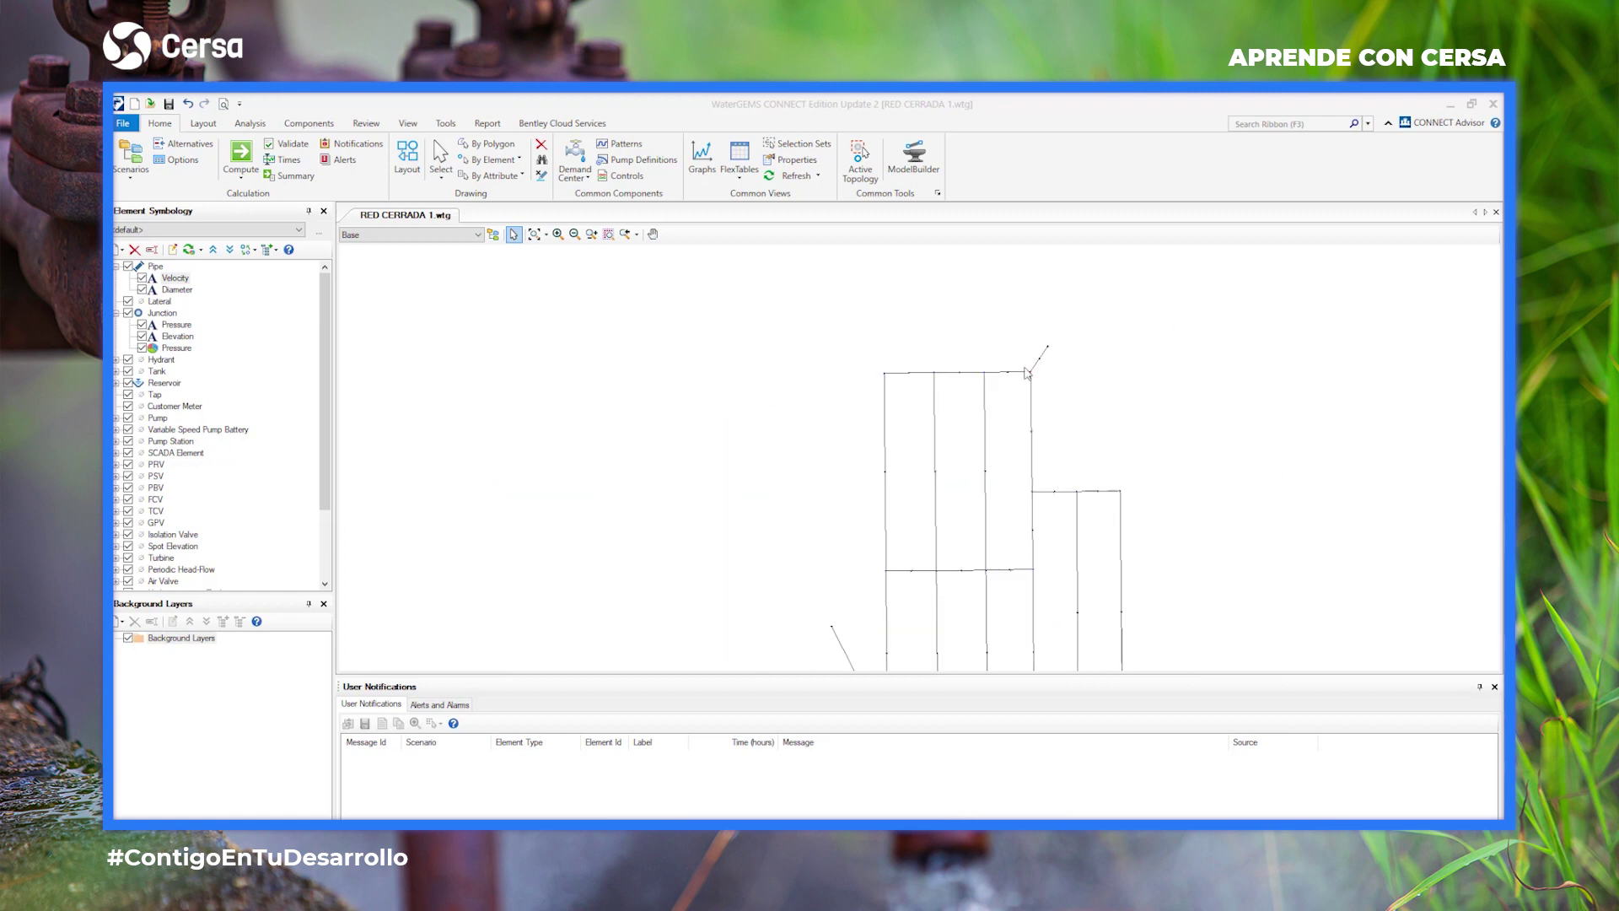
pyautogui.scroll(1, 1079, 546)
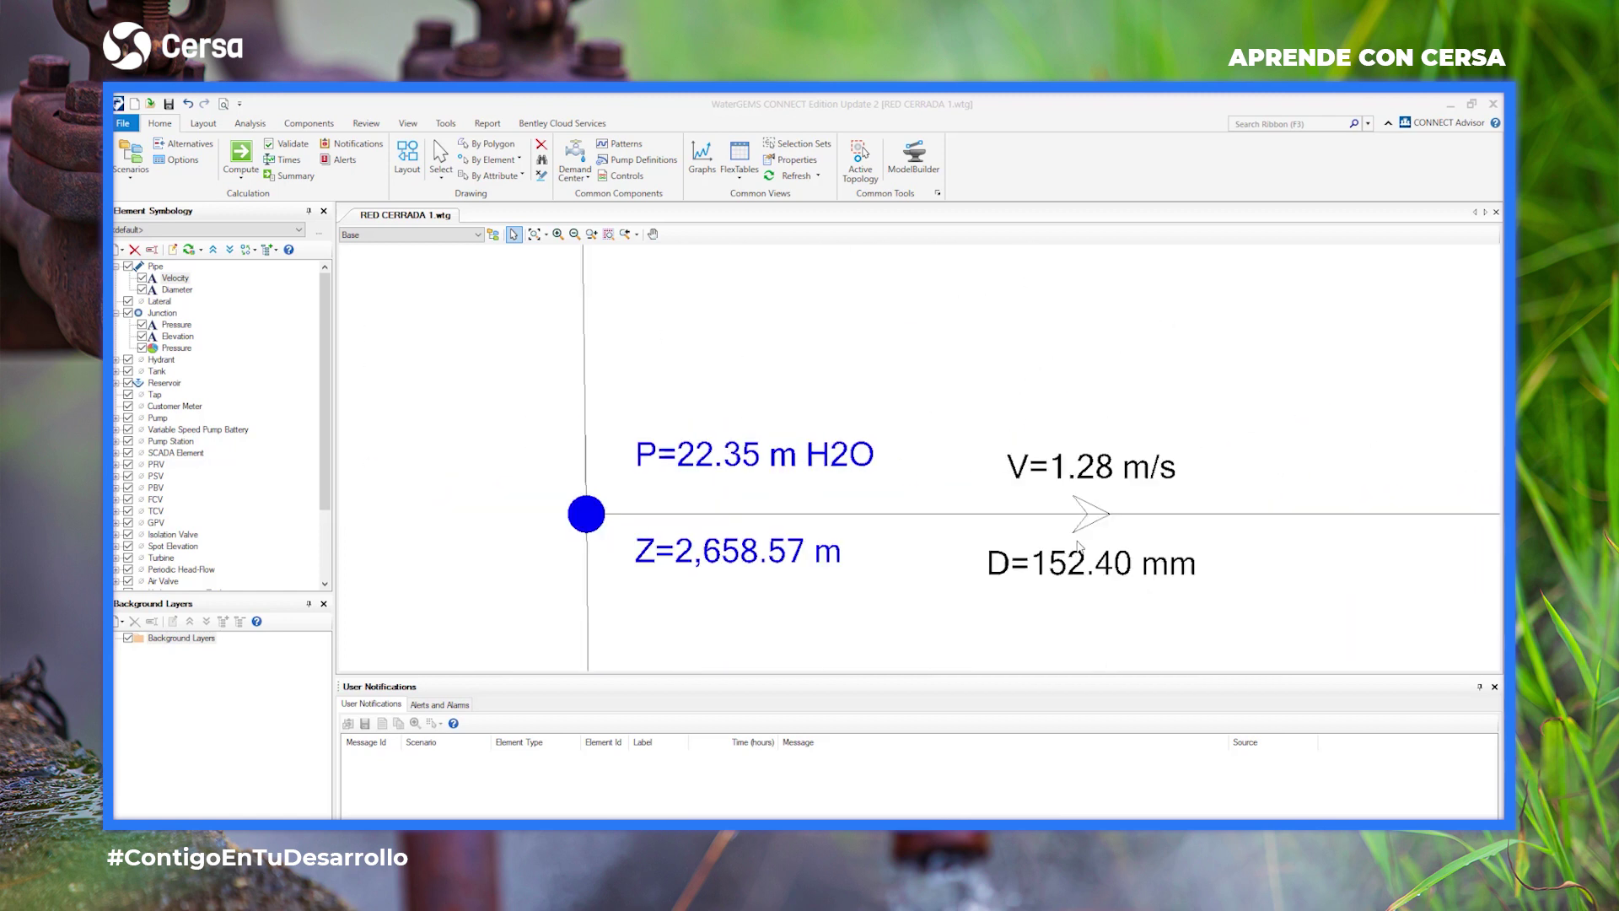
pyautogui.scroll(-2, 1079, 547)
# Switch to the DIAMETROS.xlsx workbook in Excel and set the Clase 10 pipe table's font color to automatic.
pyautogui.moveTo(443, 816)
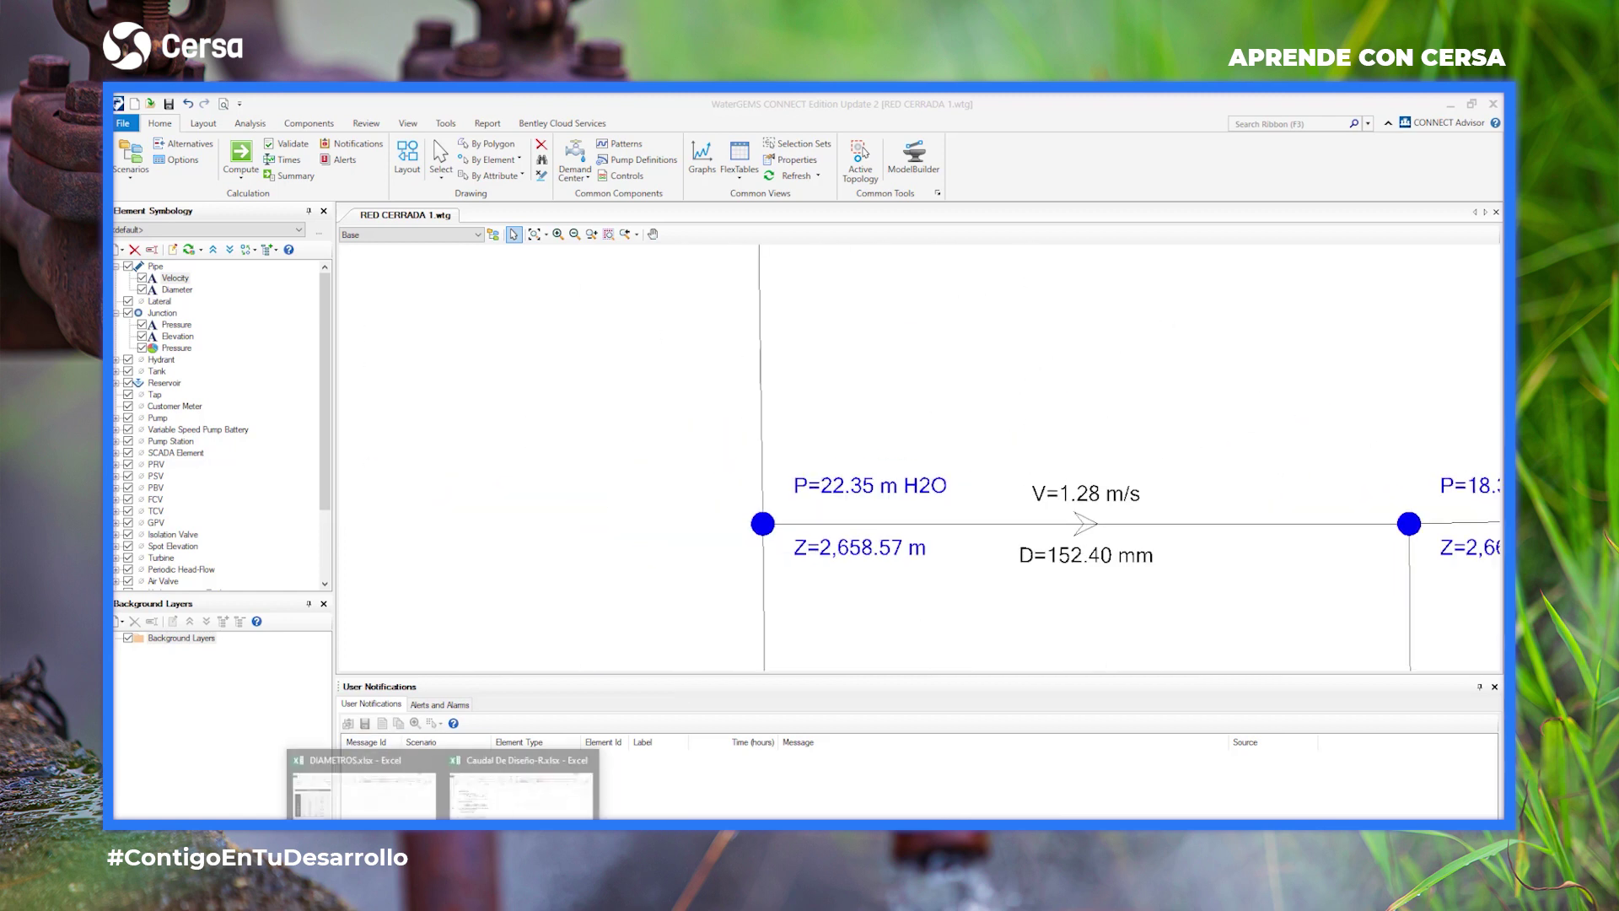
pyautogui.click(342, 801)
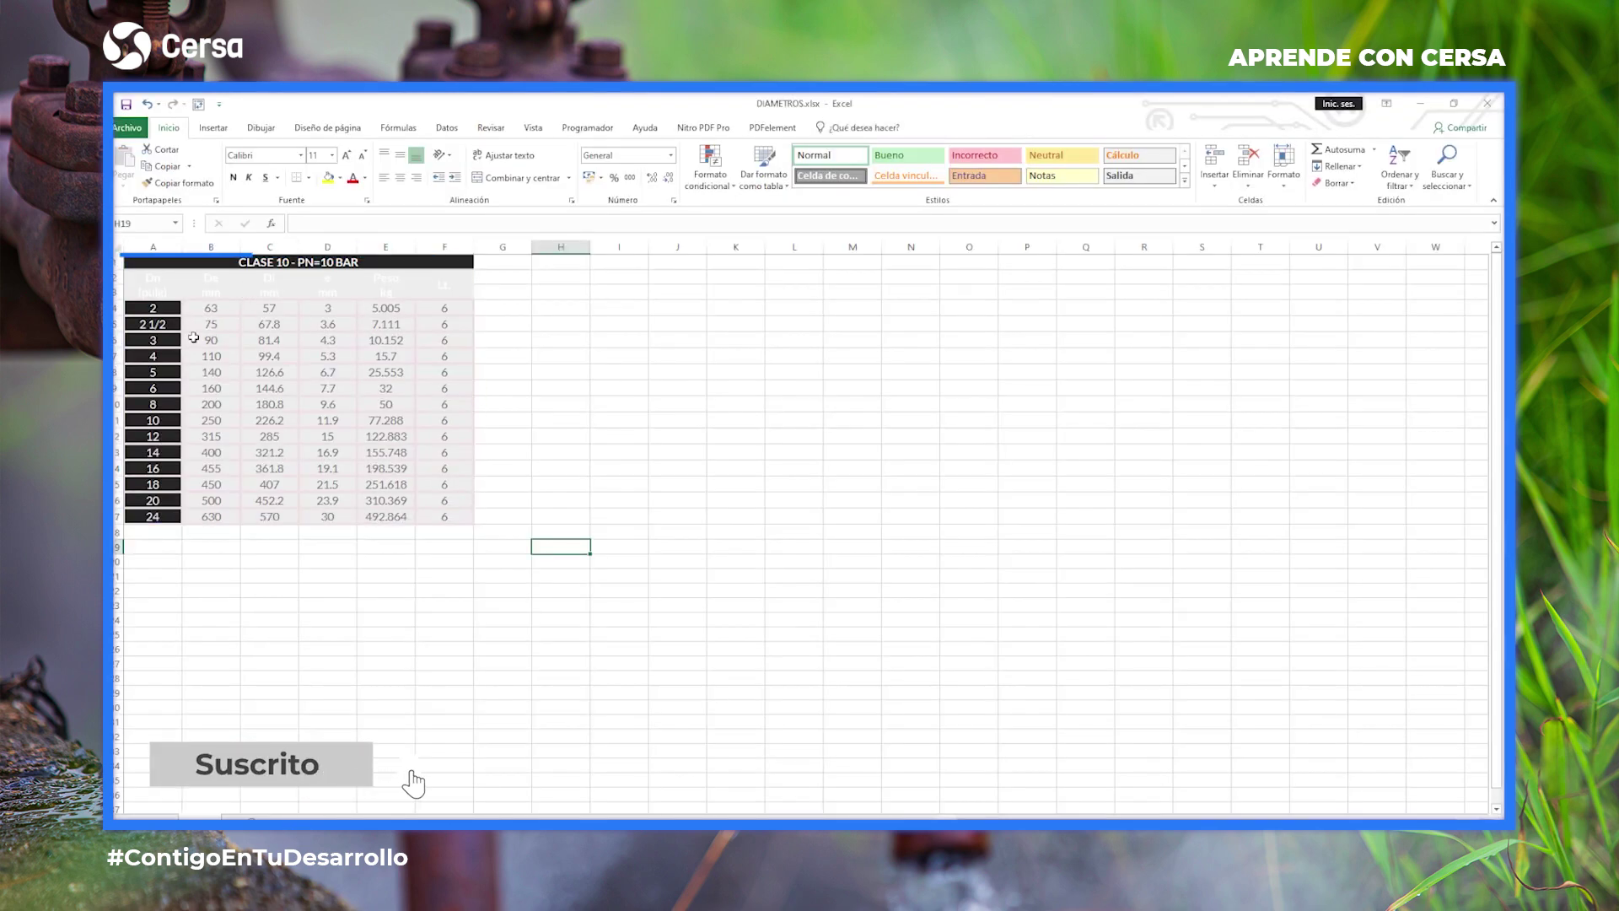
pyautogui.moveTo(153, 309); pyautogui.dragTo(386, 504)
pyautogui.moveTo(160, 263); pyautogui.dragTo(462, 518)
pyautogui.click(365, 178)
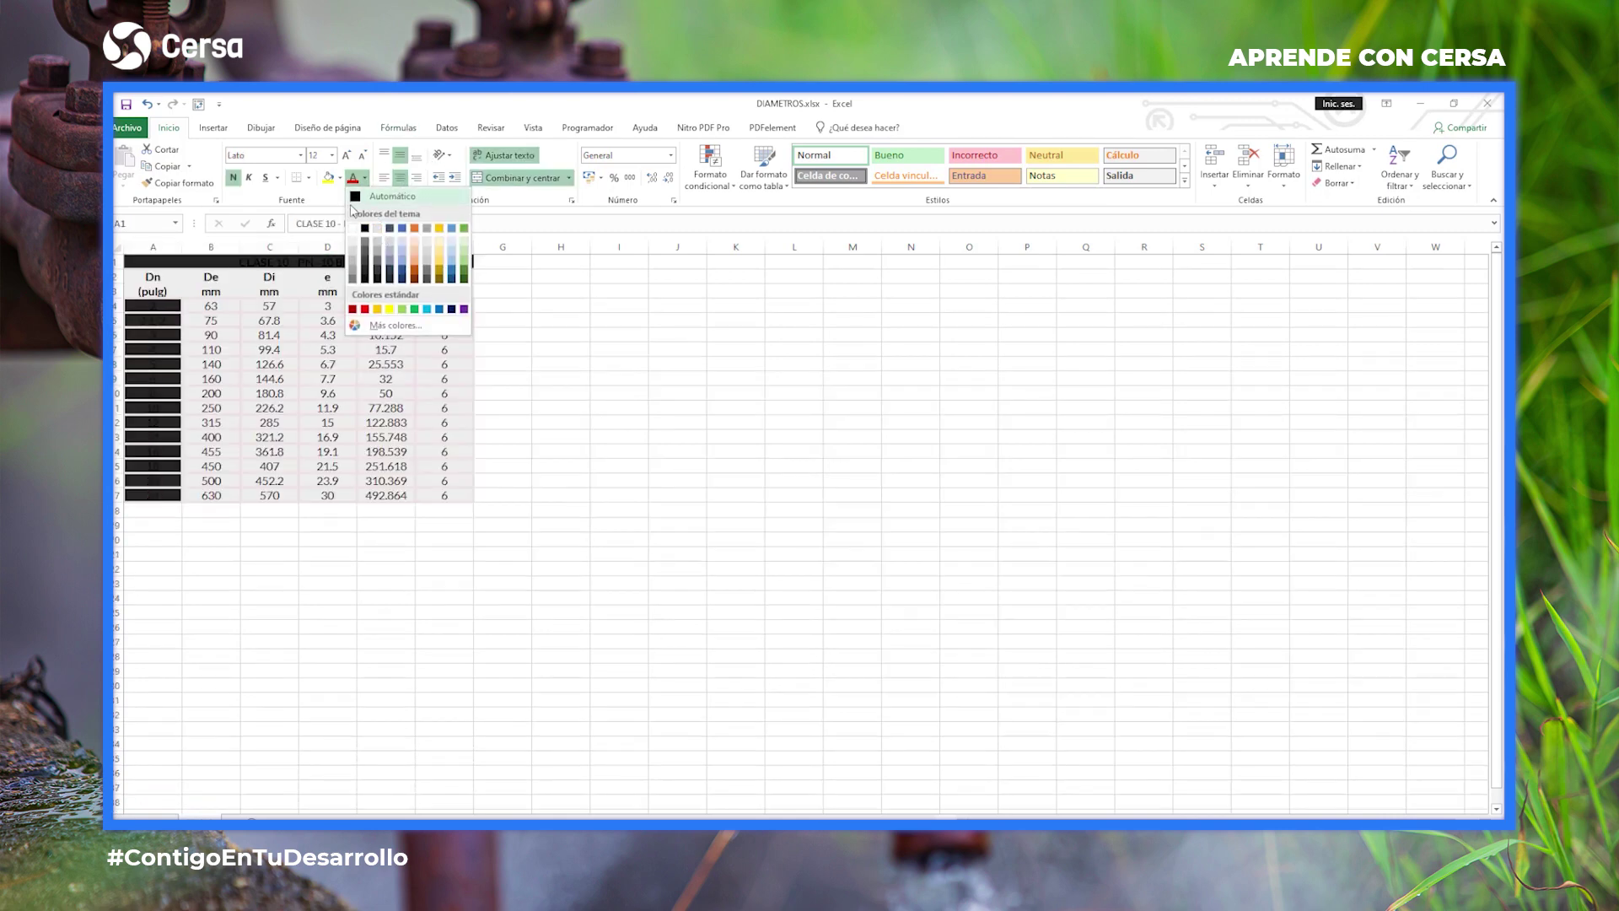
pyautogui.click(361, 208)
# Set the font color of the nominal diameters in A4:A17 to white and select the De and Di values.
pyautogui.moveTo(163, 312); pyautogui.dragTo(156, 516)
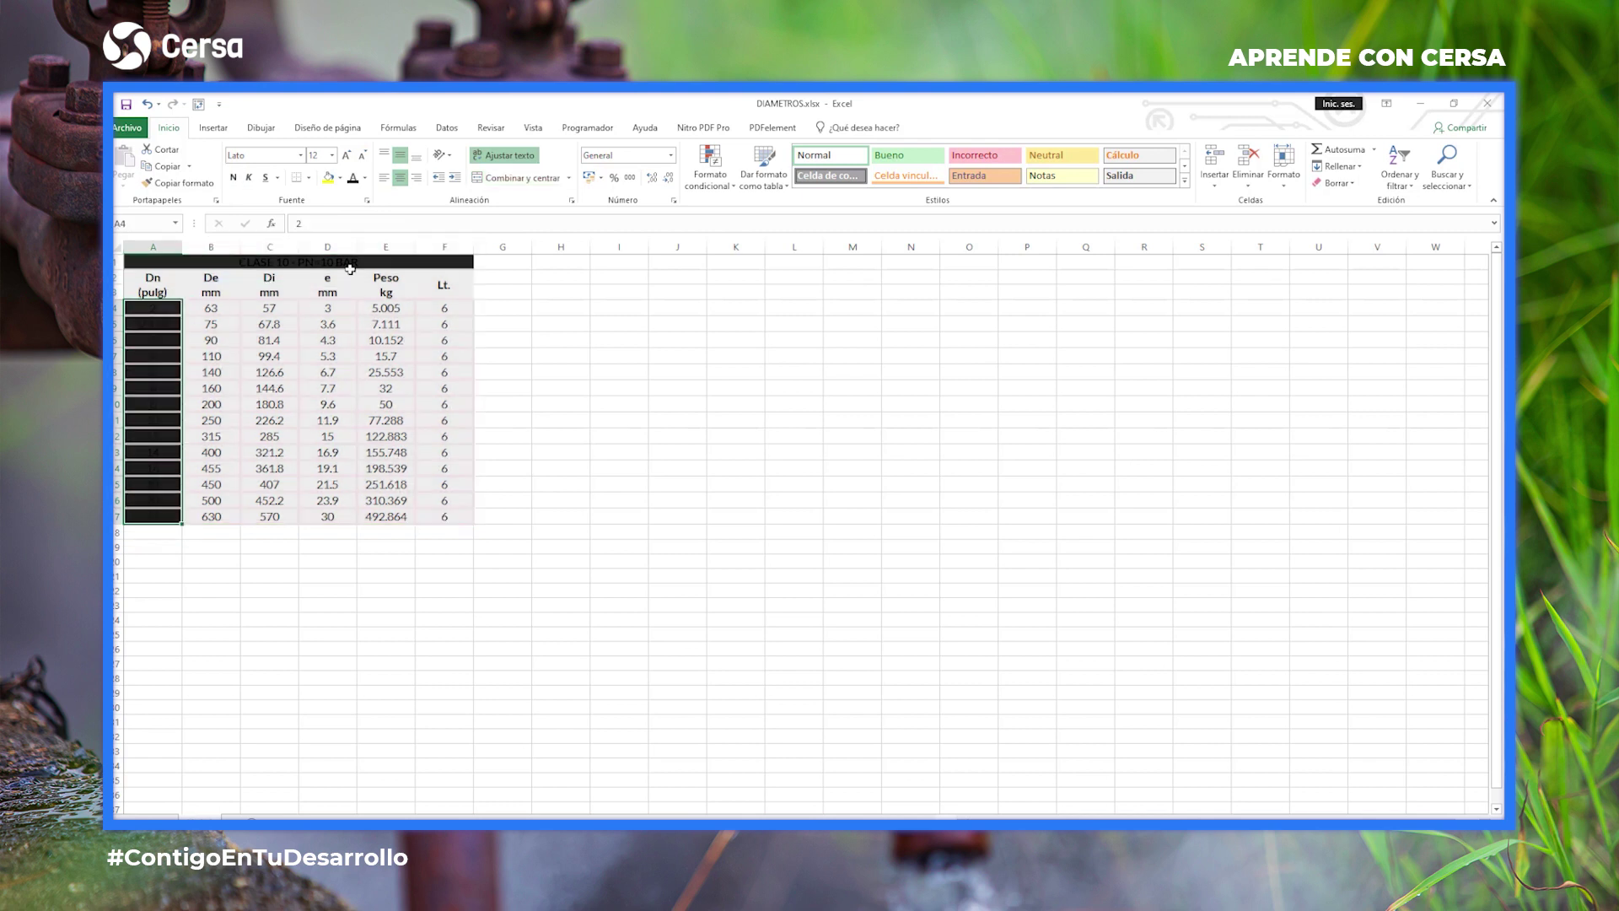
pyautogui.click(365, 178)
pyautogui.click(355, 227)
pyautogui.click(600, 403)
pyautogui.moveTo(200, 309); pyautogui.dragTo(280, 517)
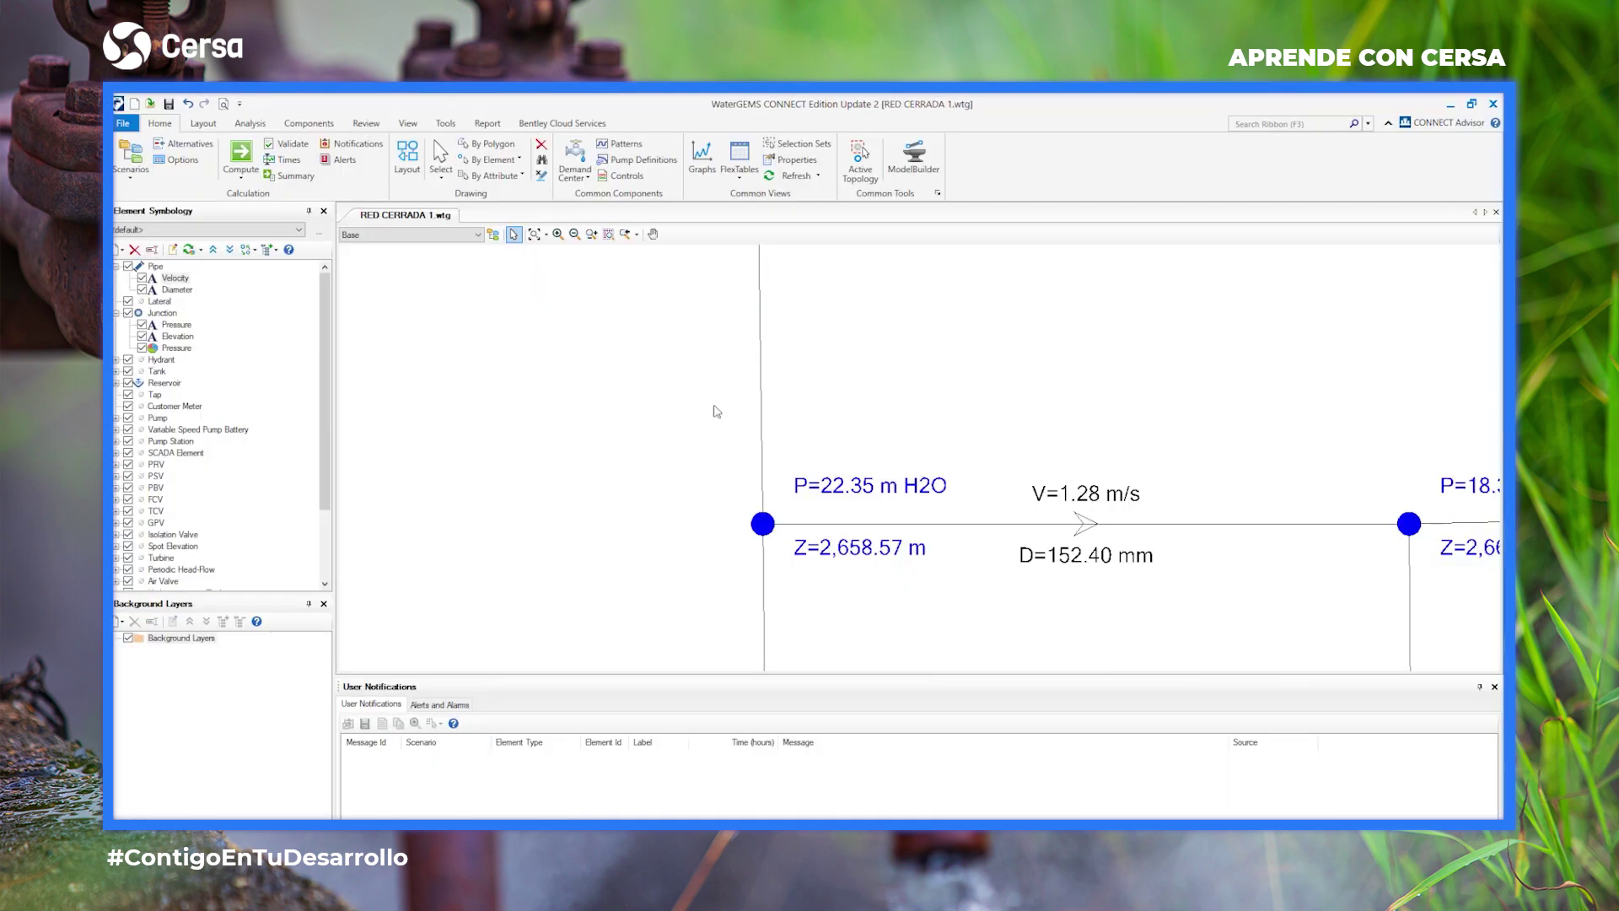
# Return to the WaterGEMS network, open Darwin Designer and create a new design study.
pyautogui.scroll(-3, 716, 408)
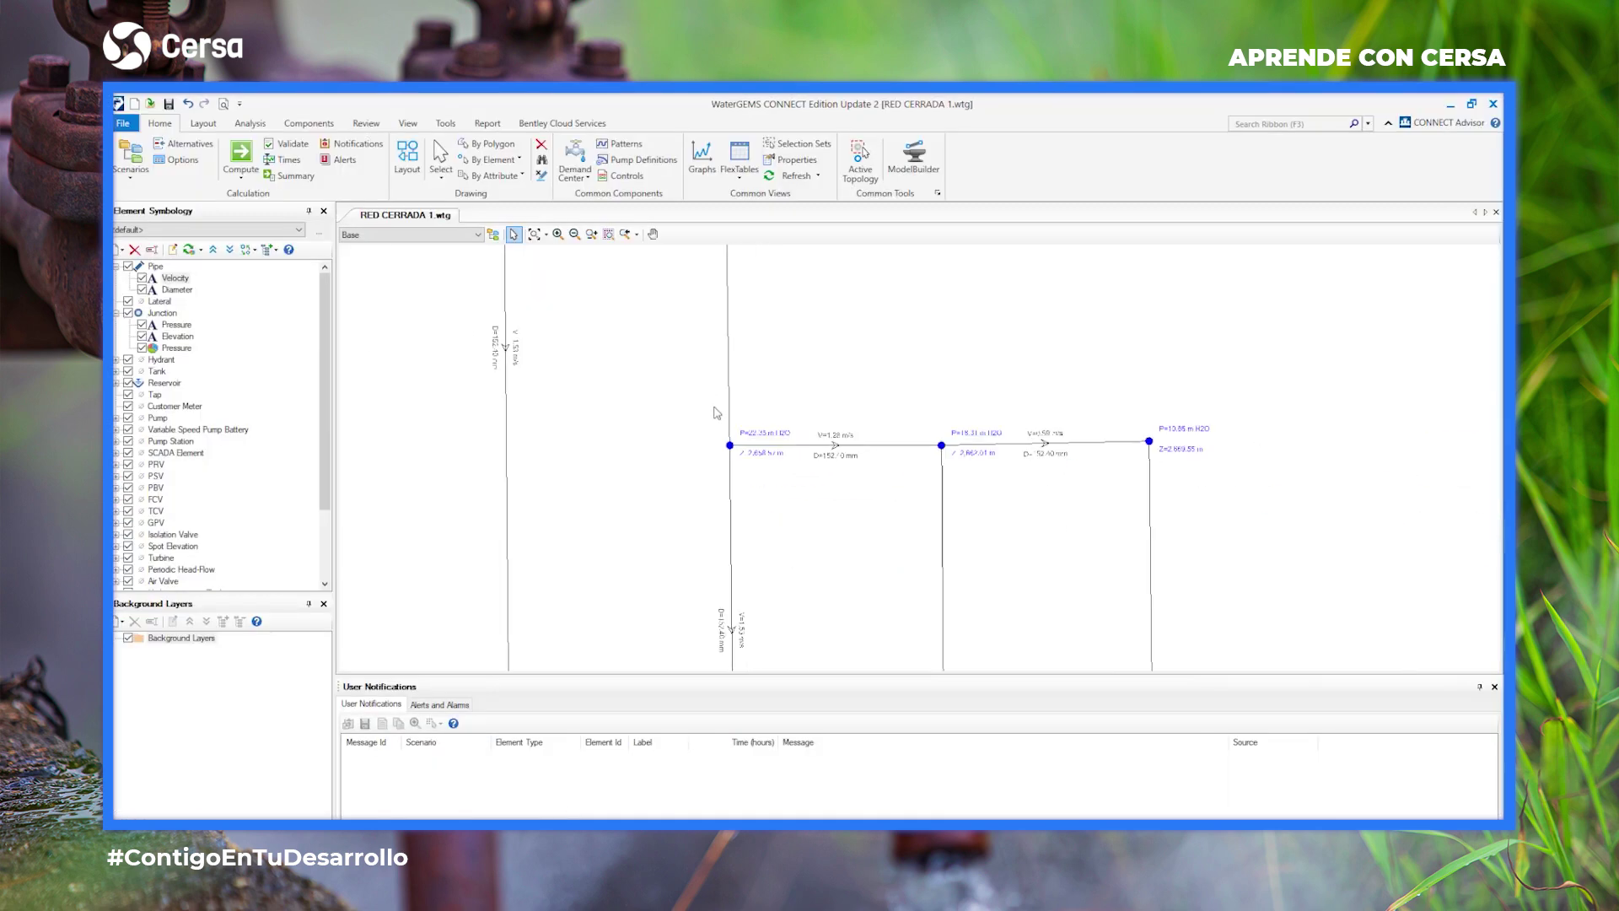
pyautogui.click(248, 123)
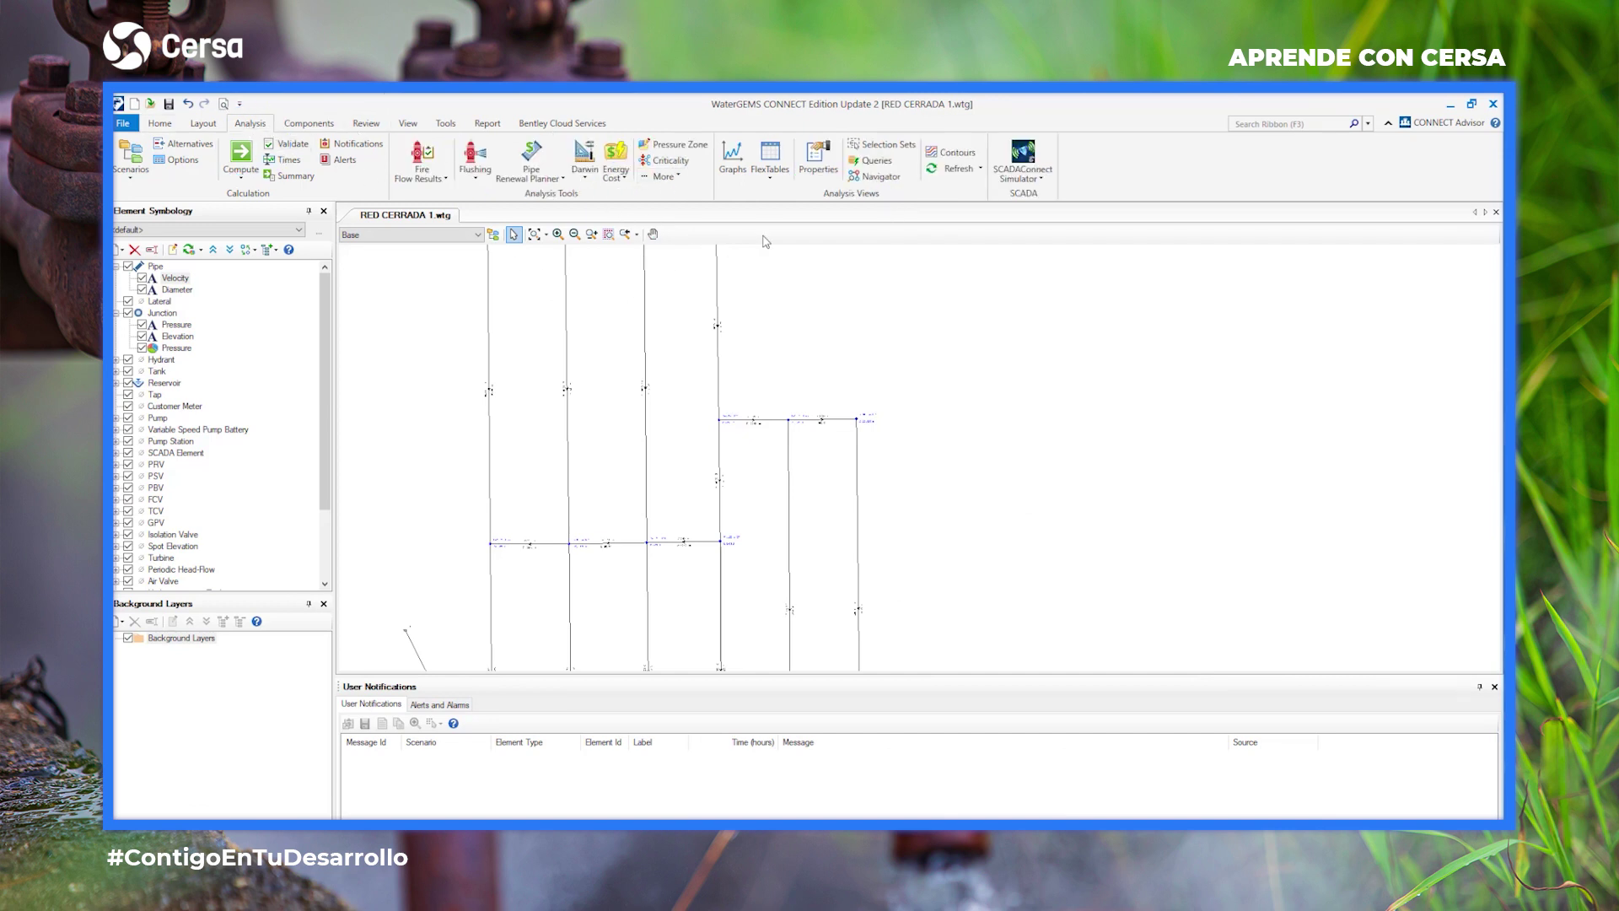
pyautogui.scroll(-2, 763, 409)
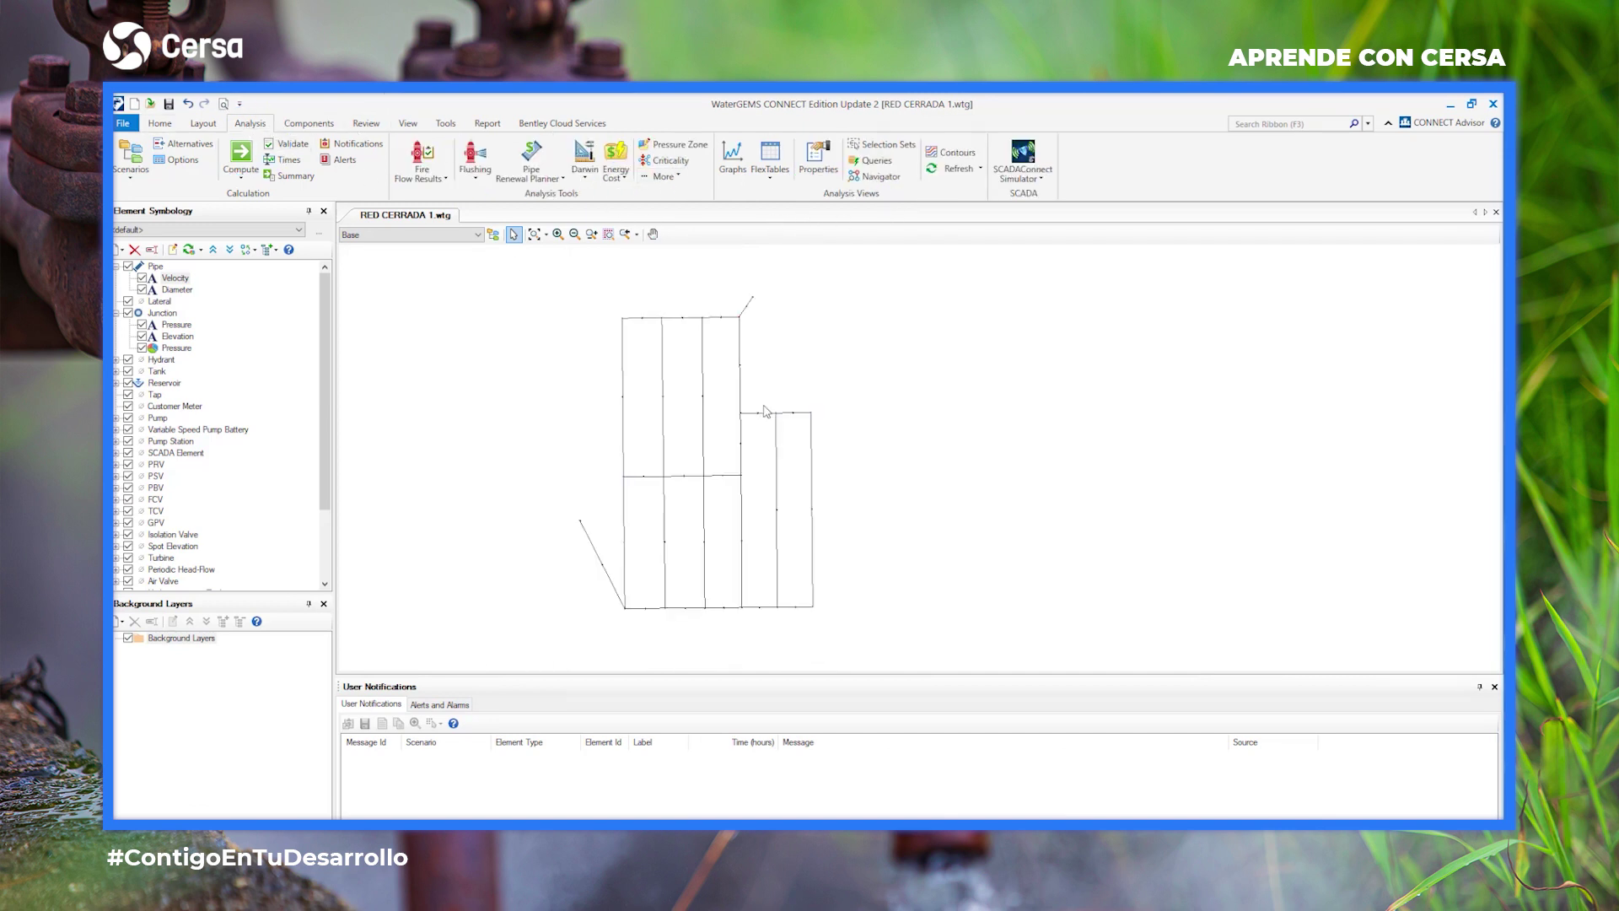
pyautogui.scroll(1, 853, 320)
pyautogui.scroll(1, 799, 278)
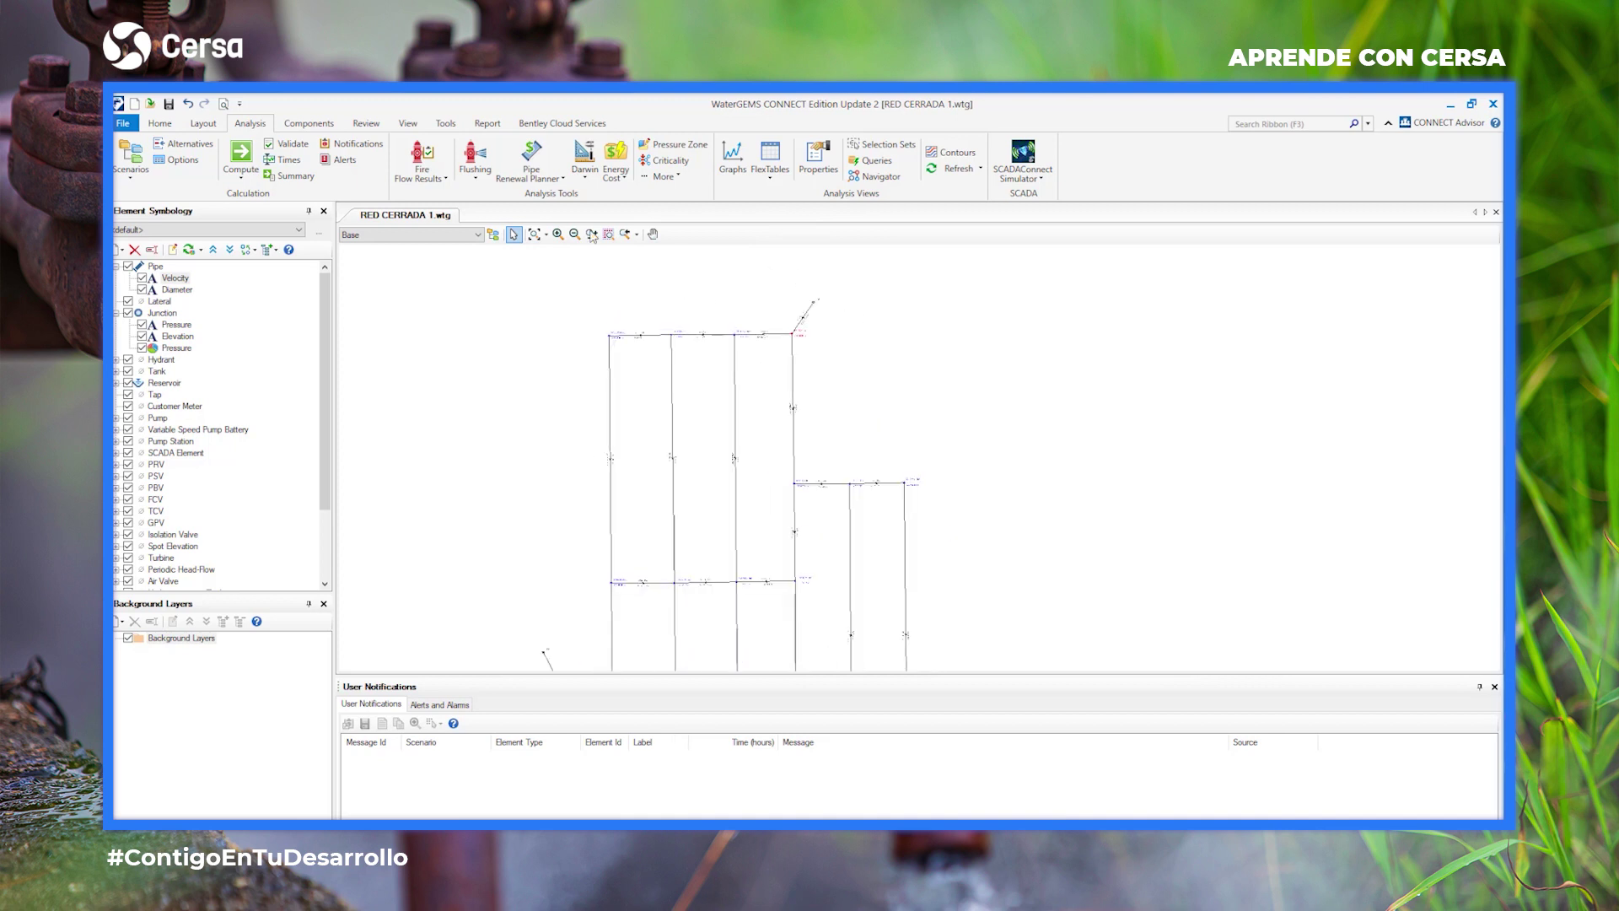
pyautogui.click(586, 188)
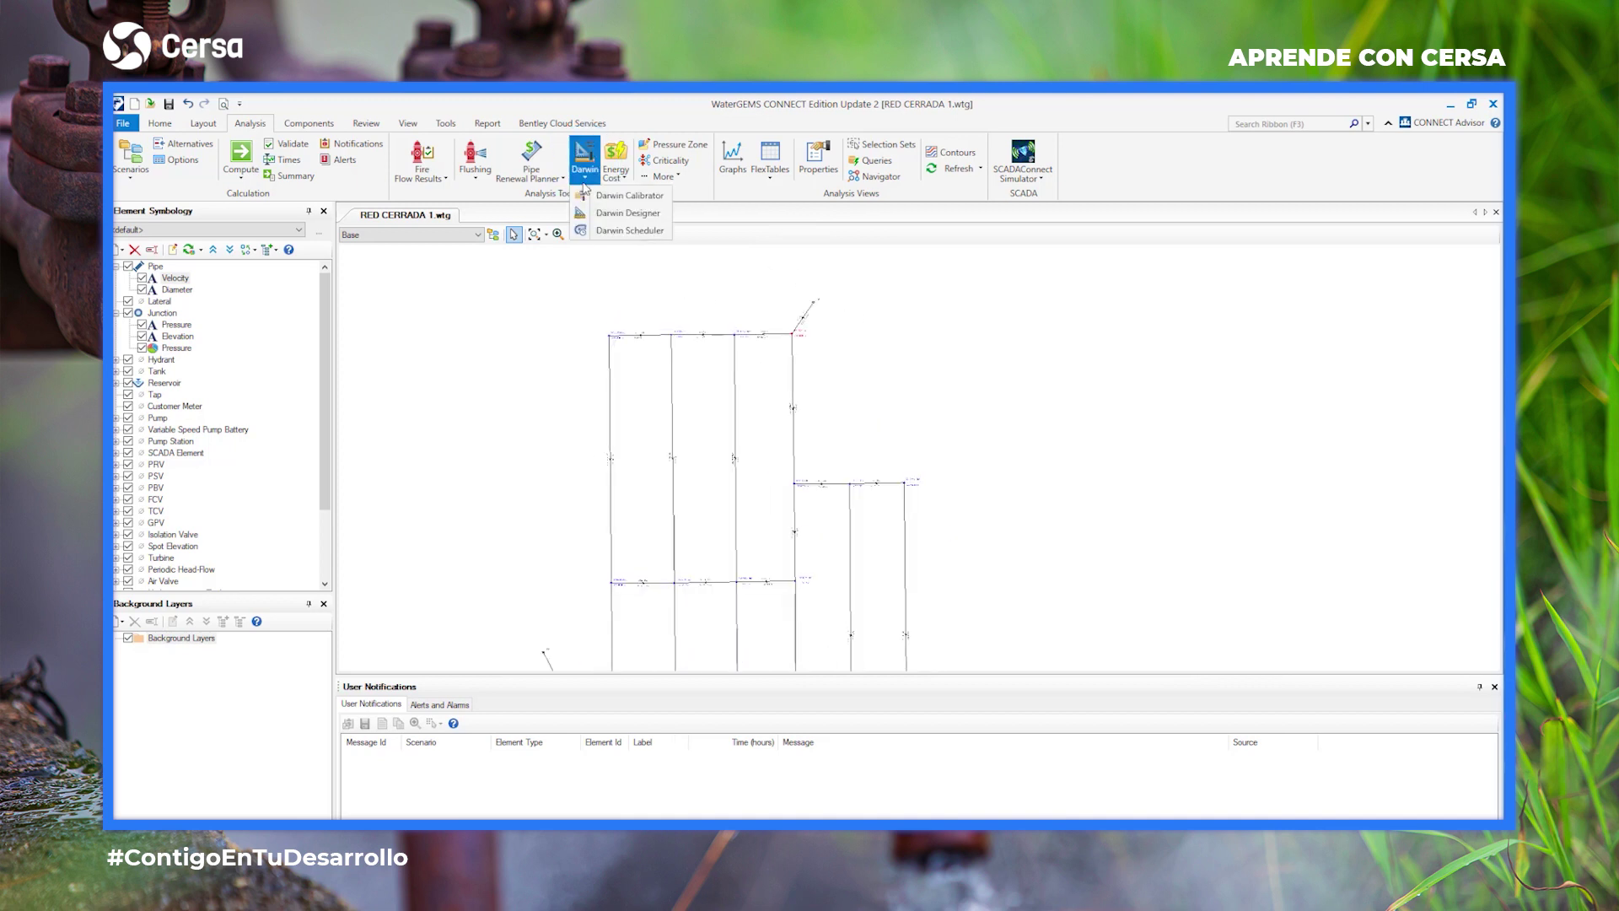
pyautogui.click(620, 216)
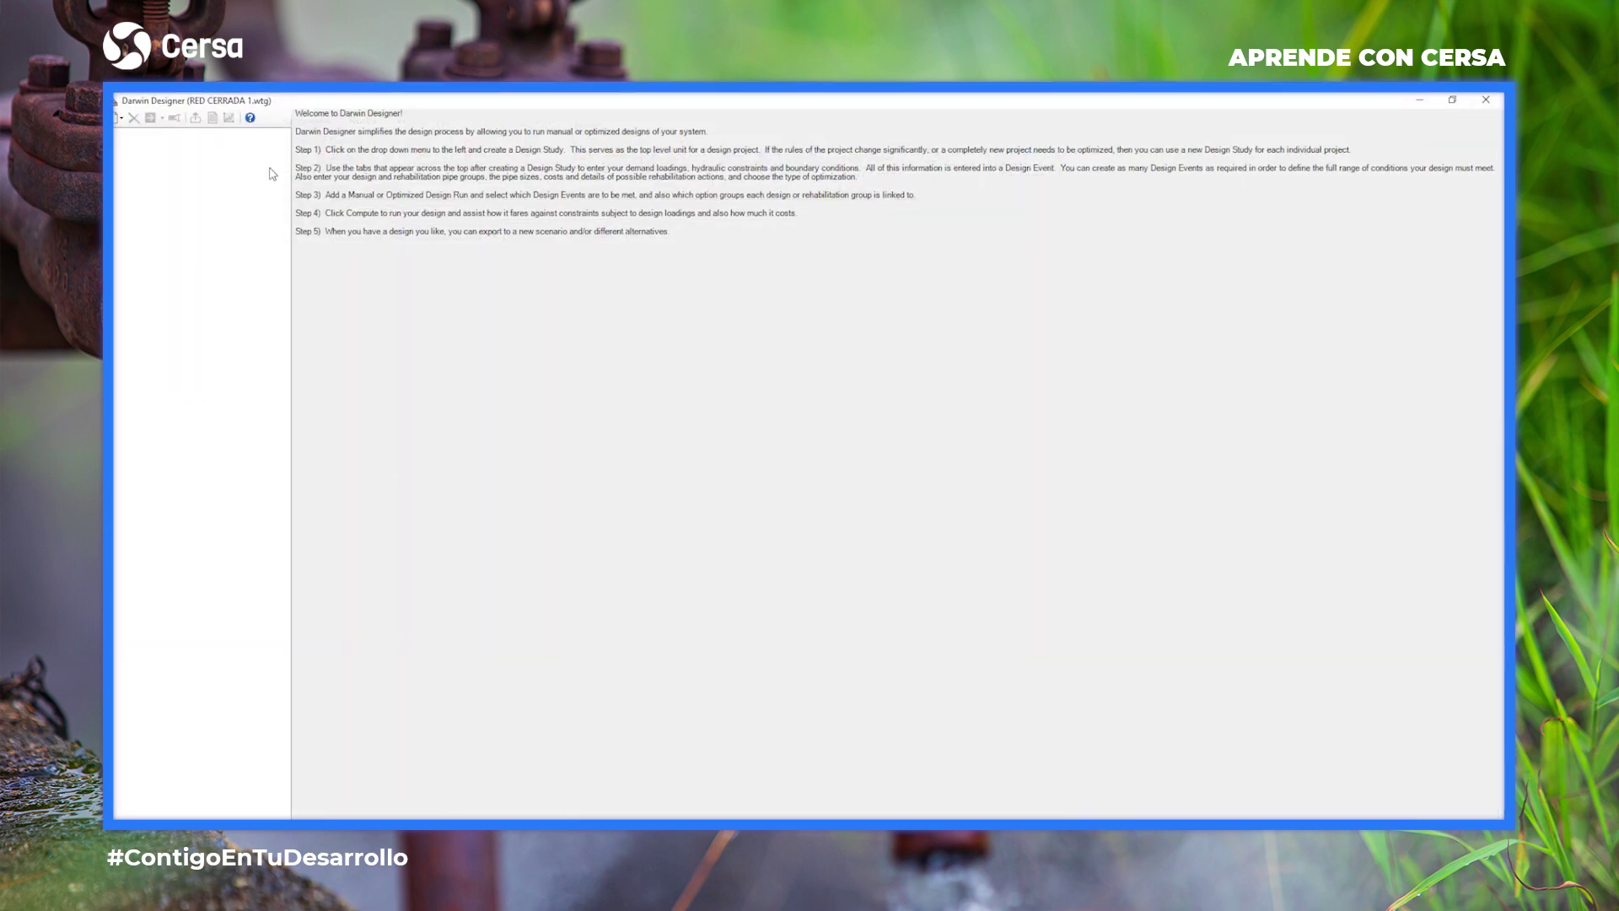
pyautogui.click(117, 118)
pyautogui.click(139, 142)
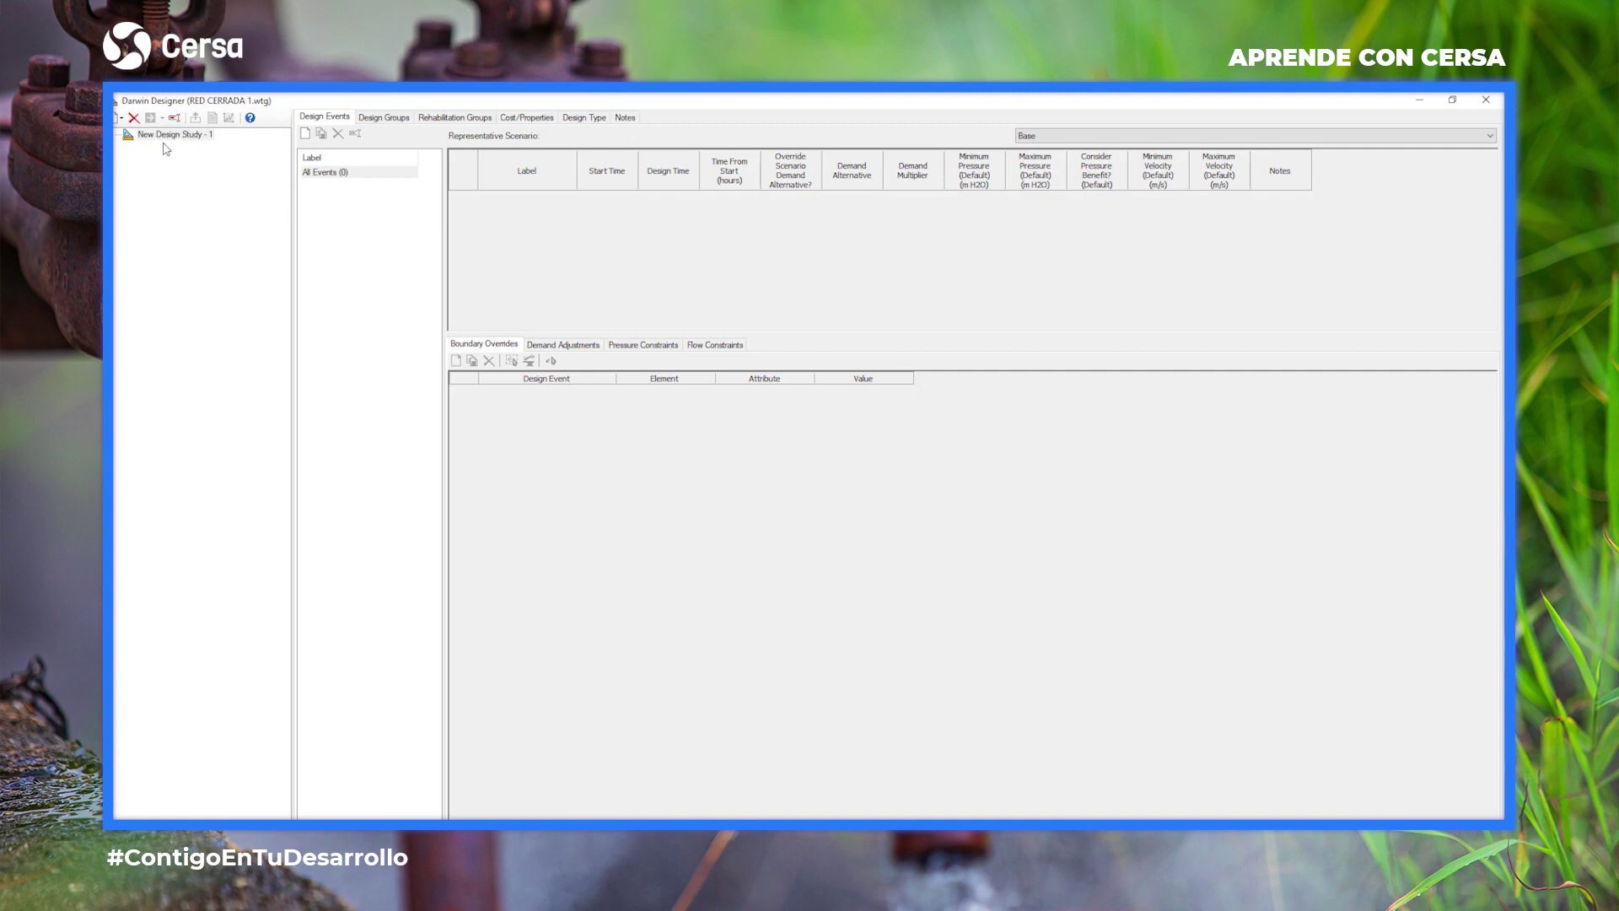
# Add a design event to the study and rename it DISEÑO AUTOMATICO.
pyautogui.click(318, 174)
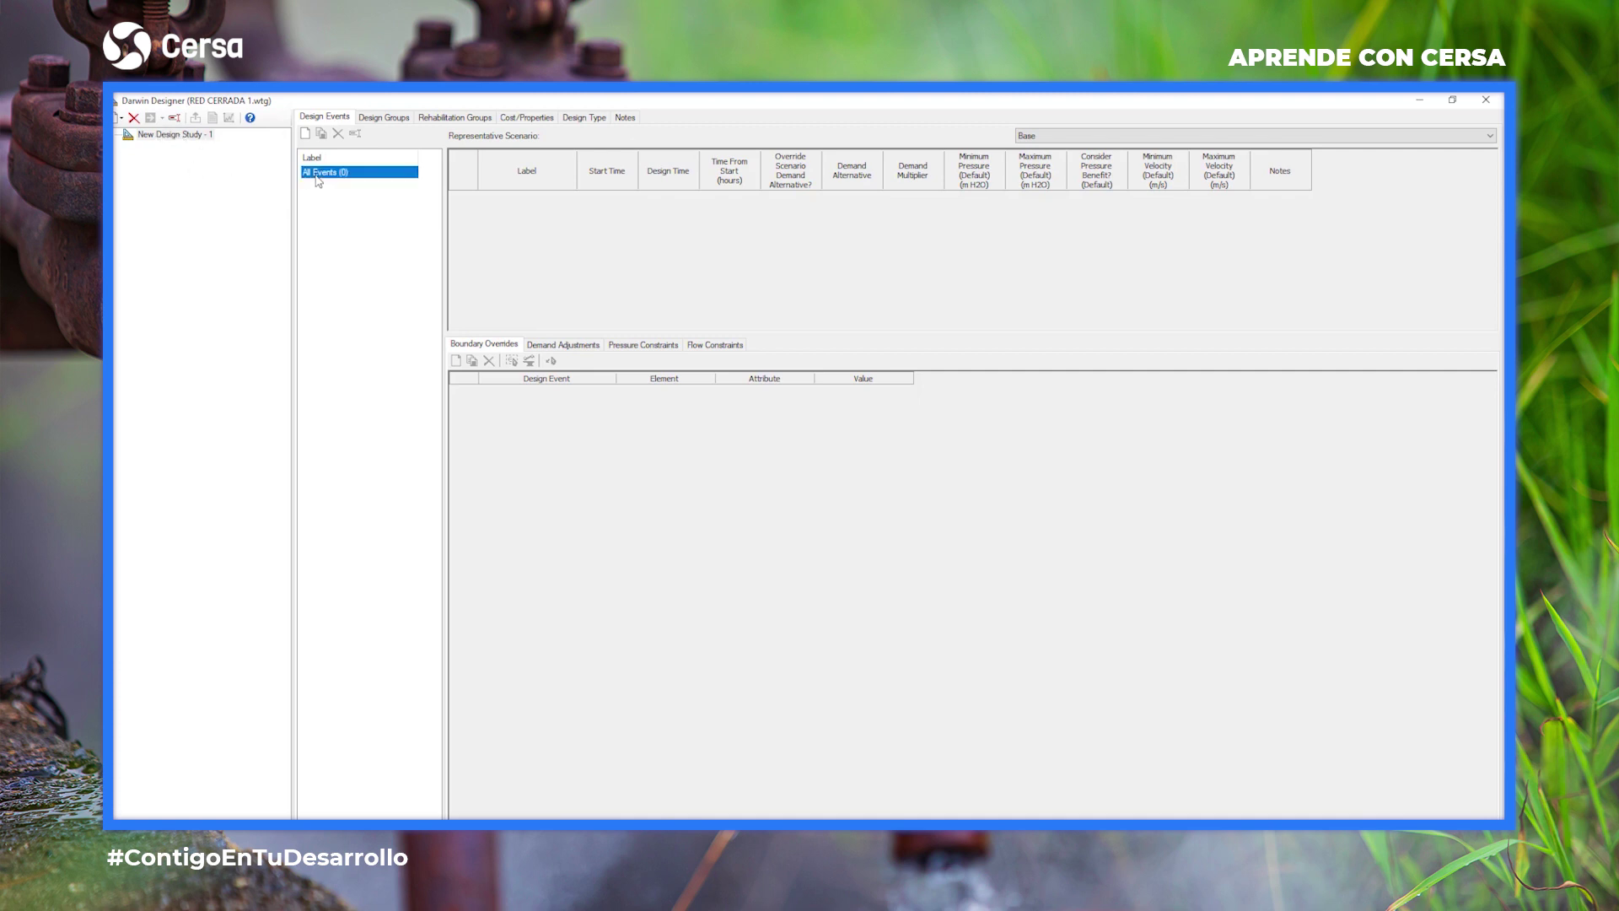
pyautogui.click(305, 133)
pyautogui.click(379, 186)
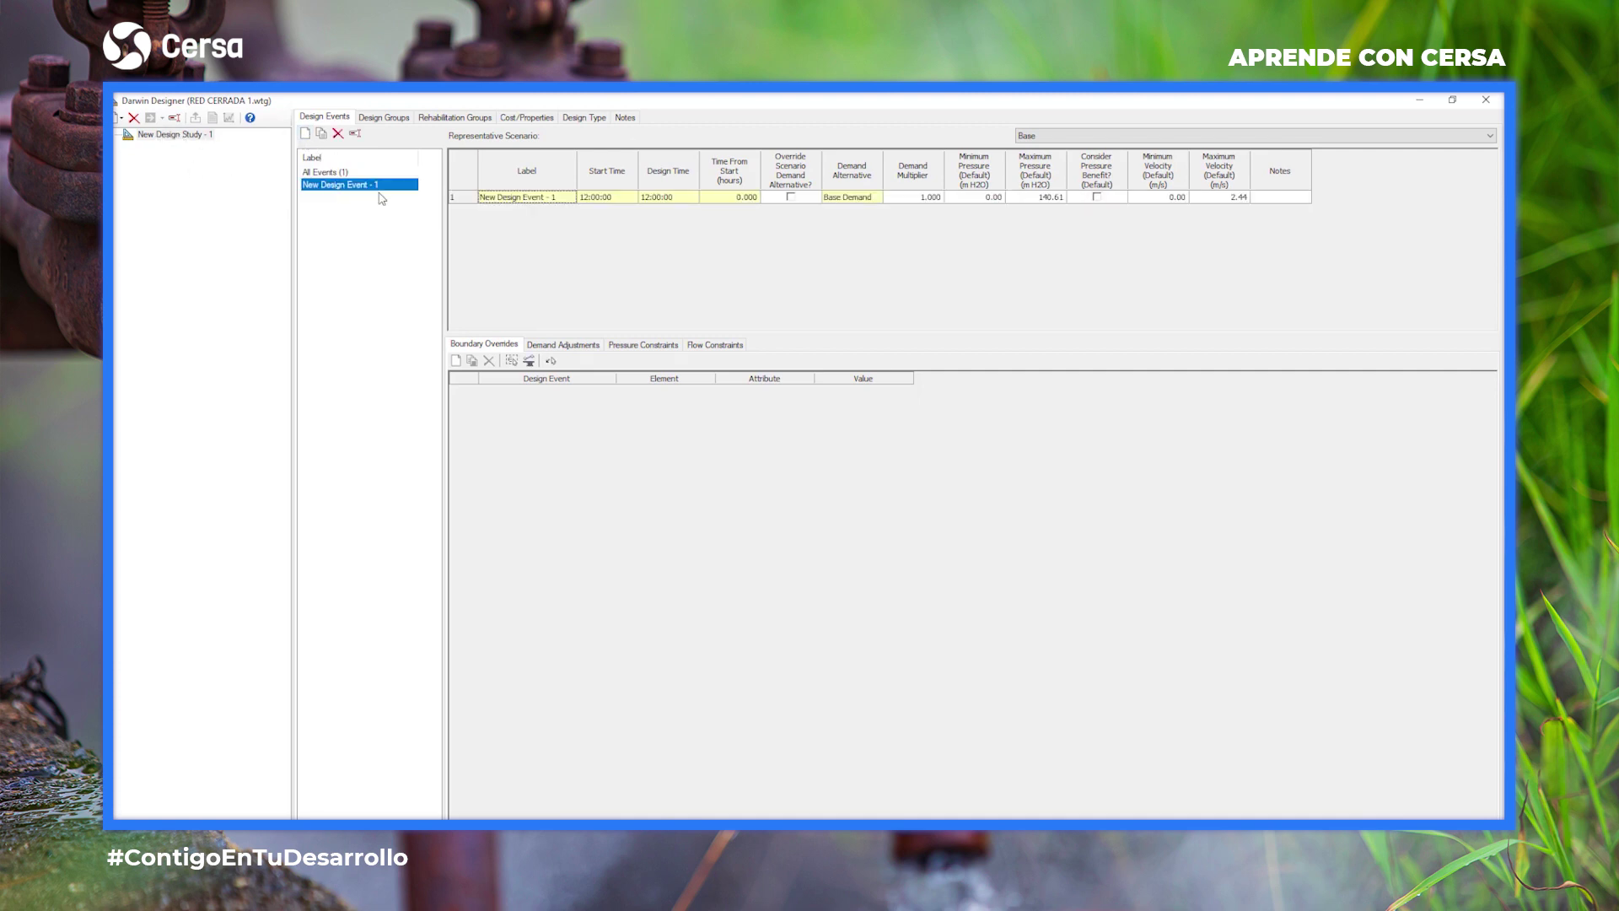
pyautogui.click(394, 189)
pyautogui.write('dis')
pyautogui.write('EÑO AUTOMATICO')
pyautogui.press('Return')
# Set the design event's default minimum pressure to 10 m H2O and default maximum pressure to 50 m H2O.
pyautogui.click(979, 199)
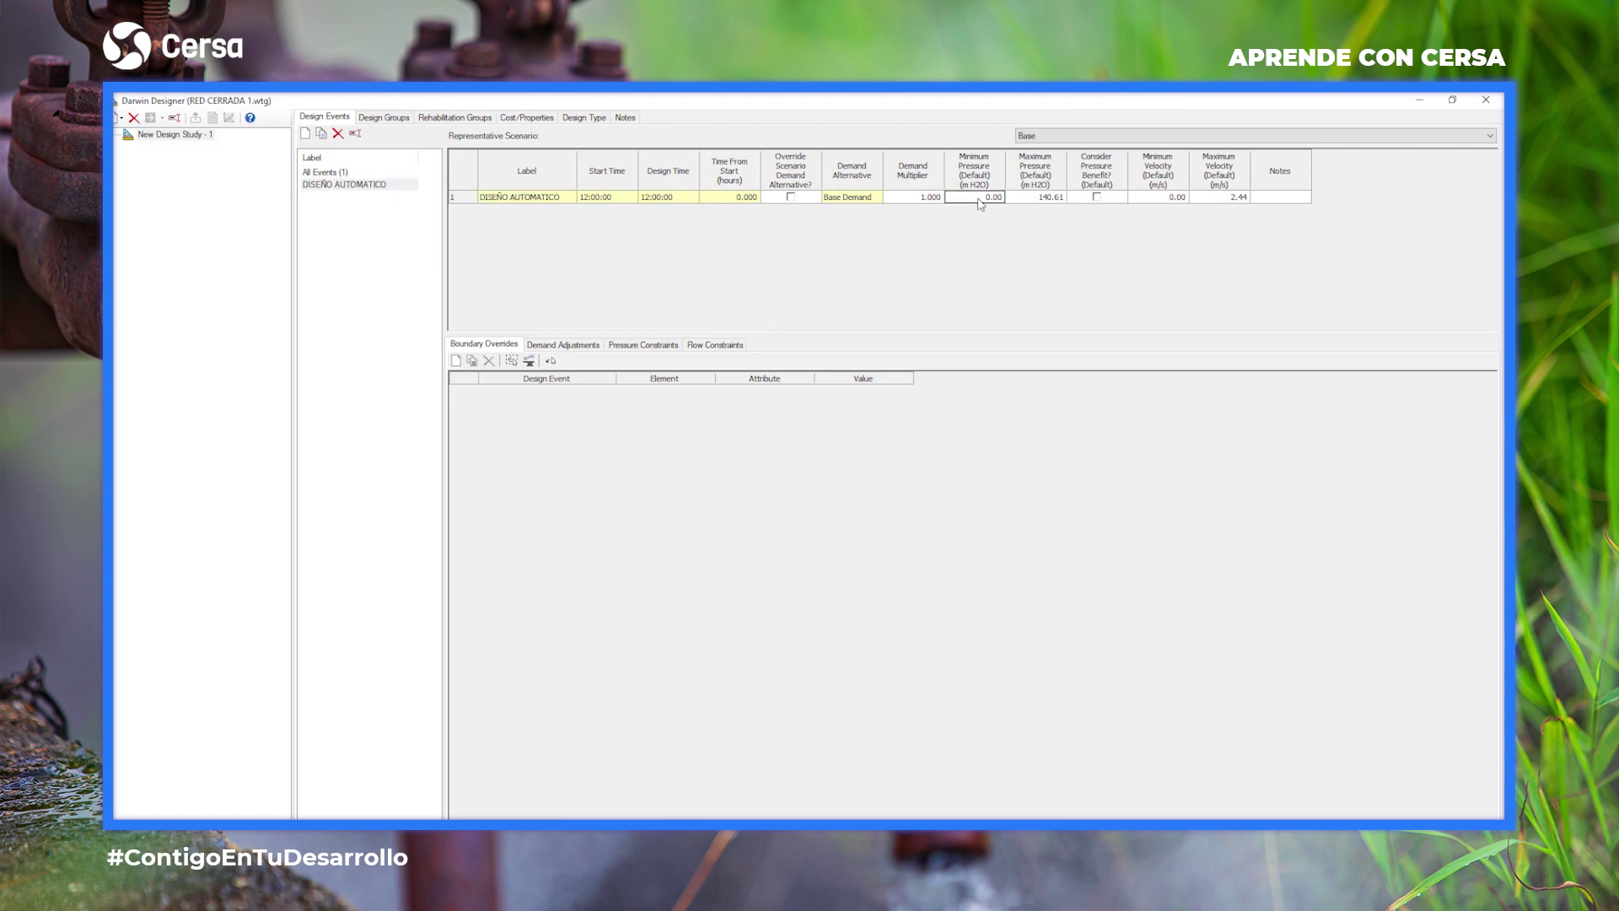
pyautogui.write('10')
pyautogui.click(1036, 199)
pyautogui.click(1042, 198)
pyautogui.write('50')
pyautogui.click(1138, 200)
# Add pressure constraints for all network junctions by selecting them together in the drawing.
pyautogui.click(641, 345)
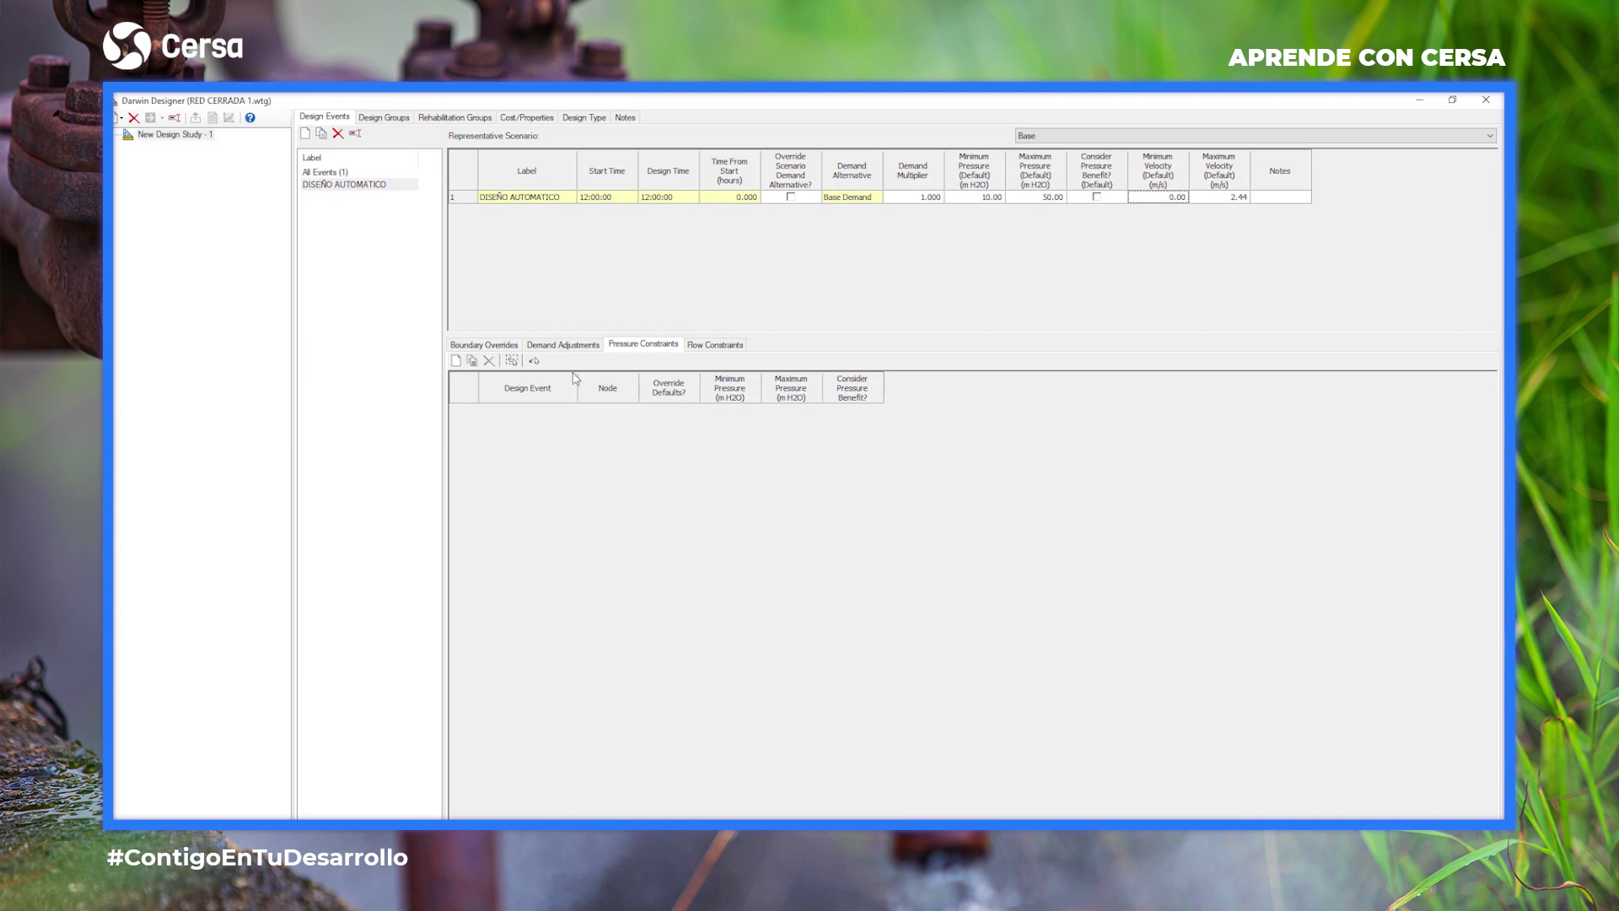
pyautogui.click(510, 361)
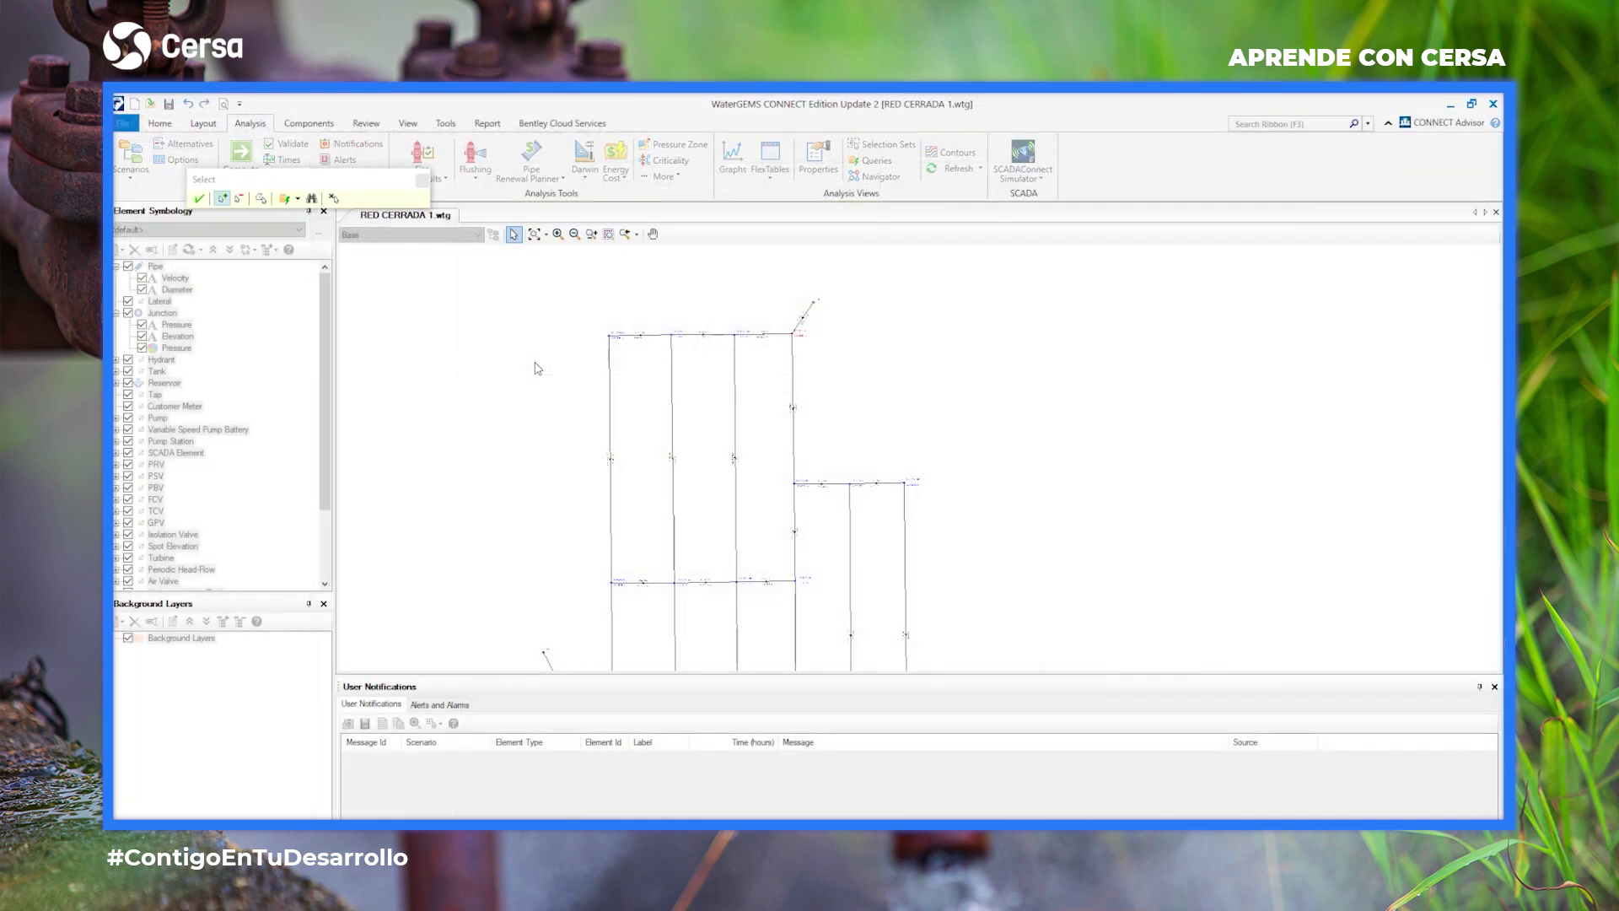
pyautogui.scroll(-1, 706, 288)
pyautogui.moveTo(877, 588); pyautogui.dragTo(553, 270)
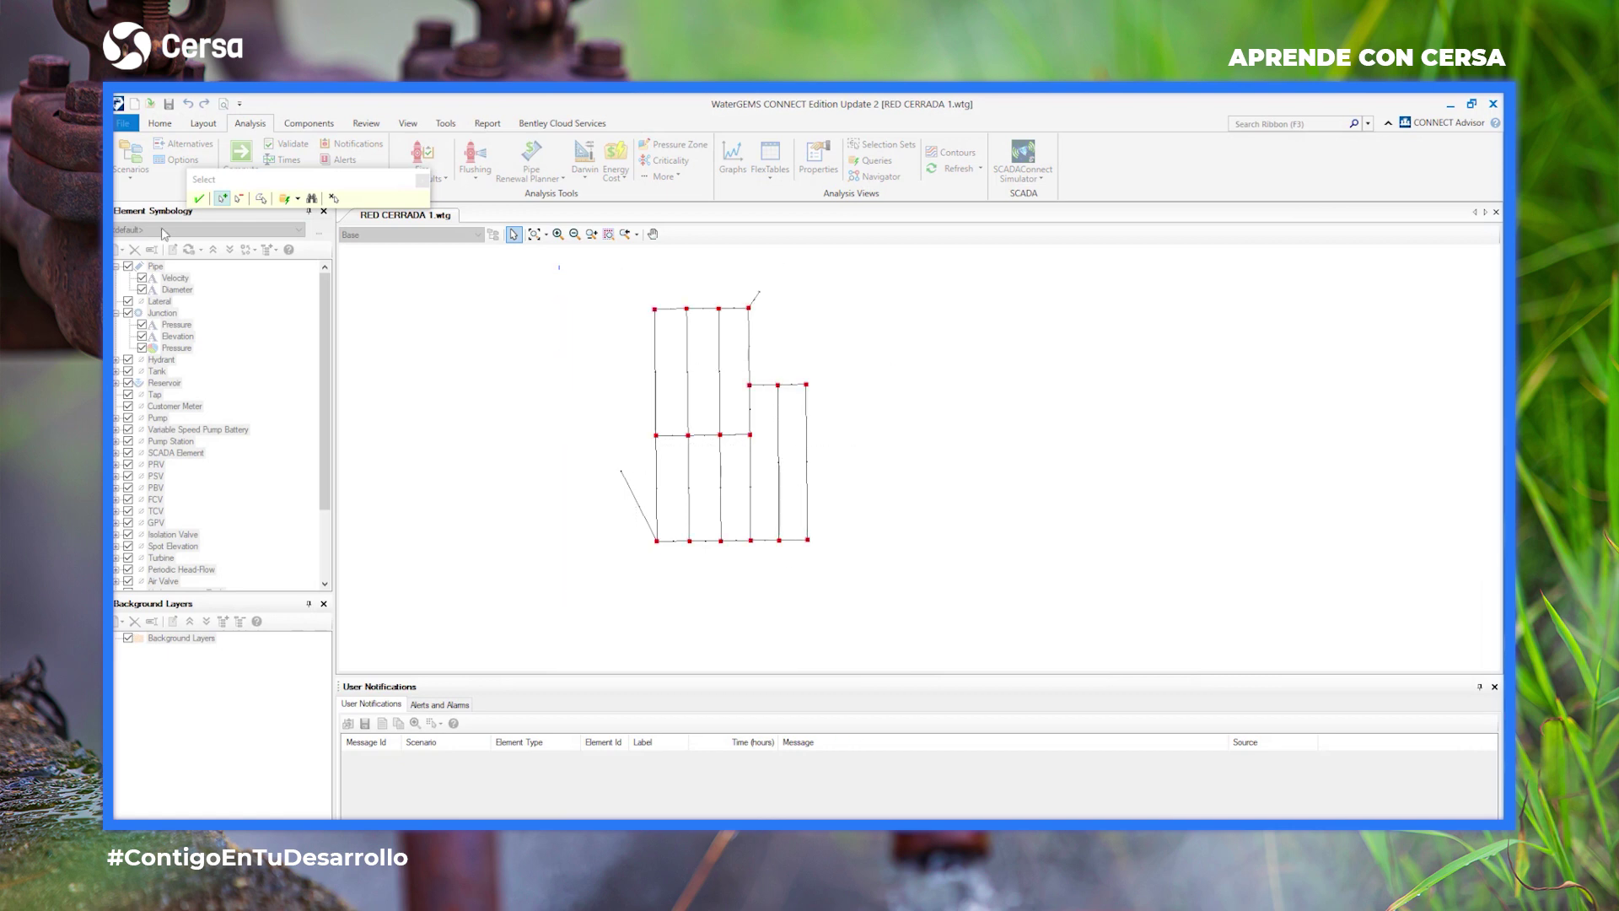
pyautogui.click(199, 198)
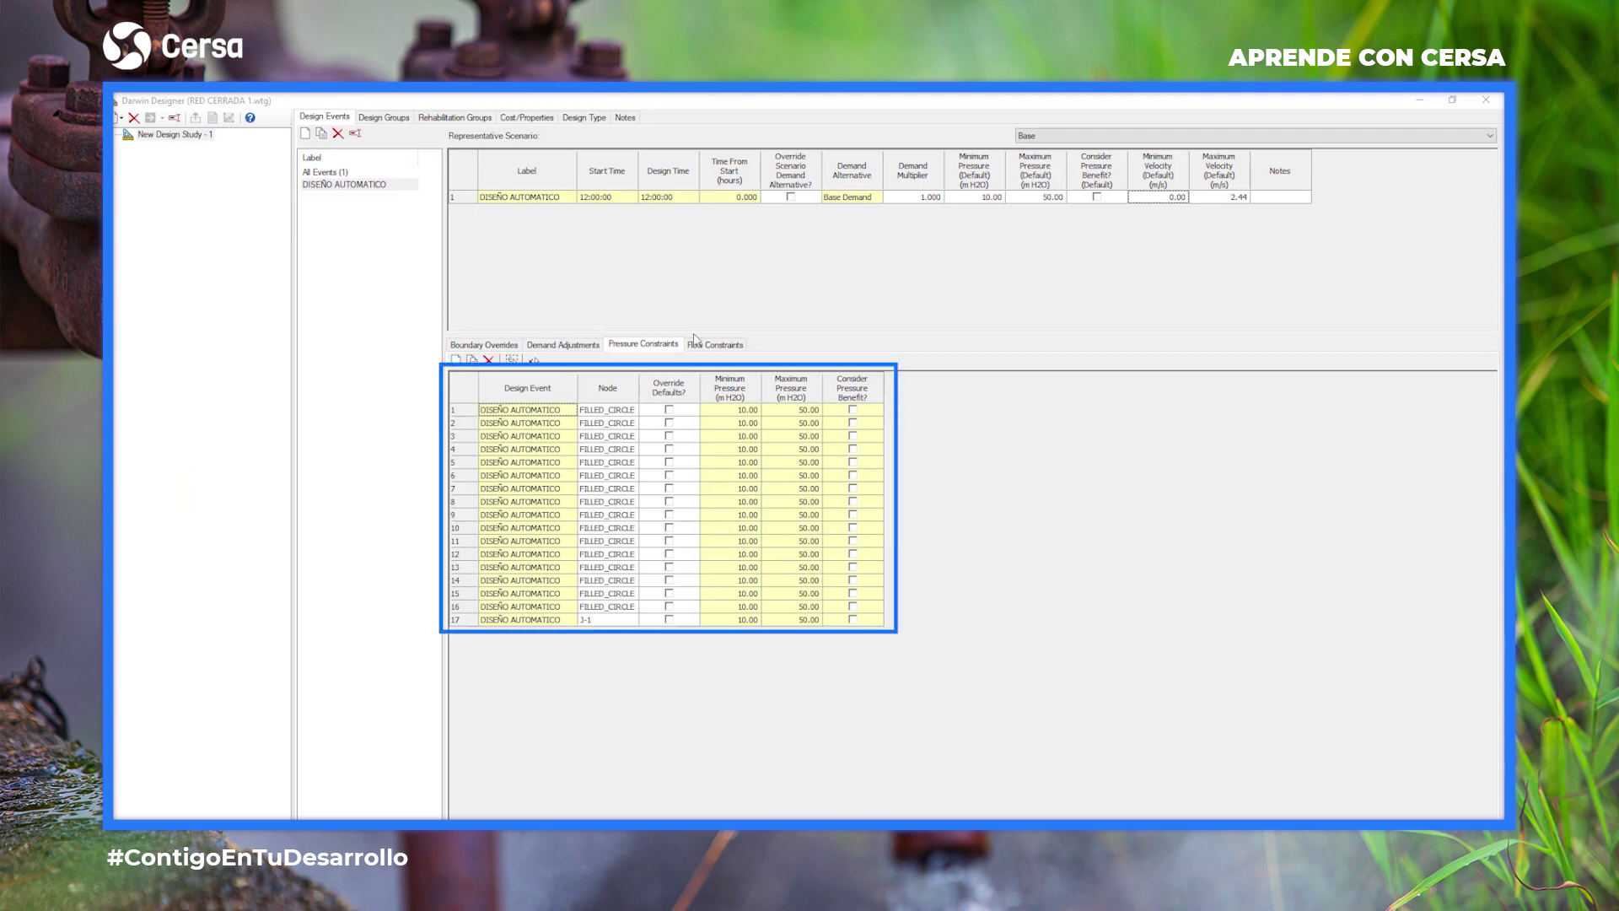
# Create individual design groups for all available network pipes in the study.
pyautogui.click(383, 118)
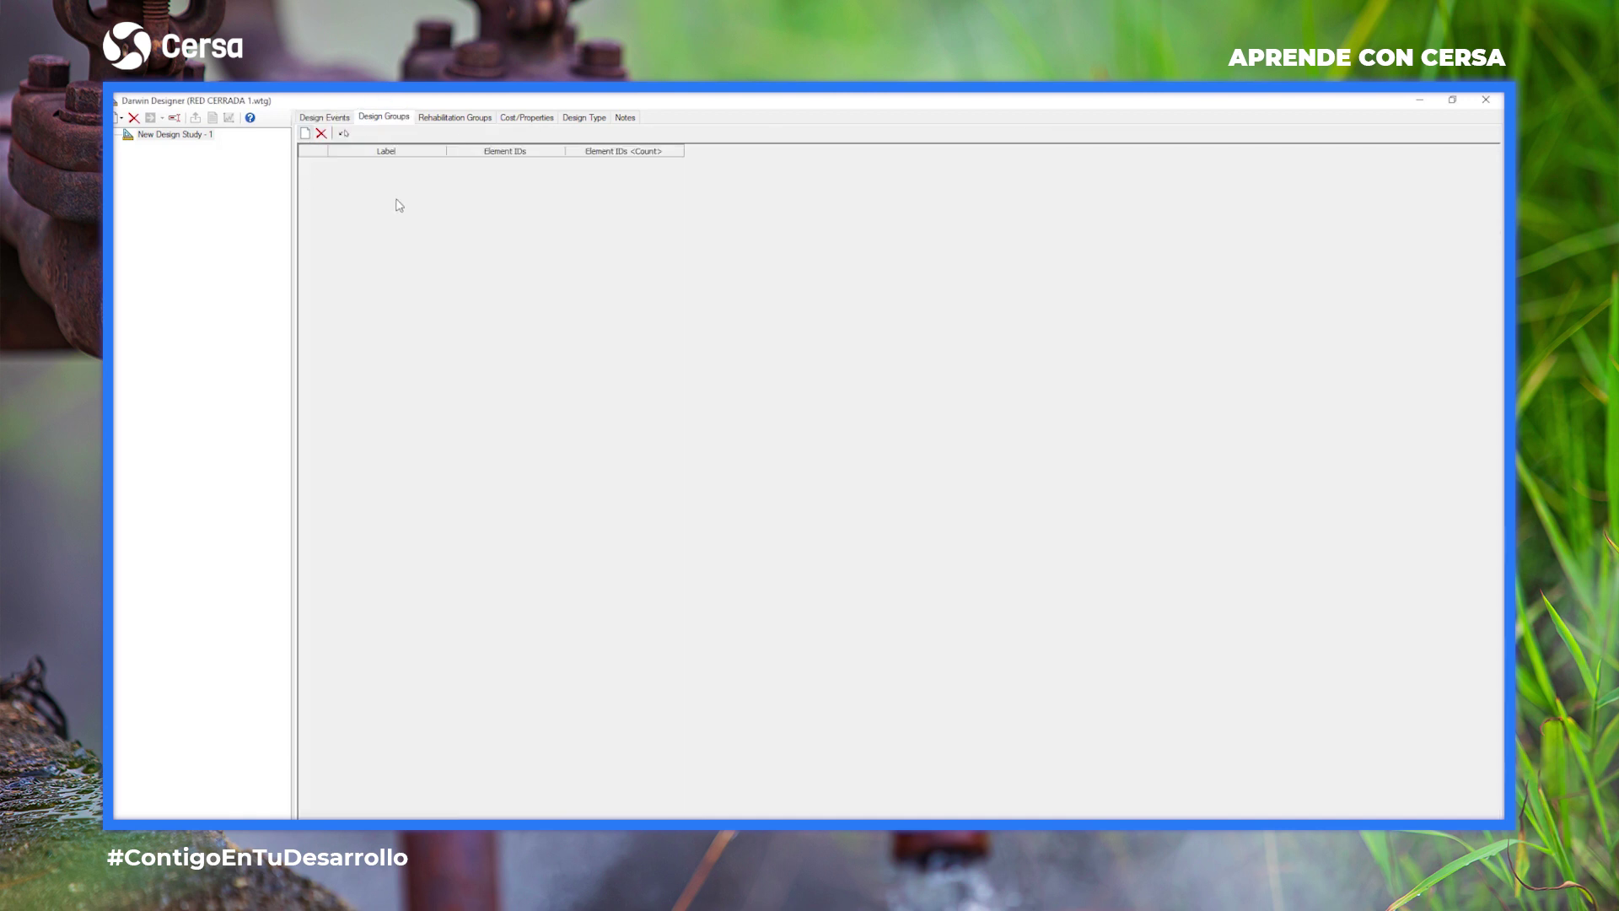
pyautogui.click(343, 134)
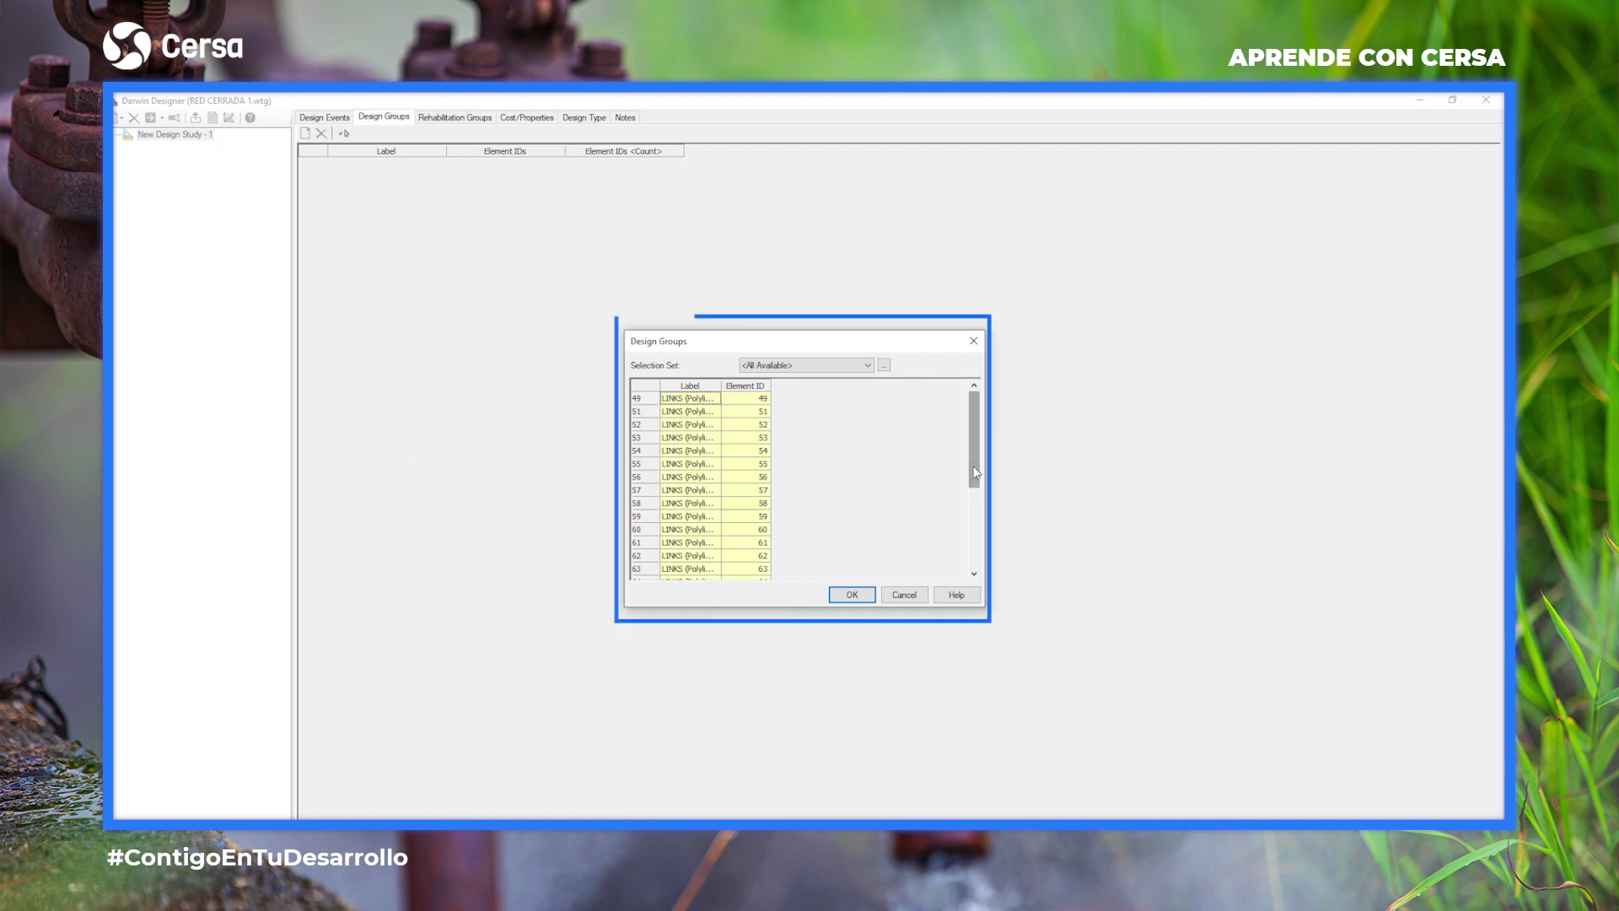
pyautogui.moveTo(976, 473); pyautogui.dragTo(966, 412)
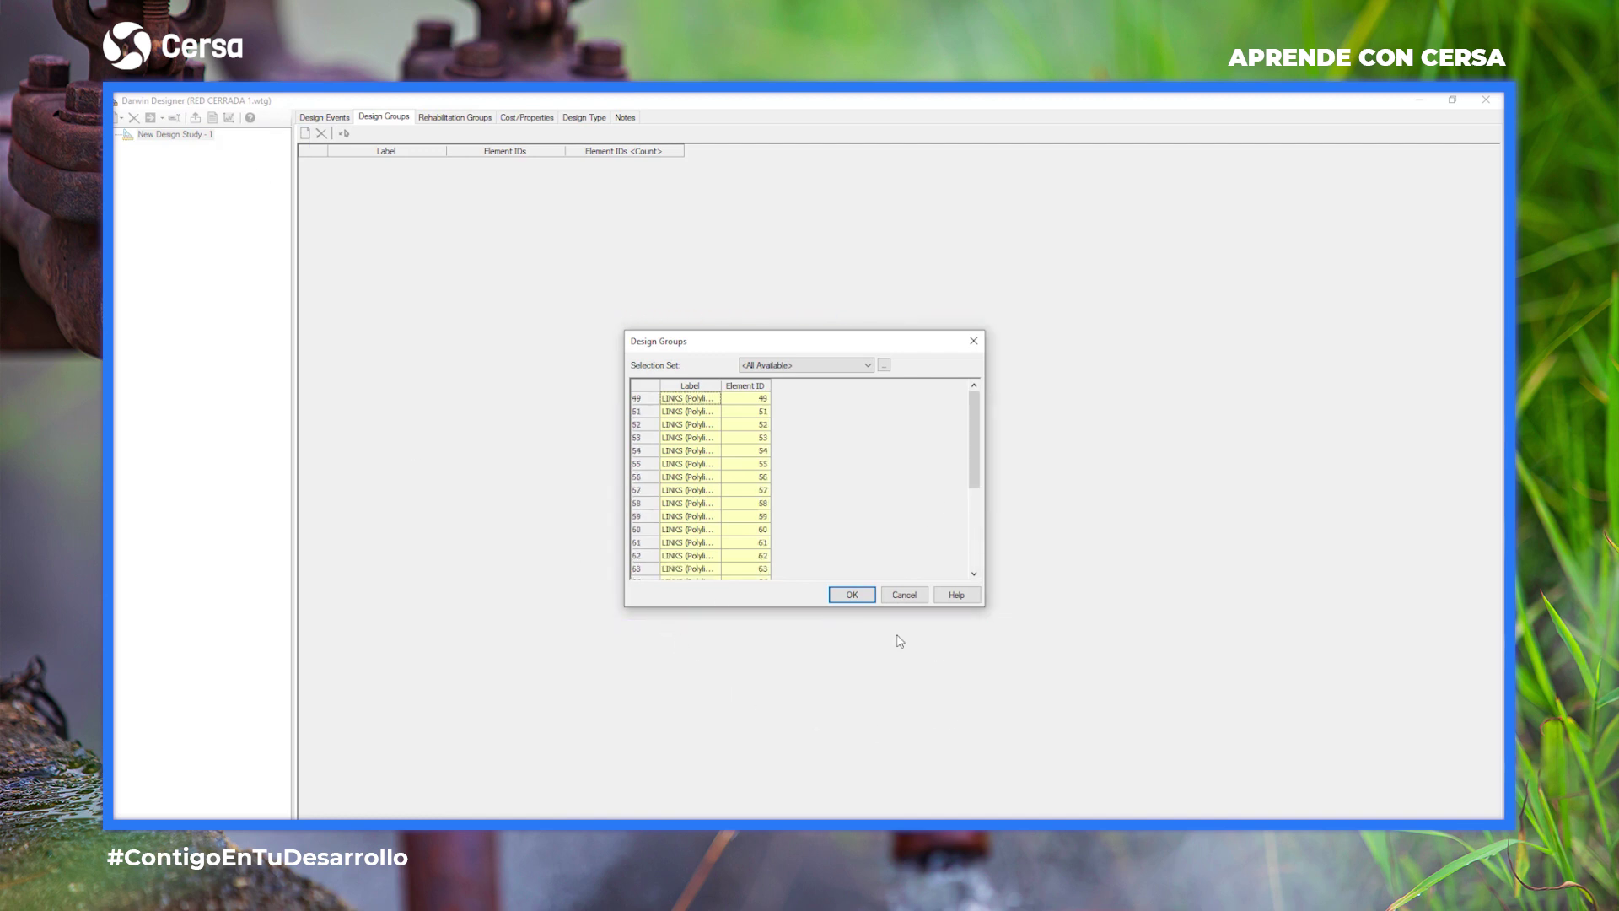
pyautogui.click(871, 597)
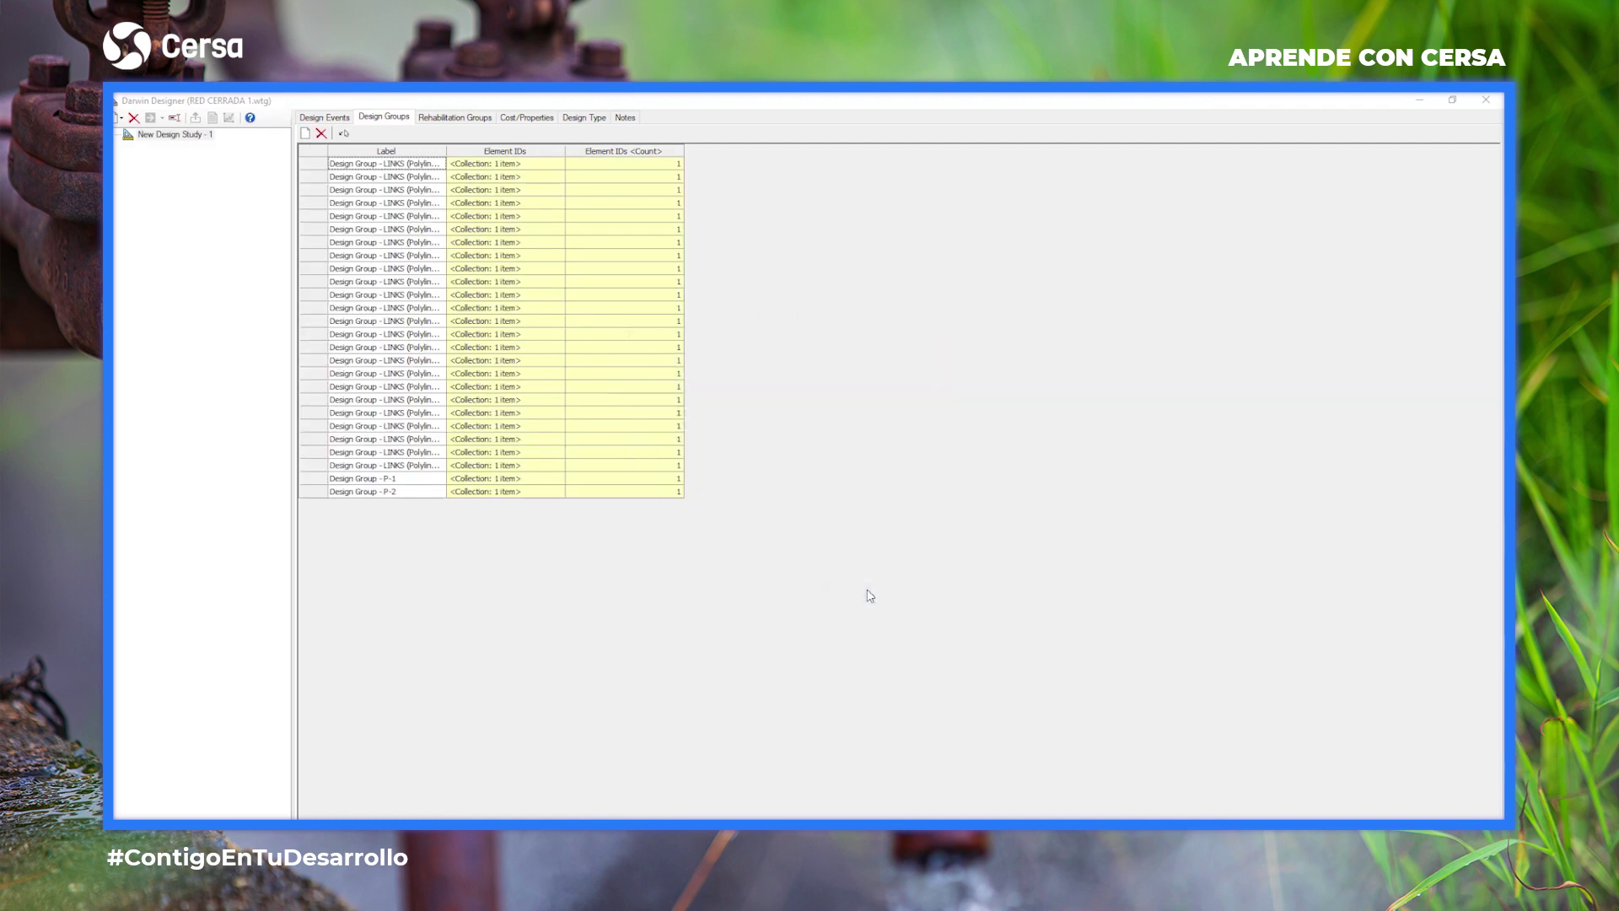
# Add a new pipe cost/properties table and rename it DIAMETROS COMERCIALES.
pyautogui.click(443, 119)
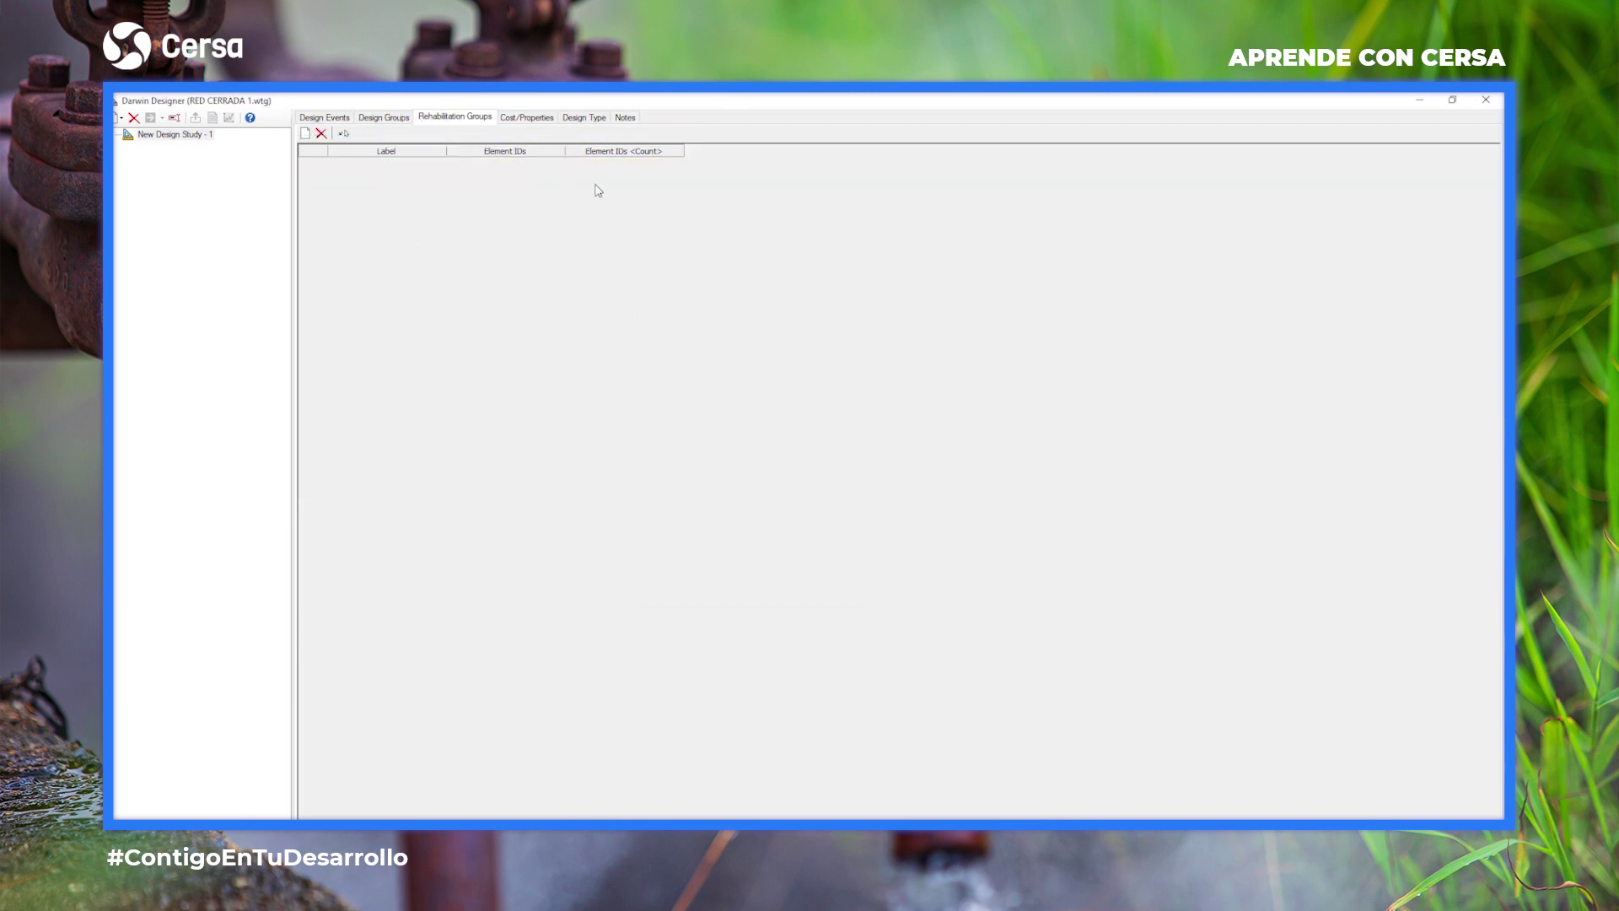
pyautogui.click(518, 118)
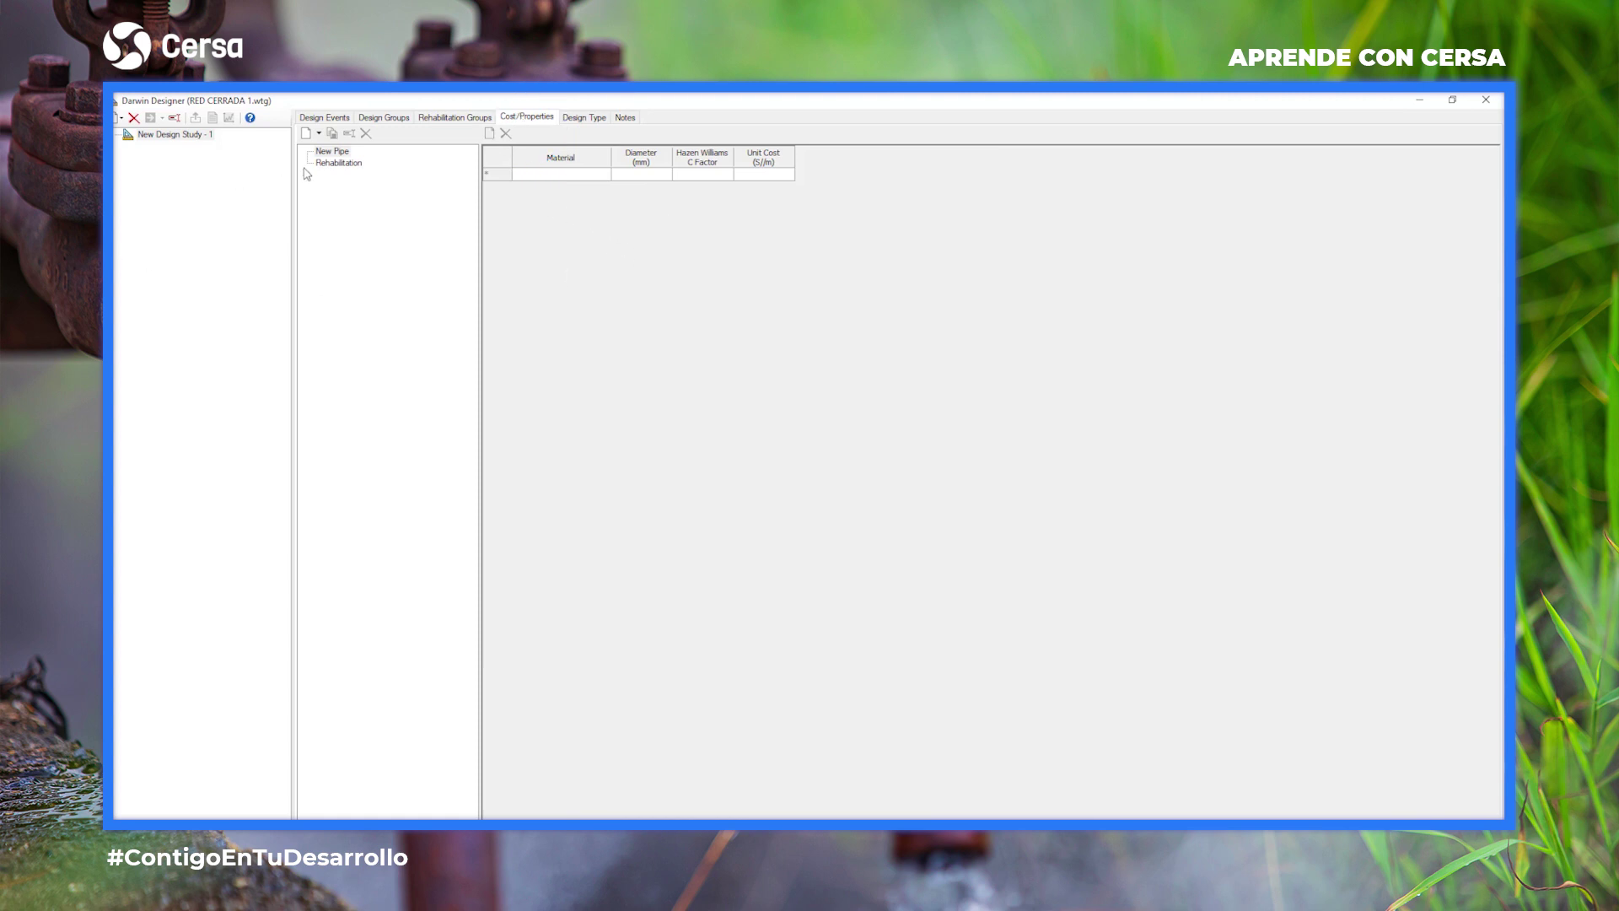
pyautogui.click(337, 151)
pyautogui.click(338, 162)
pyautogui.click(334, 152)
pyautogui.click(306, 134)
pyautogui.click(352, 152)
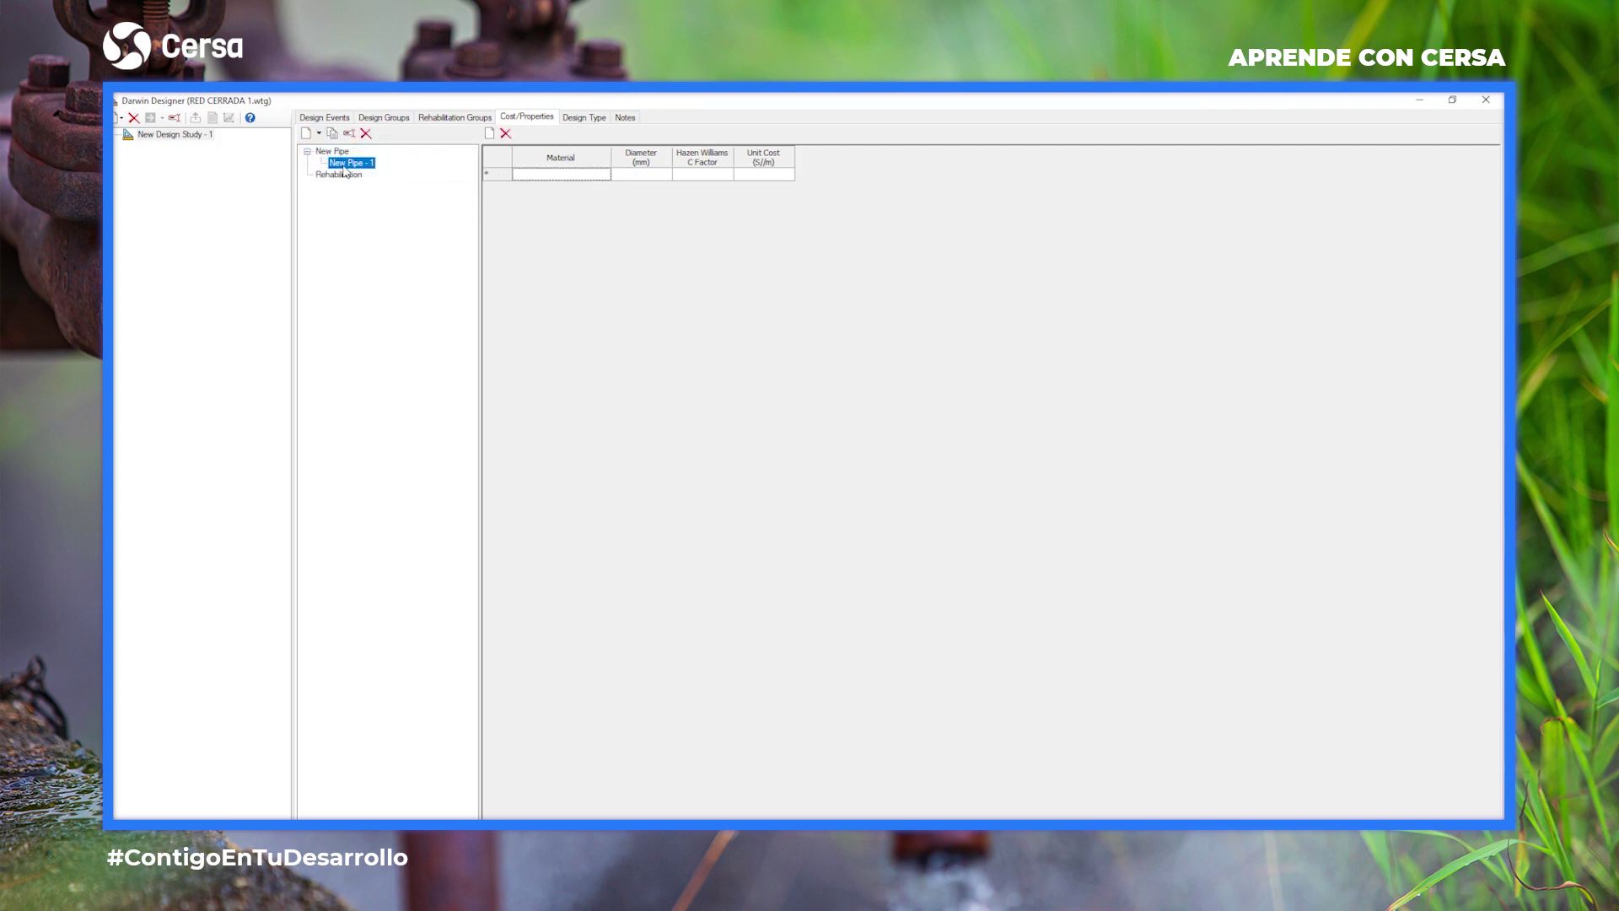
pyautogui.rightClick(344, 164)
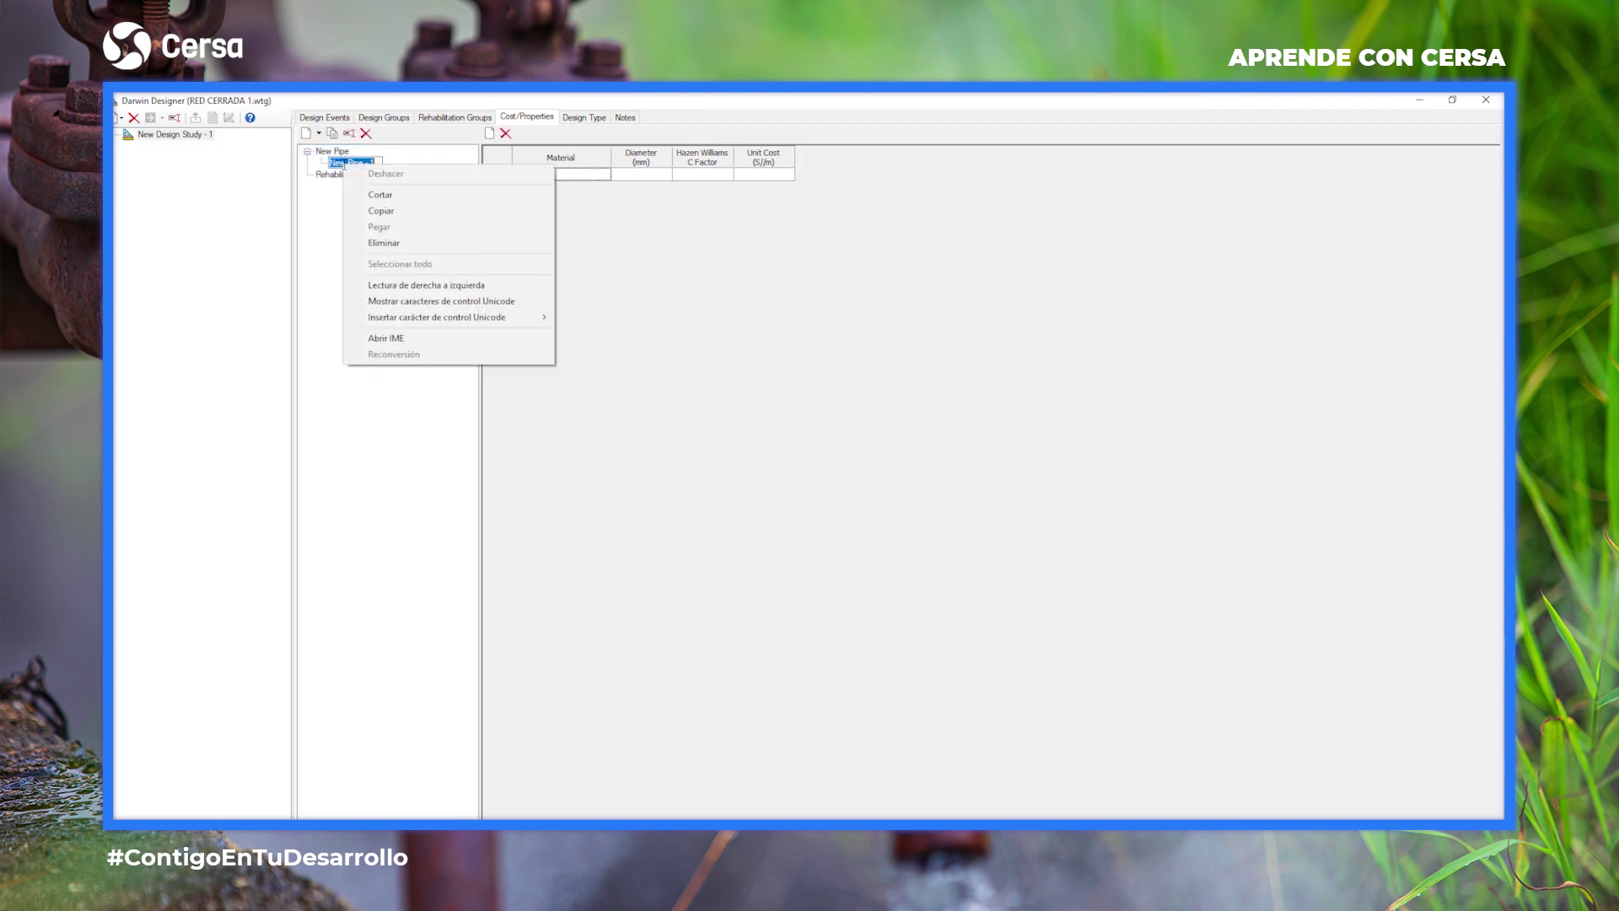
pyautogui.click(337, 164)
pyautogui.write('DIAMETROS COMER')
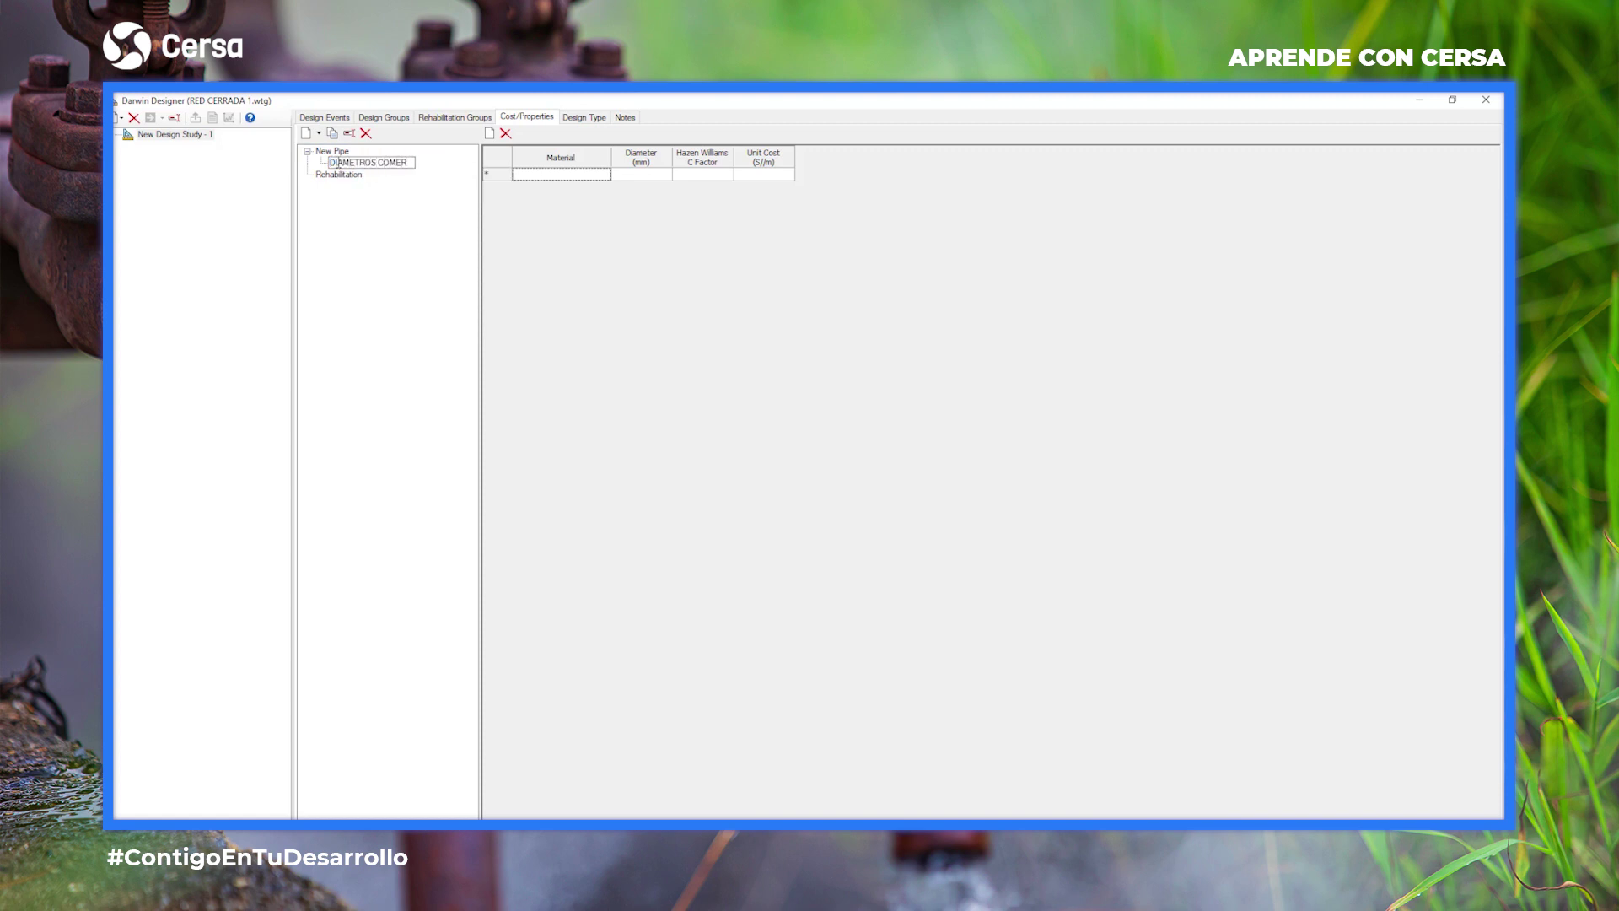
pyautogui.write('CIALES')
pyautogui.press('Return')
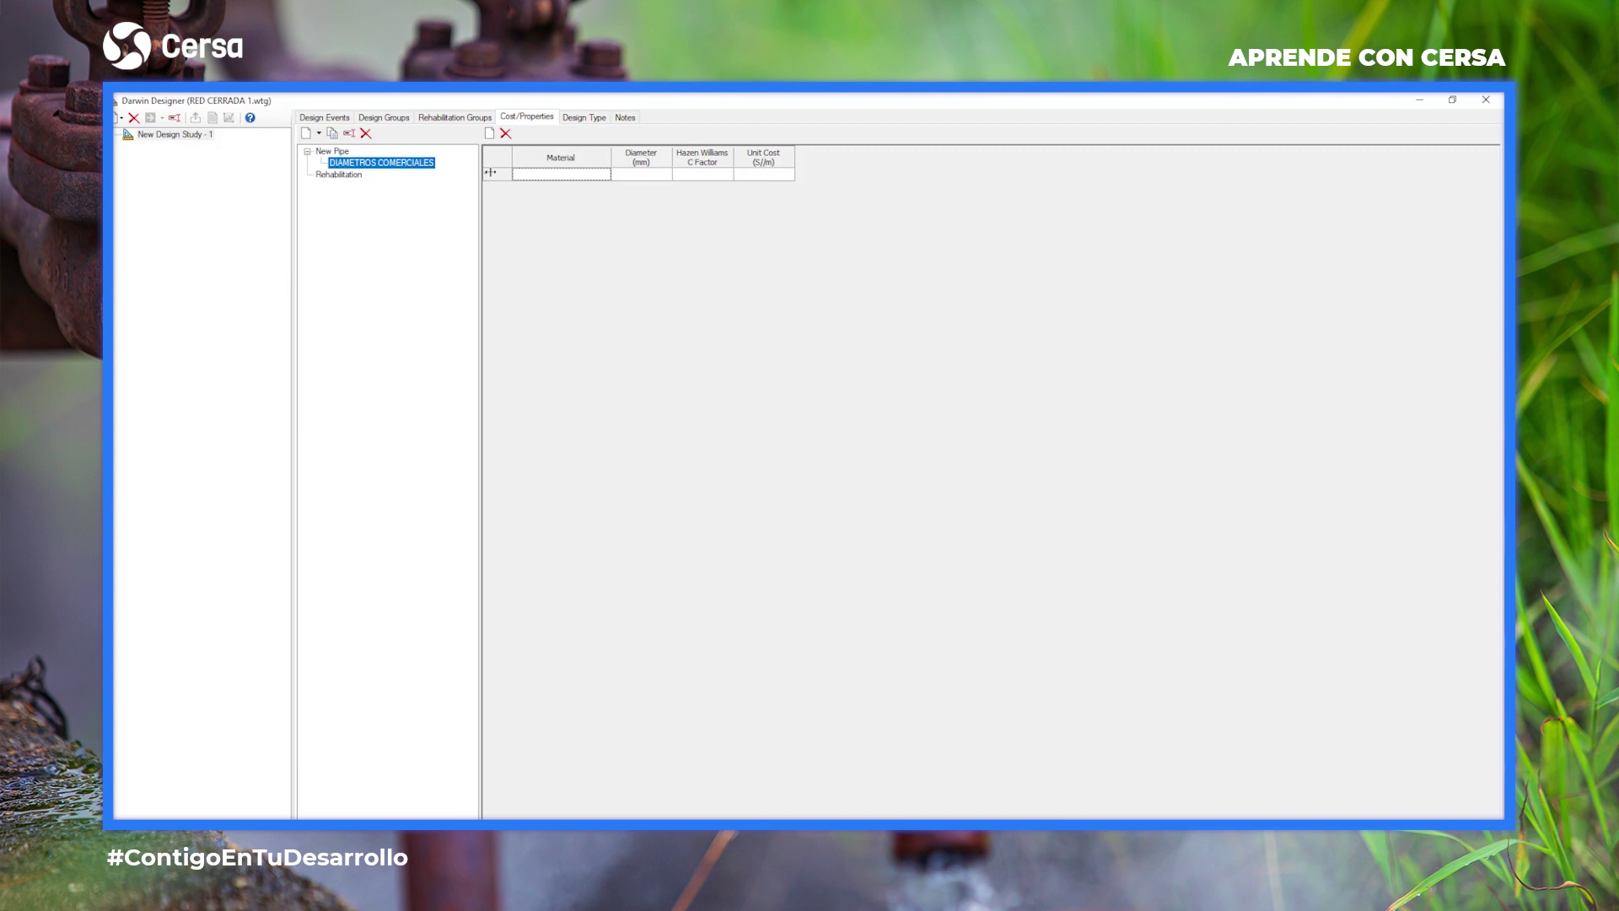
# Add nine material rows to the DIAMETROS COMERCIALES table.
pyautogui.click(564, 176)
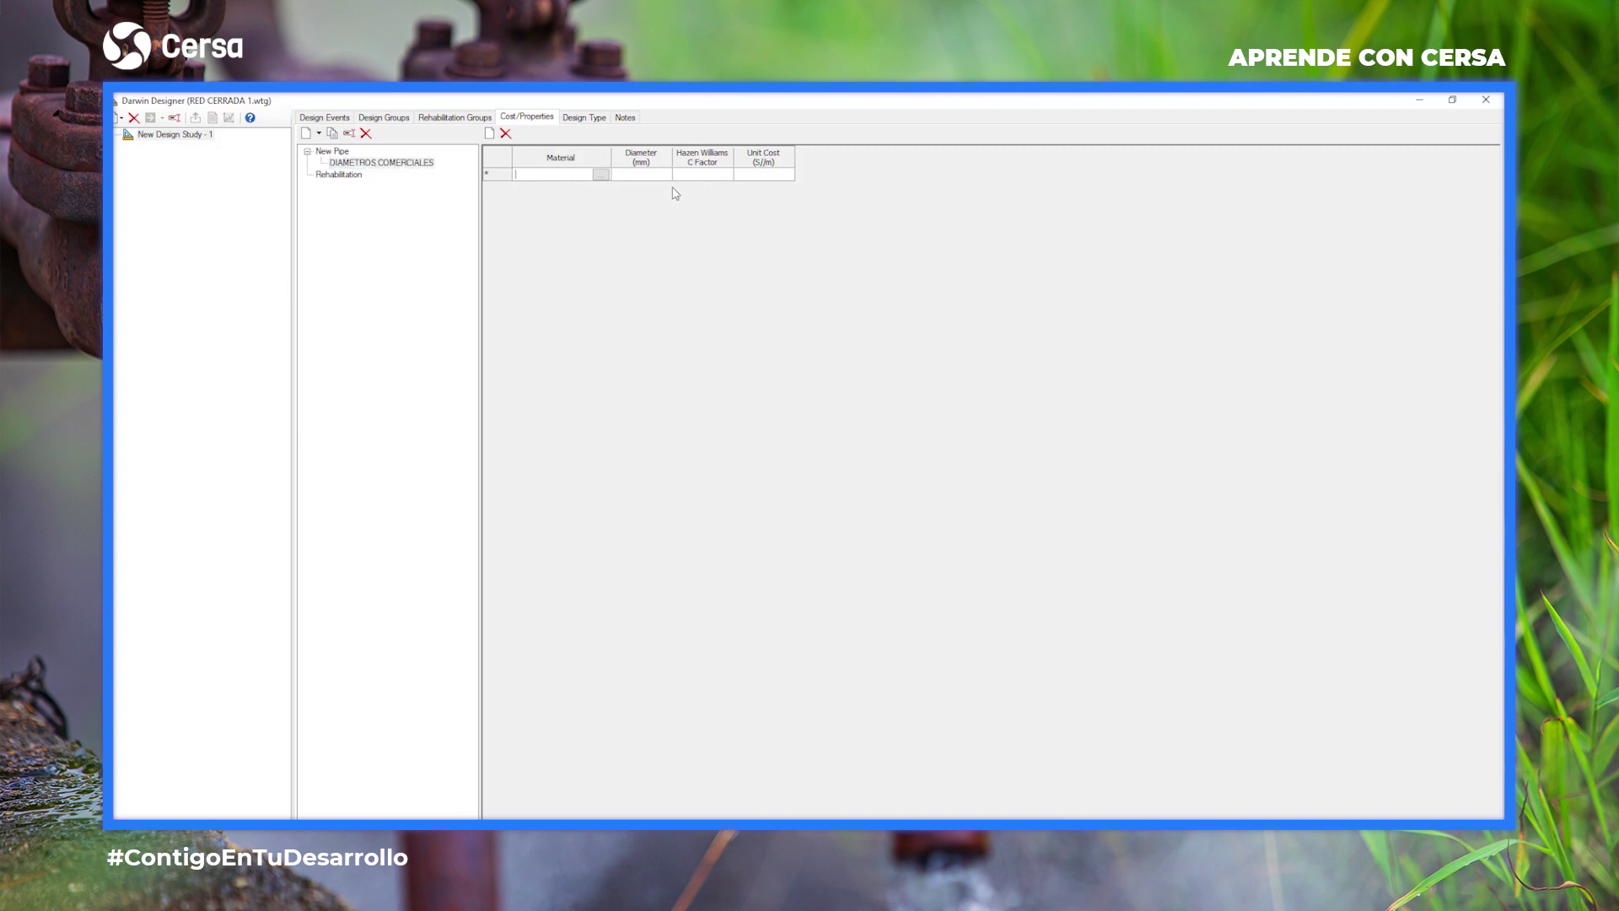
pyautogui.click(705, 176)
pyautogui.click(757, 177)
pyautogui.click(607, 176)
pyautogui.click(489, 133)
pyautogui.click(490, 133)
pyautogui.click(490, 133)
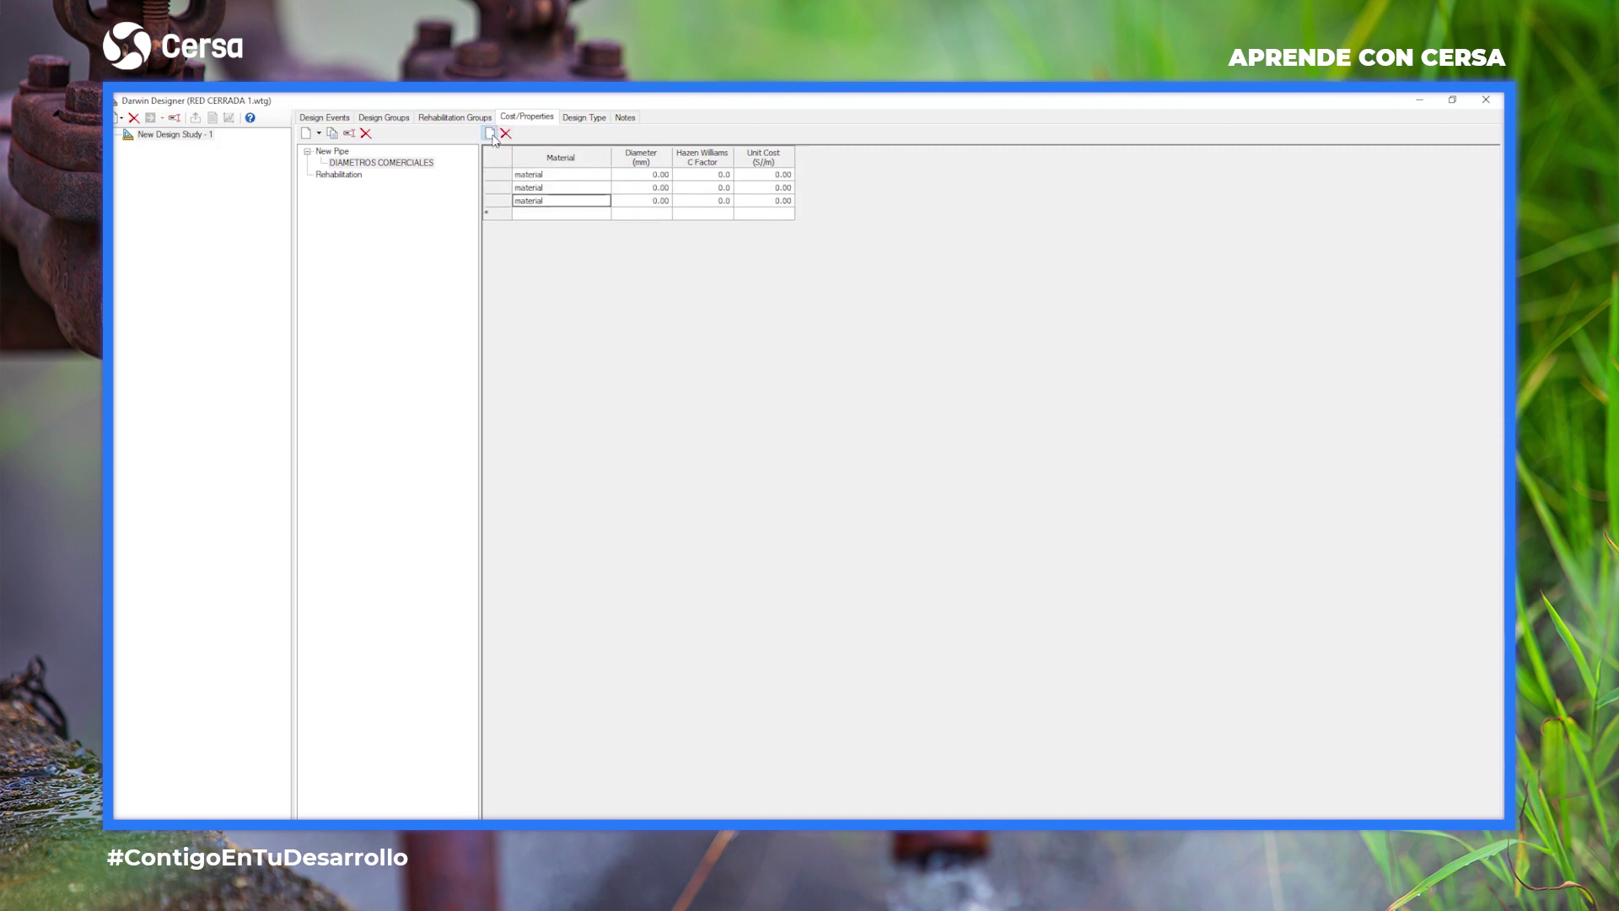
pyautogui.click(490, 134)
pyautogui.click(490, 133)
pyautogui.click(490, 133)
pyautogui.click(490, 133)
pyautogui.click(490, 134)
# Assign PVC from the material library to the first row of the pipe table.
pyautogui.click(600, 175)
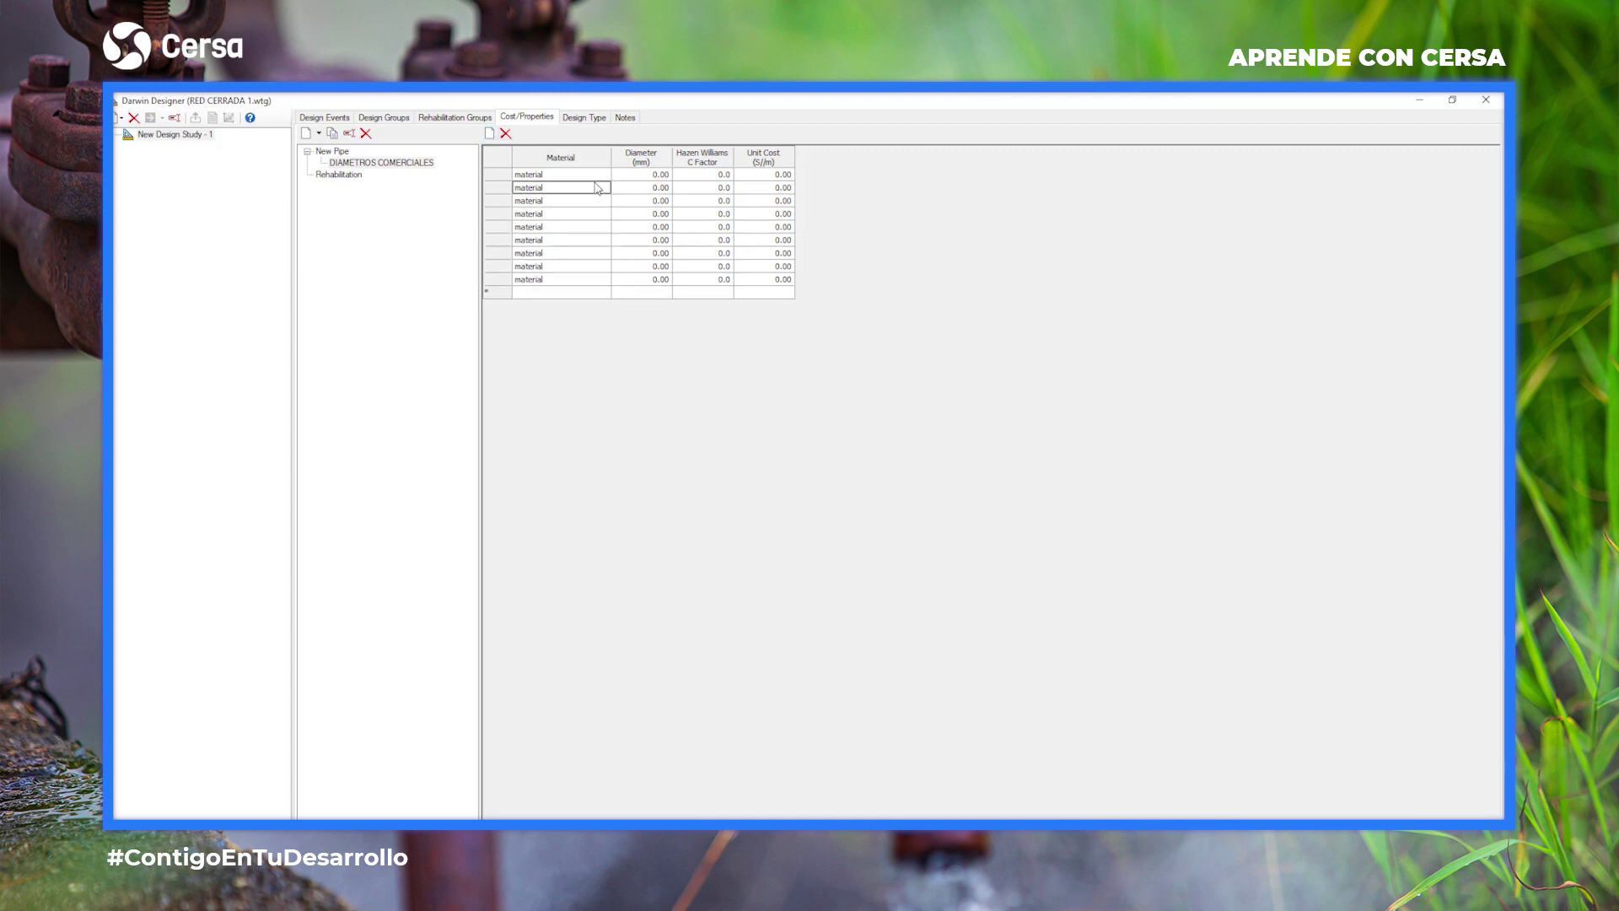
pyautogui.click(600, 176)
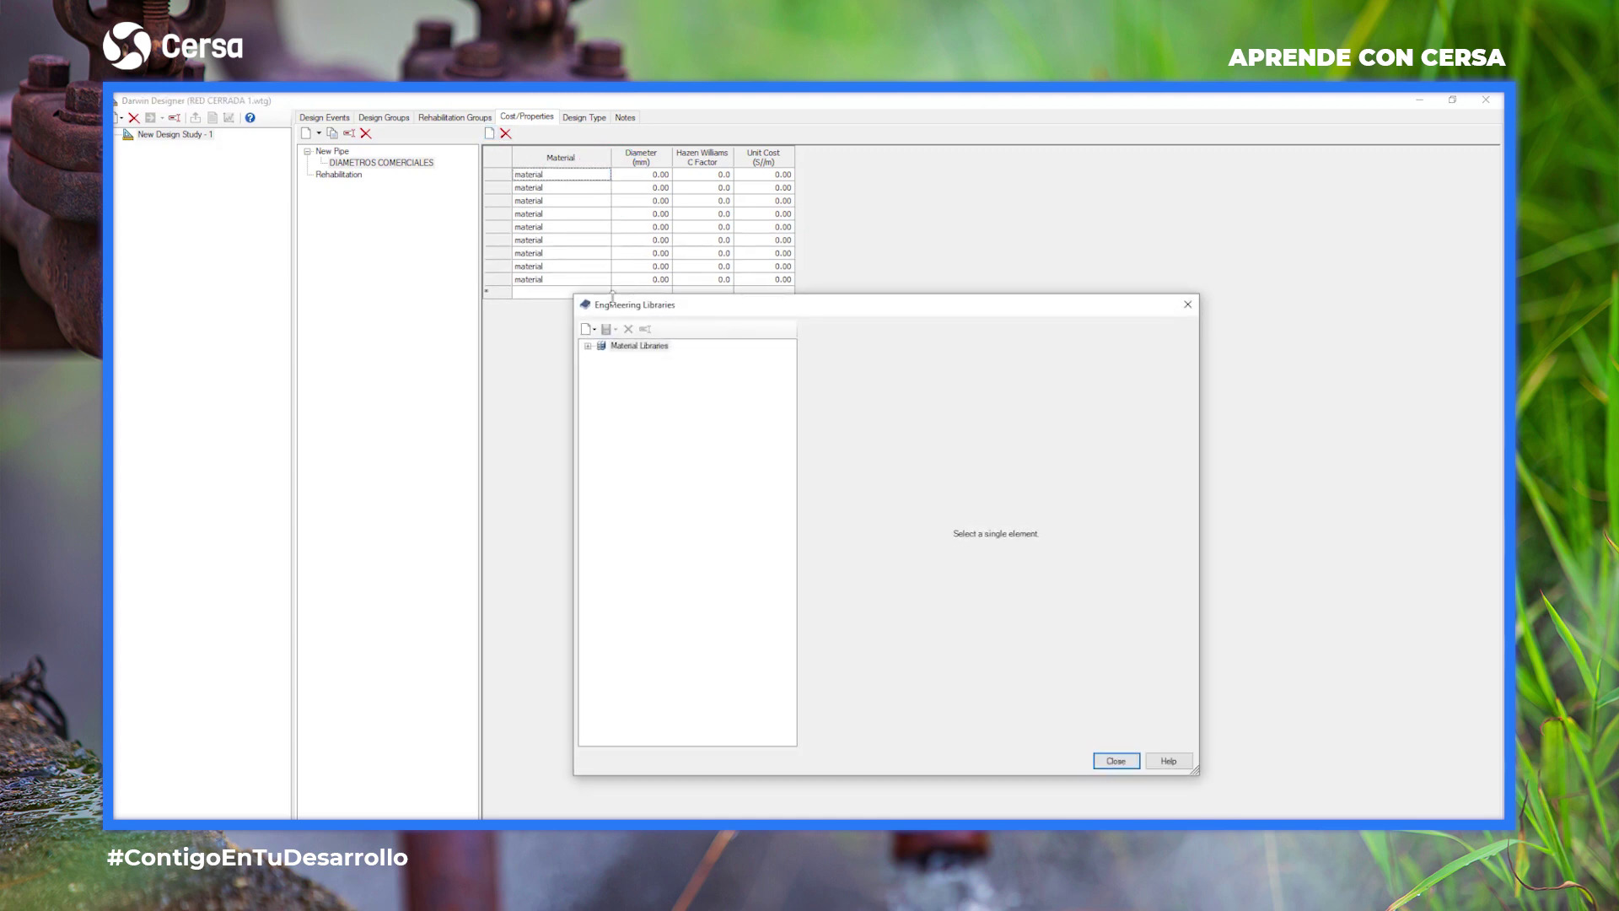
pyautogui.click(601, 358)
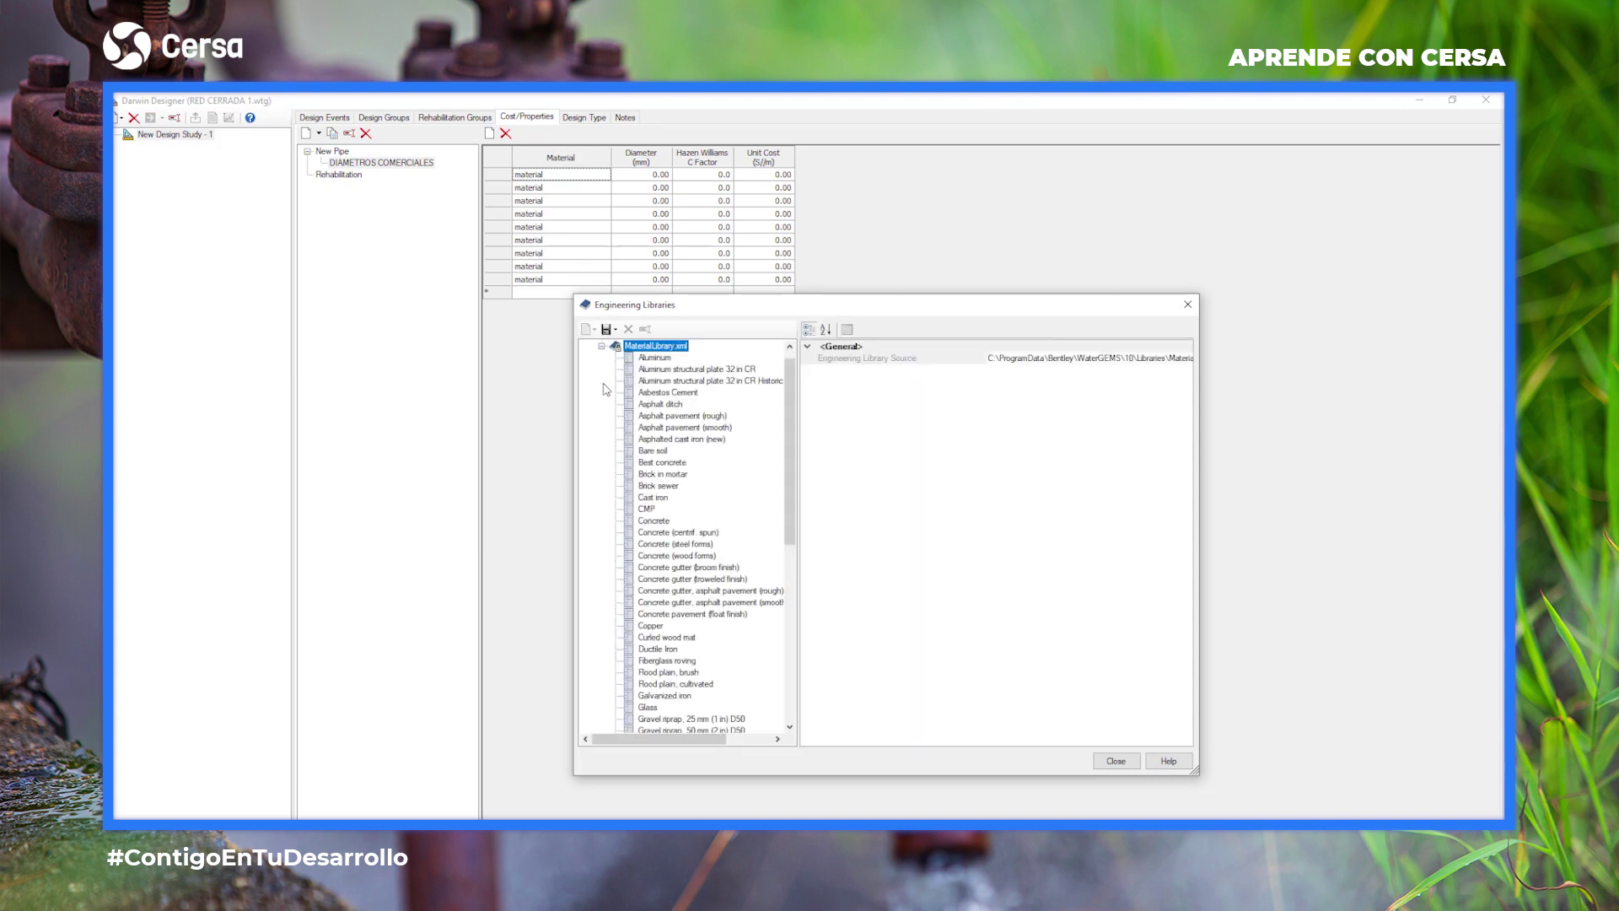
pyautogui.scroll(-7, 654, 565)
pyautogui.click(646, 591)
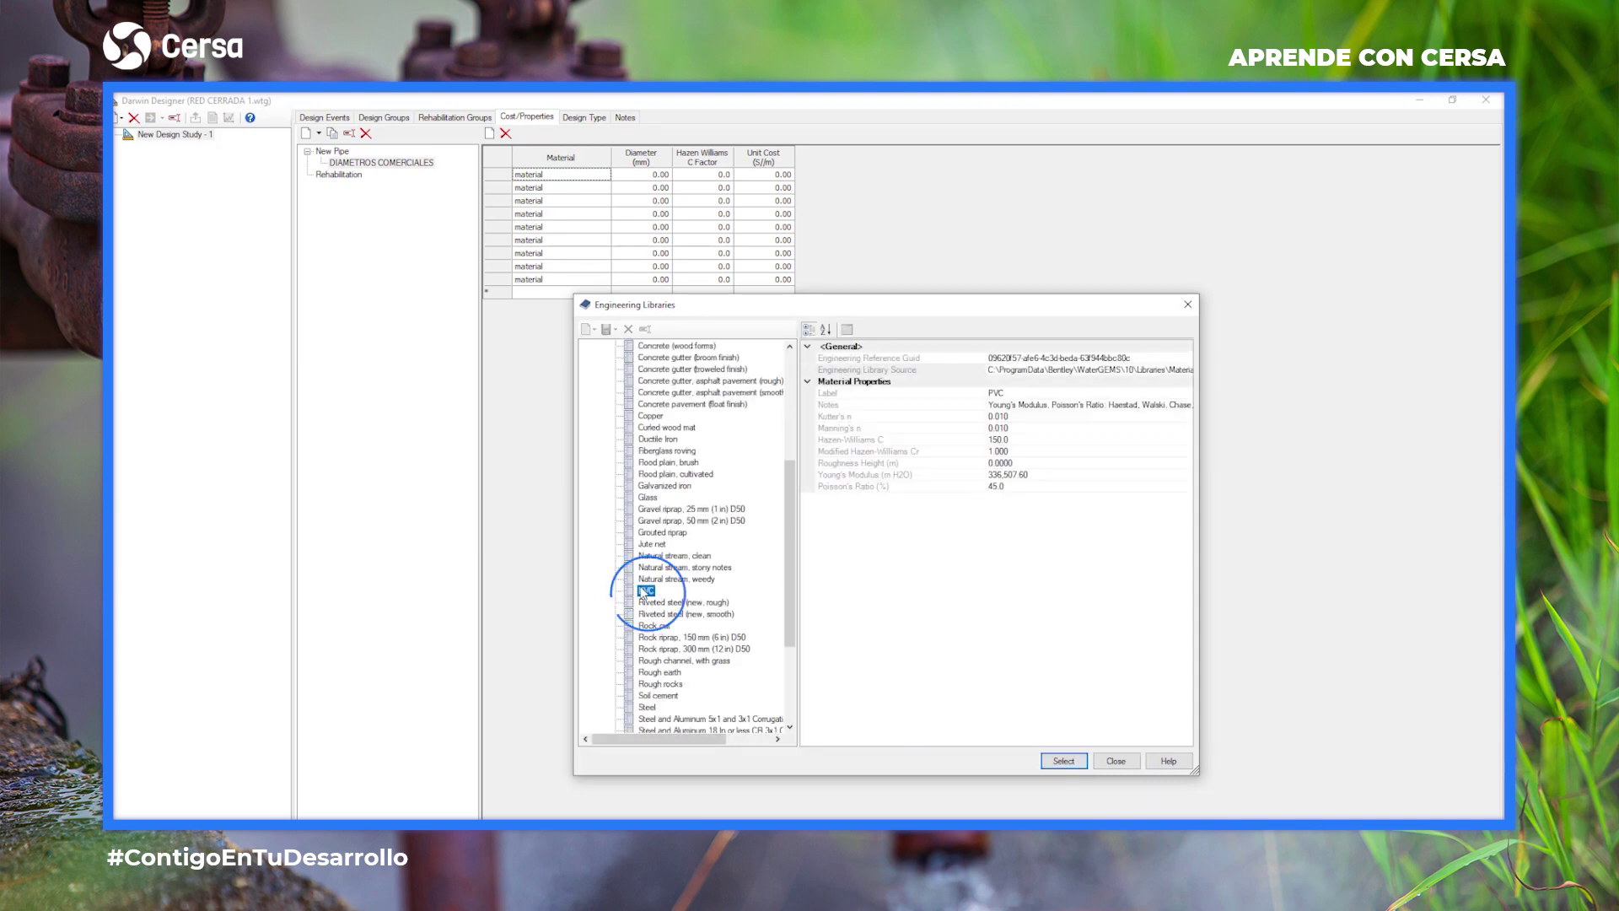
pyautogui.click(1059, 761)
# Globally set the material of all table rows to PVC.
pyautogui.rightClick(579, 160)
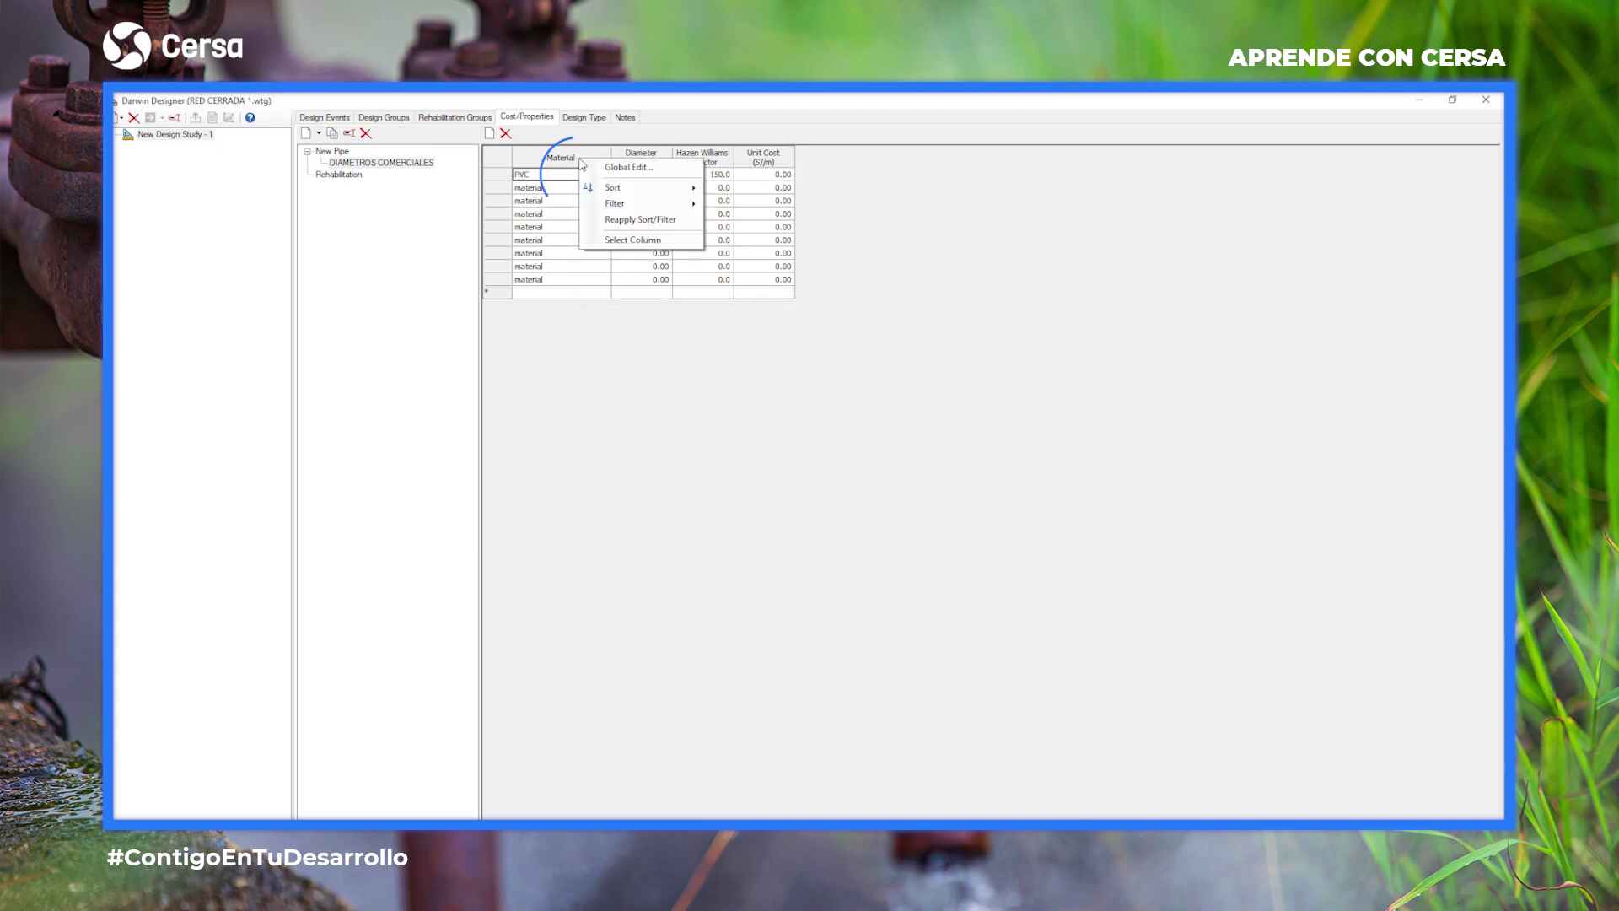
pyautogui.click(628, 167)
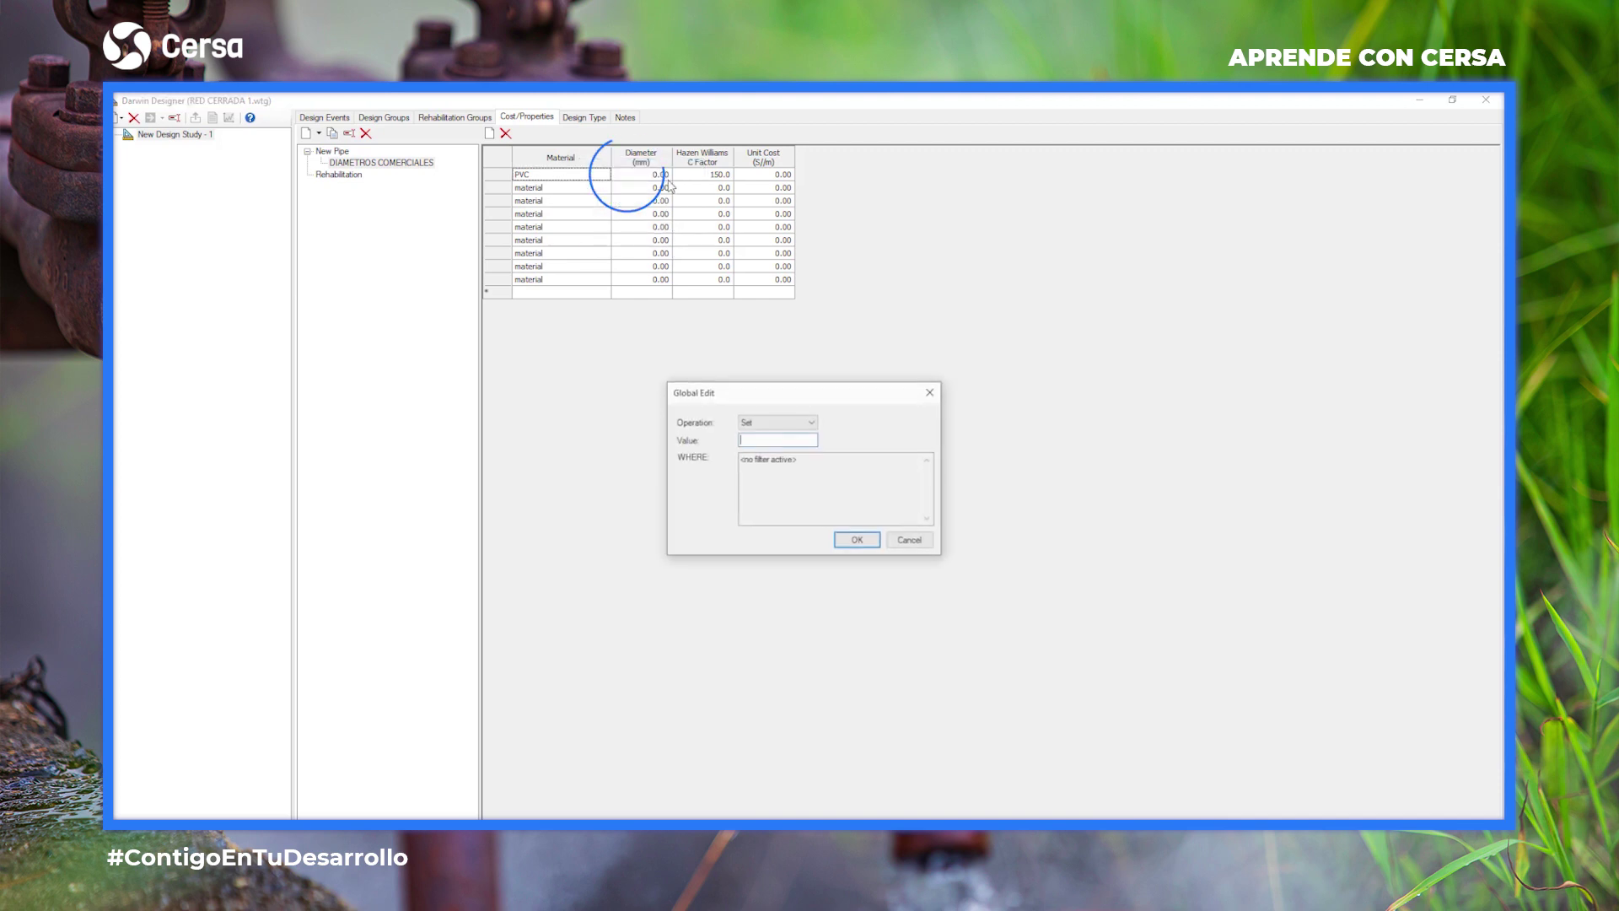
pyautogui.write('PVC')
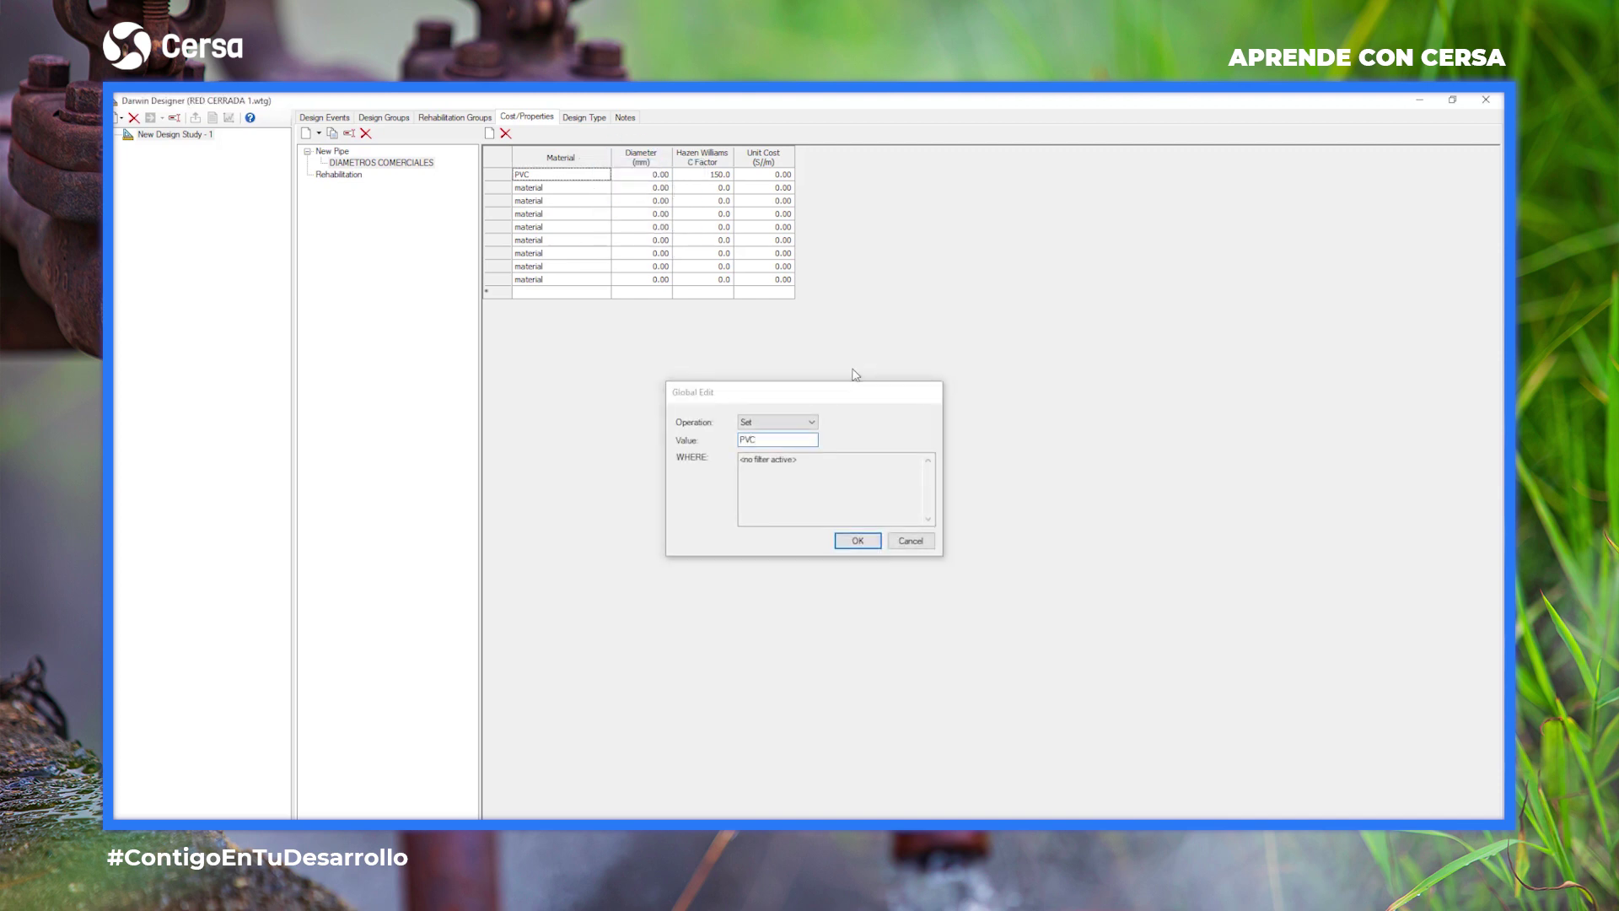
pyautogui.press('Return')
# Globally set the Hazen Williams C factor of all table rows to 150.
pyautogui.rightClick(711, 164)
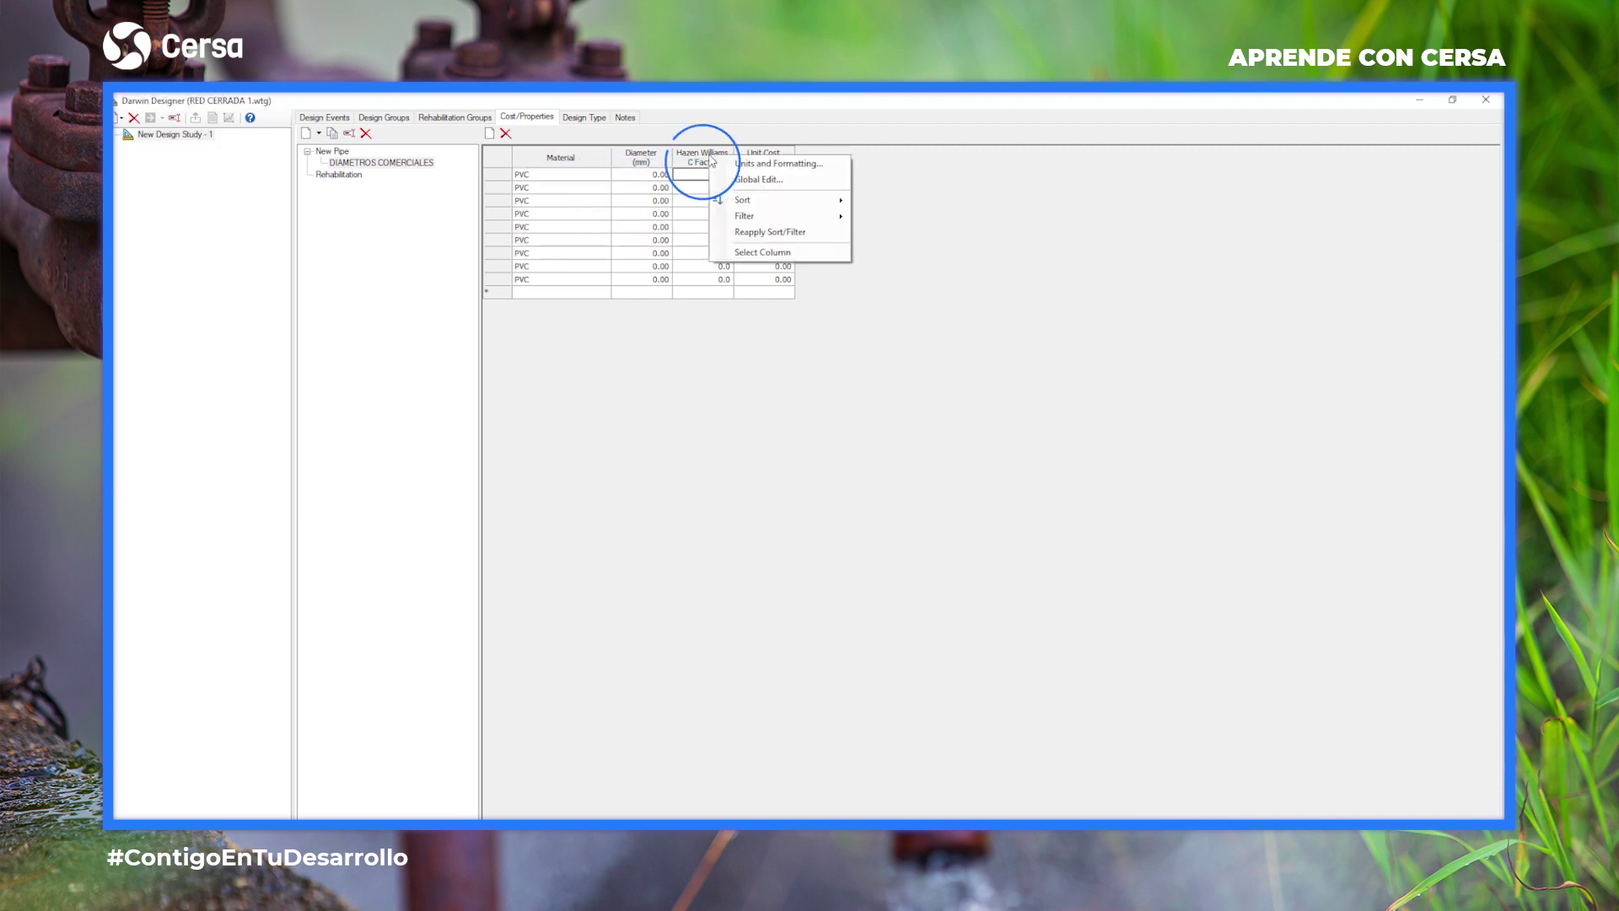
pyautogui.click(750, 176)
pyautogui.write('1')
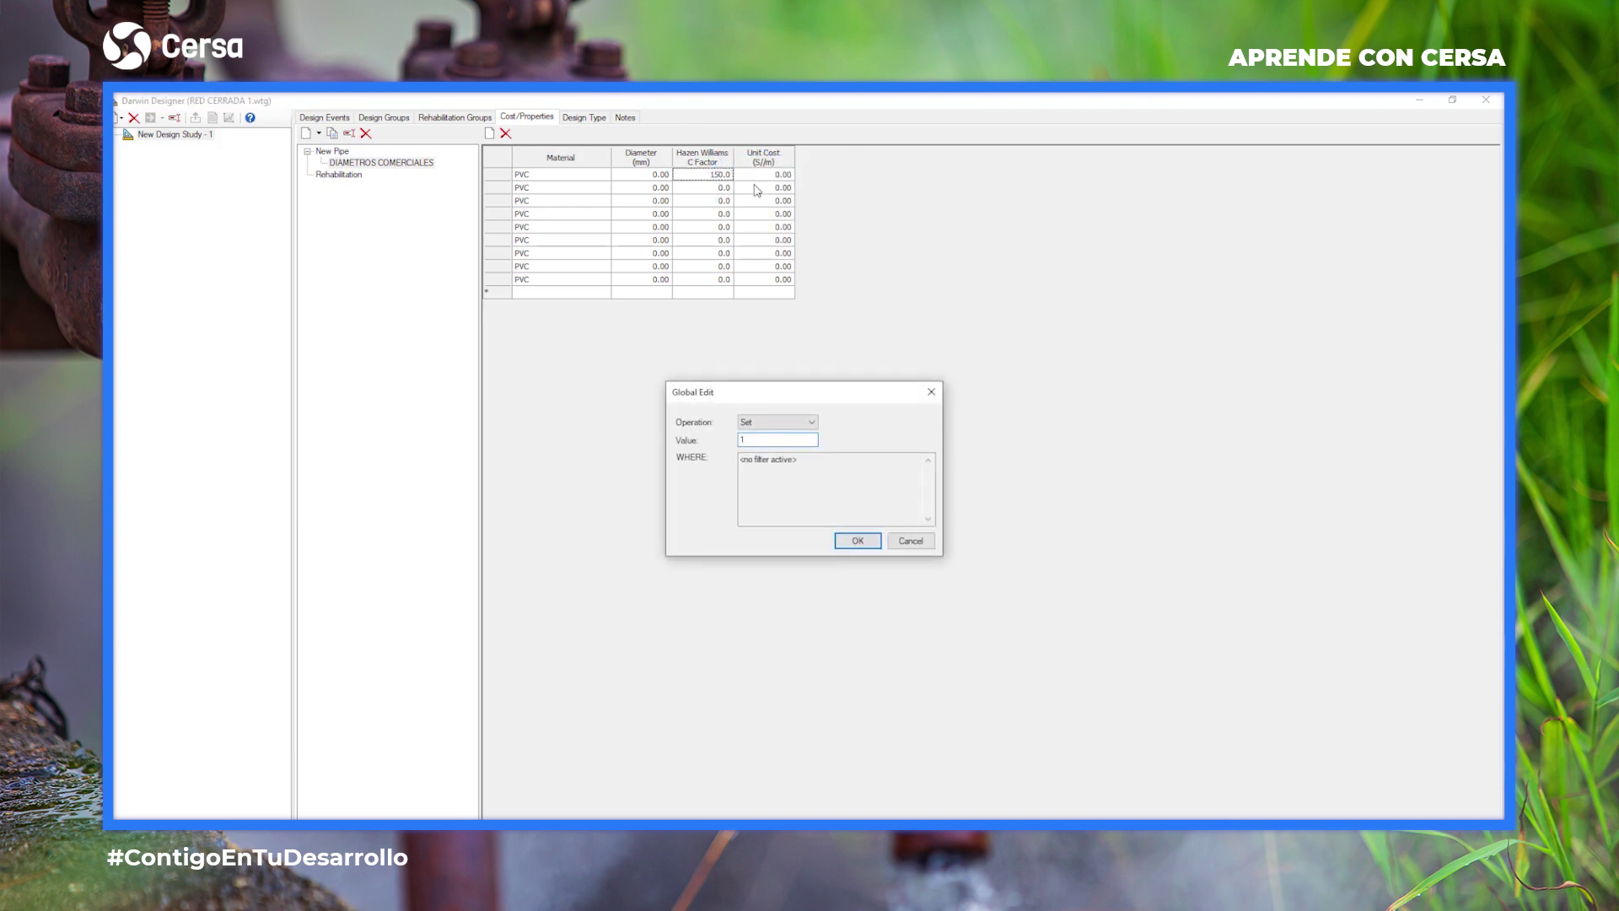
pyautogui.write('50')
pyautogui.press('Return')
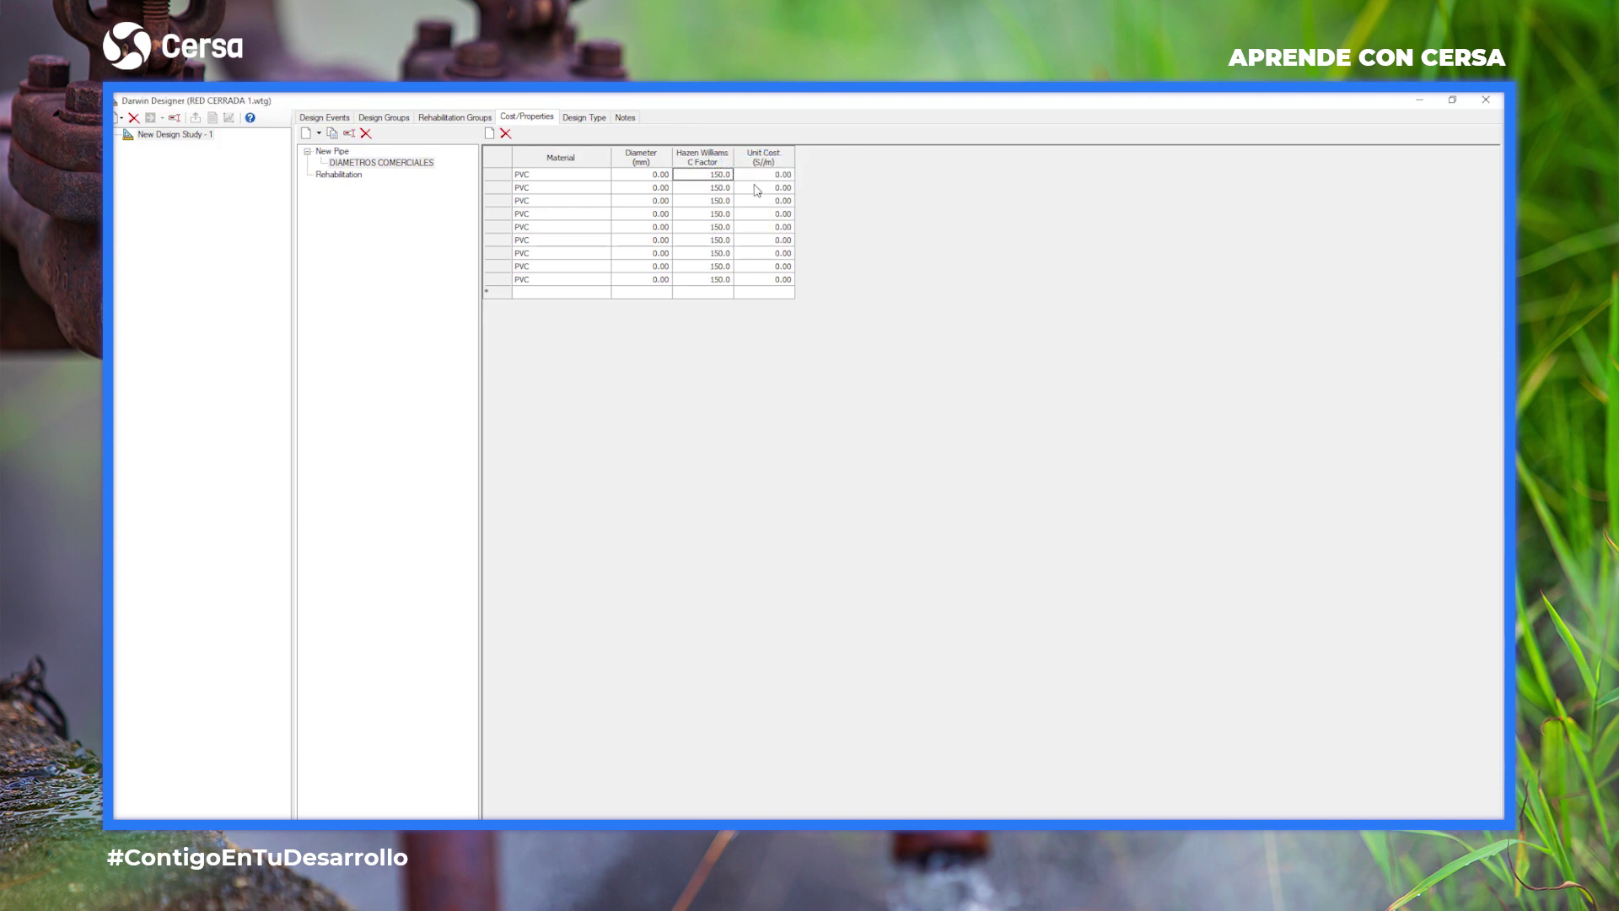
# Switch to the DIAMETROS.xlsx workbook in Excel and copy the inner diameters (Di) from 57 to 321.2 mm.
pyautogui.click(641, 176)
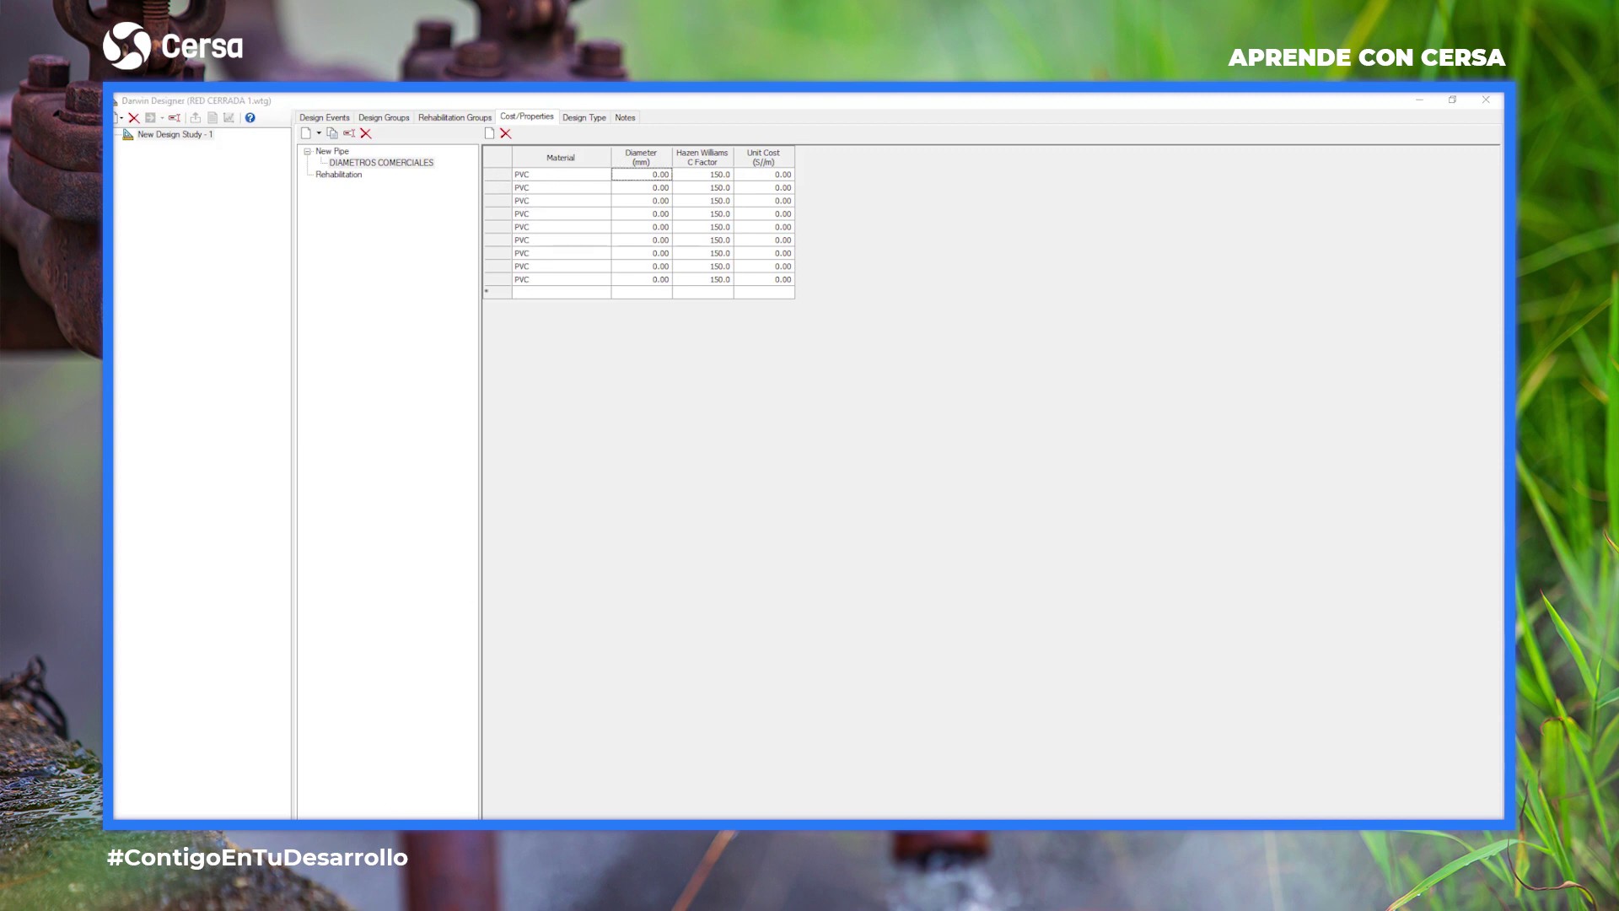
pyautogui.click(518, 779)
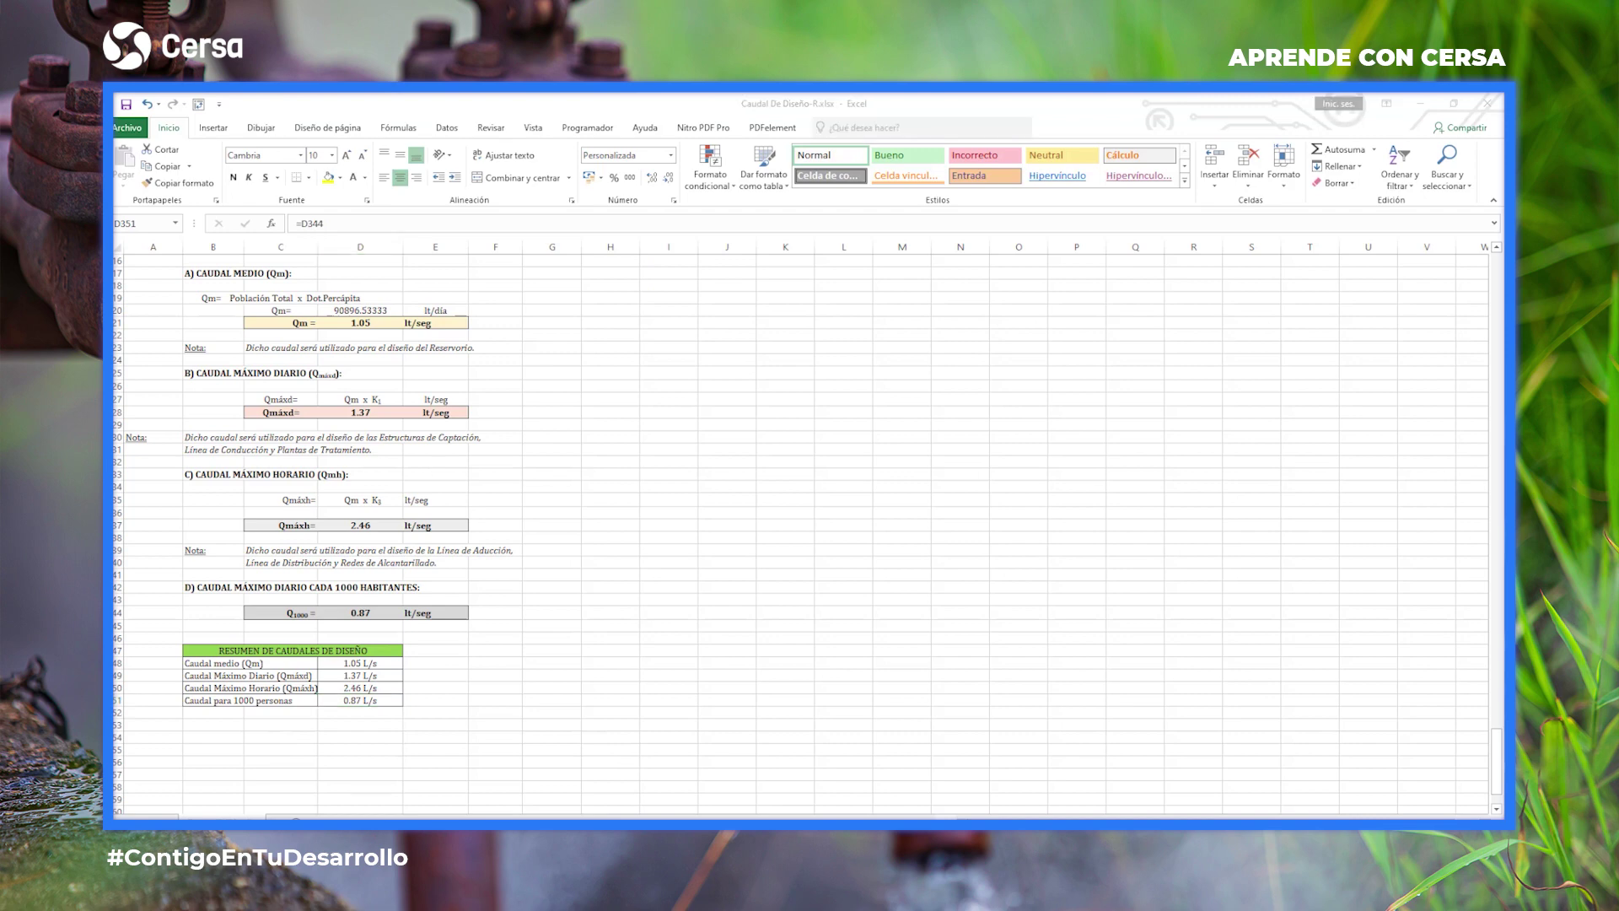
pyautogui.click(445, 777)
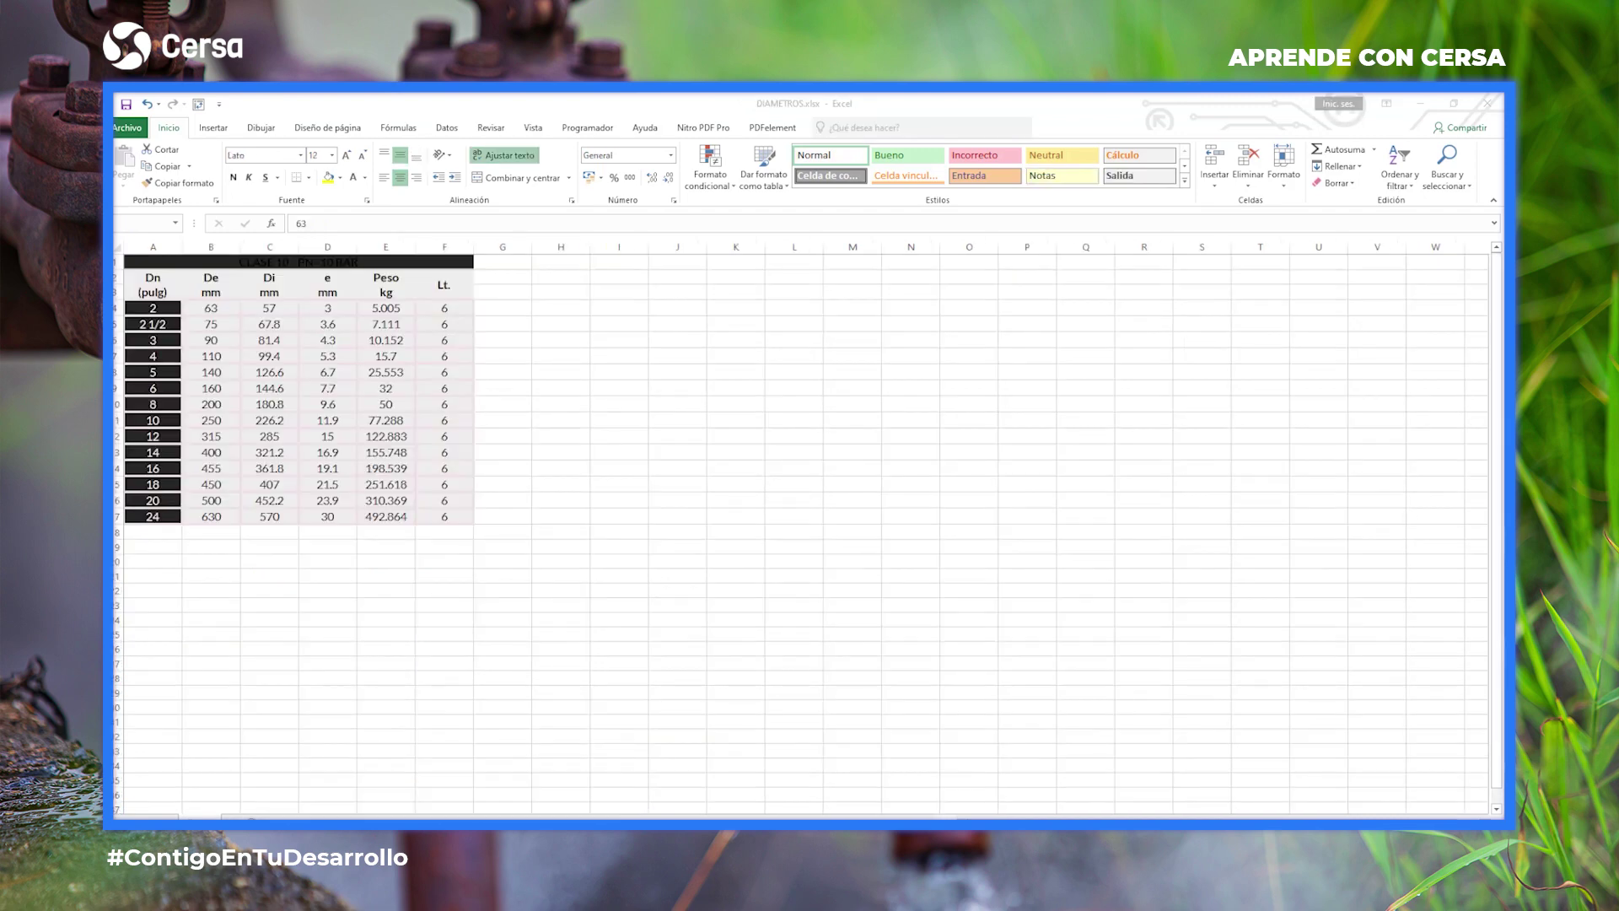
pyautogui.click(265, 308)
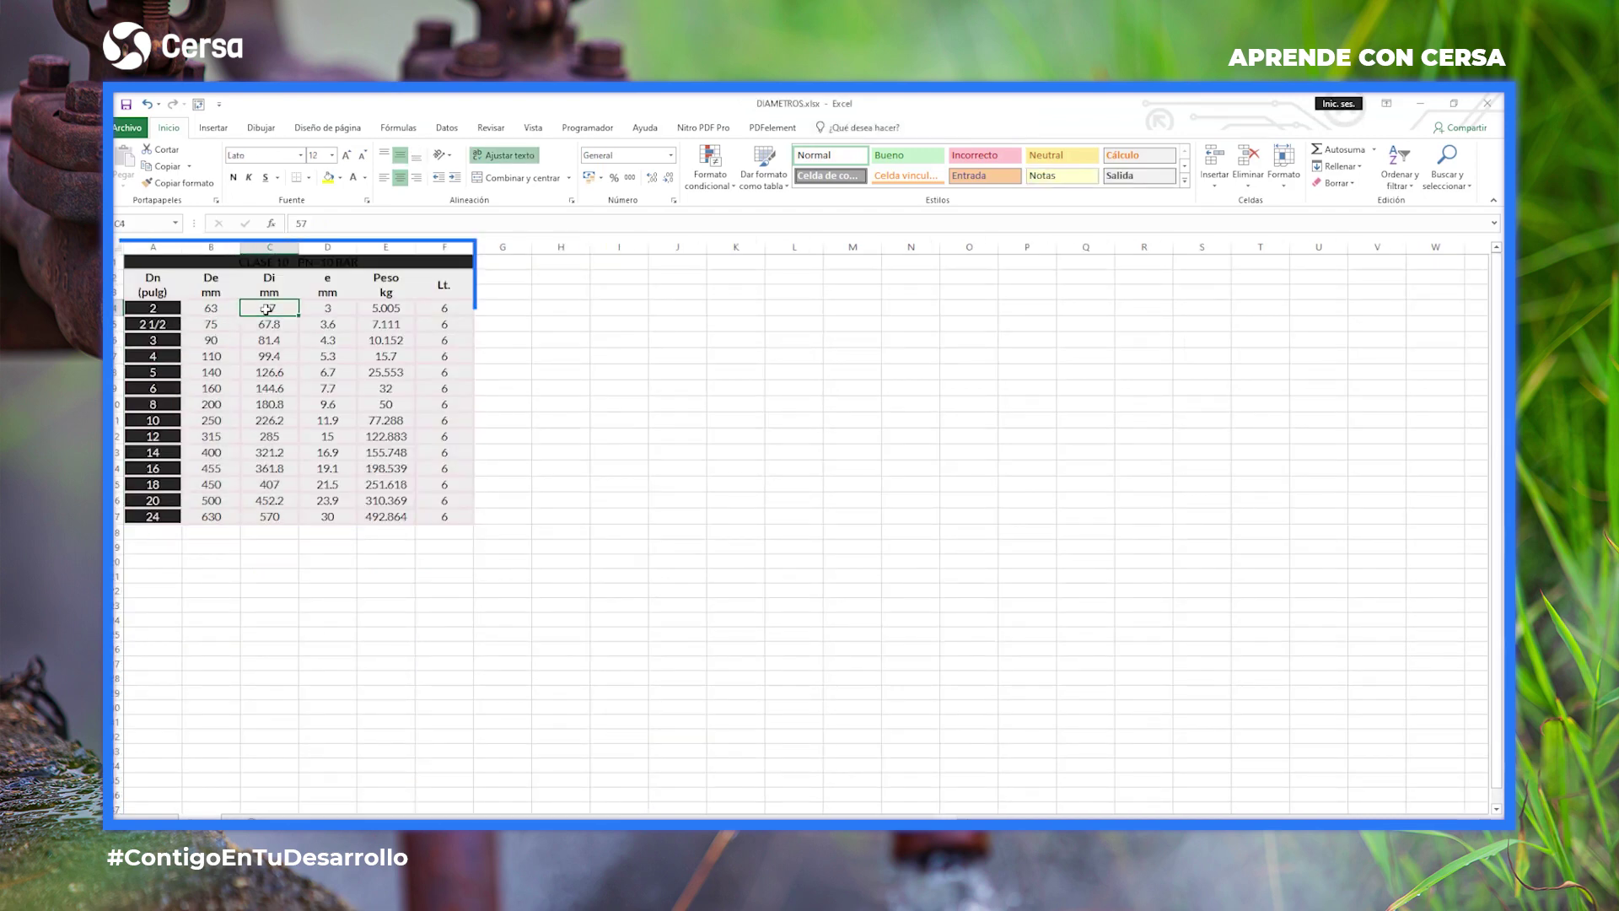
pyautogui.moveTo(265, 308); pyautogui.dragTo(270, 373)
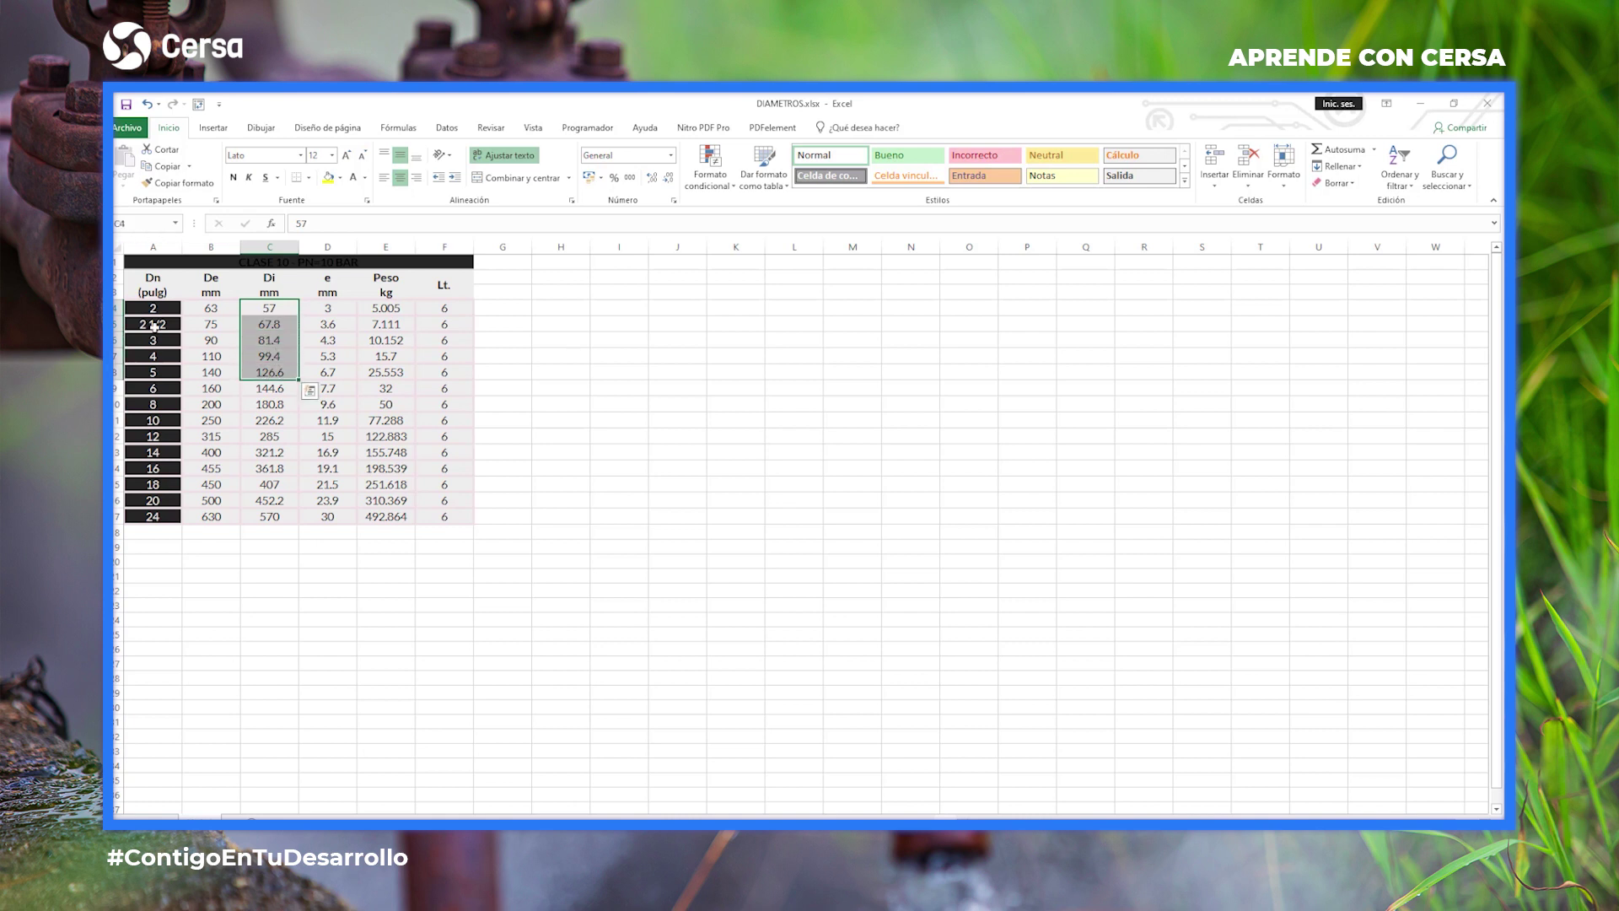
pyautogui.moveTo(251, 310); pyautogui.dragTo(271, 452)
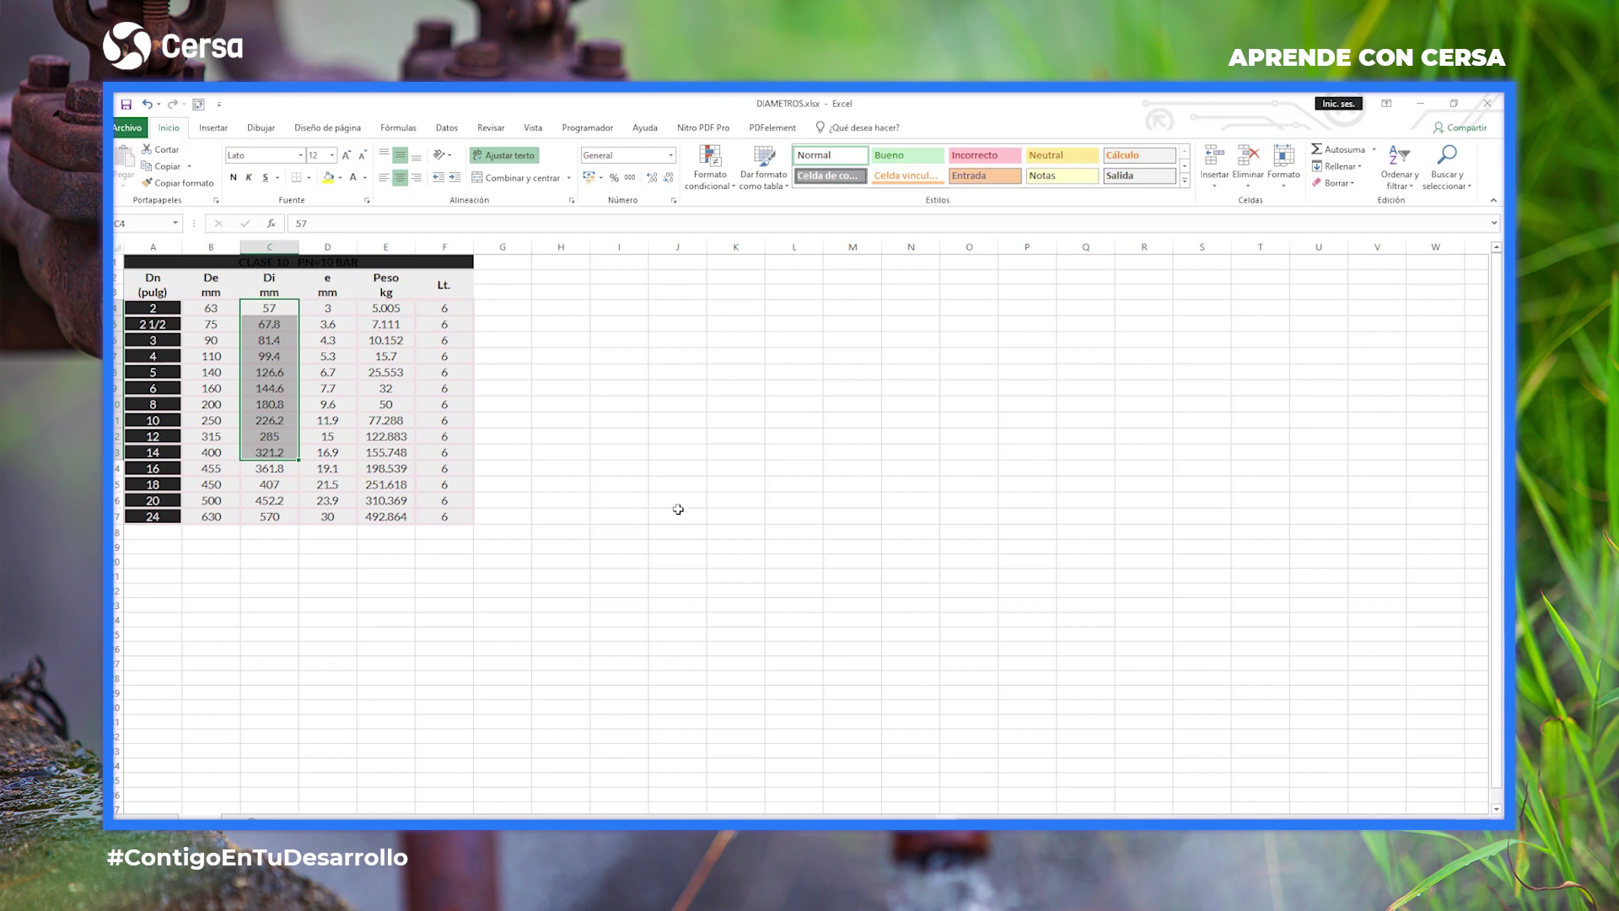
pyautogui.hotkey('ctrl', 'c')
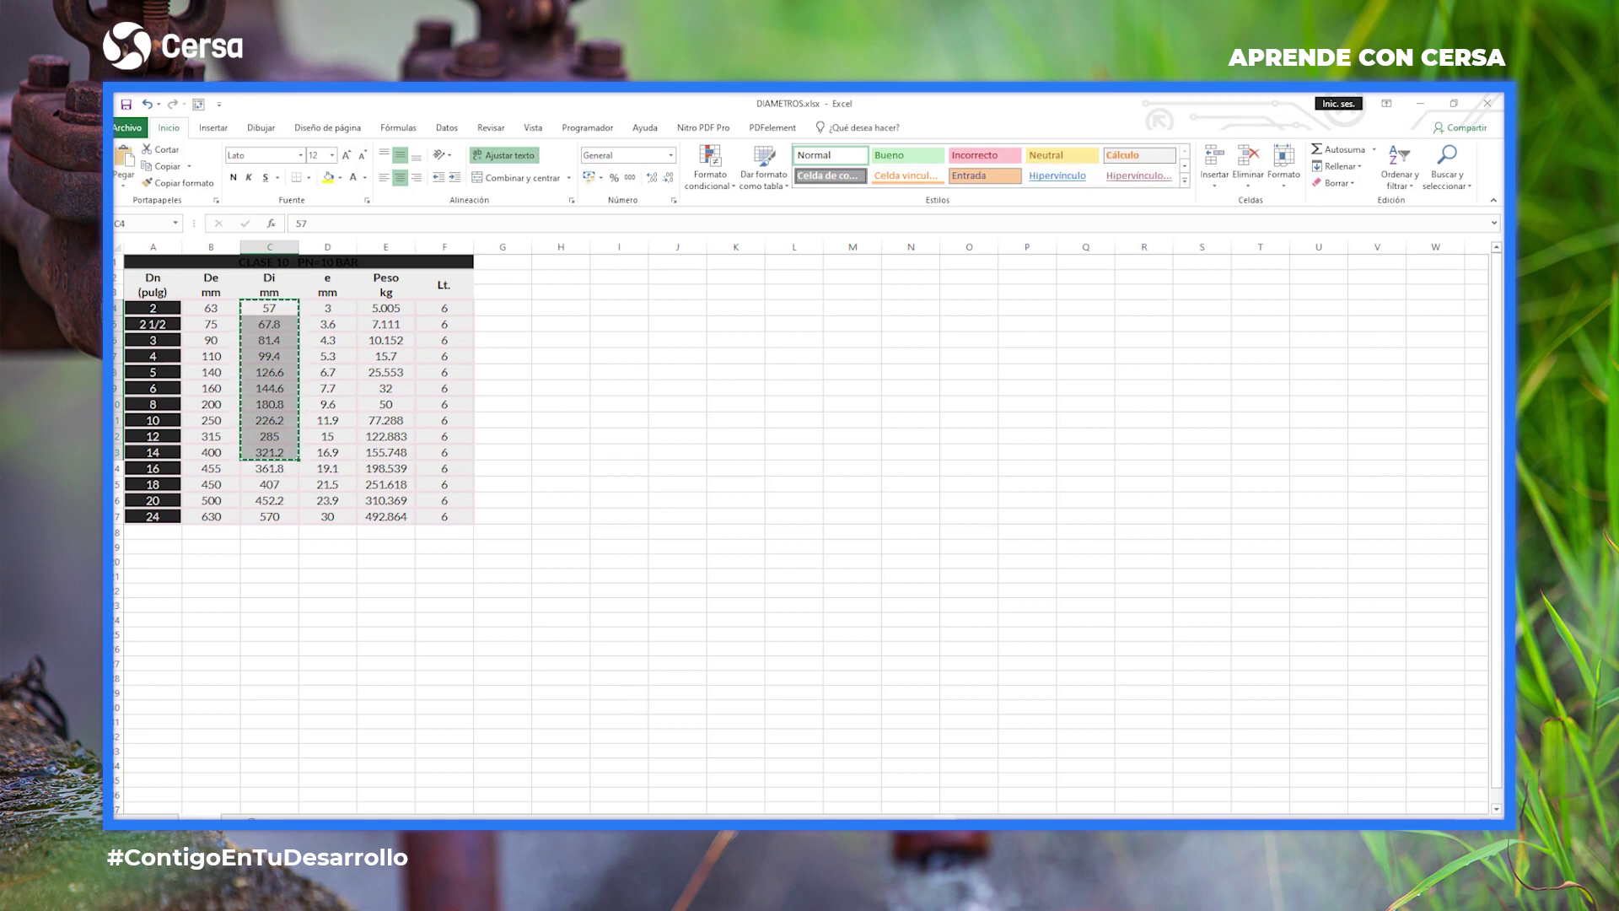
# Return to Darwin Designer and paste the copied diameters into the table's Diameter column, starting at the first row.
pyautogui.click(329, 771)
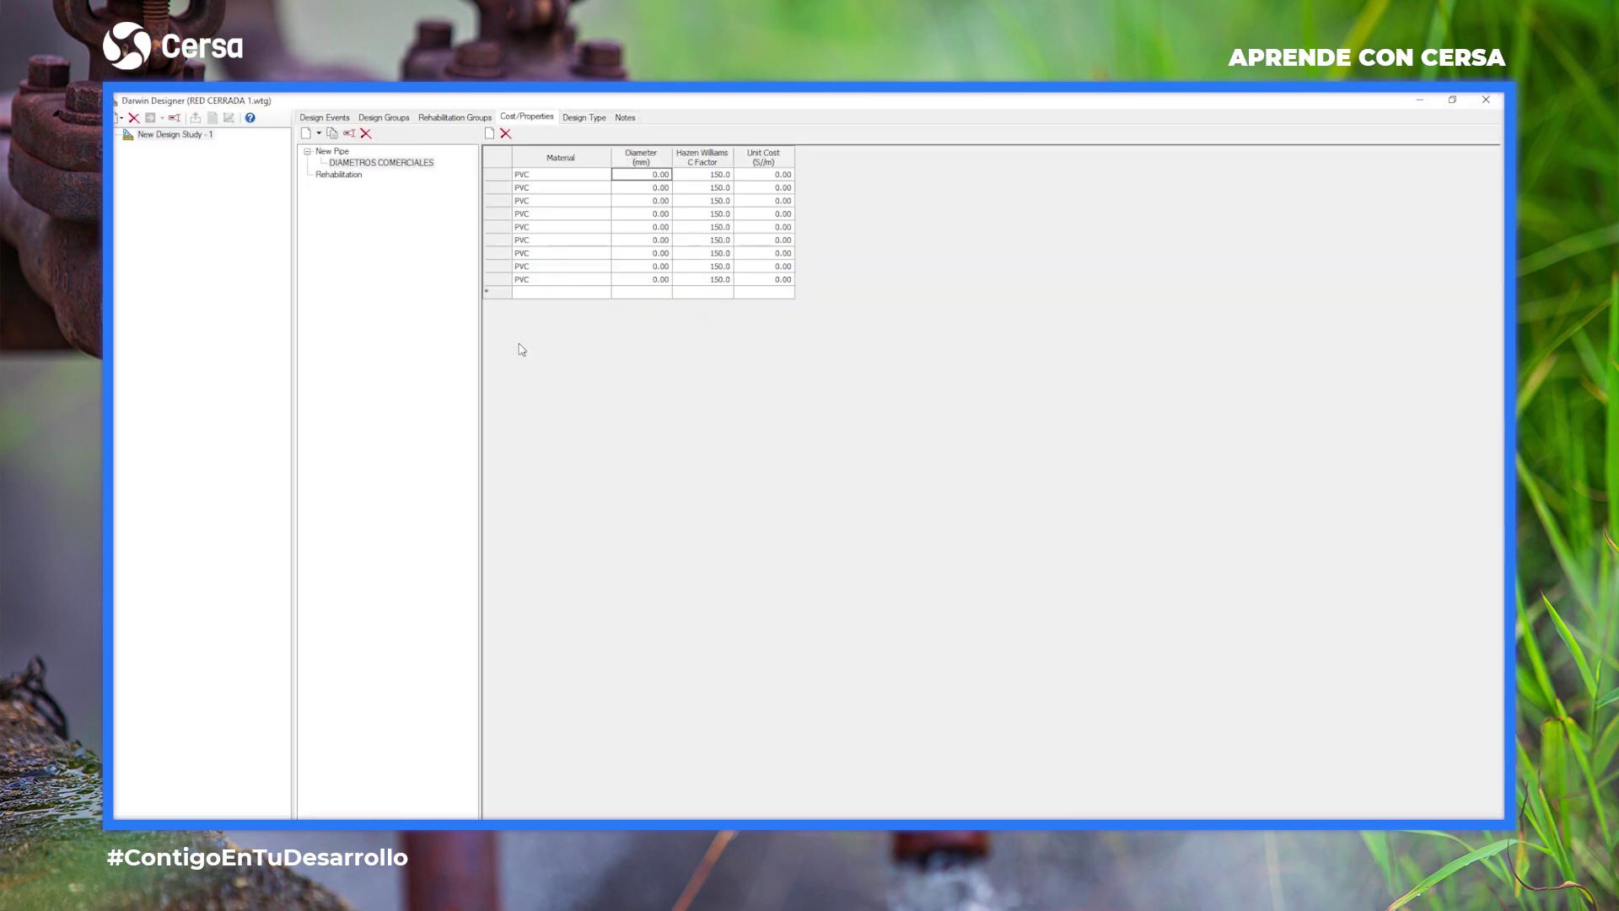
pyautogui.click(634, 174)
pyautogui.hotkey('ctrl', 'v')
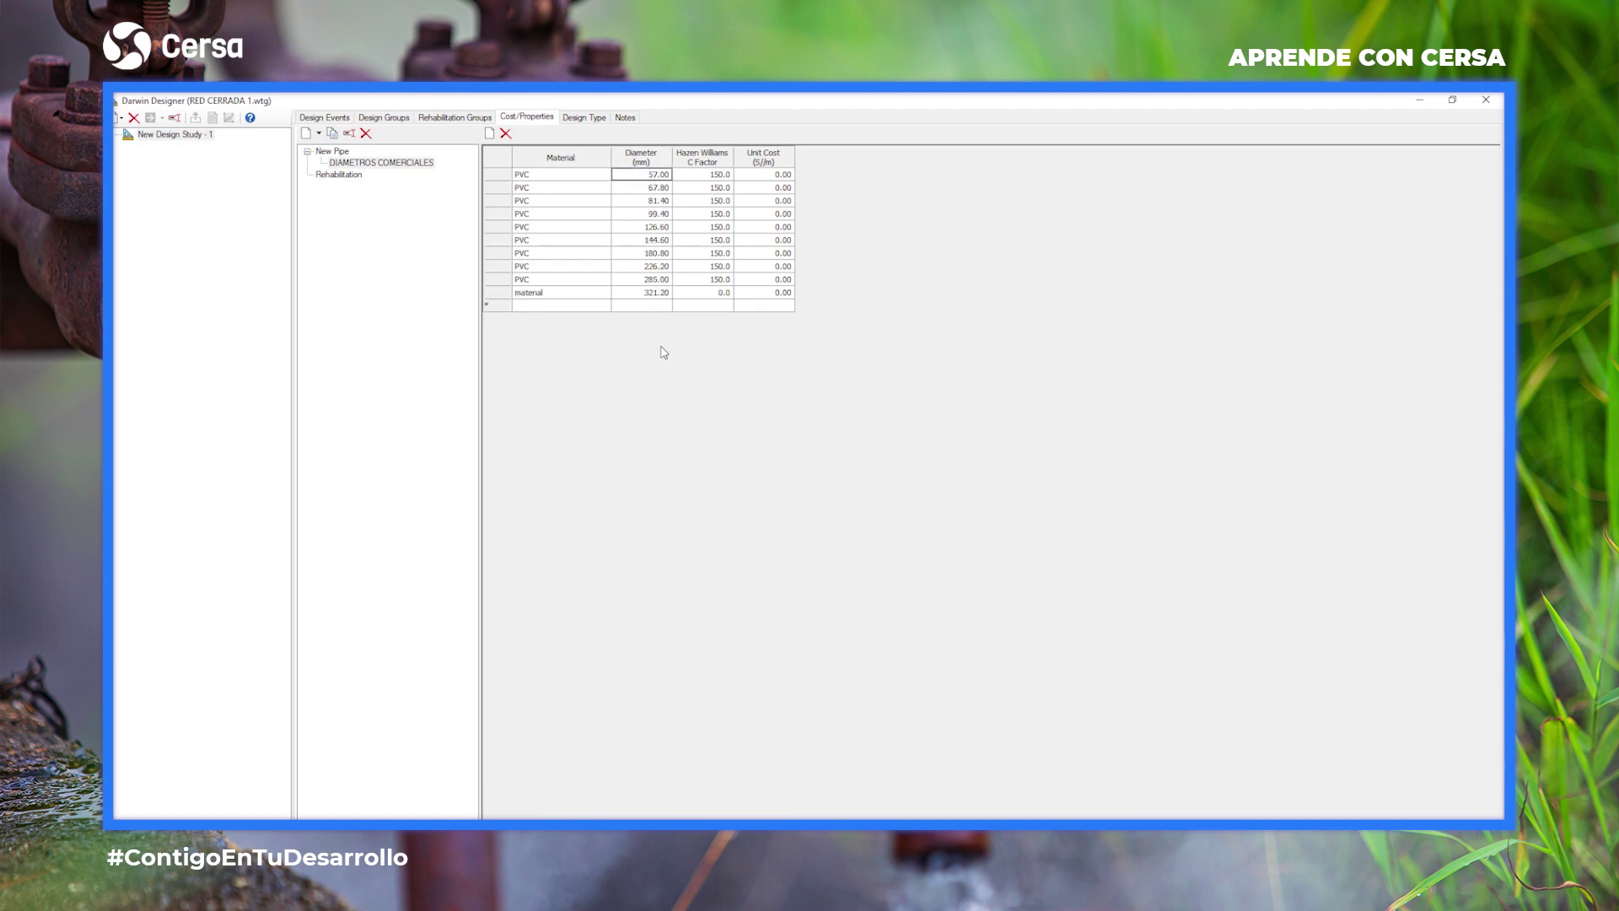
# Assign PVC from the material library to the 321.20 mm diameter row.
pyautogui.click(544, 293)
pyautogui.click(601, 294)
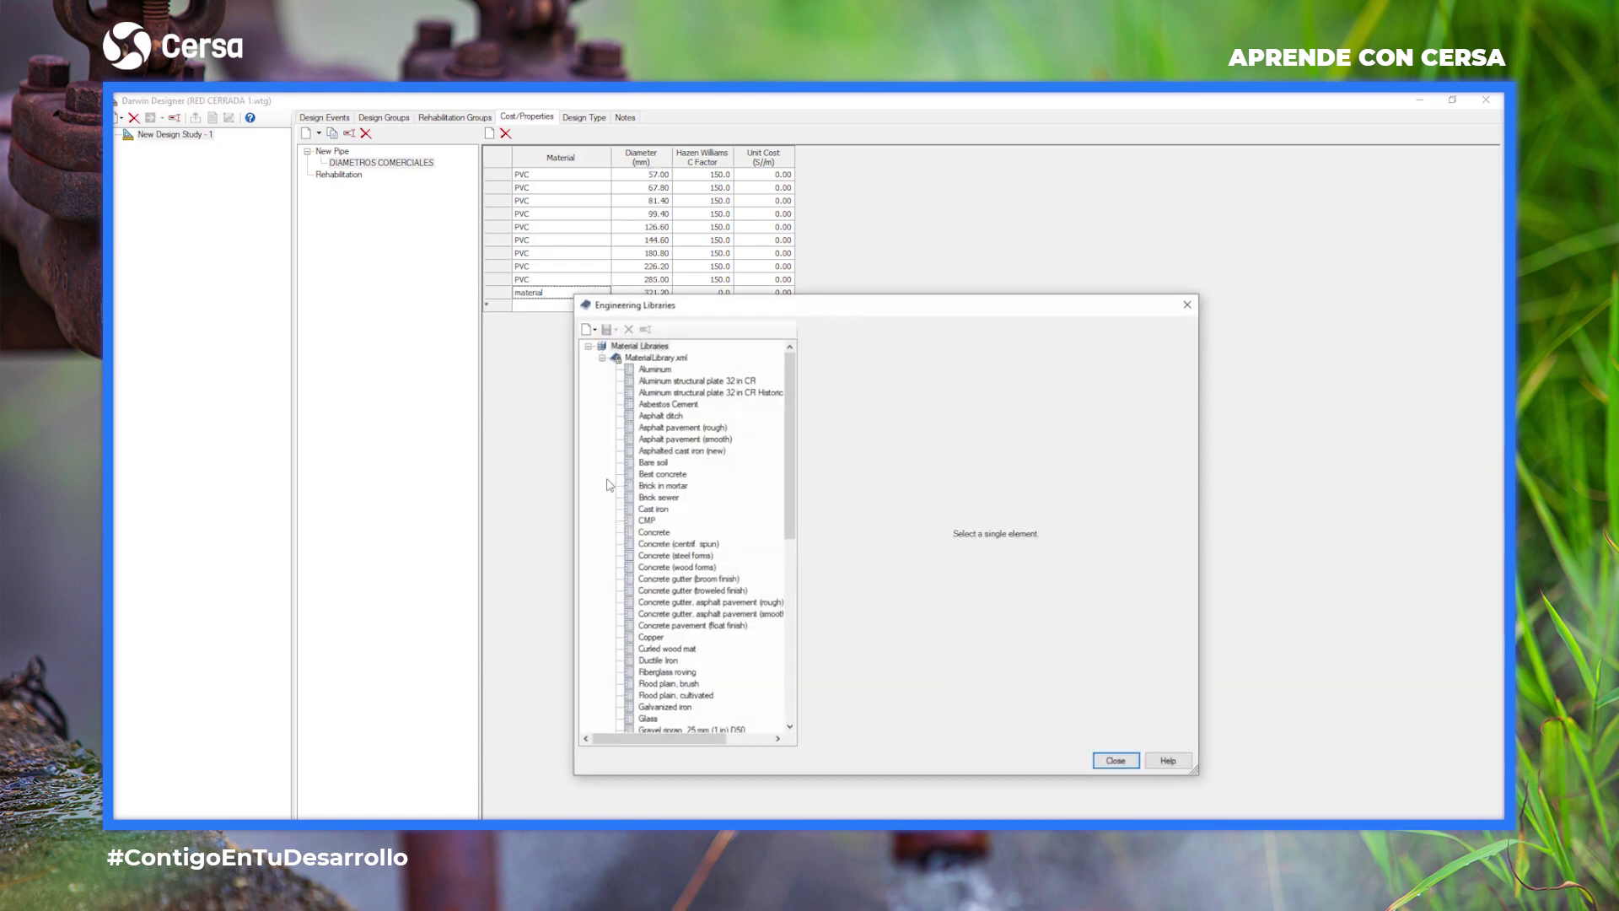
pyautogui.scroll(-5, 688, 695)
pyautogui.click(649, 636)
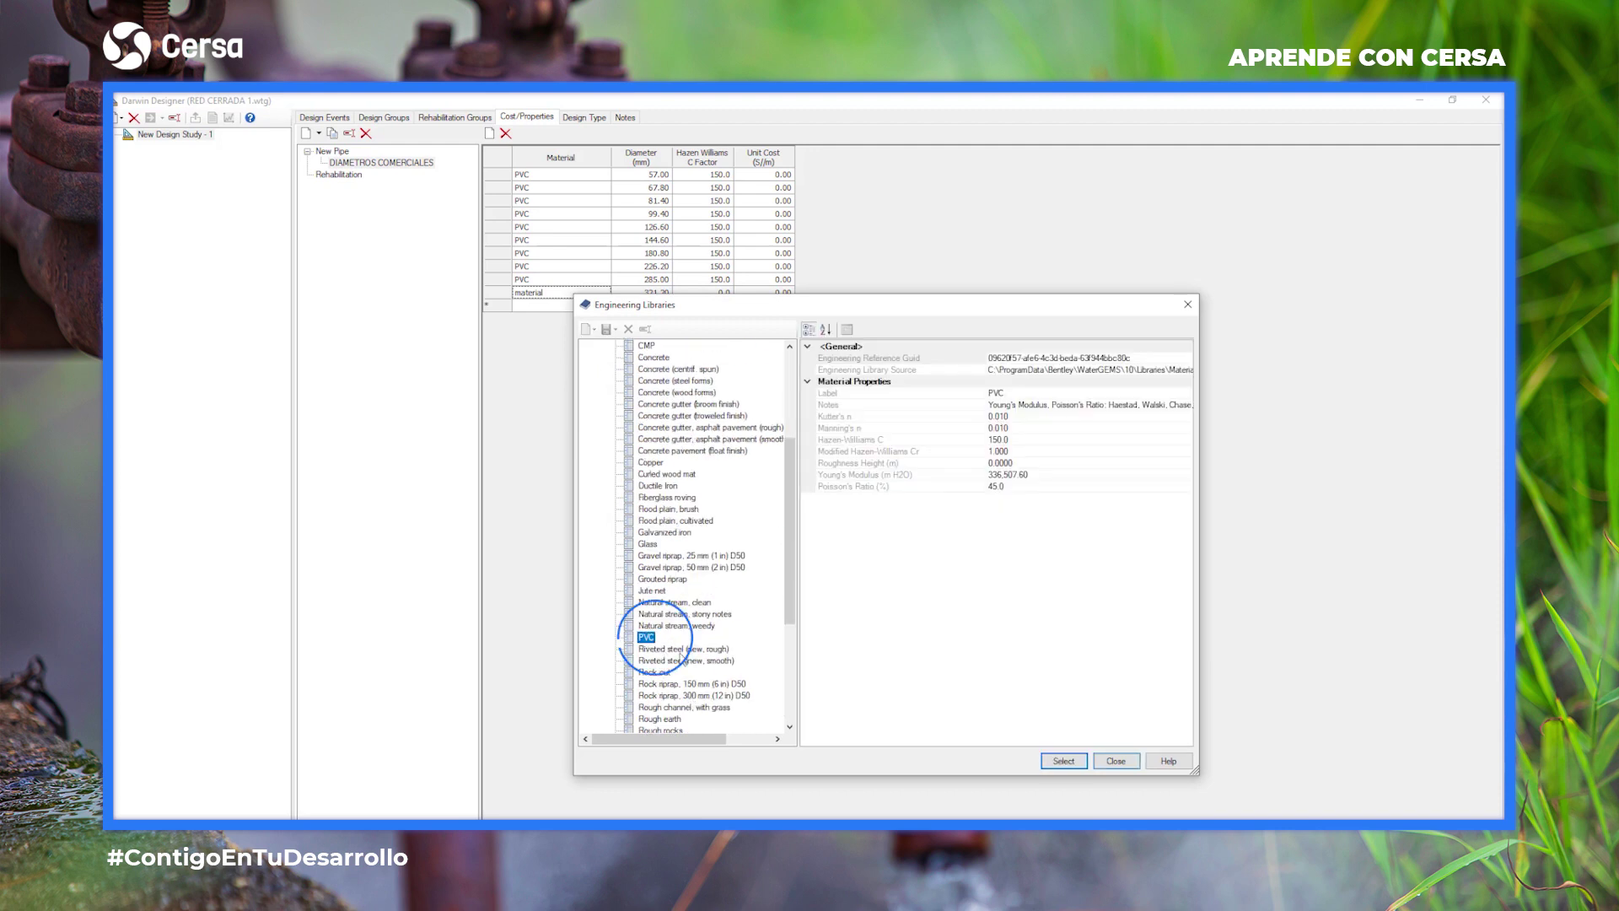
pyautogui.click(1116, 761)
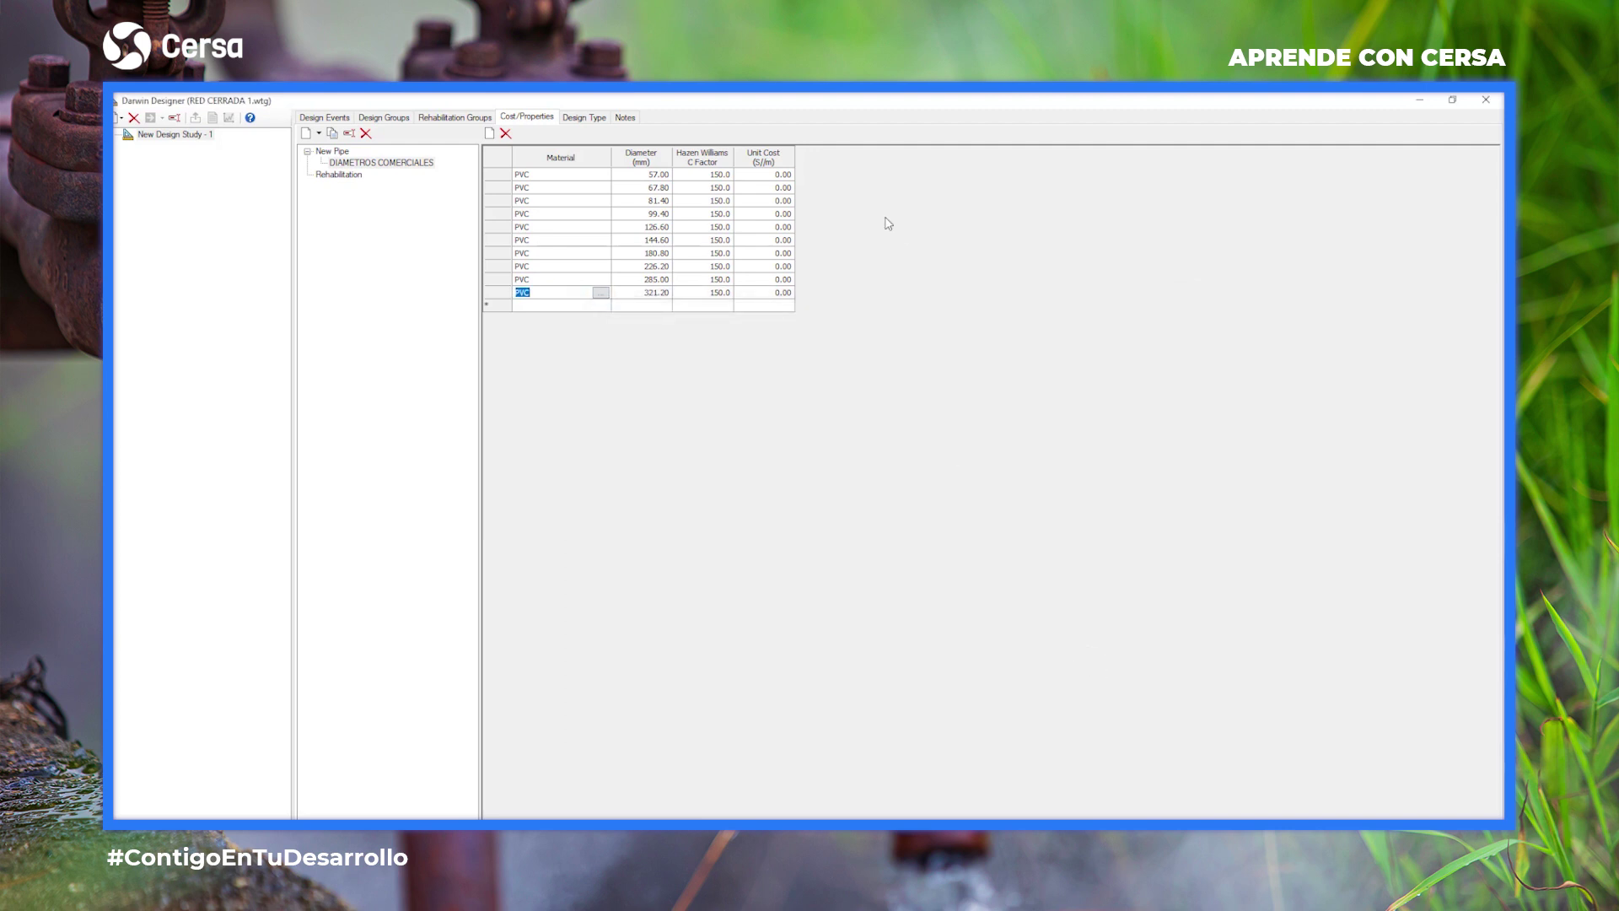
# Enter the unit costs for the ten diameters in order: 2, 4, 6, 8, 20, 25, 30, 60, 80 and 120.
pyautogui.click(782, 176)
pyautogui.write('2')
pyautogui.press('Return')
pyautogui.write('4')
pyautogui.press('Return')
pyautogui.write('6')
pyautogui.press('Return')
pyautogui.write('8')
pyautogui.press('Return')
pyautogui.write('20')
pyautogui.press('Return')
pyautogui.write('25')
pyautogui.press('Return')
pyautogui.write('30')
pyautogui.press('Return')
pyautogui.write('60')
pyautogui.press('Return')
pyautogui.write('80')
pyautogui.press('Return')
pyautogui.write('120')
pyautogui.press('Return')
# Review the study's design type settings and objective type options, keeping Minimize Cost, and check the notes.
pyautogui.click(582, 118)
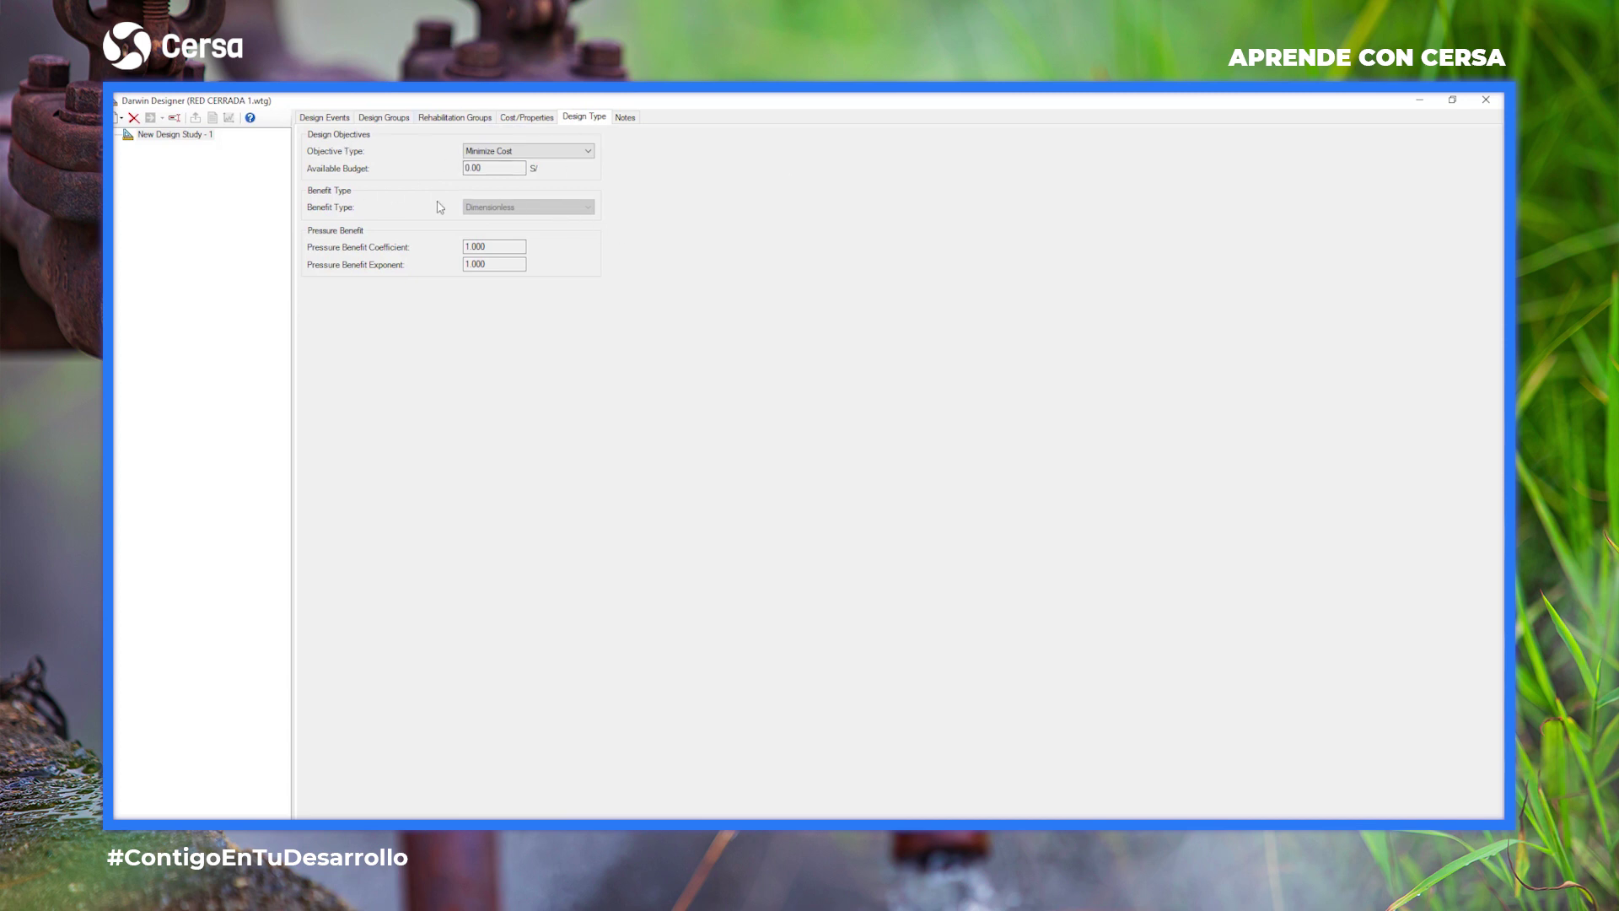
pyautogui.click(506, 151)
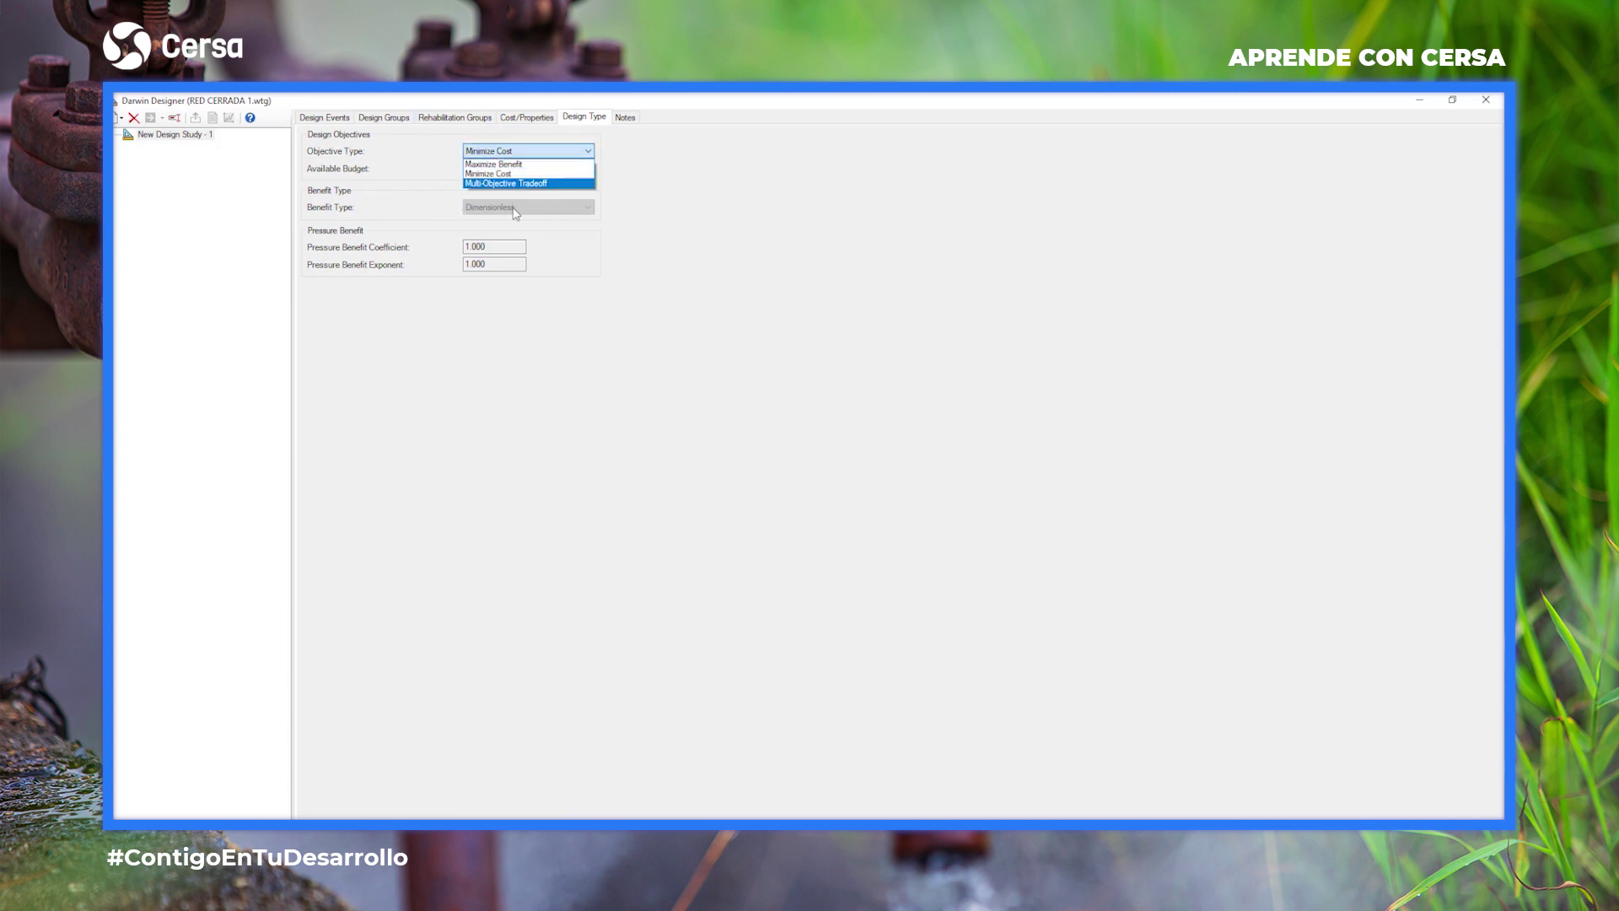
pyautogui.click(745, 182)
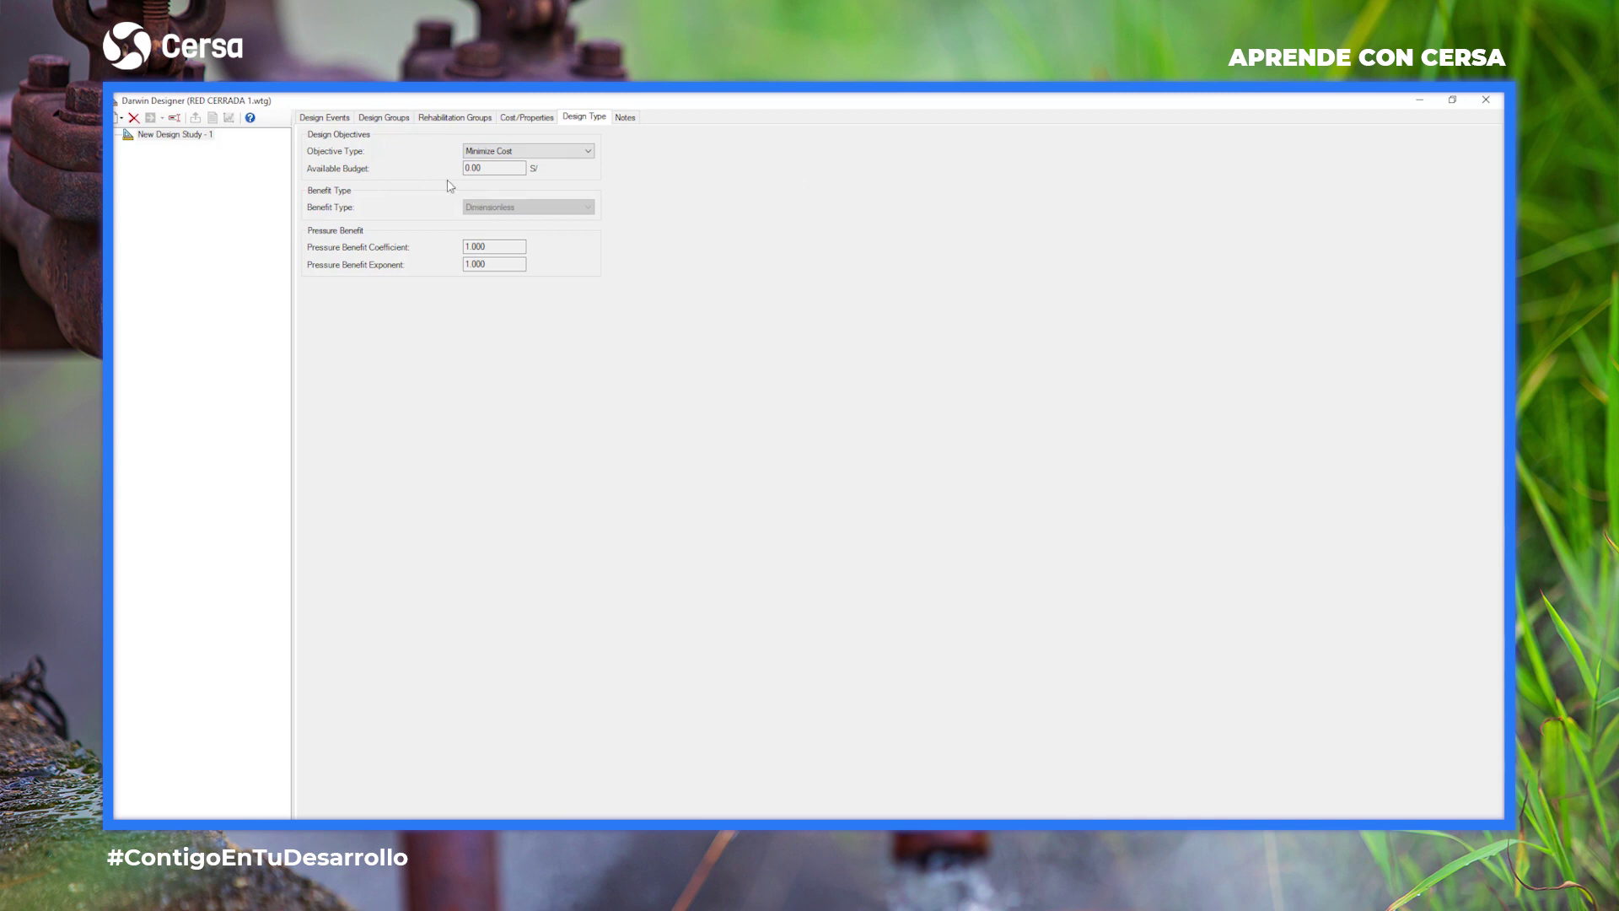
pyautogui.click(624, 117)
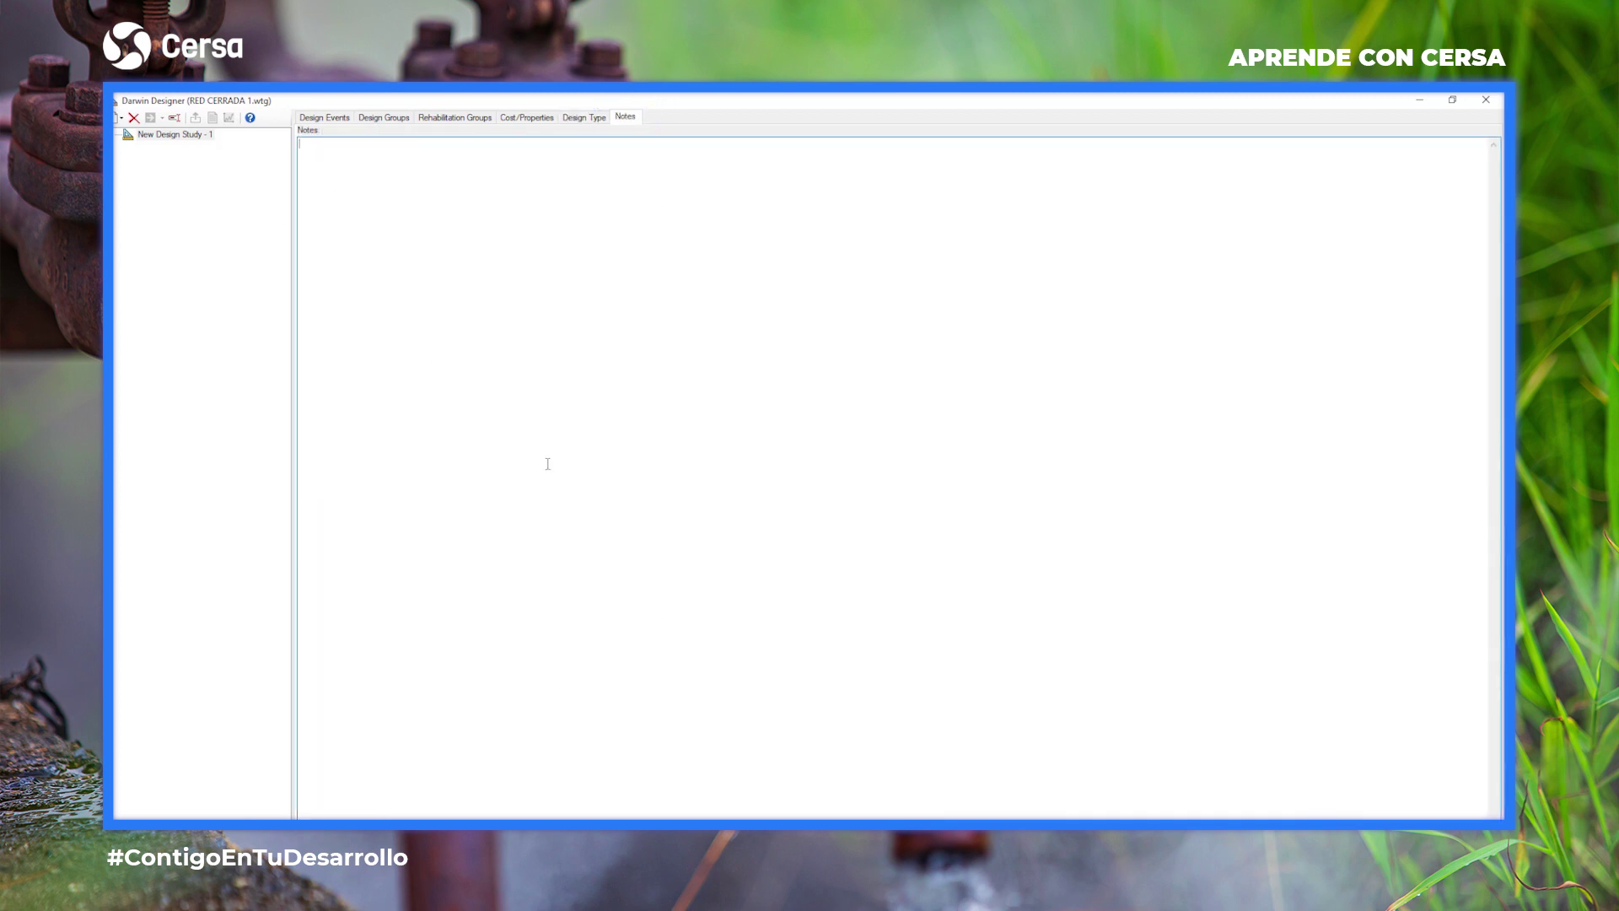
pyautogui.click(596, 118)
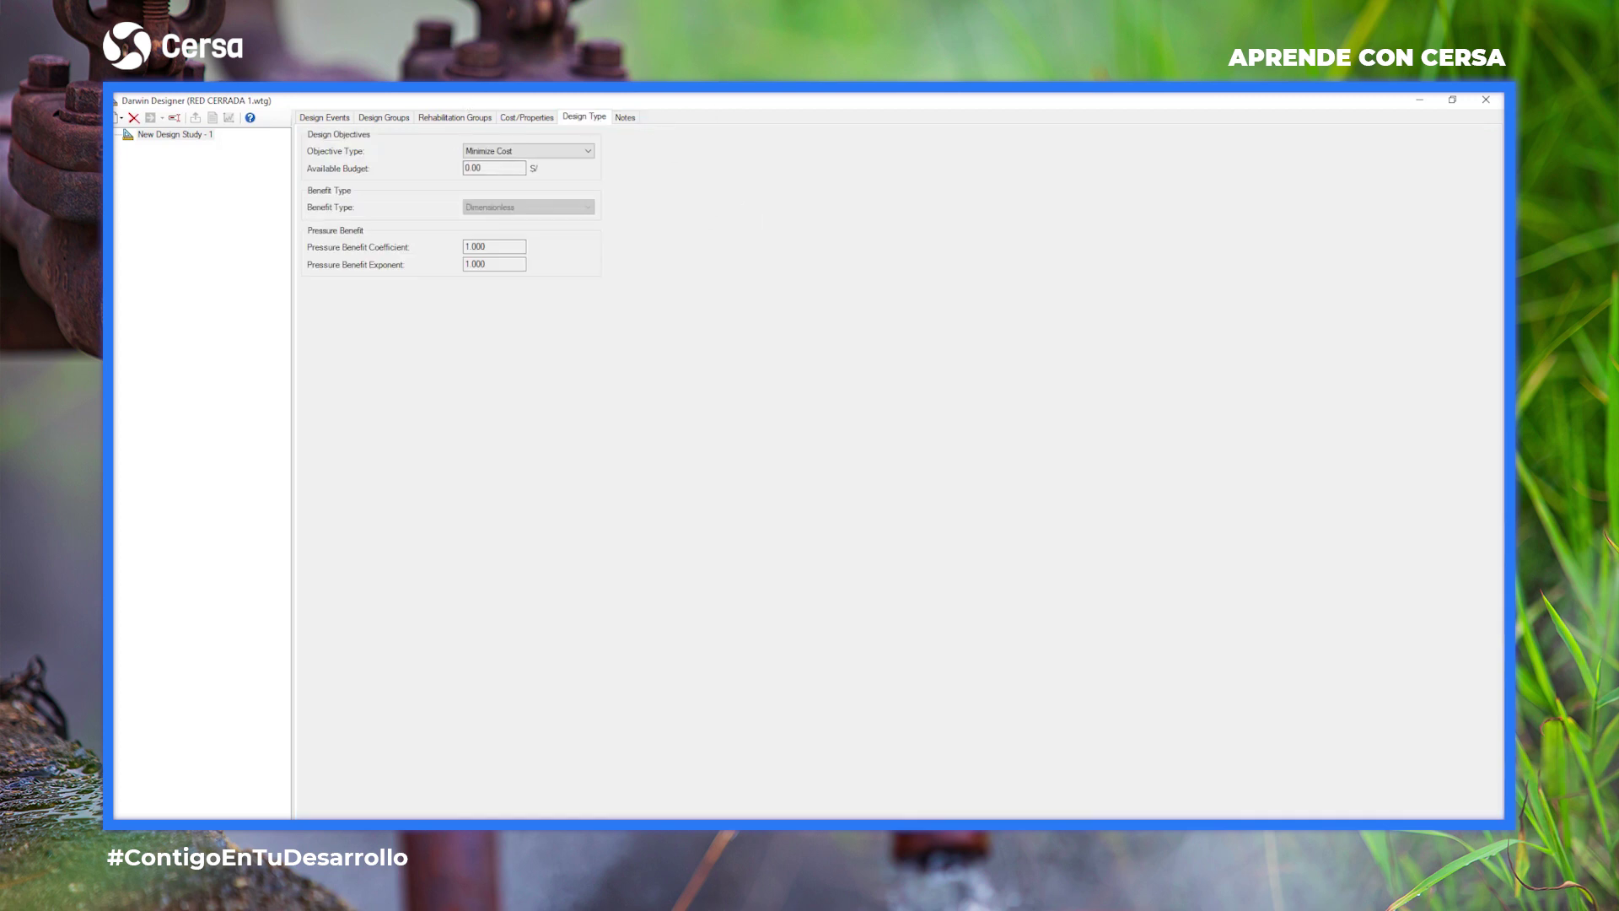
# Create a new optimized design run under New Design Study - 1.
pyautogui.click(325, 117)
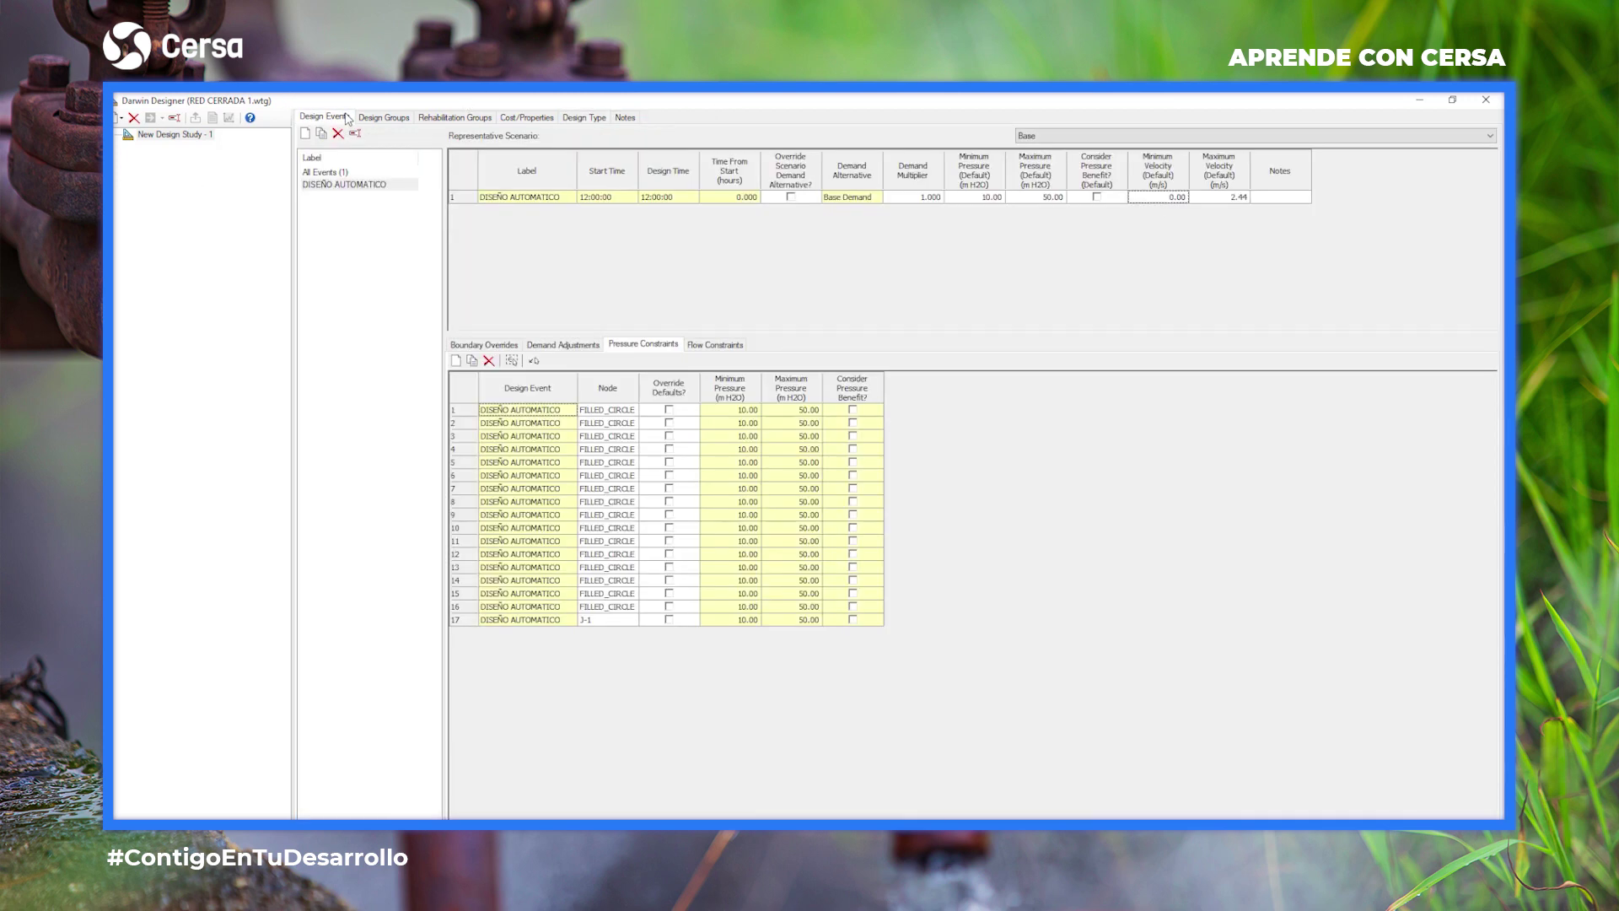
pyautogui.click(164, 140)
pyautogui.rightClick(161, 140)
pyautogui.moveTo(203, 148)
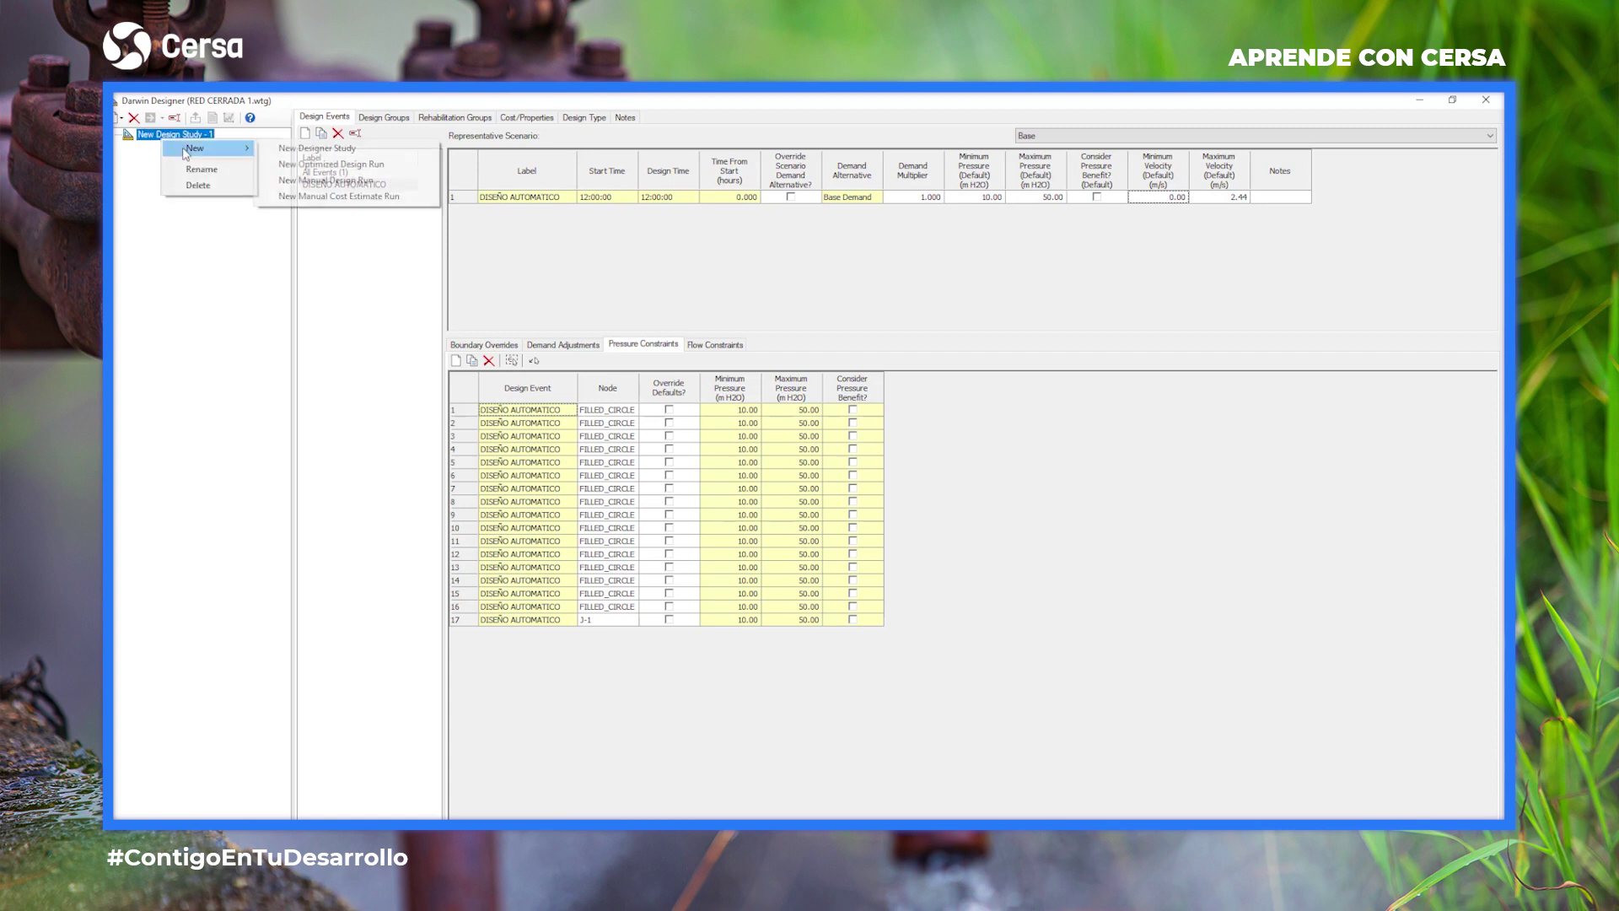
pyautogui.click(331, 164)
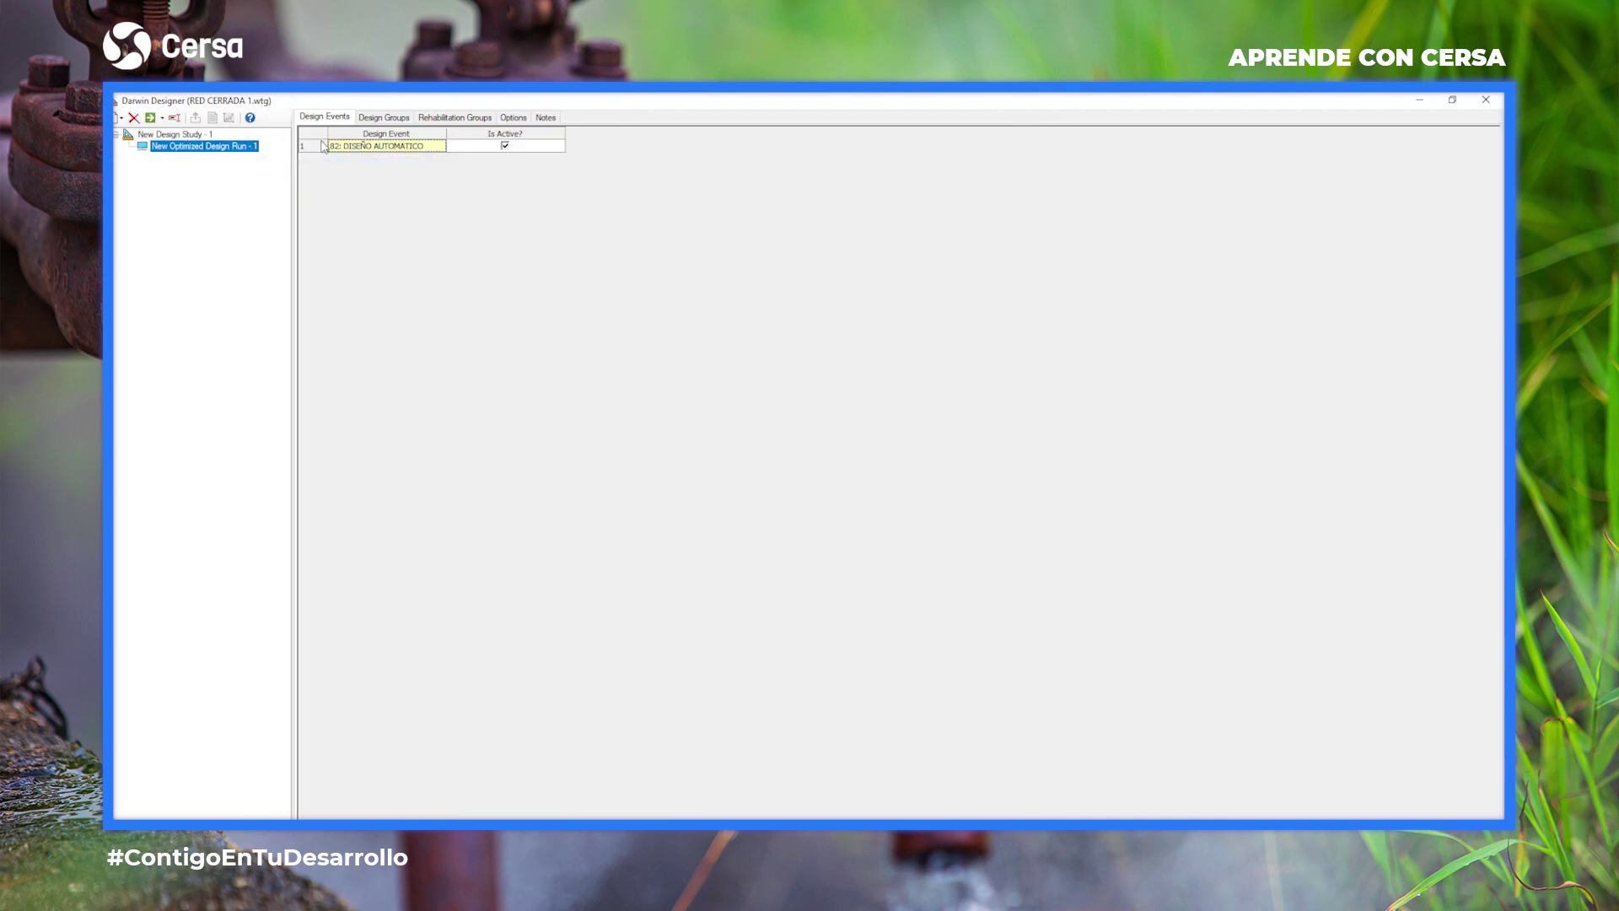
# Assign the DIAMETROS COMERCIALES cost/properties set to all design pipe groups of the run with a global edit.
pyautogui.click(376, 118)
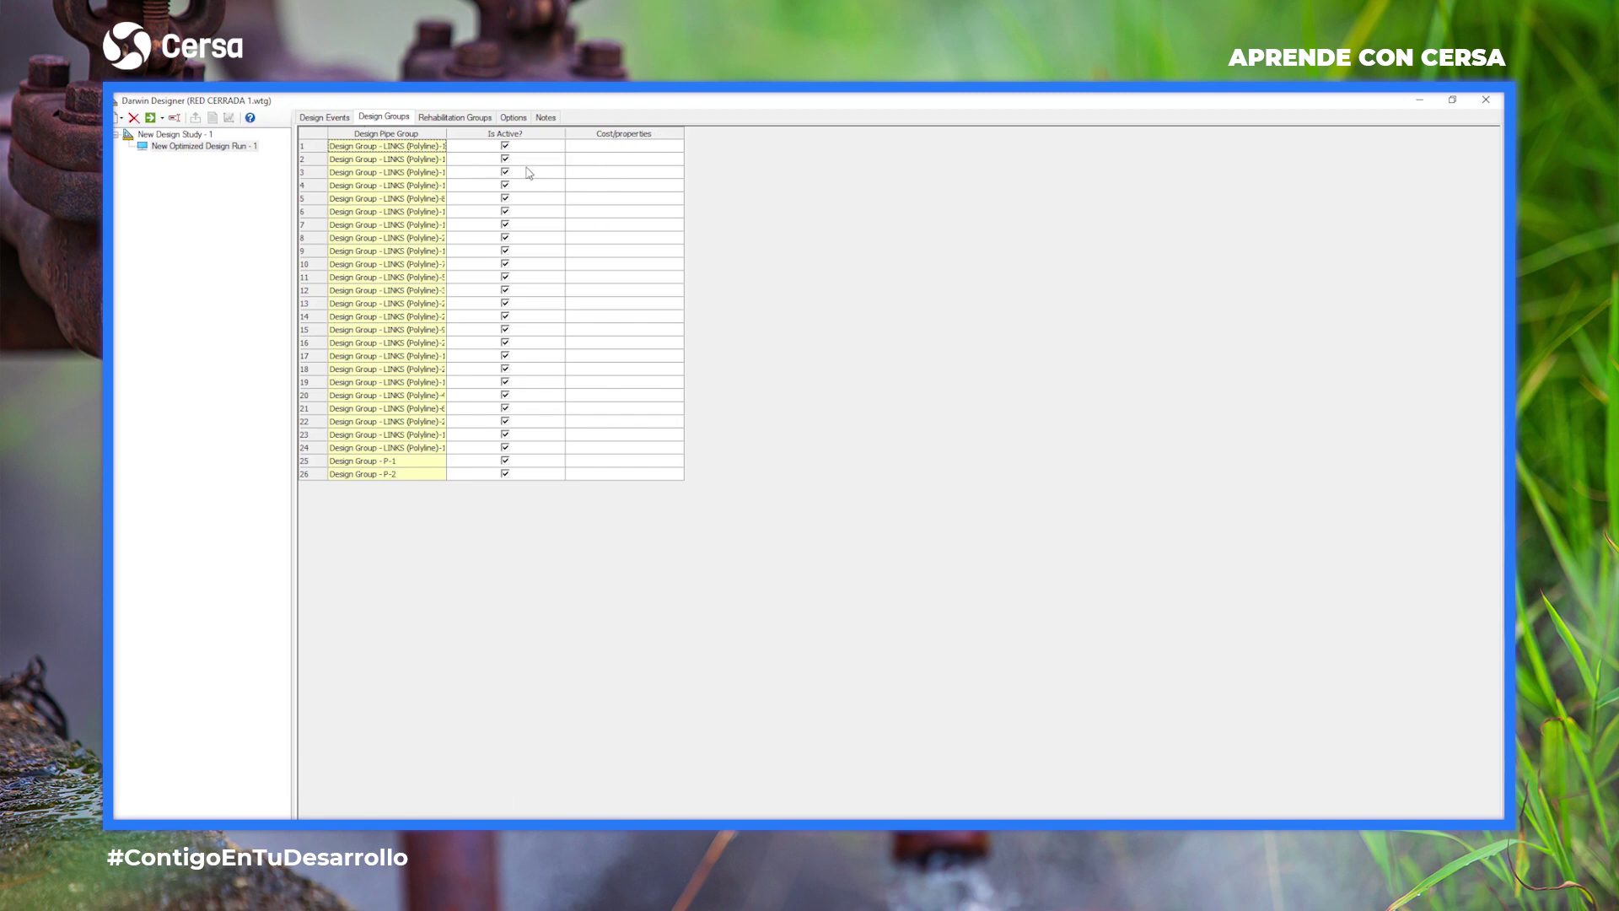
pyautogui.rightClick(607, 143)
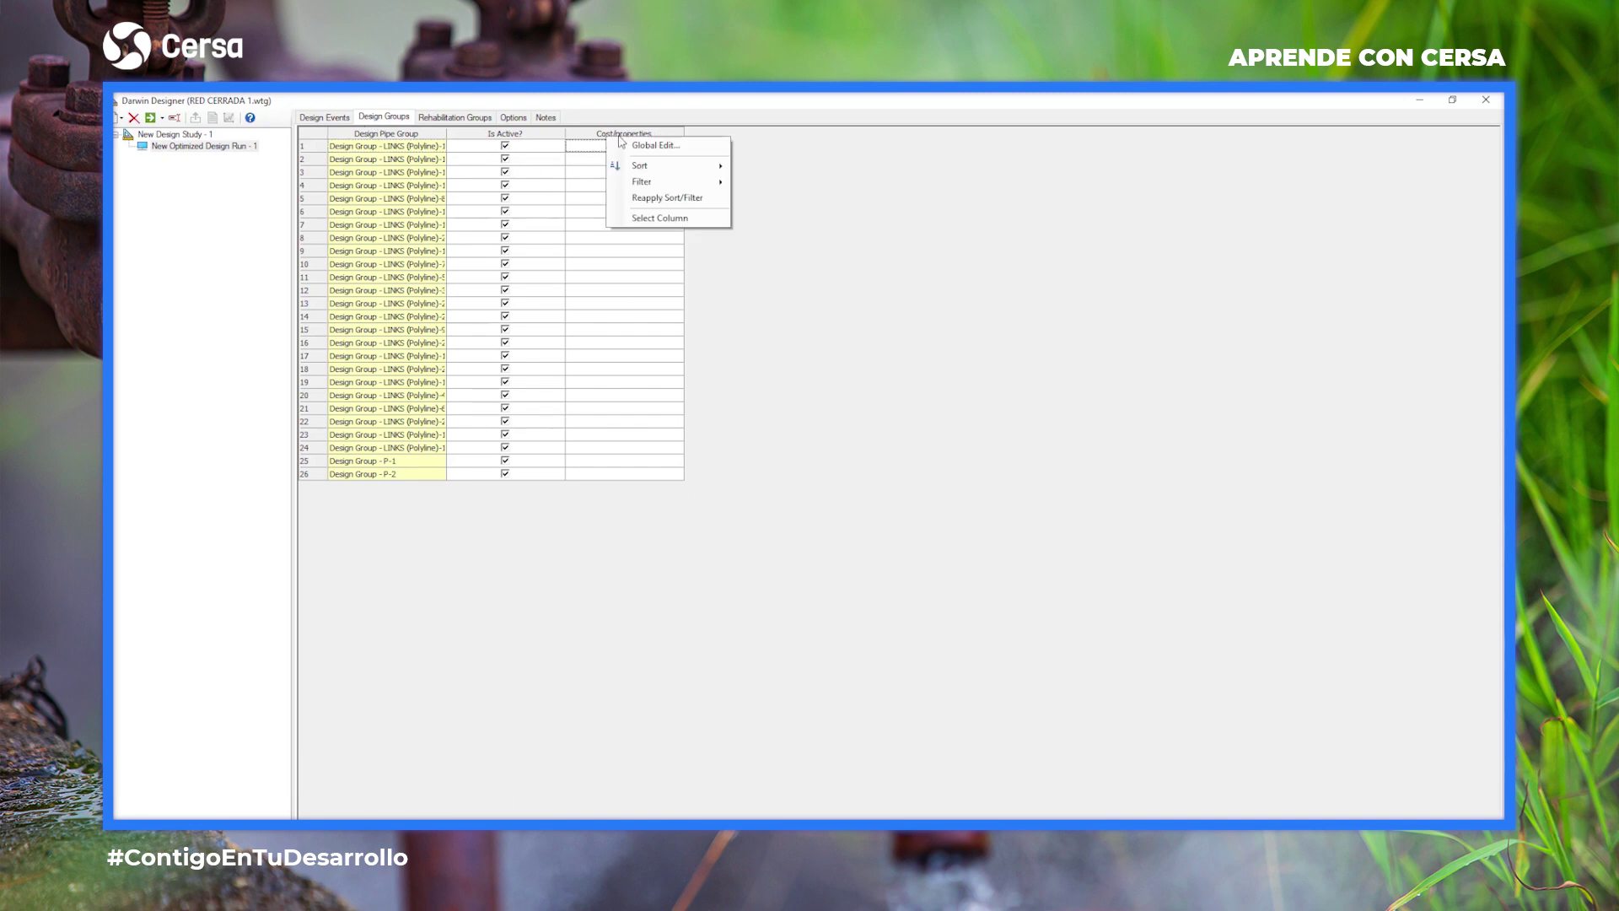
pyautogui.click(655, 145)
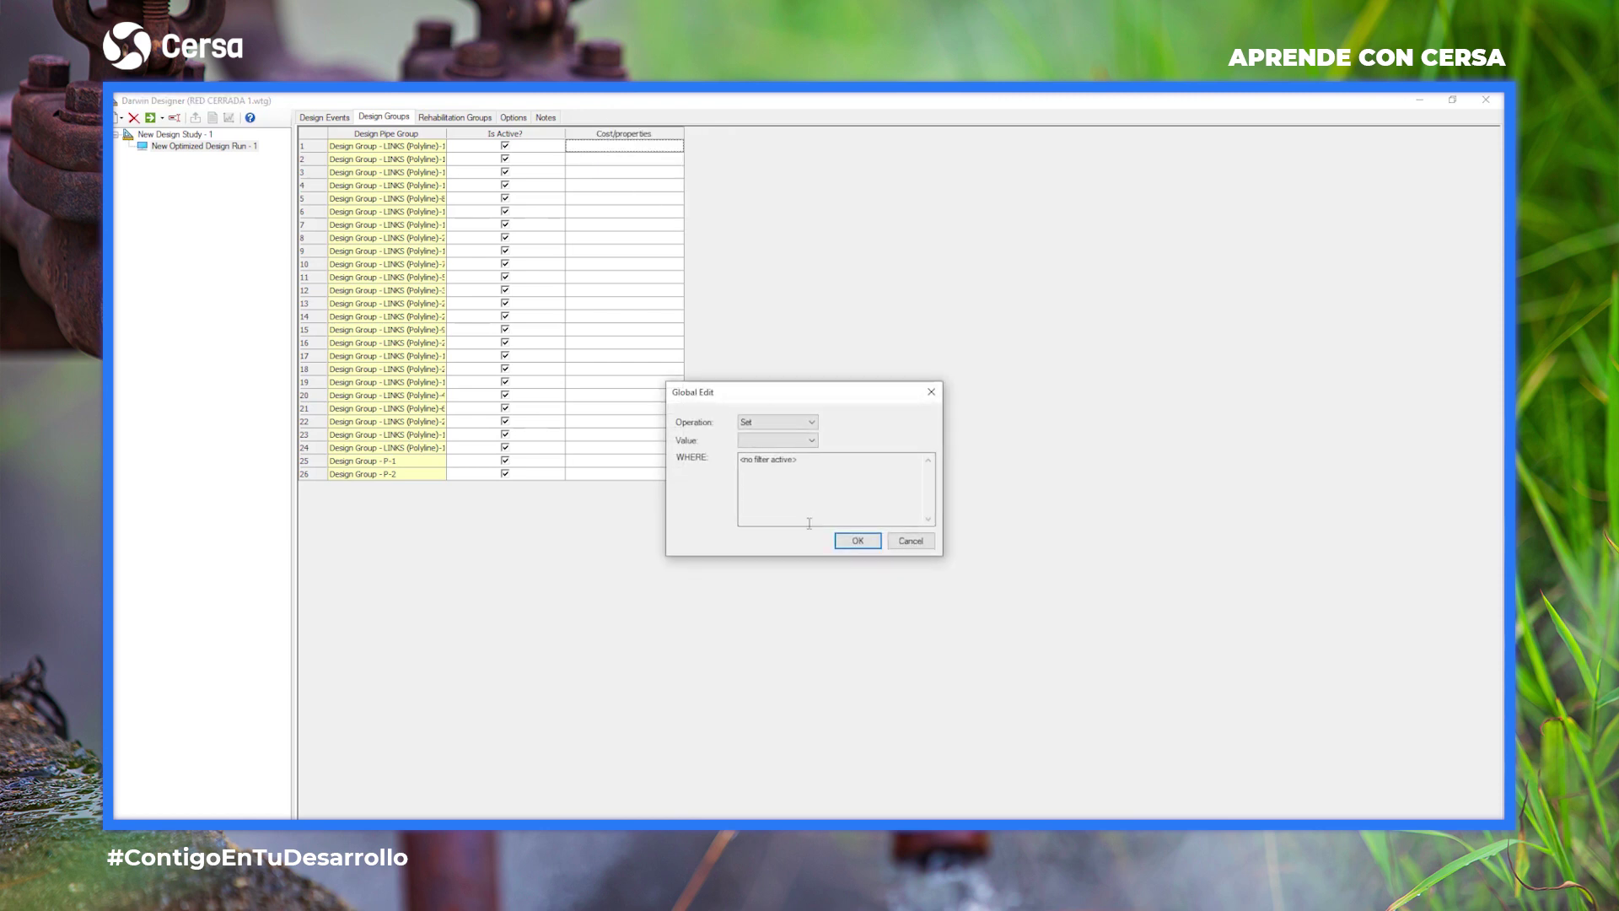
pyautogui.click(784, 440)
pyautogui.click(784, 455)
pyautogui.click(854, 542)
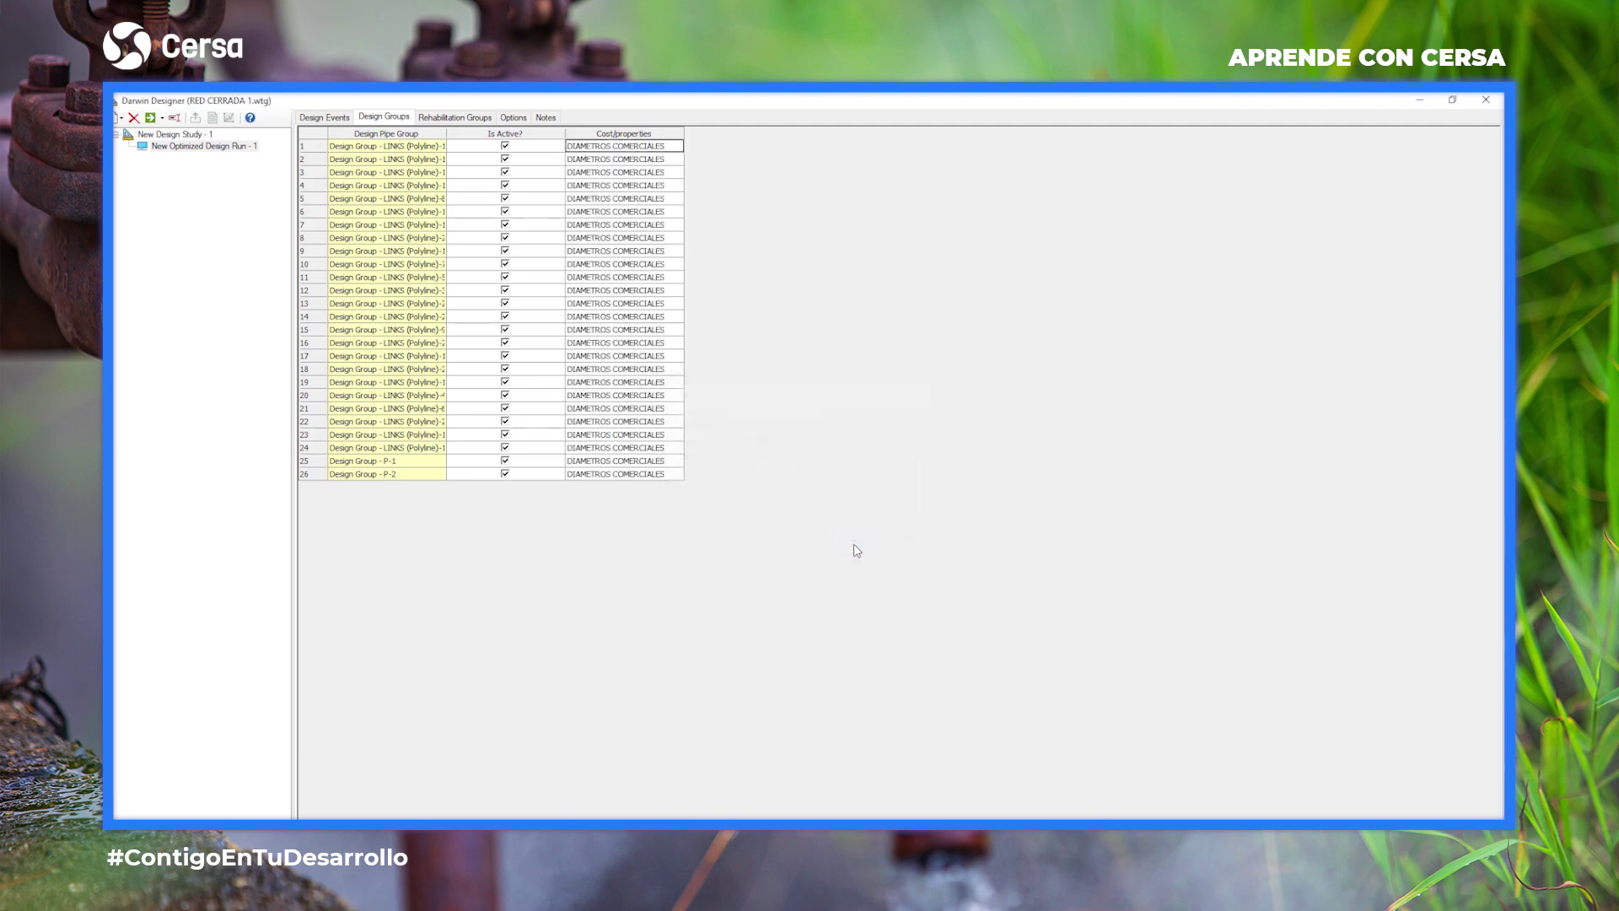
# Check the optimized run's options, notes, groups and design event, and compute the design run.
pyautogui.click(509, 118)
pyautogui.click(546, 118)
pyautogui.click(459, 117)
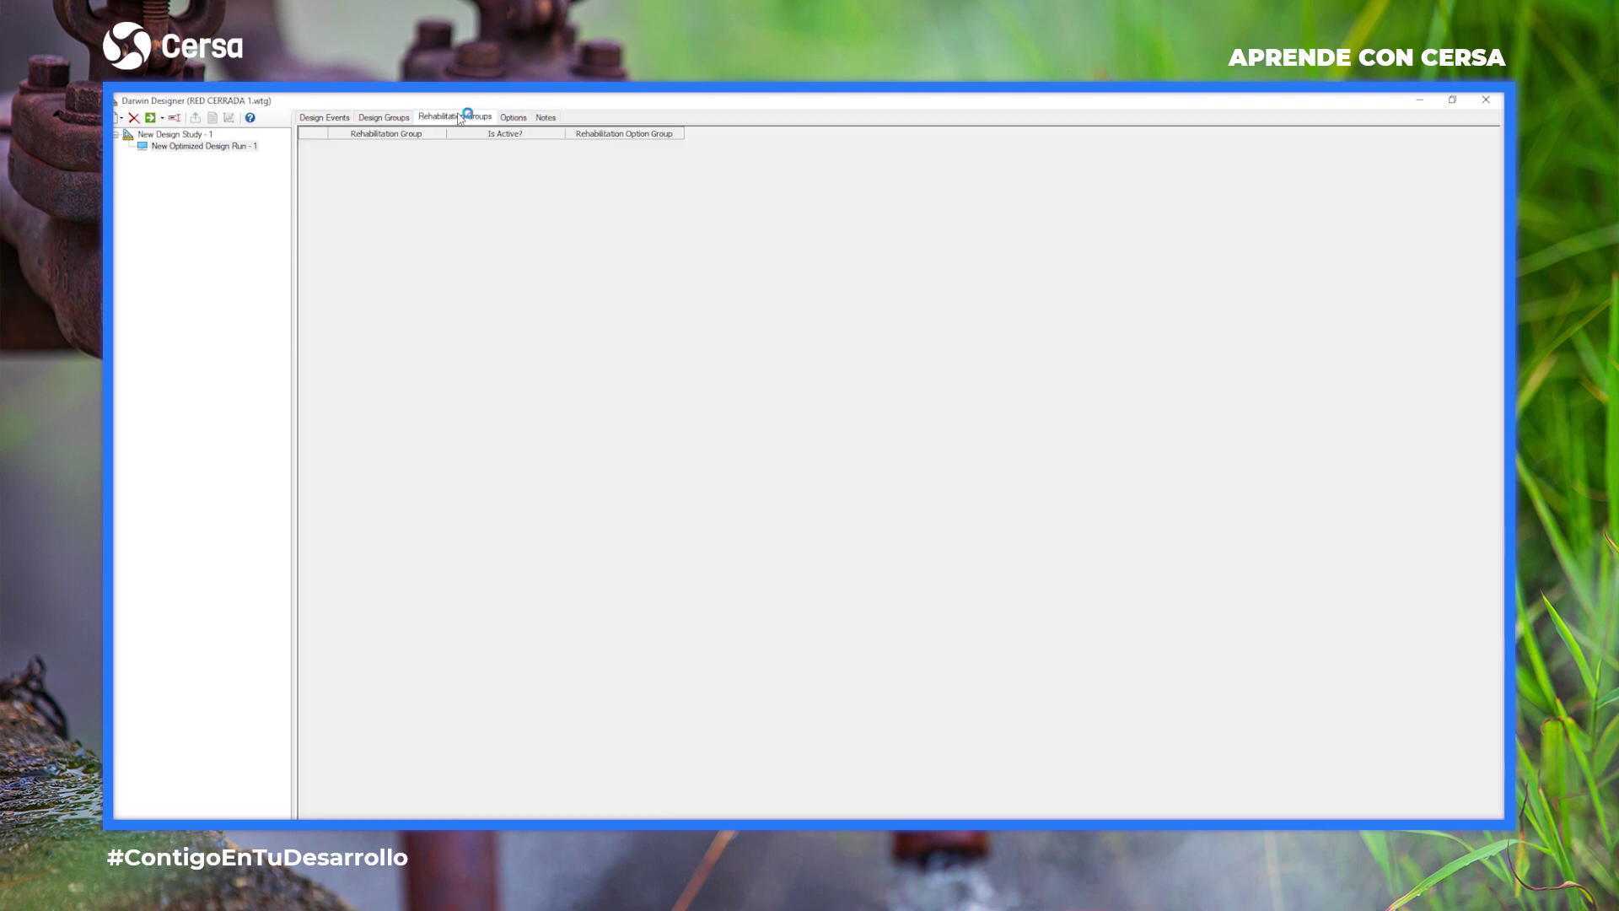
pyautogui.click(389, 117)
pyautogui.click(334, 117)
pyautogui.click(203, 169)
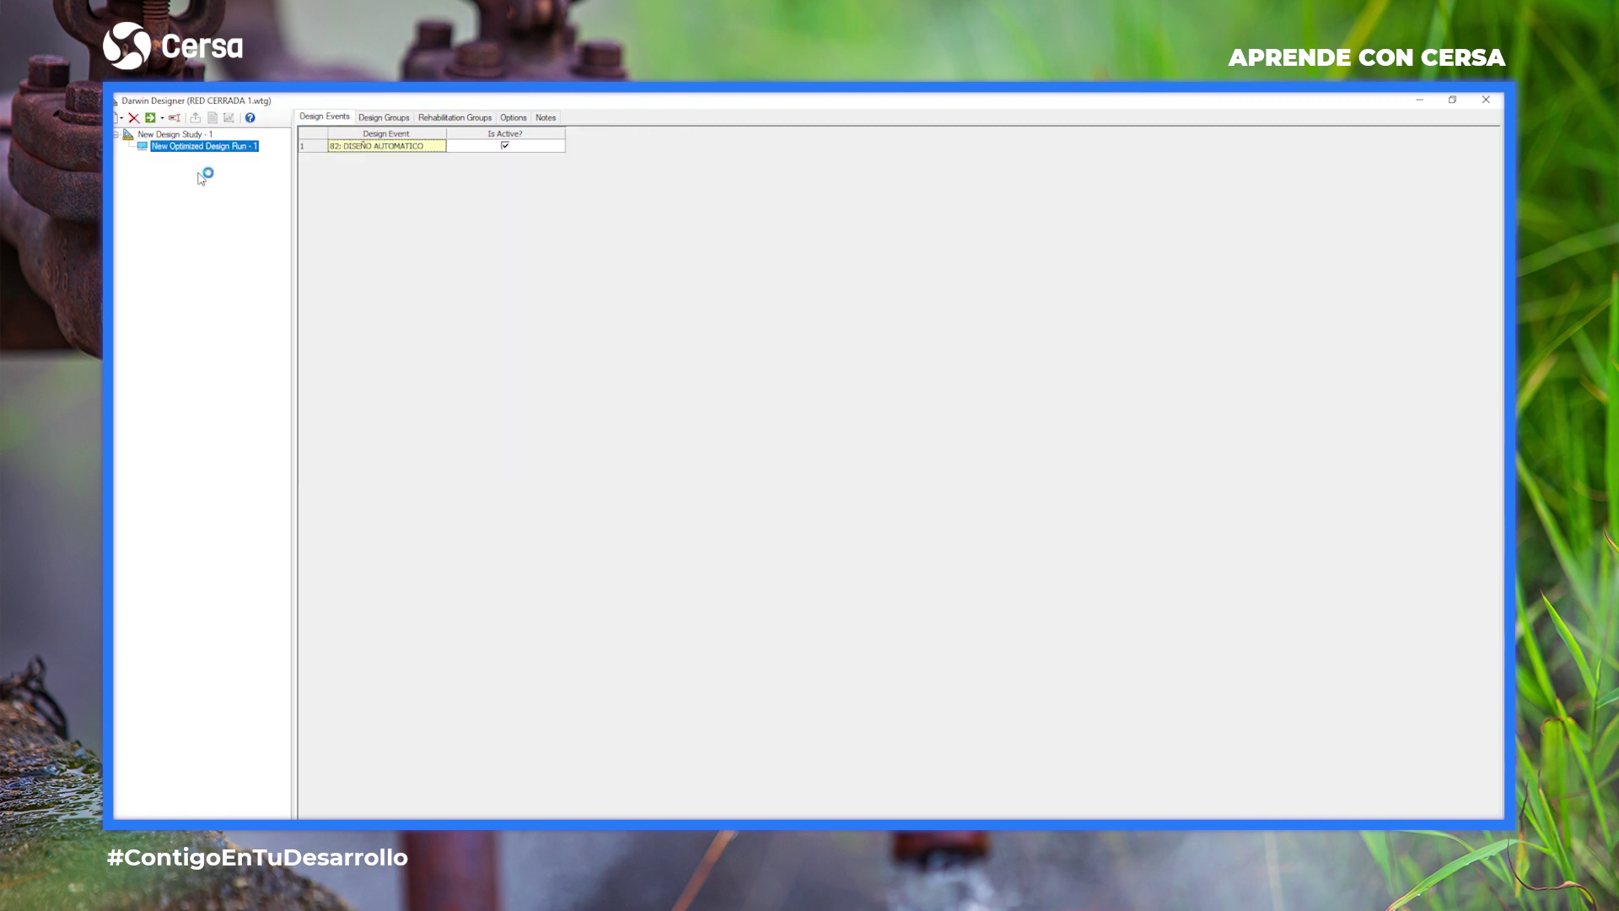
pyautogui.click(150, 119)
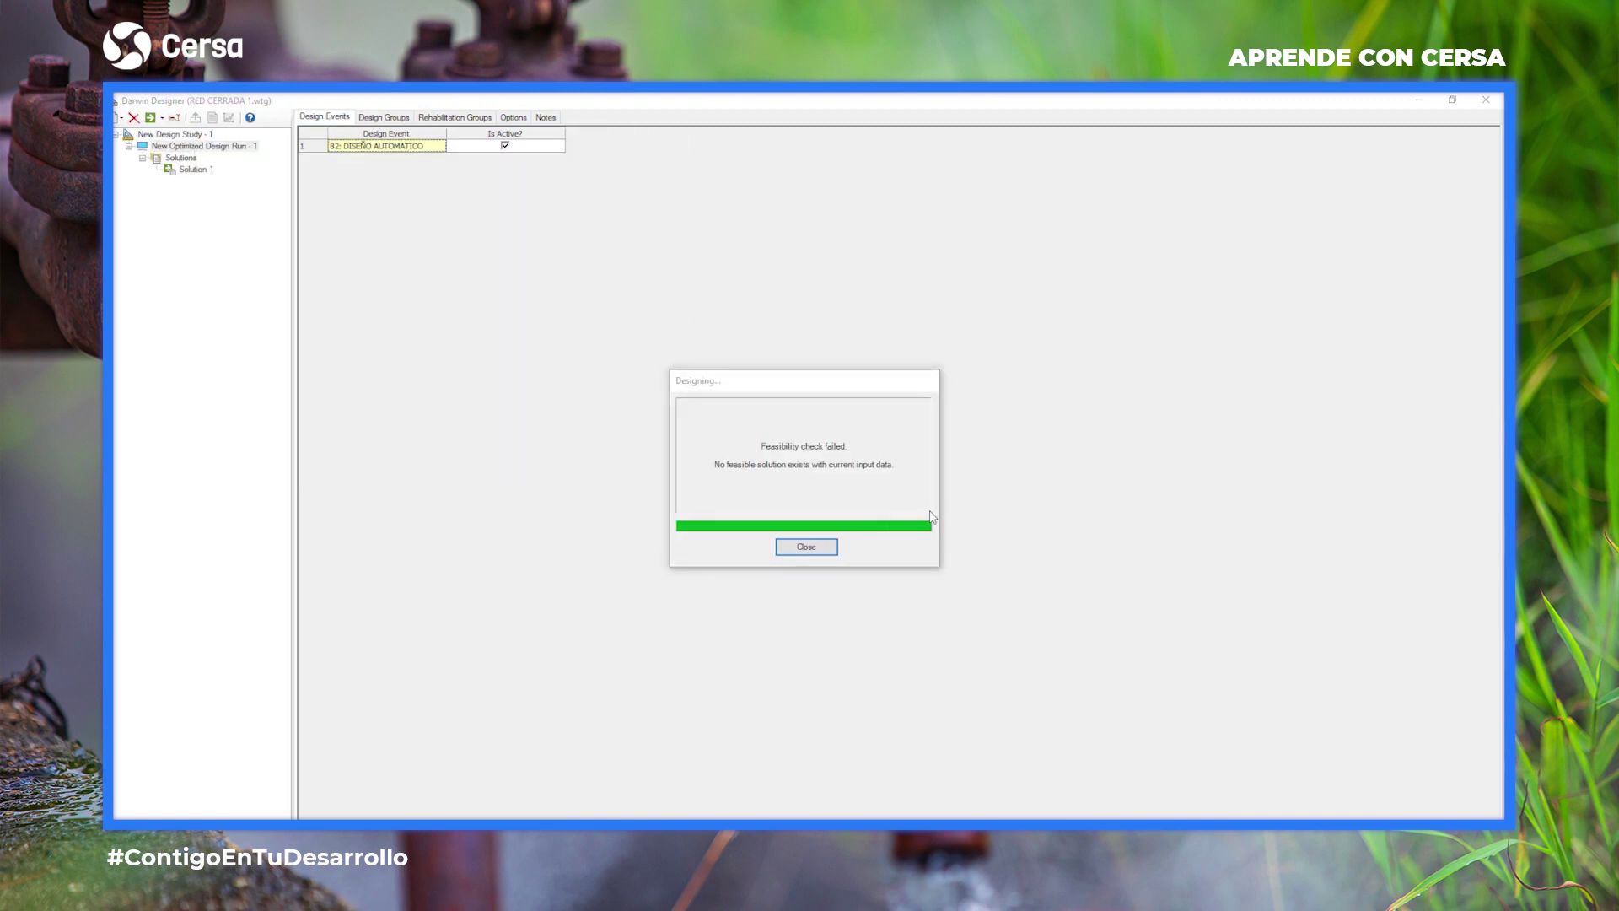
pyautogui.click(806, 547)
# Examine Solution 1's pipe diameters and costs, its simulated pressure and flow results, and the pressure violations at the nodes.
pyautogui.click(191, 171)
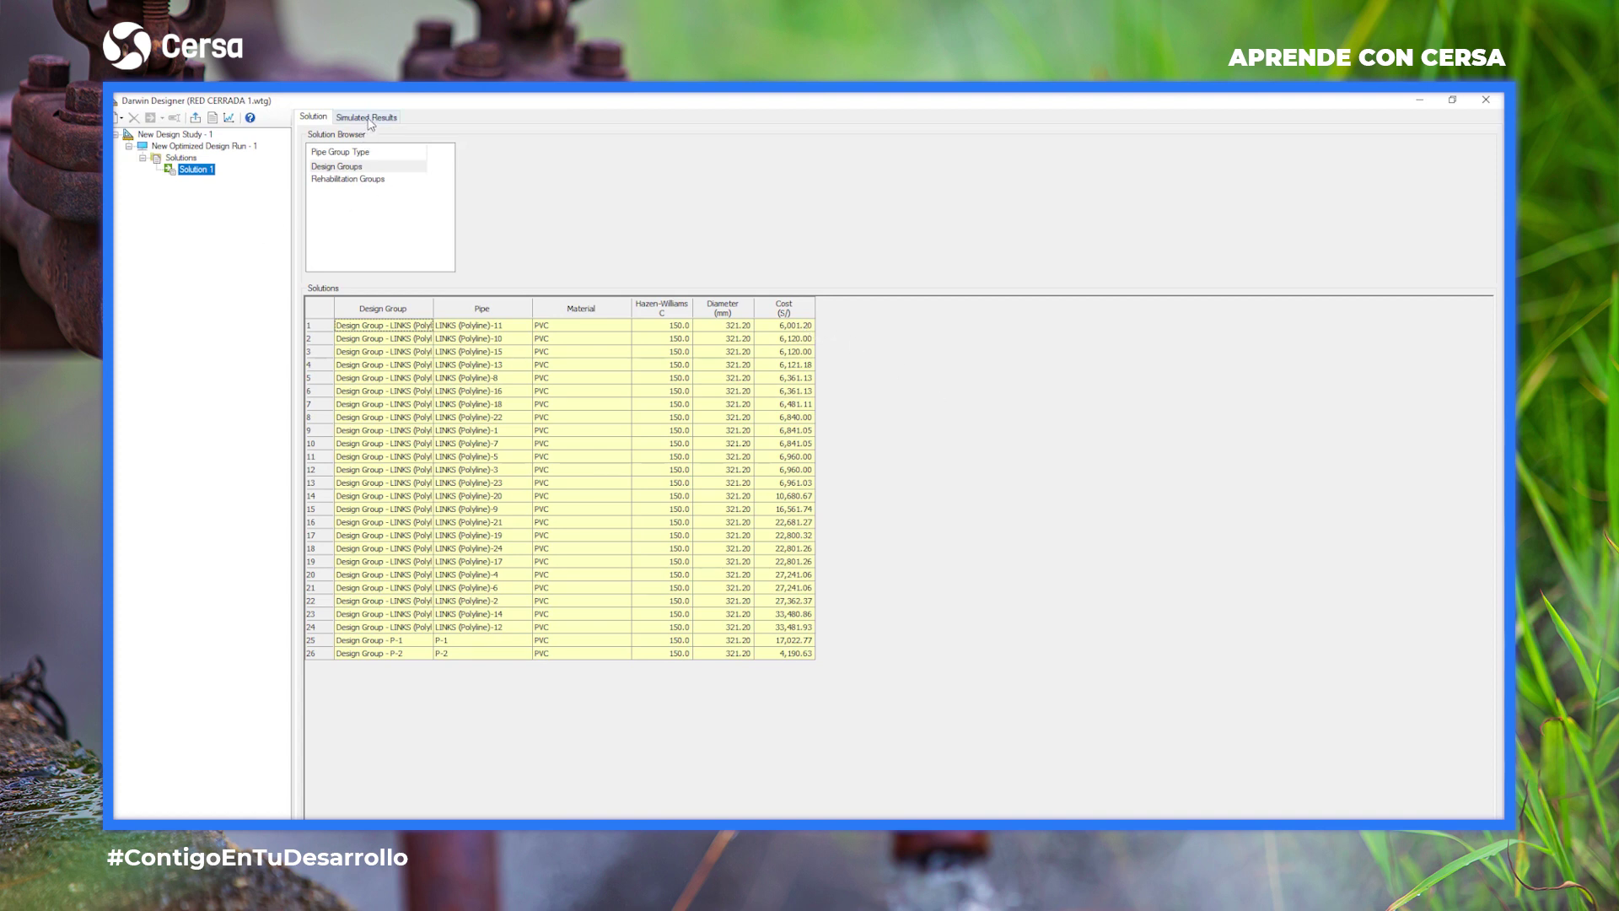
pyautogui.click(368, 167)
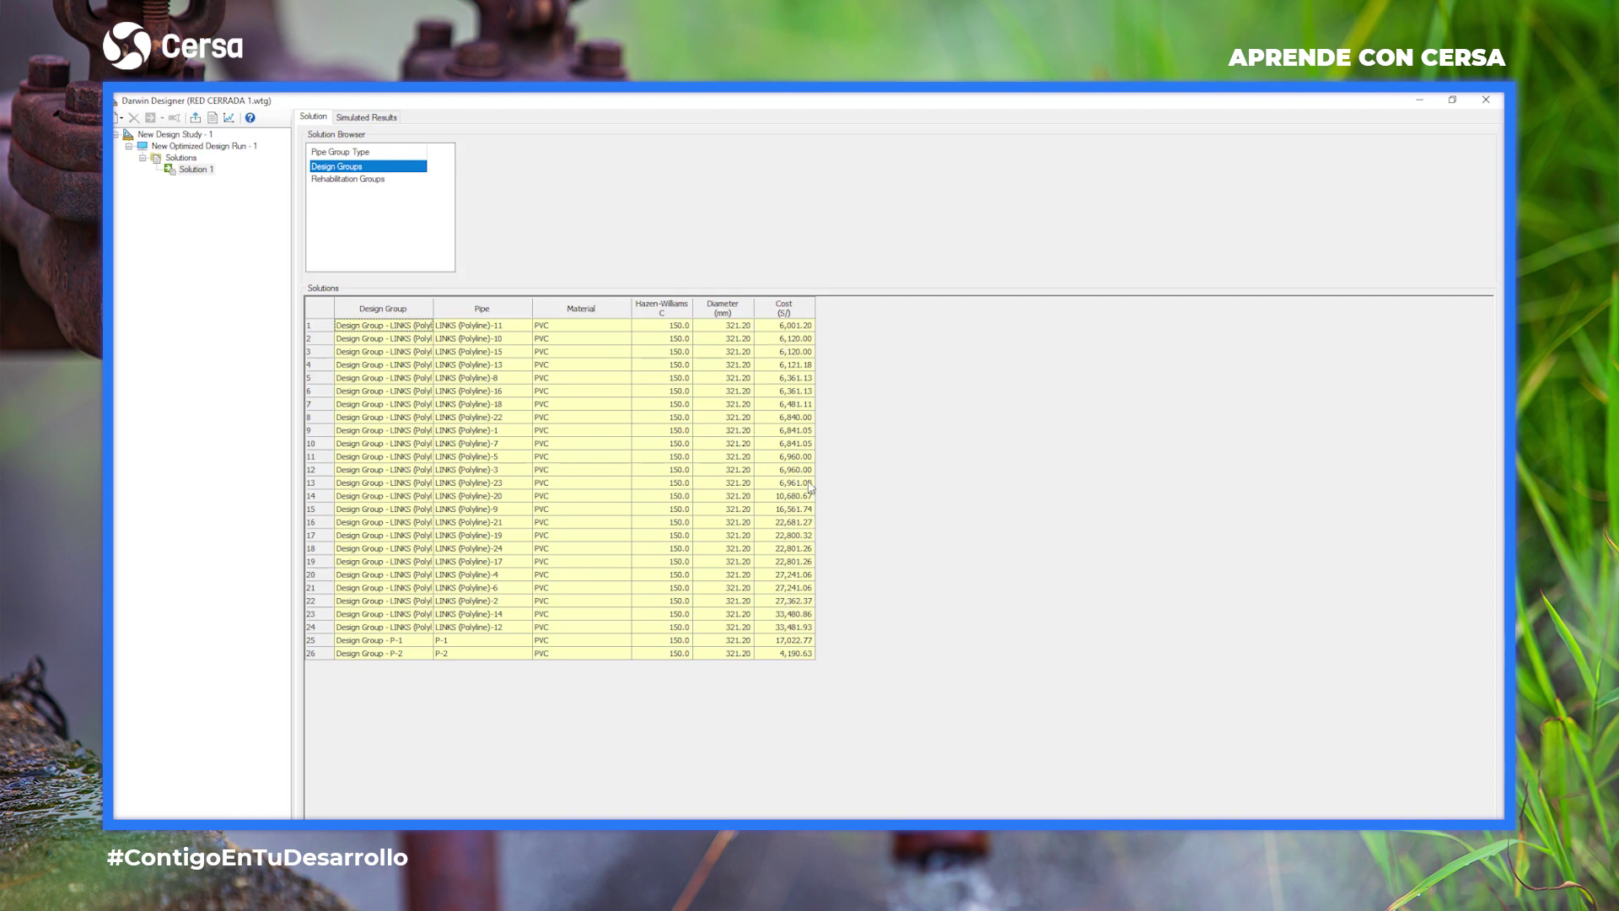
pyautogui.click(379, 118)
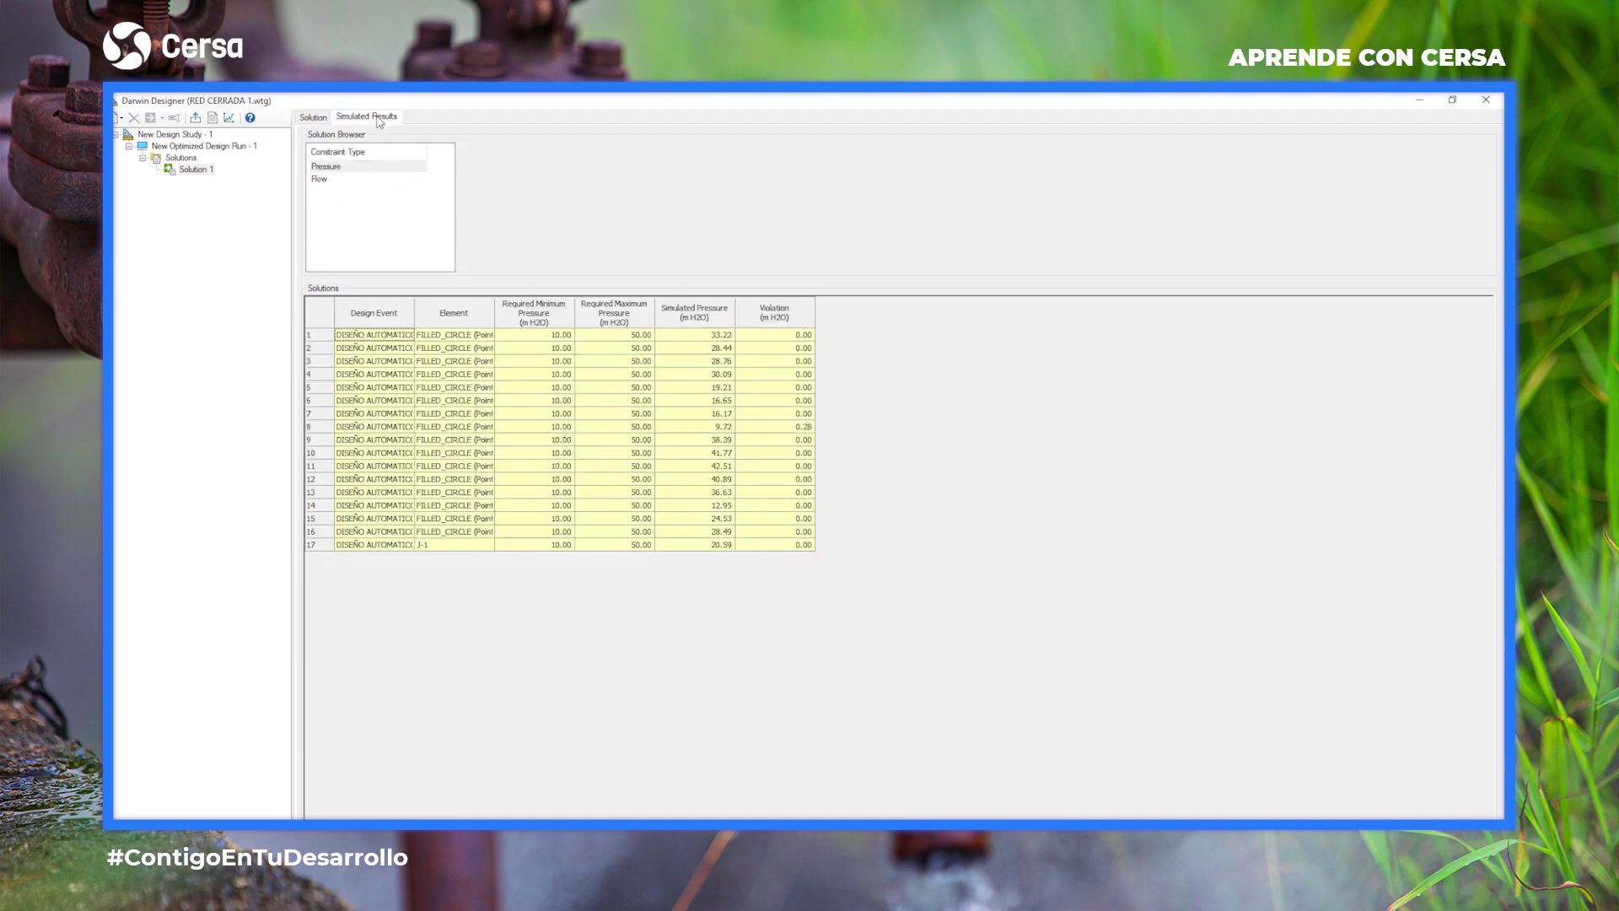
pyautogui.click(321, 179)
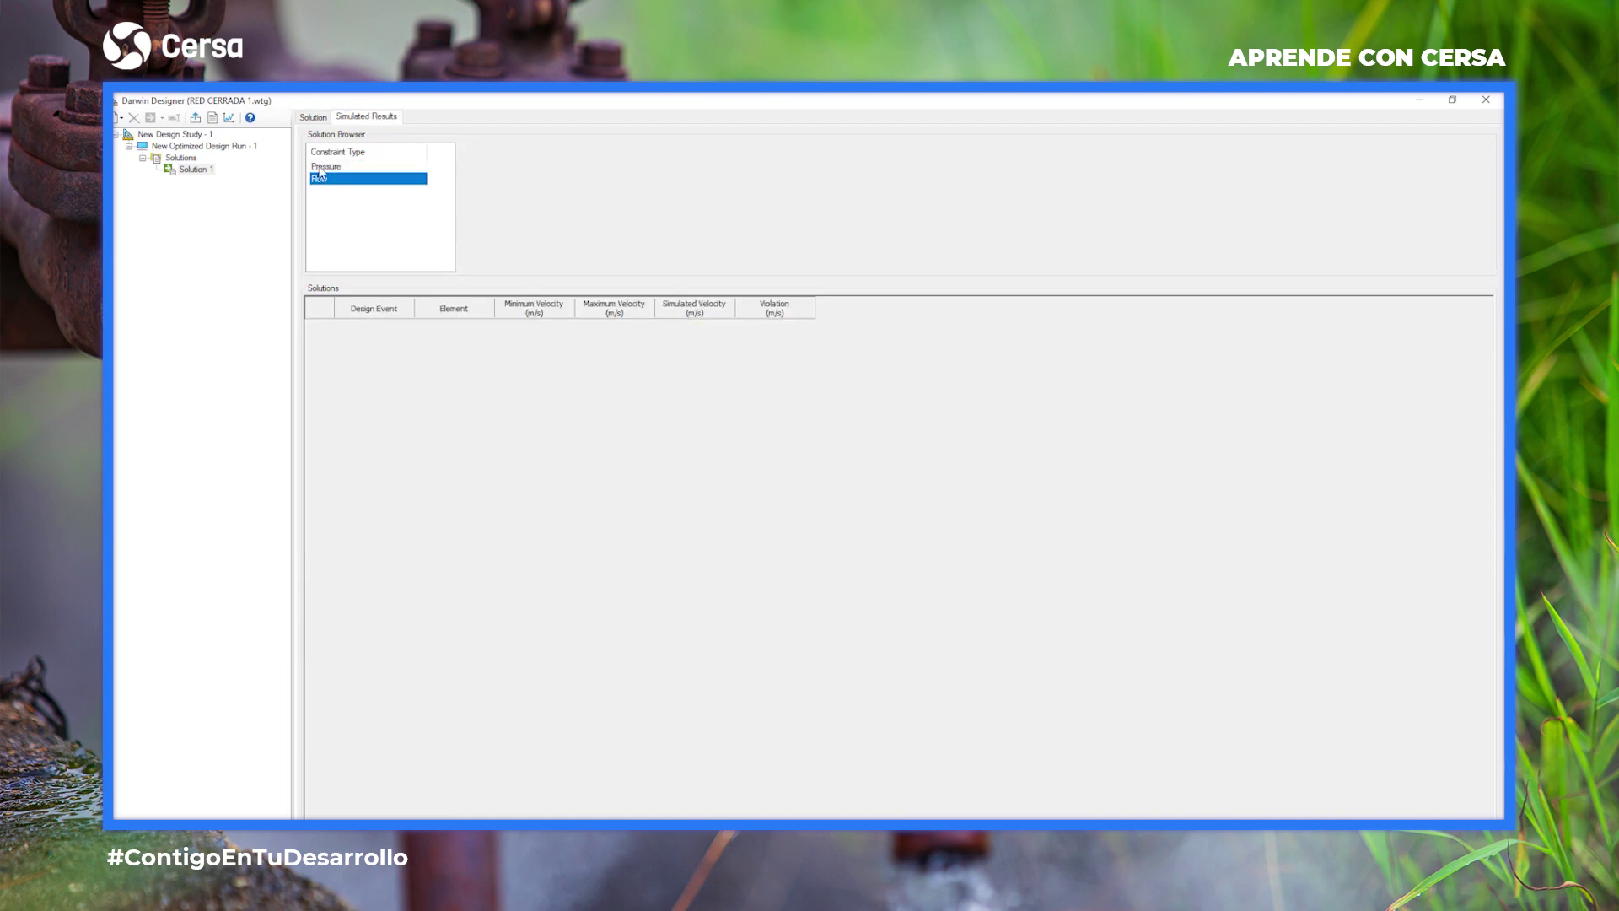
pyautogui.click(322, 167)
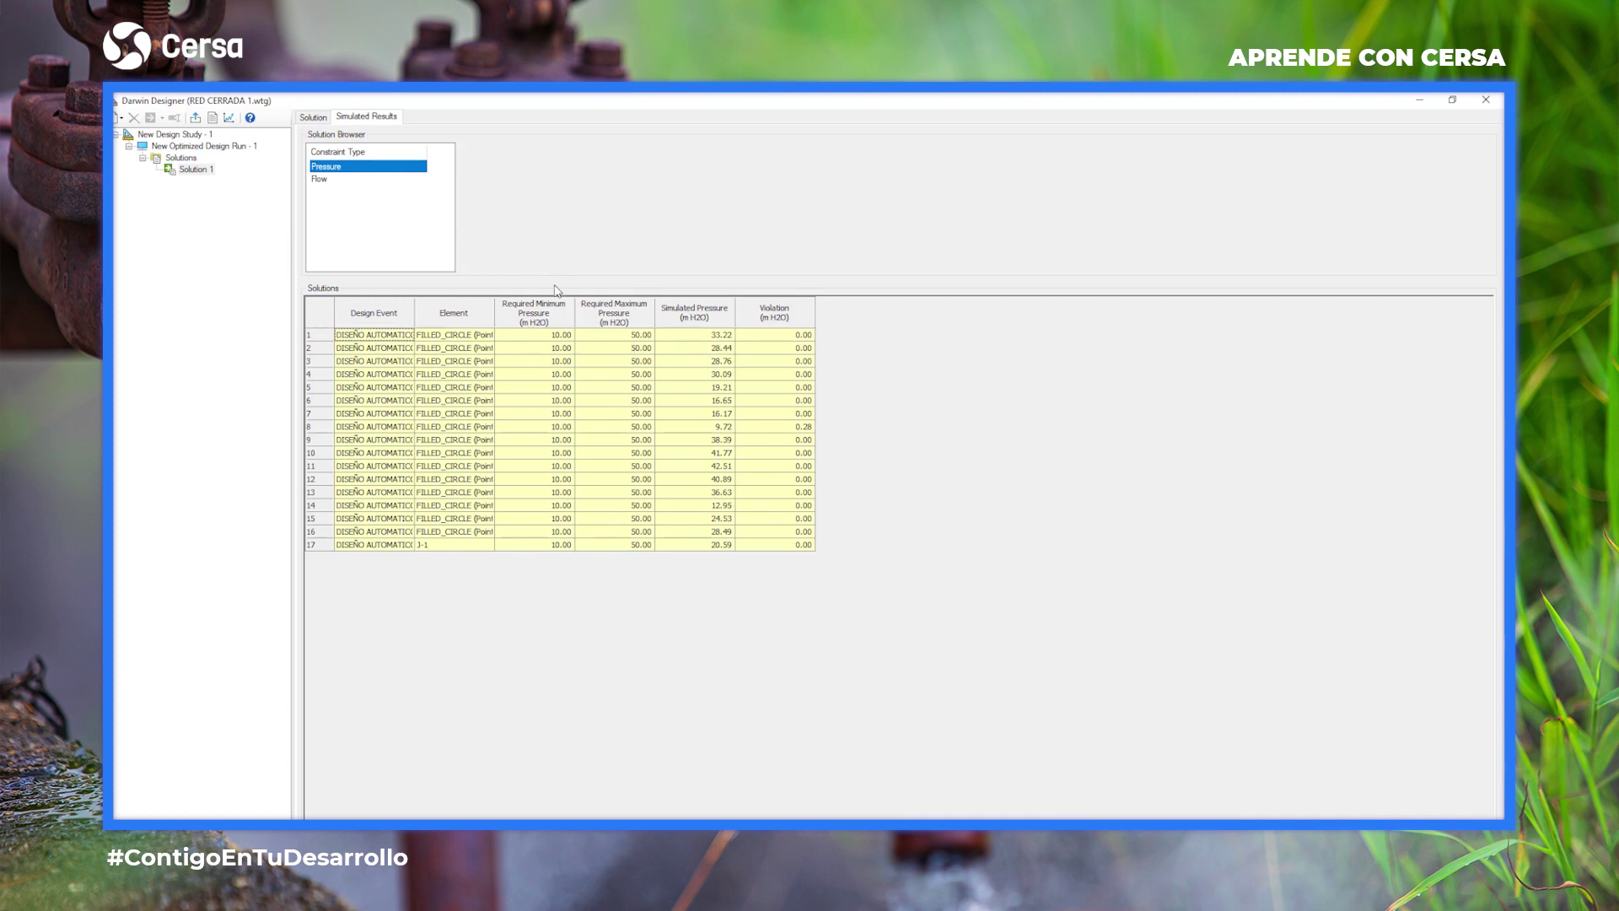
pyautogui.moveTo(793, 337); pyautogui.dragTo(786, 554)
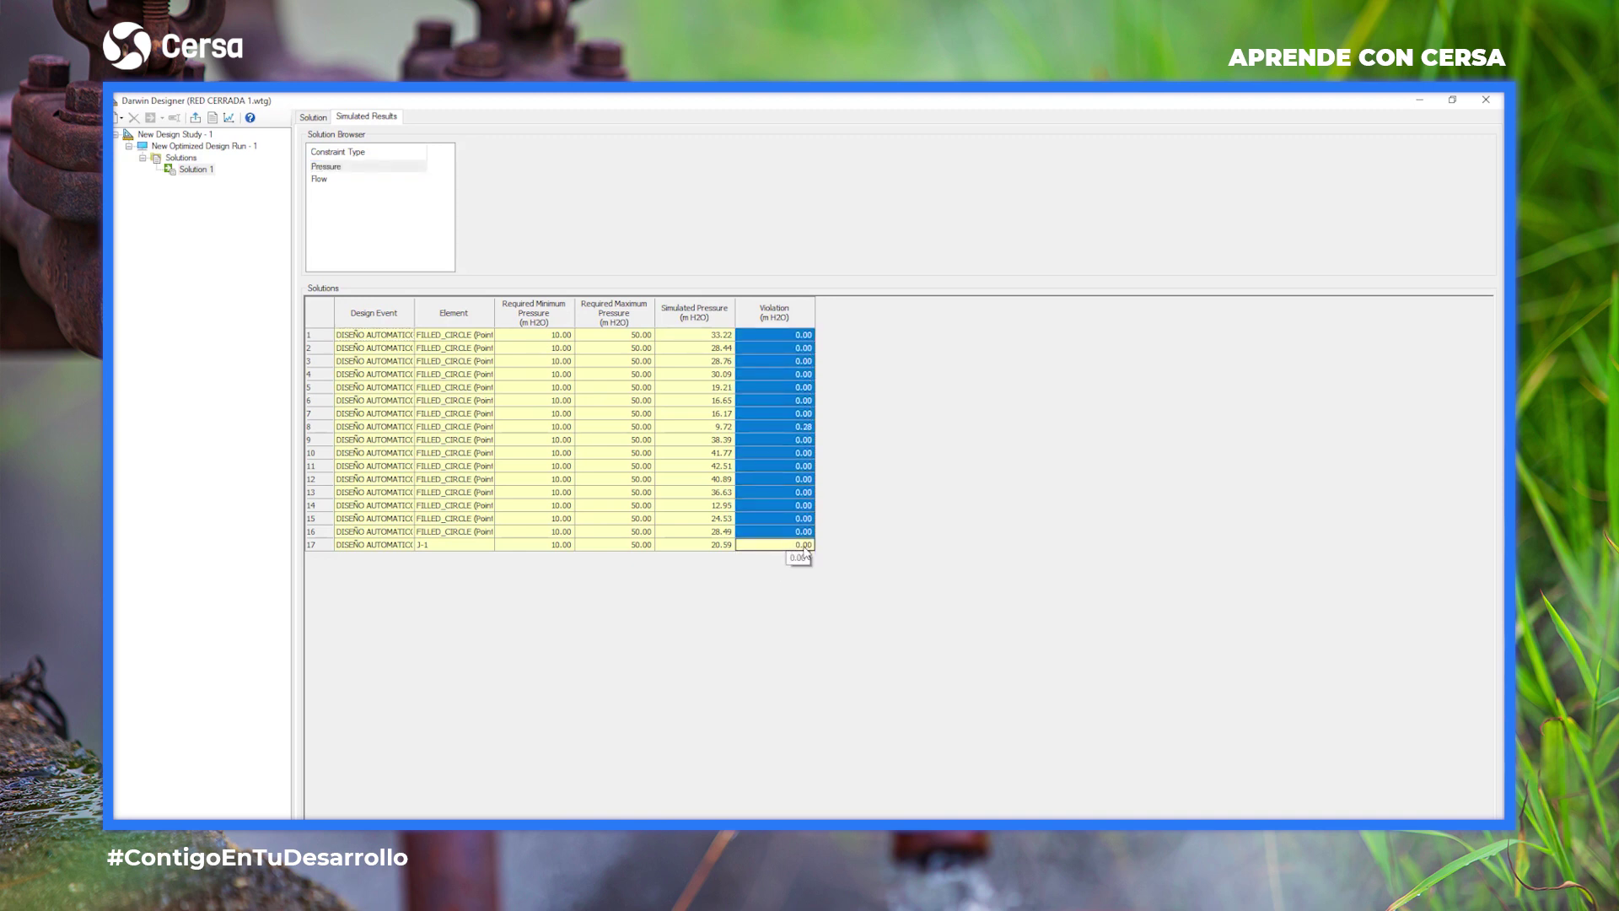
# Return to the study's DIAMETROS COMERCIALES cost table and reassign library material PVC to the 57.00 and 67.80 mm rows.
pyautogui.click(194, 146)
pyautogui.click(149, 135)
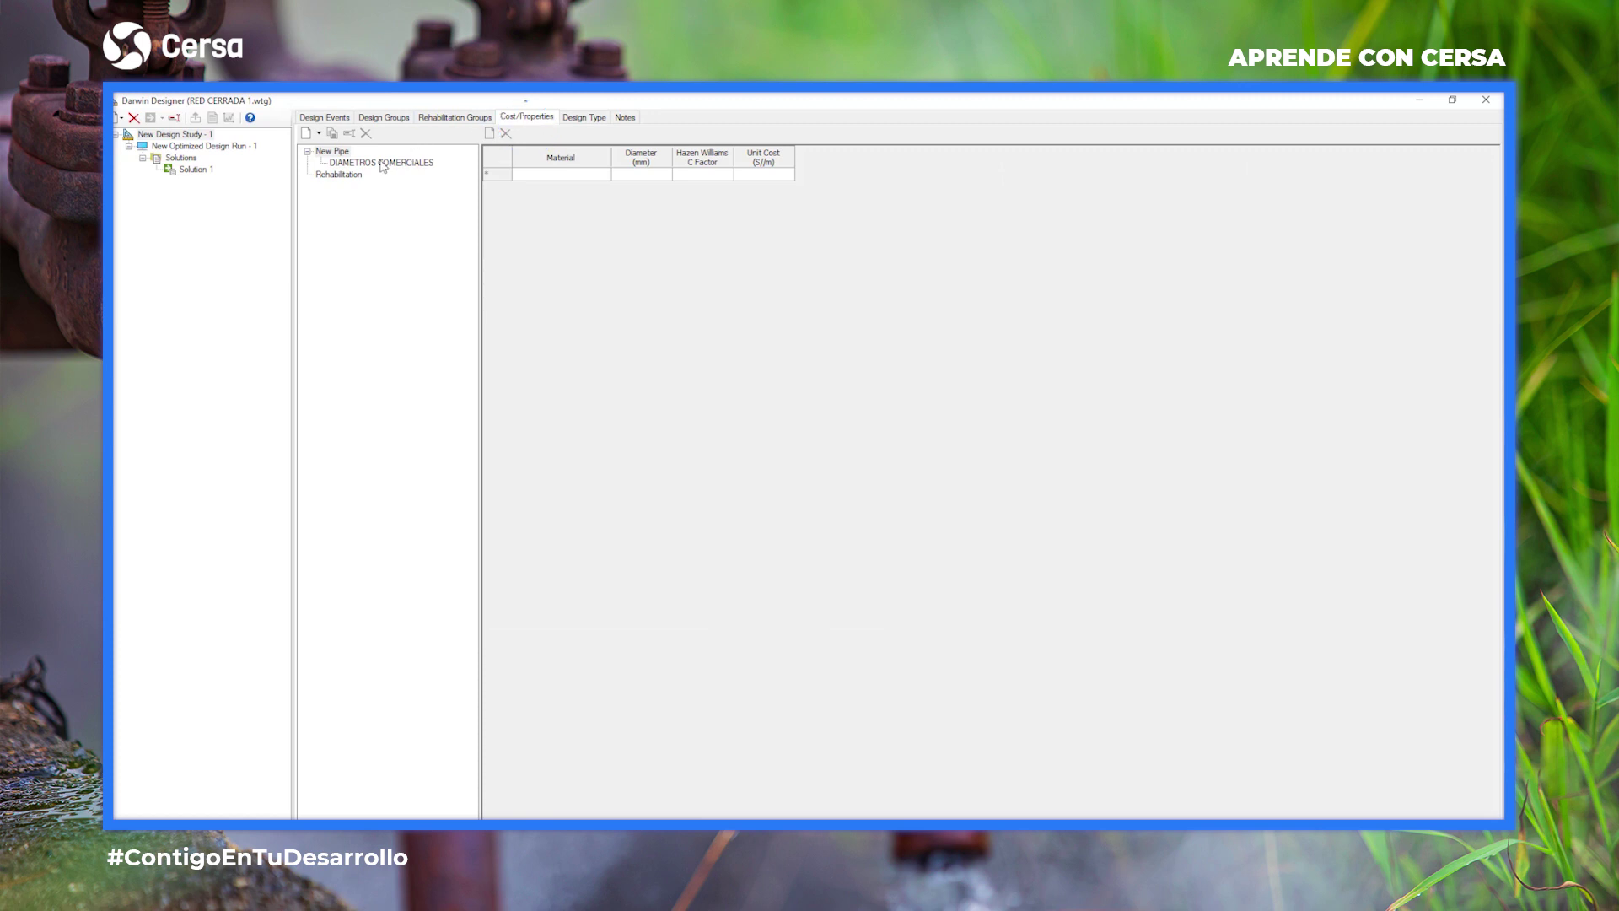
pyautogui.click(341, 162)
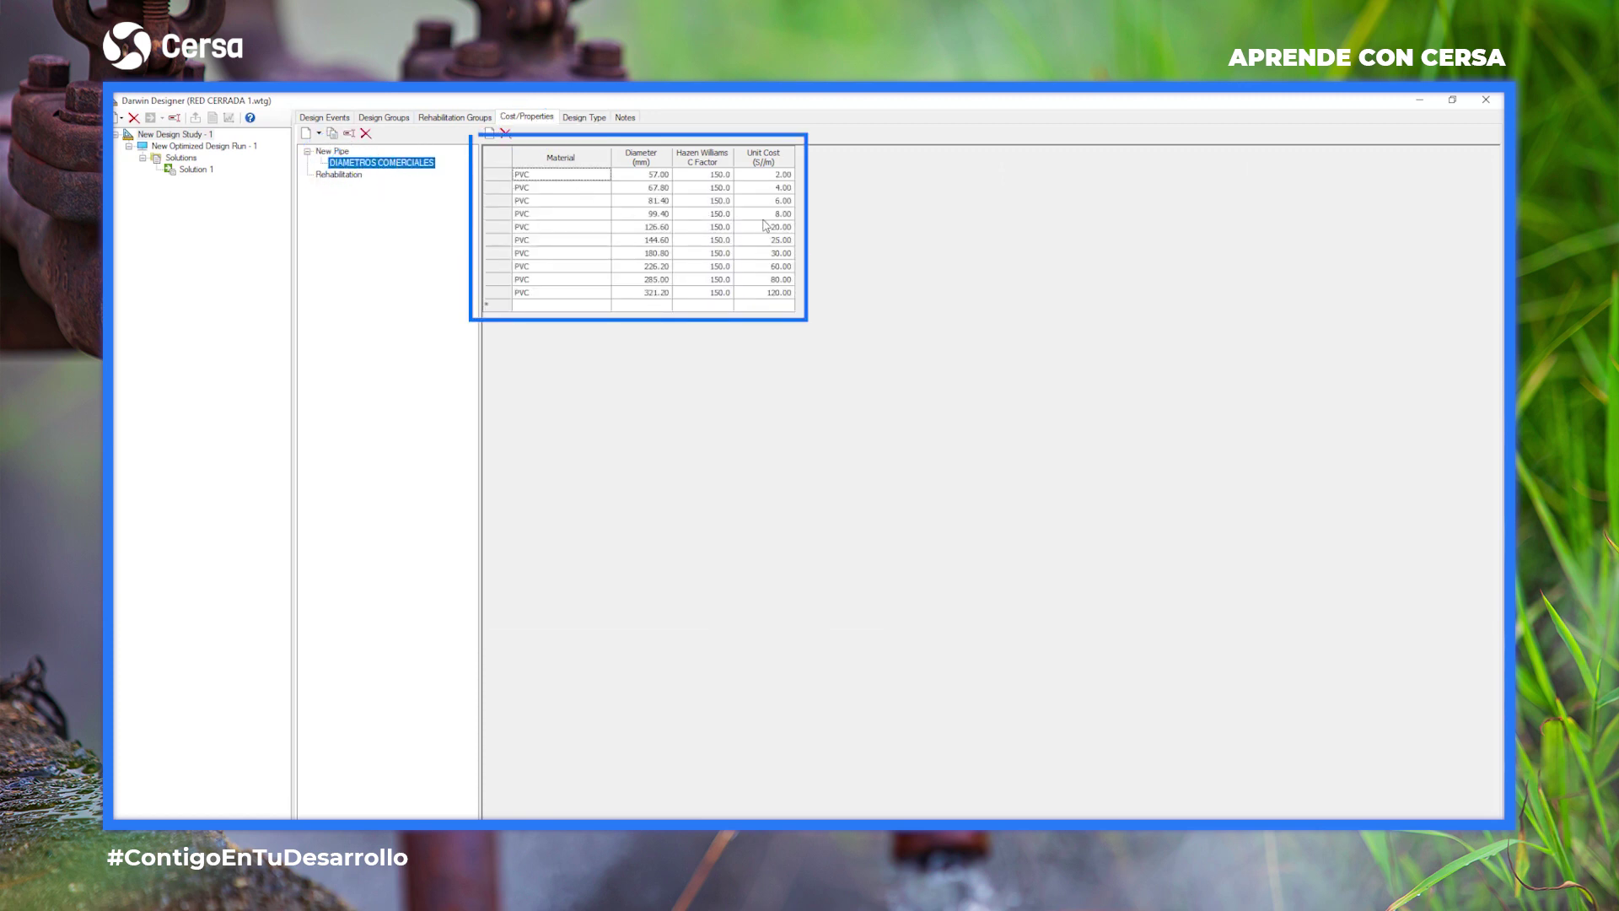
pyautogui.click(573, 177)
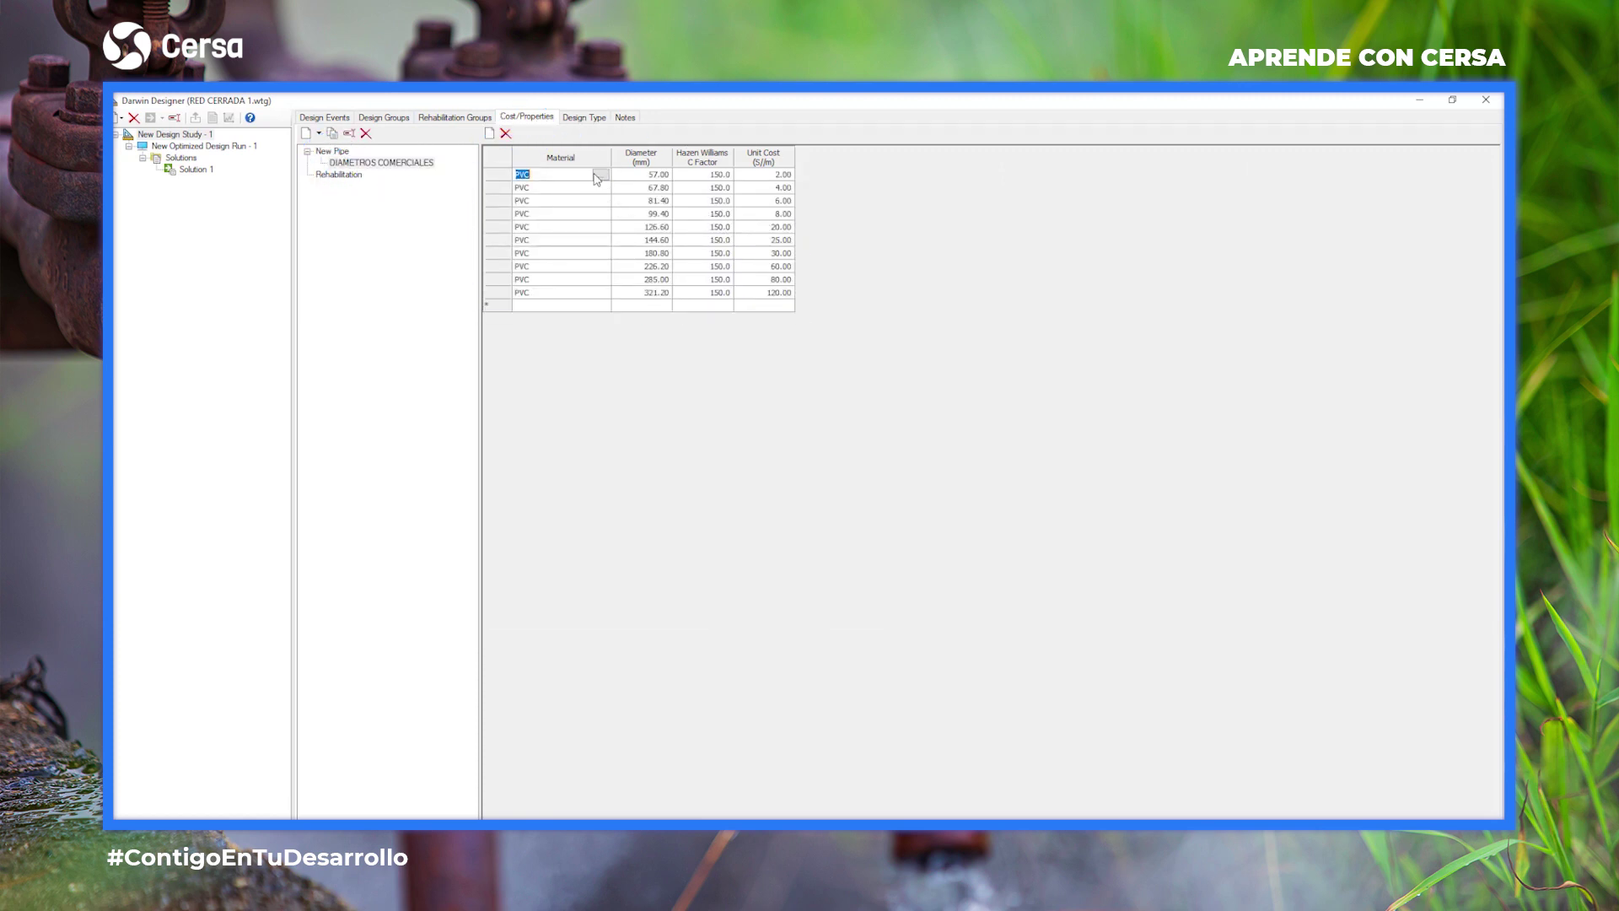
pyautogui.click(600, 175)
pyautogui.scroll(-9, 671, 544)
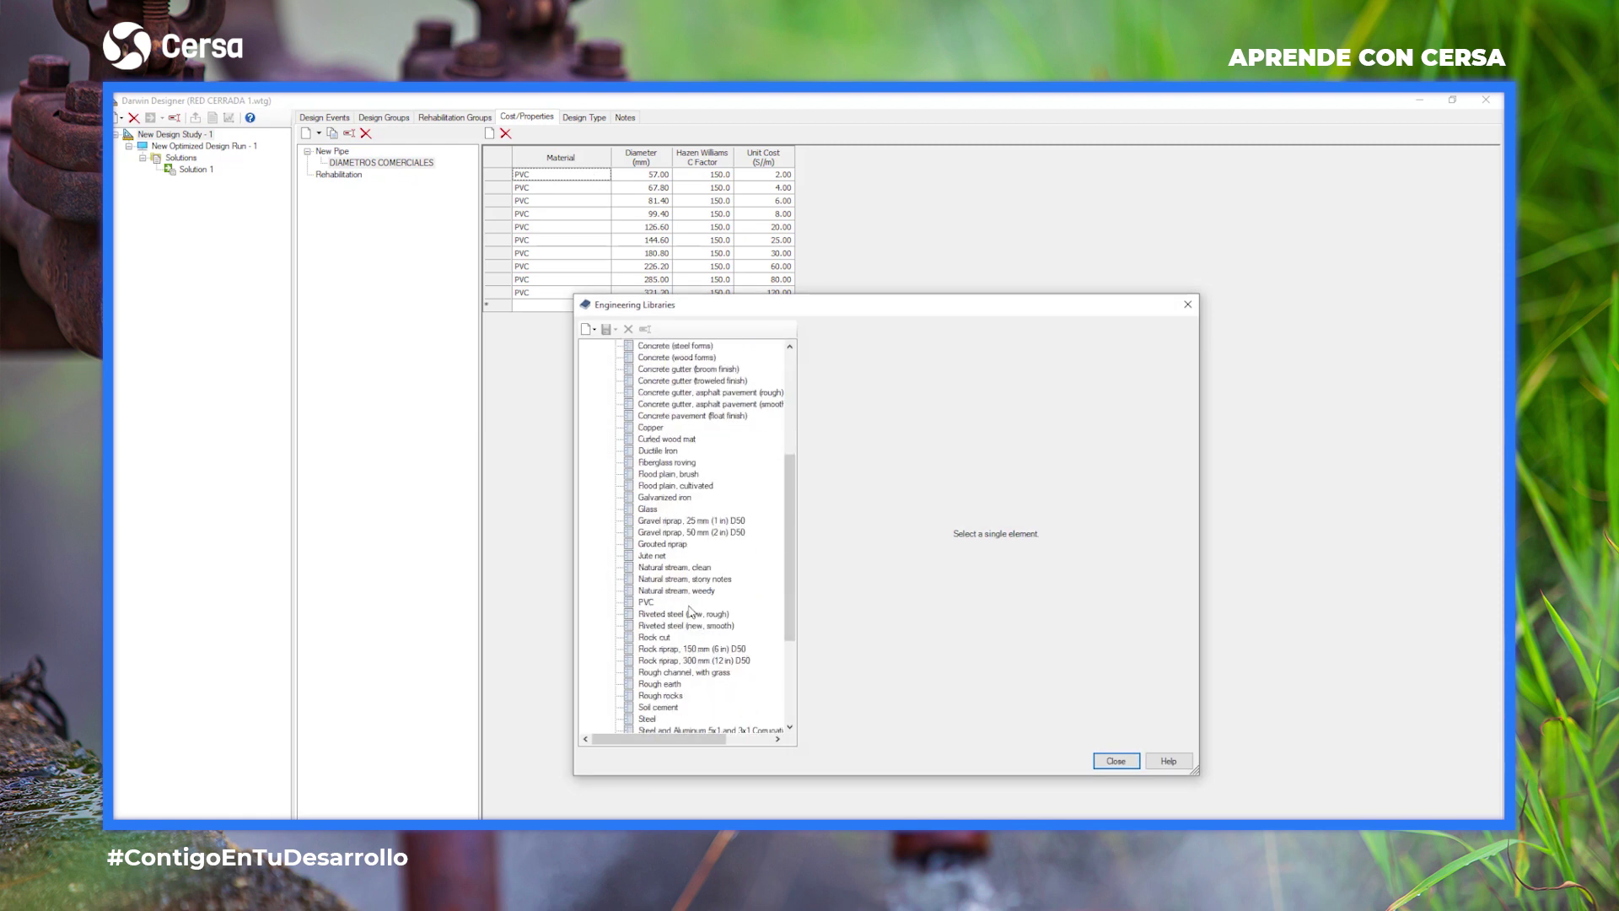
pyautogui.click(646, 498)
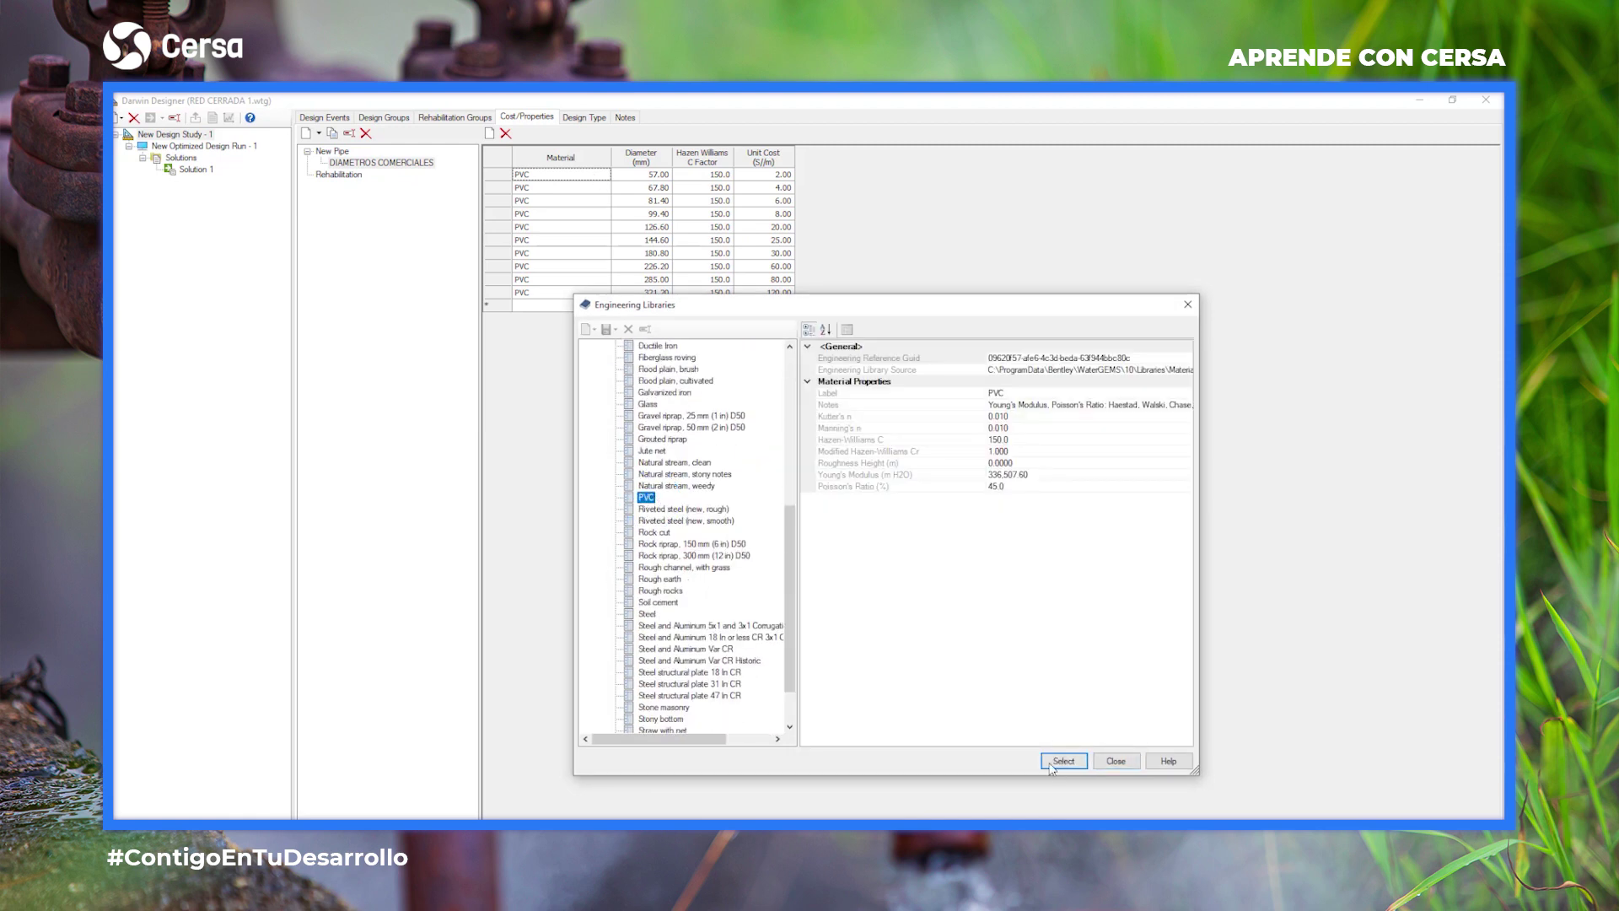
pyautogui.click(1060, 770)
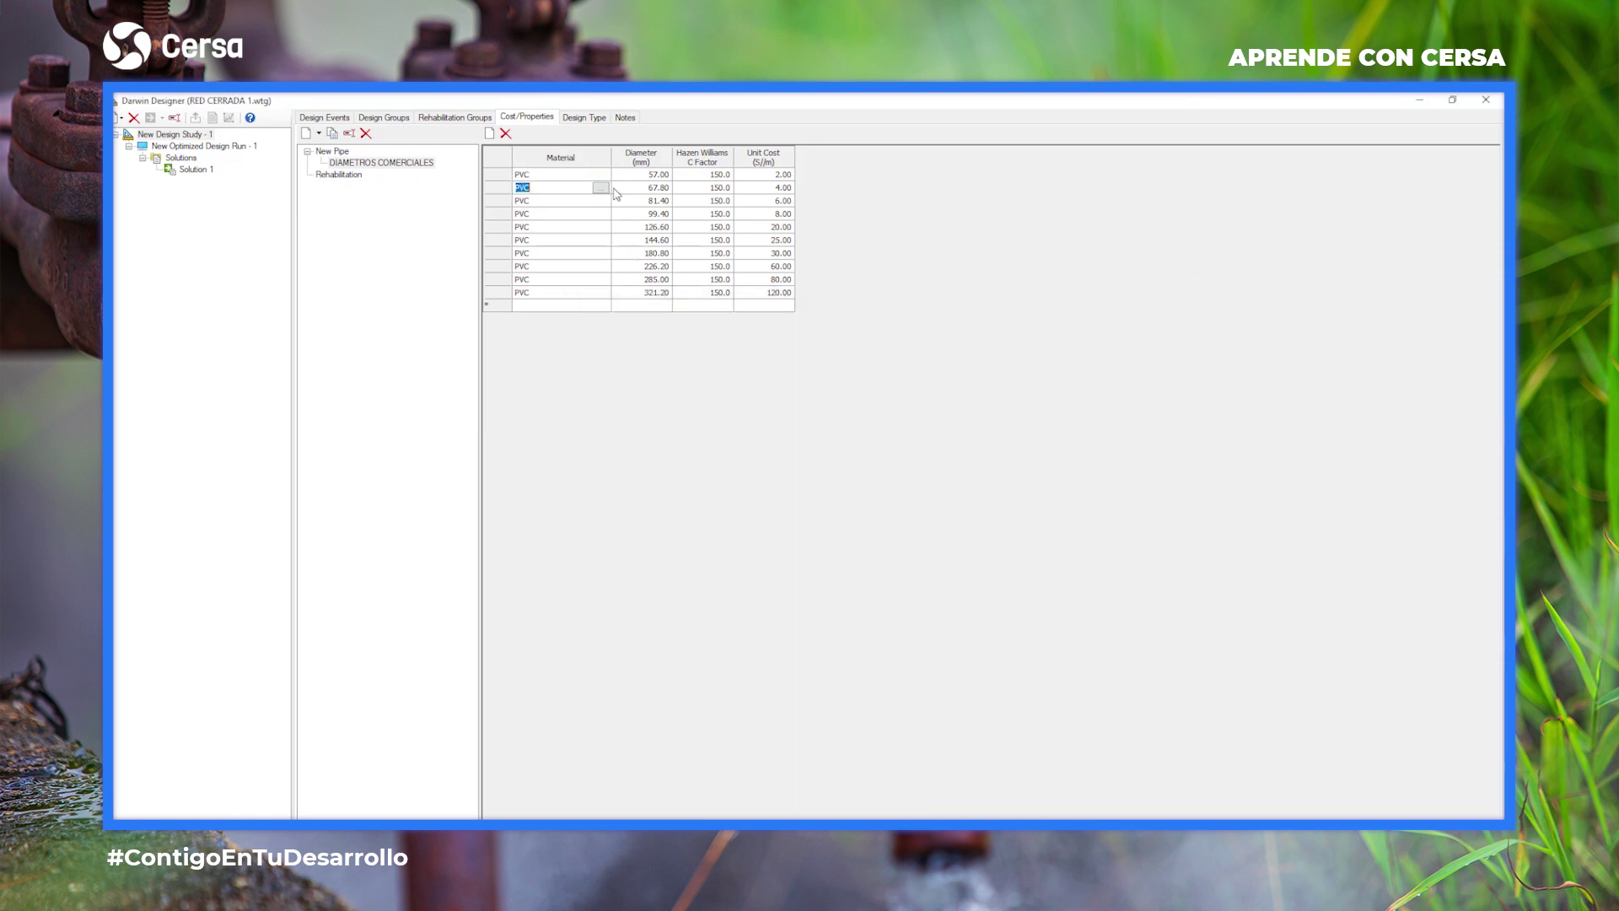
pyautogui.click(600, 189)
pyautogui.scroll(-6, 657, 549)
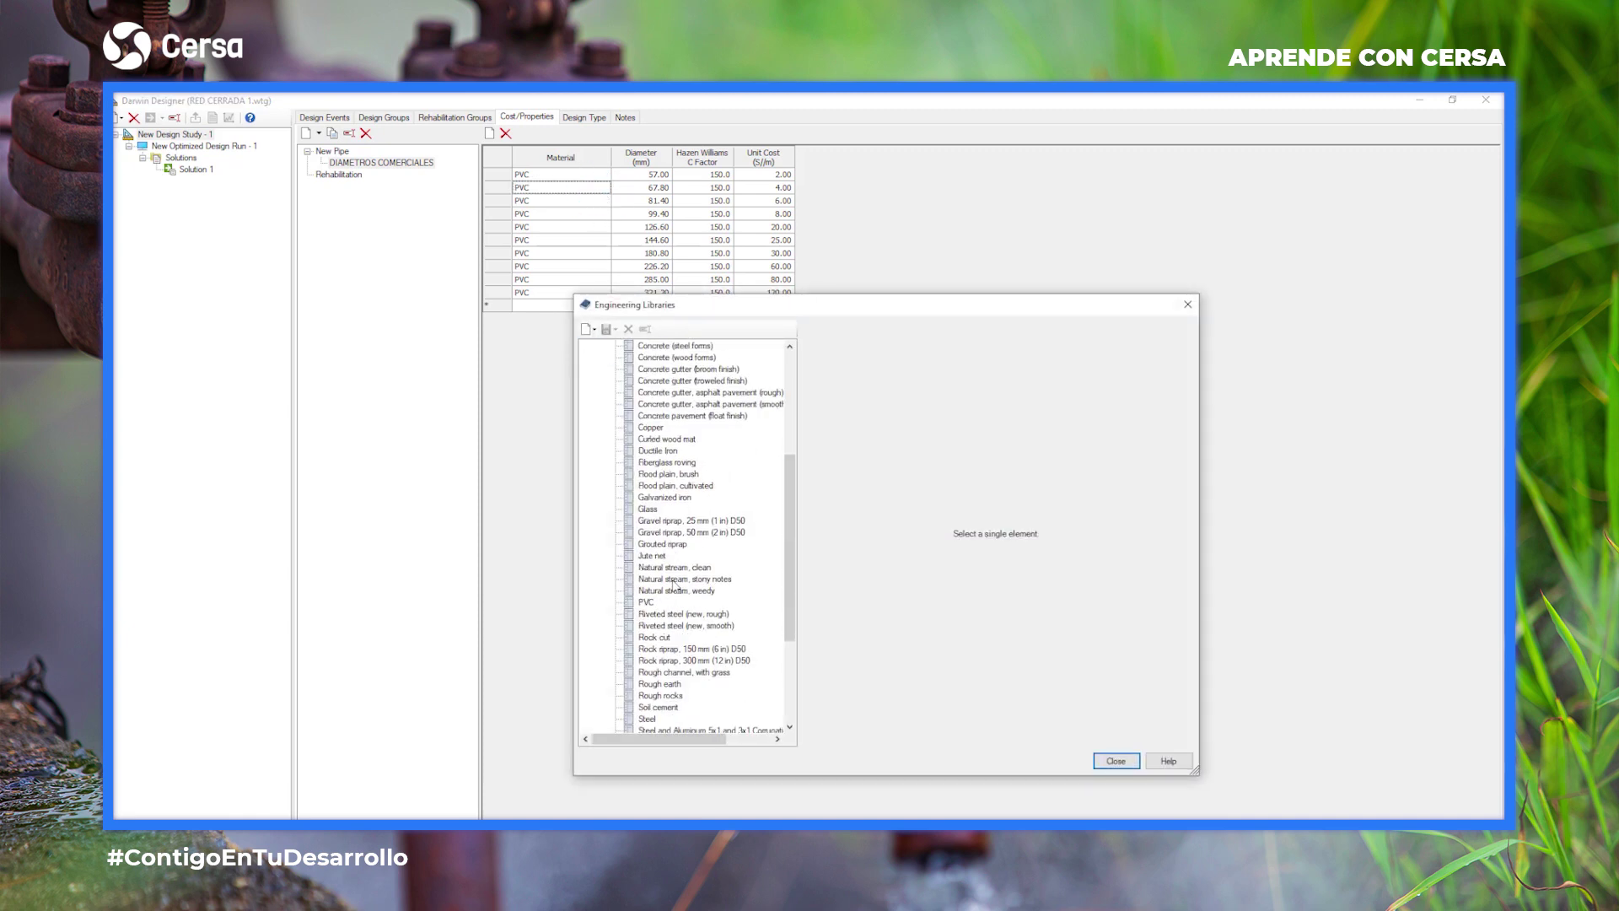
pyautogui.click(646, 602)
pyautogui.click(1067, 763)
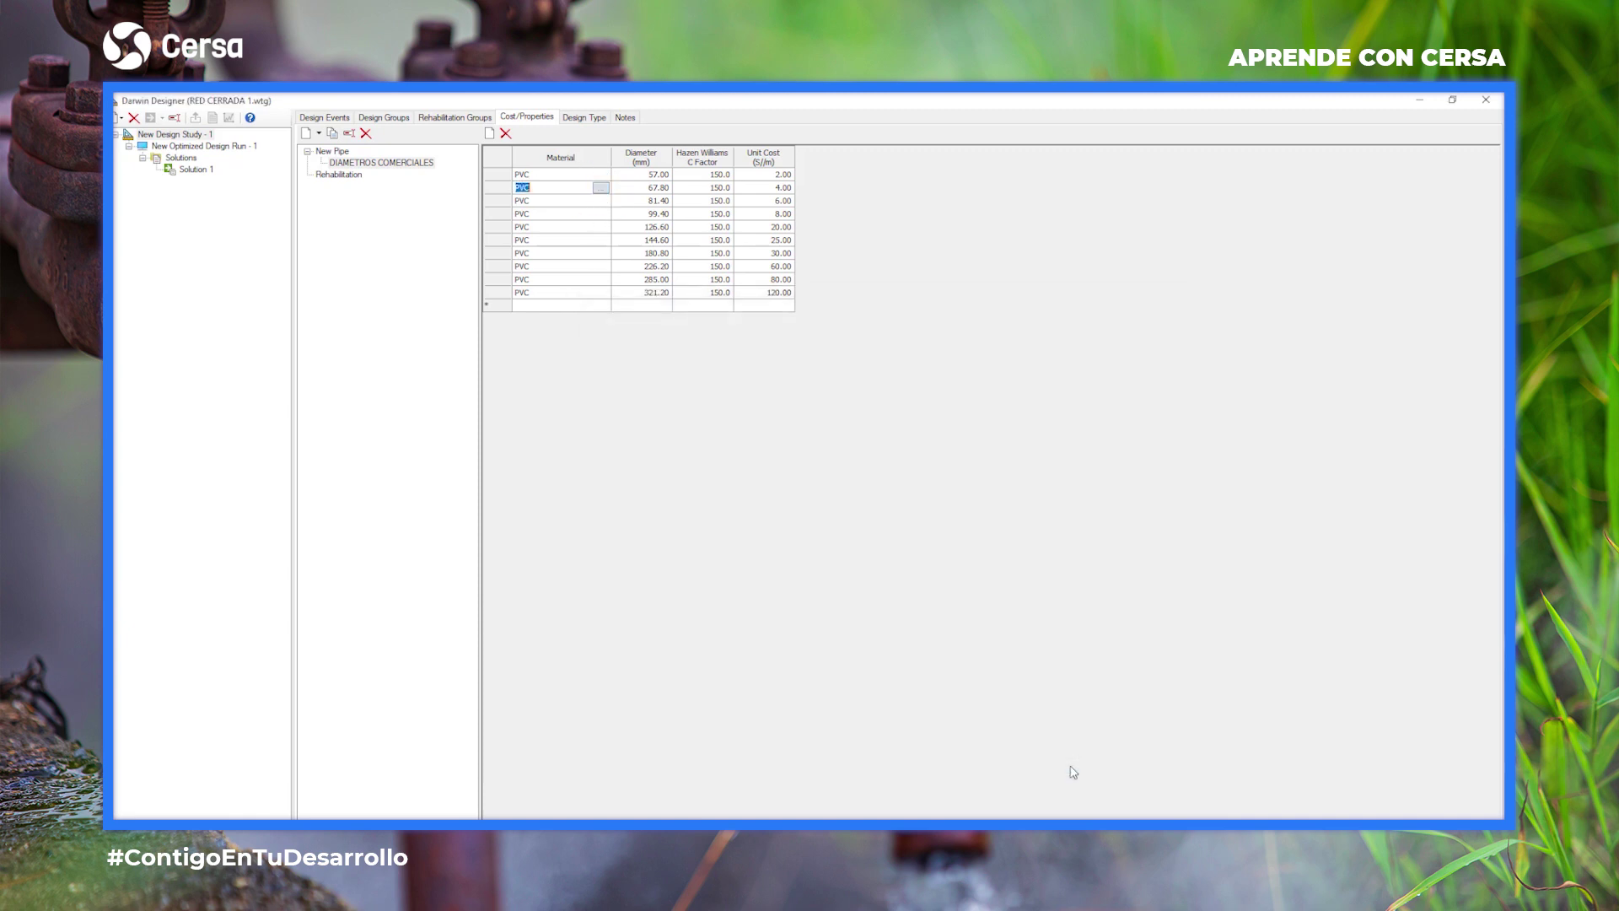
# Add PVC rows for 361.80, 407.00, 452.20 and 570.00 mm with C factor 150 and unit costs 150, 200, 250 and 300.
pyautogui.write('PVC\t361.80\t150.0\t150.00 PVC\t407.00\t150.0\t200.00 PVC\t452.20\t150.0\t250.00 PVC\t570.00\t150.0\t300.00')
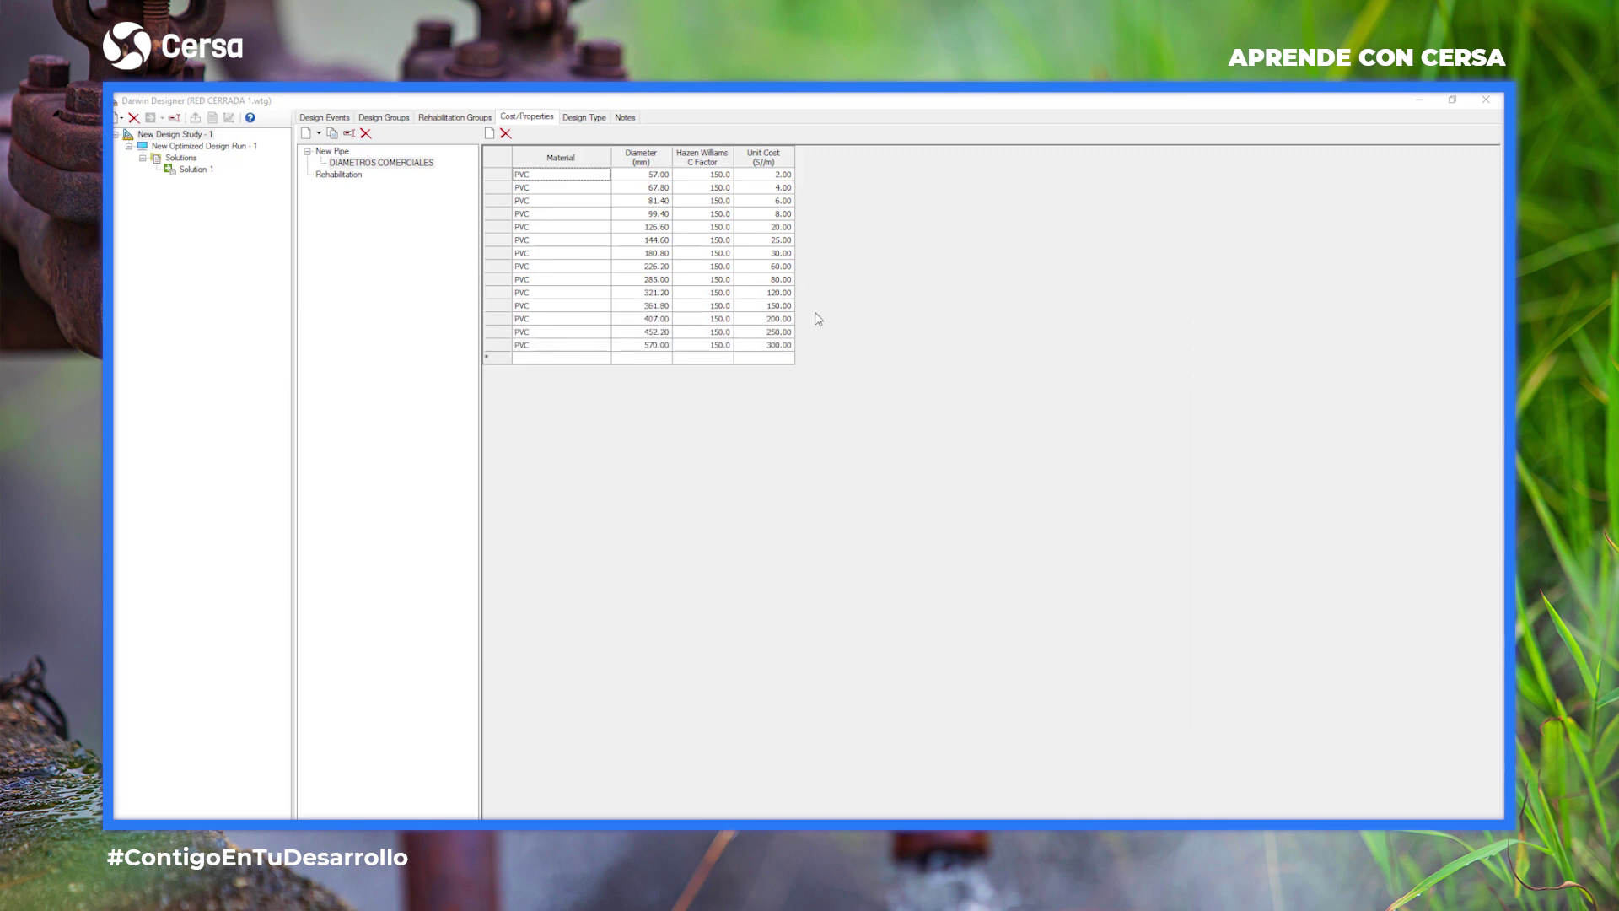
# Recompute the optimized design run and check Solution 1's diameters, costs and simulated pressures.
pyautogui.click(166, 149)
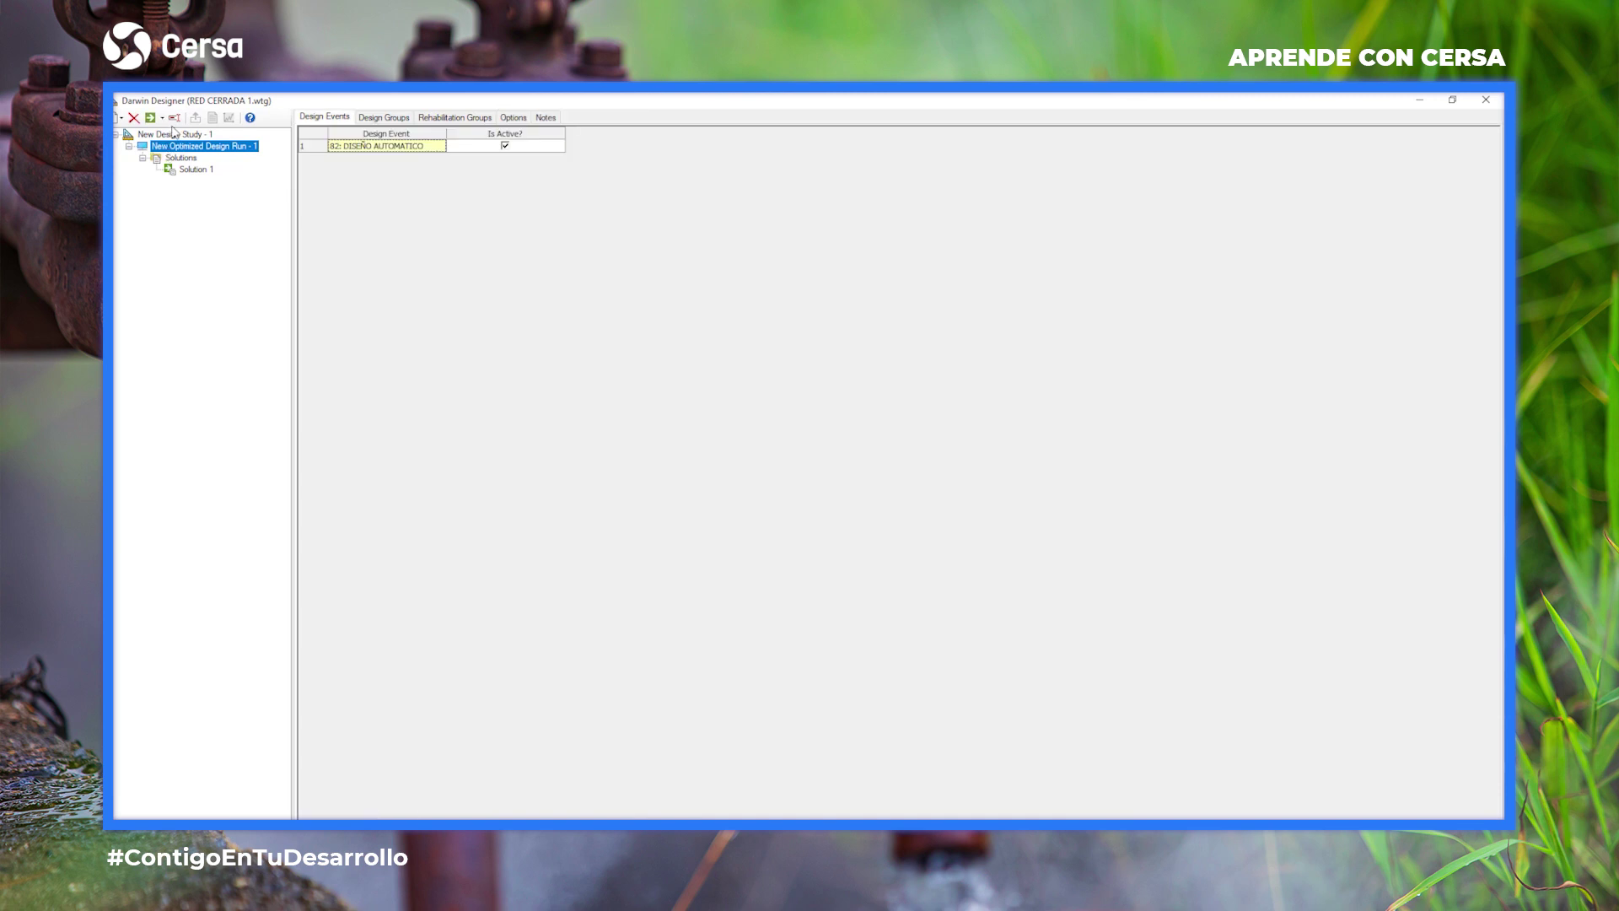
pyautogui.click(150, 118)
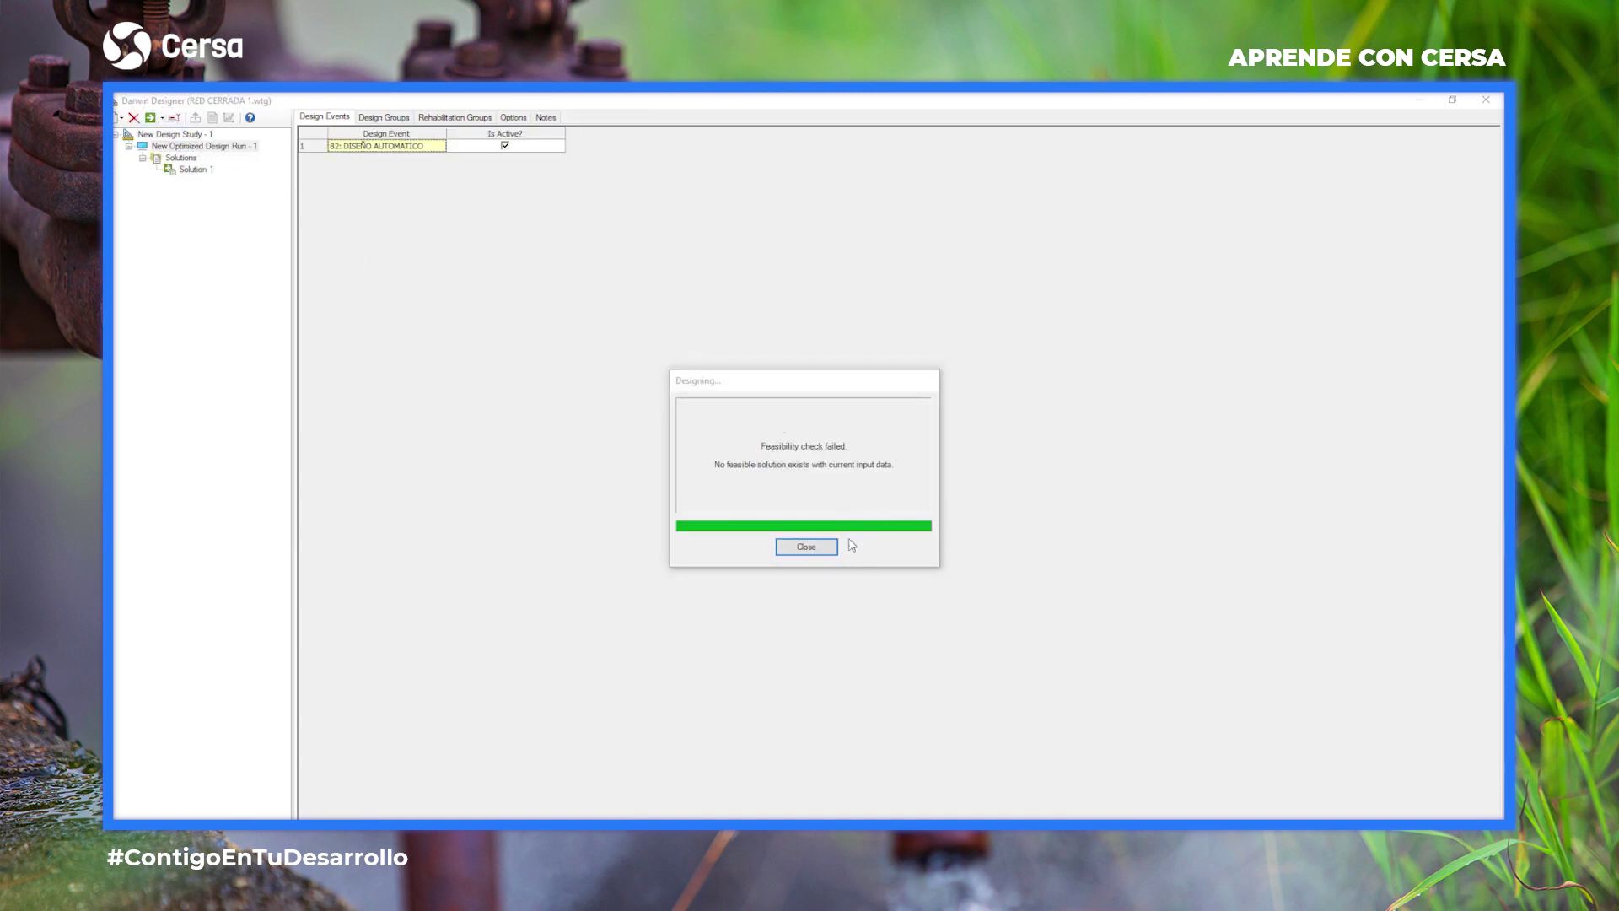
pyautogui.click(807, 546)
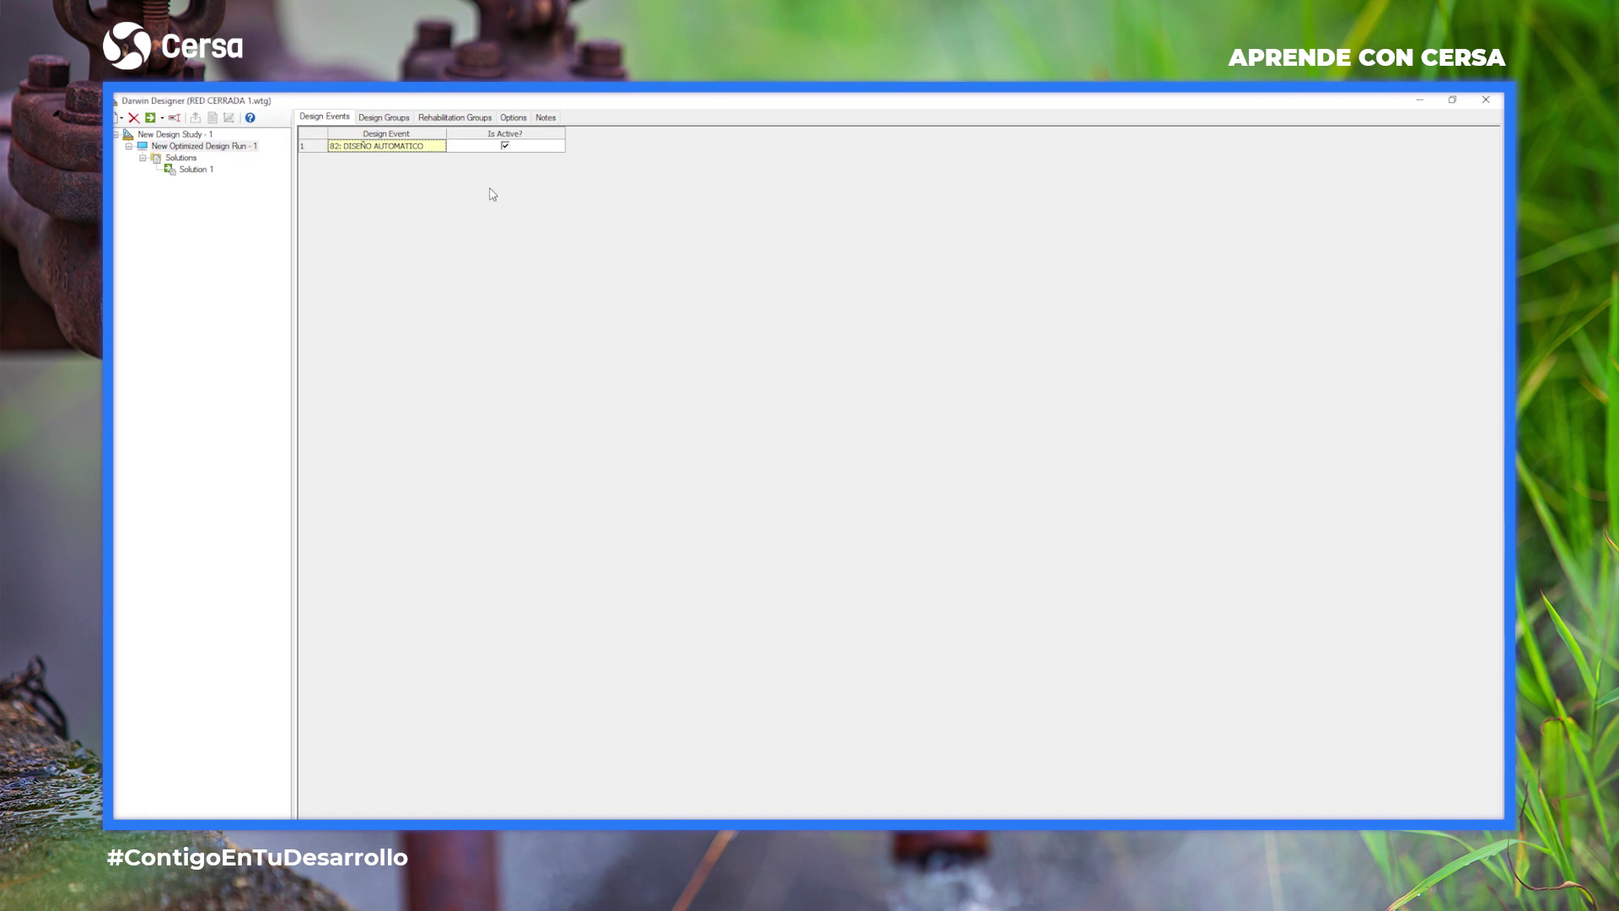
pyautogui.click(190, 170)
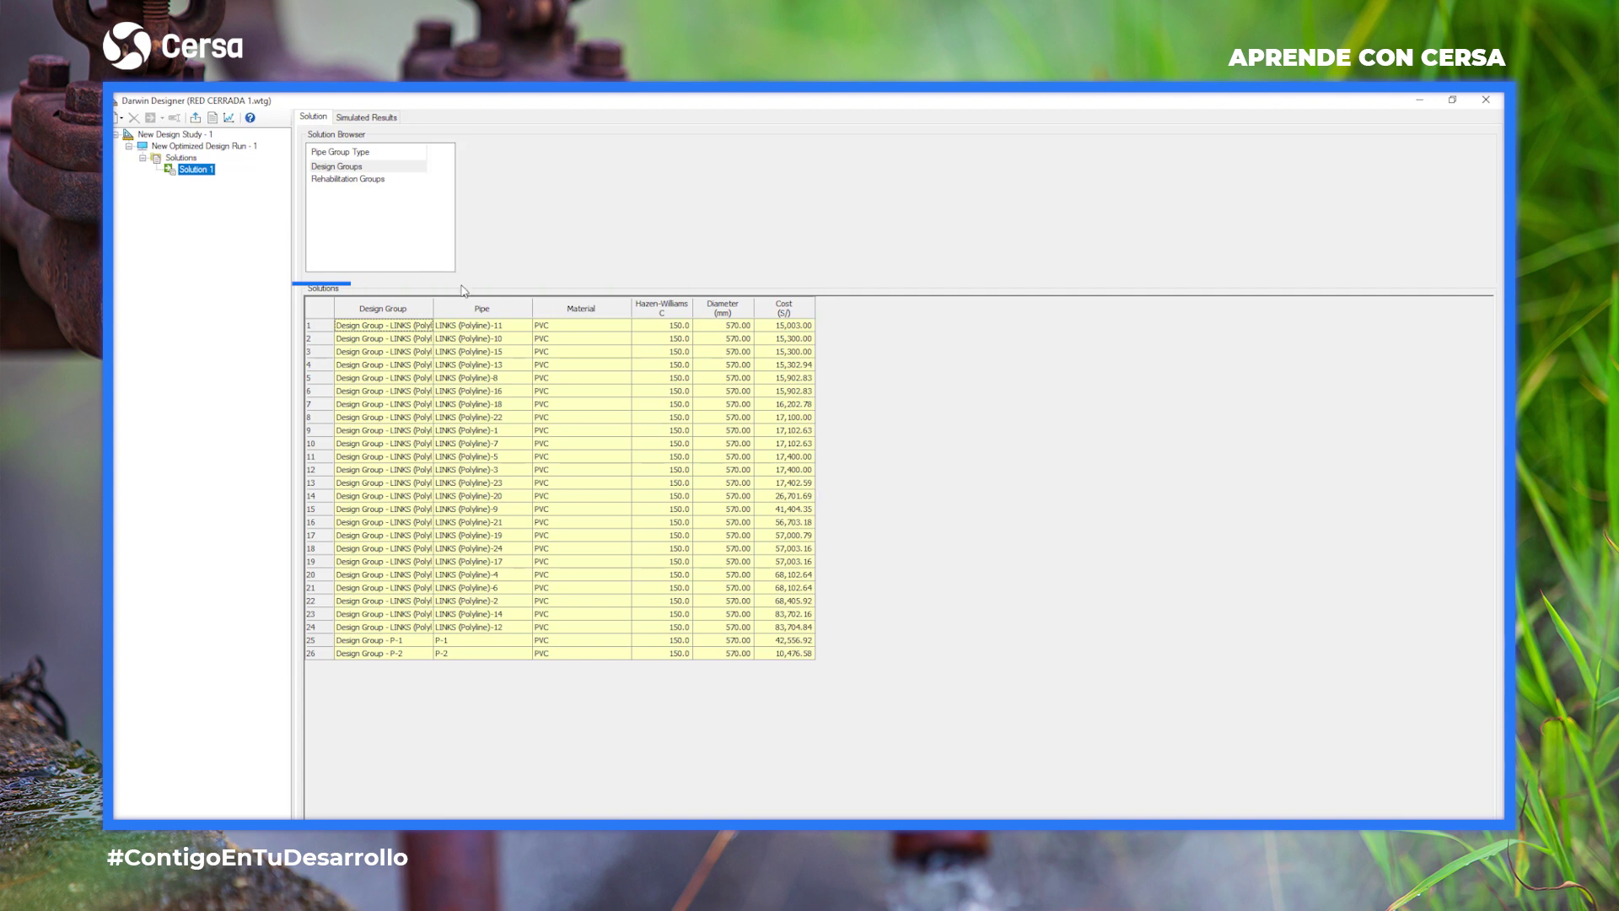
pyautogui.click(367, 118)
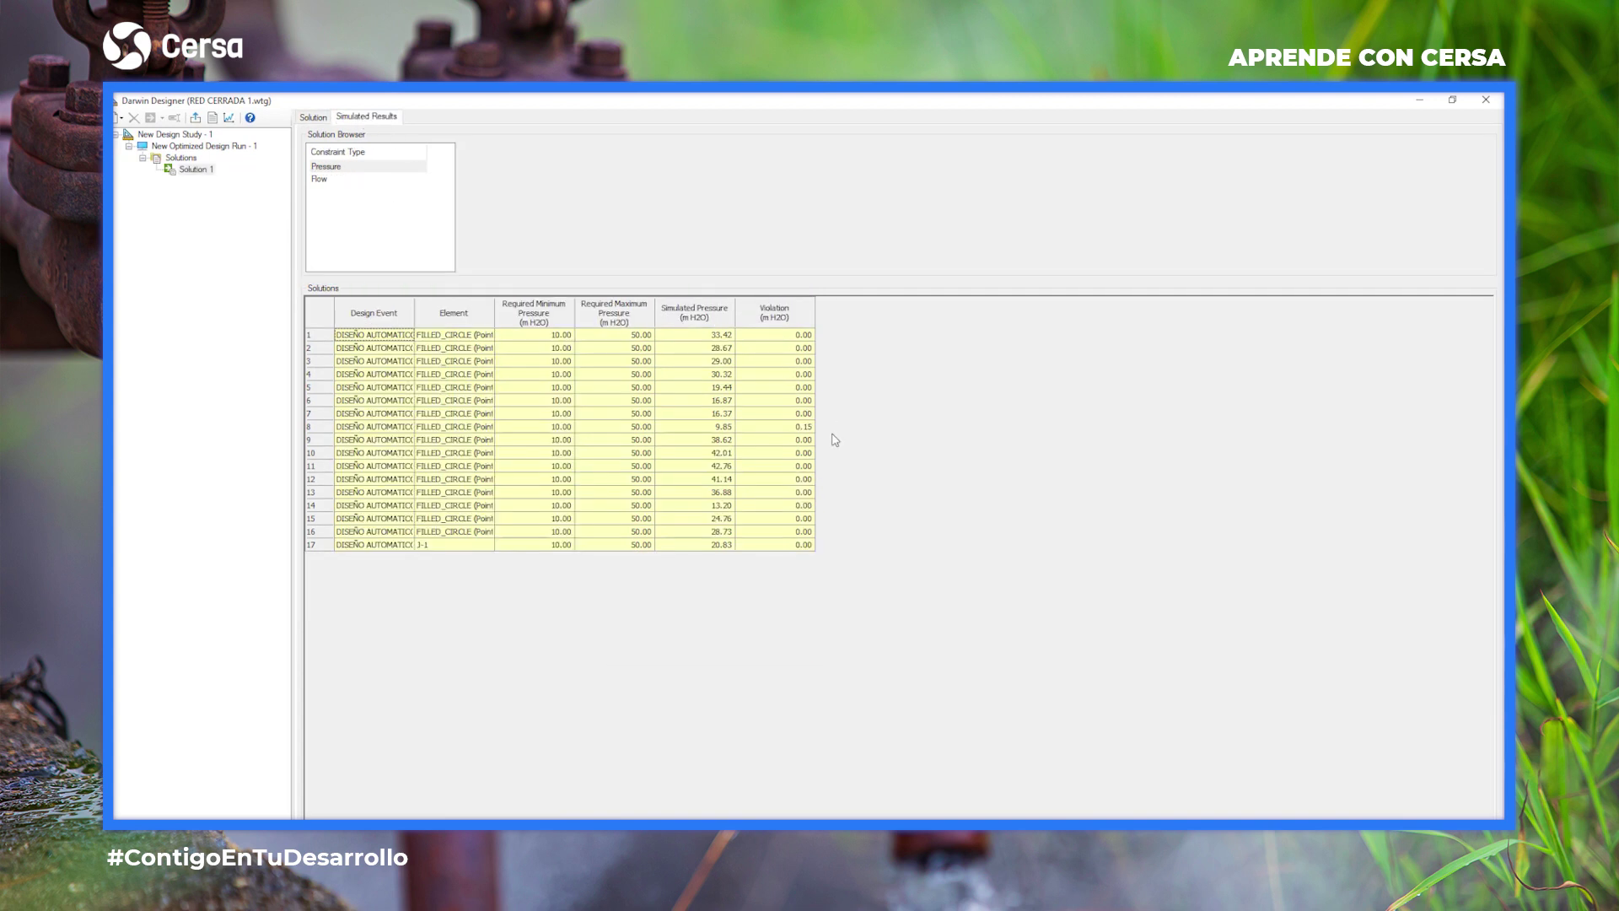
# Inspect the eighth node's simulated pressure and violation in Solution 1, and review the study's design event constraints.
pyautogui.moveTo(816, 439); pyautogui.dragTo(418, 427)
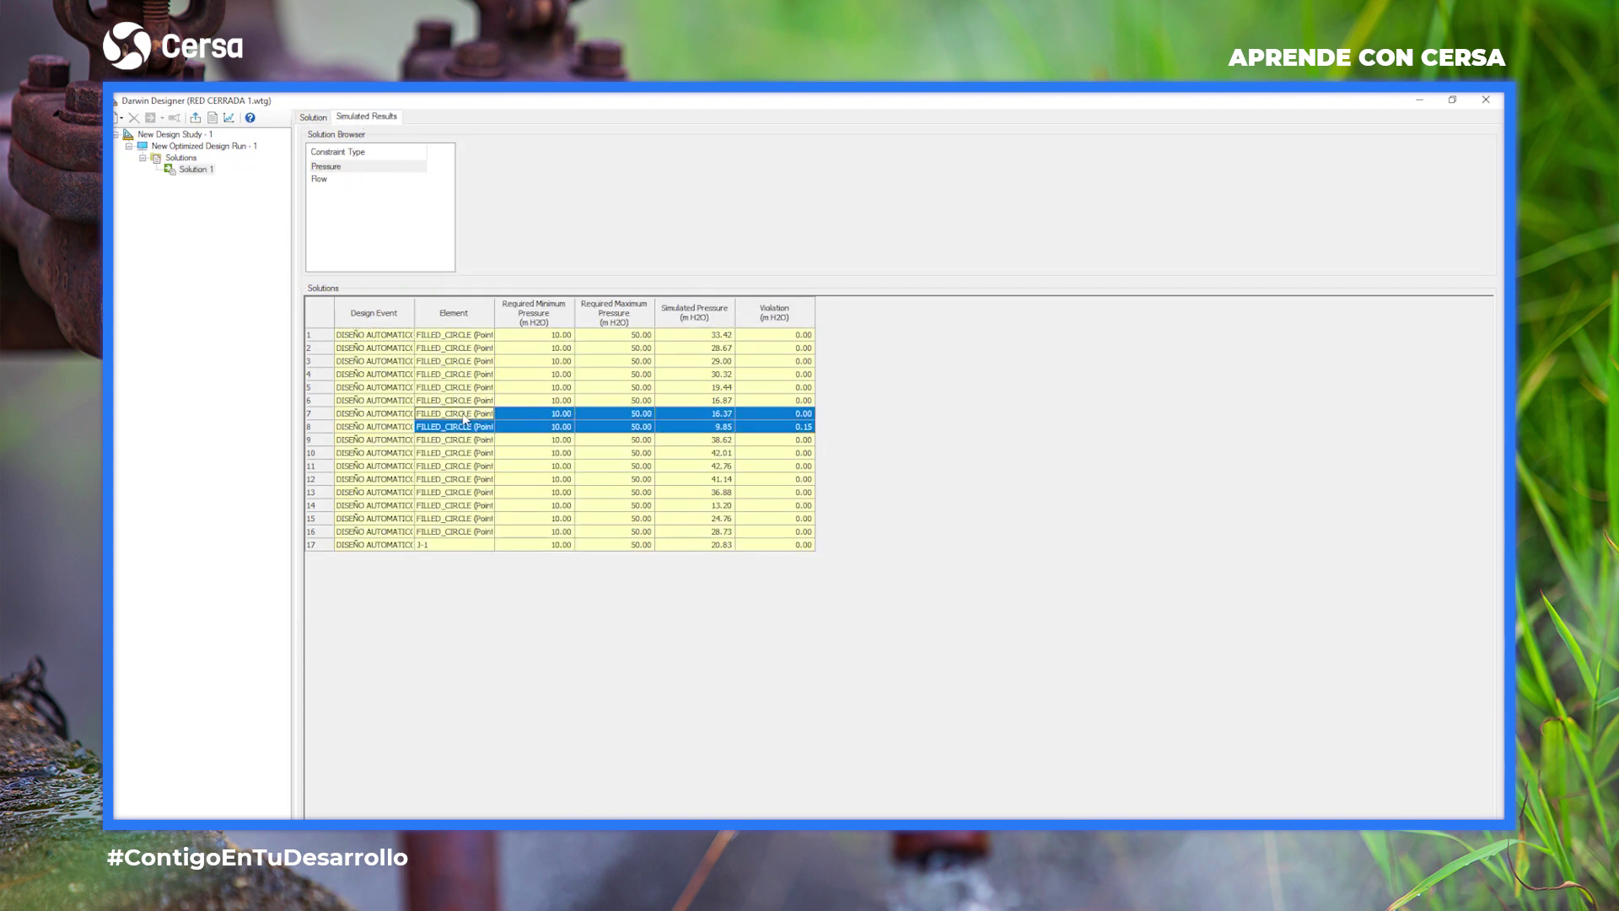
pyautogui.click(321, 428)
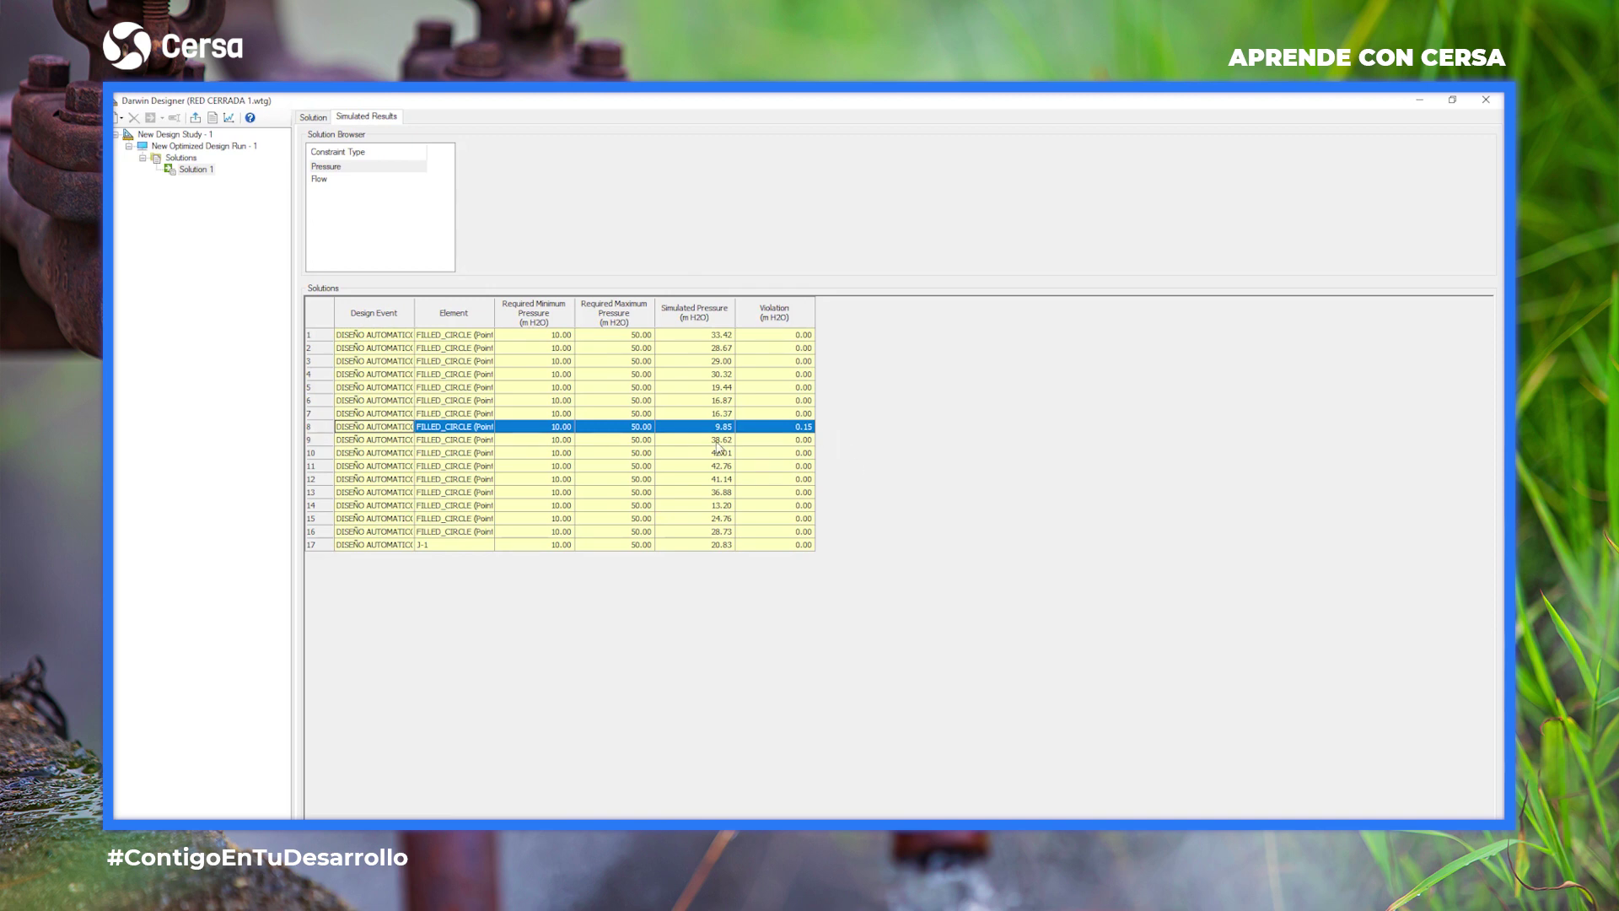
pyautogui.click(318, 119)
pyautogui.click(359, 117)
pyautogui.click(177, 158)
pyautogui.click(180, 148)
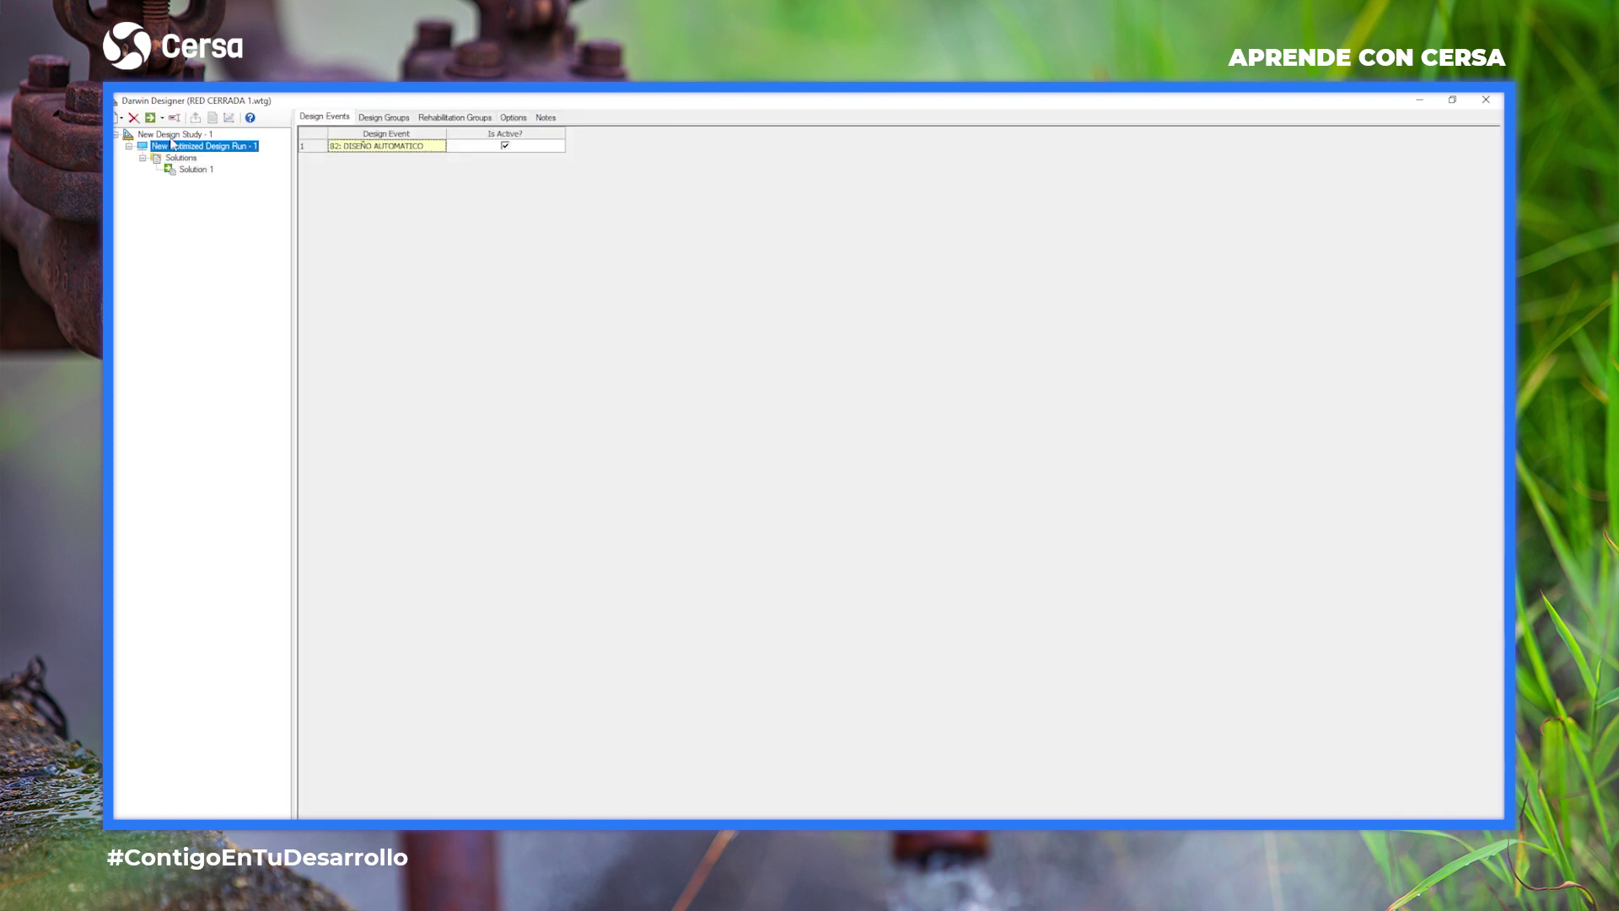
pyautogui.click(172, 136)
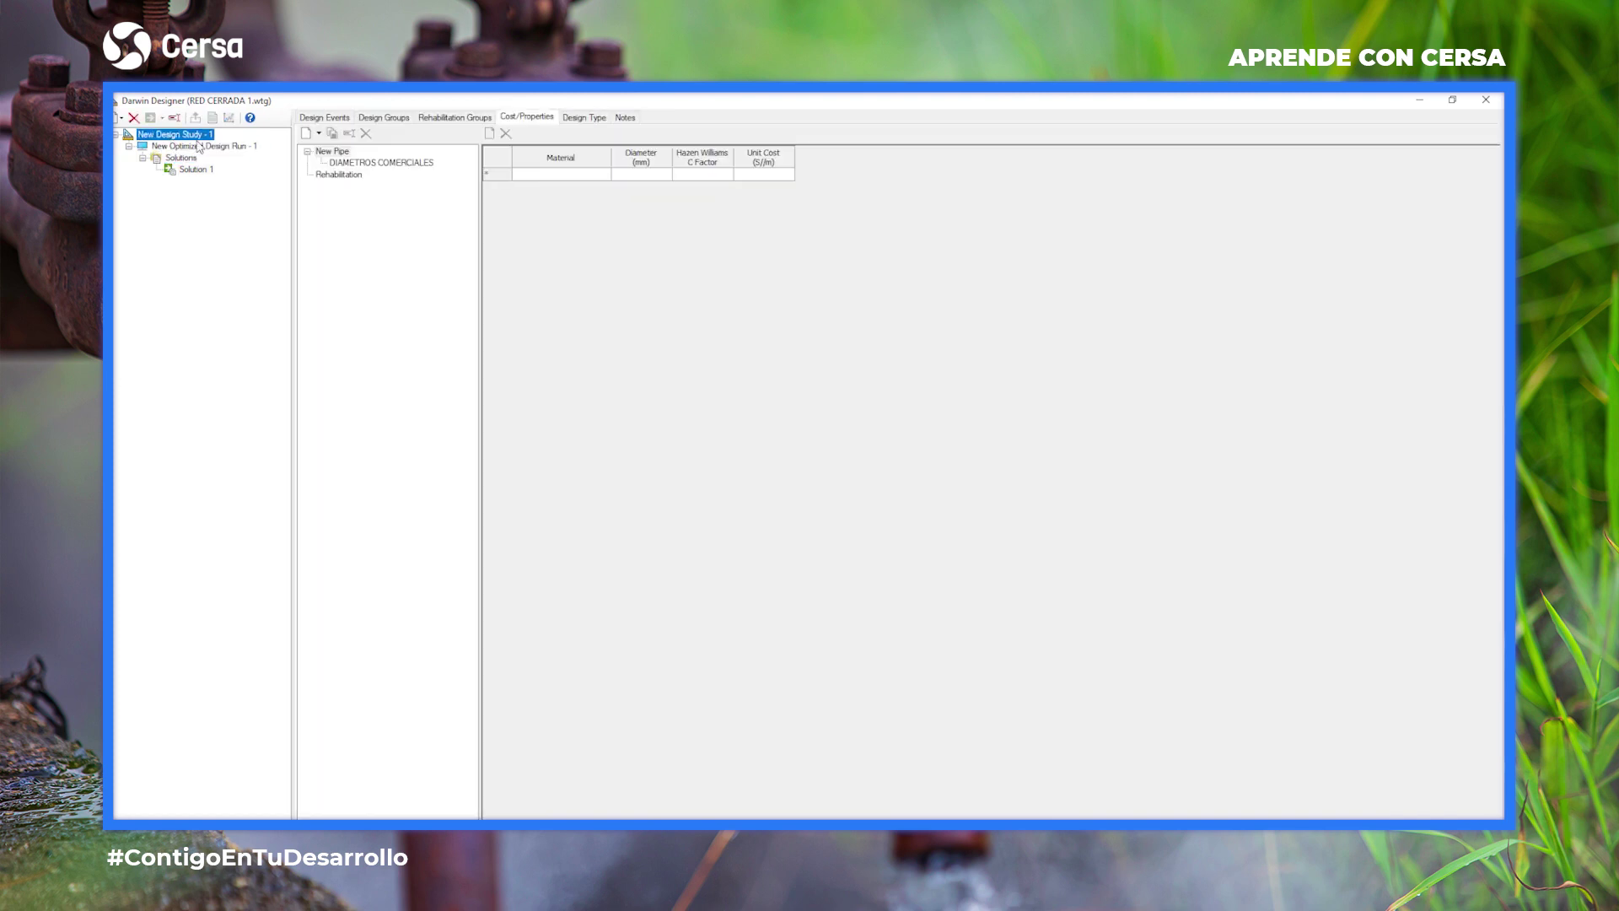
pyautogui.click(319, 118)
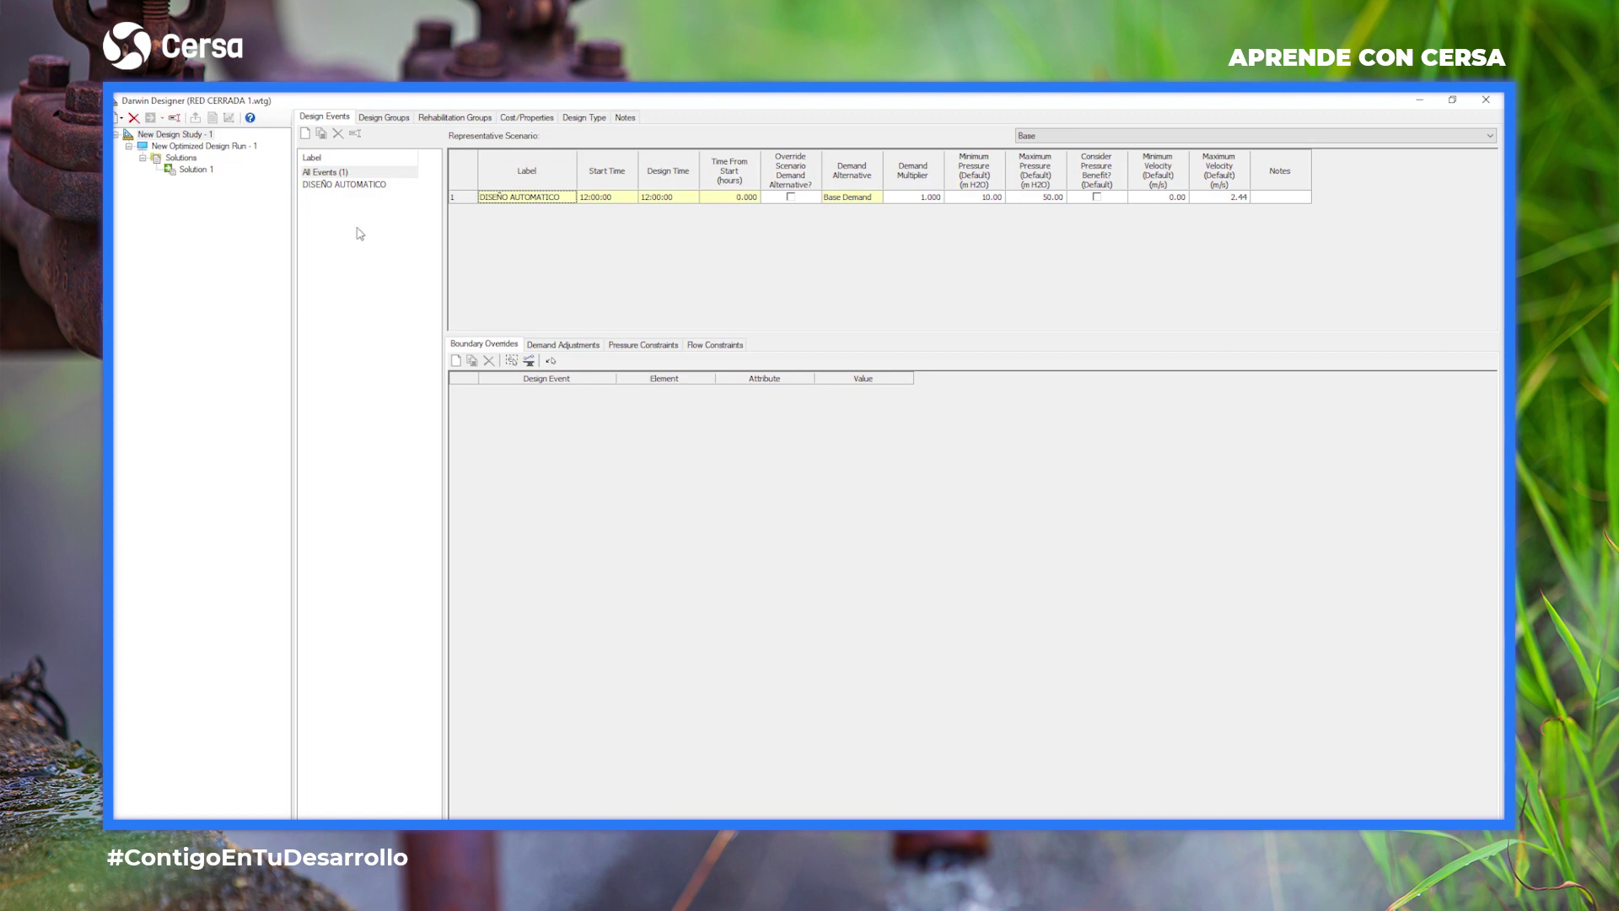
pyautogui.click(159, 146)
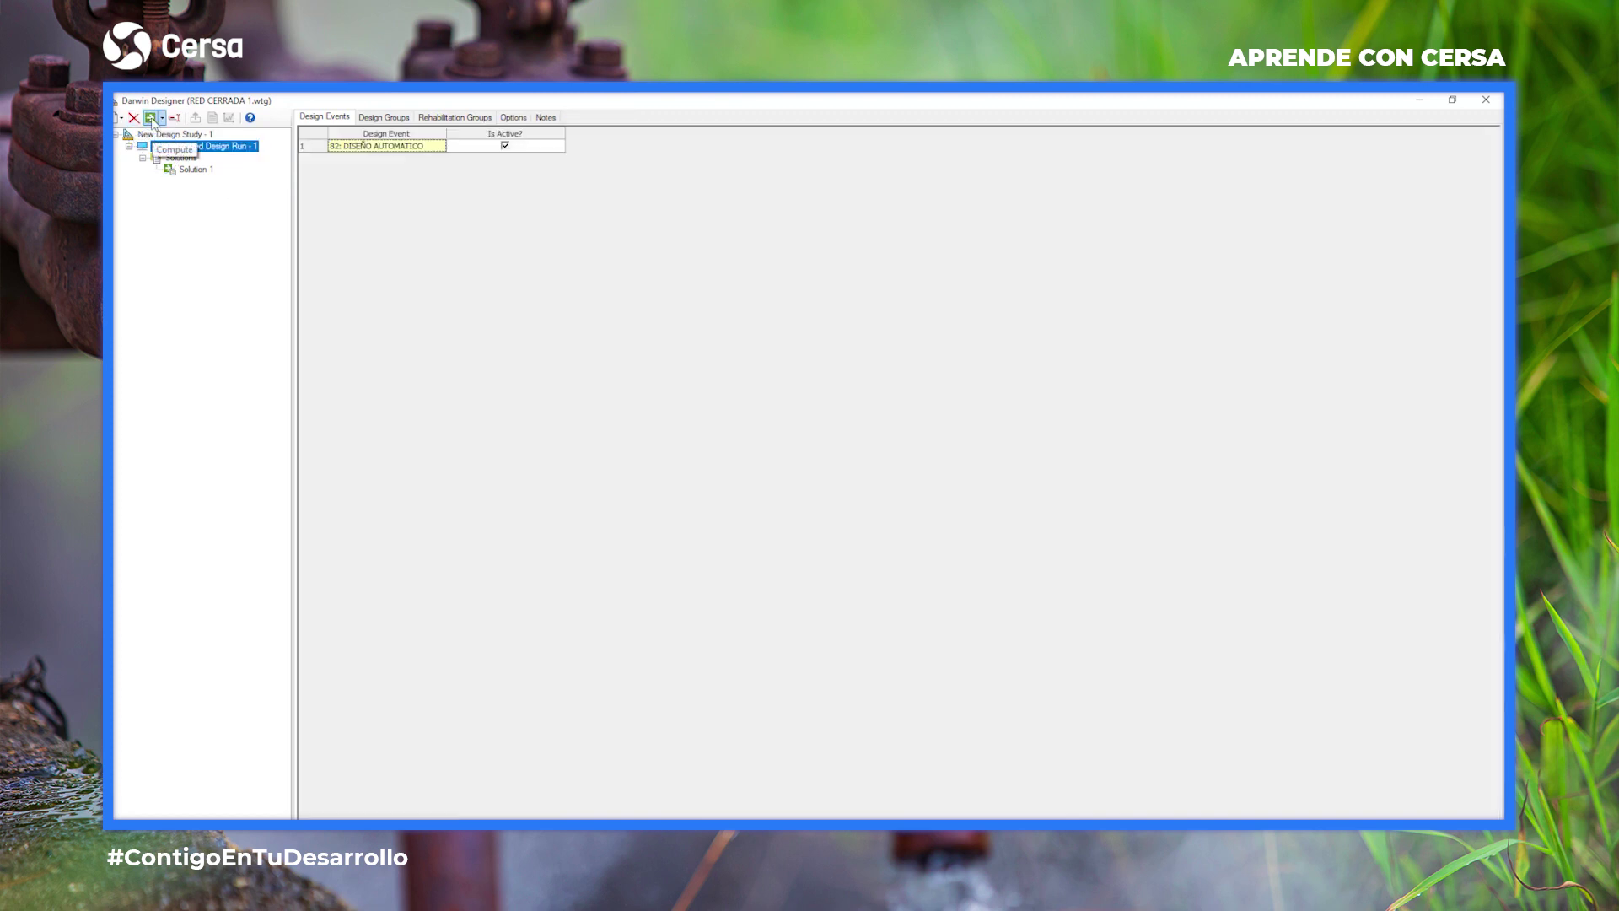
pyautogui.click(160, 119)
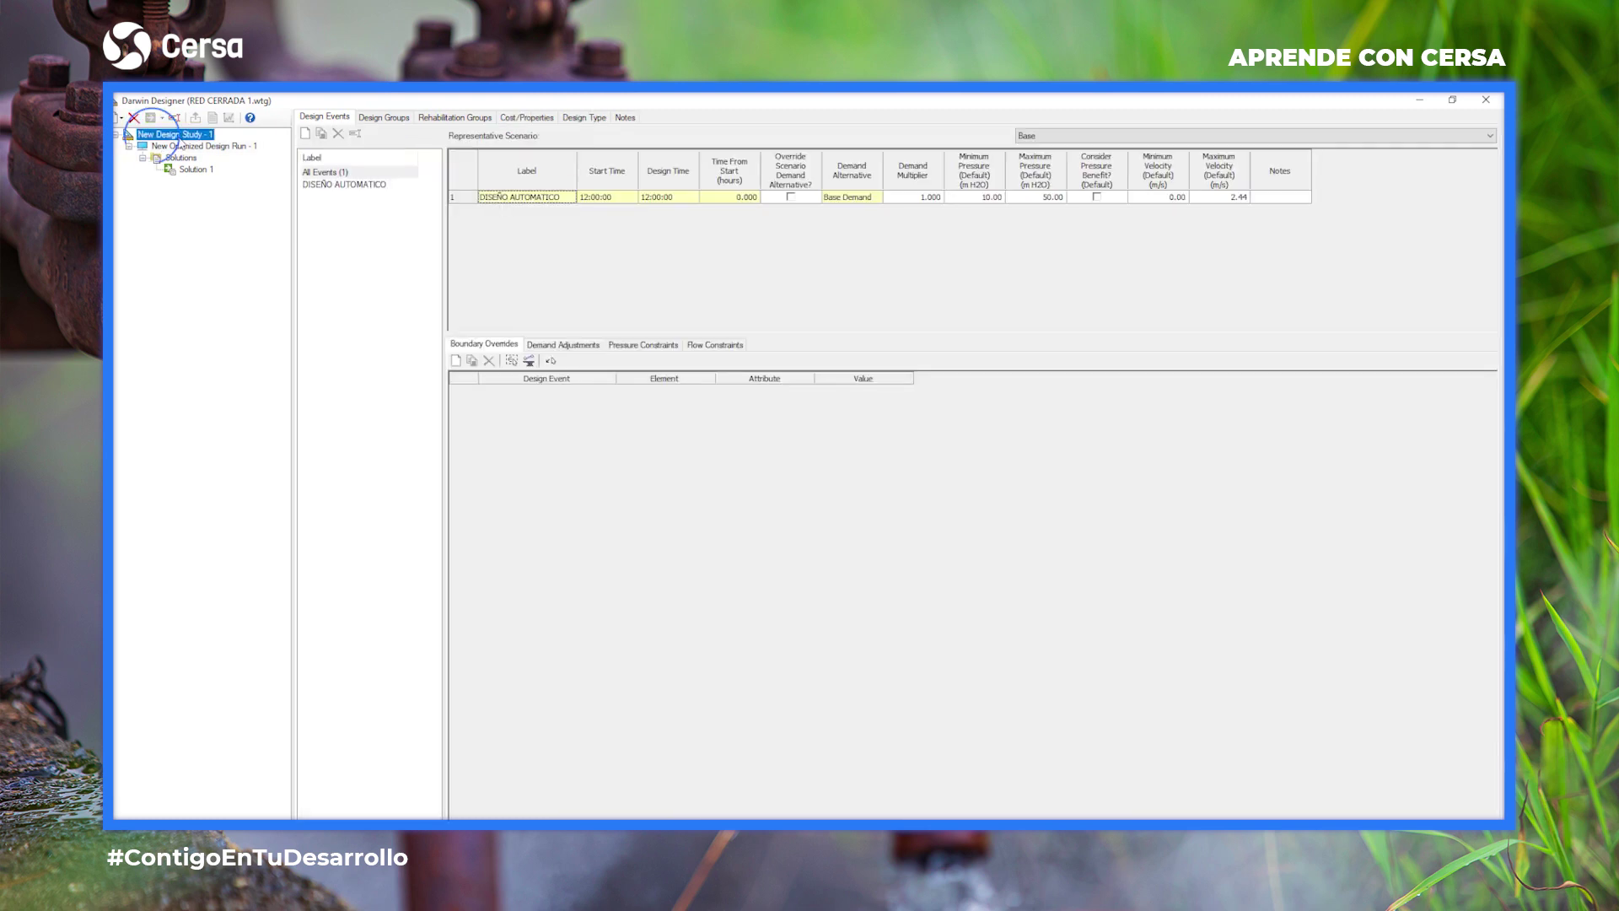
# Export Solution 1 to scenario New Optimized Design Run - 1 - 1, including same-named physical and active topology alternatives, and close Darwin Designer.
pyautogui.click(193, 169)
pyautogui.doubleClick(194, 169)
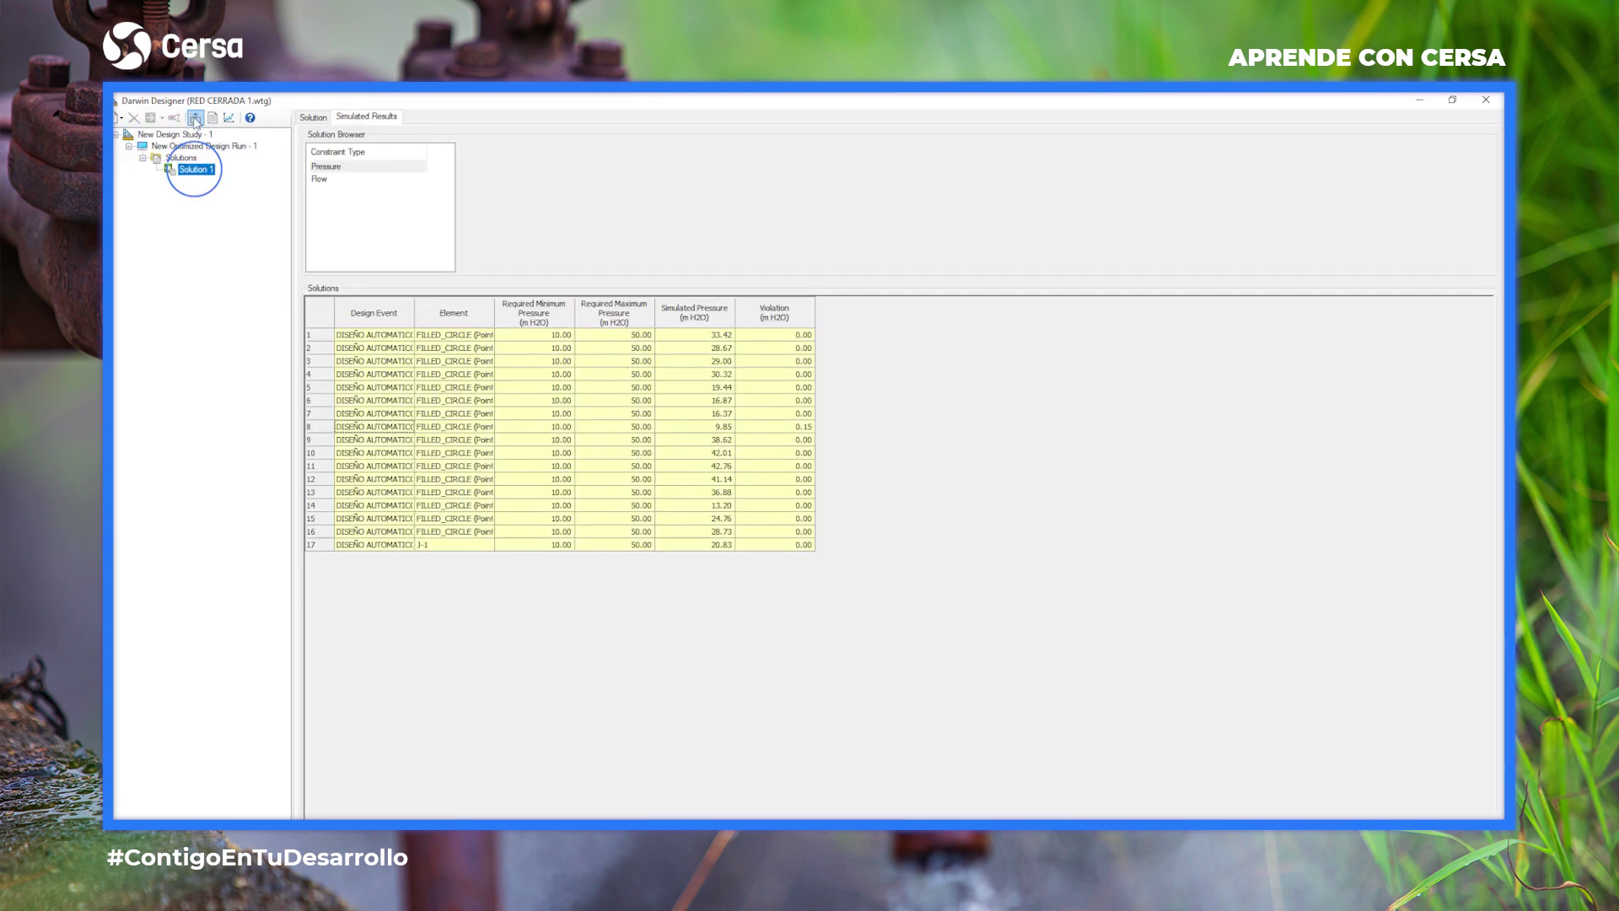
pyautogui.click(195, 117)
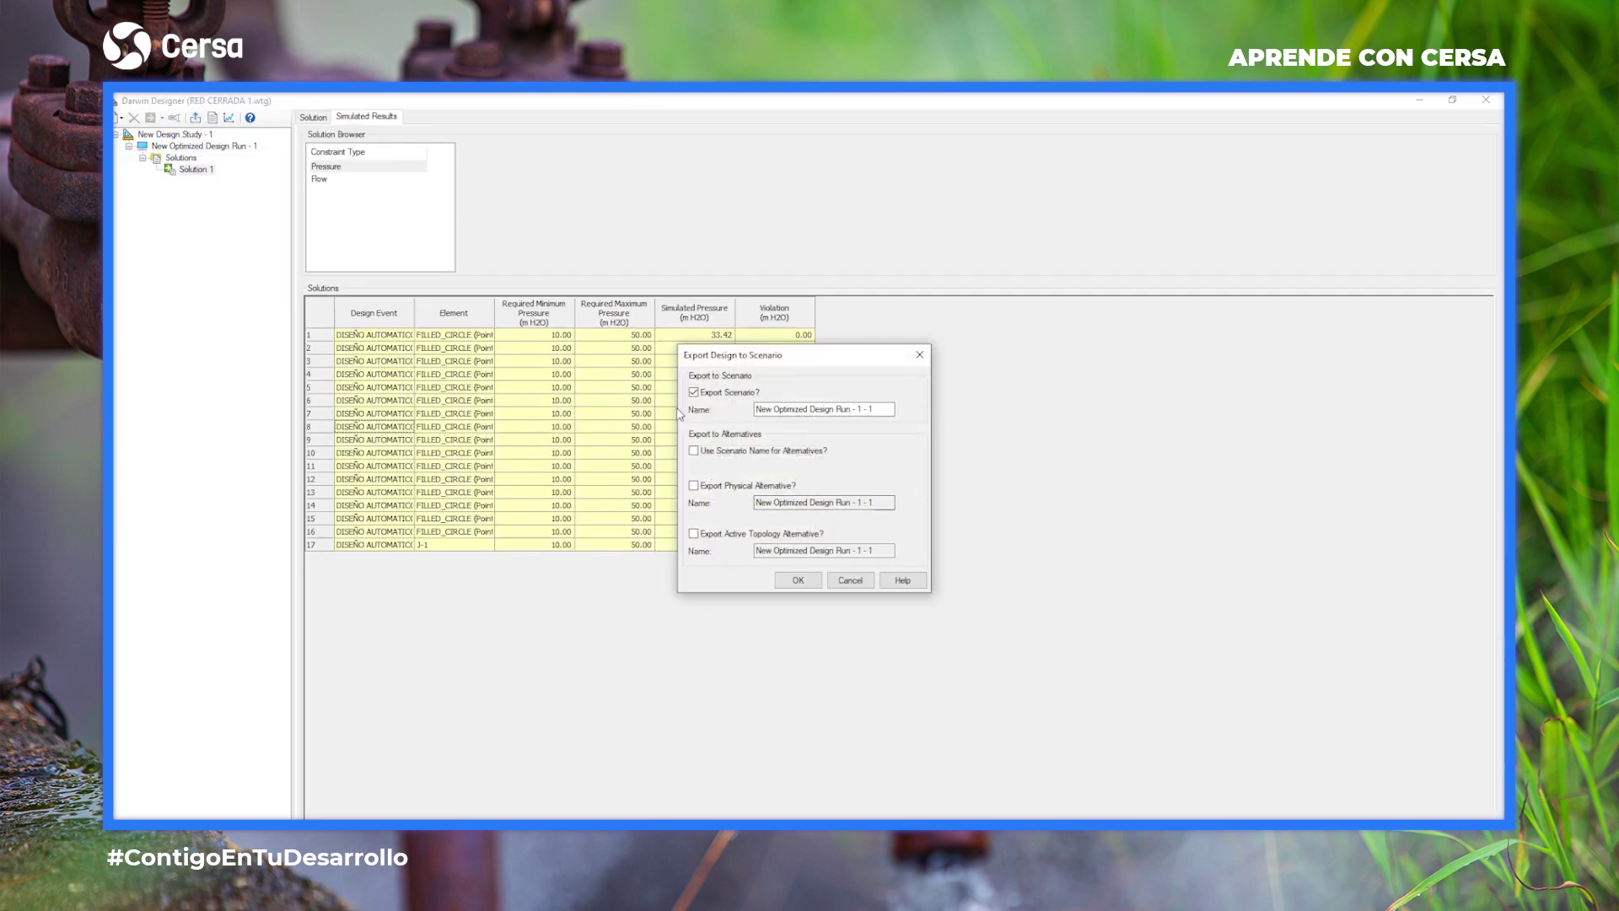
pyautogui.click(694, 450)
pyautogui.click(694, 485)
pyautogui.click(694, 534)
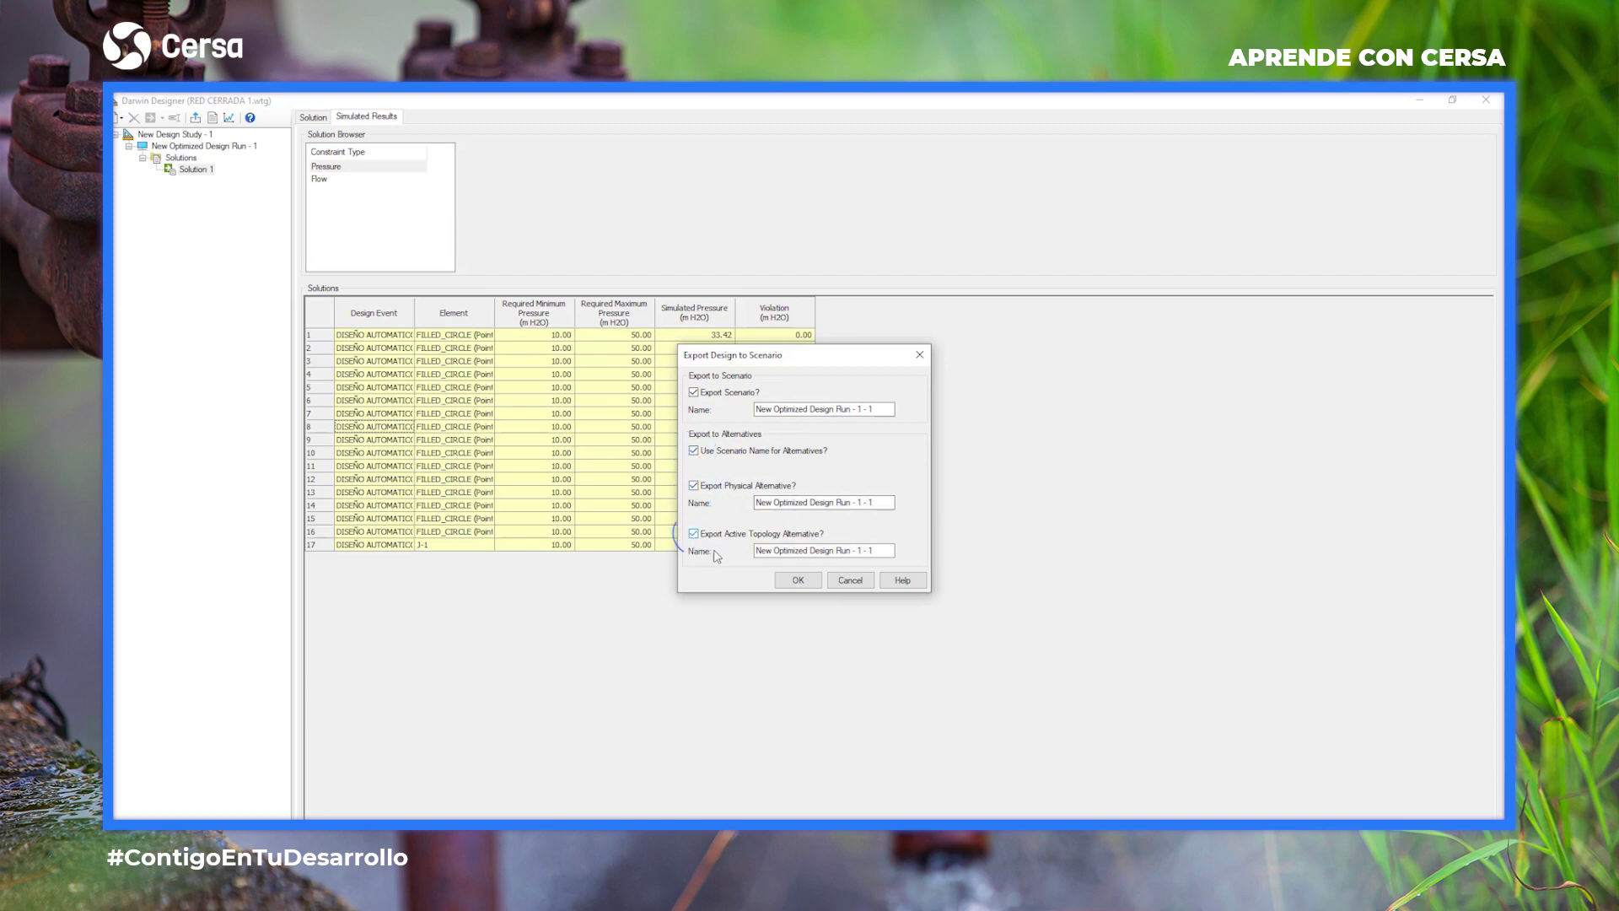
pyautogui.click(798, 580)
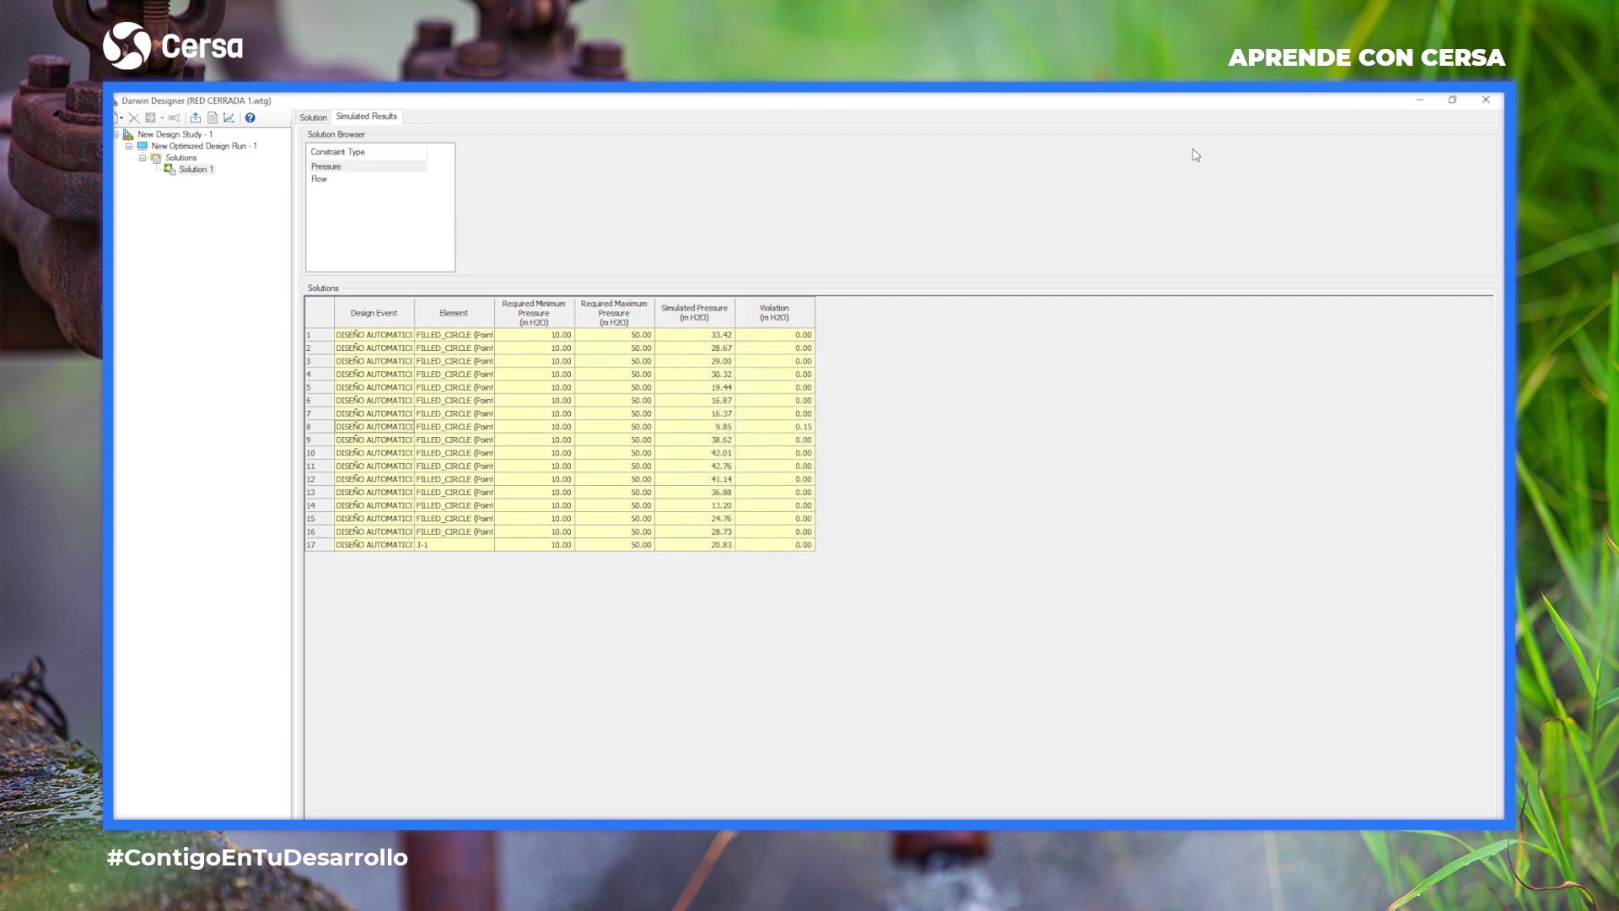
pyautogui.click(1486, 99)
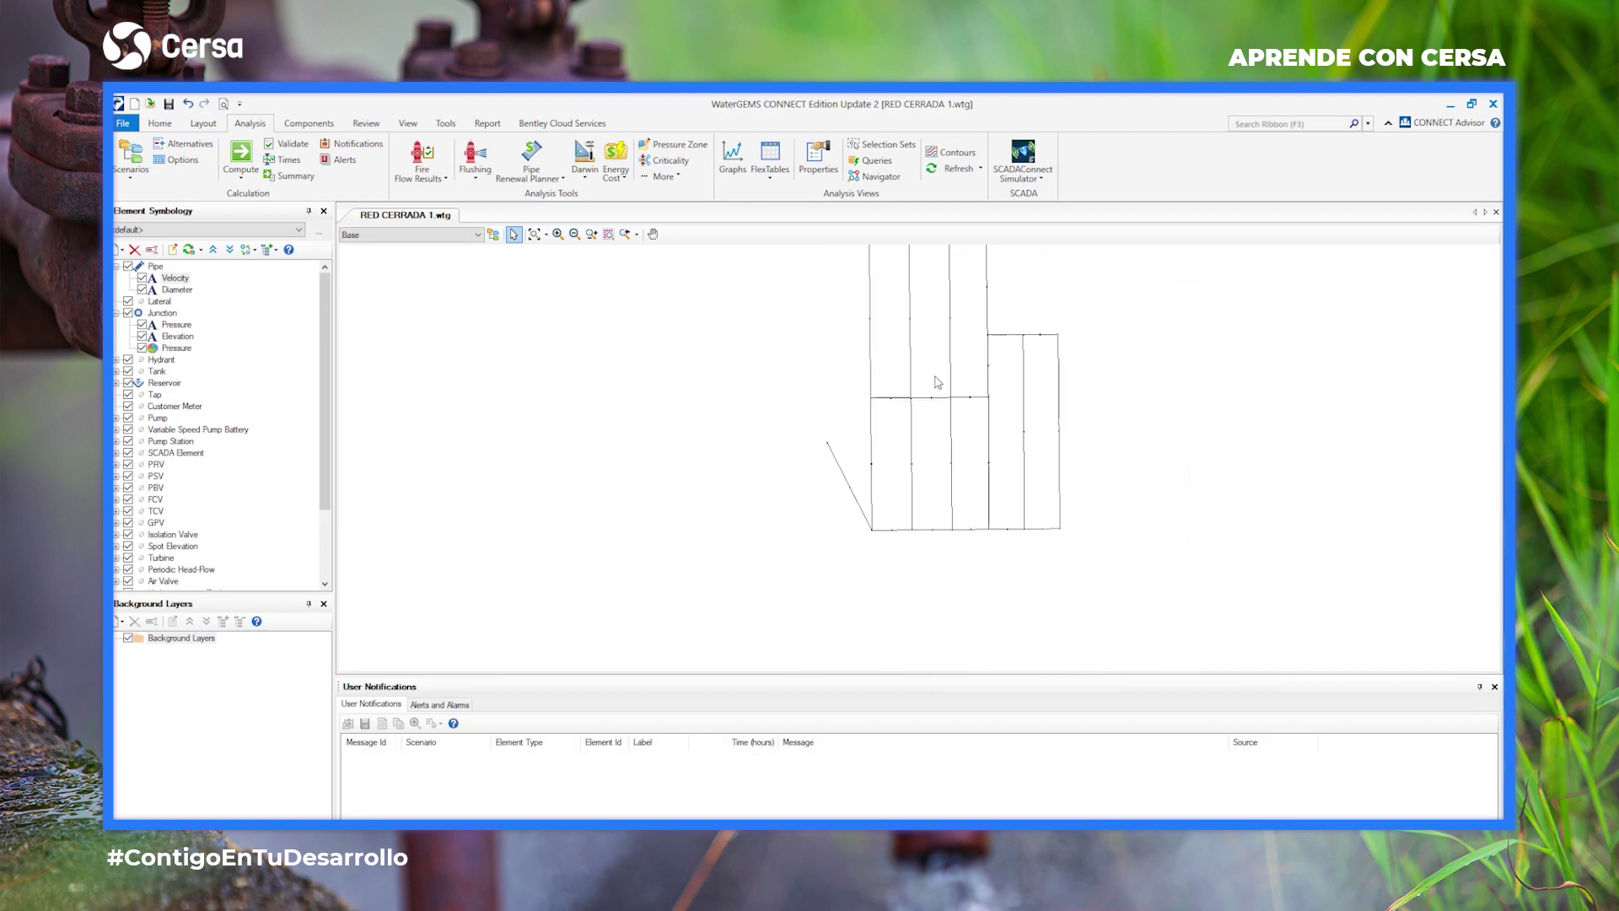
# Make the exported scenario New Optimized Design Run - 1 - 1 current and compute it.
pyautogui.moveTo(1029, 321); pyautogui.dragTo(925, 415)
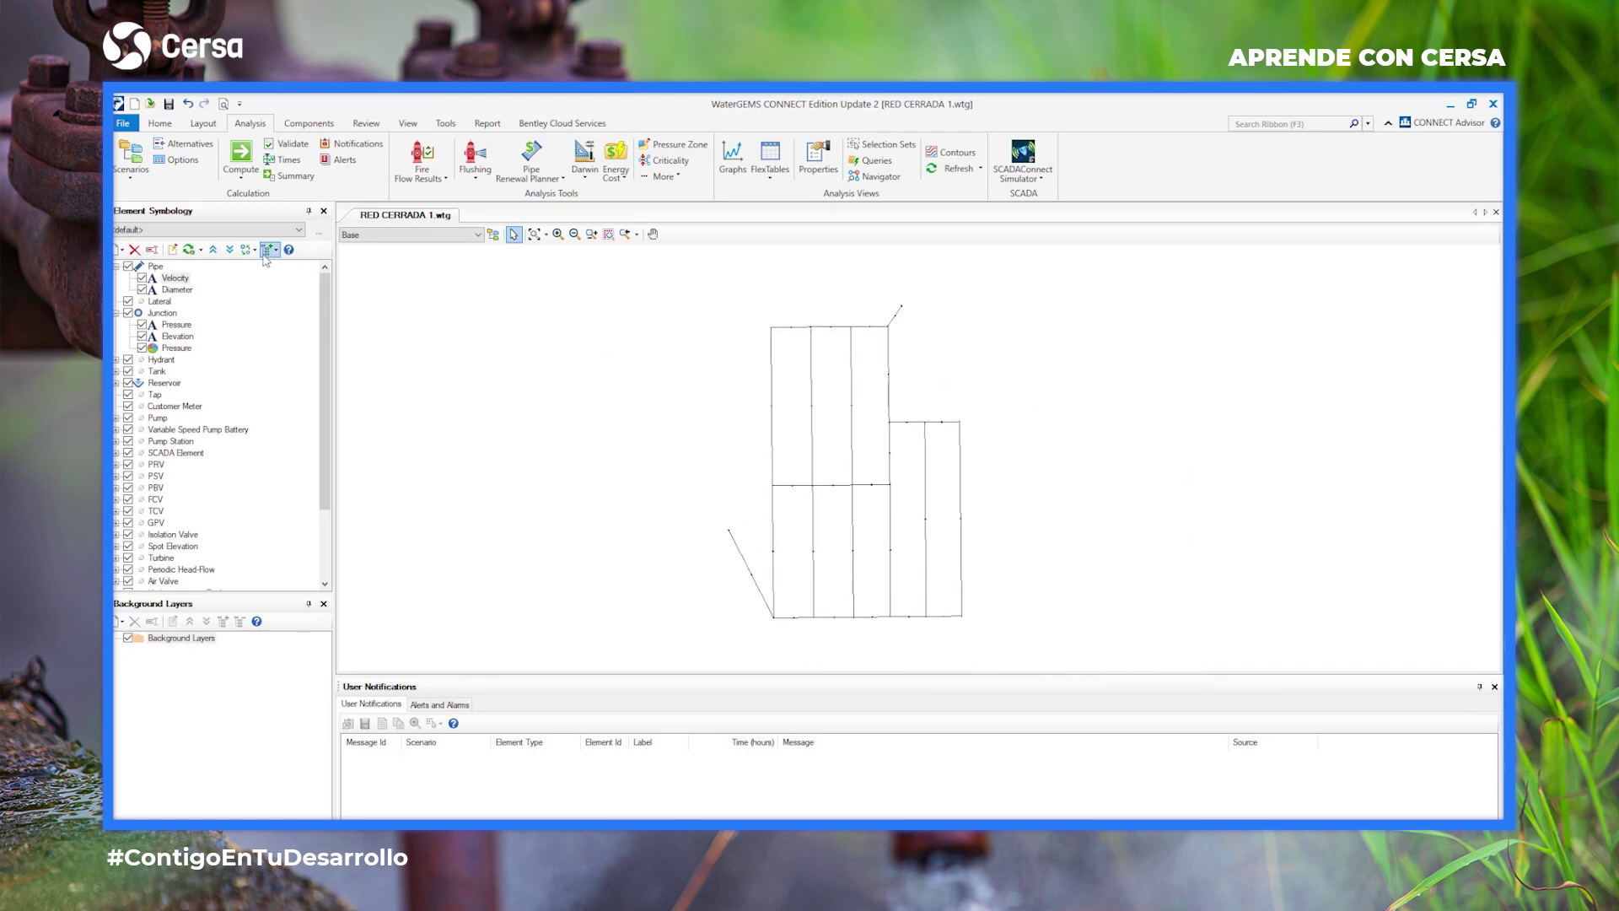
pyautogui.click(131, 164)
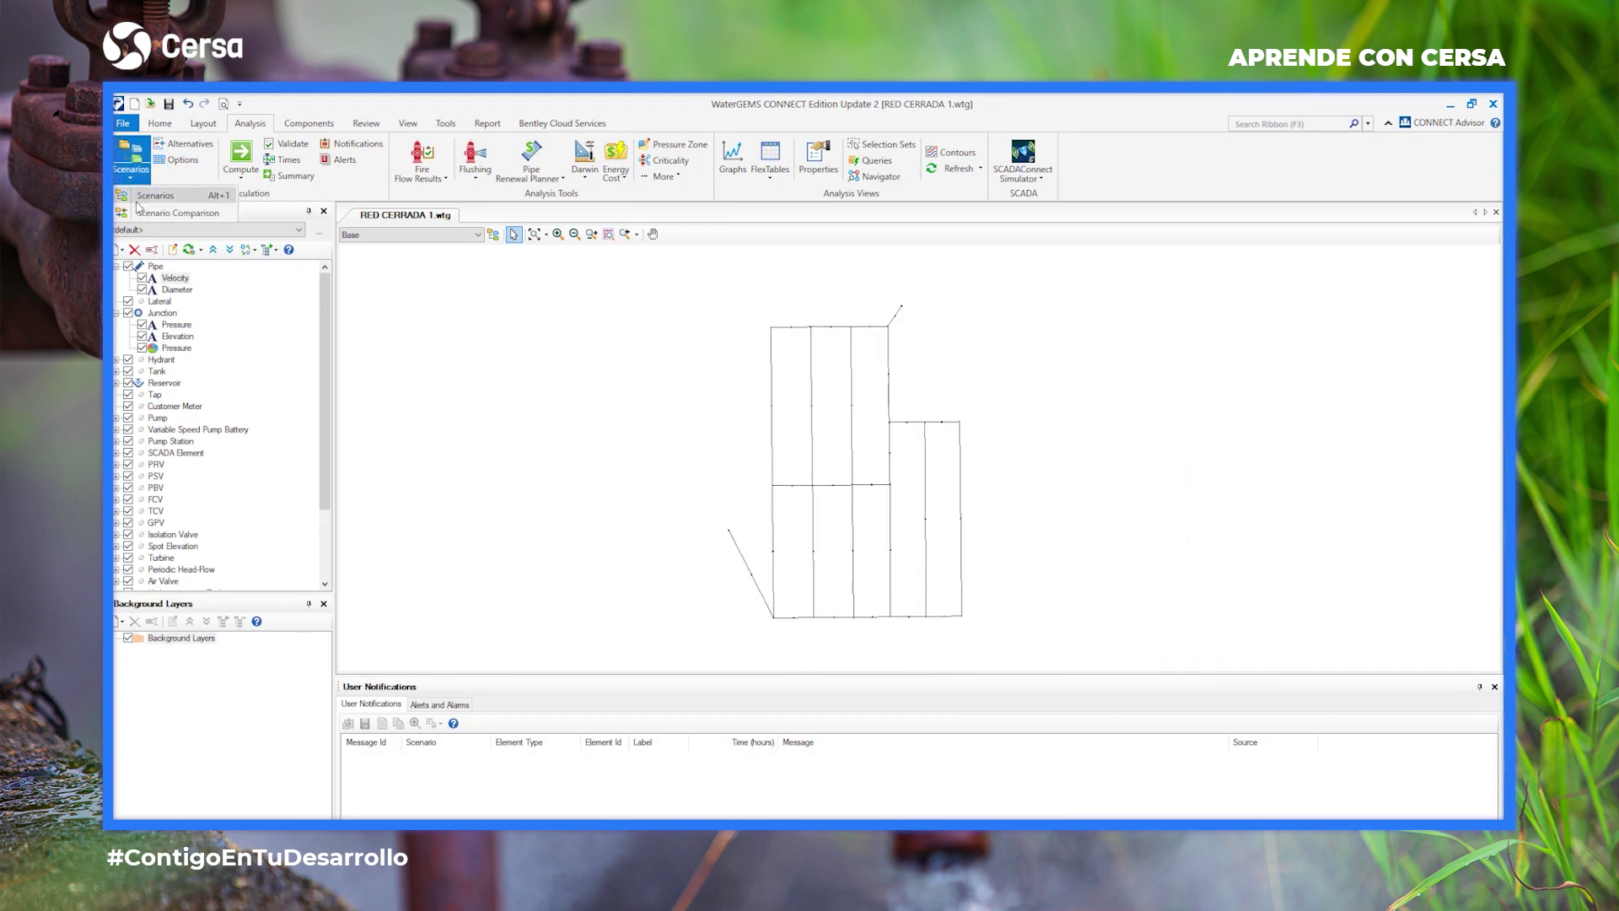
pyautogui.doubleClick(286, 235)
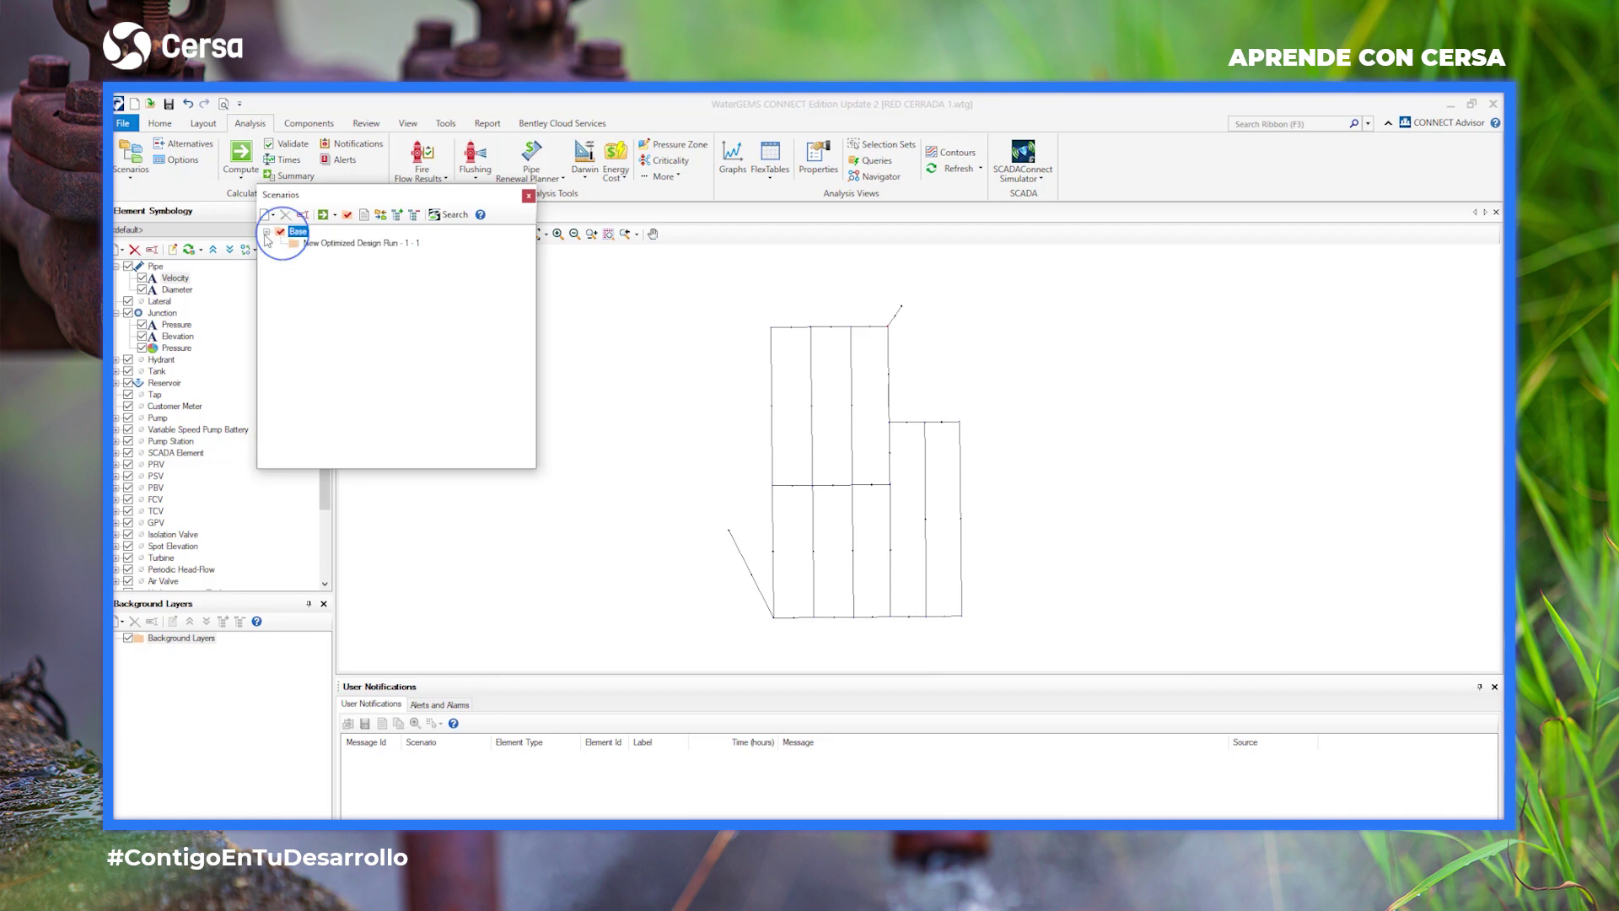
pyautogui.click(359, 243)
pyautogui.click(323, 215)
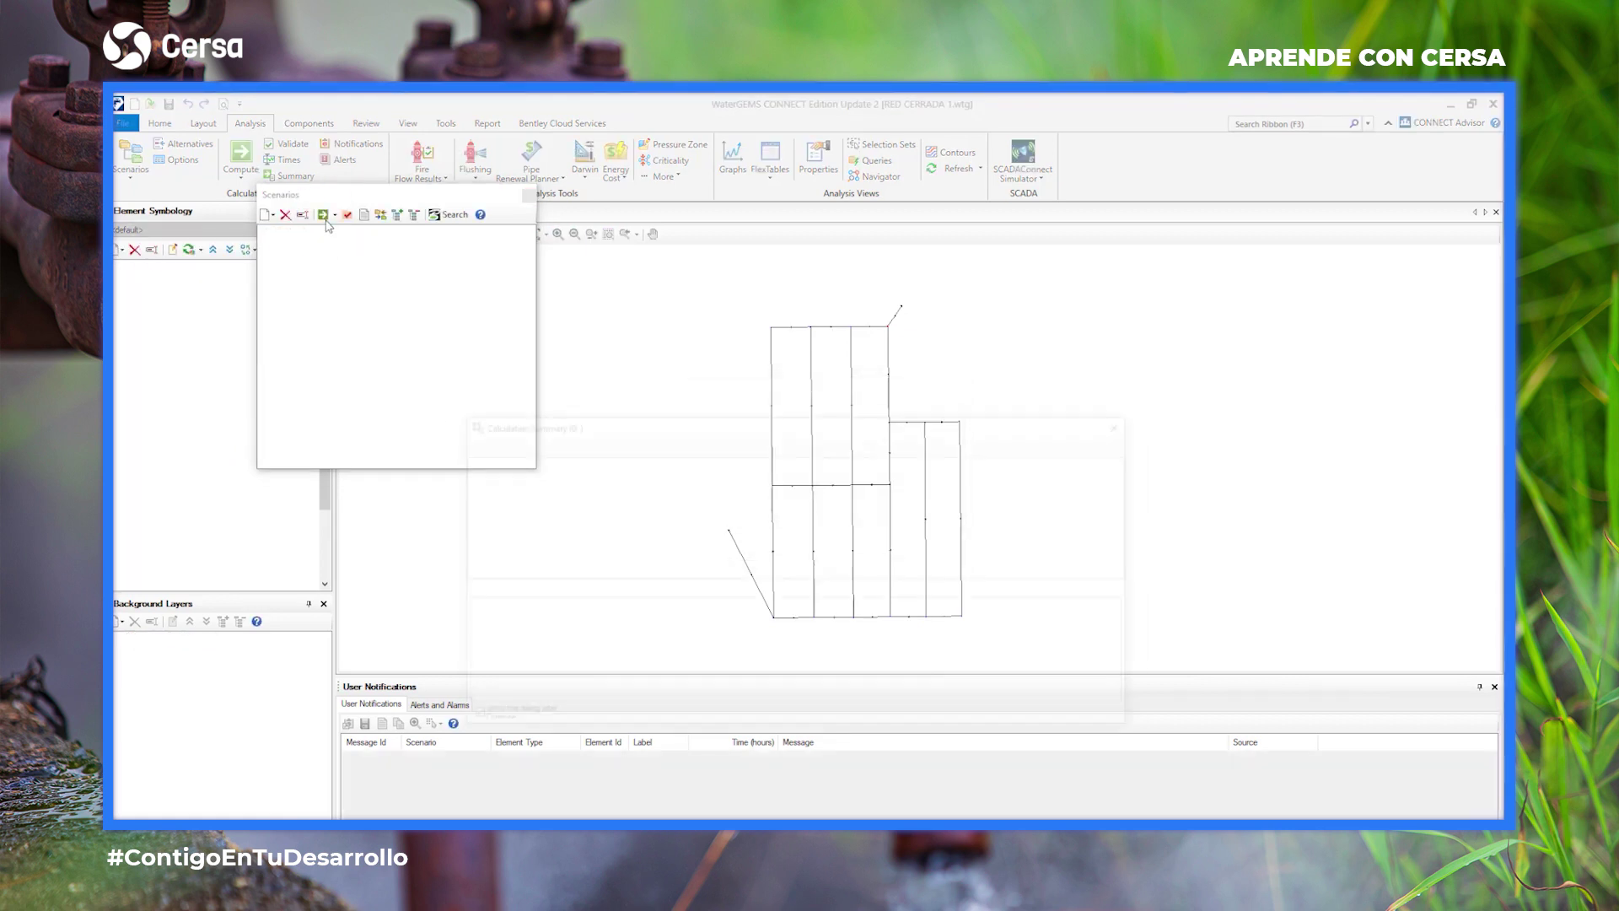
pyautogui.click(1128, 422)
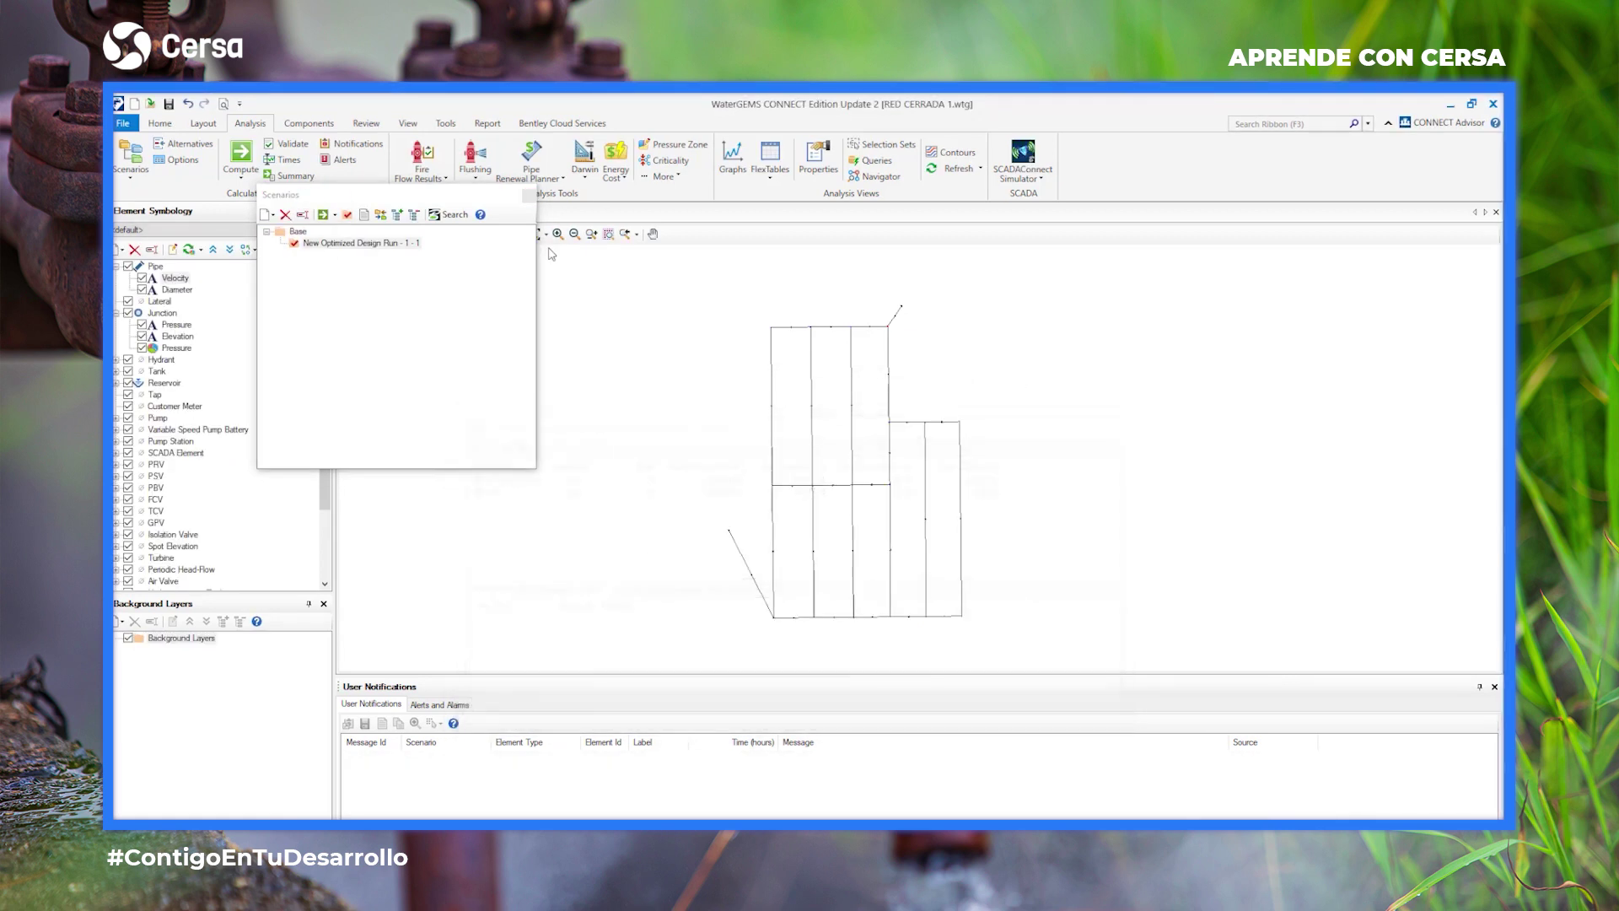
pyautogui.click(529, 195)
# Examine the computed pressures, velocities and pipe diameters labelled across the network drawing.
pyautogui.scroll(5, 857, 337)
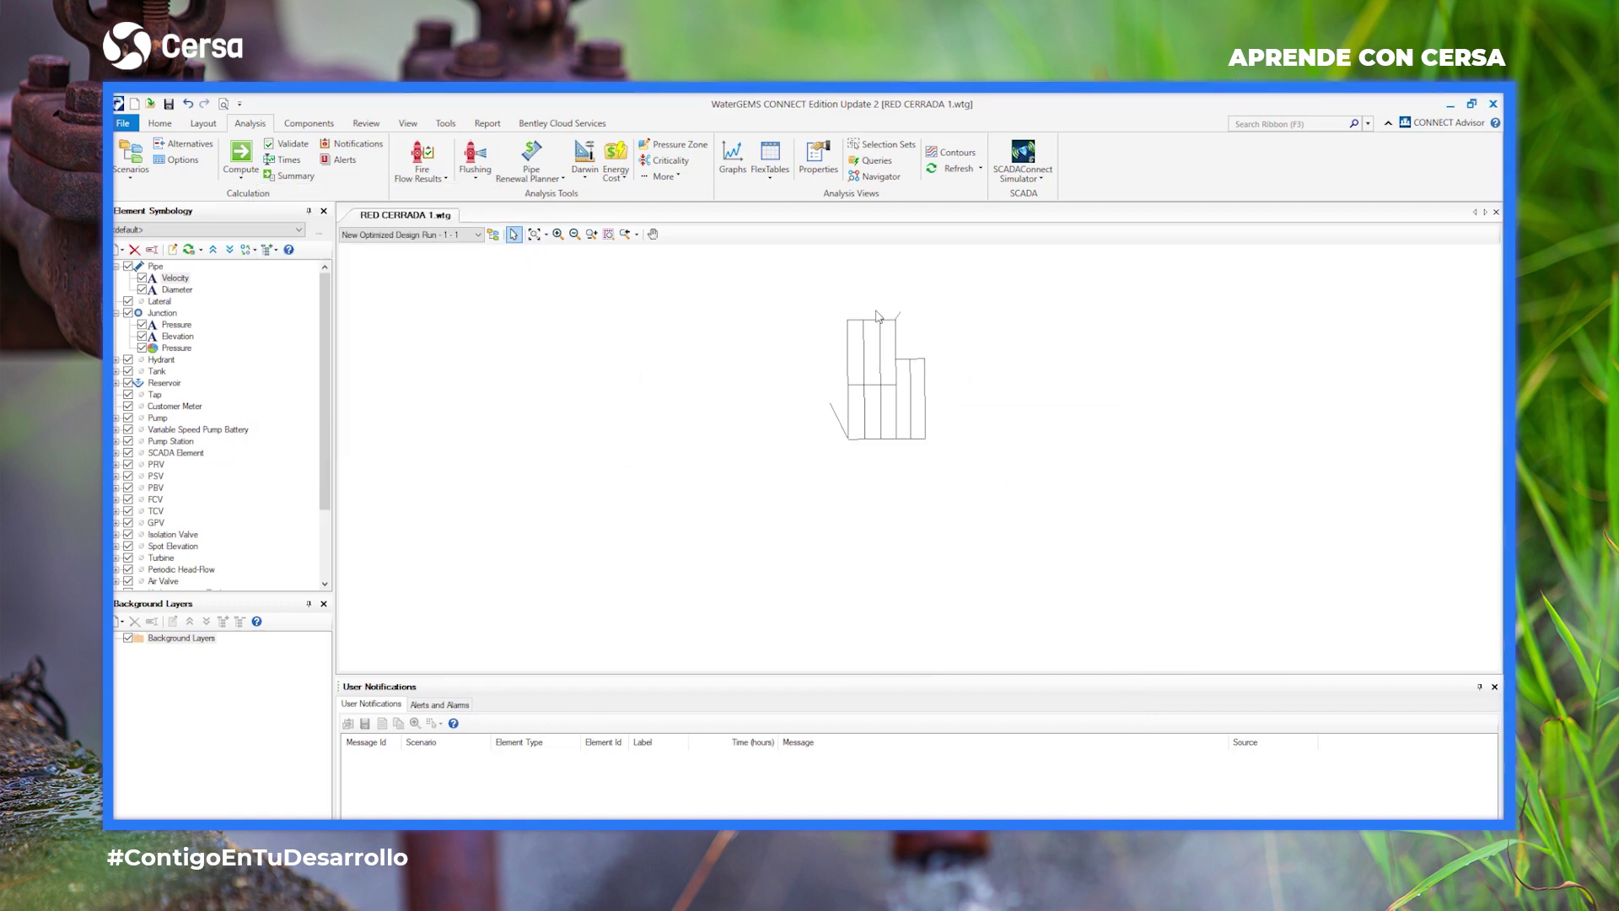
pyautogui.scroll(2, 857, 338)
pyautogui.scroll(-2, 844, 381)
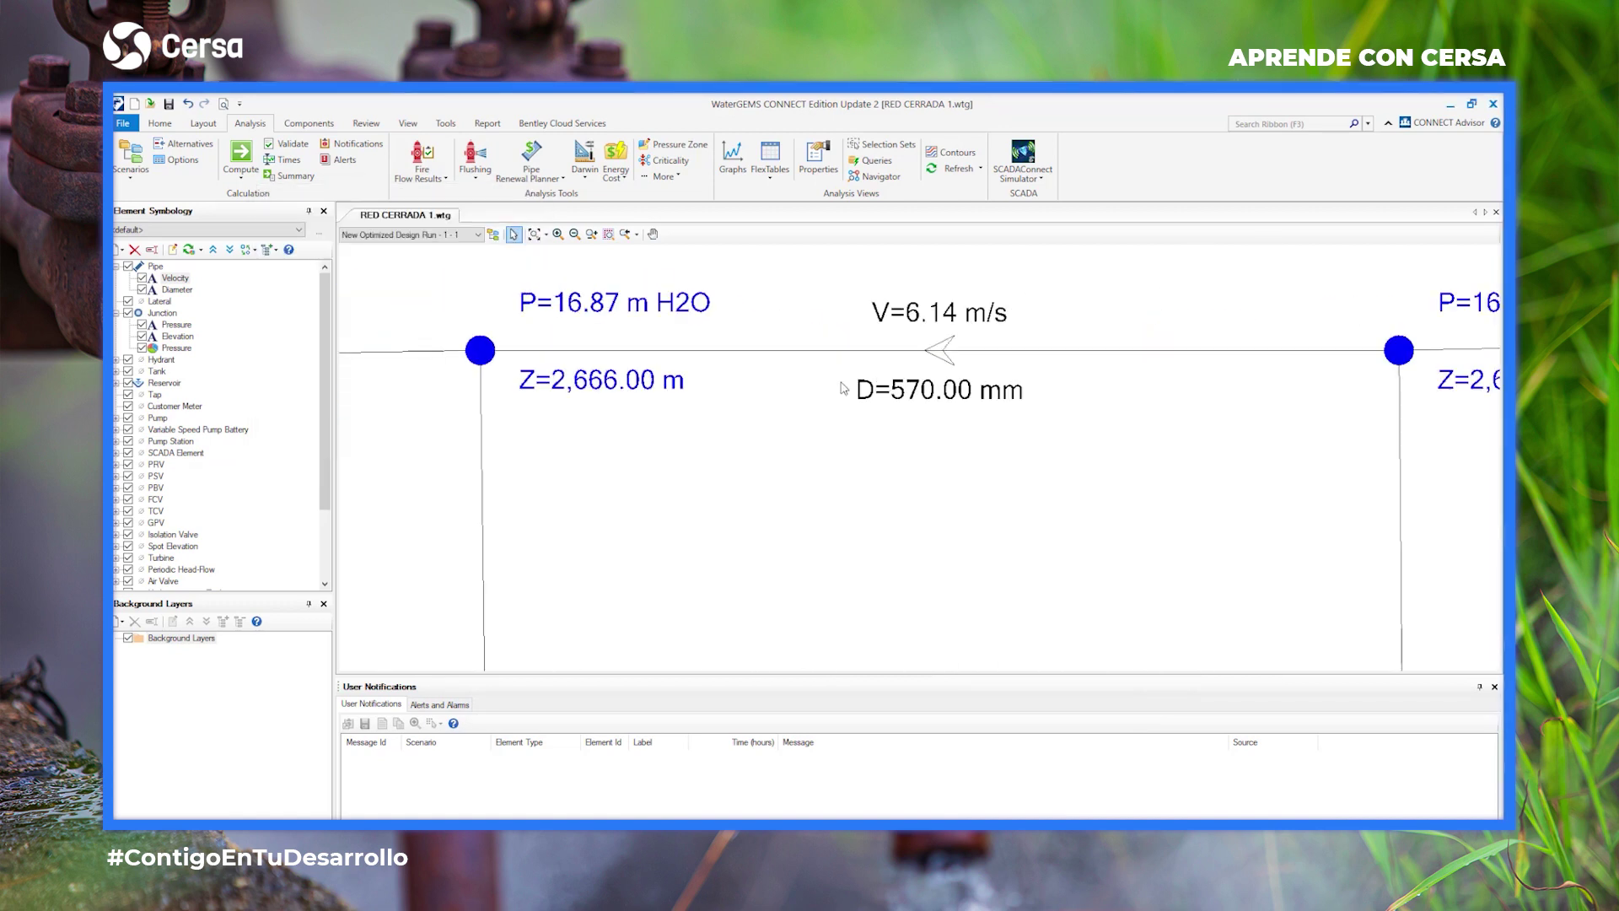
pyautogui.scroll(-2, 622, 314)
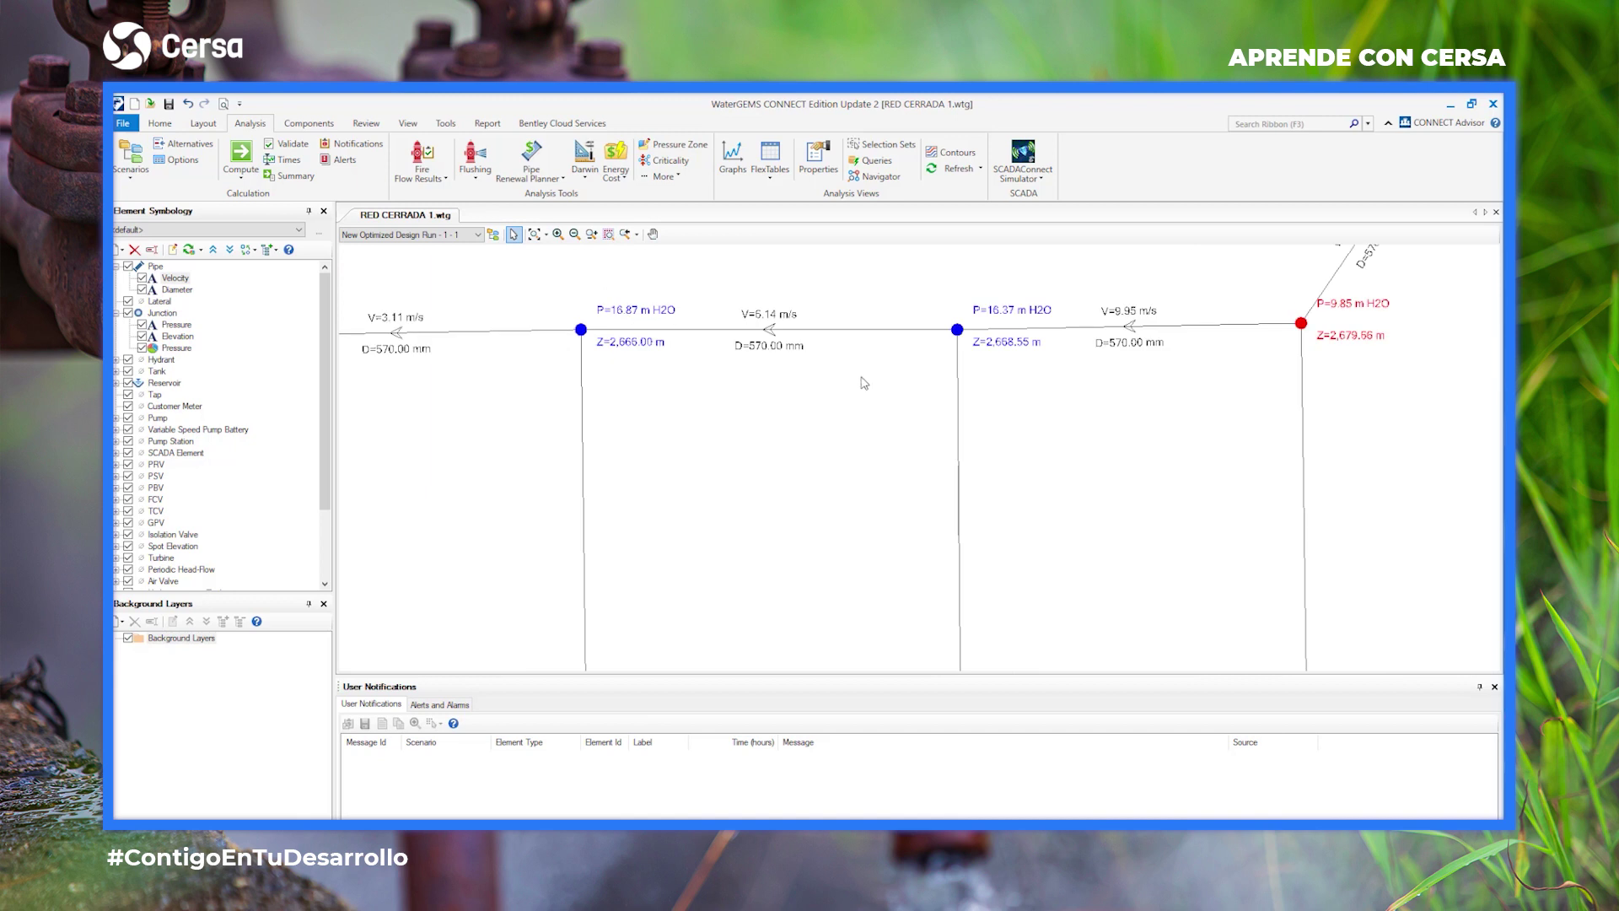
pyautogui.scroll(-3, 863, 383)
pyautogui.scroll(-2, 904, 499)
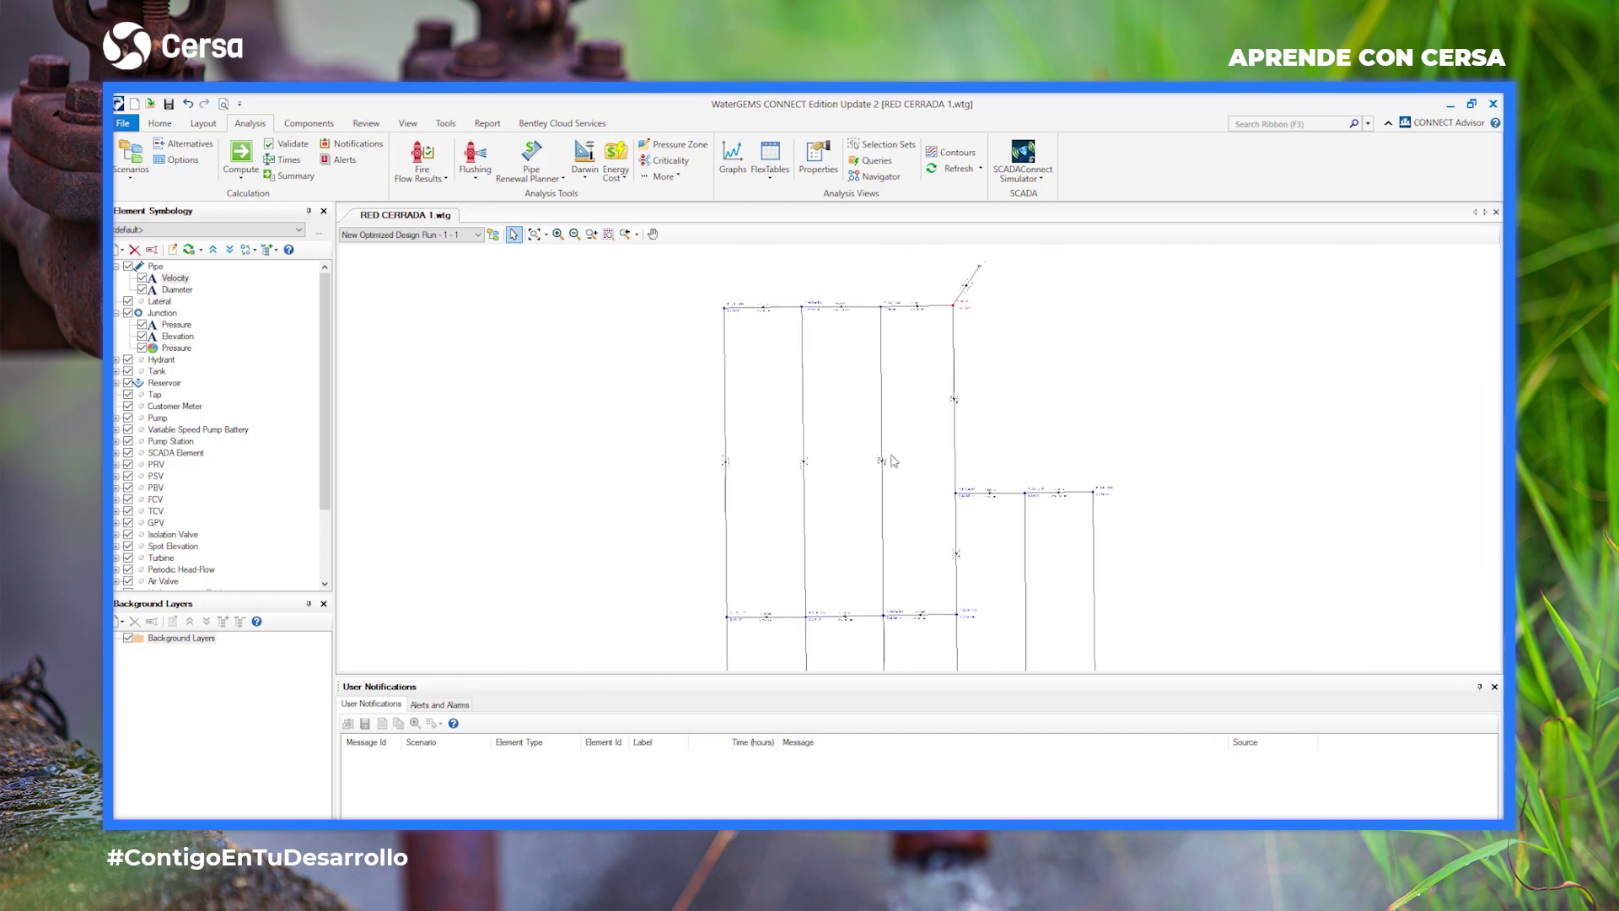
pyautogui.scroll(2, 968, 589)
pyautogui.scroll(3, 912, 636)
pyautogui.scroll(-1, 911, 623)
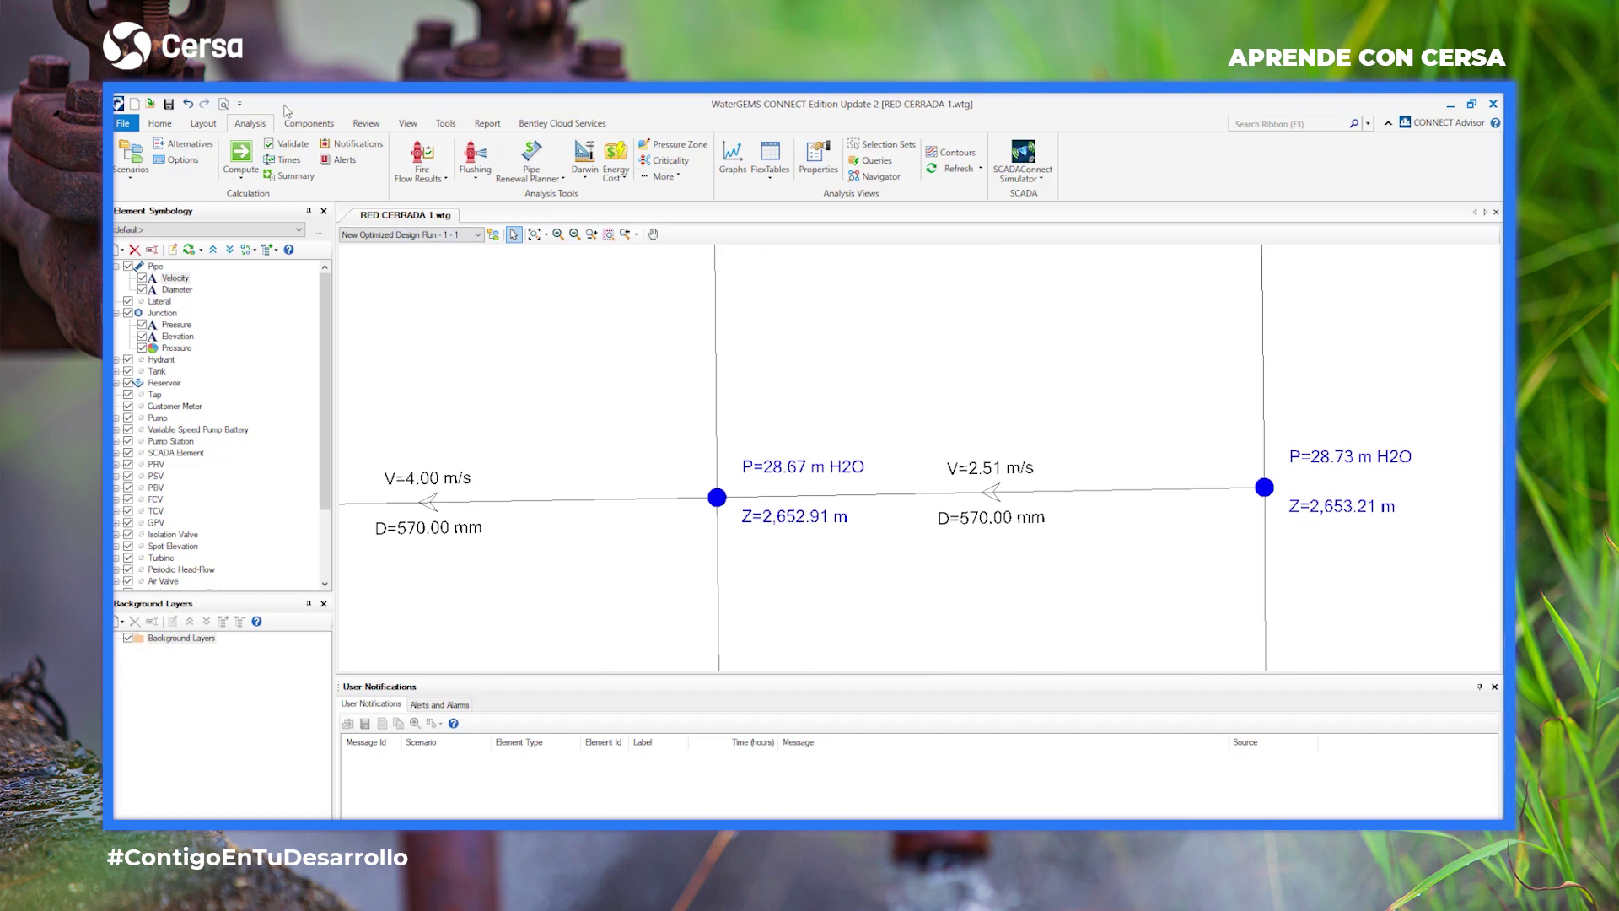
pyautogui.click(369, 125)
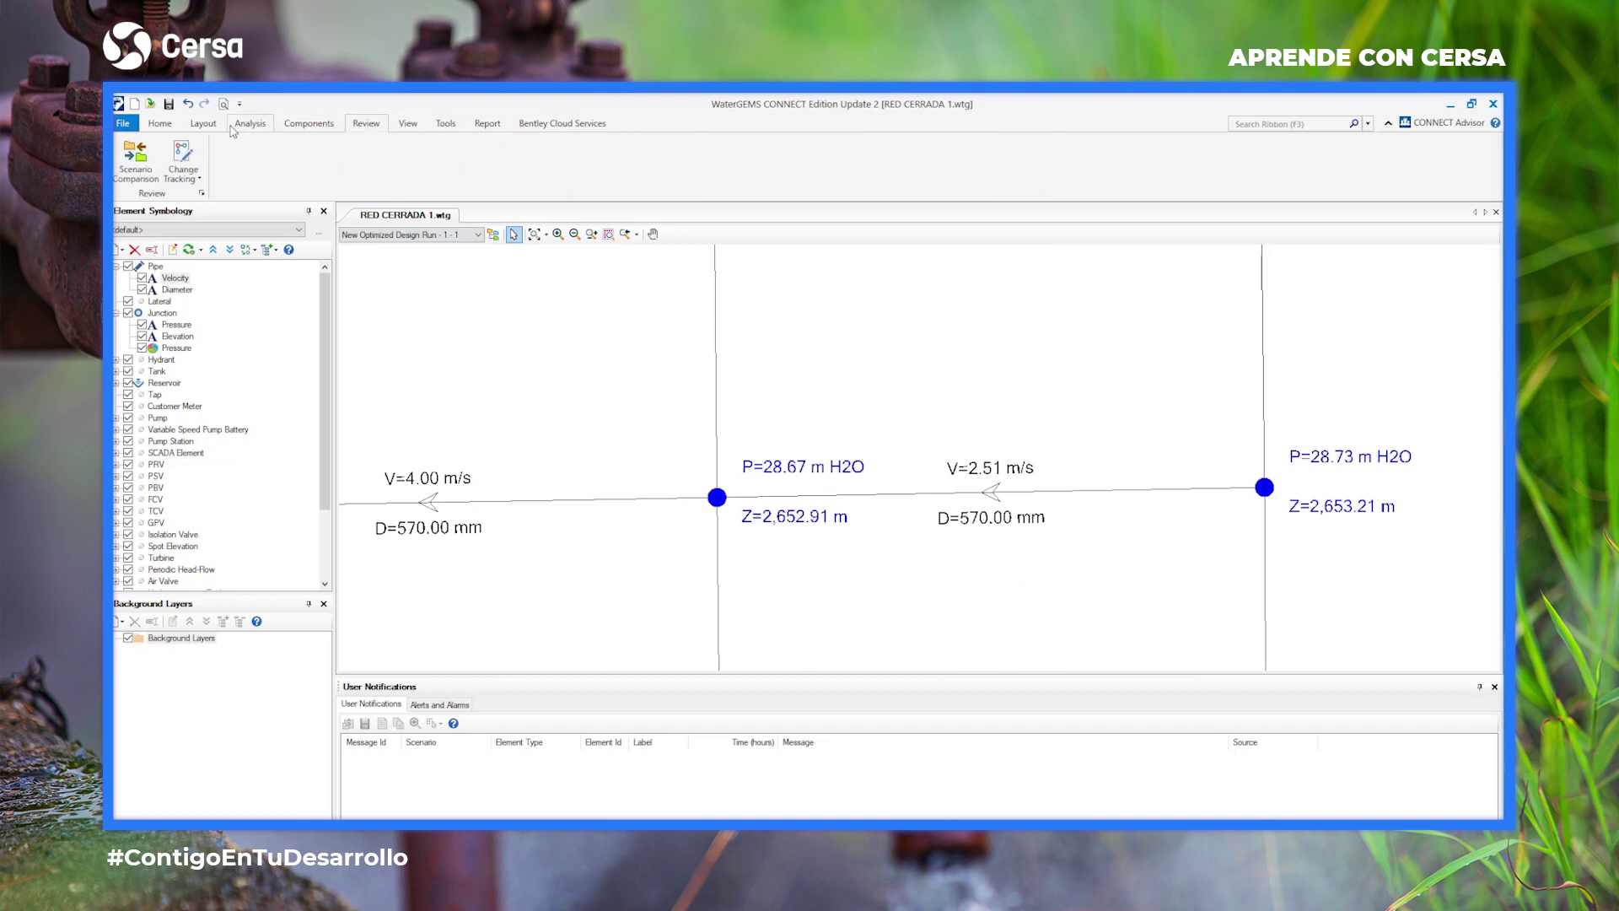
pyautogui.click(442, 124)
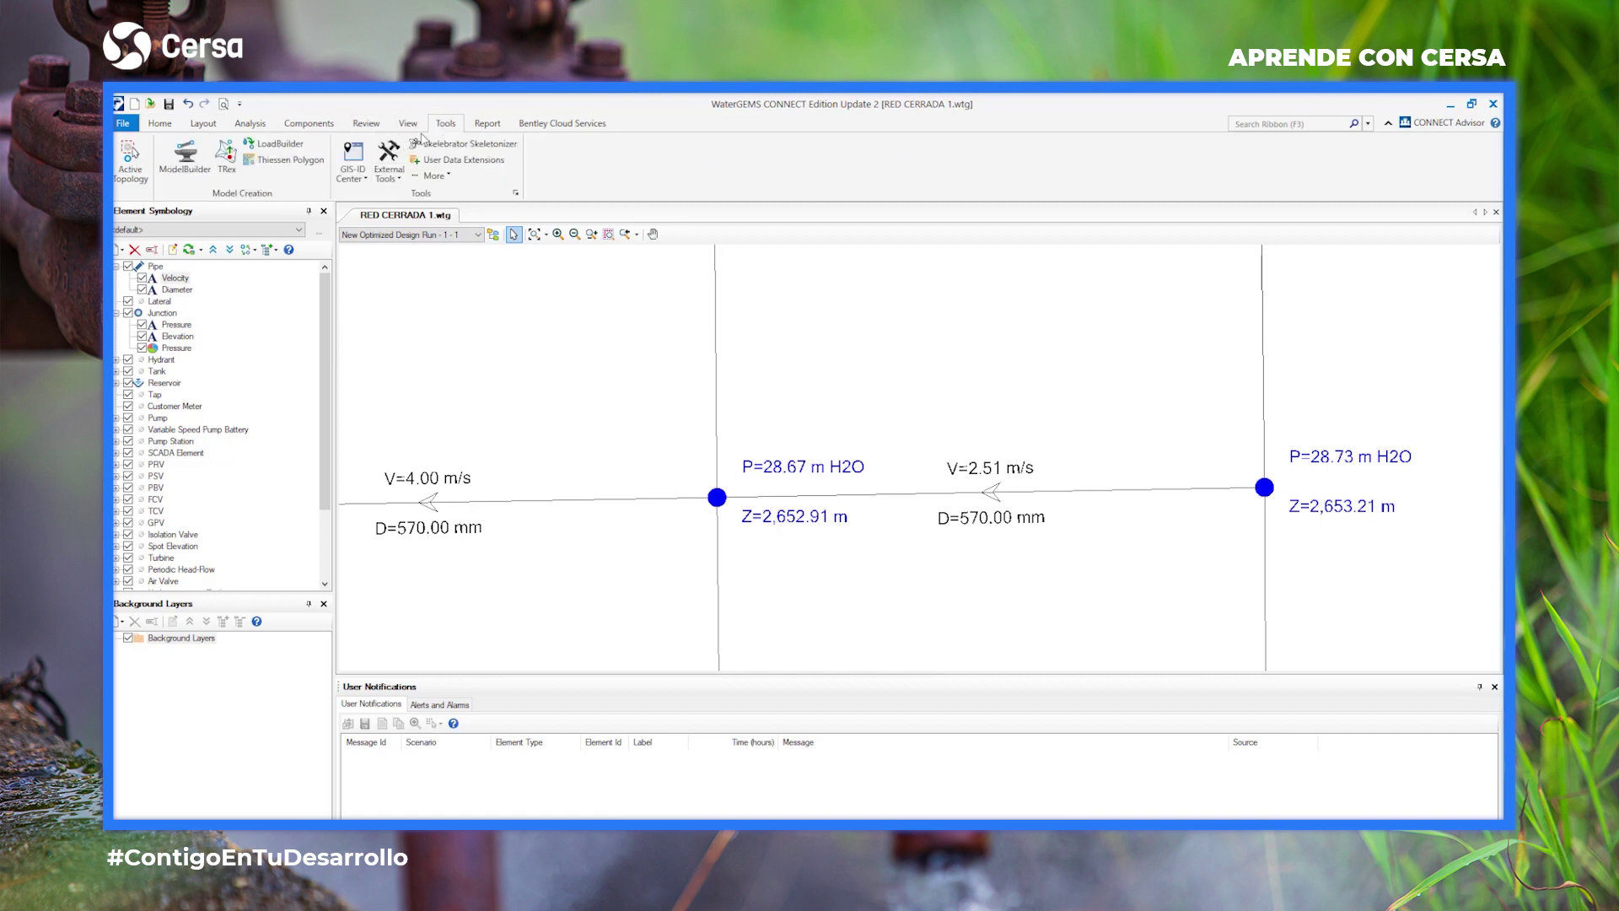
pyautogui.click(308, 124)
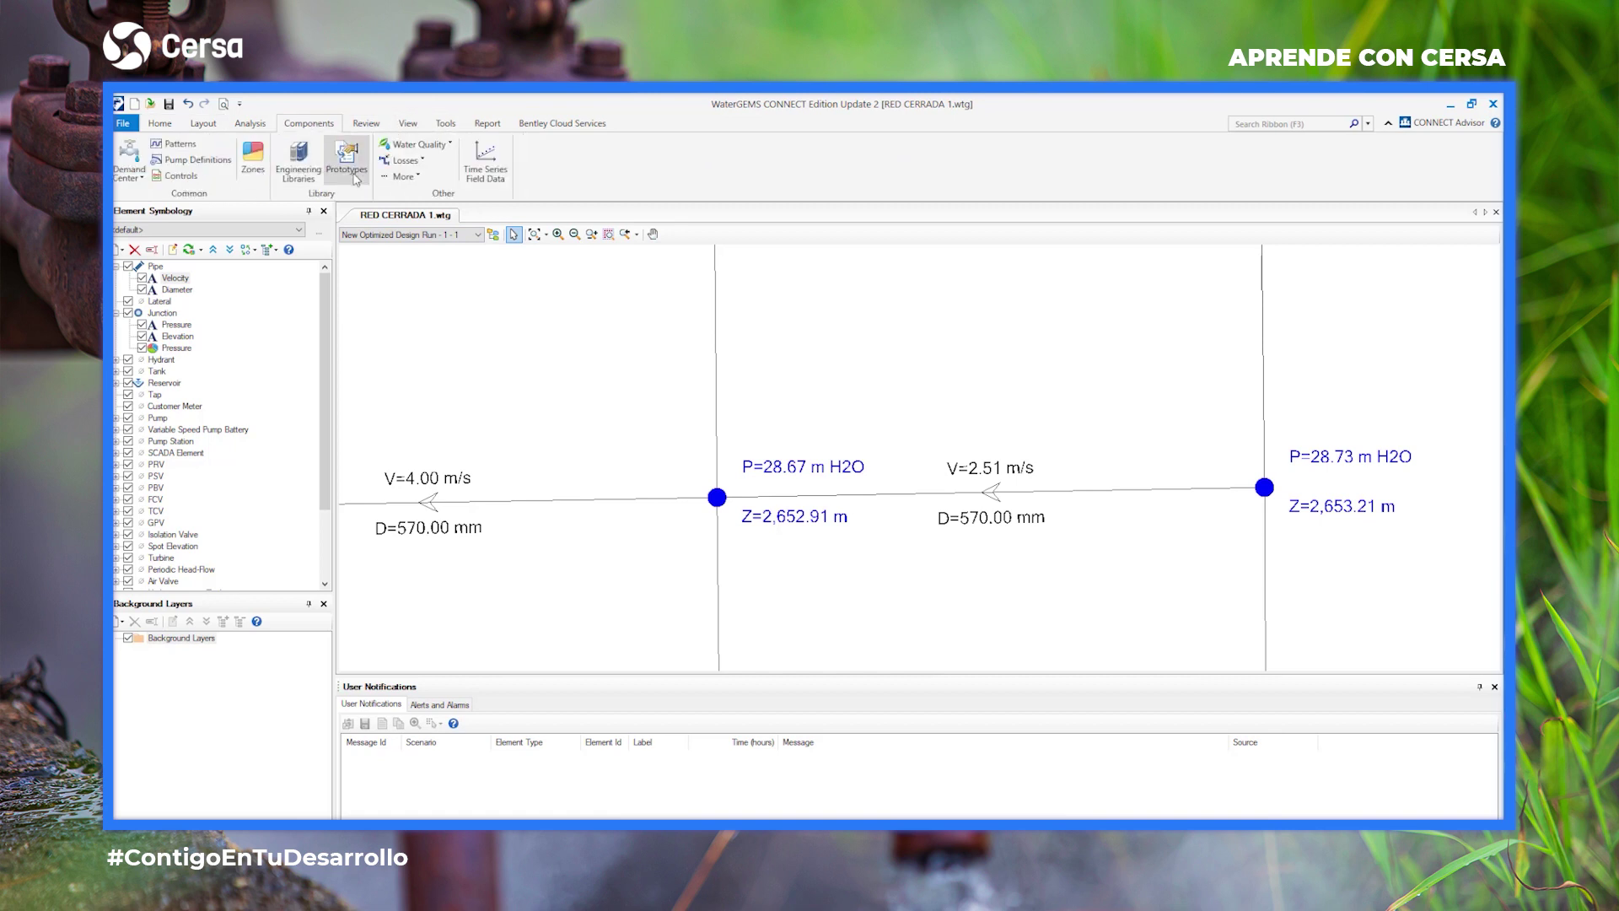
# Reopen Darwin Designer and set the DISEÑO AUTOMATICO event's default minimum pressure to 5 m H2O.
pyautogui.click(250, 125)
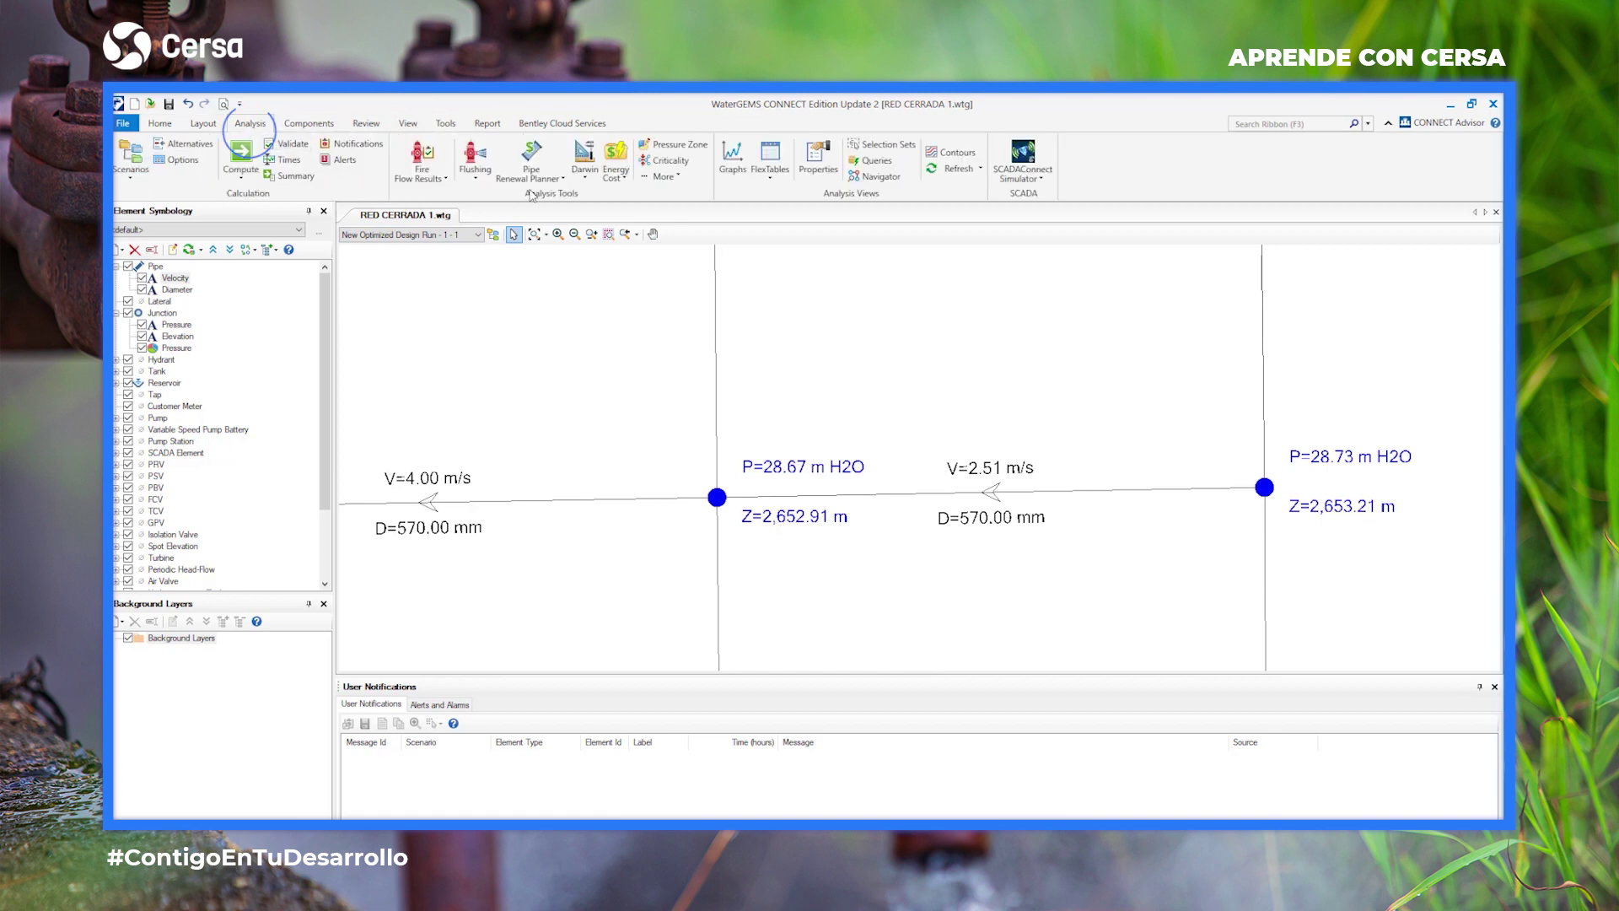
pyautogui.click(584, 164)
pyautogui.click(629, 215)
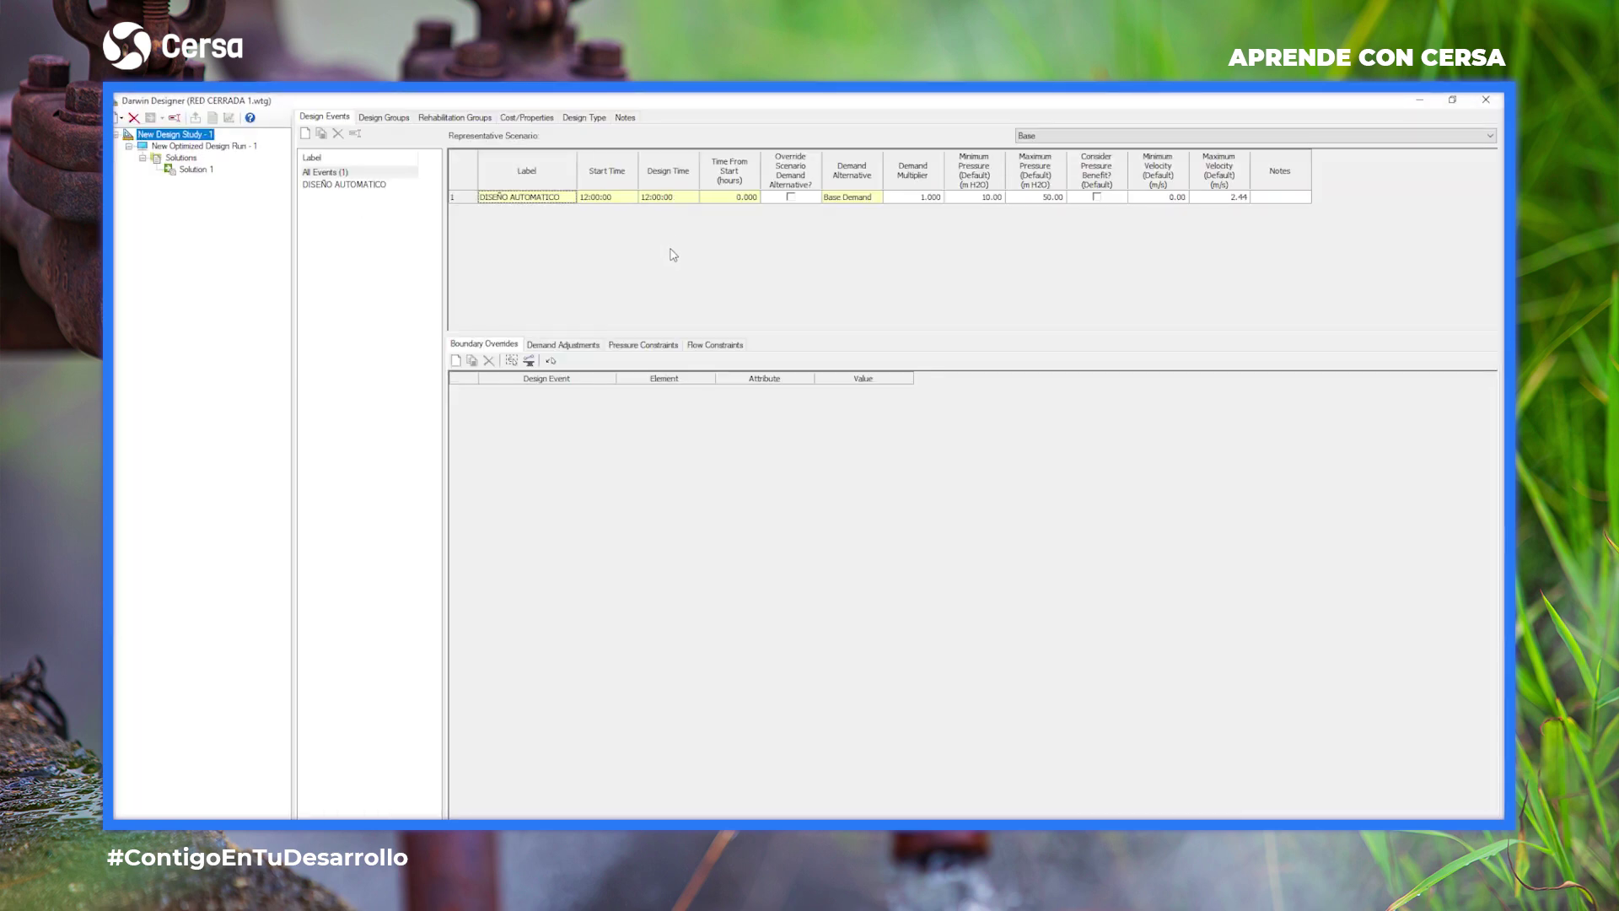
pyautogui.click(993, 199)
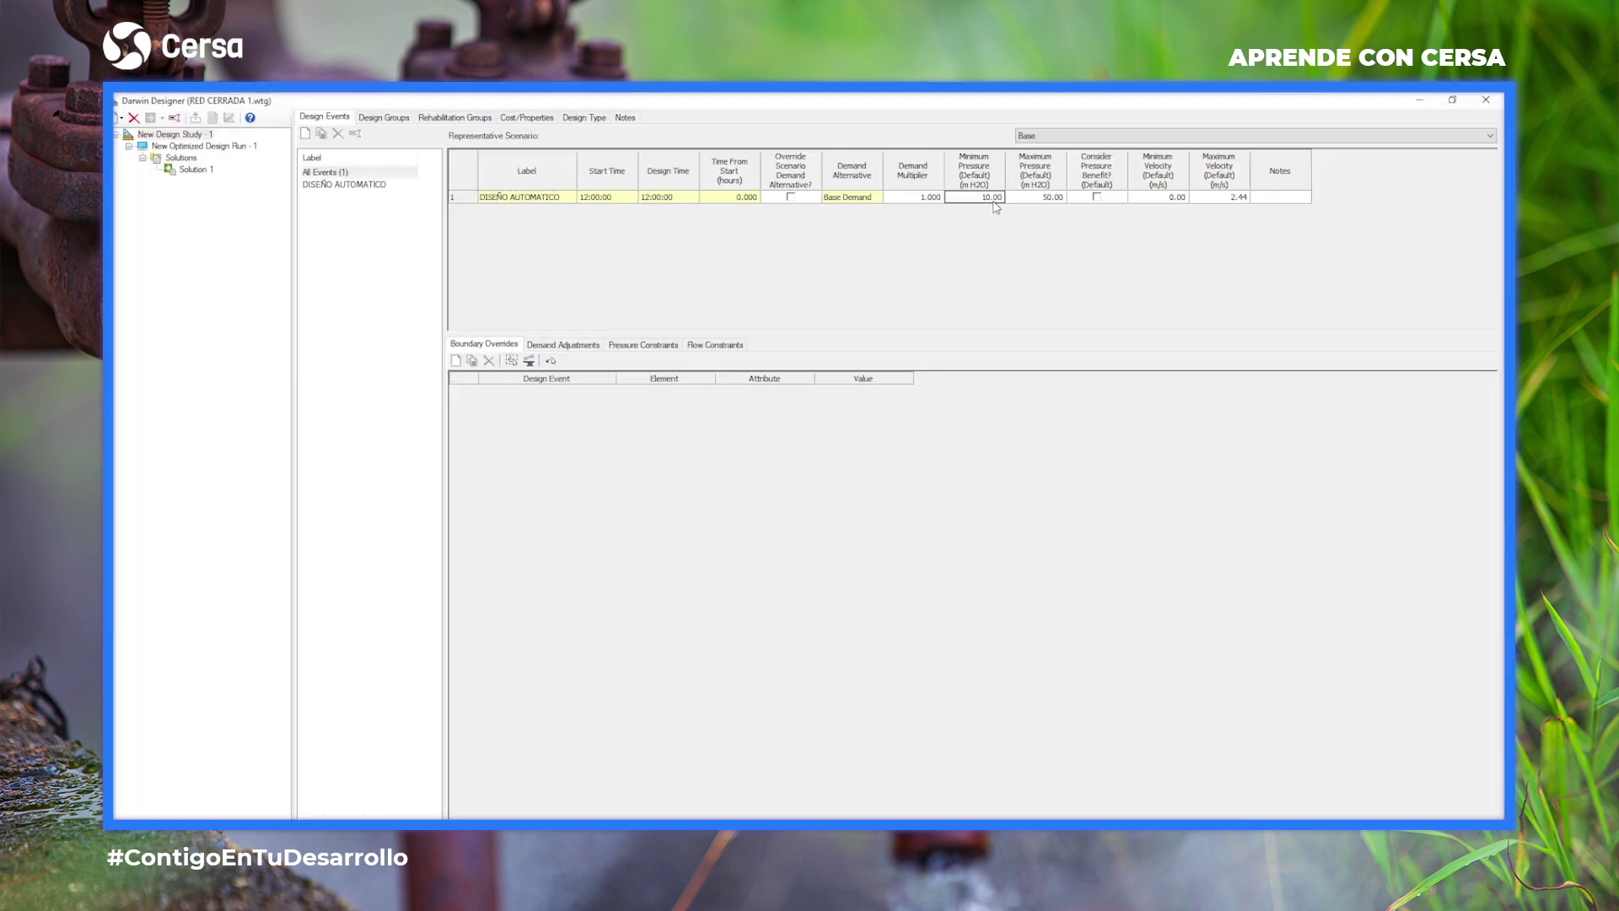
pyautogui.click(994, 200)
pyautogui.doubleClick(976, 202)
pyautogui.write('5')
pyautogui.click(1076, 233)
# Recompute New Optimized Design Run - 1 with the updated pressure constraint and dismiss the completed optimization.
pyautogui.click(199, 146)
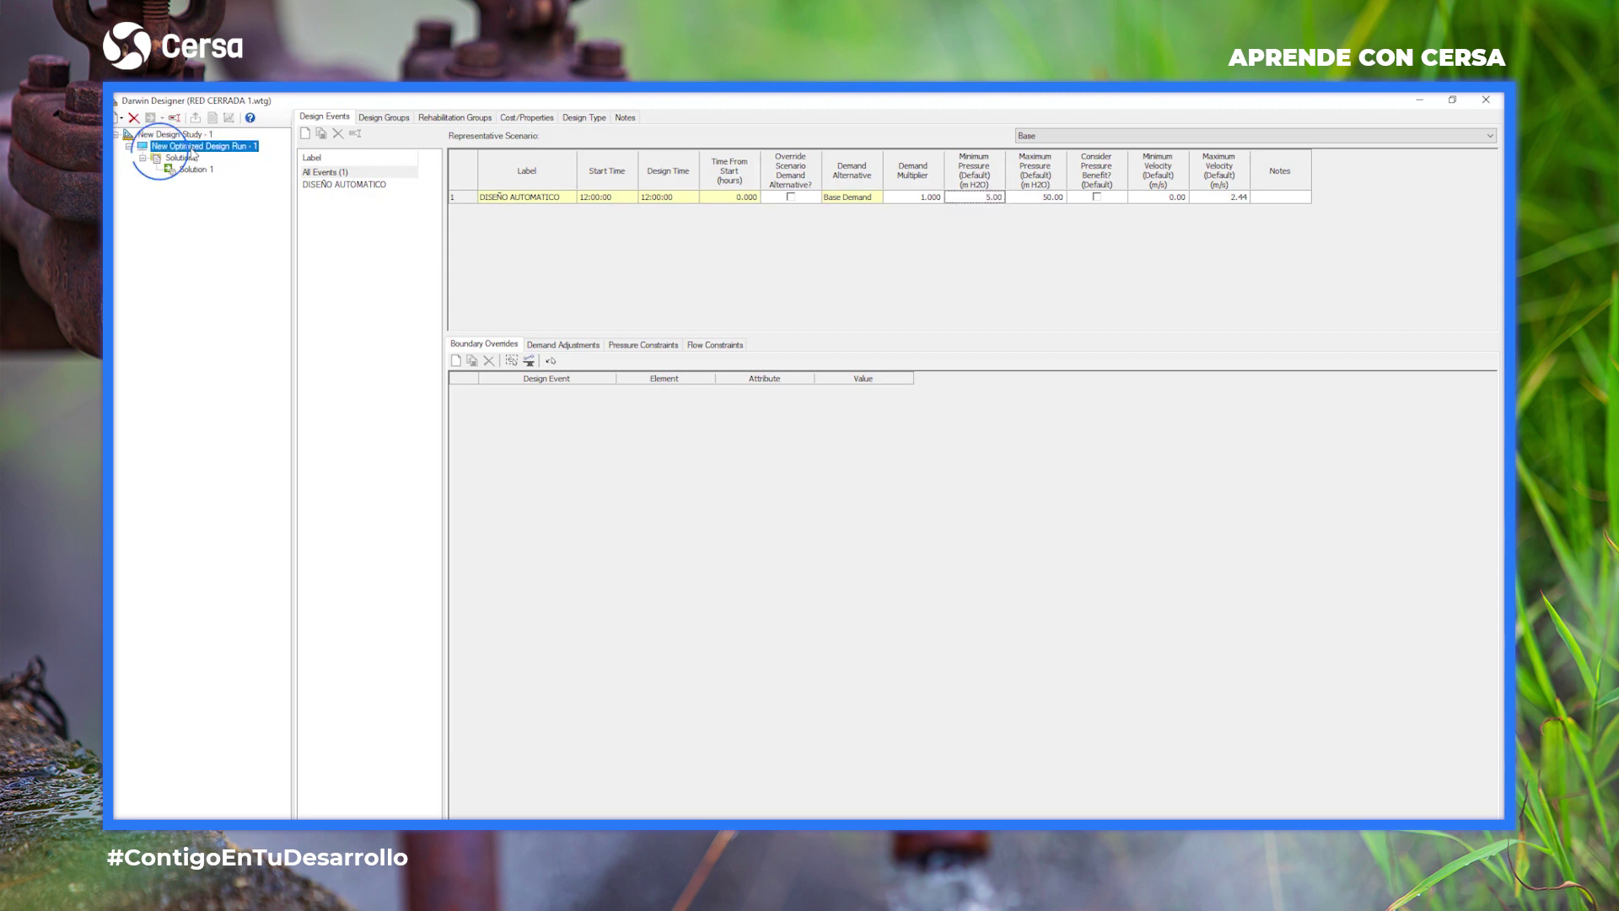
pyautogui.click(150, 118)
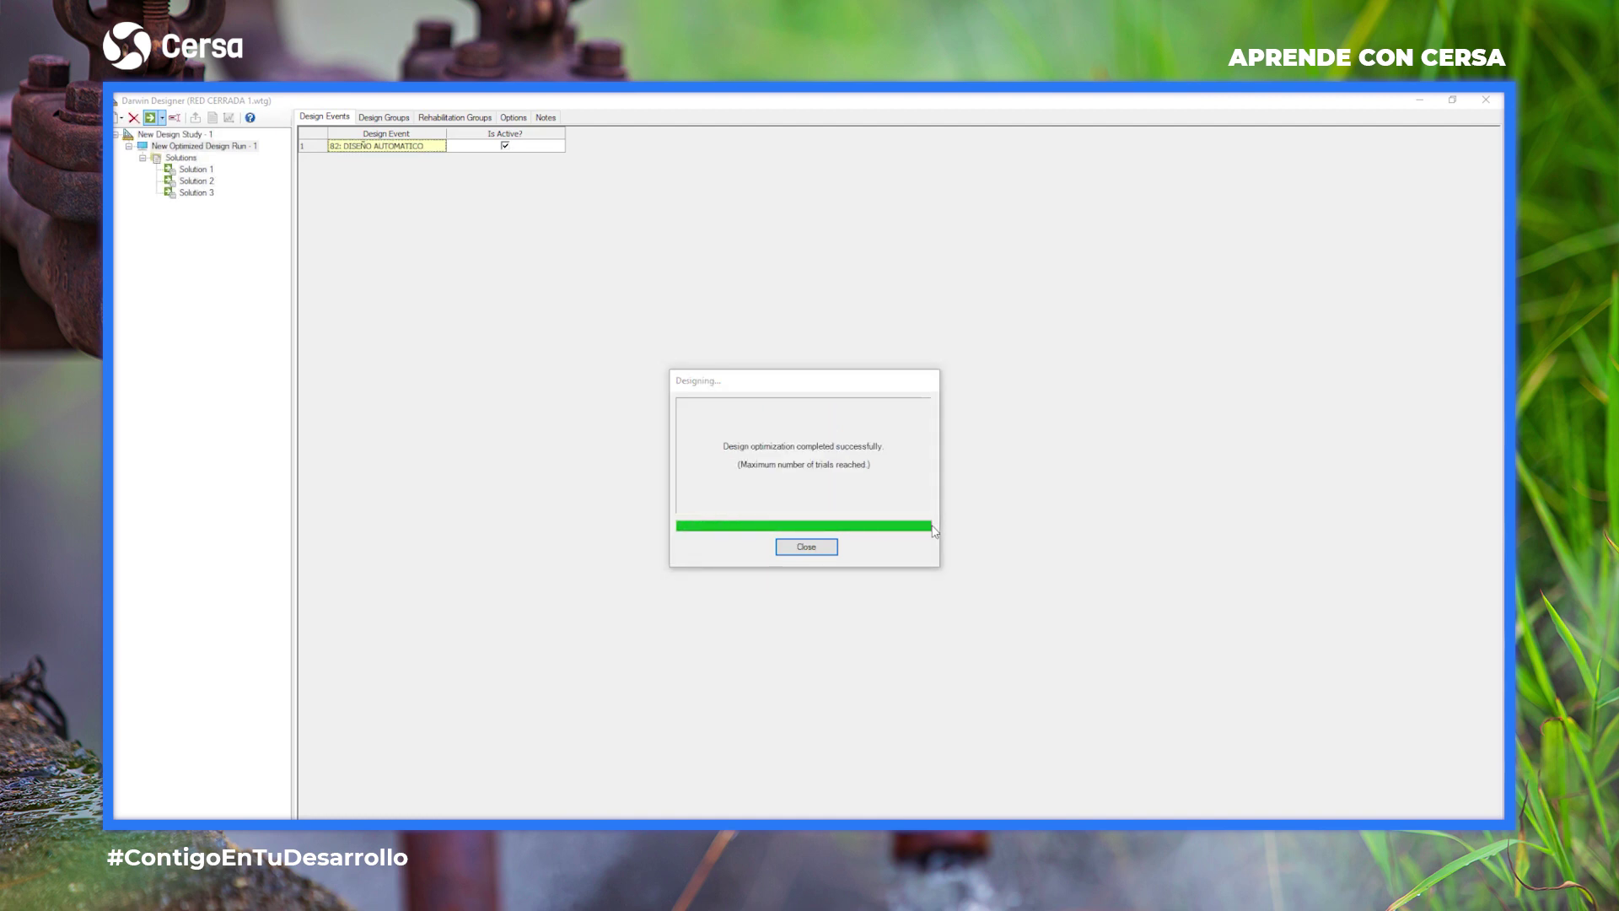
pyautogui.click(807, 547)
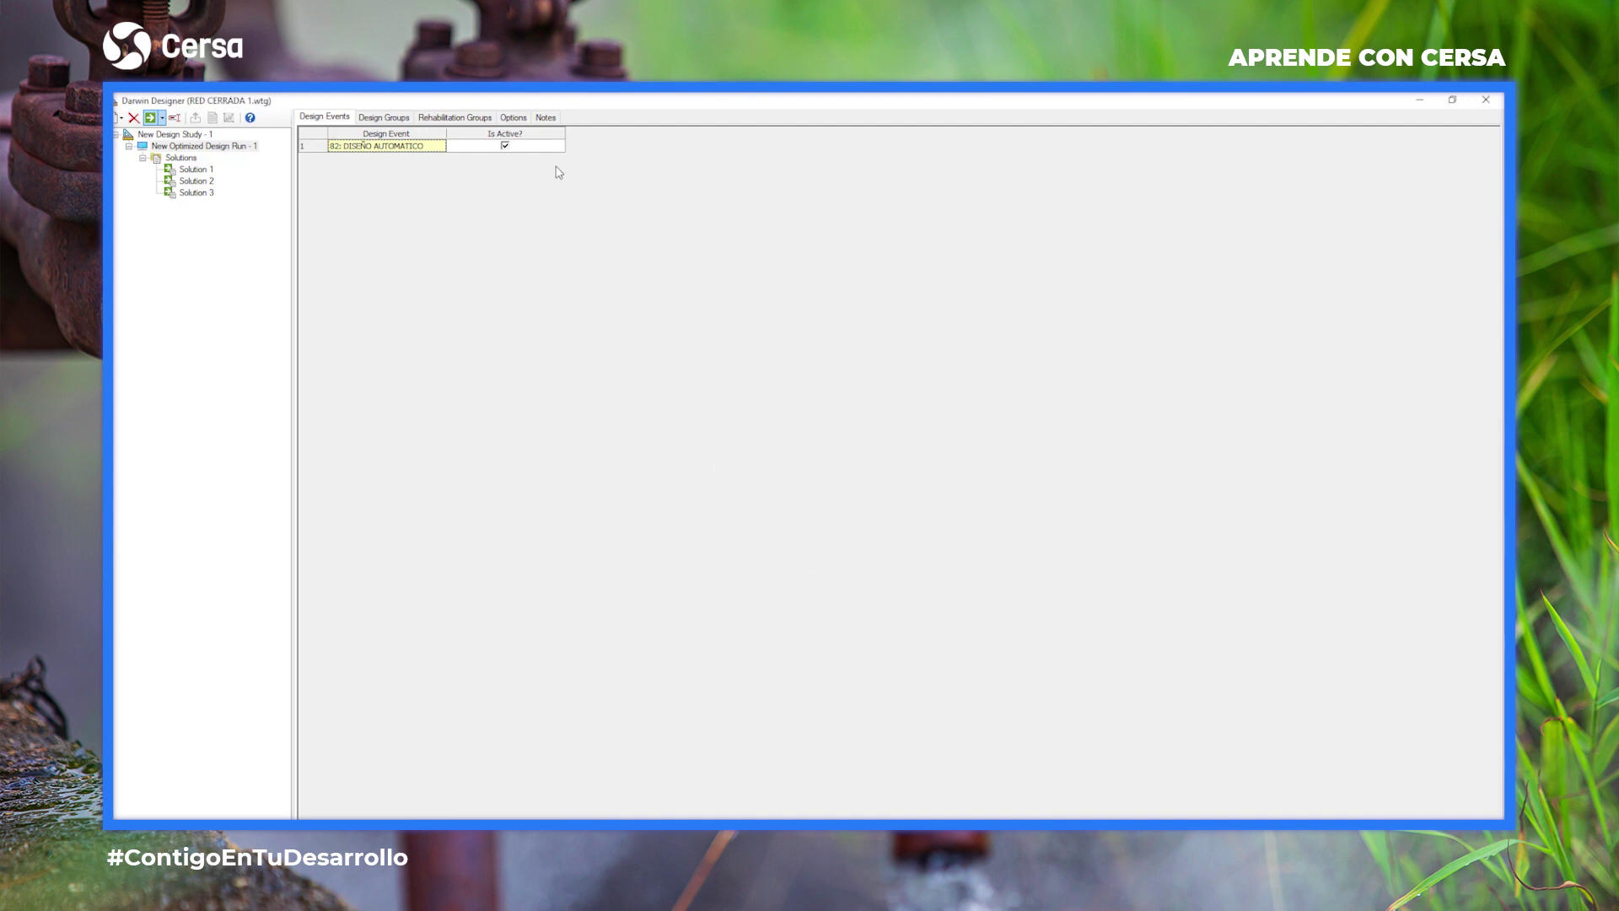
# Compare the pipe diameters and costs of Solutions 1, 2 and 3, and check Solution 1's simulated pressures.
pyautogui.click(194, 170)
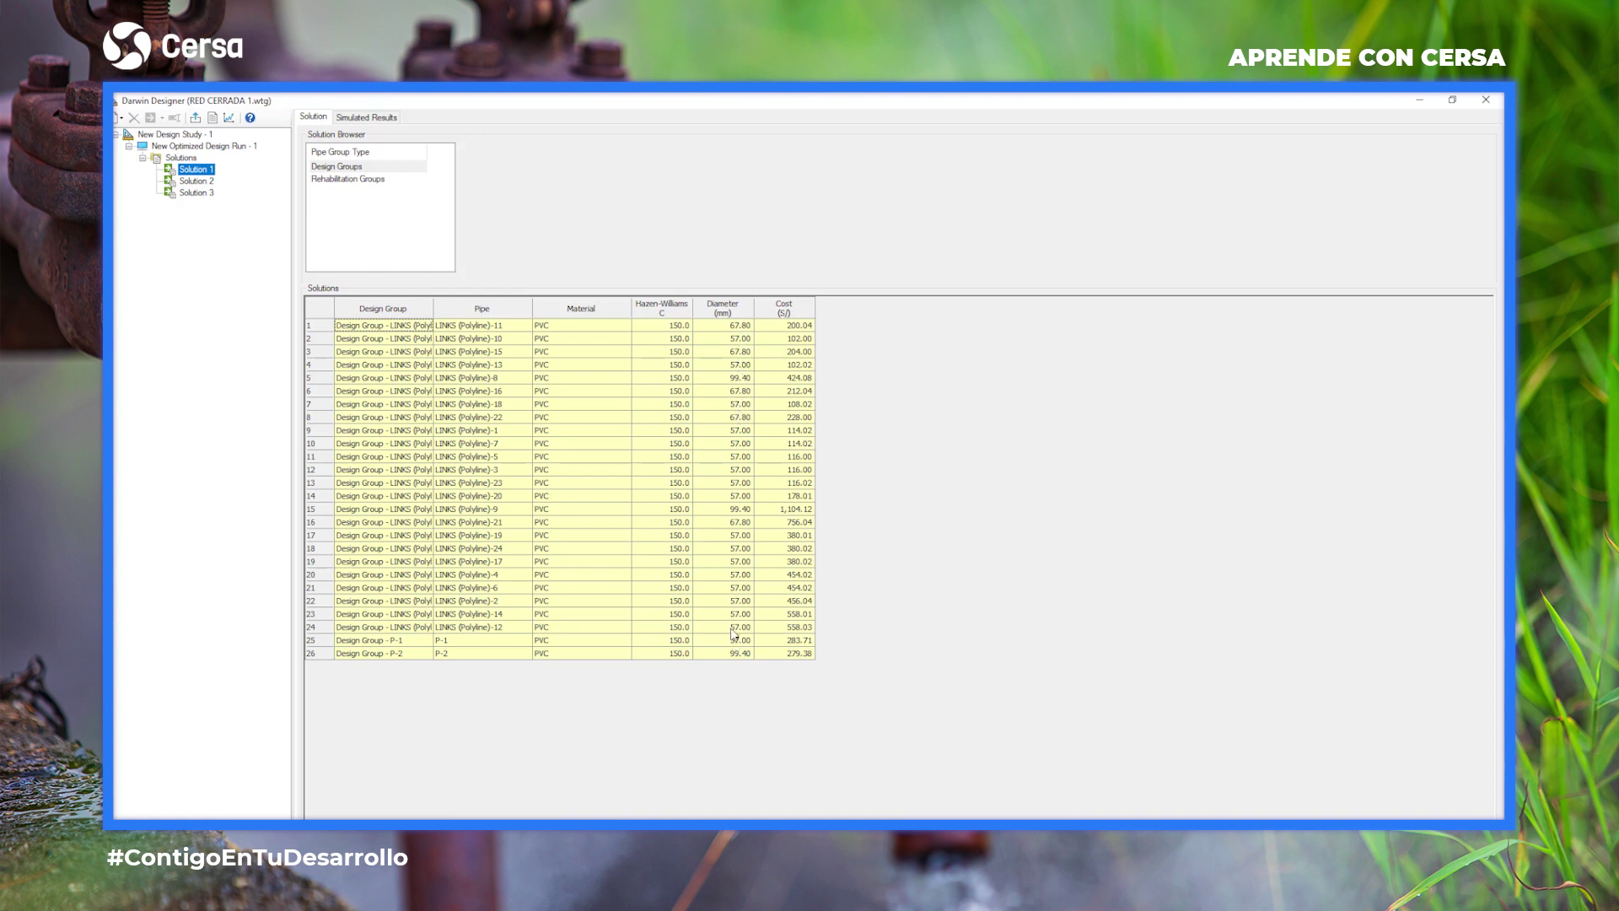
pyautogui.click(202, 182)
pyautogui.click(200, 194)
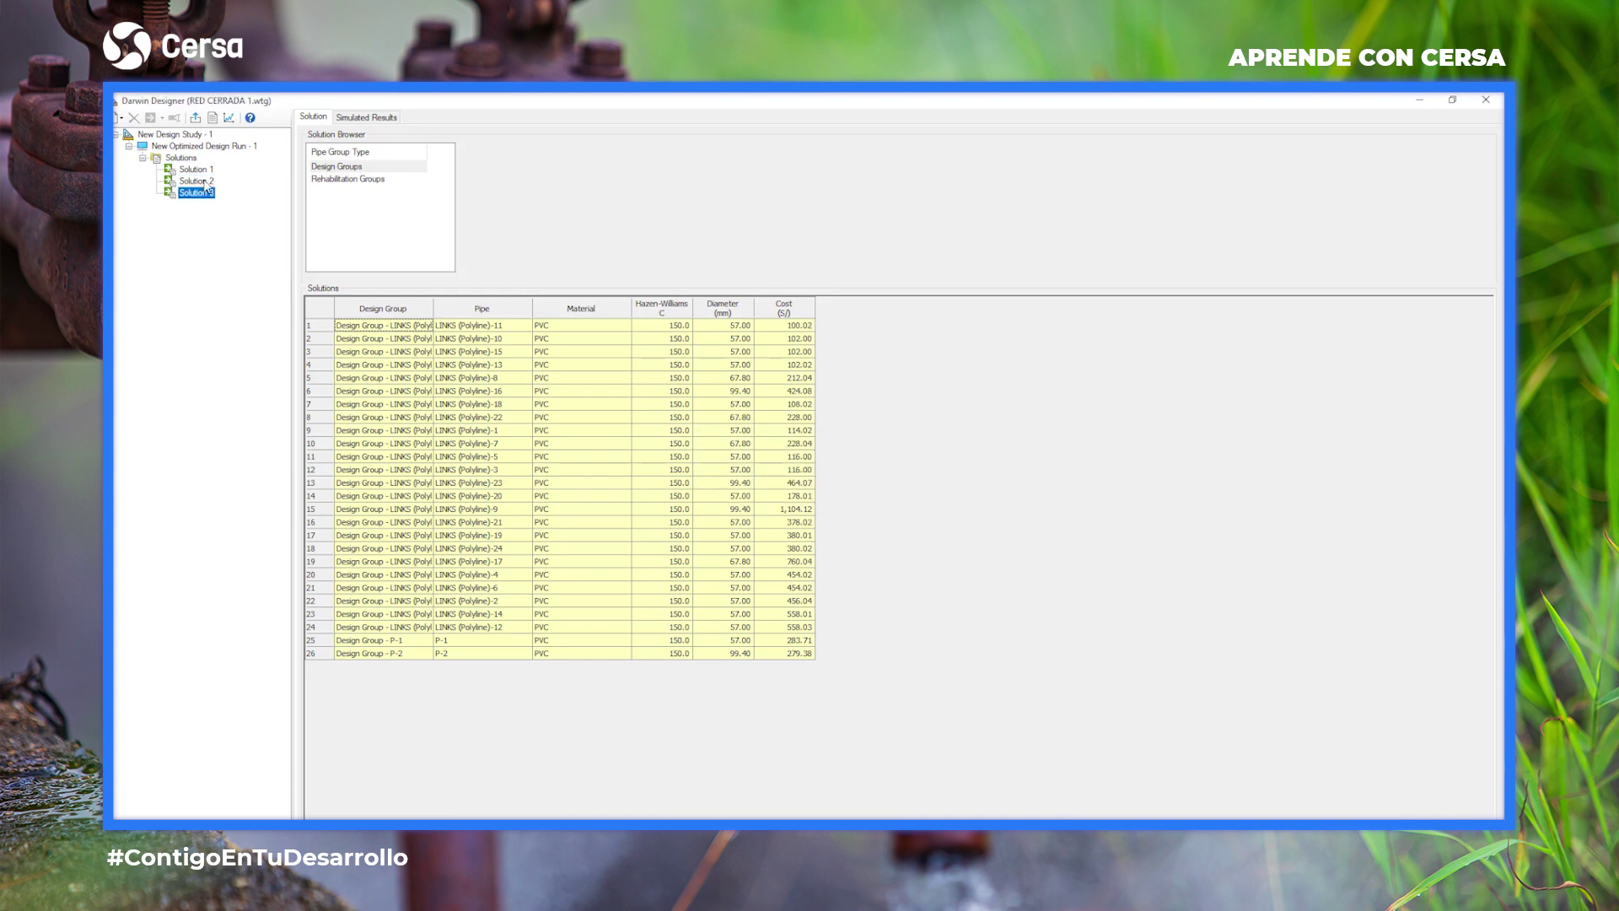
pyautogui.click(205, 182)
pyautogui.click(206, 172)
pyautogui.click(366, 118)
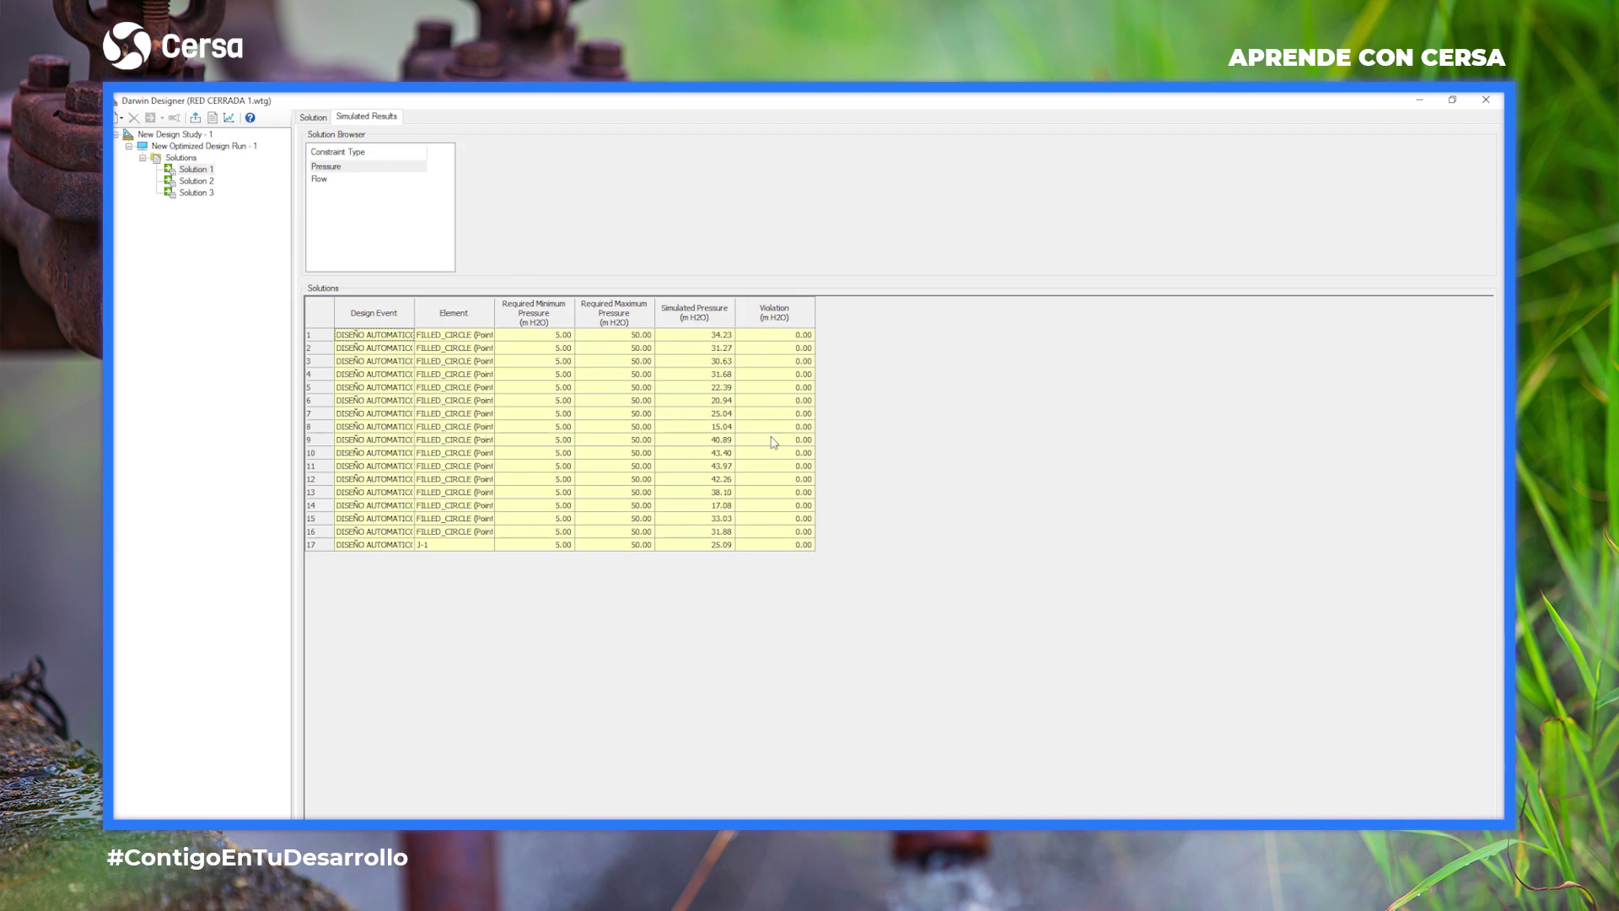
pyautogui.click(313, 122)
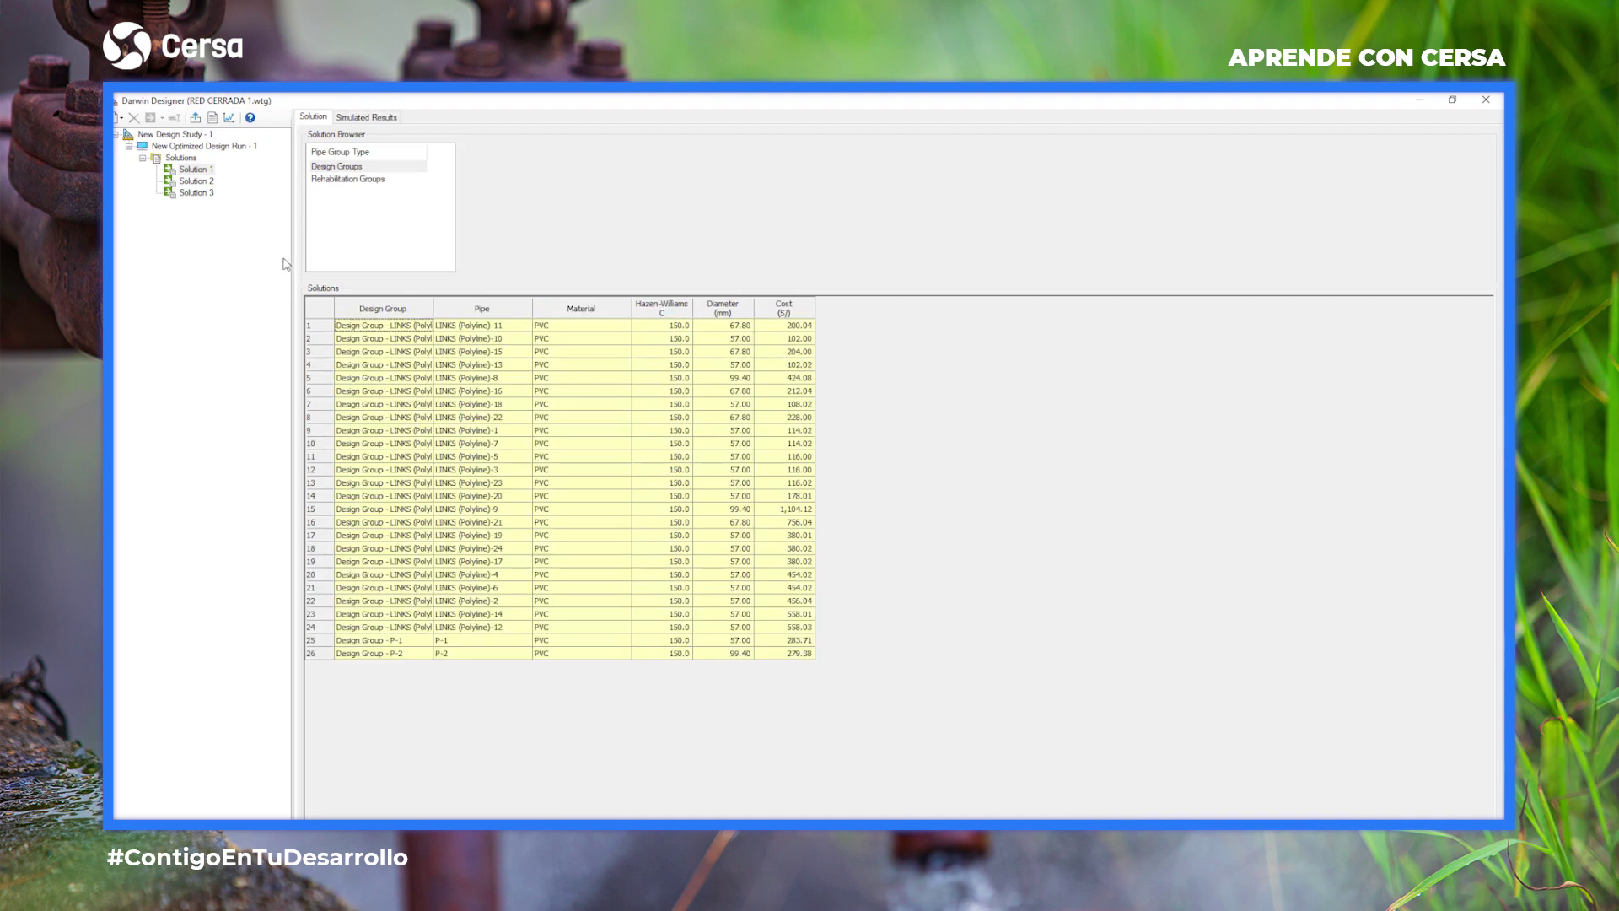
# Compare the total costs of the three solutions of the optimized design run and return to the design study.
pyautogui.click(183, 159)
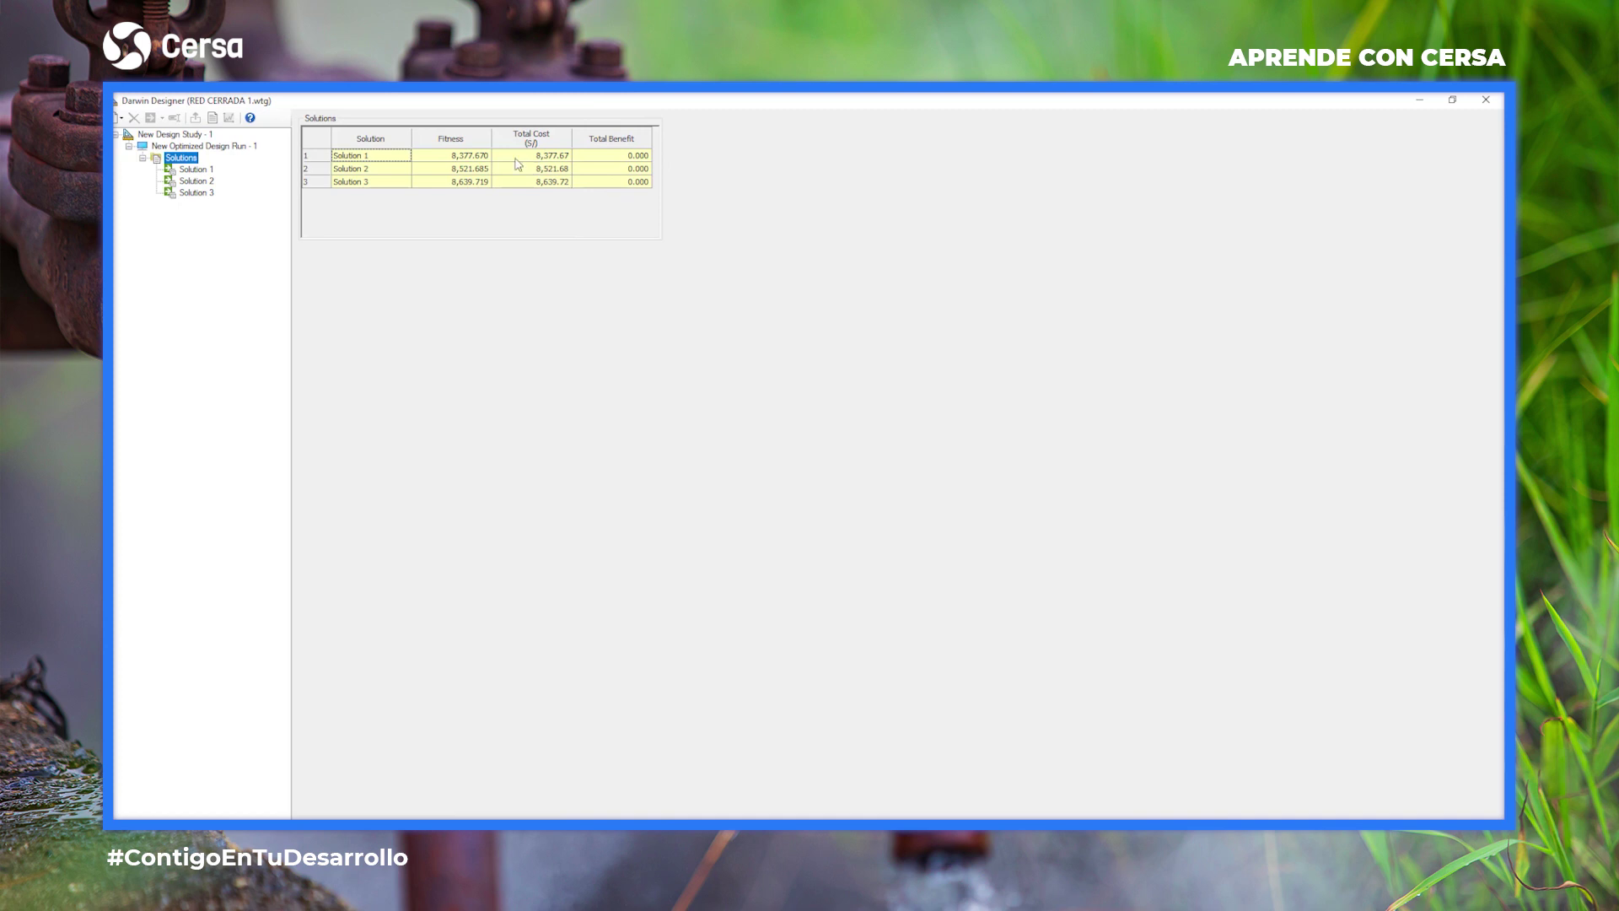
pyautogui.click(323, 158)
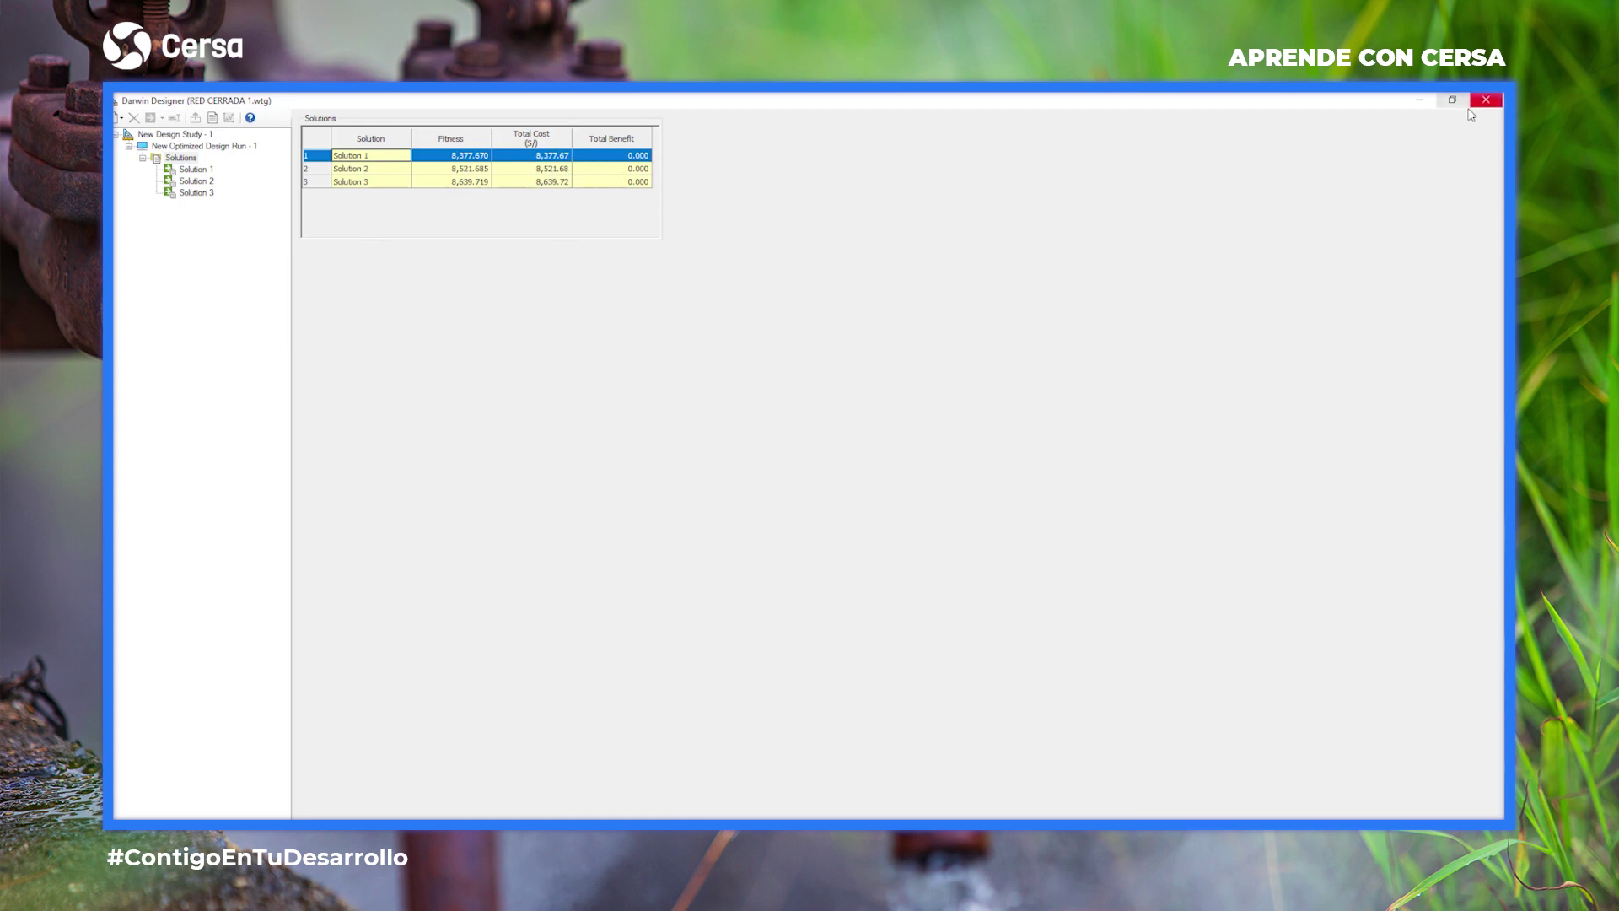
pyautogui.click(159, 139)
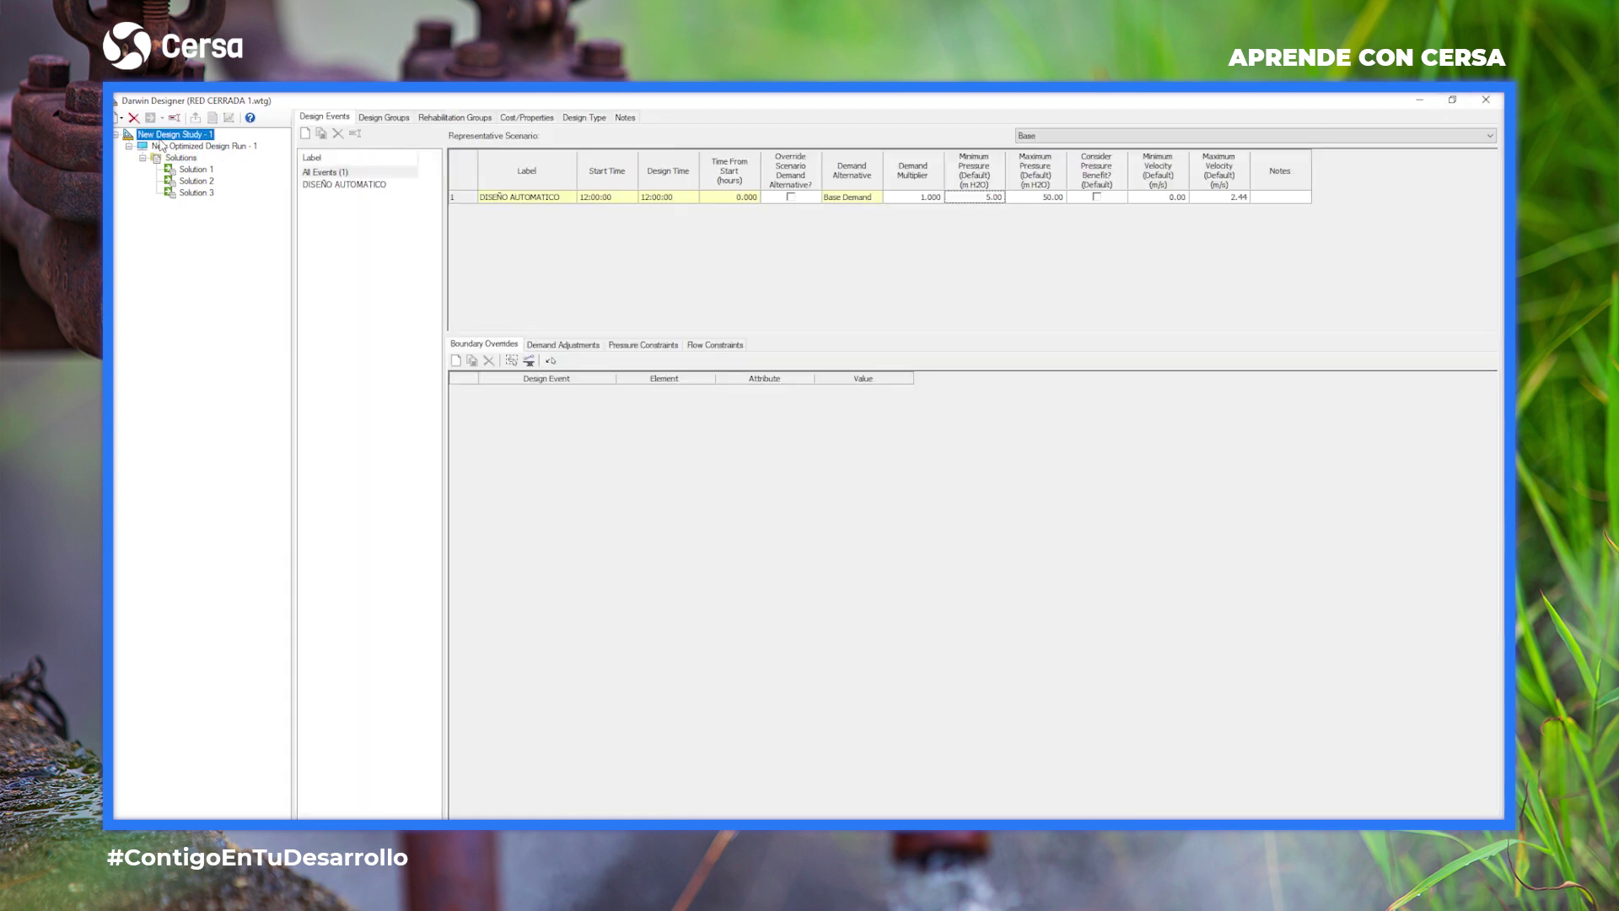
# Export Solution 1 to a scenario named SOLUCION 1, reusing that name for exported physical and active topology alternatives.
pyautogui.click(193, 171)
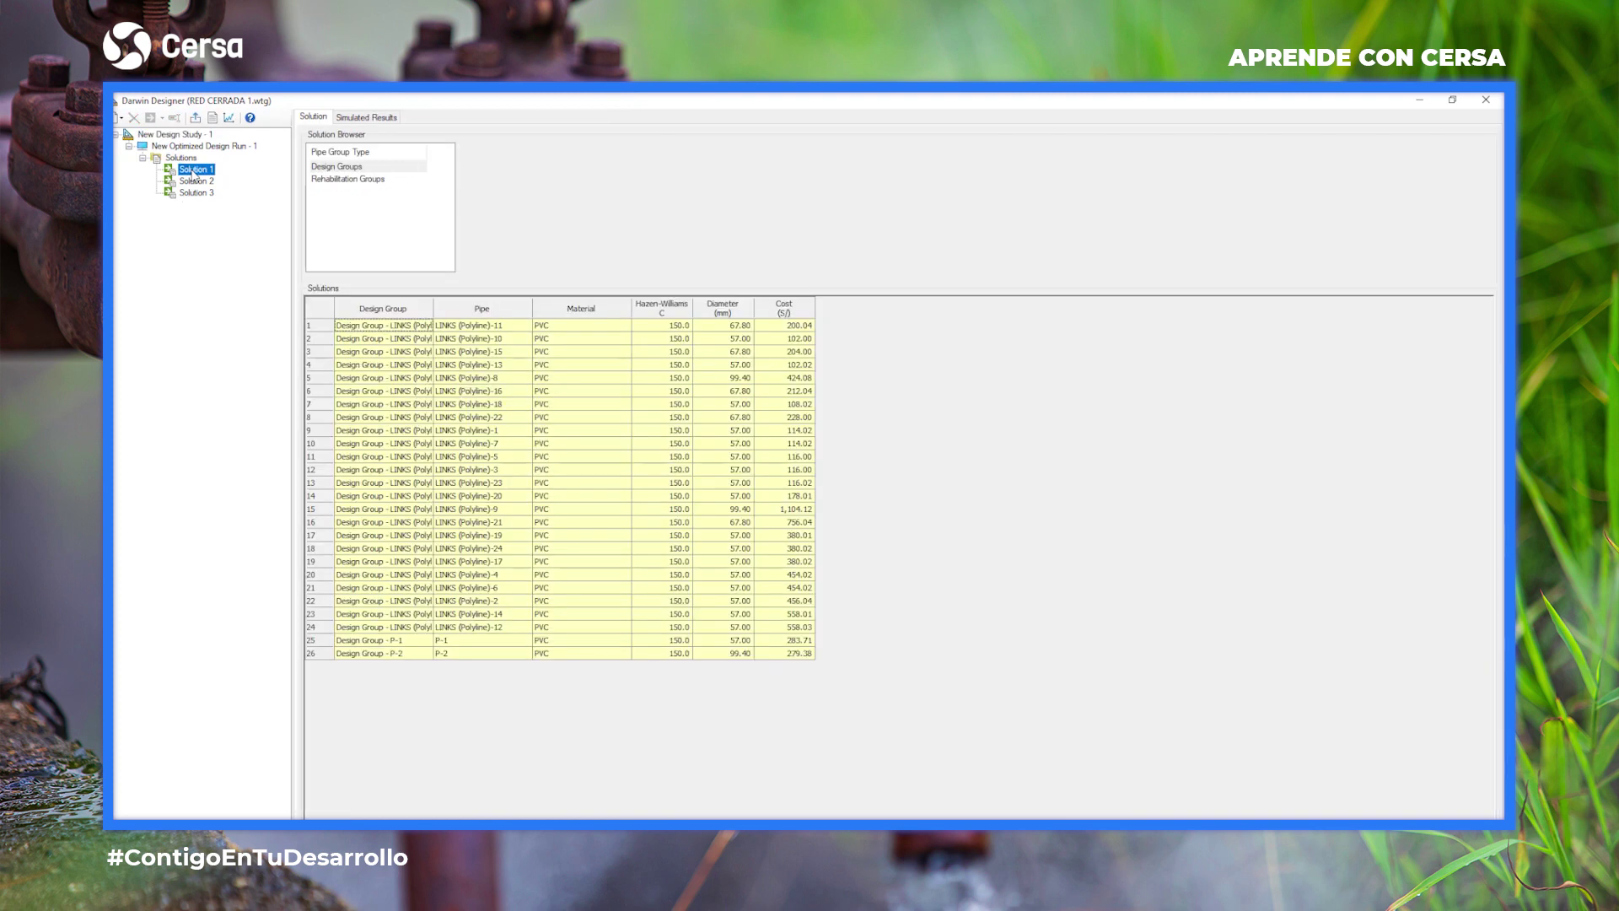
pyautogui.click(194, 117)
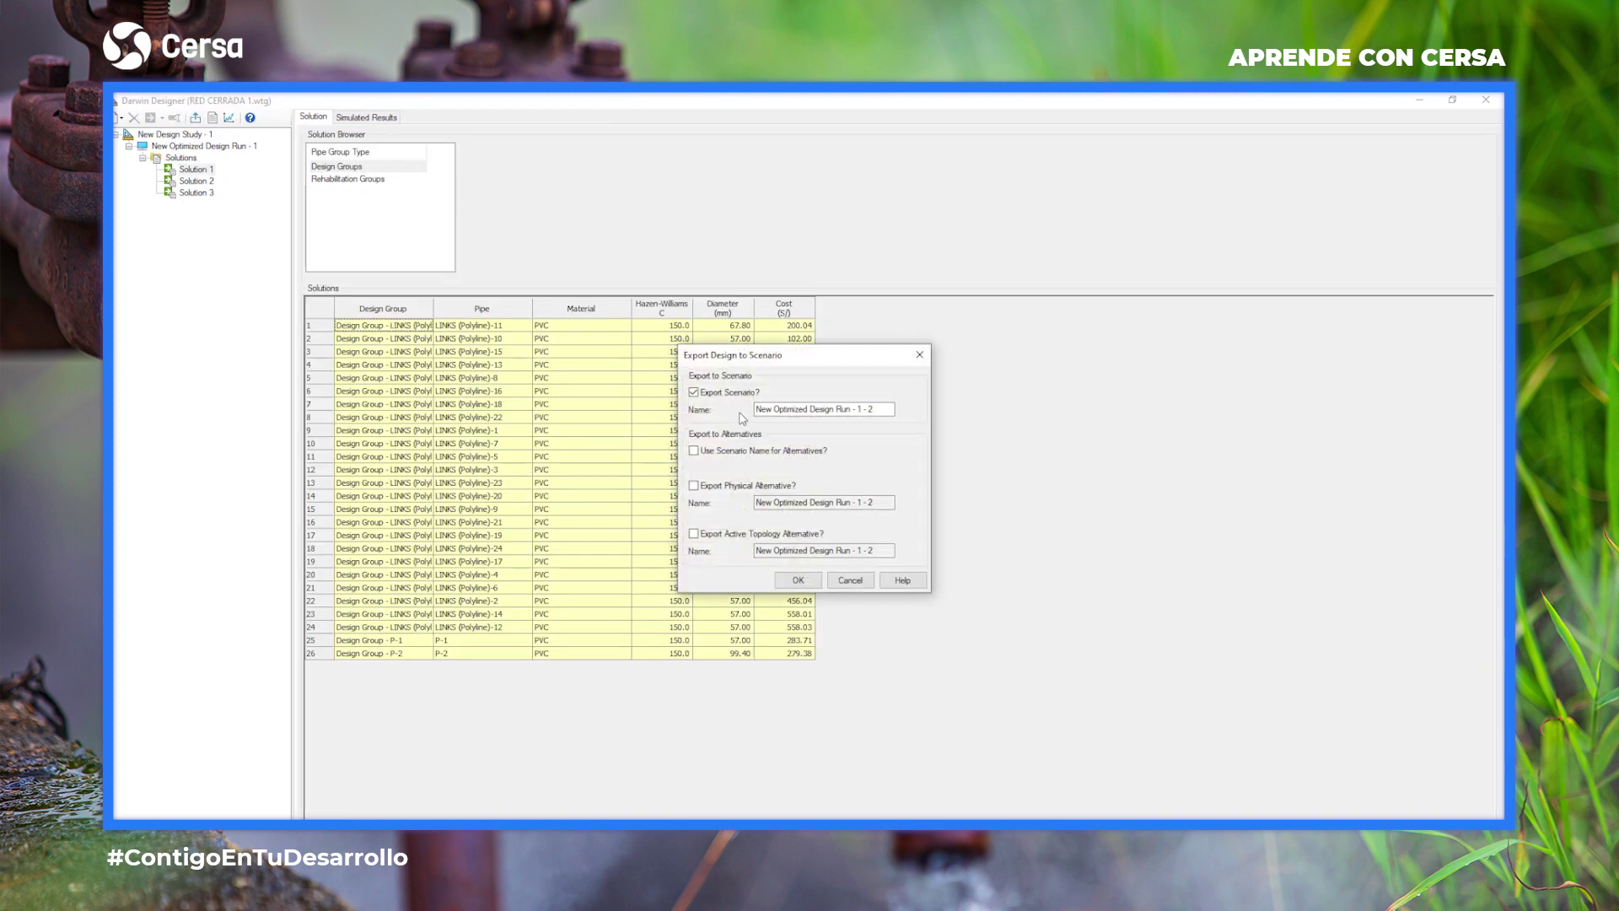
pyautogui.doubleClick(889, 408)
pyautogui.write('so')
pyautogui.click(694, 451)
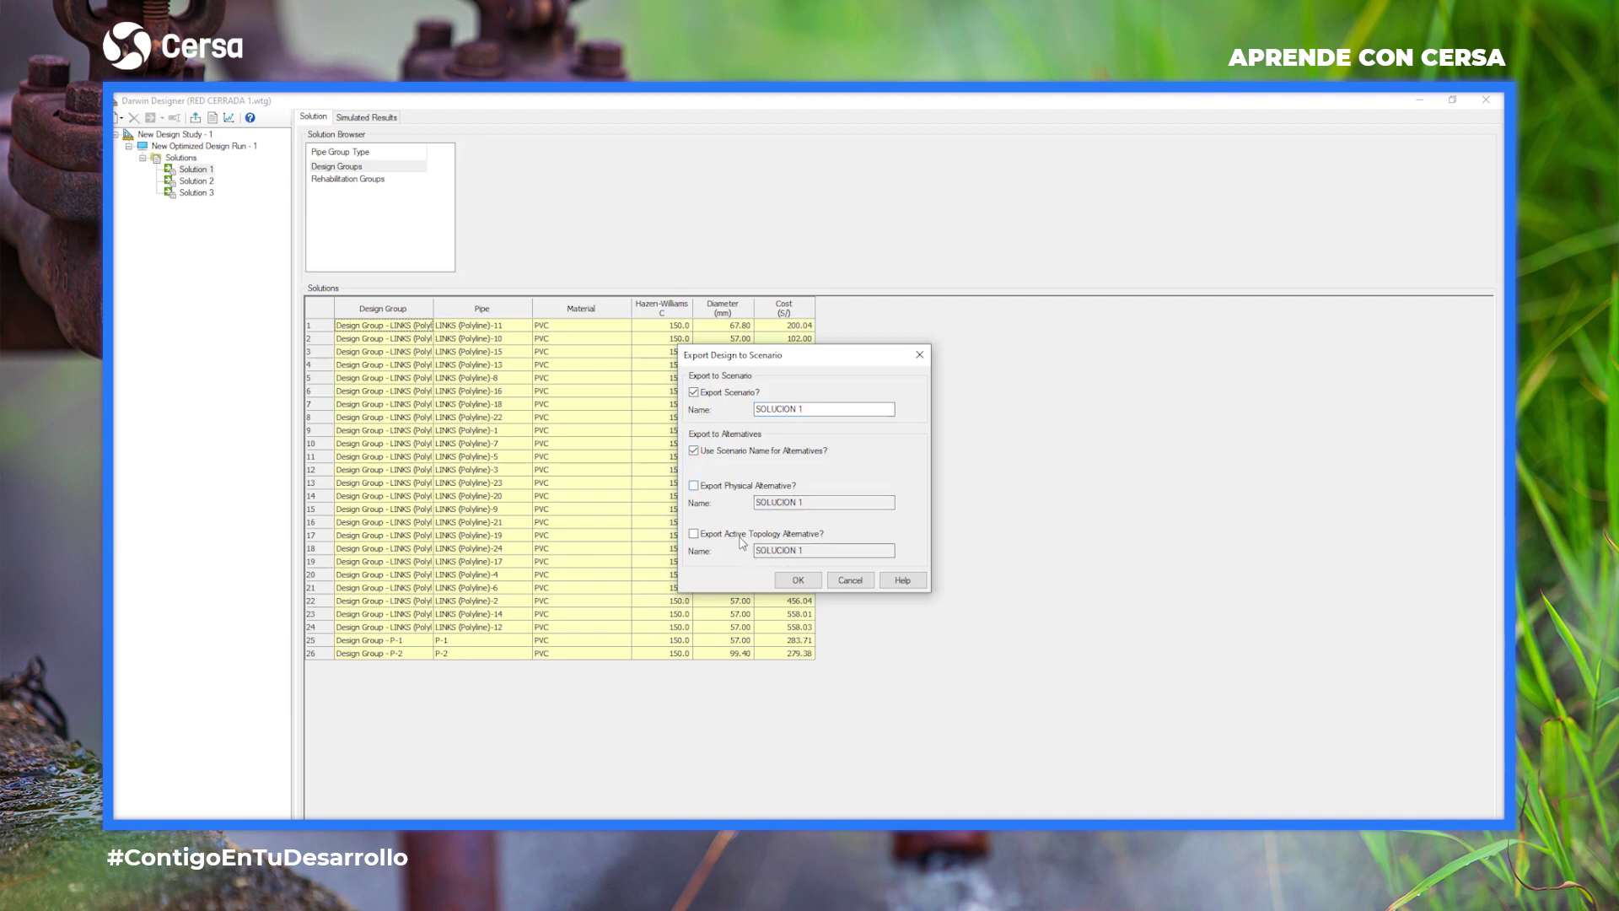
pyautogui.click(694, 486)
pyautogui.click(694, 534)
pyautogui.click(796, 580)
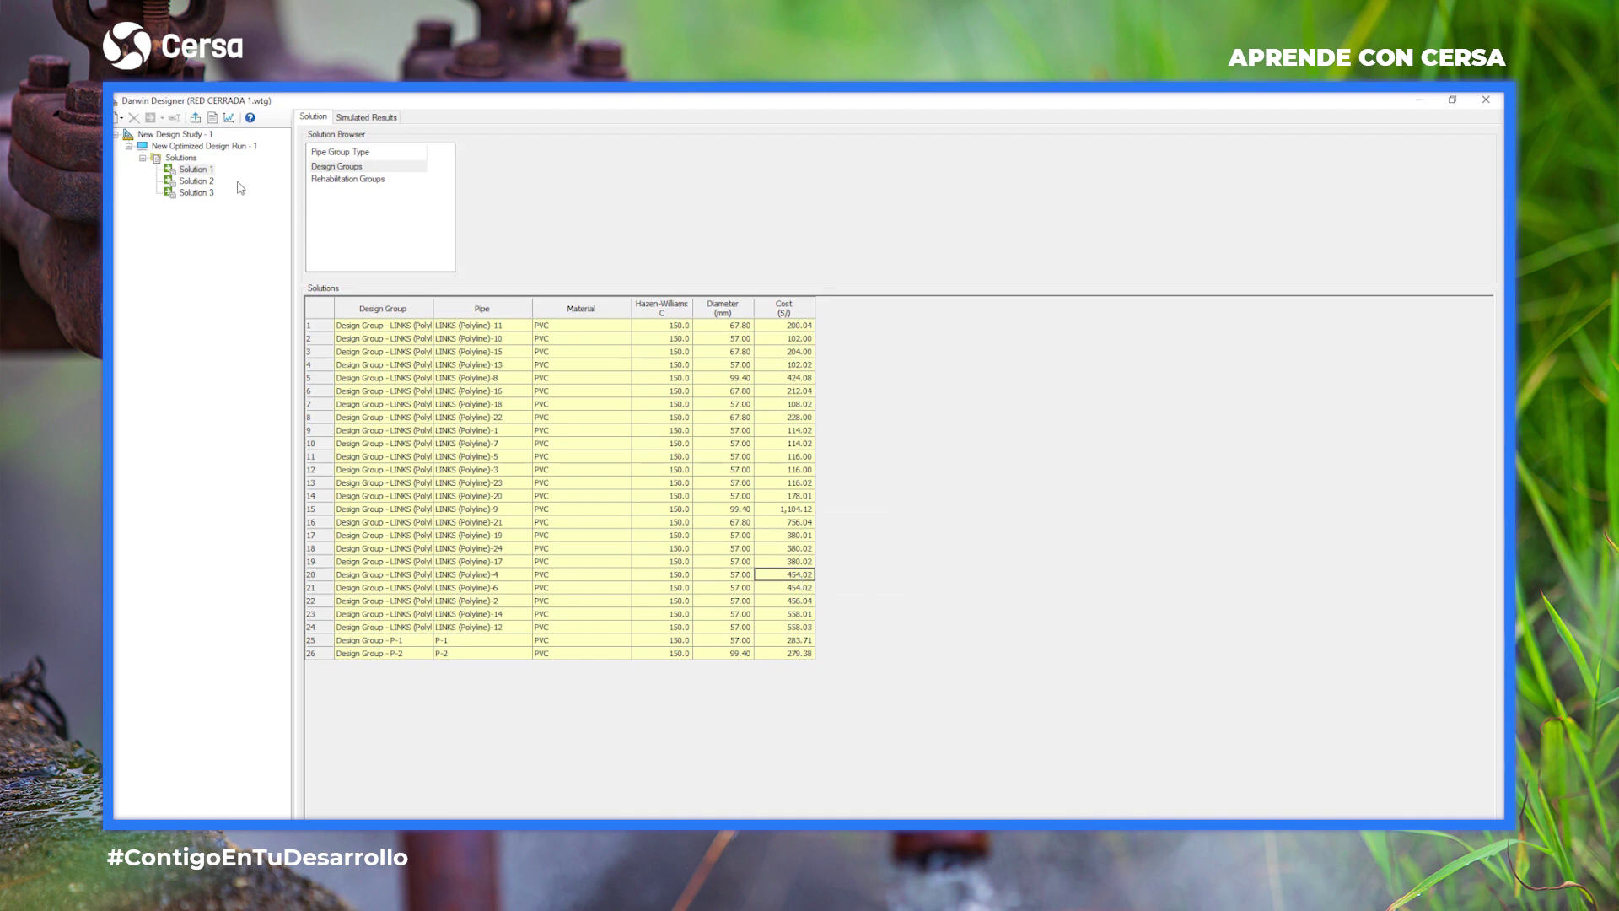
# Set the DISEÑO AUTOMATICO event's default minimum velocity to 0.3 m/s and maximum velocity to 5 m/s in New Design Study - 1.
pyautogui.click(169, 137)
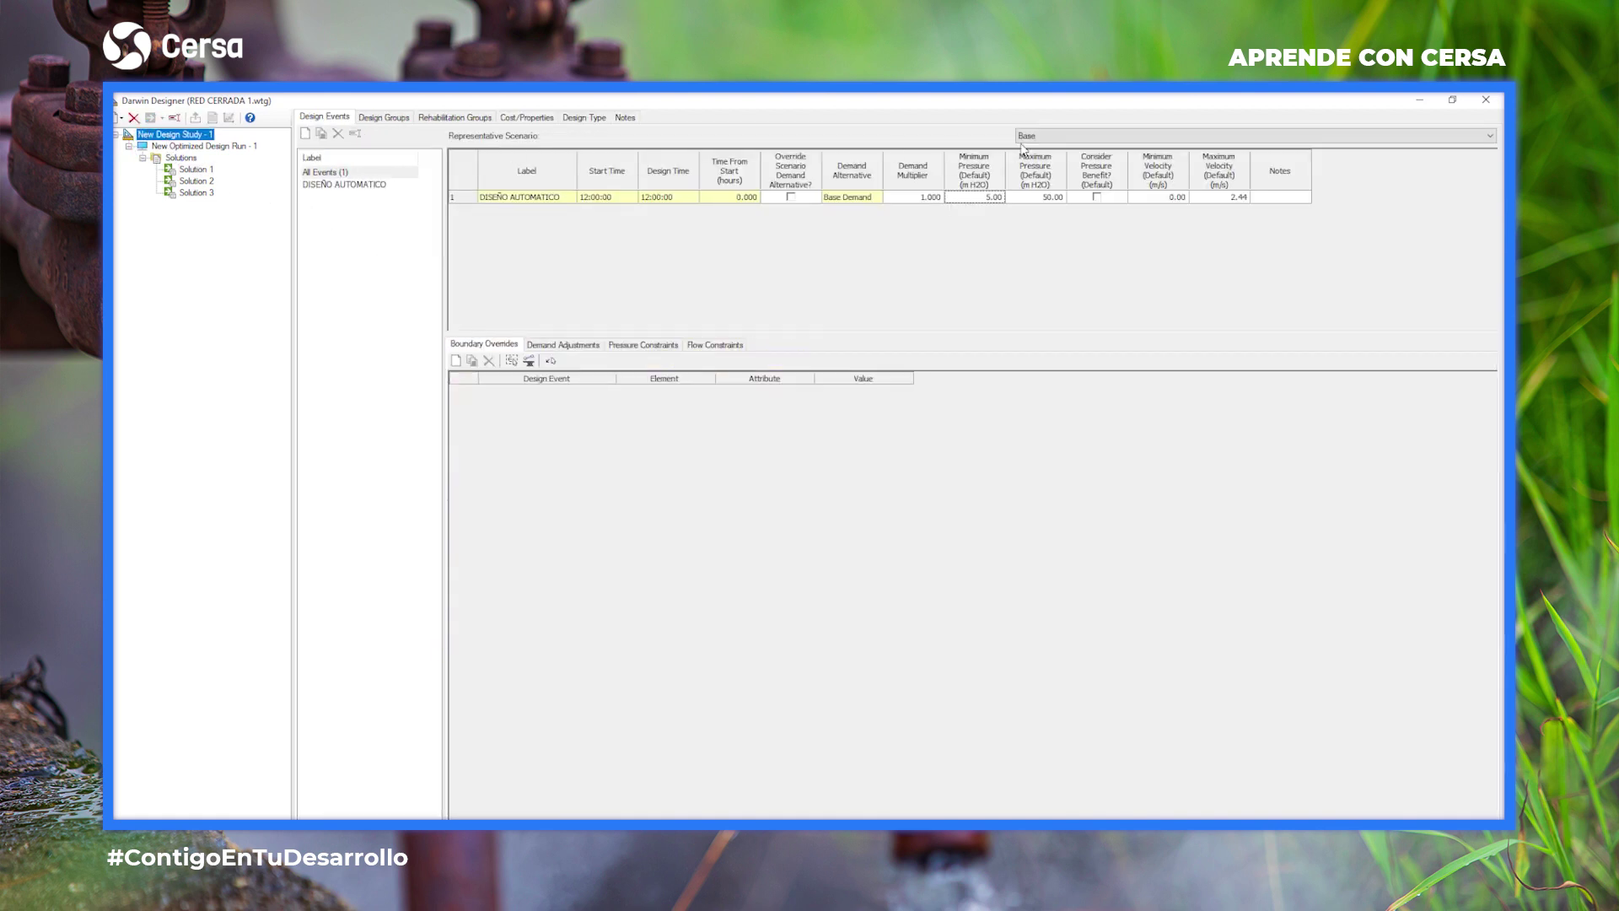
pyautogui.click(1168, 198)
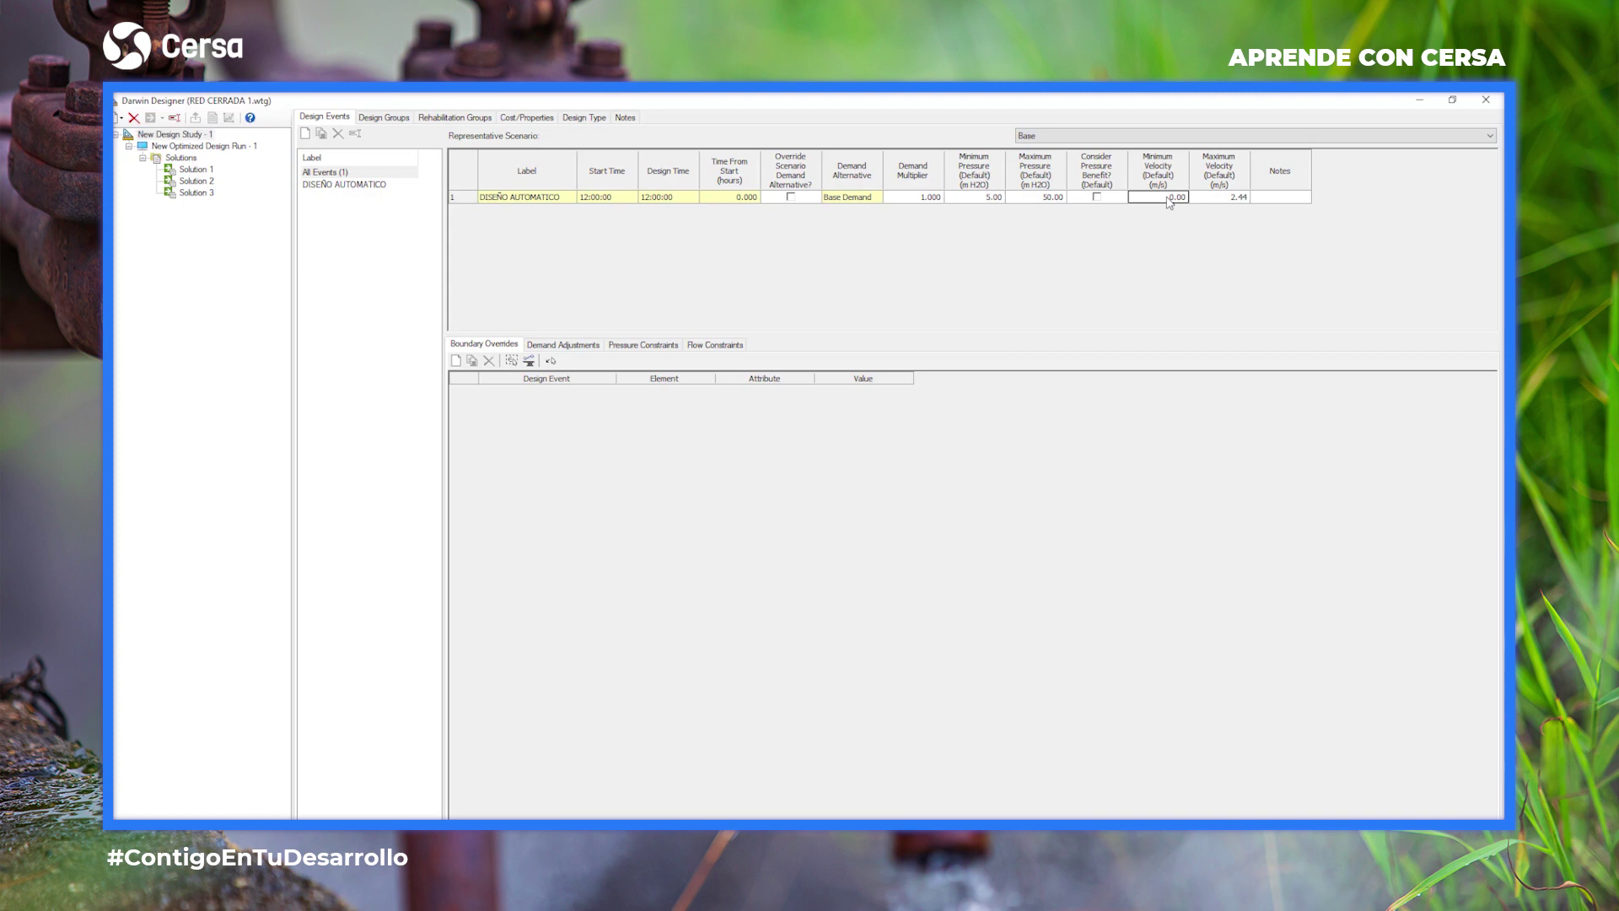
pyautogui.write('0.3')
pyautogui.click(1231, 198)
pyautogui.write('5')
pyautogui.press('Return')
# Add flow constraints to the DISEÑO AUTOMATICO event for all pipes by window-selecting the whole network in the drawing.
pyautogui.click(552, 361)
pyautogui.click(716, 345)
pyautogui.click(536, 362)
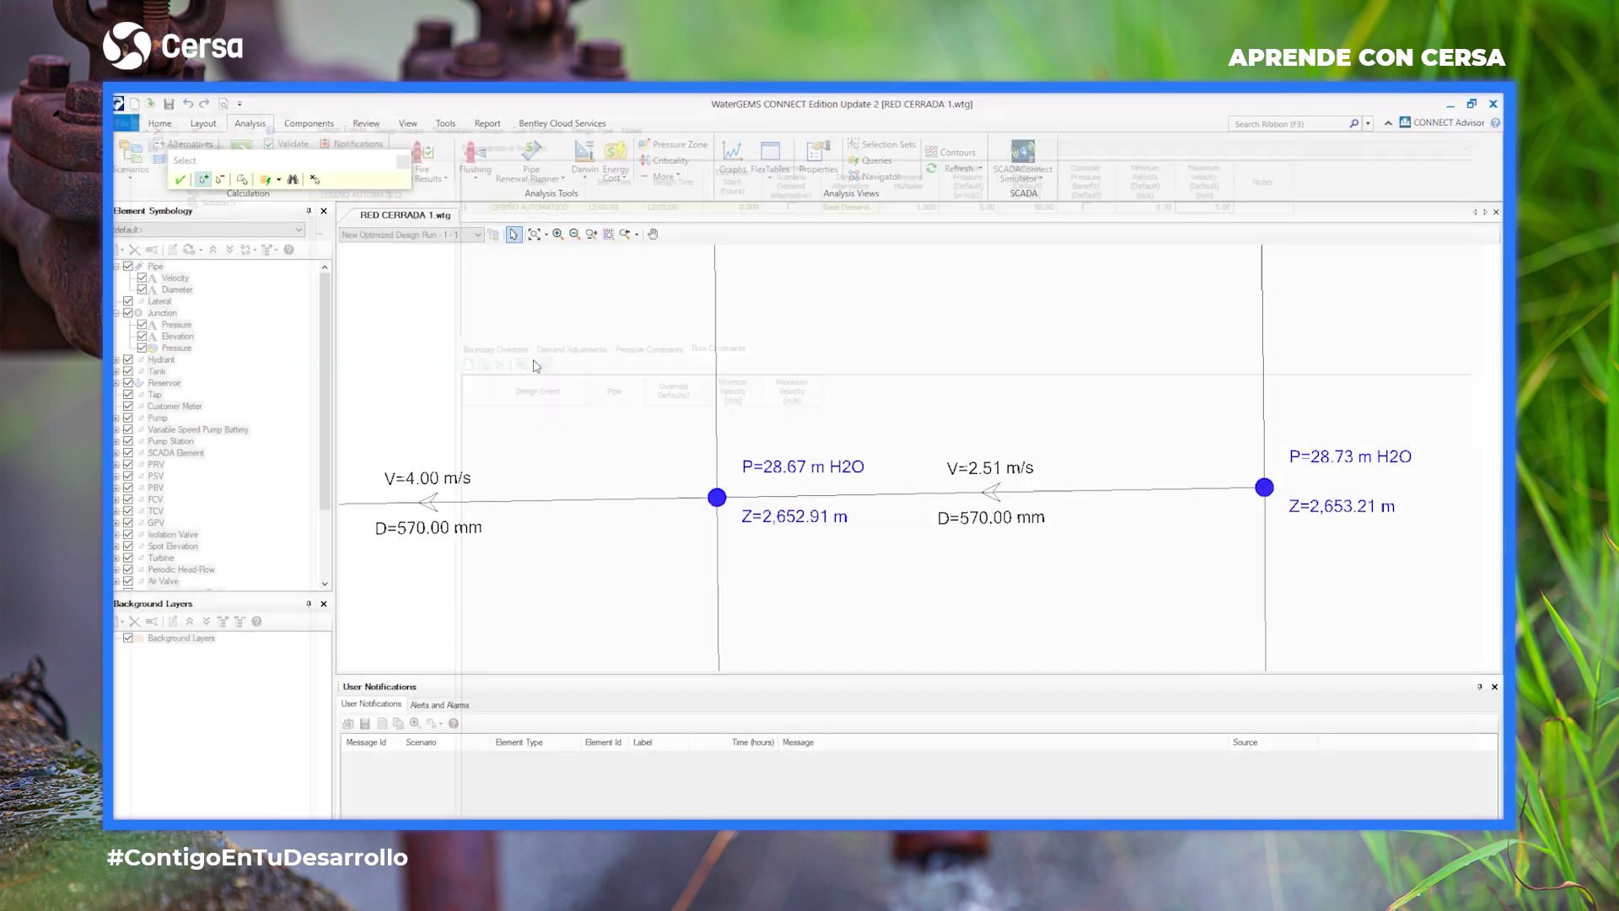
pyautogui.scroll(-5, 829, 367)
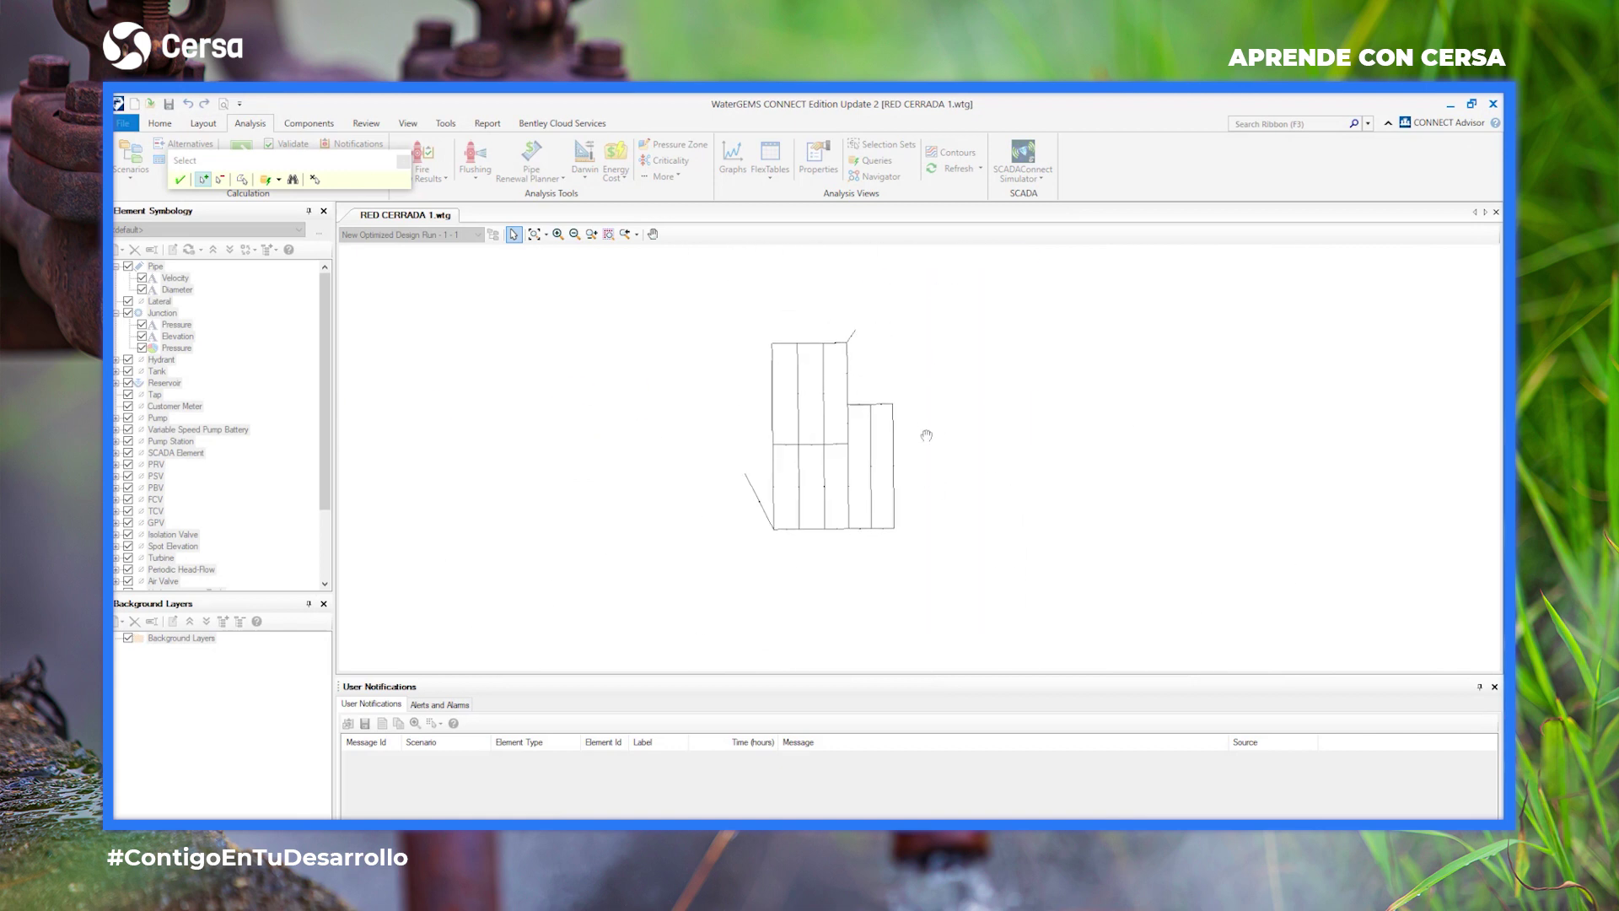
pyautogui.moveTo(978, 565); pyautogui.dragTo(655, 288)
pyautogui.click(179, 180)
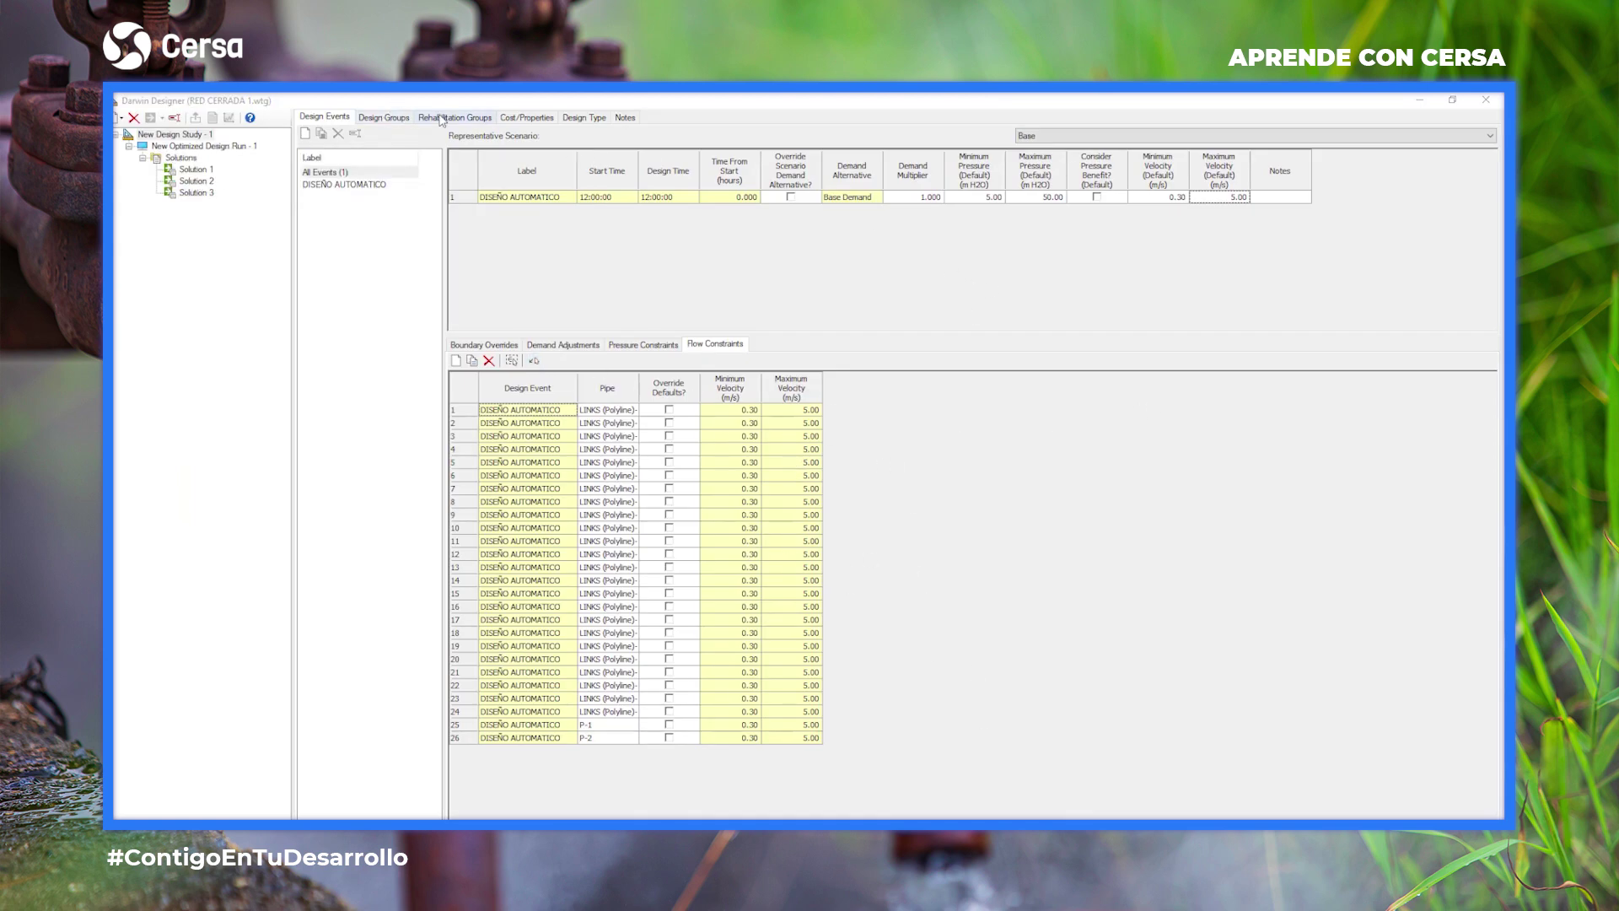
# Recompute New Optimized Design Run - 1 with the velocity constraints and dismiss the completed optimization.
pyautogui.click(375, 118)
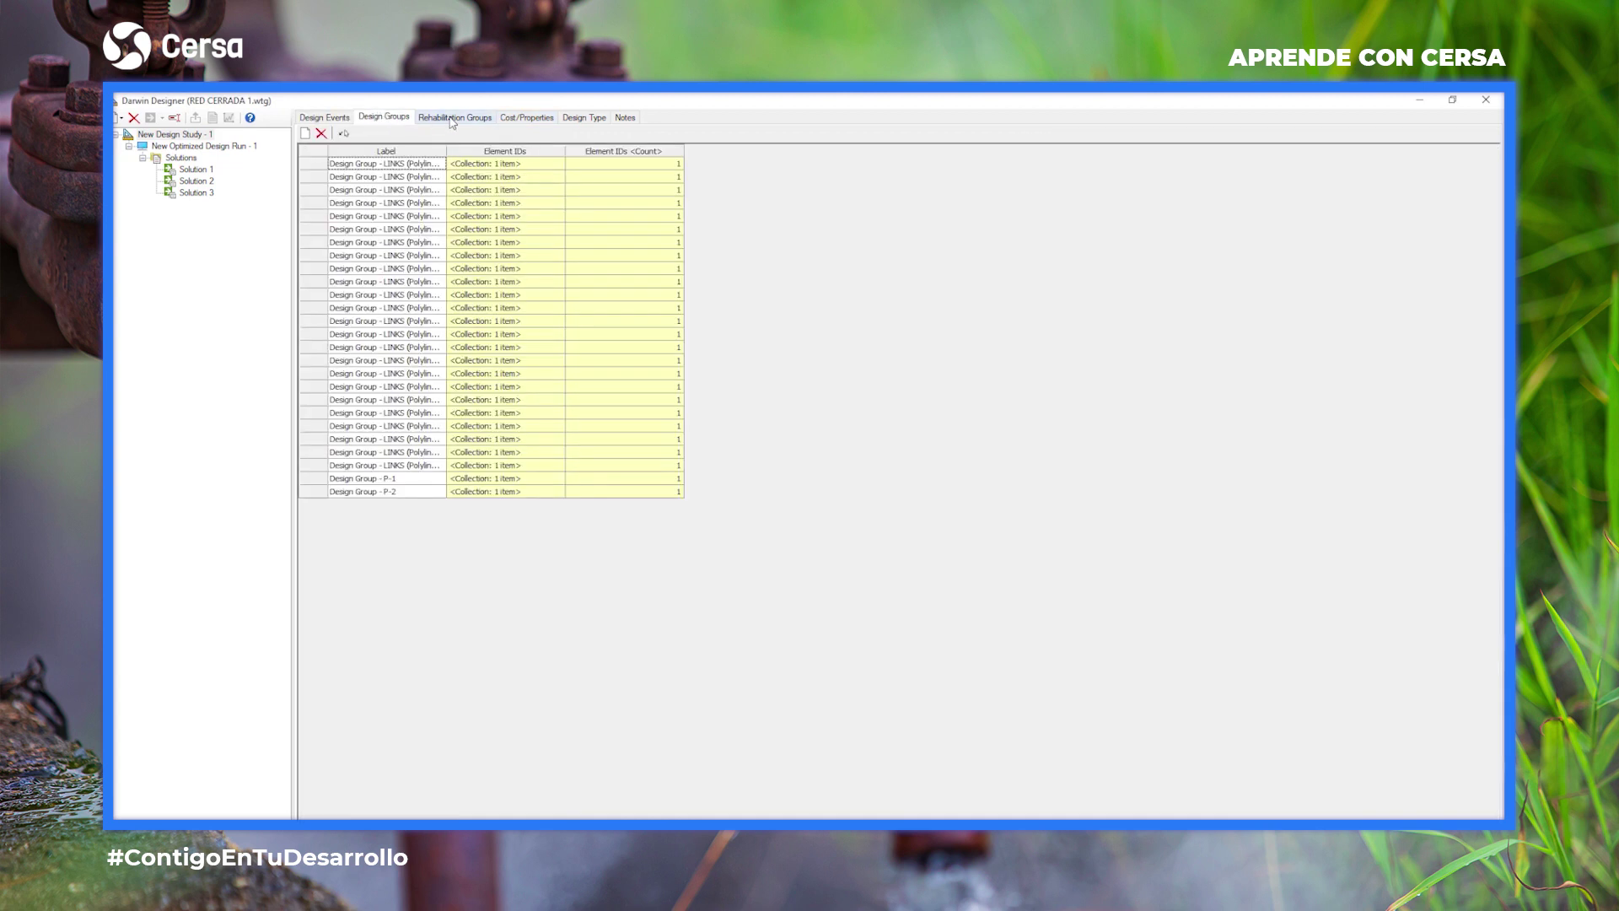
pyautogui.click(176, 139)
pyautogui.click(179, 147)
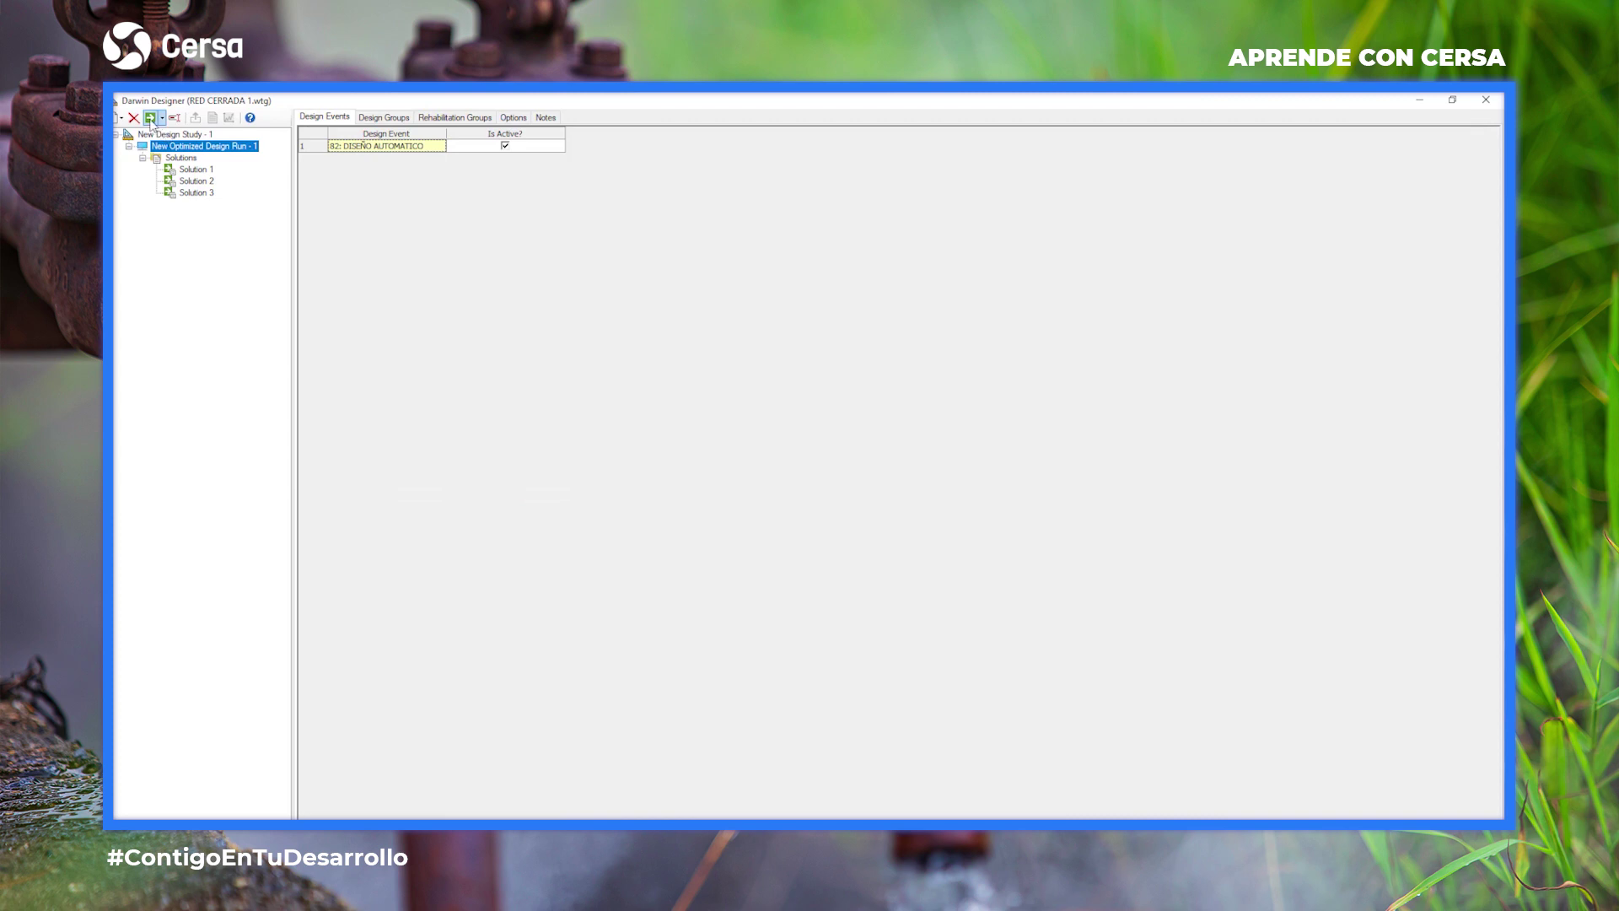
pyautogui.click(150, 117)
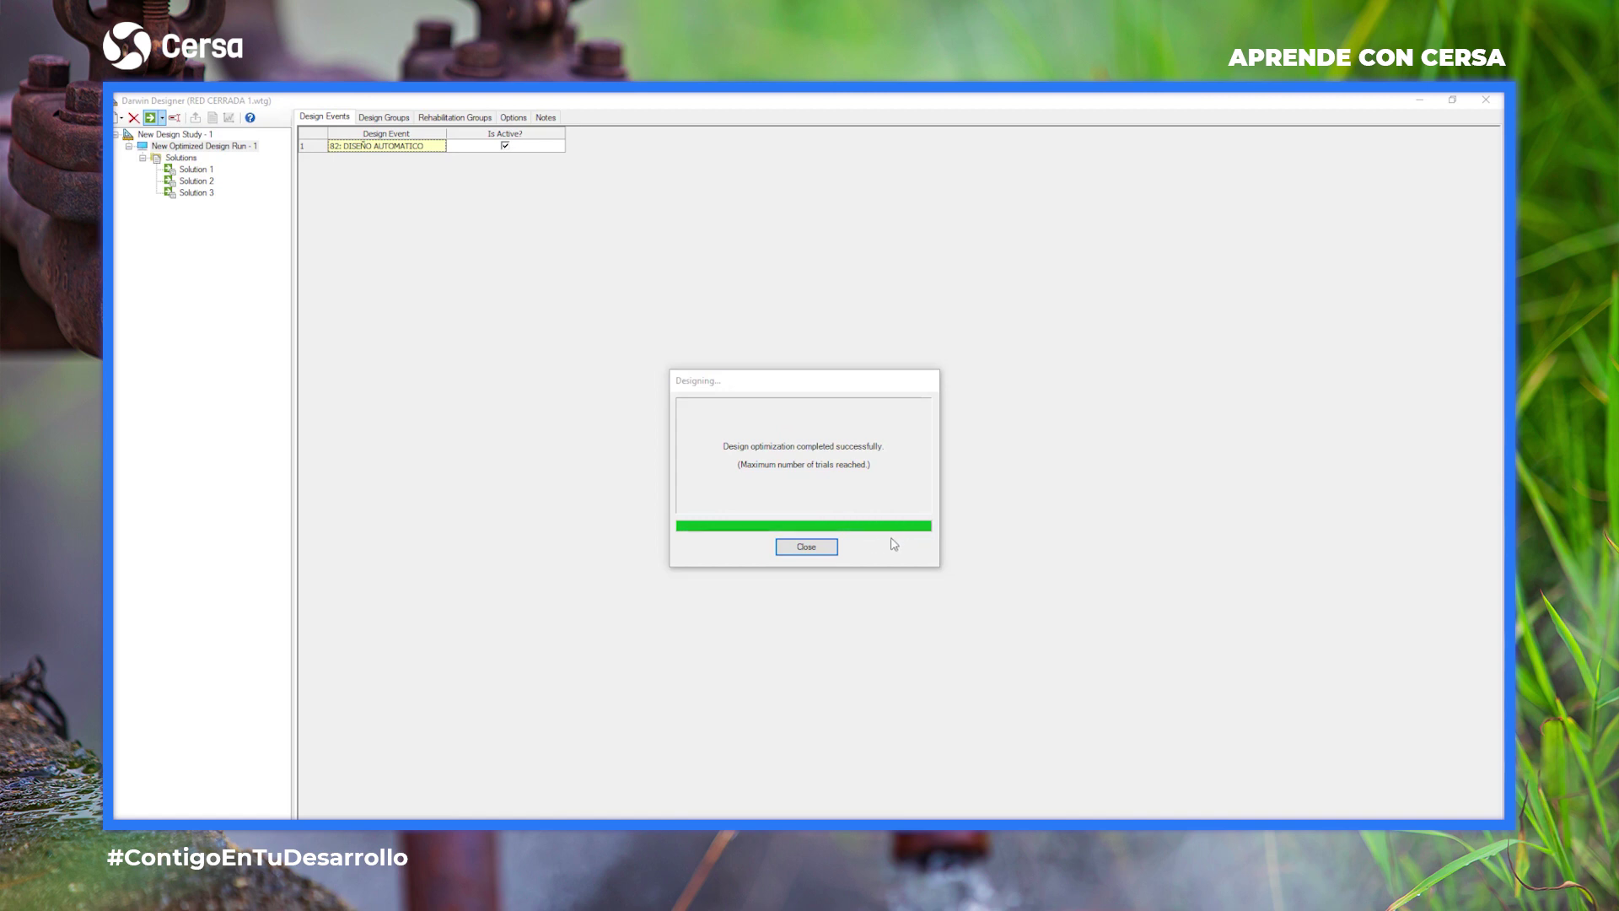
pyautogui.click(834, 549)
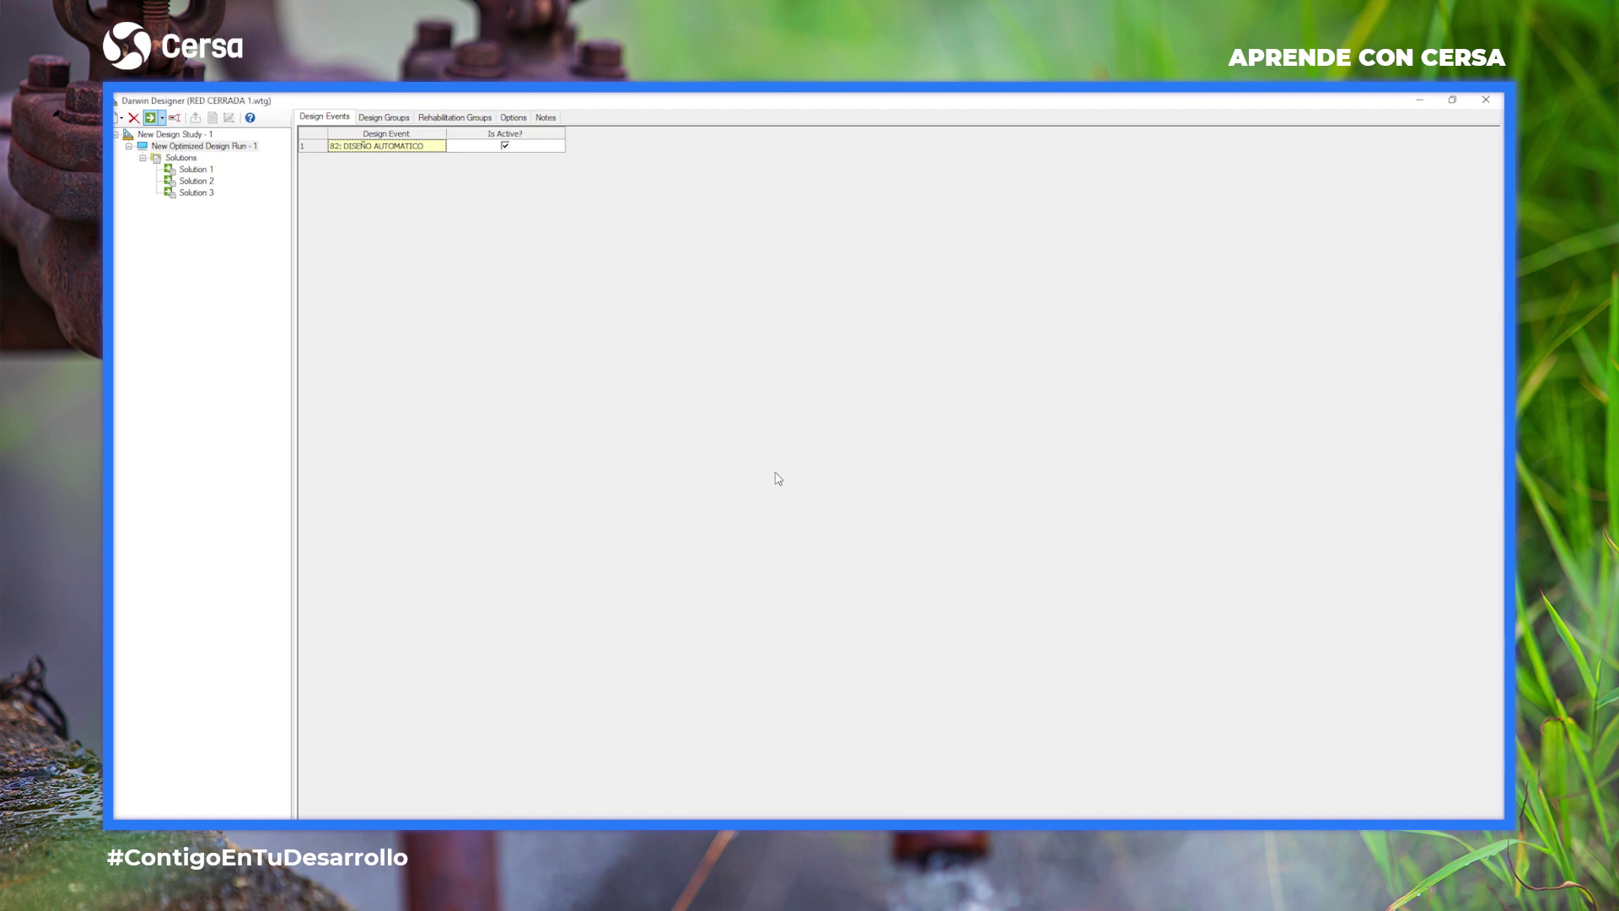
# Check Solution 1's pipe diameters, the simulated pressures and violations of all three solutions, and their total costs.
pyautogui.click(203, 173)
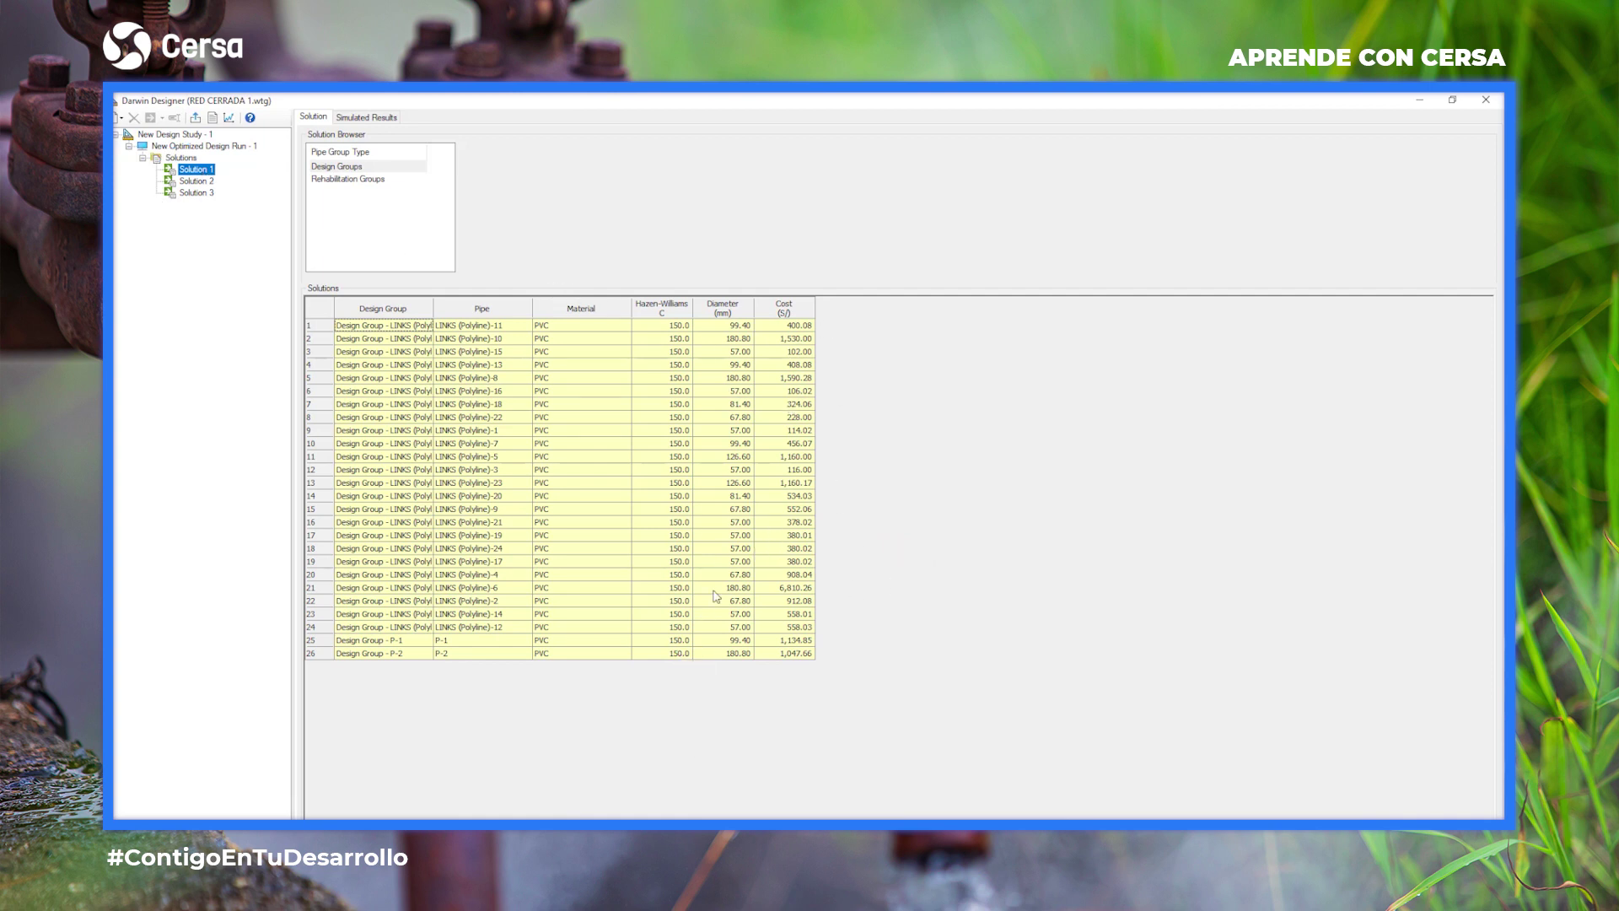
pyautogui.click(377, 118)
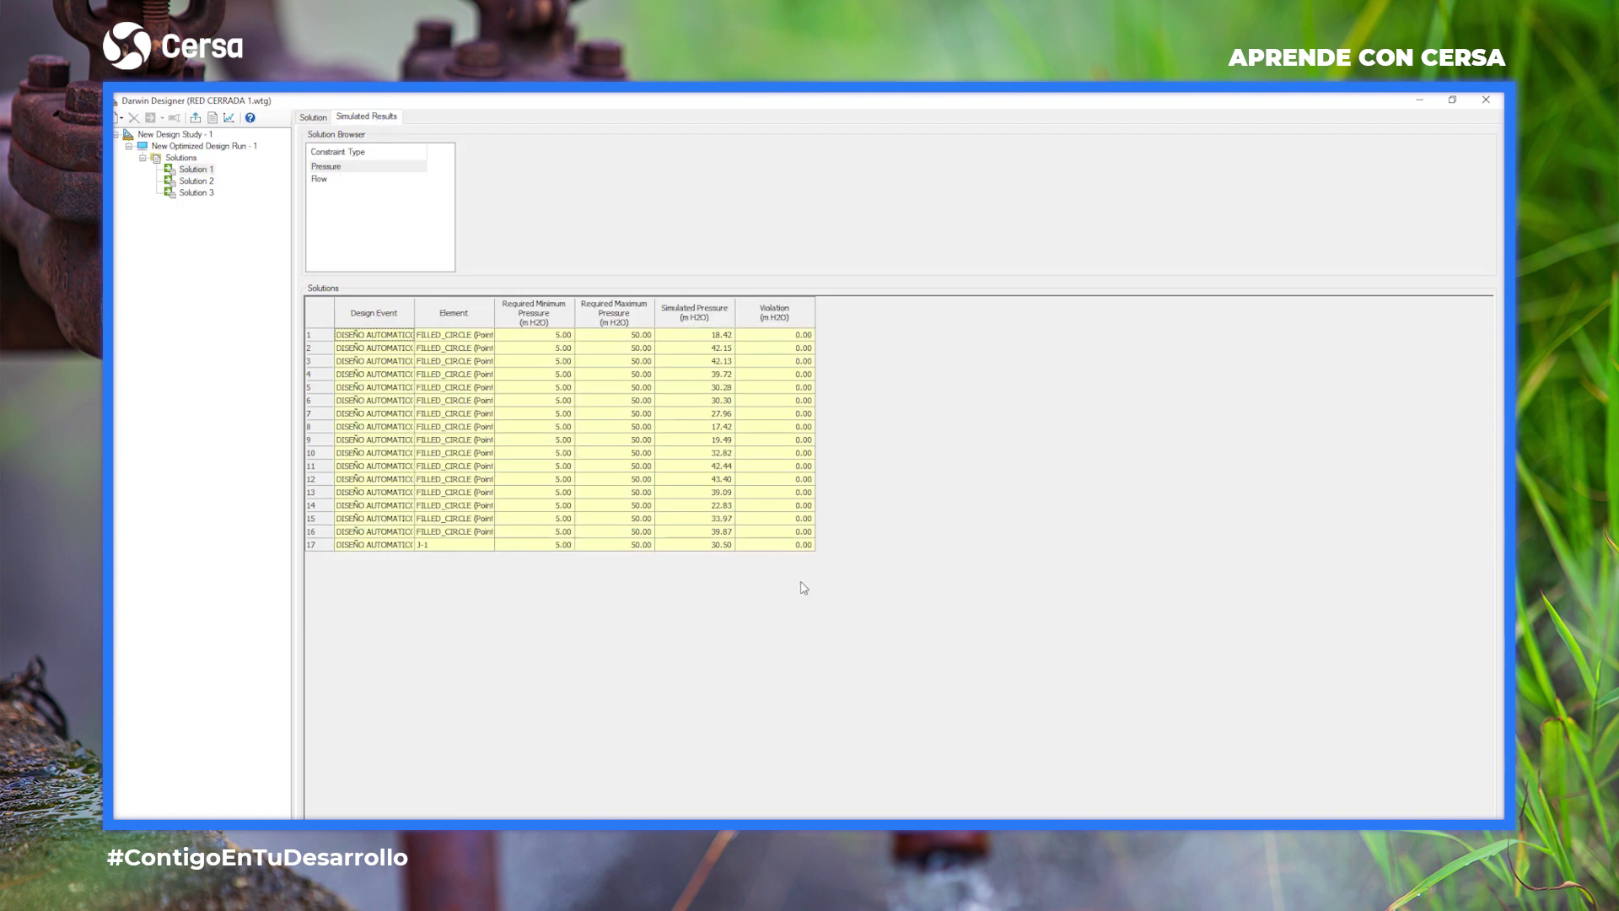
pyautogui.click(208, 186)
pyautogui.moveTo(764, 338); pyautogui.dragTo(791, 553)
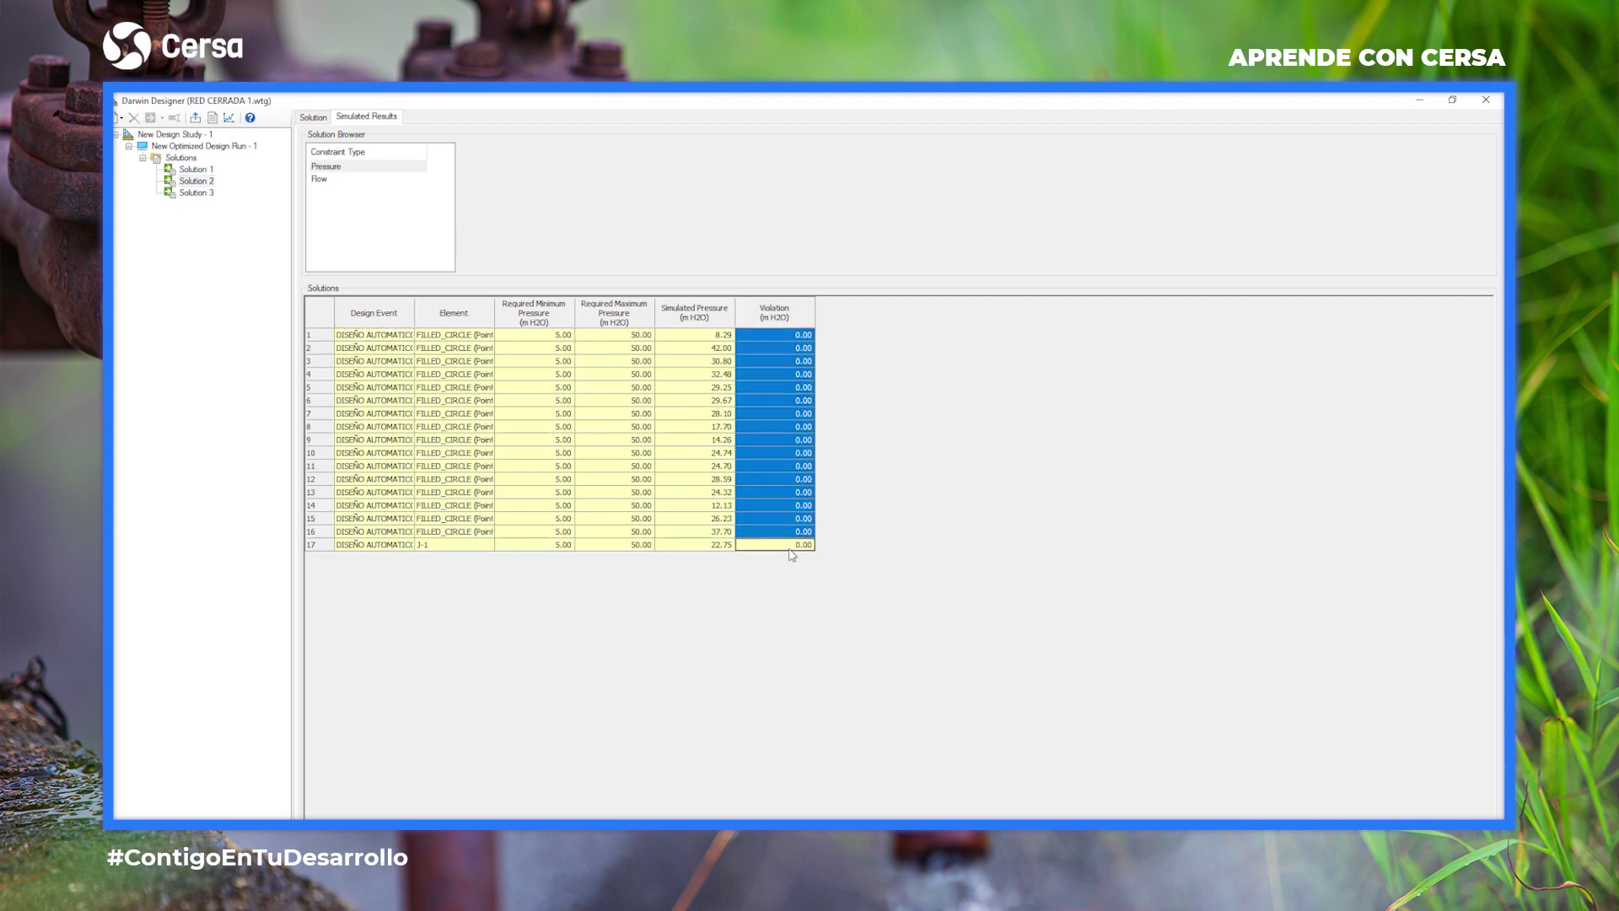
pyautogui.click(200, 193)
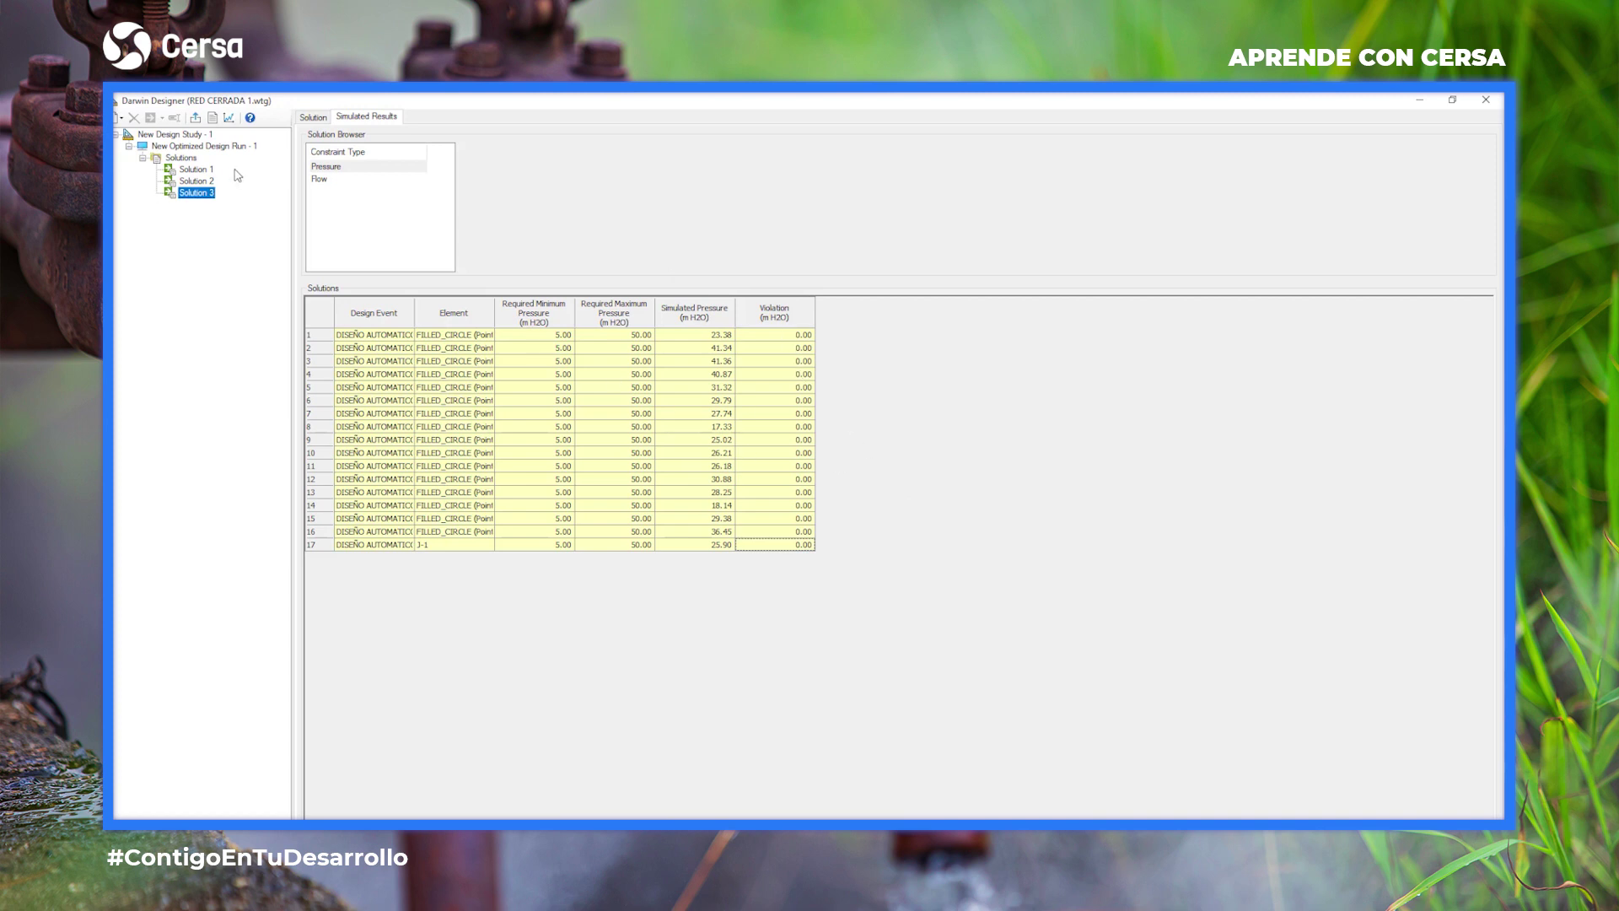
pyautogui.click(193, 159)
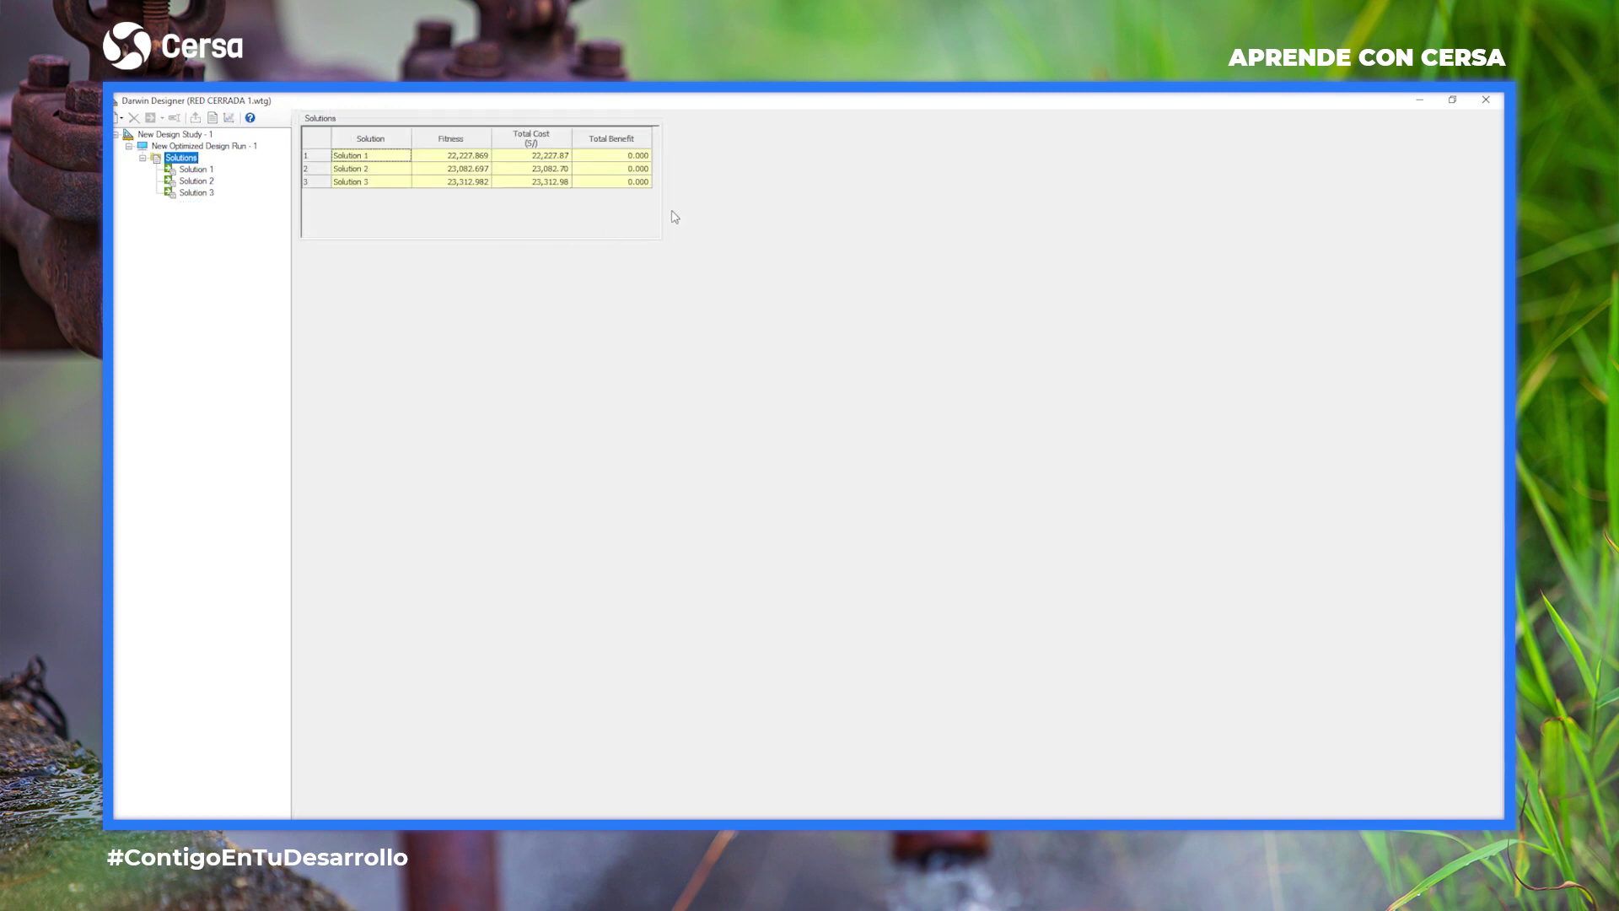
pyautogui.click(563, 157)
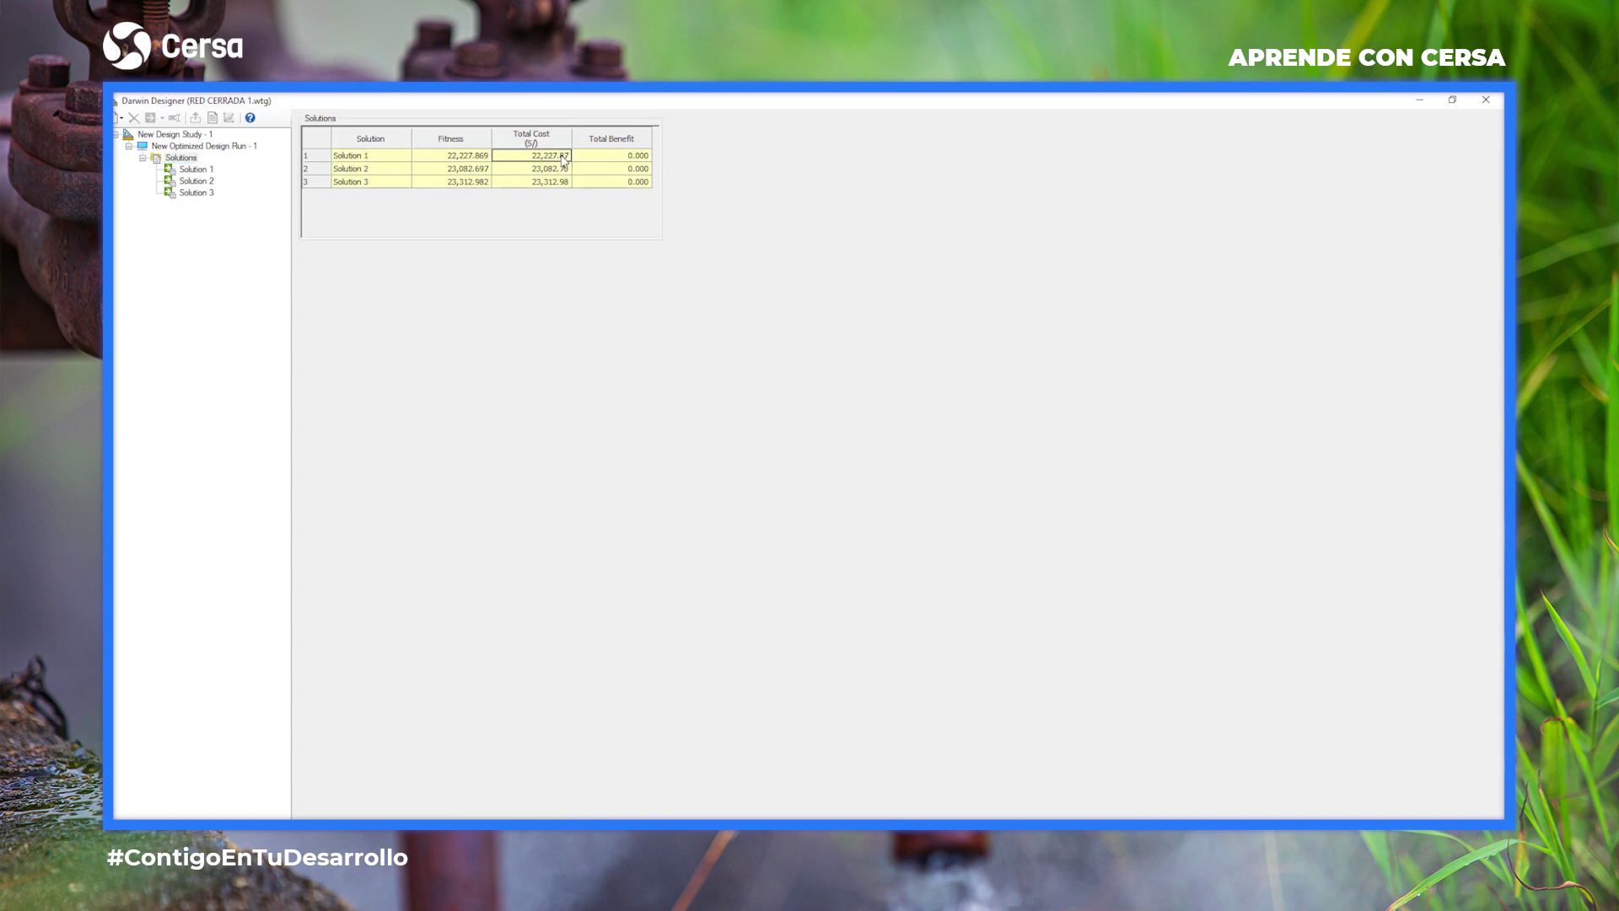
# Export the recomputed Solution 1 to a scenario named SOLUCION FINAL, including physical and active topology alternatives under the same name.
pyautogui.click(199, 170)
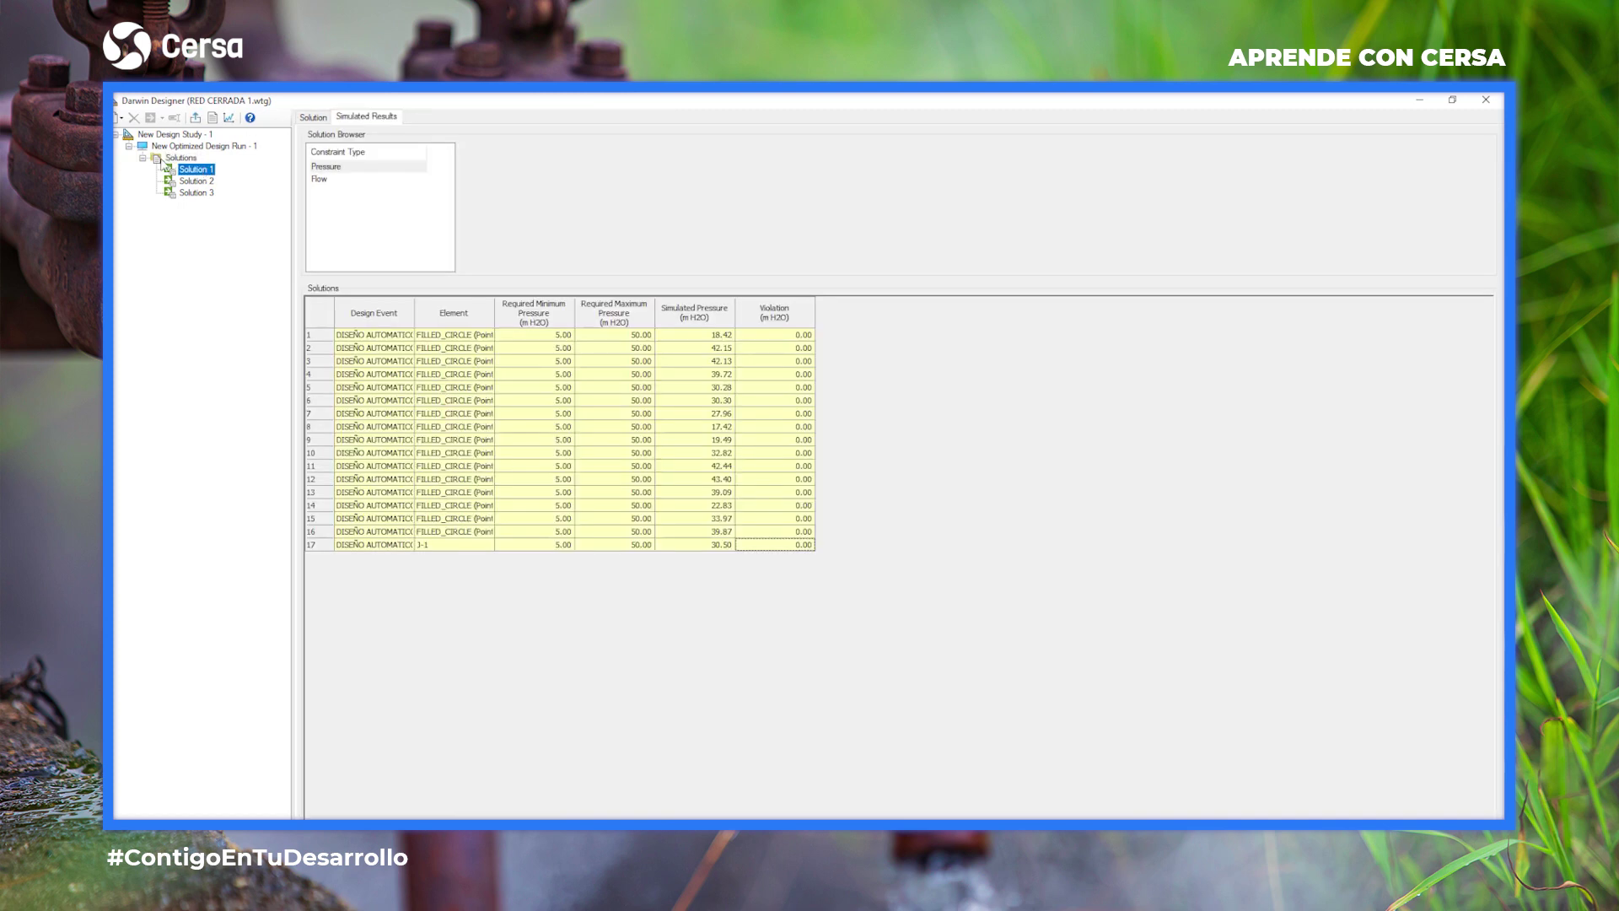
pyautogui.click(195, 117)
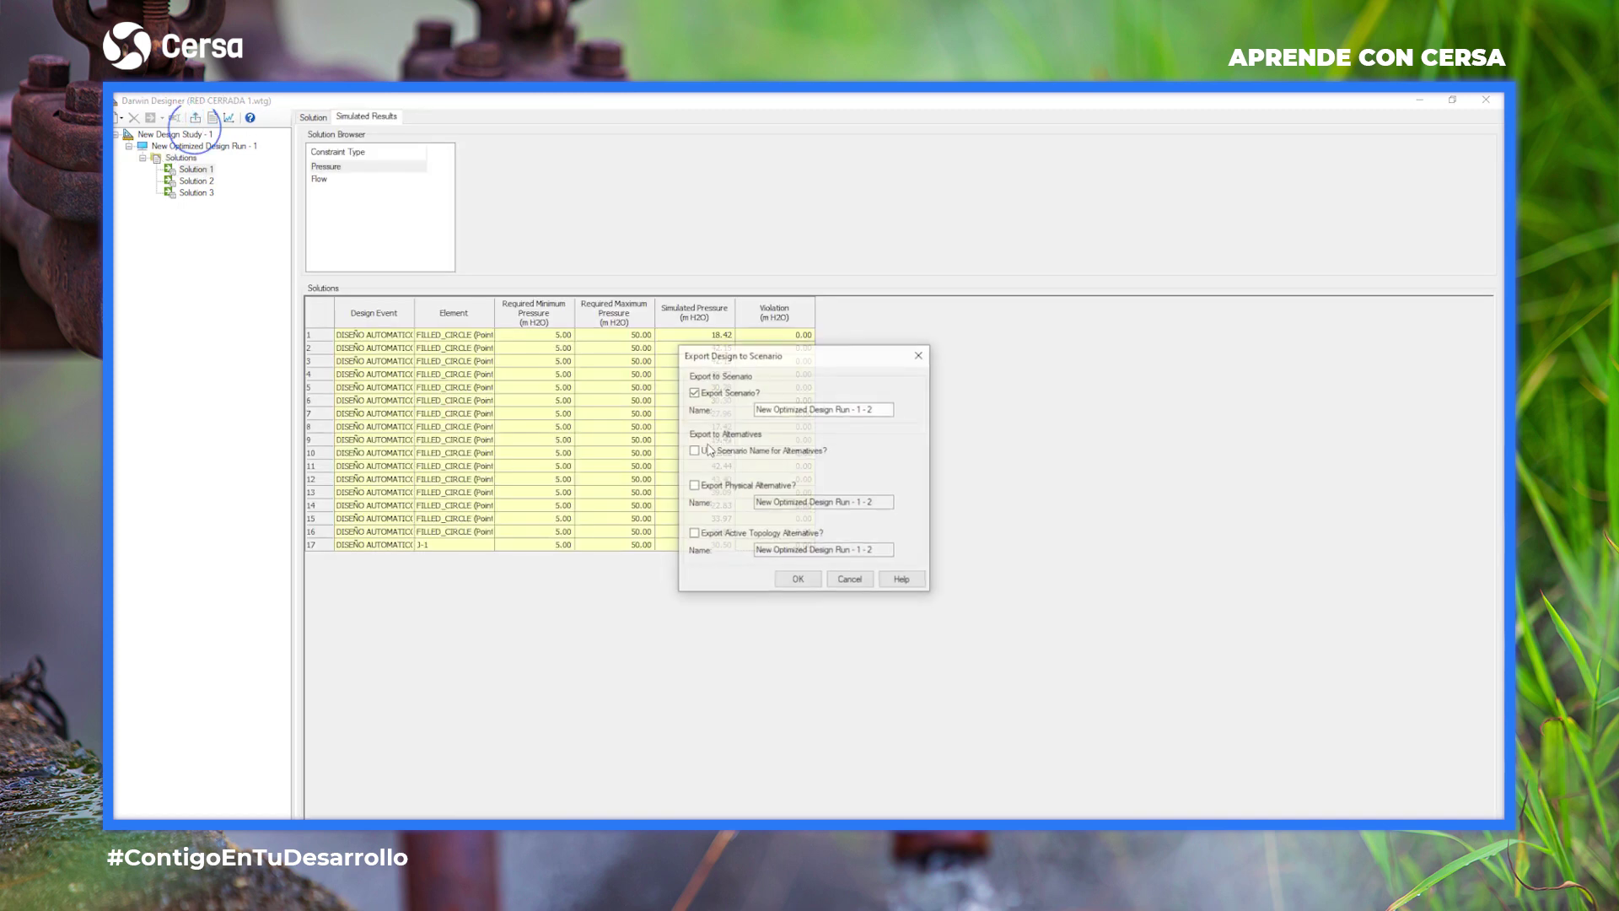
pyautogui.tripleClick(842, 412)
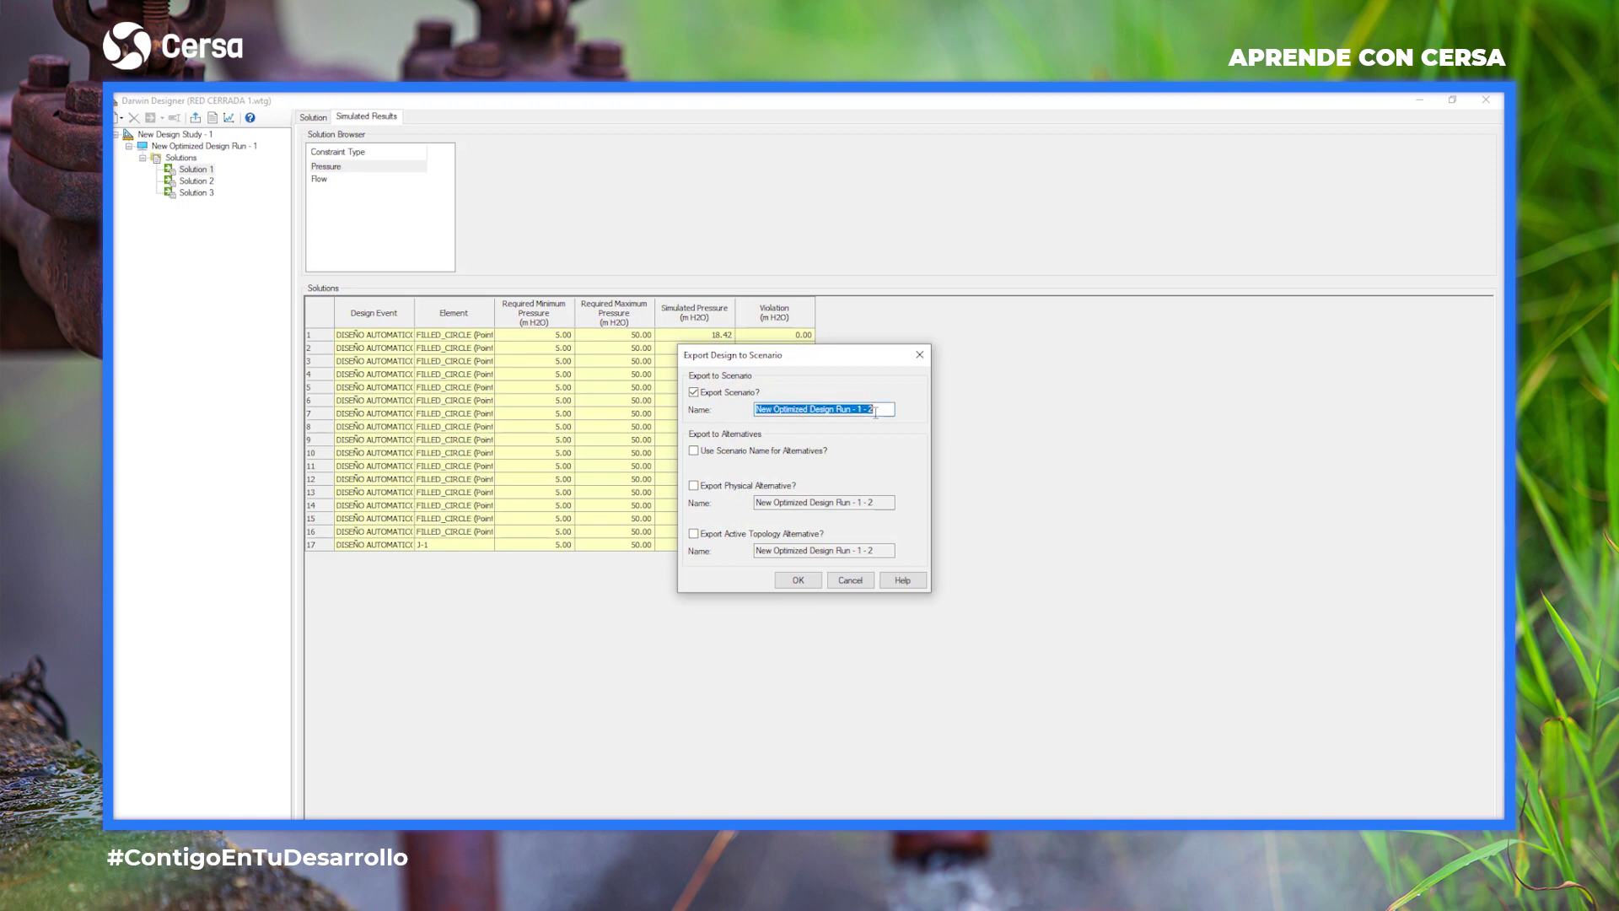
pyautogui.write('solu')
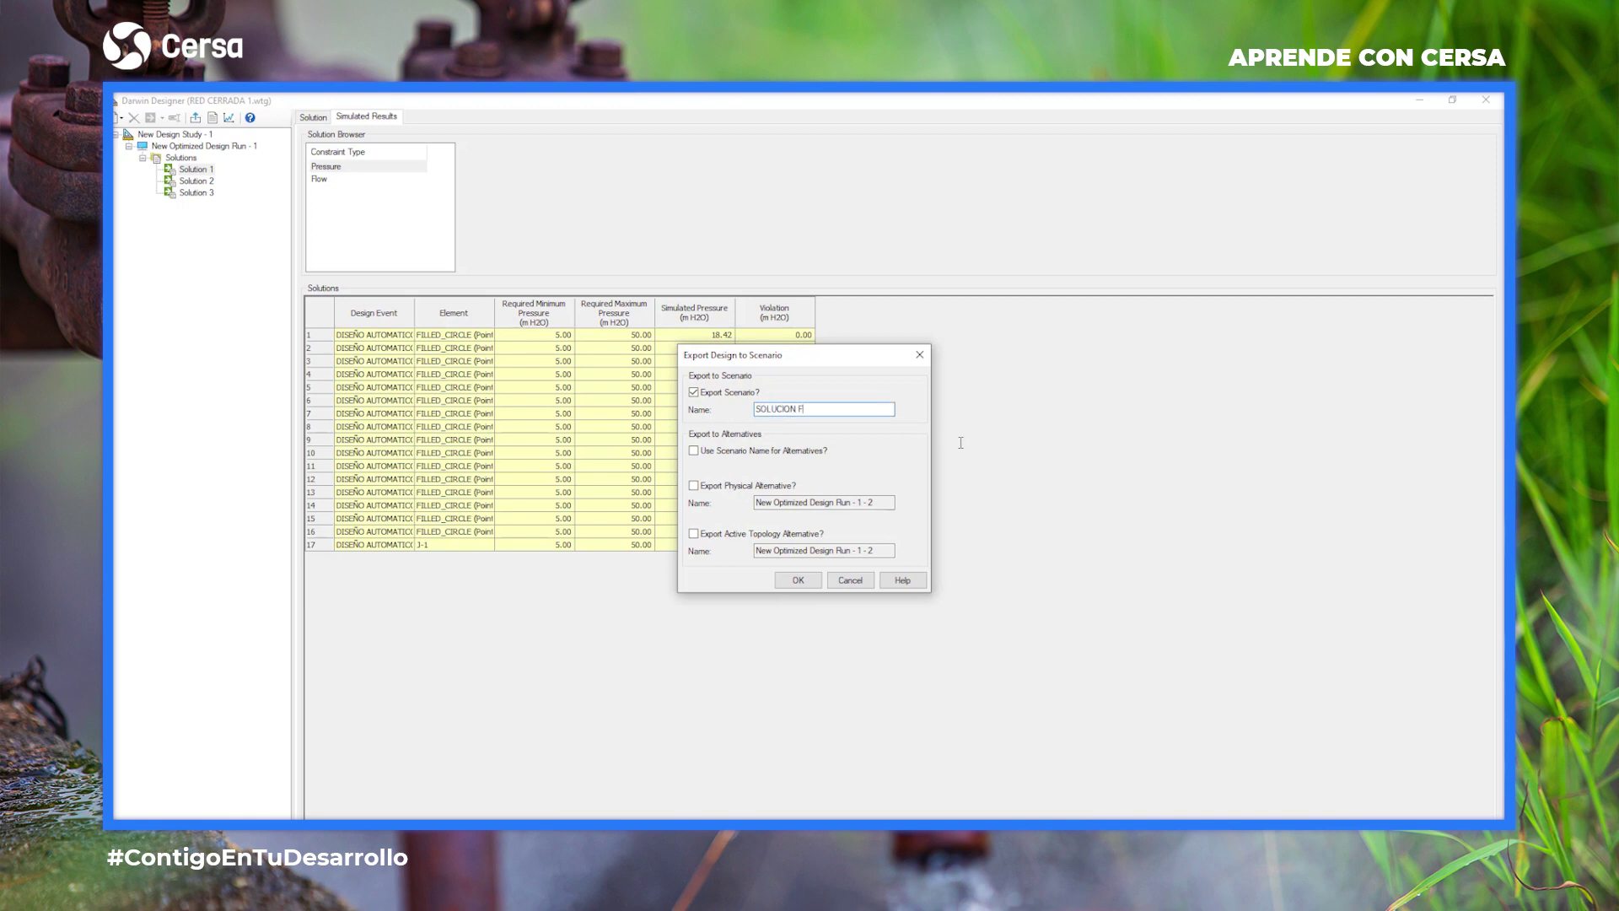
pyautogui.click(693, 450)
pyautogui.click(693, 486)
pyautogui.click(693, 534)
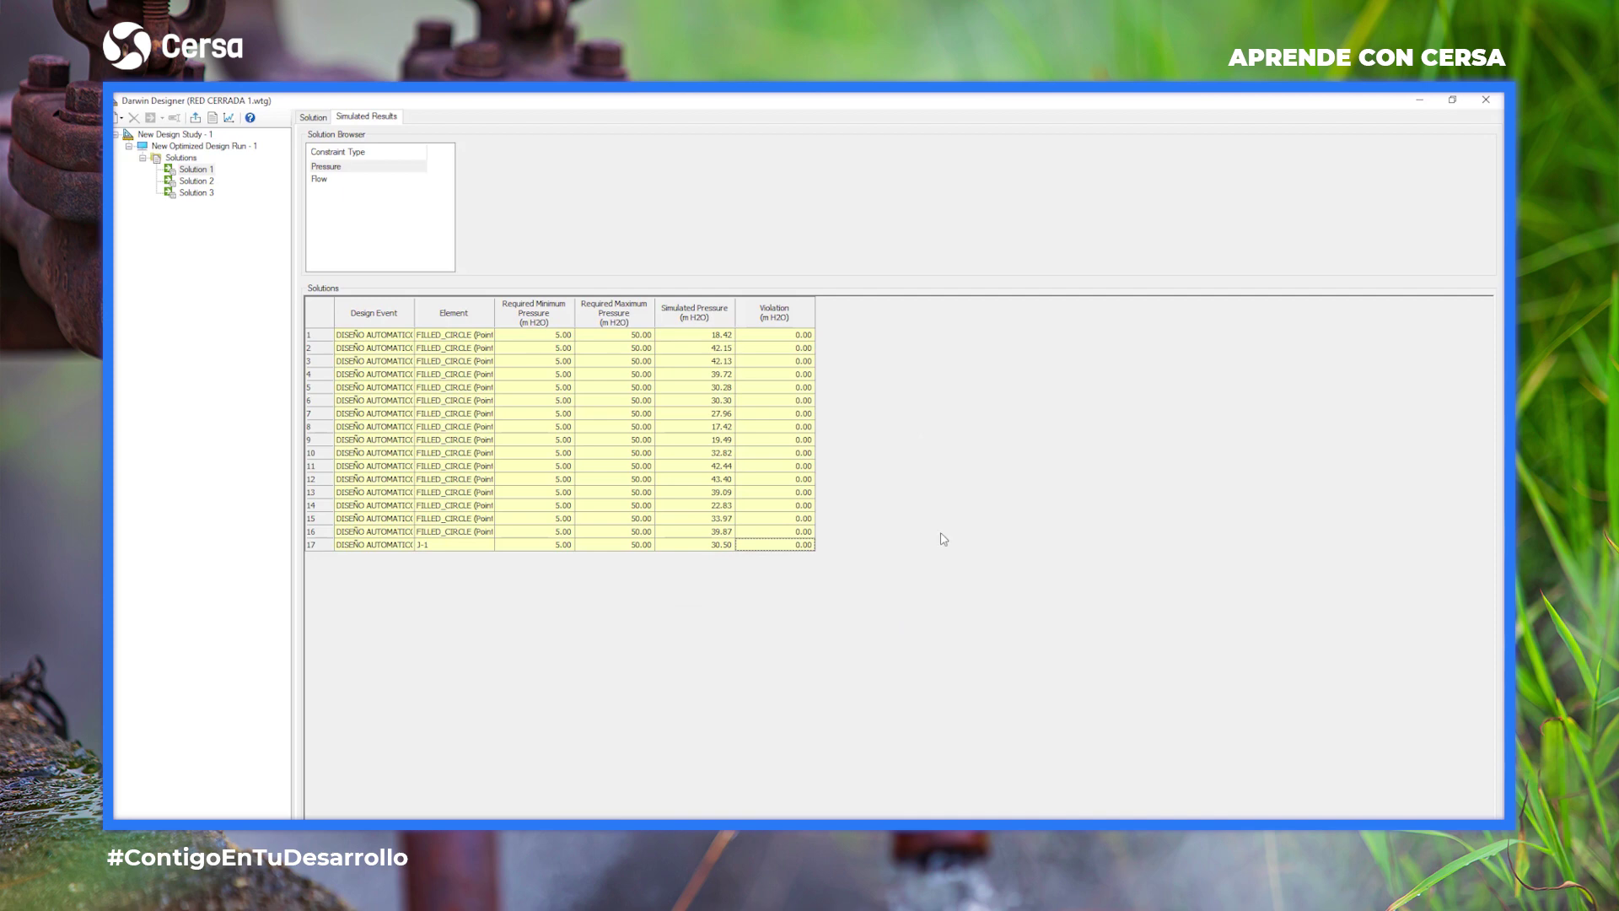
# Close Darwin Designer, compute the SOLUCION FINAL scenario, and dismiss the calculation summary and scenario manager.
pyautogui.click(1485, 101)
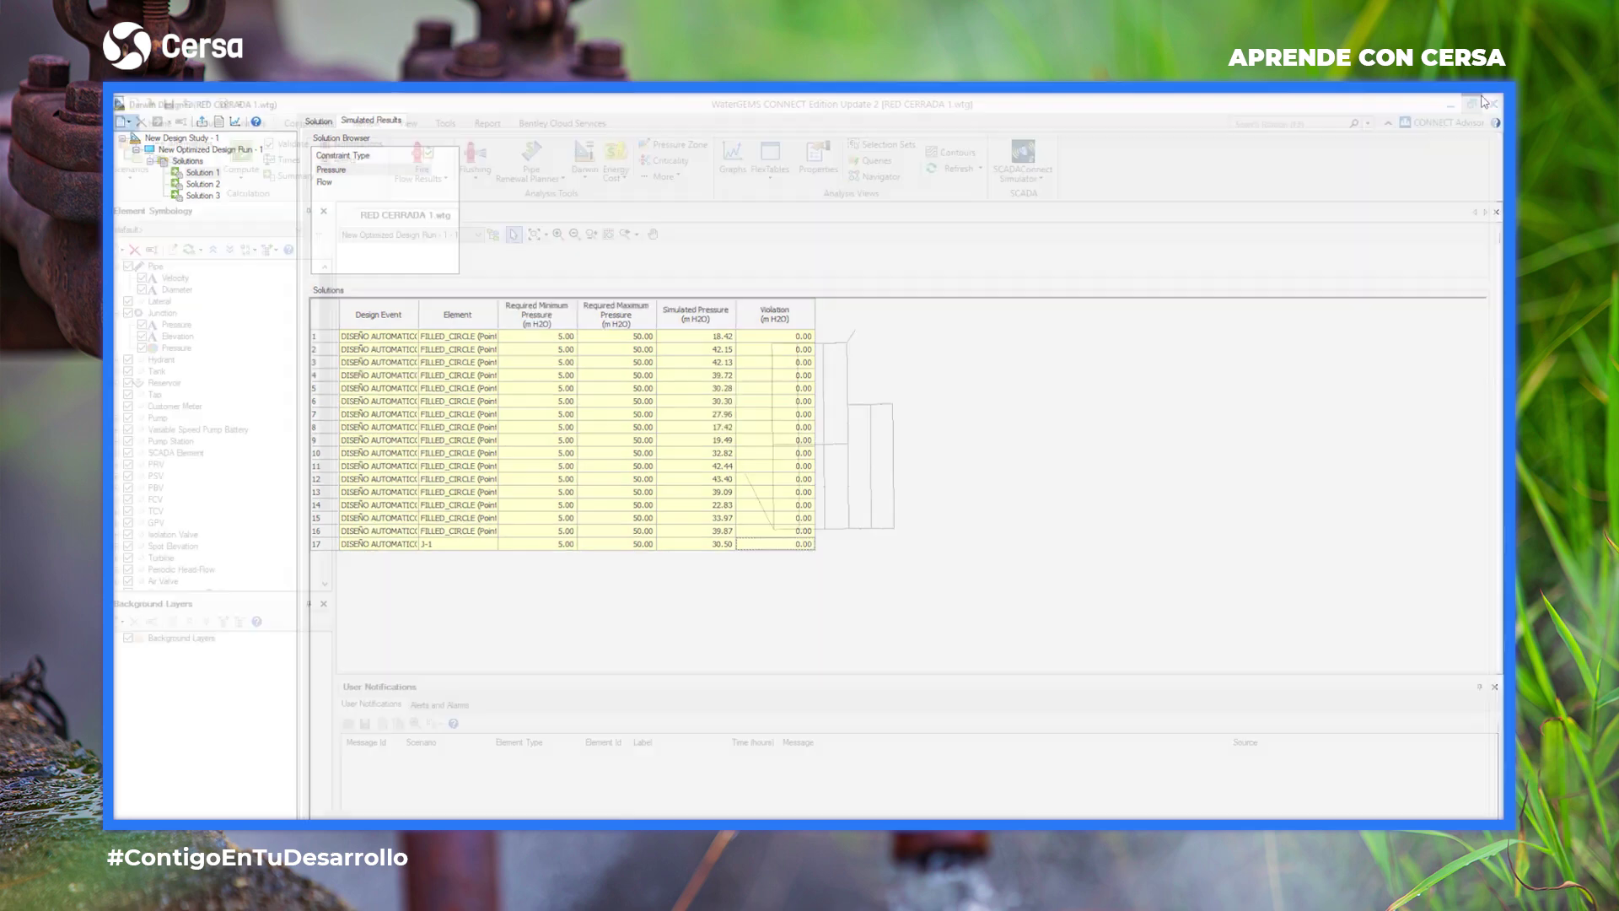
pyautogui.click(128, 174)
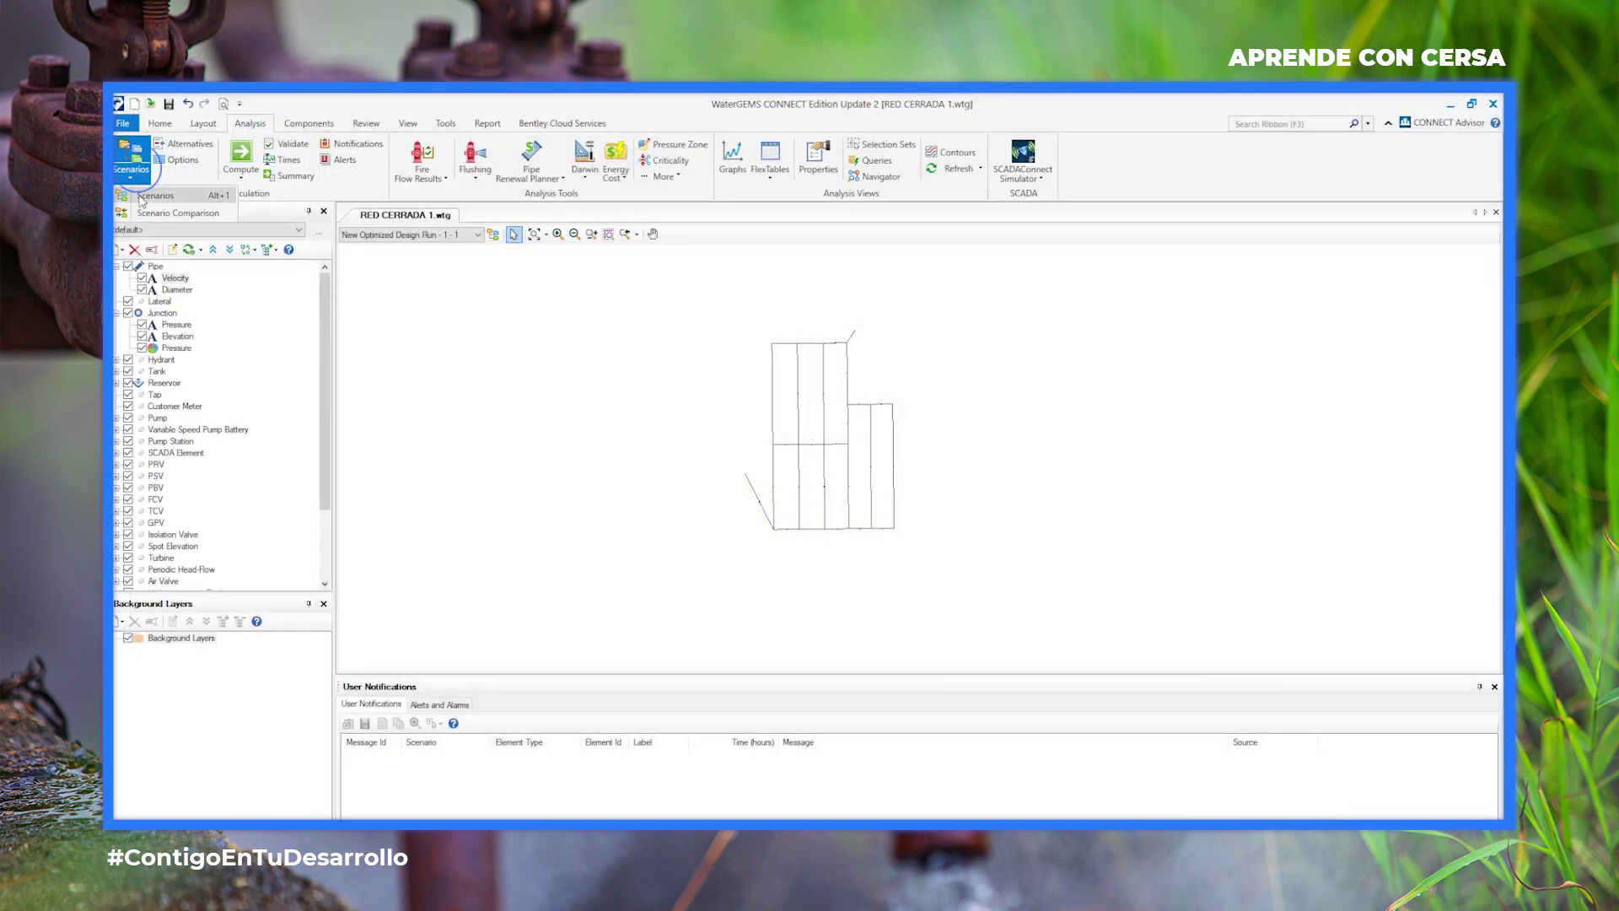
pyautogui.click(154, 195)
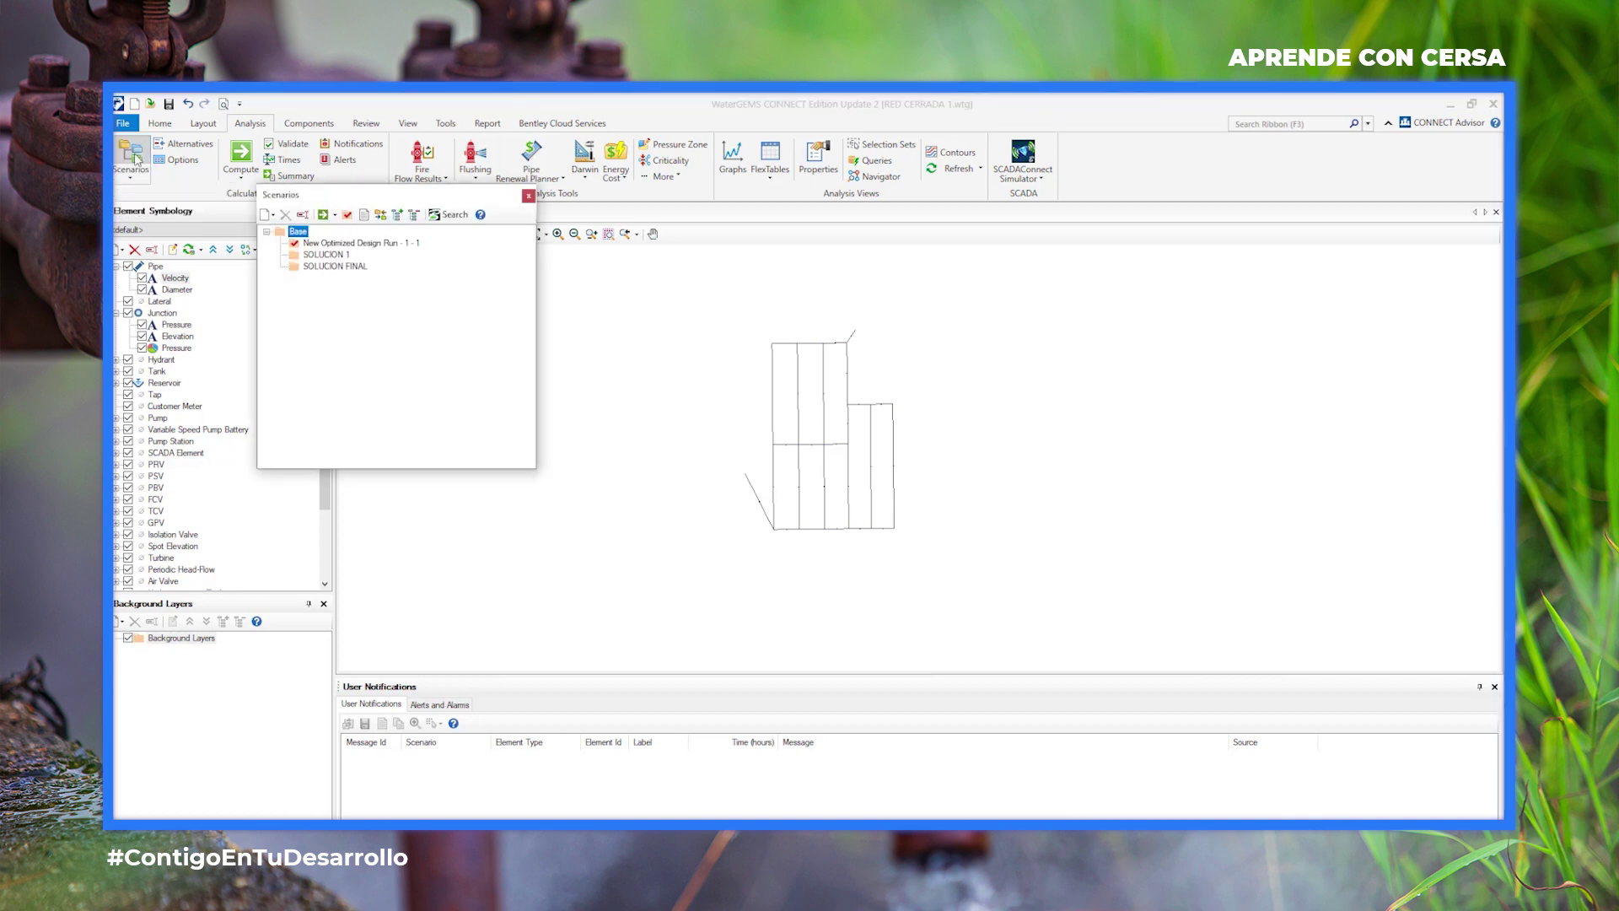
pyautogui.click(352, 268)
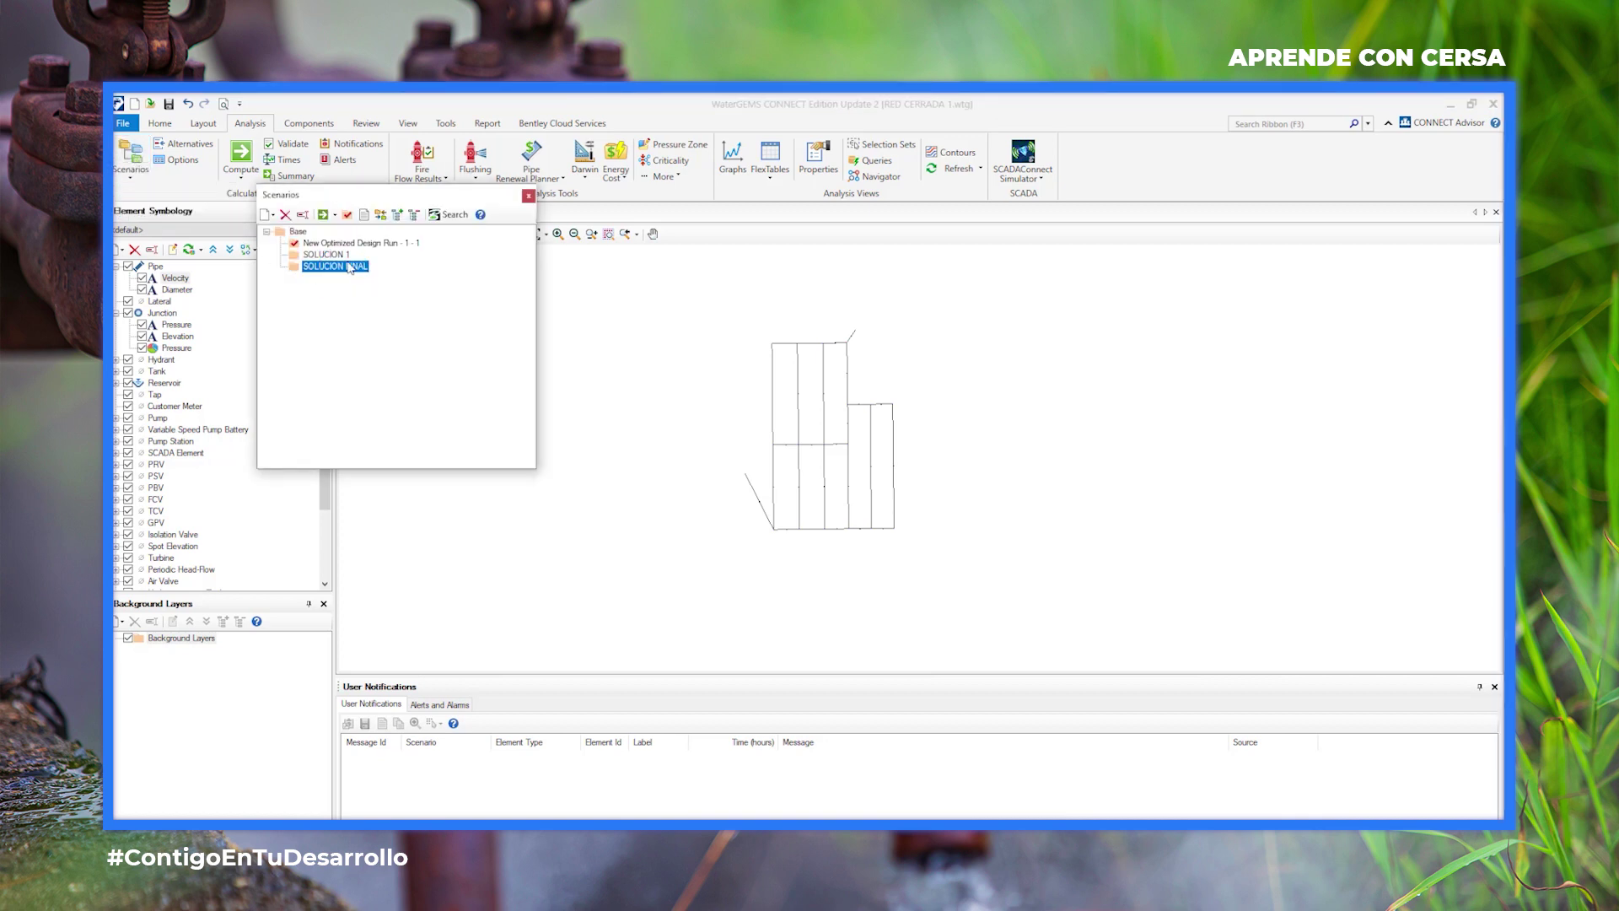
pyautogui.click(320, 215)
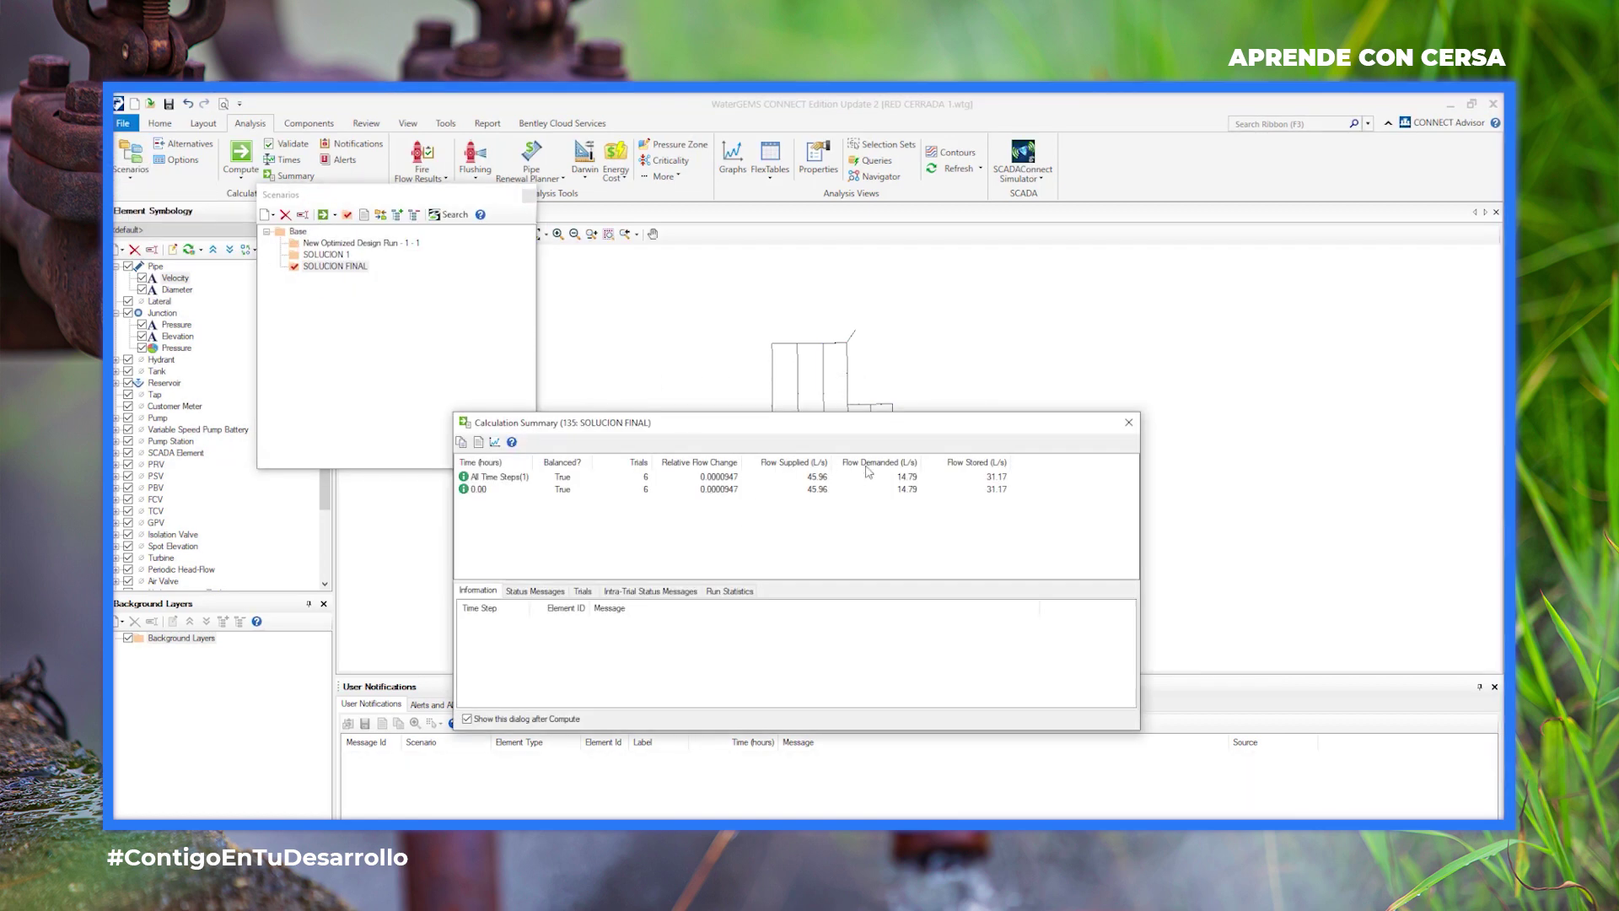
pyautogui.click(1128, 421)
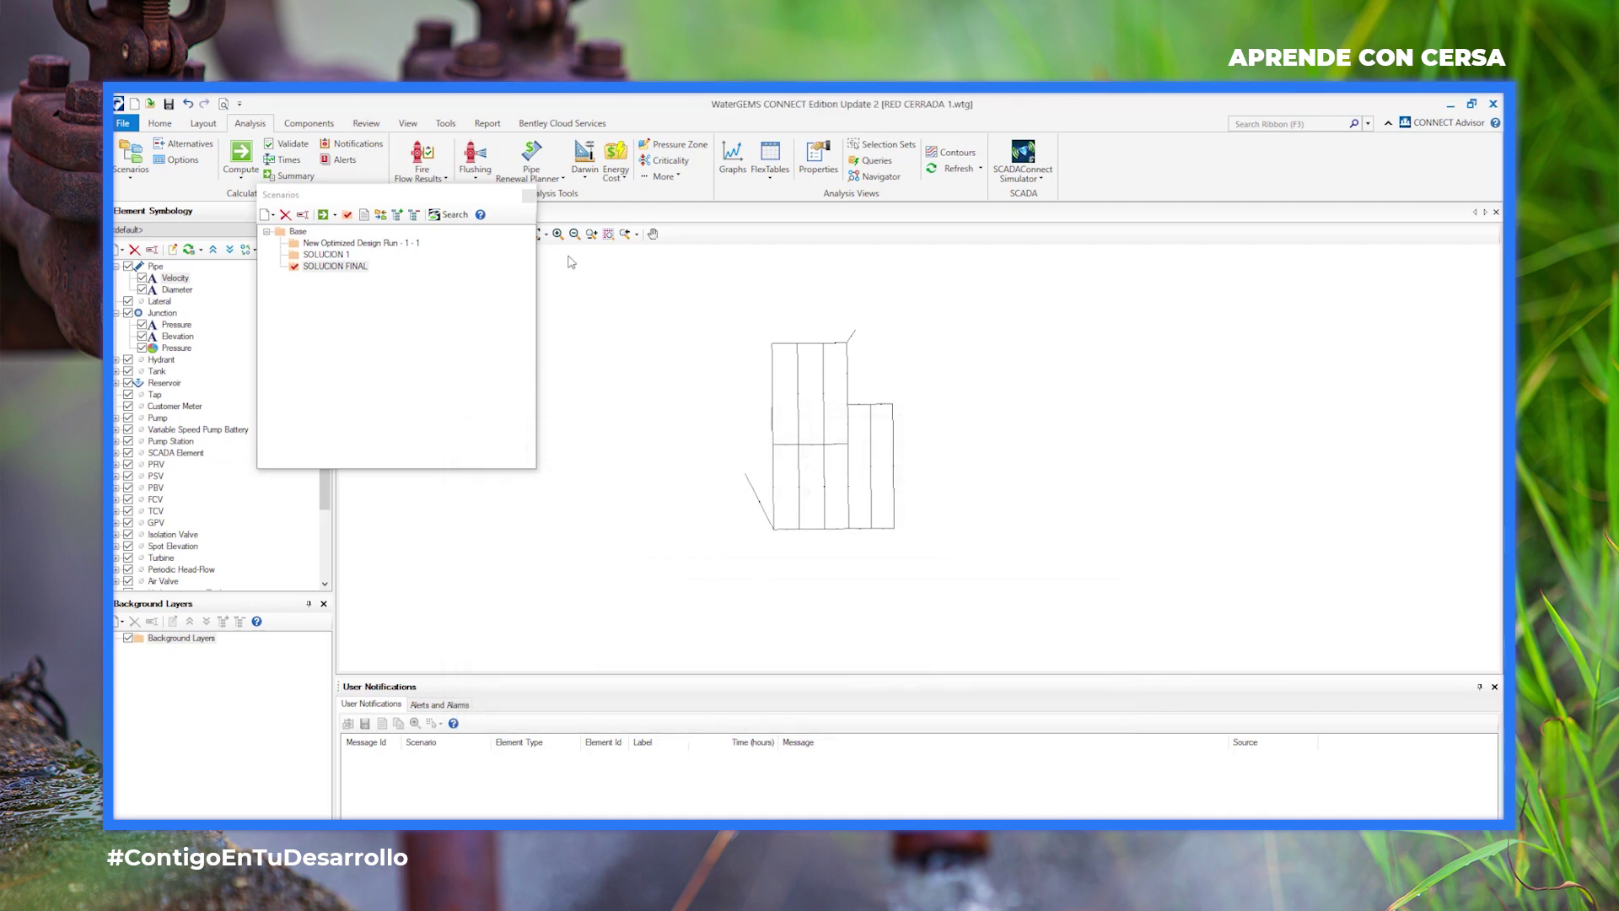
pyautogui.click(531, 194)
# Examine the pipe velocities, diameters, and junction pressures labelled across the network for the SOLUCION FINAL scenario.
pyautogui.scroll(5, 783, 353)
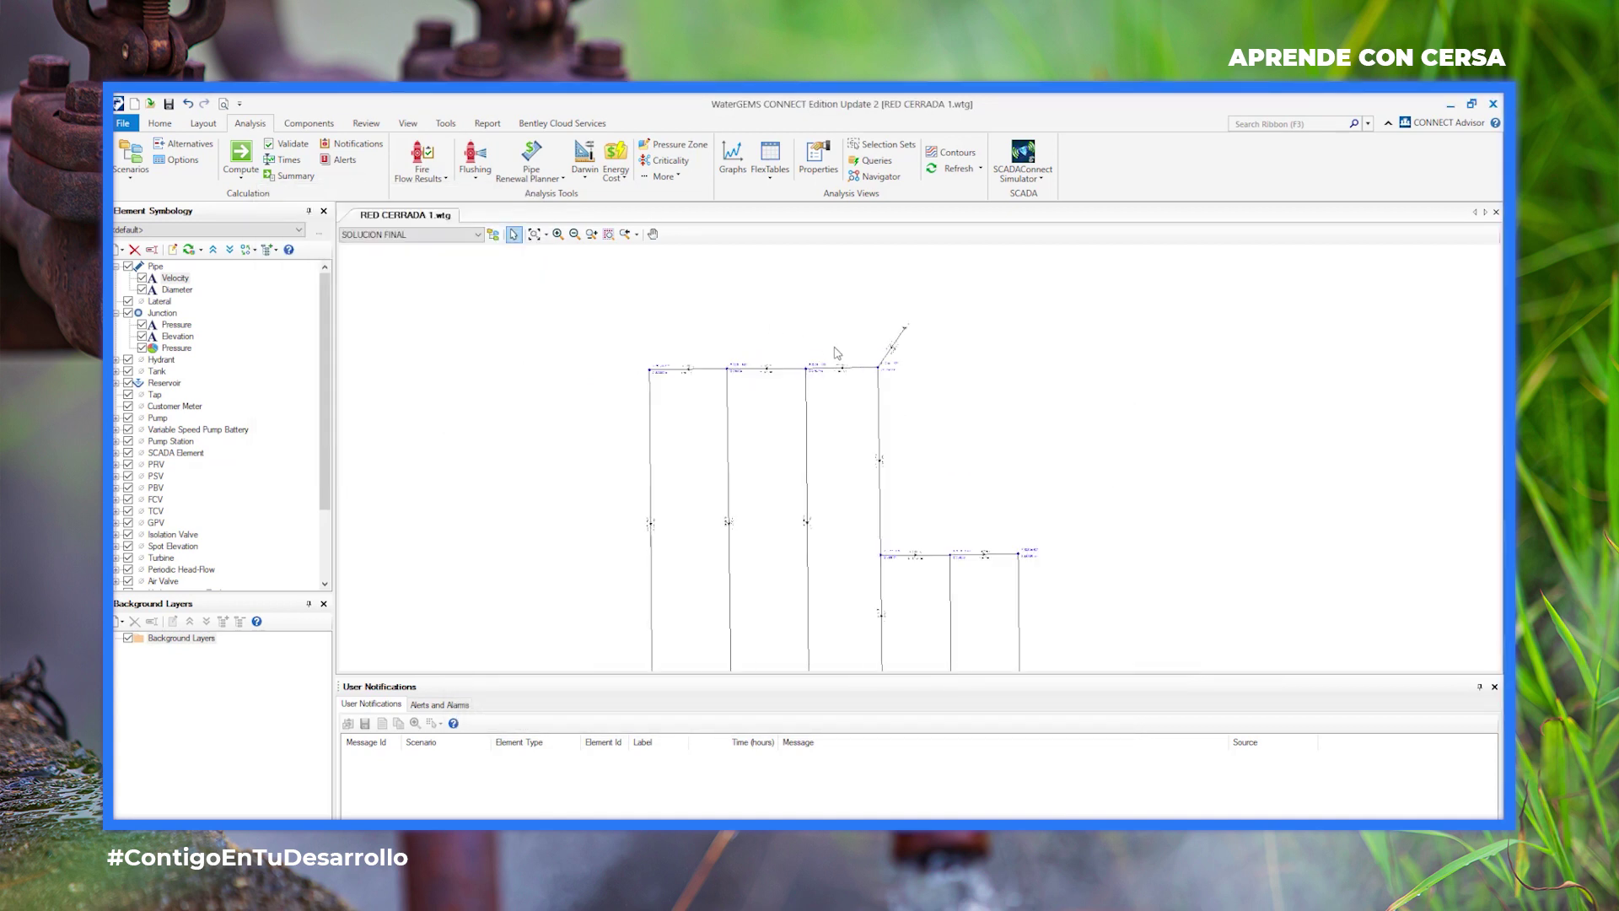
pyautogui.scroll(2, 1081, 453)
pyautogui.scroll(-2, 1082, 449)
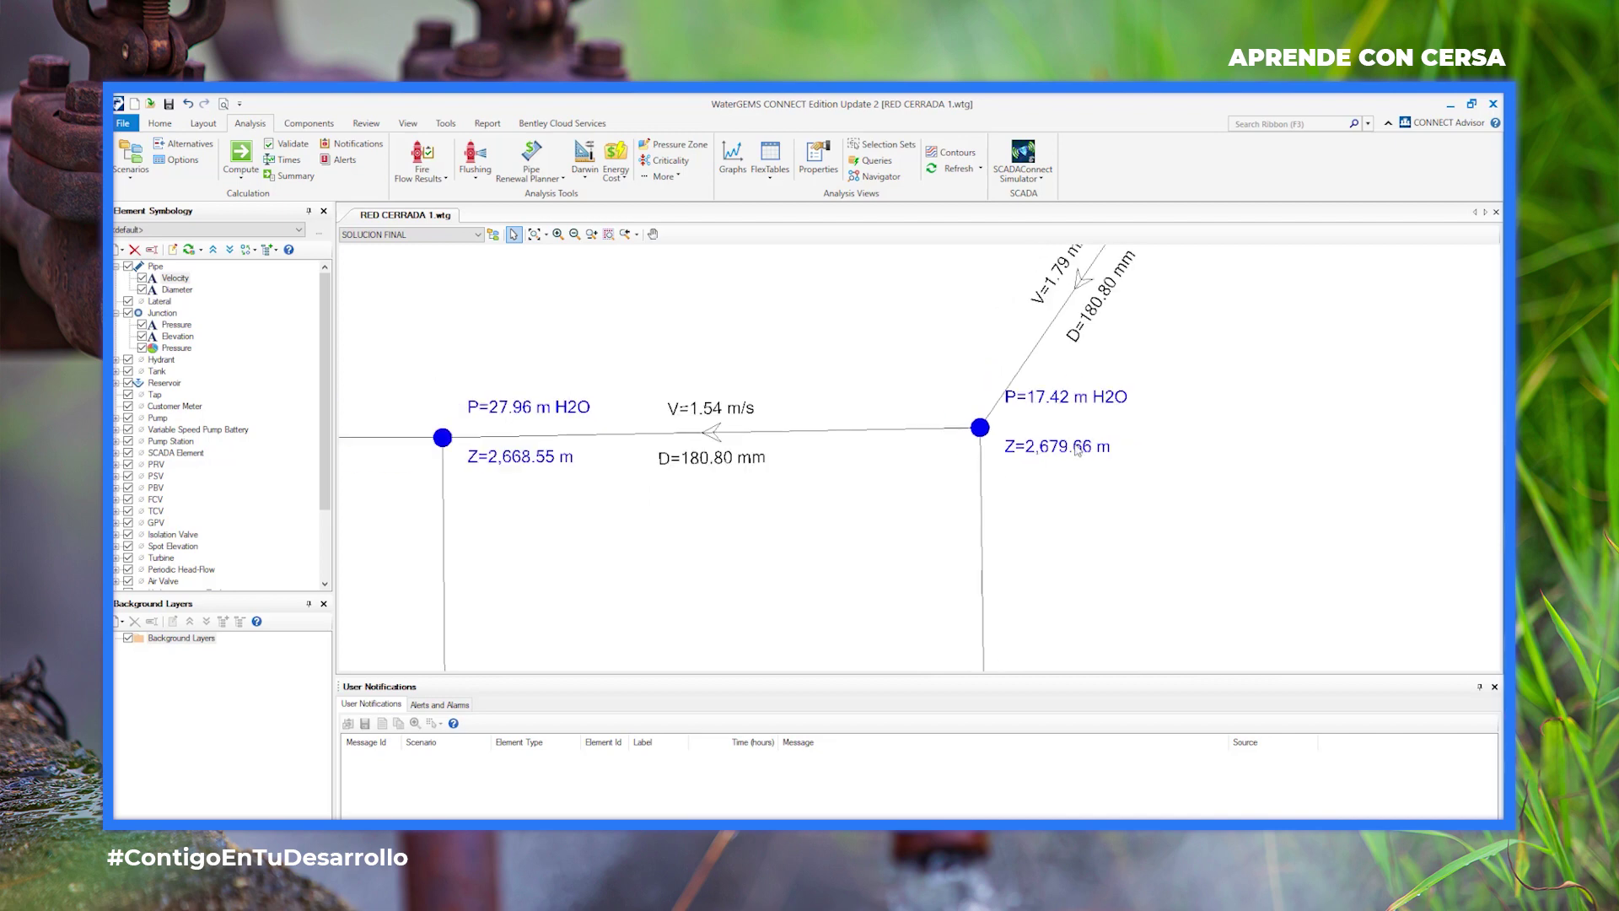
pyautogui.scroll(2, 645, 471)
pyautogui.scroll(-4, 770, 439)
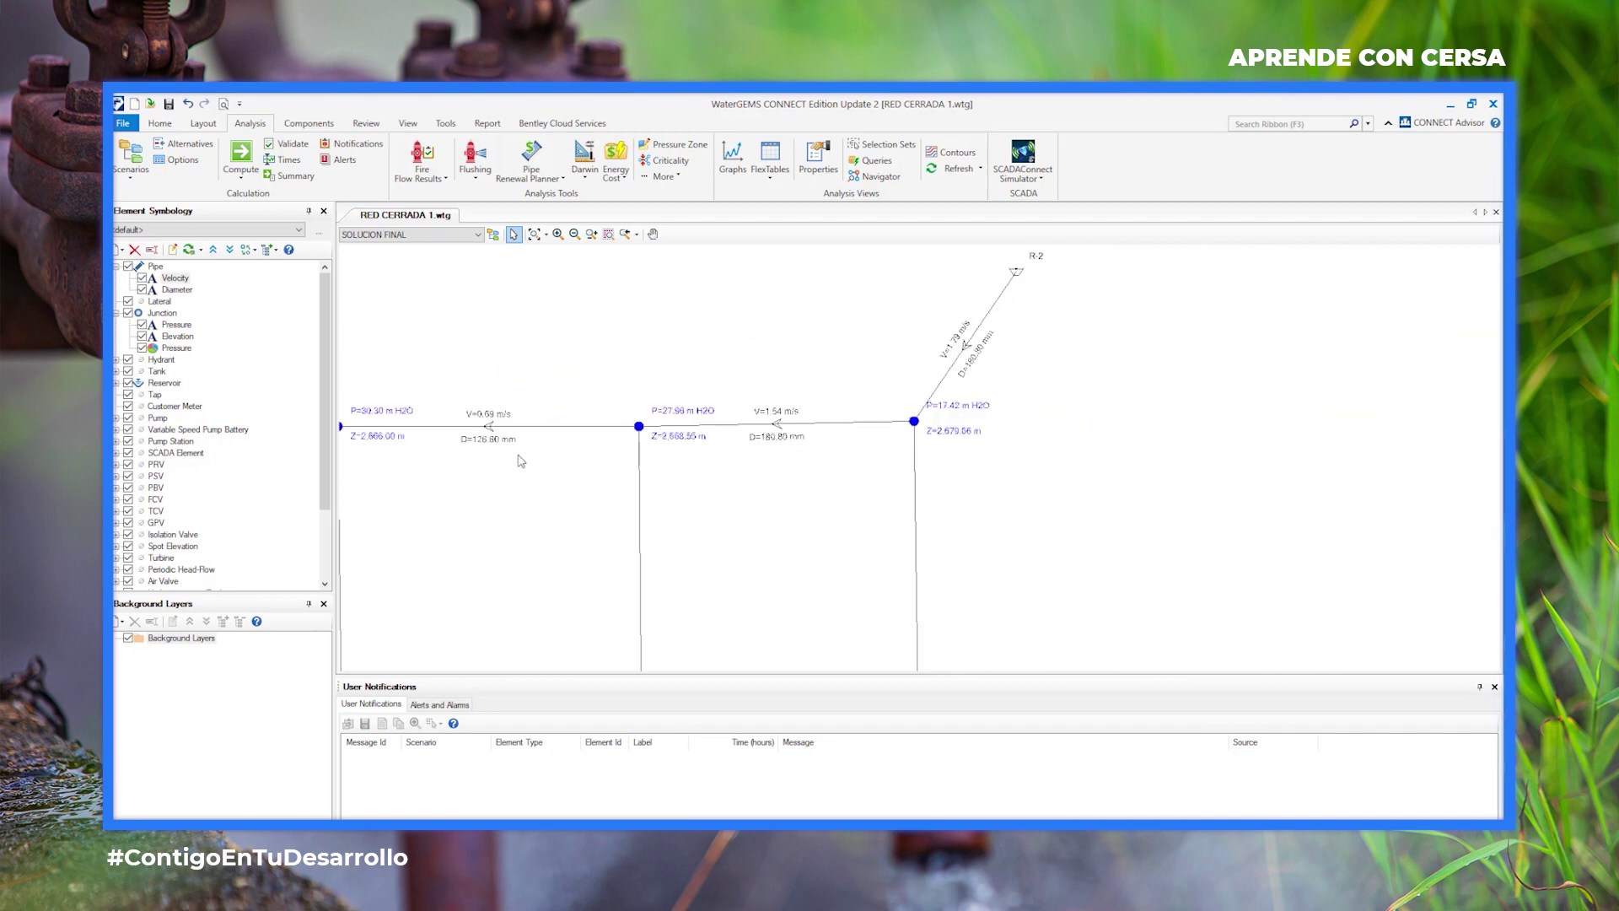
pyautogui.scroll(3, 651, 441)
pyautogui.scroll(-6, 759, 506)
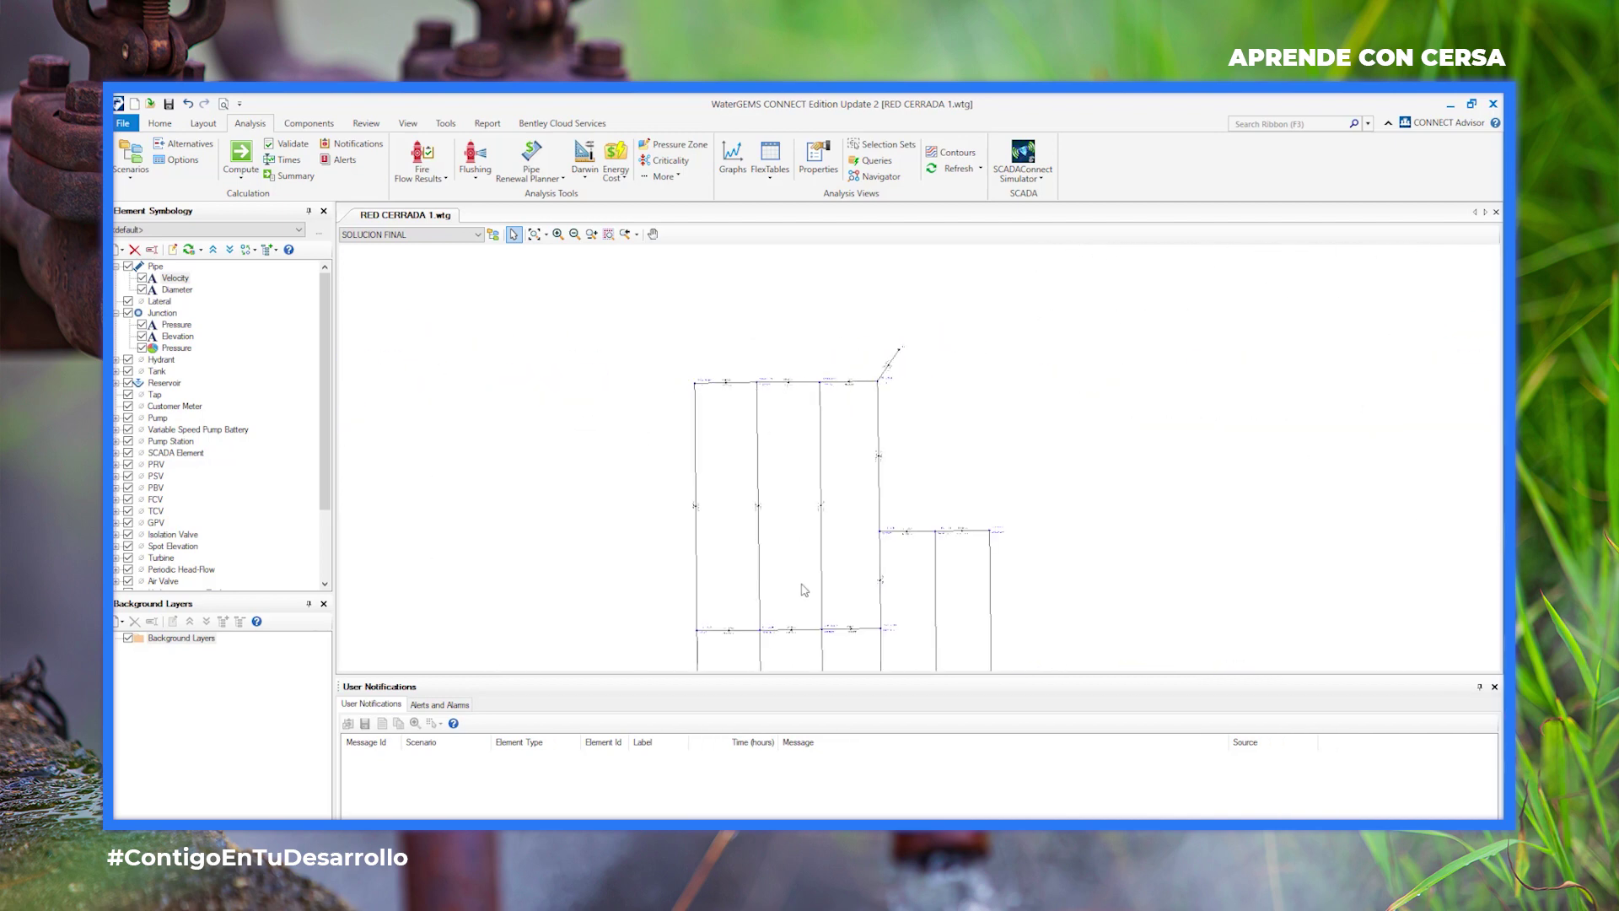
pyautogui.scroll(5, 835, 470)
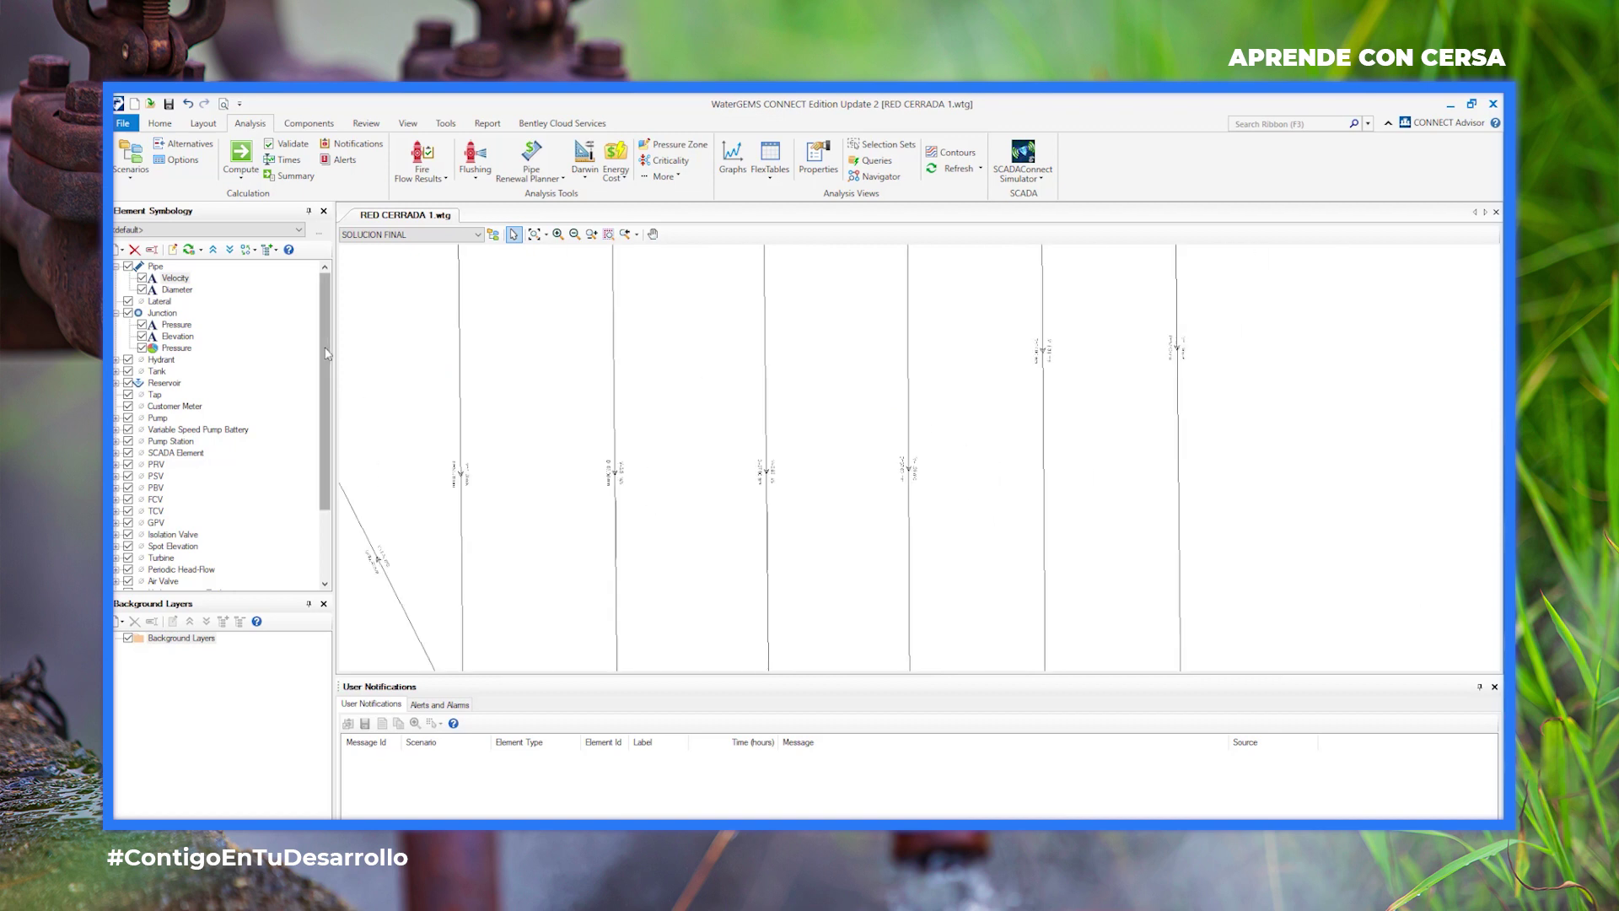
# Create a color coding for pipes based on Velocity, with a minimum of 0.30 m/s and a maximum of 5.00 m/s.
pyautogui.rightClick(156, 267)
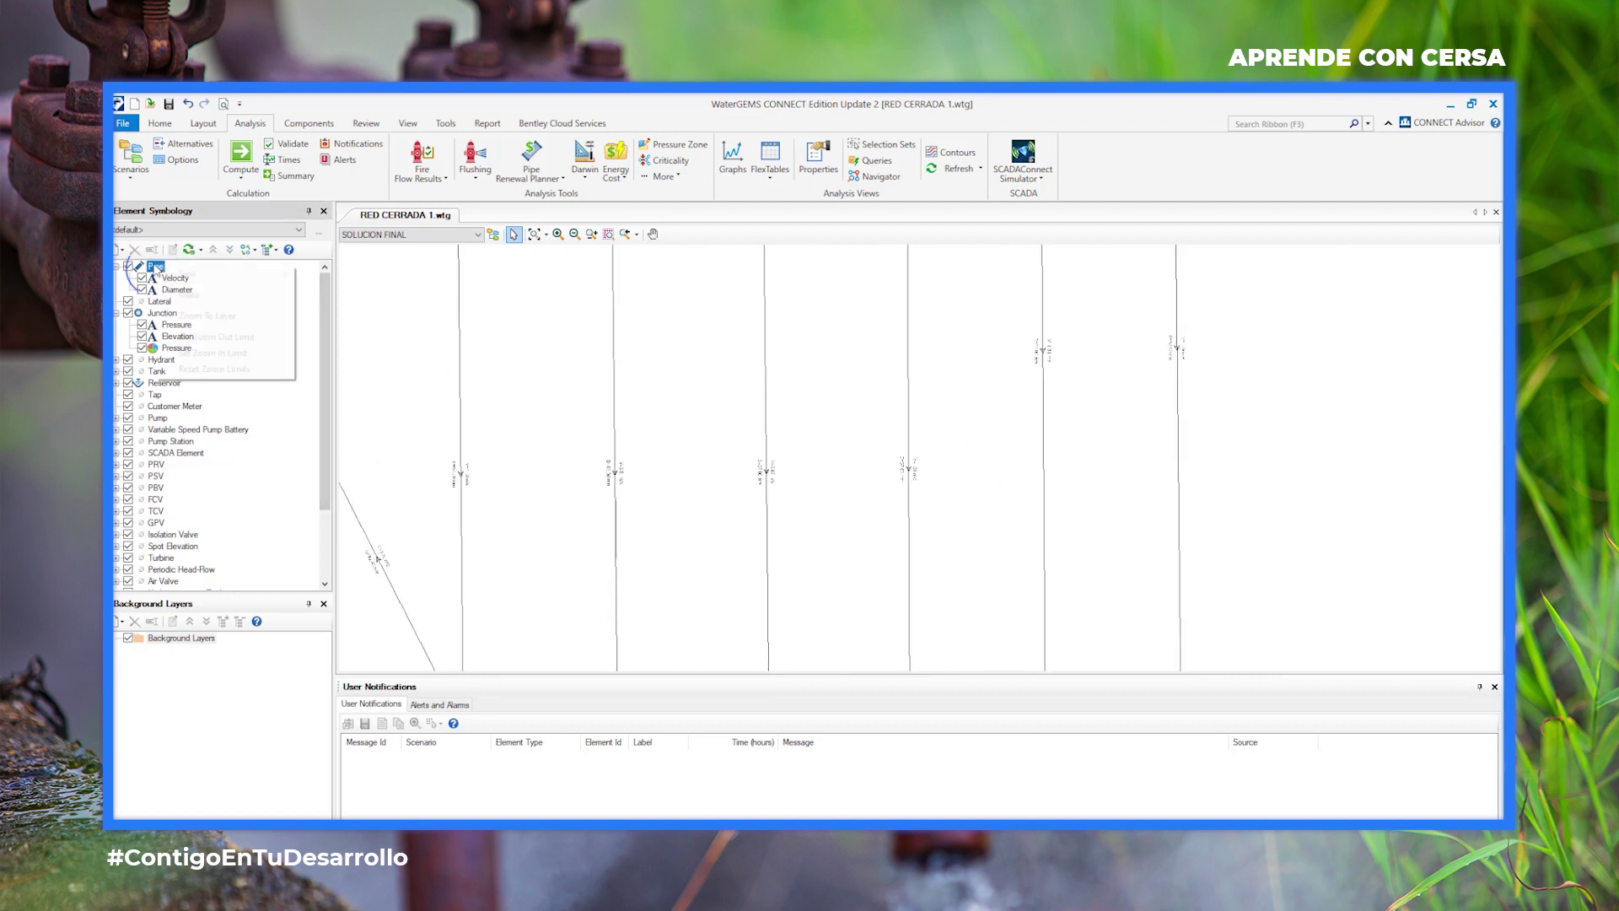
pyautogui.moveTo(253, 283)
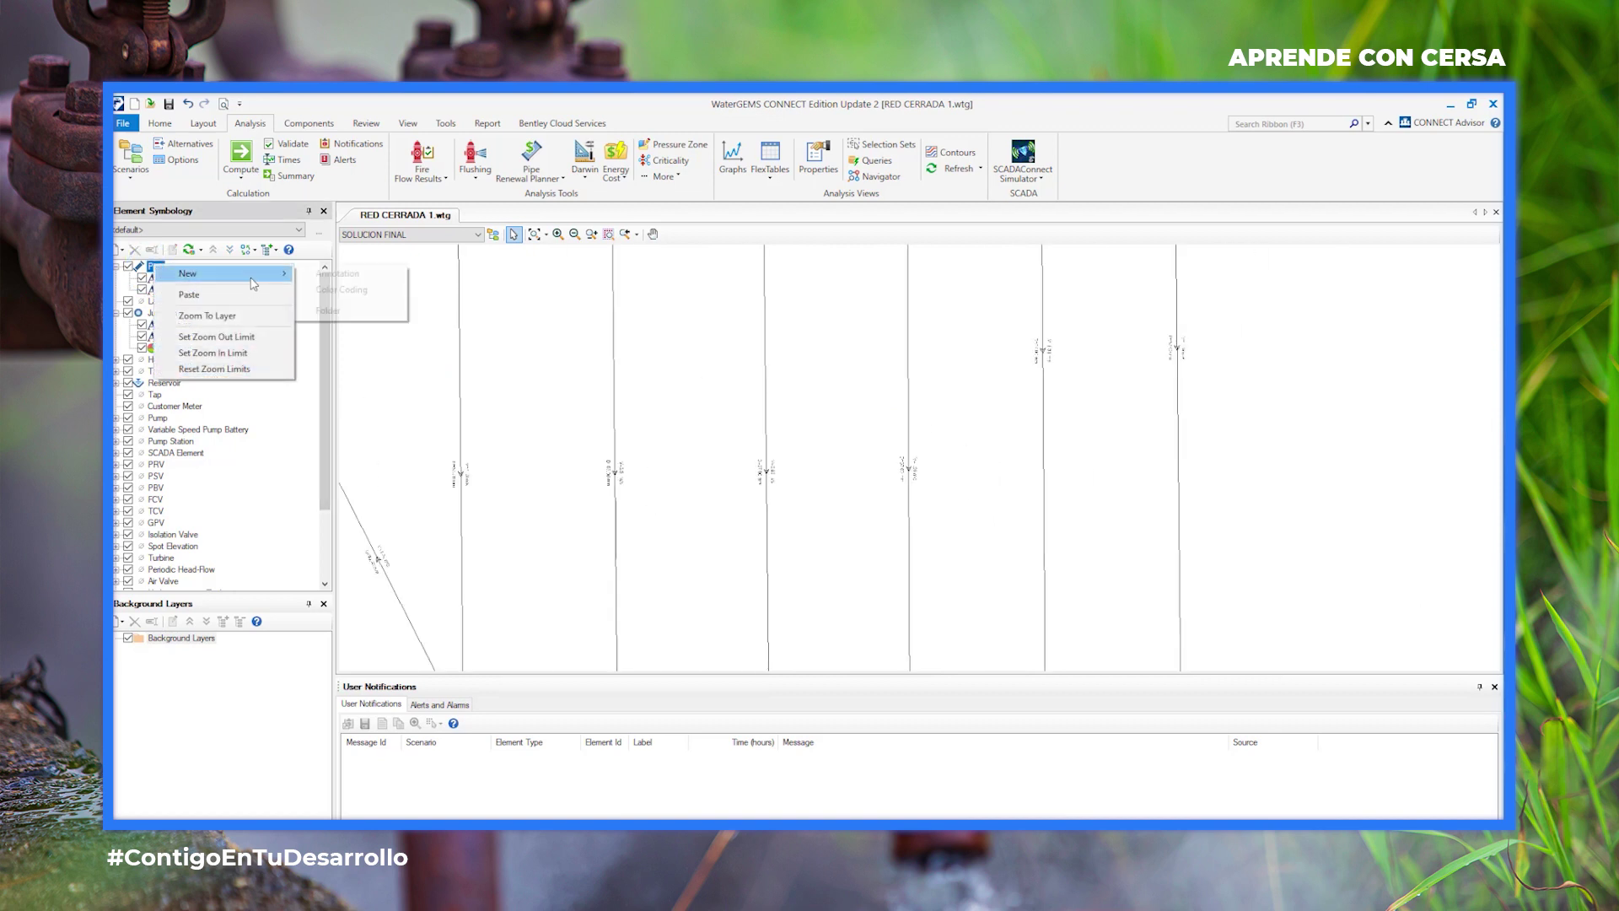
pyautogui.click(327, 289)
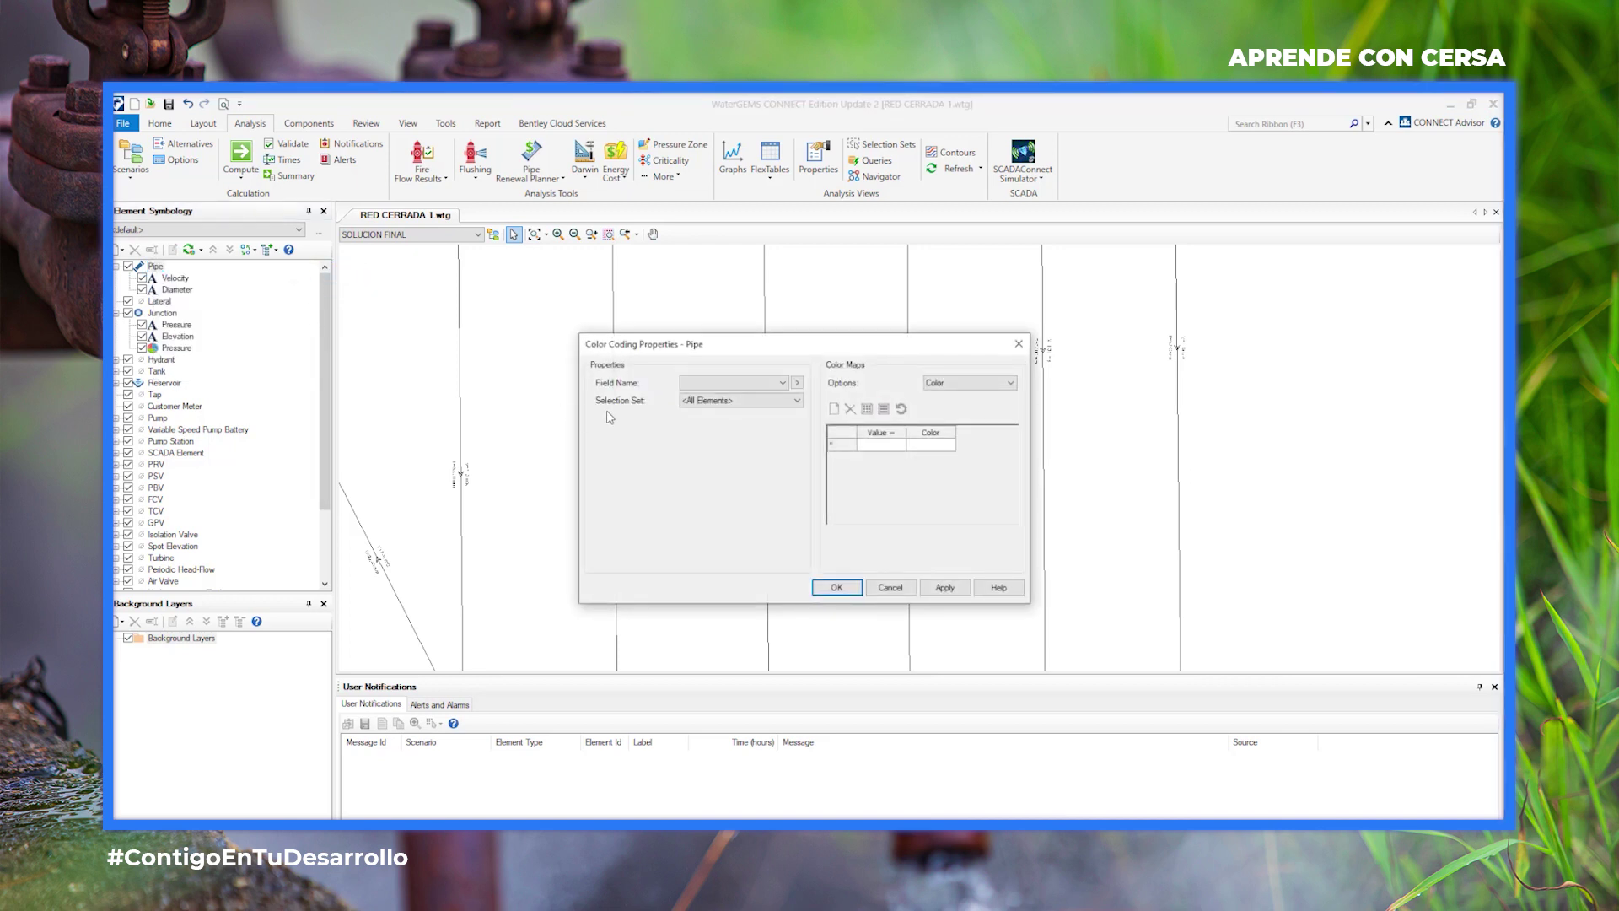
pyautogui.click(735, 383)
pyautogui.moveTo(857, 438); pyautogui.dragTo(857, 644)
pyautogui.click(708, 538)
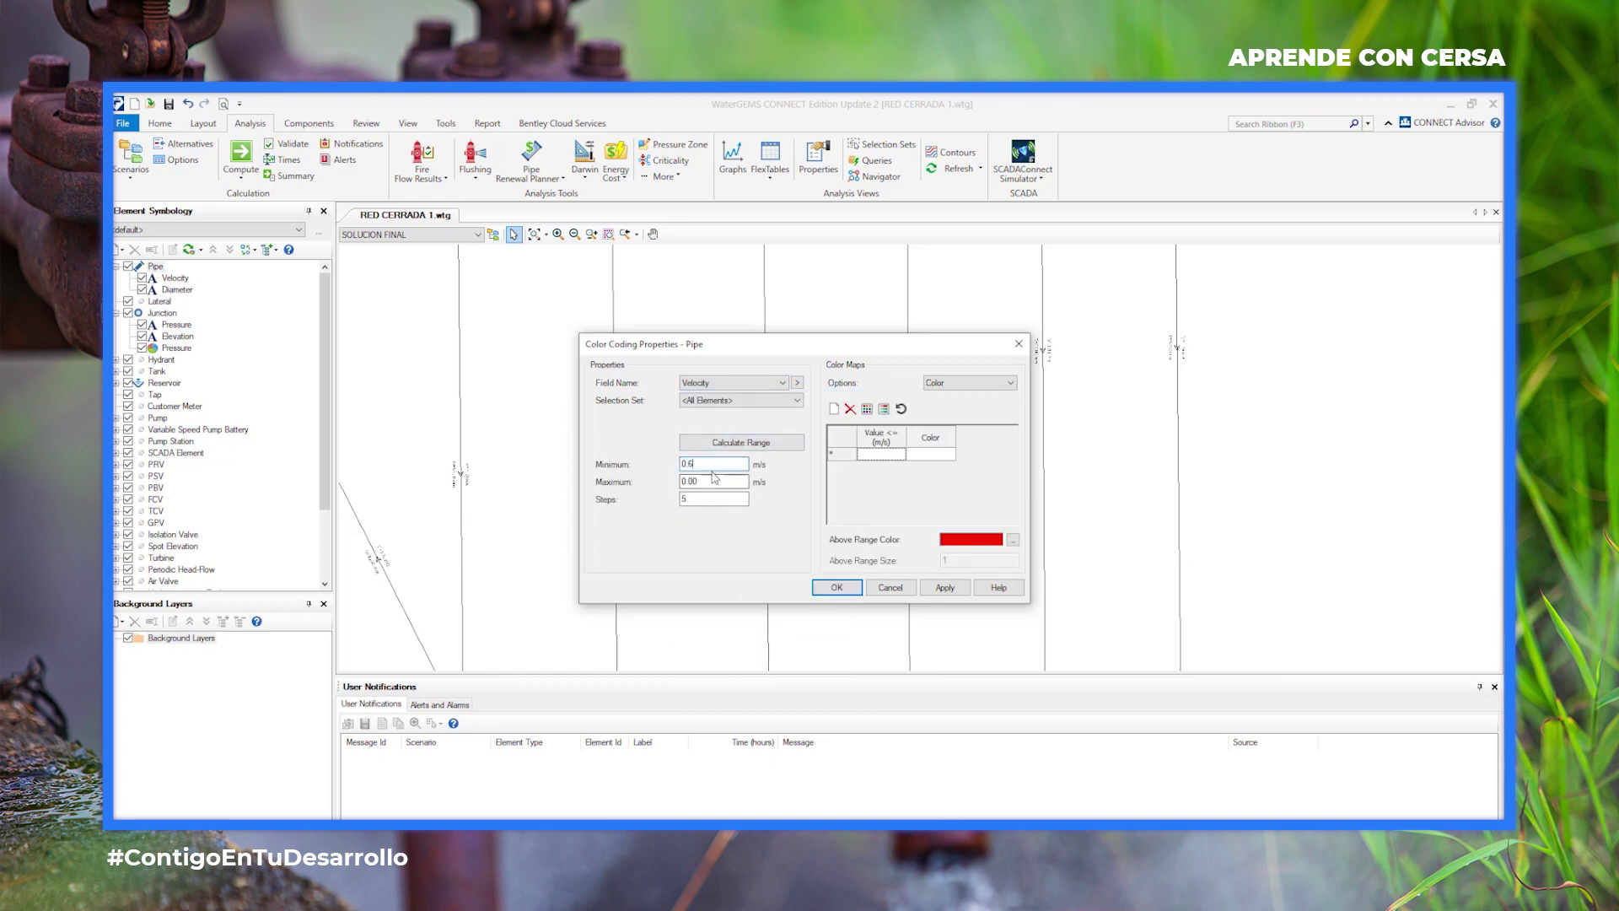
pyautogui.write('0.3')
pyautogui.click(713, 480)
pyautogui.click(723, 463)
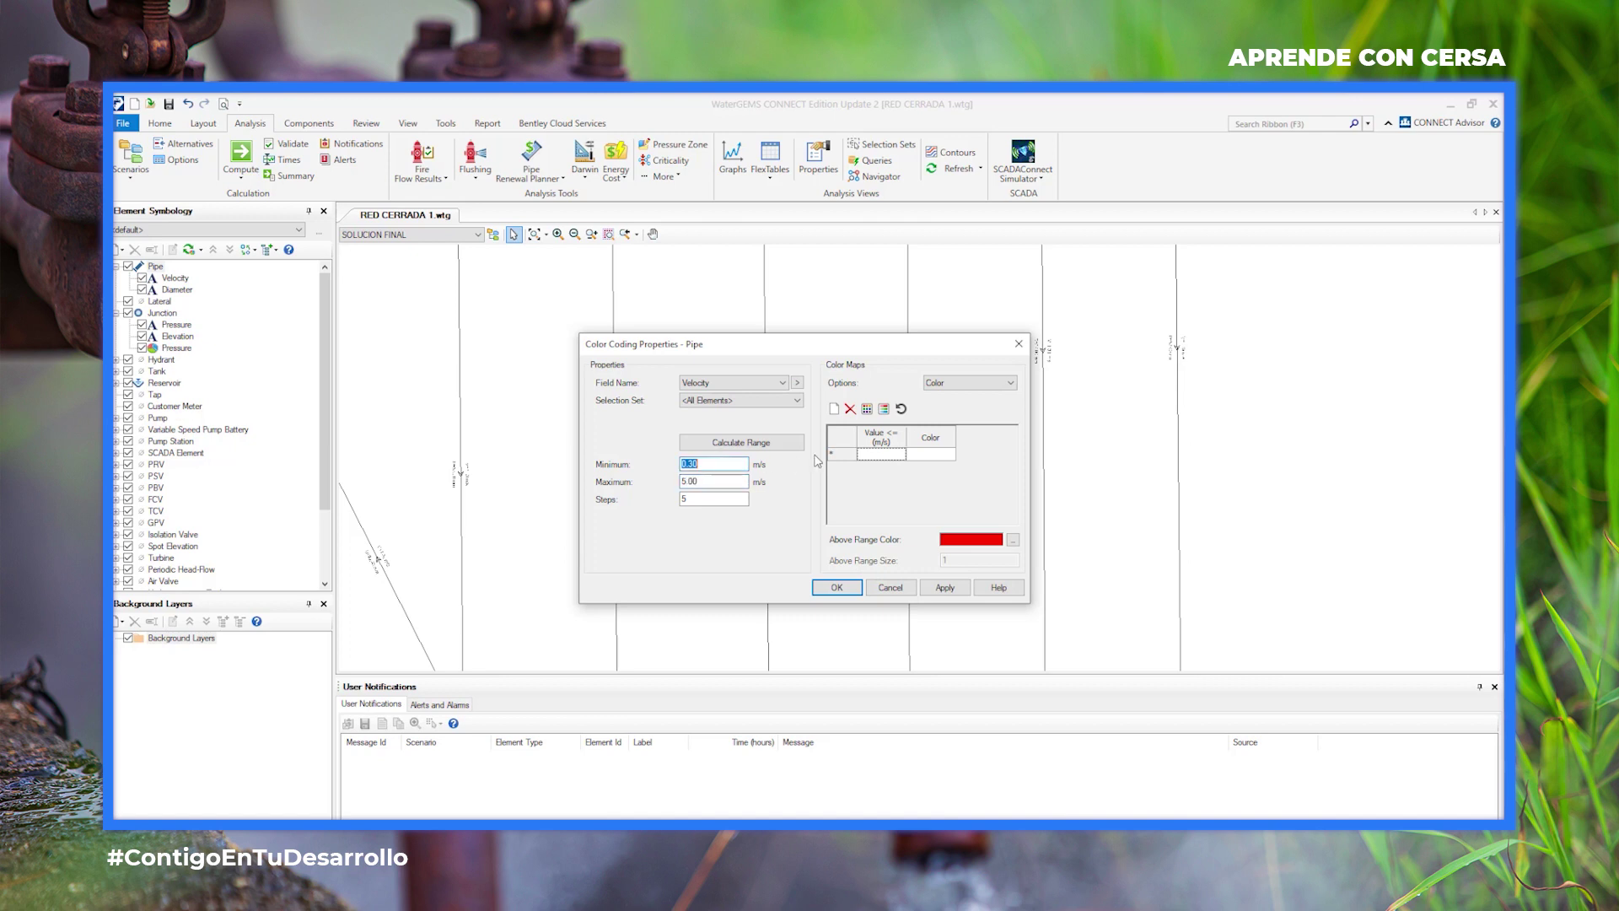
# Add a color map entry of 0.30 m/s in red to the pipe velocity color coding.
pyautogui.click(871, 455)
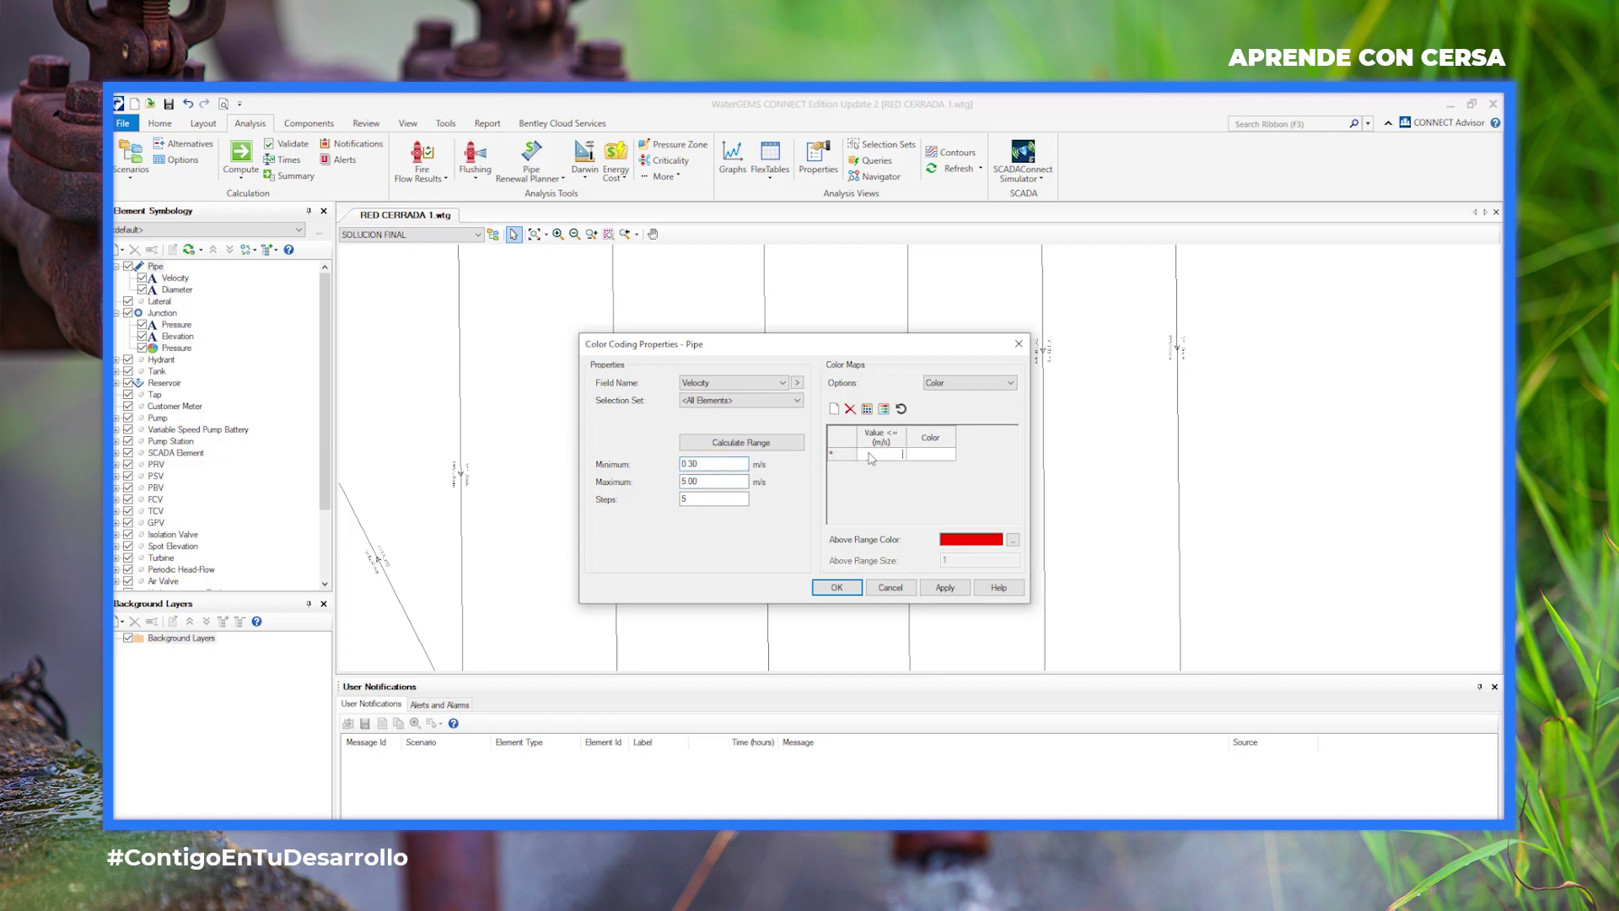
pyautogui.click(928, 454)
pyautogui.click(945, 454)
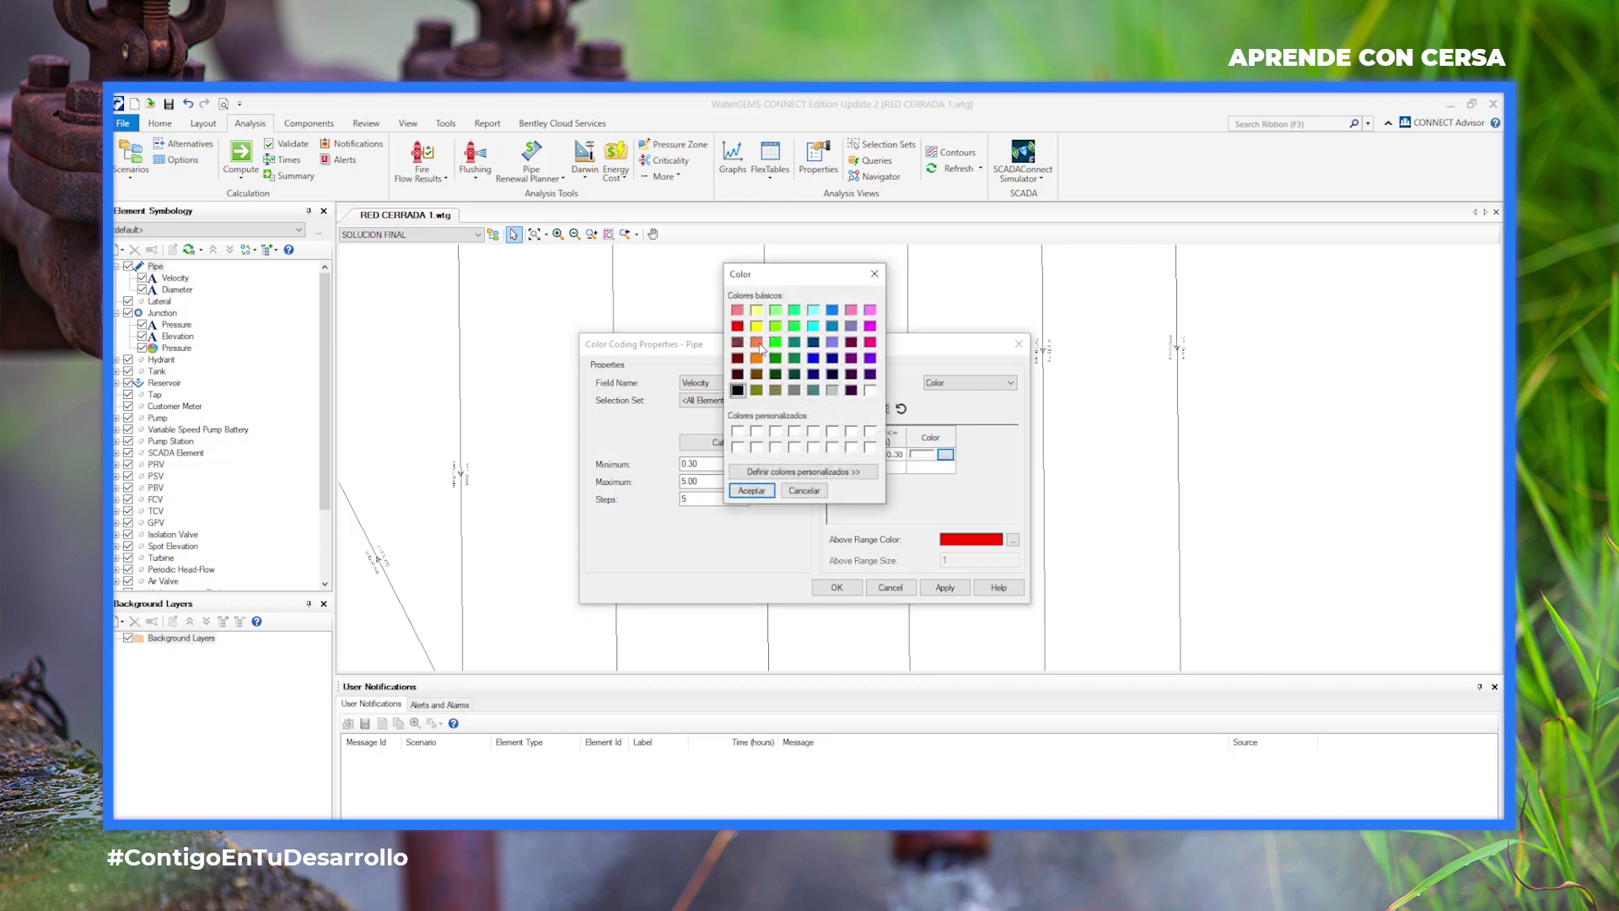
pyautogui.click(737, 326)
pyautogui.click(751, 490)
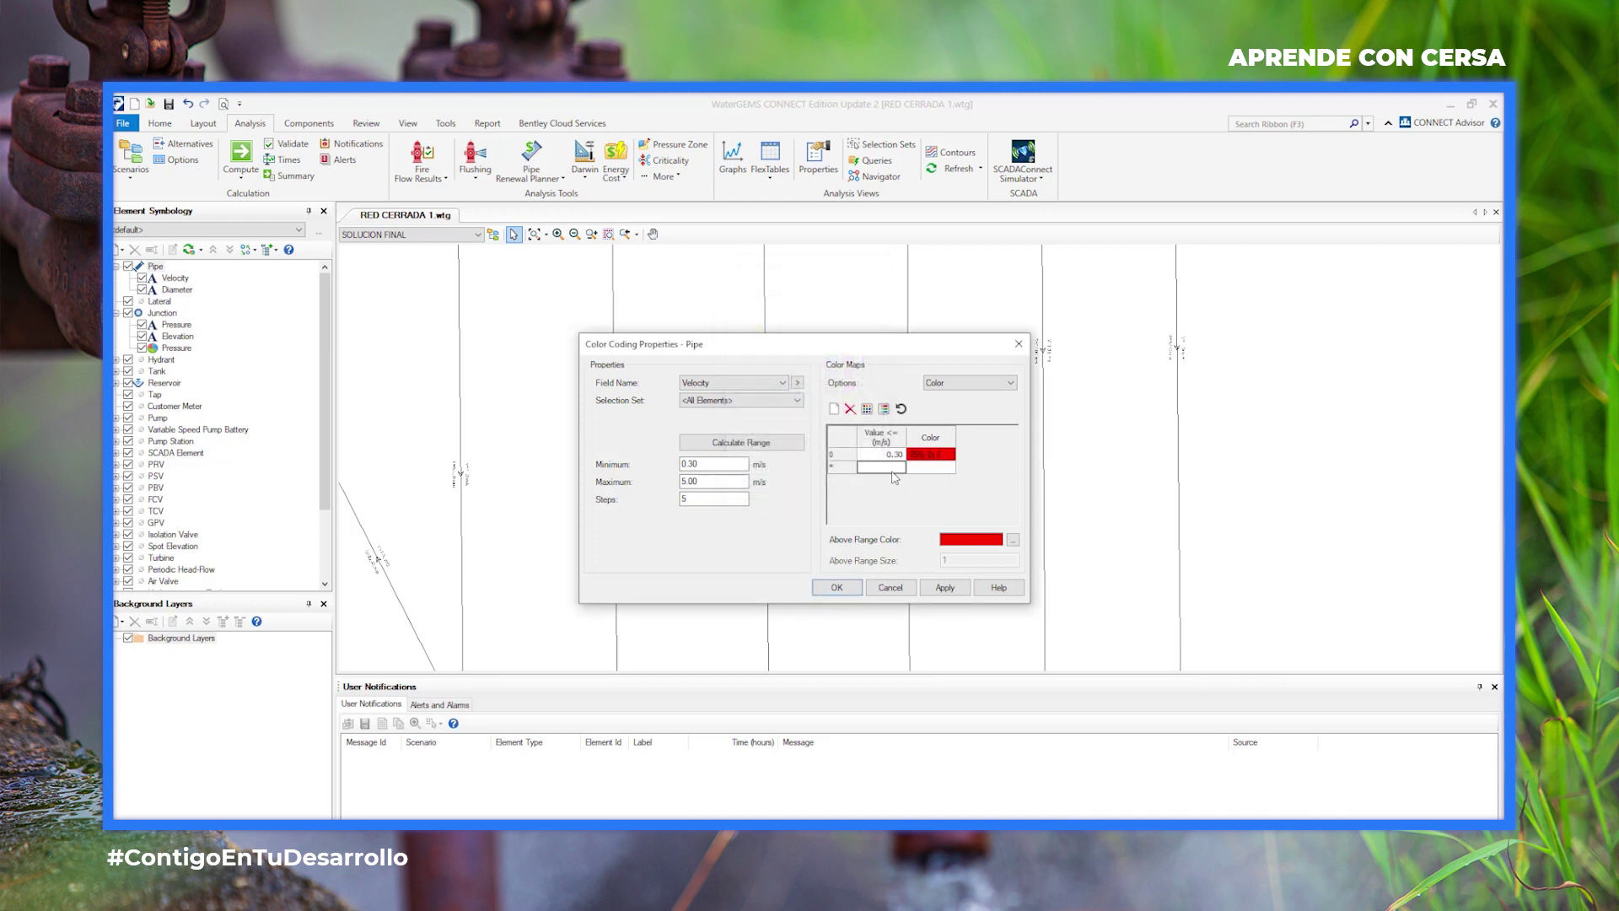
# Add a color map entry of 5.00 m/s in blue to the pipe velocity color coding.
pyautogui.write('5')
pyautogui.click(934, 467)
pyautogui.click(946, 467)
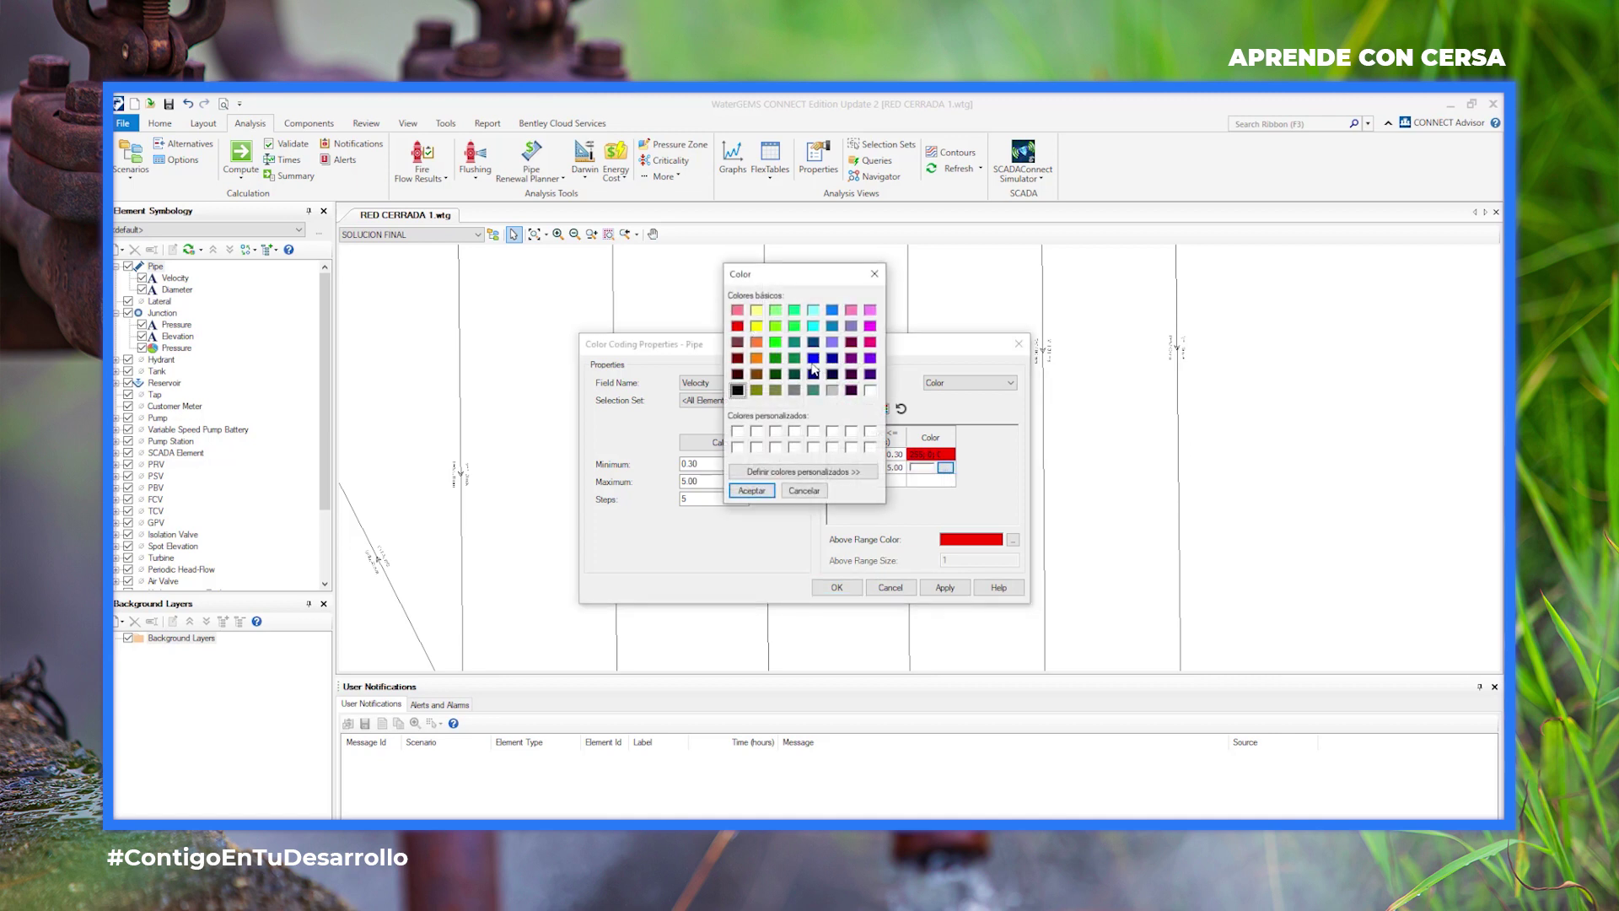
pyautogui.click(812, 359)
pyautogui.click(751, 490)
# Add a 20.00 m/s entry in red to the color map and apply the velocity color coding to the pipes.
pyautogui.click(883, 482)
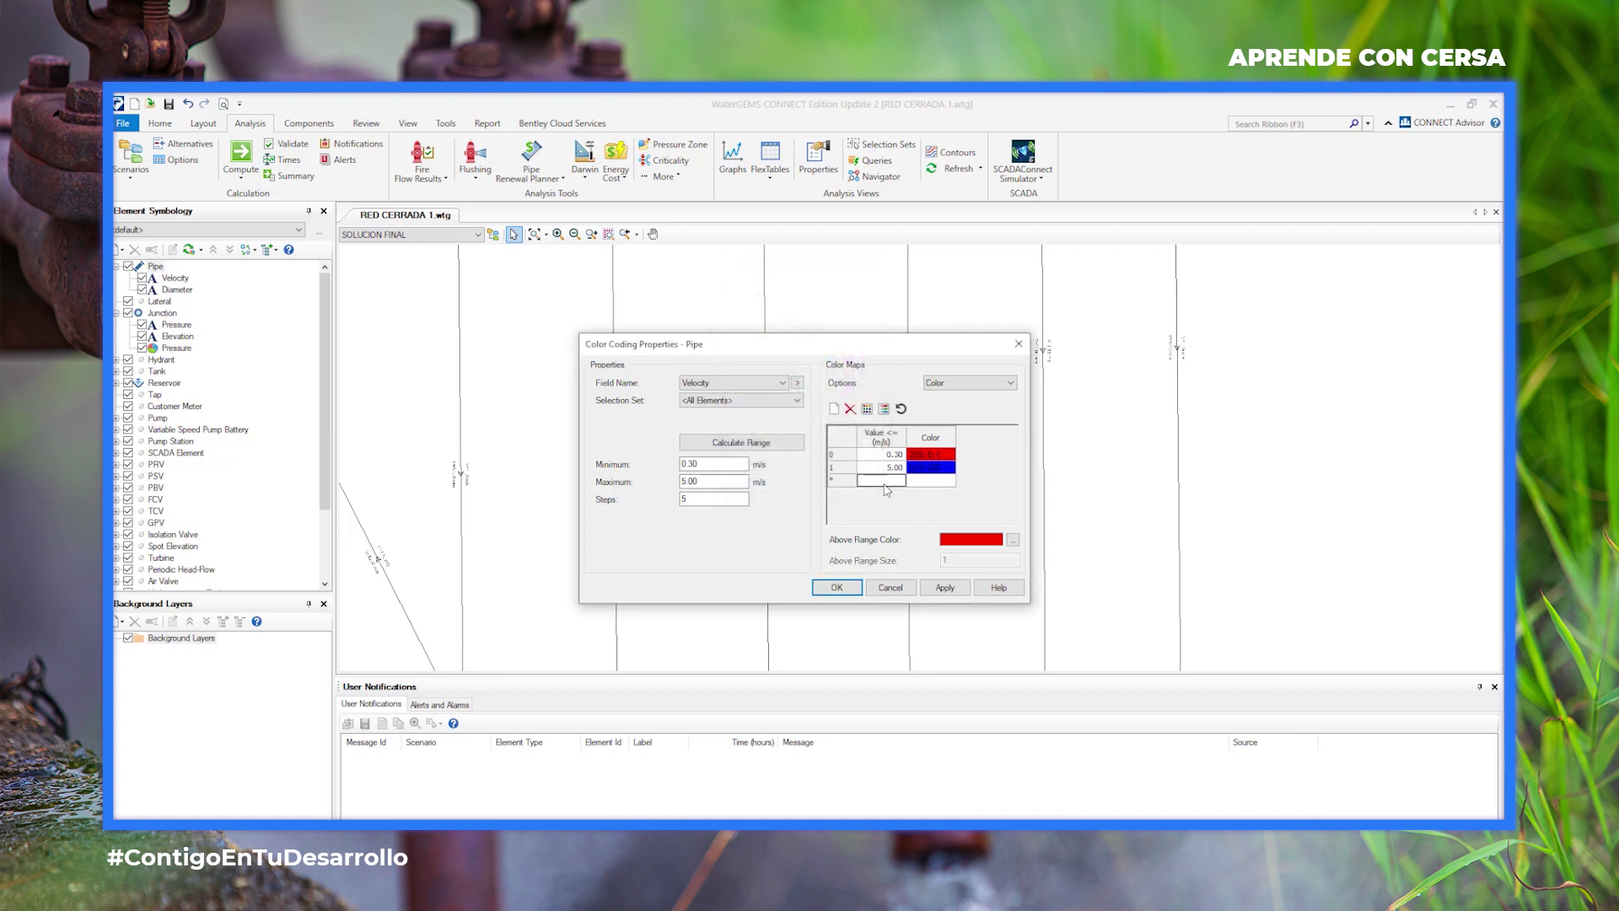
pyautogui.write('10')
pyautogui.click(931, 481)
pyautogui.click(946, 481)
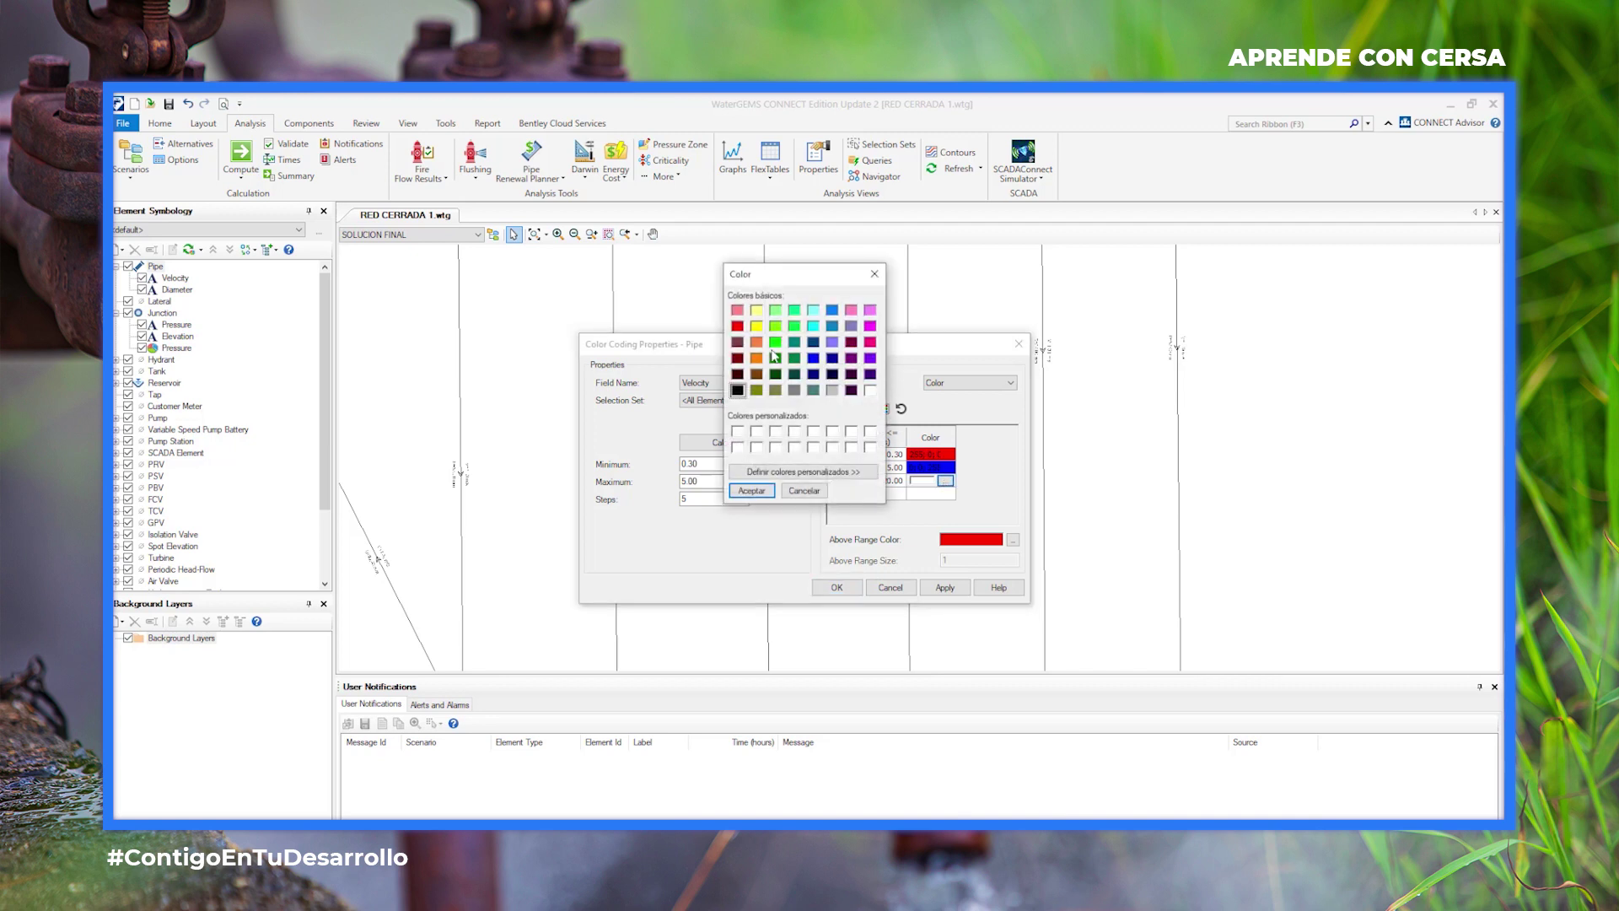
pyautogui.click(737, 326)
pyautogui.click(752, 490)
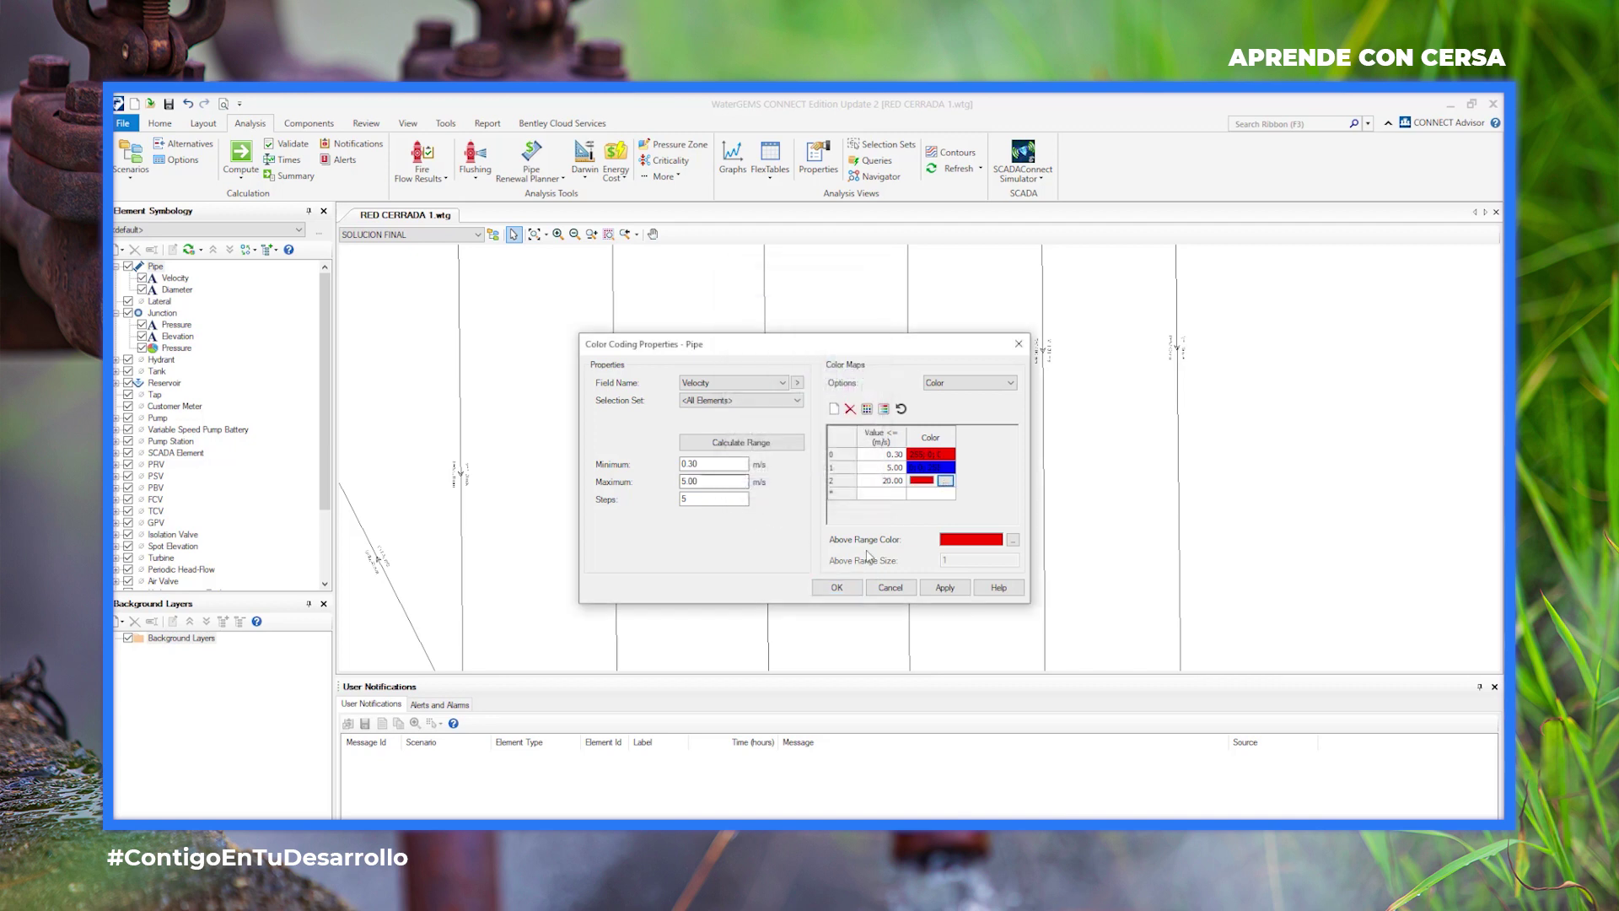
pyautogui.click(944, 587)
pyautogui.click(837, 587)
# Check the color-coded pipes and their velocity labels across the network, and dismiss the CONNECTION Client sign-in window.
pyautogui.scroll(-3, 856, 581)
pyautogui.scroll(5, 831, 354)
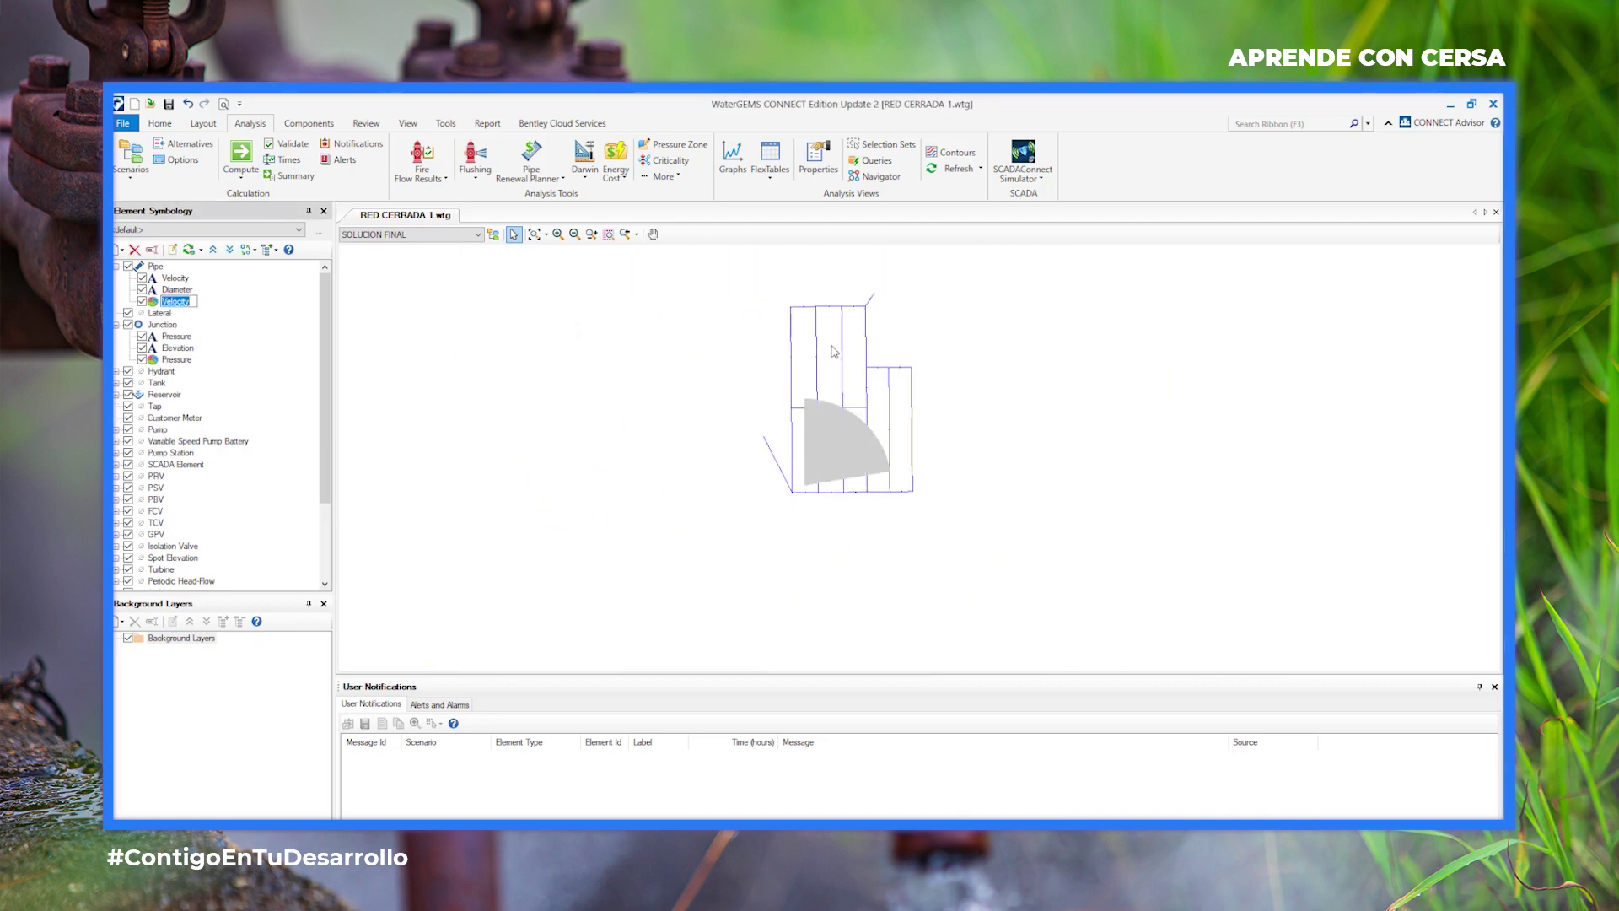
pyautogui.scroll(5, 927, 363)
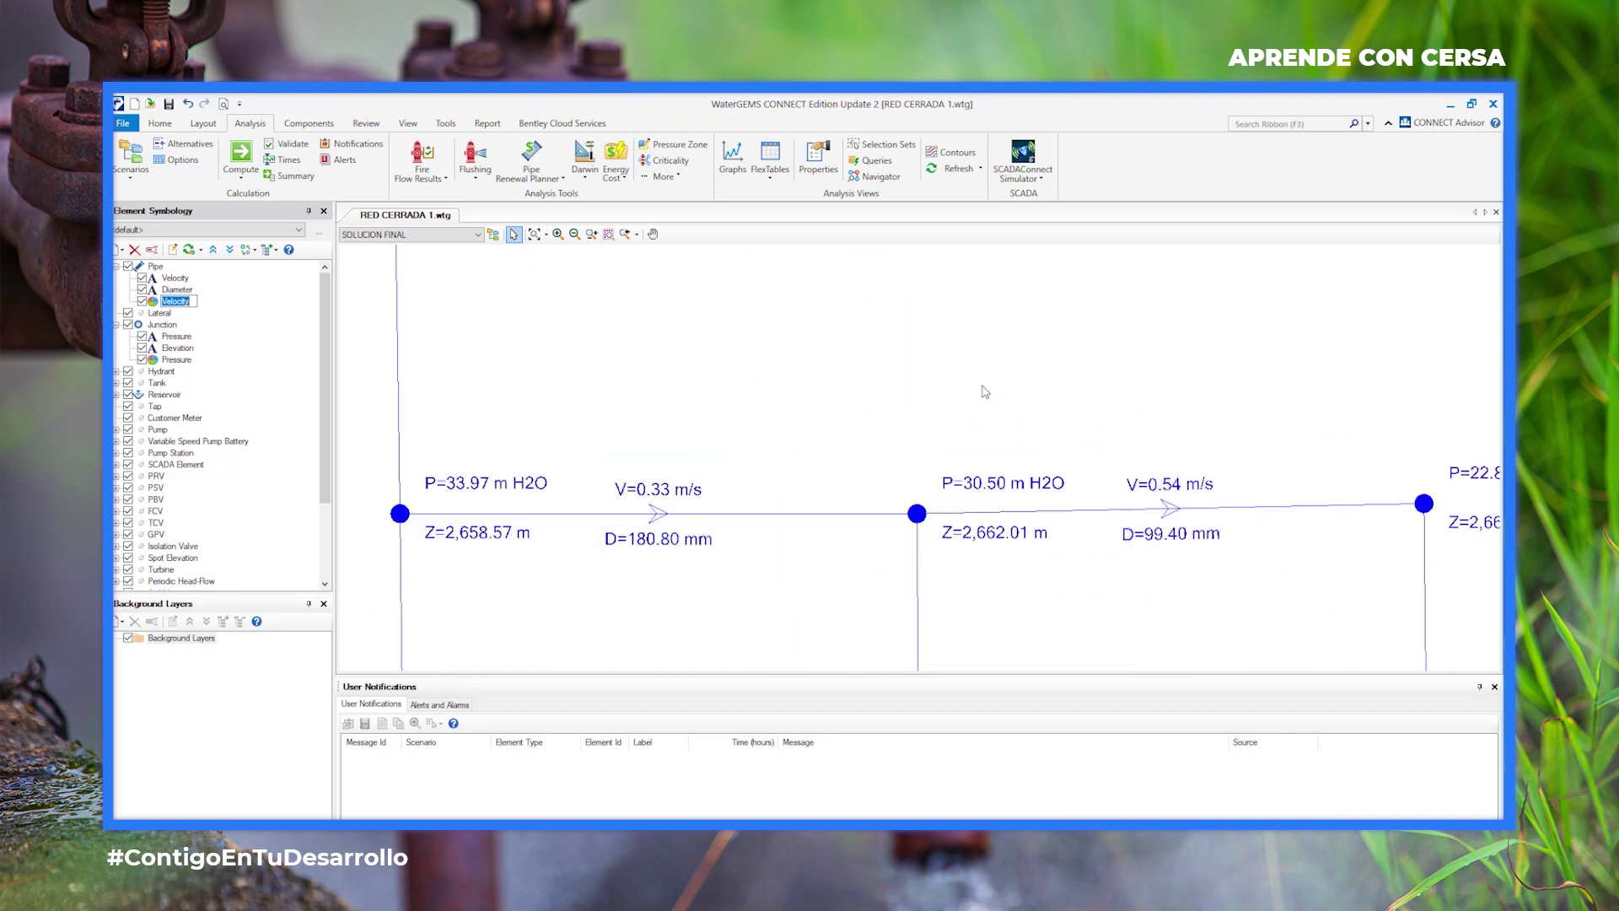
pyautogui.rightClick(984, 390)
pyautogui.click(850, 357)
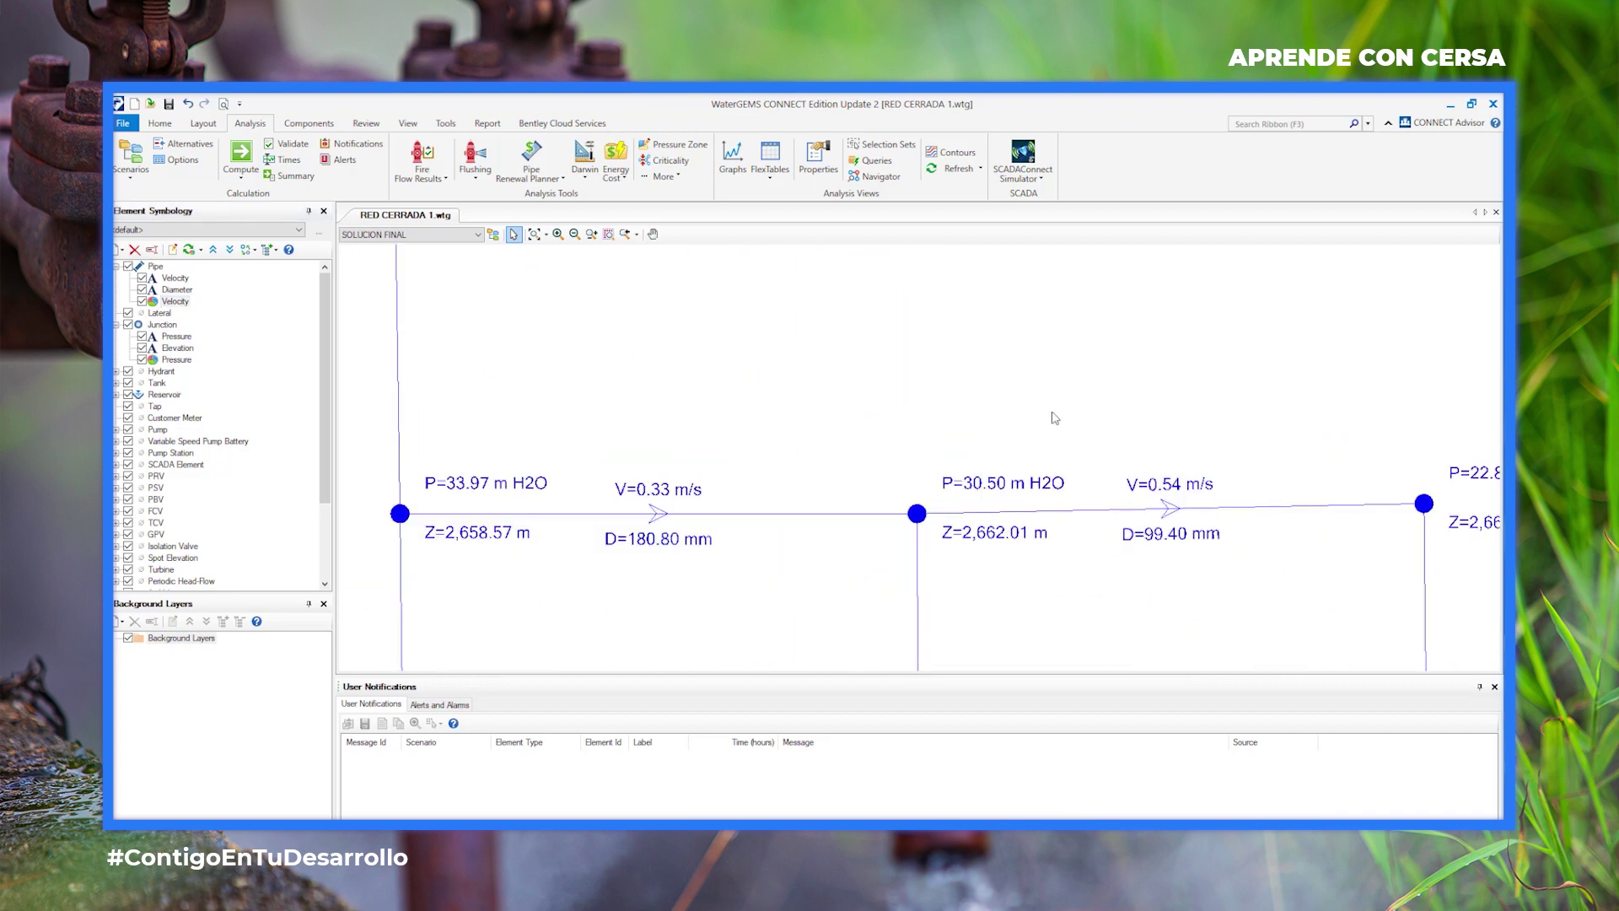
pyautogui.scroll(-5, 938, 415)
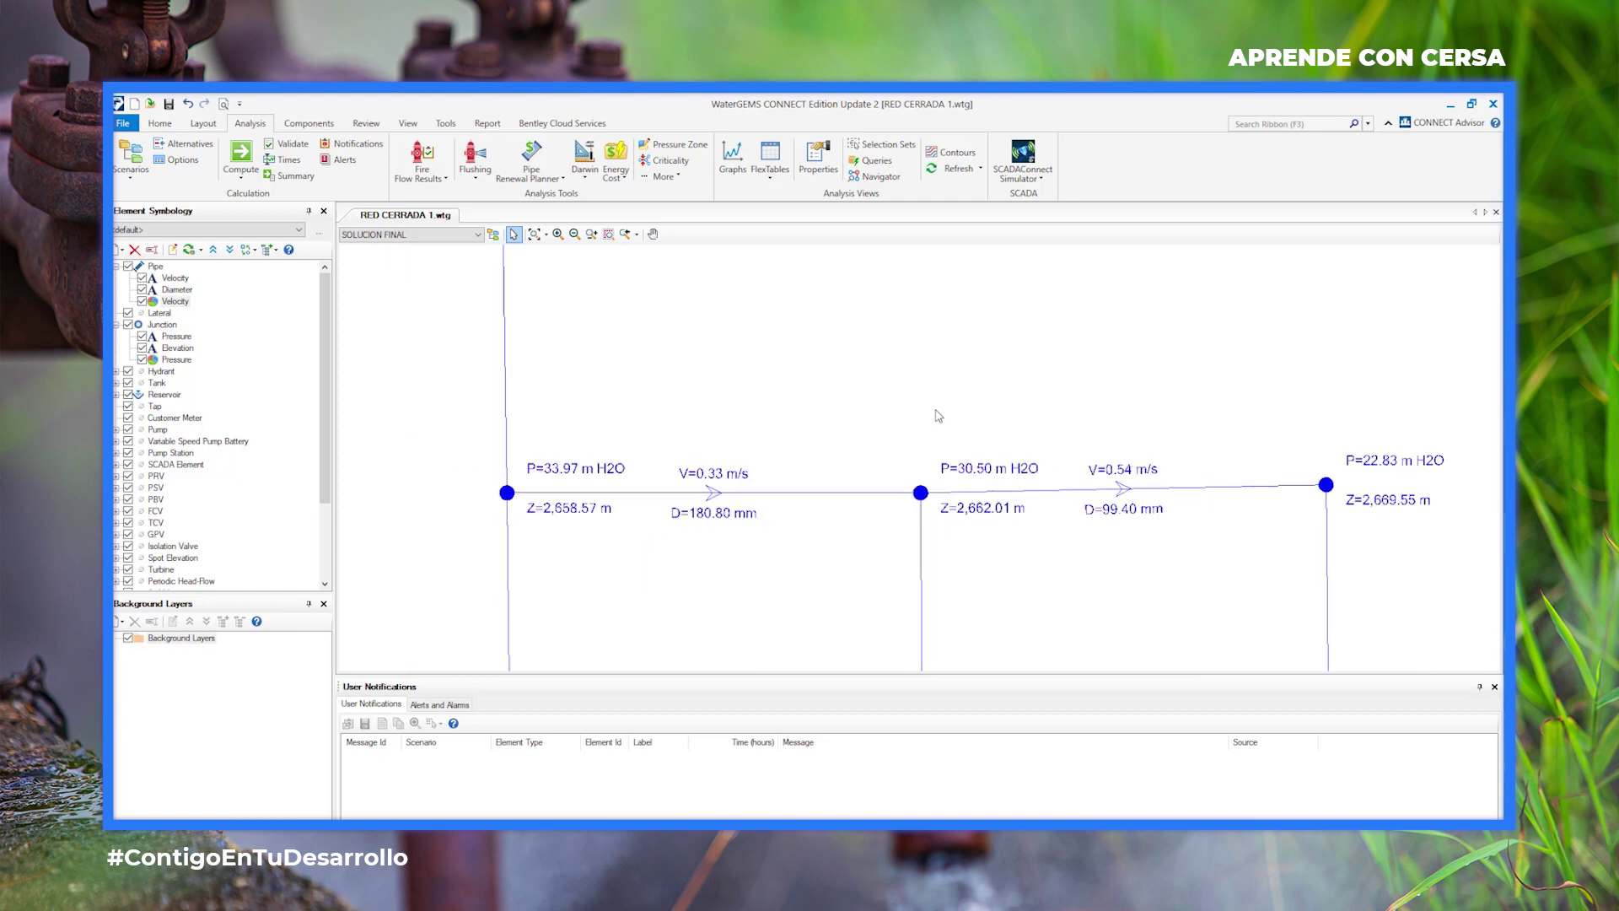
pyautogui.scroll(-2, 938, 415)
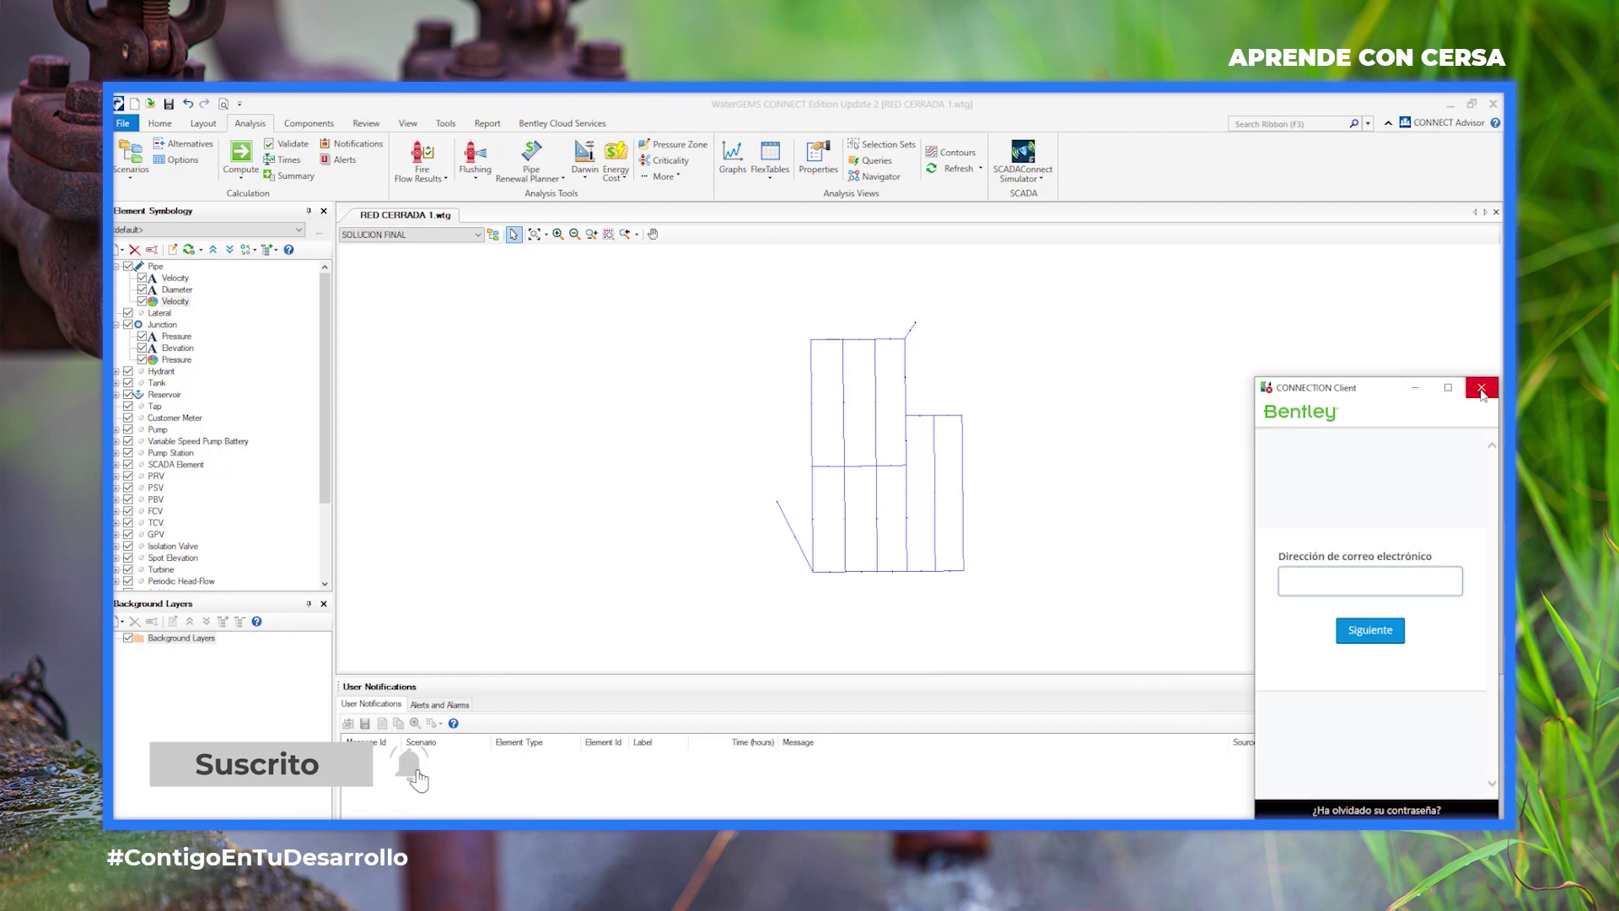
pyautogui.click(1474, 388)
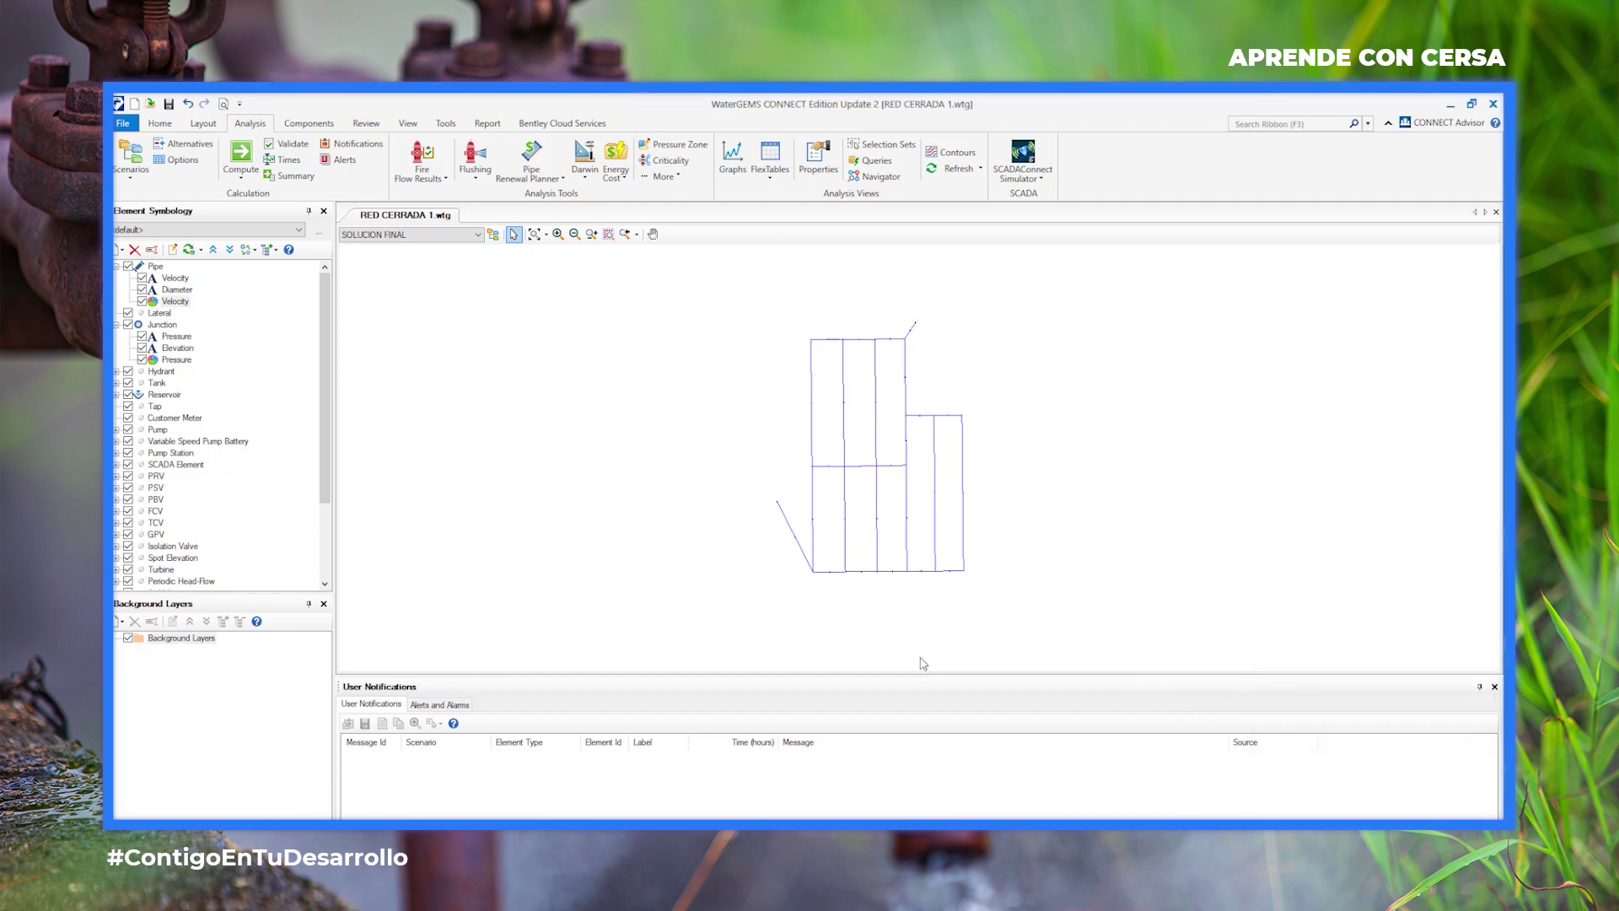